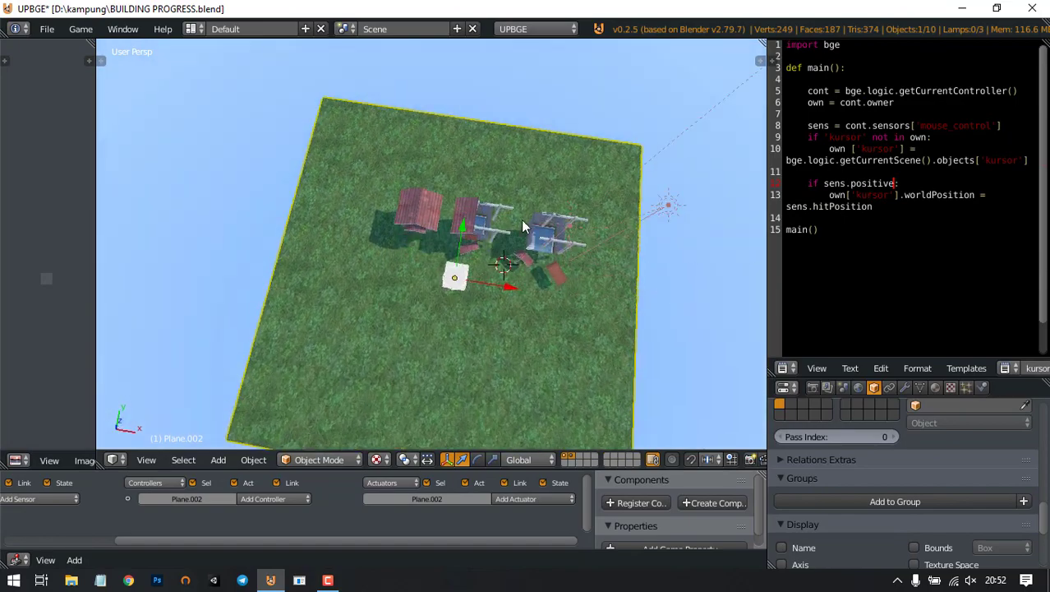
Step: Show only the first layer and test-run the game to watch the houses being built, then end the run
mouse_move(535, 269)
middle_mouse_down()
mouse_move(466, 257)
mouse_move(527, 300)
mouse_move(470, 269)
mouse_move(541, 250)
middle_mouse_up()
scroll(527, 300, "up", 5)
scroll(541, 250, "down", 5)
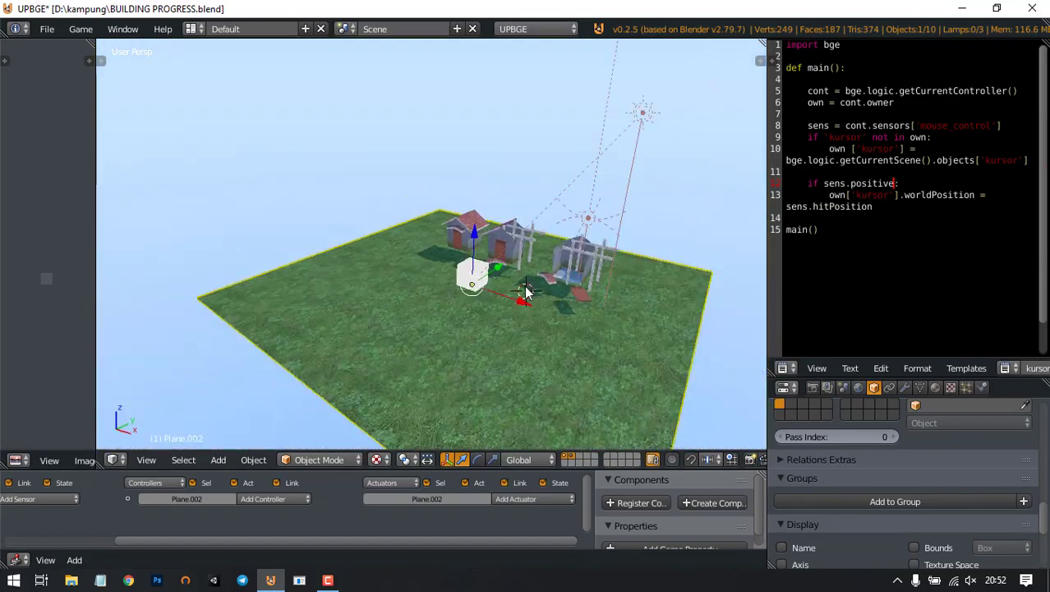
left_click(572, 462)
middle_click_drag(561, 291, 517, 296)
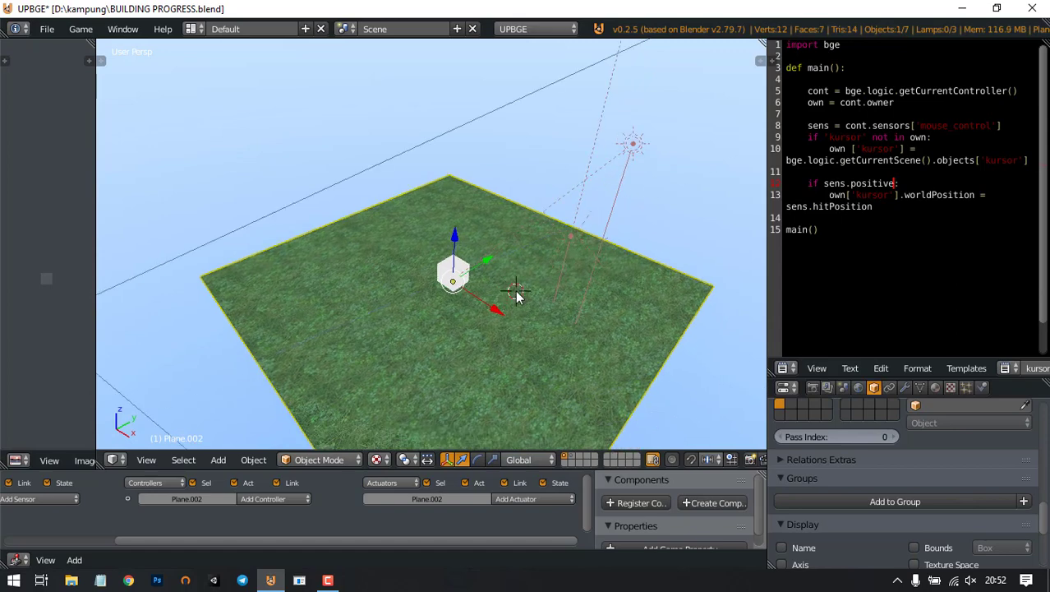
key("p")
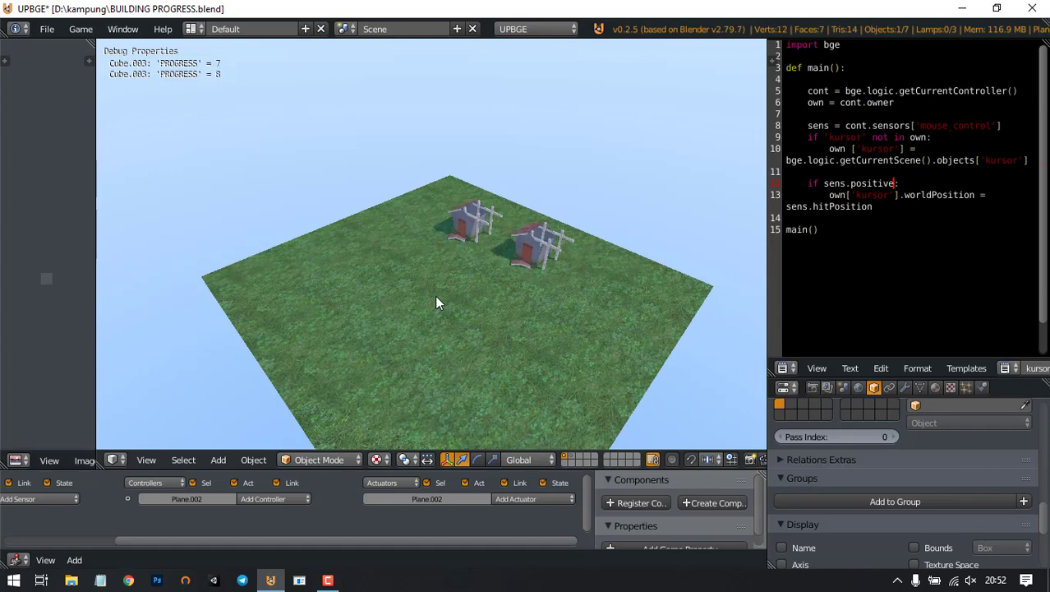
key("Escape")
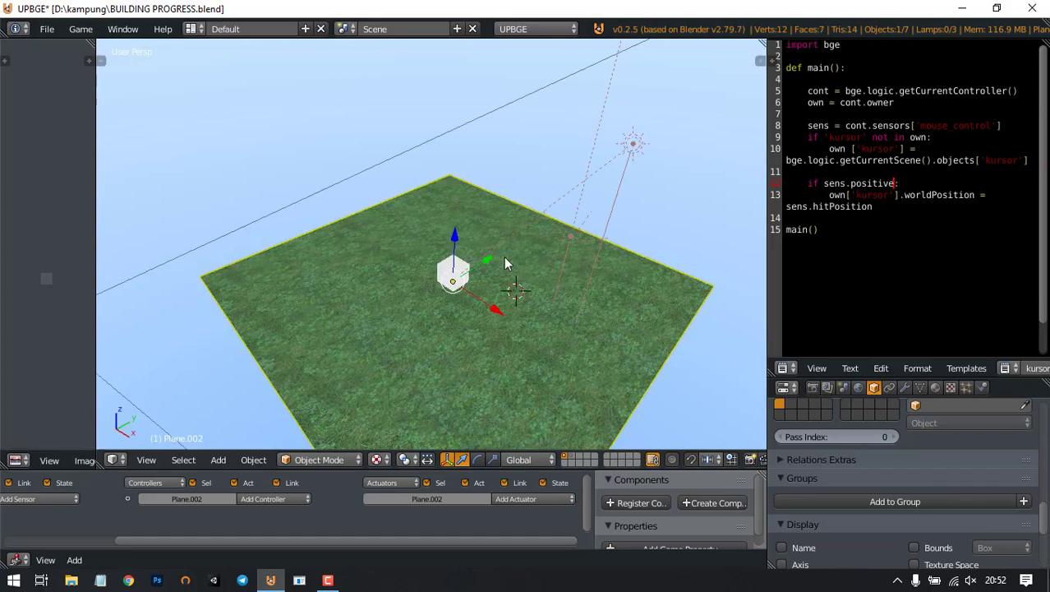
scroll(543, 326, "up", 3)
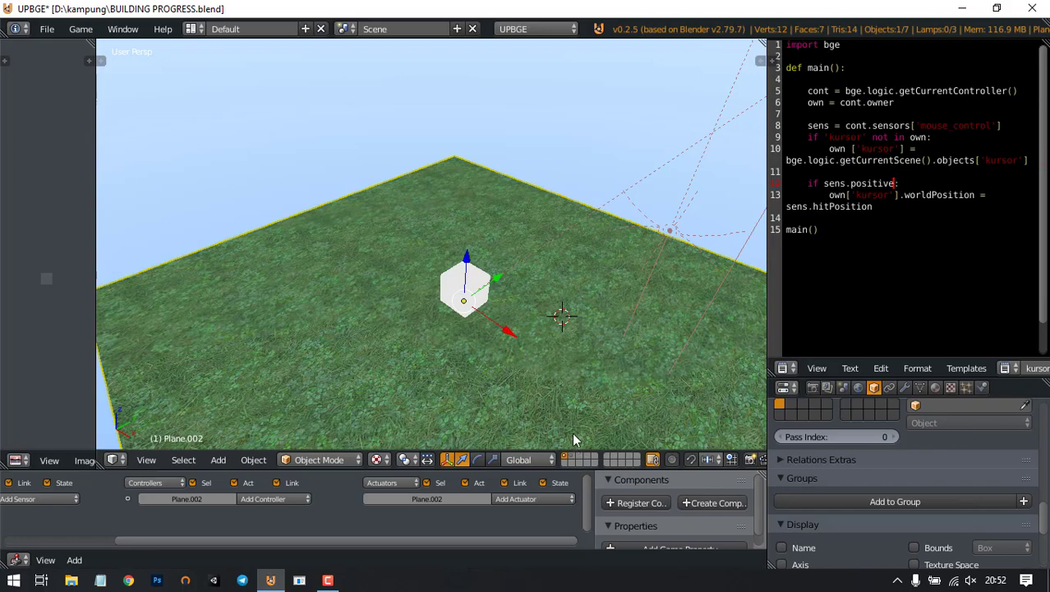
Step: Show the second layer with the house models again, select the finished house and examine the building stages around it
left_click(573, 460)
right_click(481, 201)
middle_click_drag(482, 200, 497, 183)
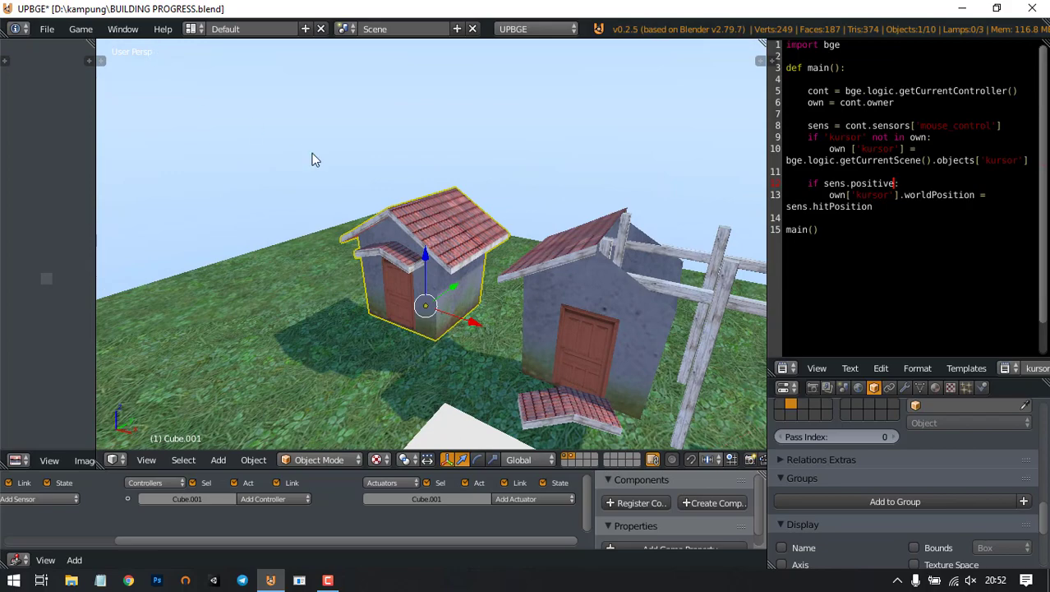
scroll(420, 211, "down", 5)
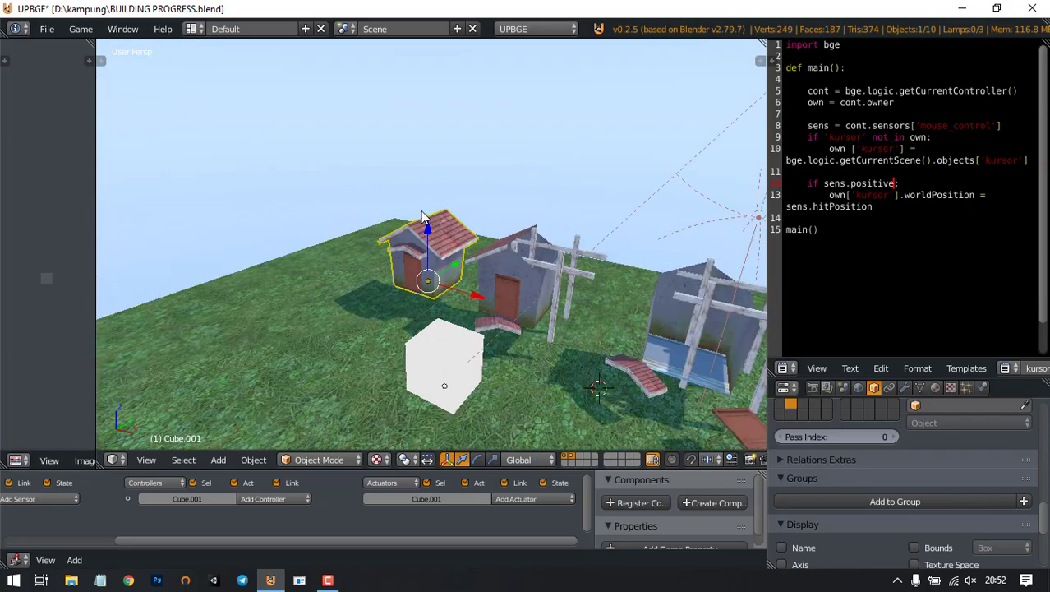
mouse_move(454, 257)
middle_mouse_down()
mouse_move(511, 247)
mouse_move(381, 290)
mouse_move(461, 246)
mouse_move(554, 228)
mouse_move(543, 255)
mouse_move(496, 271)
mouse_move(527, 280)
mouse_move(439, 291)
mouse_move(470, 246)
middle_mouse_up()
scroll(510, 248, "up", 5)
scroll(461, 253, "down", 6)
scroll(523, 278, "down", 5)
scroll(439, 291, "up", 6)
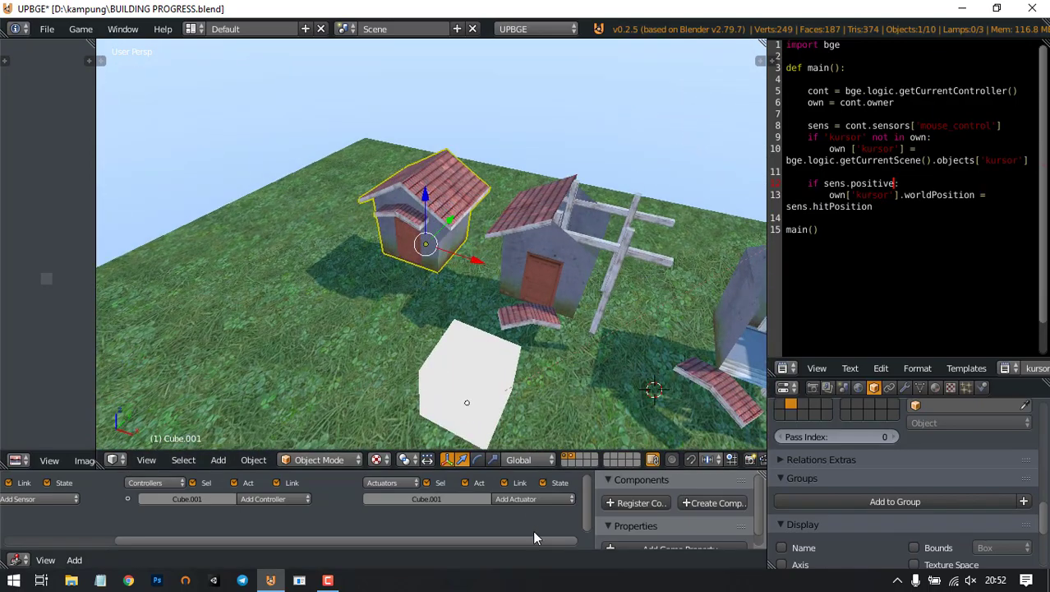
Step: Duplicate the finished house and place the copy on the grass beside it, in line with the row
scroll(462, 251, "down", 3)
middle_click_drag(536, 223, 411, 233)
scroll(475, 234, "up", 5)
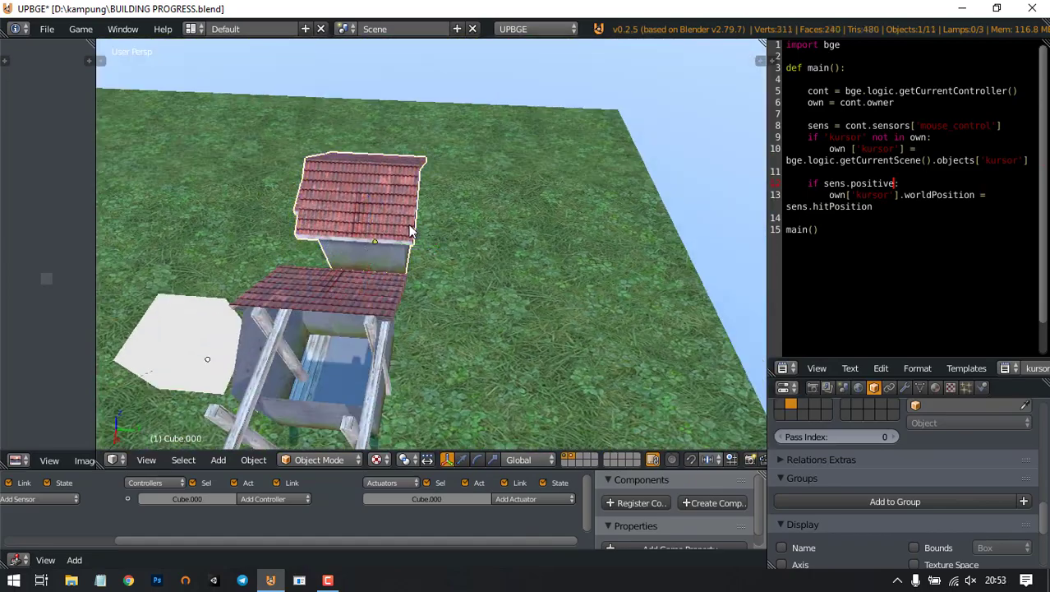
key("shift+d")
right_click(434, 239)
key("g")
left_click(603, 271)
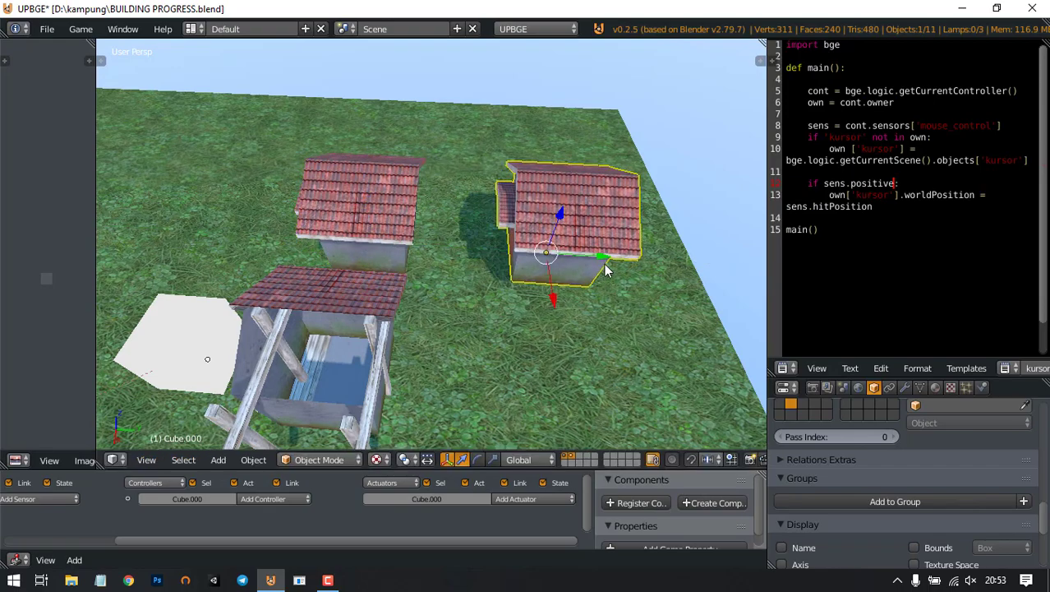
middle_click_drag(604, 271, 430, 181)
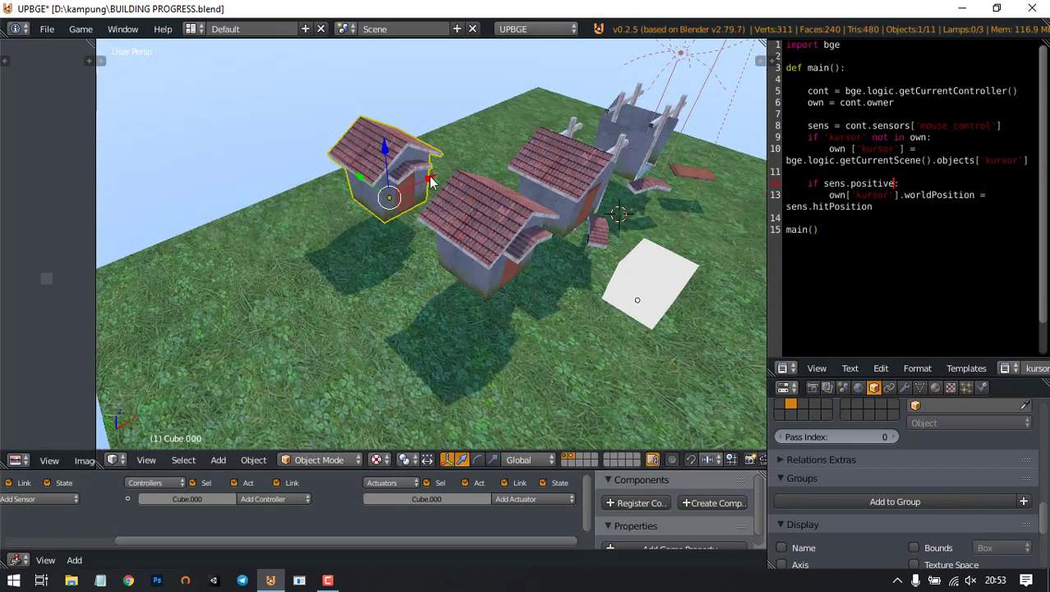
left_click_drag(430, 180, 322, 238)
Step: Examine the copied house and its door side from several angles, including in Edit Mode
middle_click_drag(444, 232, 539, 267)
scroll(320, 318, "up", 4)
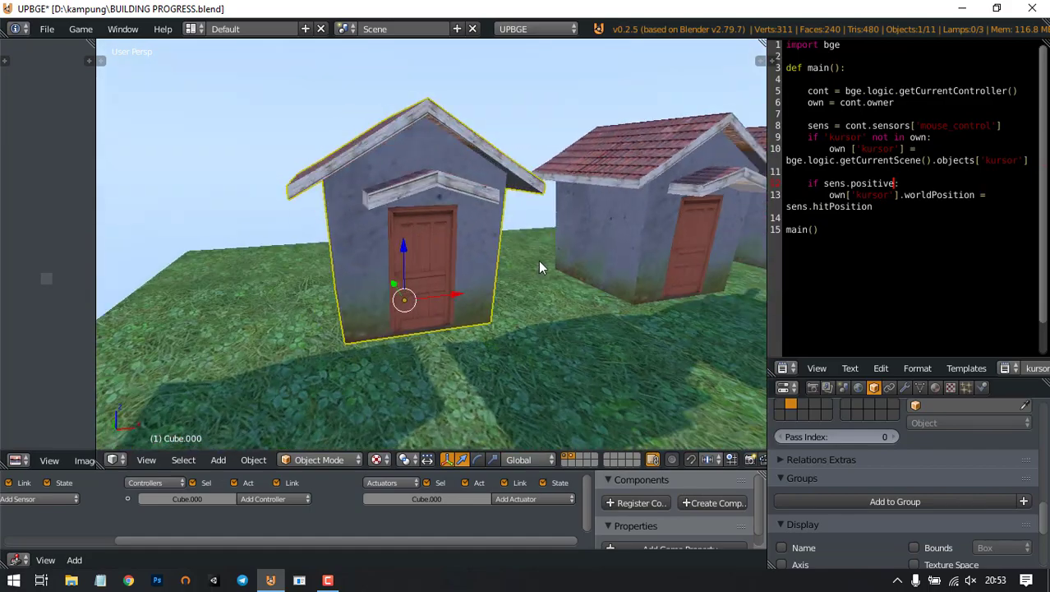
scroll(539, 267, "down", 3)
middle_click_drag(605, 241, 481, 236)
key("Tab")
scroll(480, 237, "up", 3)
middle_click_drag(538, 218, 521, 243)
key("Tab")
scroll(603, 218, "down", 4)
middle_click_drag(603, 218, 421, 223)
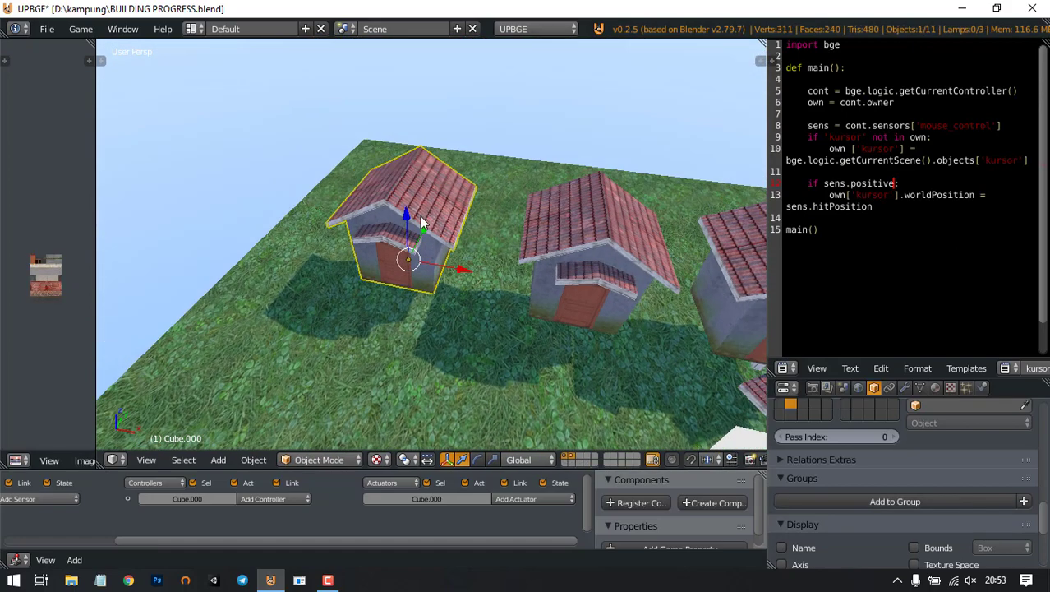
Step: Make the copied house single-user for its object and data so it is independent of the original
key("u")
left_click(419, 249)
key("u")
left_click(435, 264)
key("u")
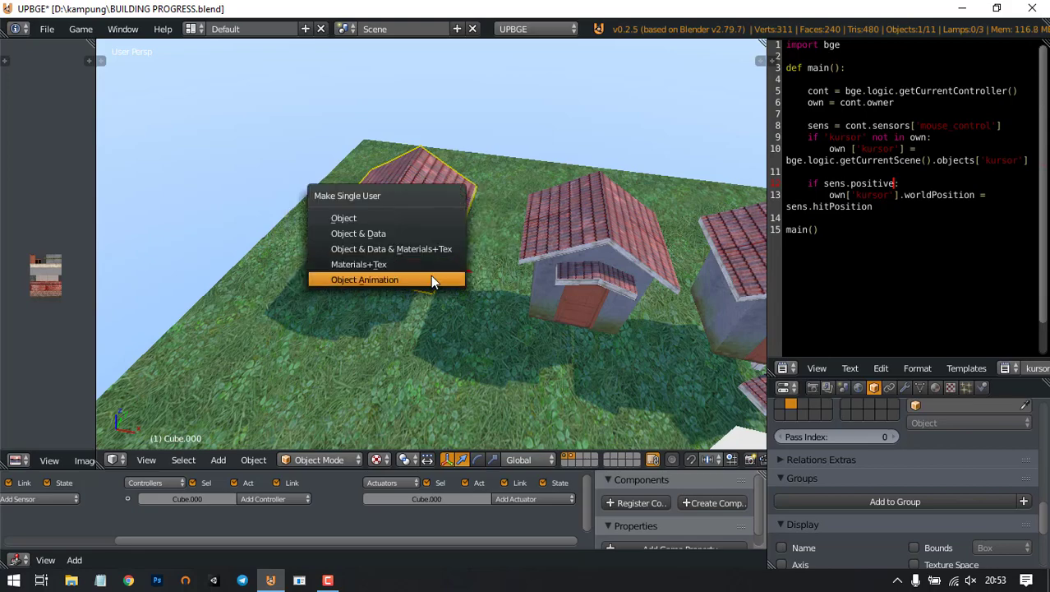
left_click(434, 233)
key("u")
left_click(436, 235)
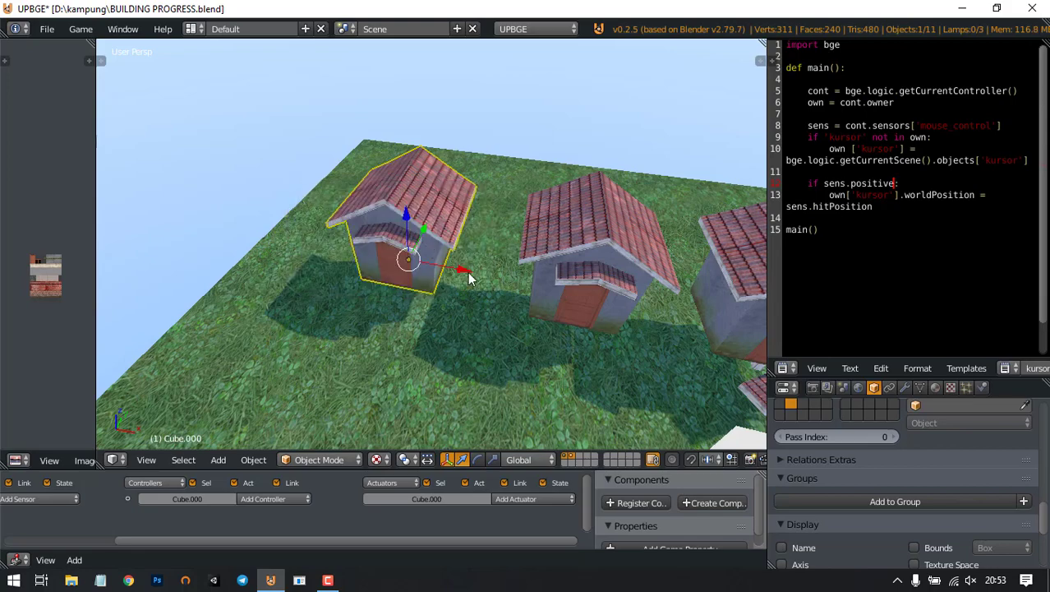
middle_click_drag(632, 251, 418, 199)
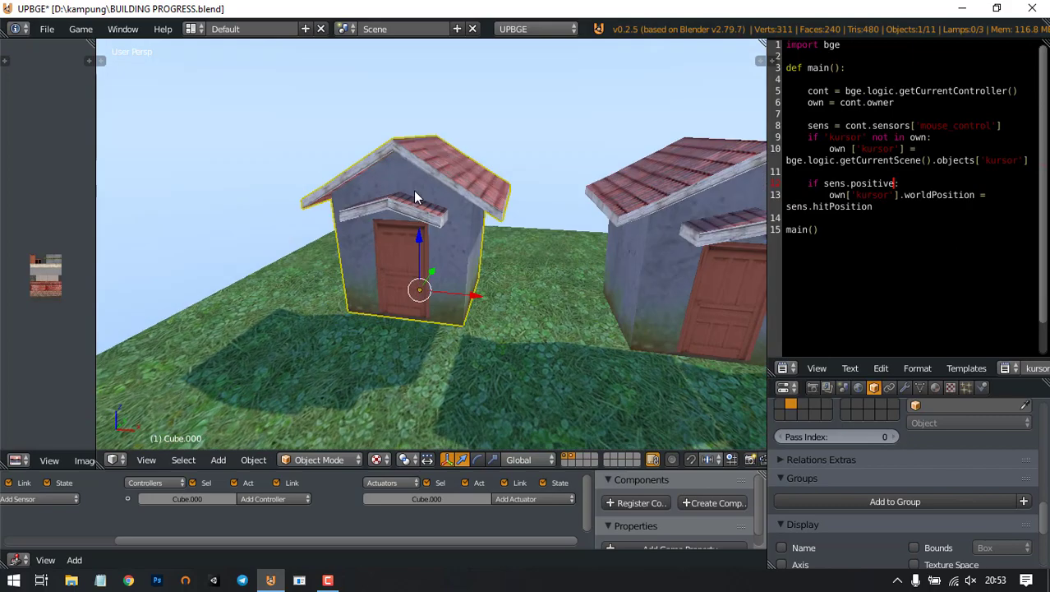
Step: Enter Edit Mode on the copied house and widen the UV editor to show the door face on the texture
key("Tab")
middle_click_drag(448, 262, 470, 262)
scroll(486, 214, "up", 3)
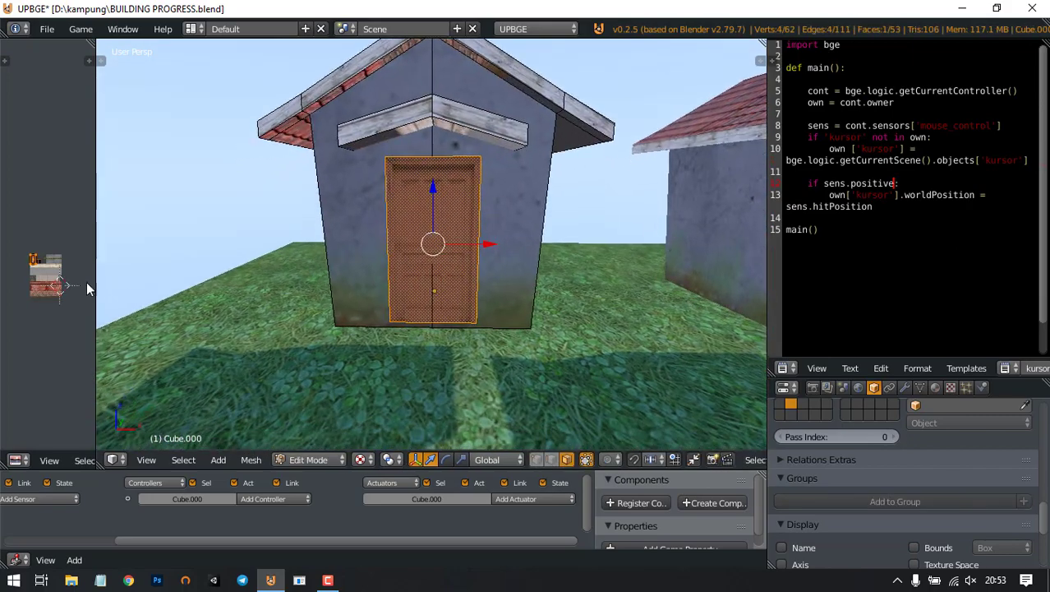
left_click_drag(96, 281, 308, 279)
middle_click_drag(171, 273, 162, 227)
scroll(617, 226, "up", 2)
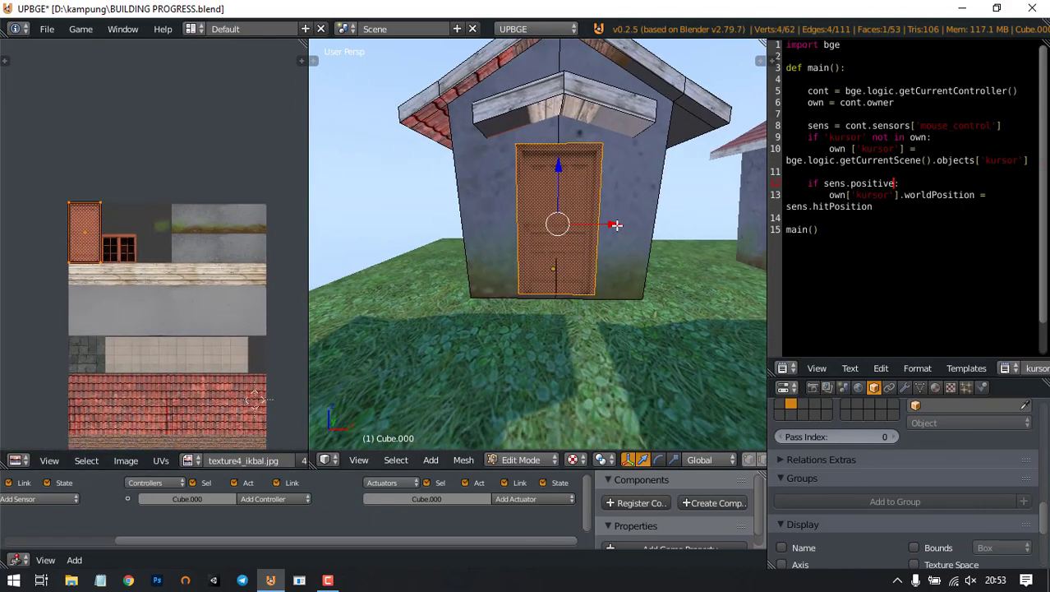
Step: Move the door face to the left half of the front wall and offset it slightly from the wall
left_click_drag(617, 224, 577, 224)
mouse_move(577, 225)
middle_mouse_down()
mouse_move(611, 234)
mouse_move(622, 258)
mouse_move(569, 212)
middle_mouse_up()
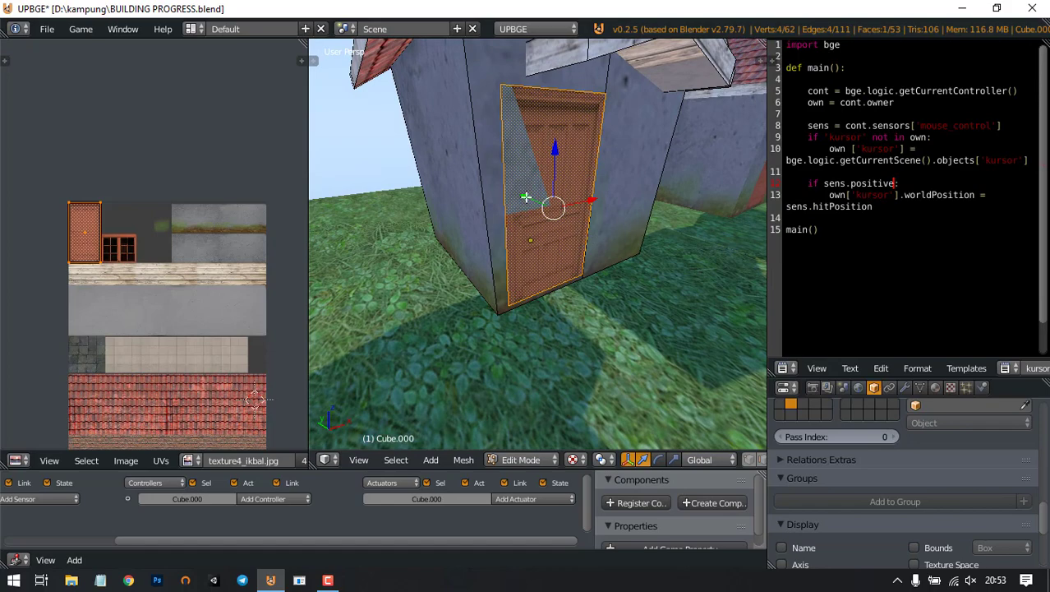
left_click_drag(526, 198, 529, 197)
middle_click_drag(528, 197, 574, 181)
Step: Scale the door face down and lower it to the base of the front wall
key("Tab")
middle_click_drag(573, 180, 584, 210, "shift")
key("Tab")
key("s")
left_click(616, 244)
left_click_drag(496, 165, 498, 189)
Step: Duplicate the door face along X onto the right half of the front wall
scroll(614, 188, "down", 2)
middle_click_drag(614, 188, 579, 221)
key("shift+d")
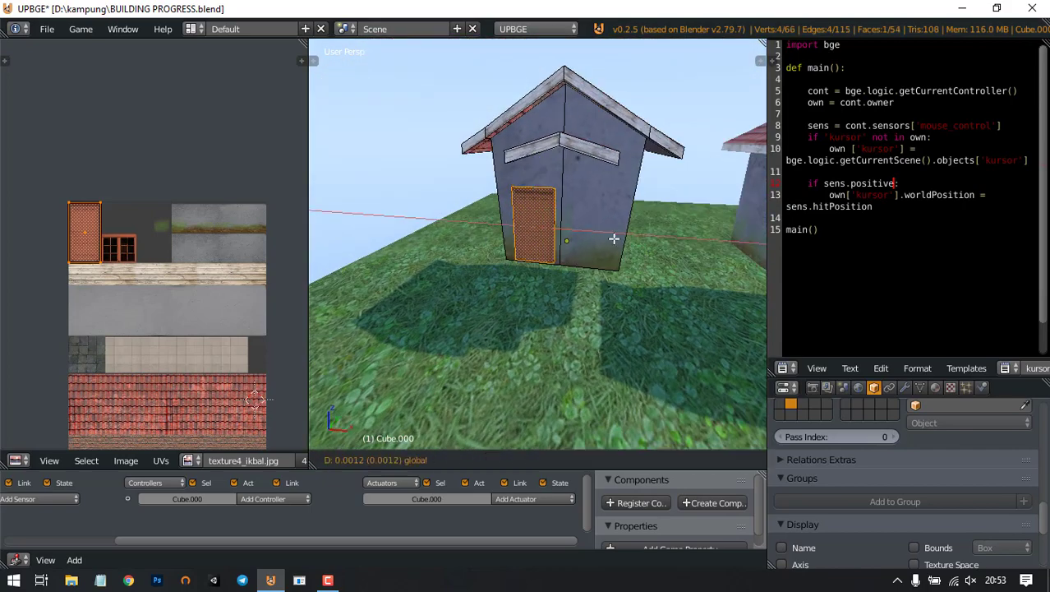
left_click(628, 252)
Step: Move the duplicated face's UVs onto the window image in the texture and fit them to its height
scroll(127, 247, "up", 5)
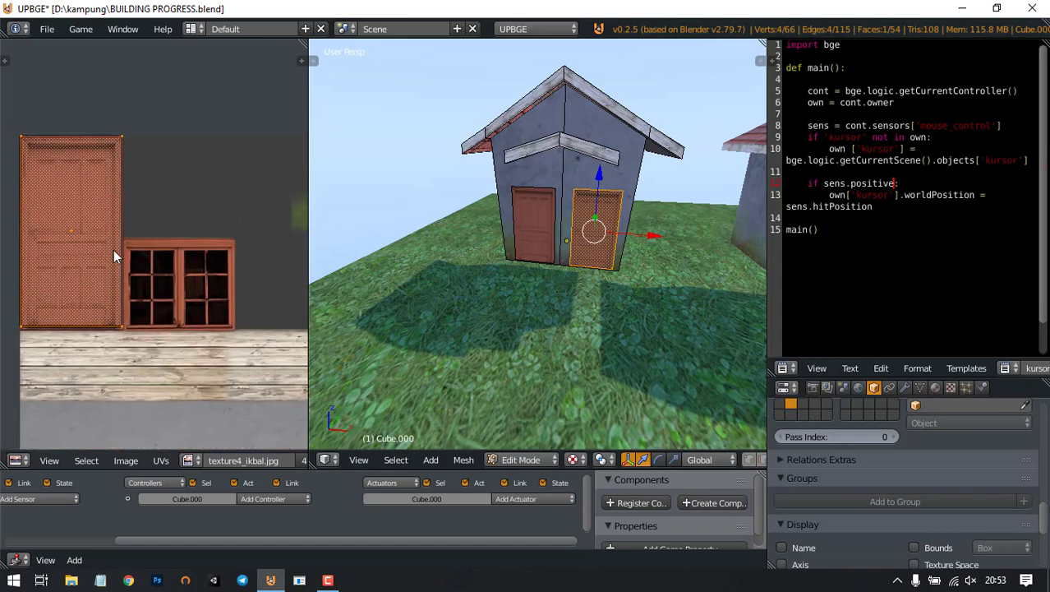
key("g")
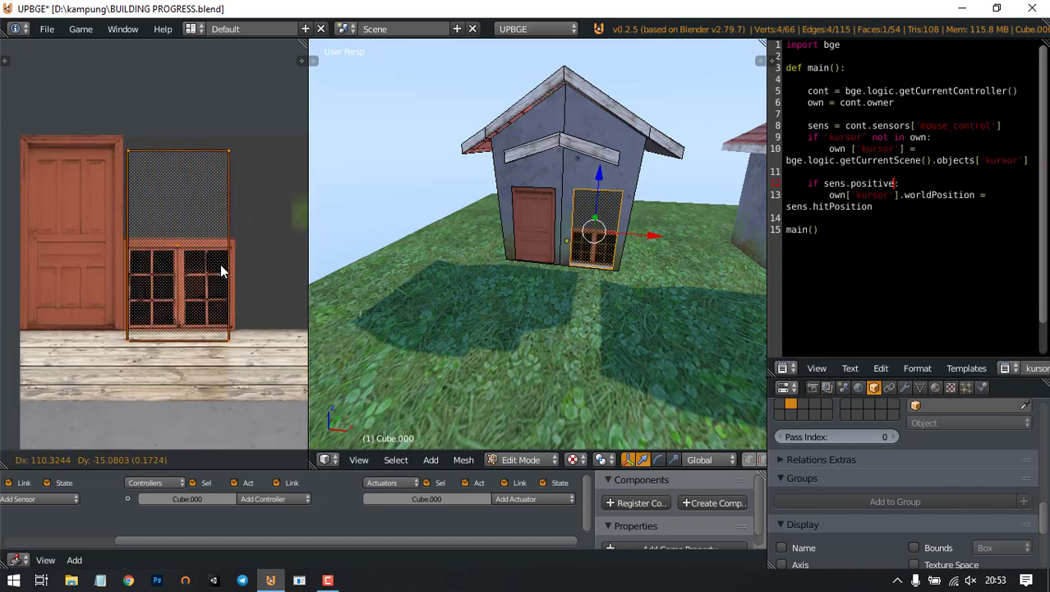
left_click(222, 272)
scroll(236, 318, "up", 1)
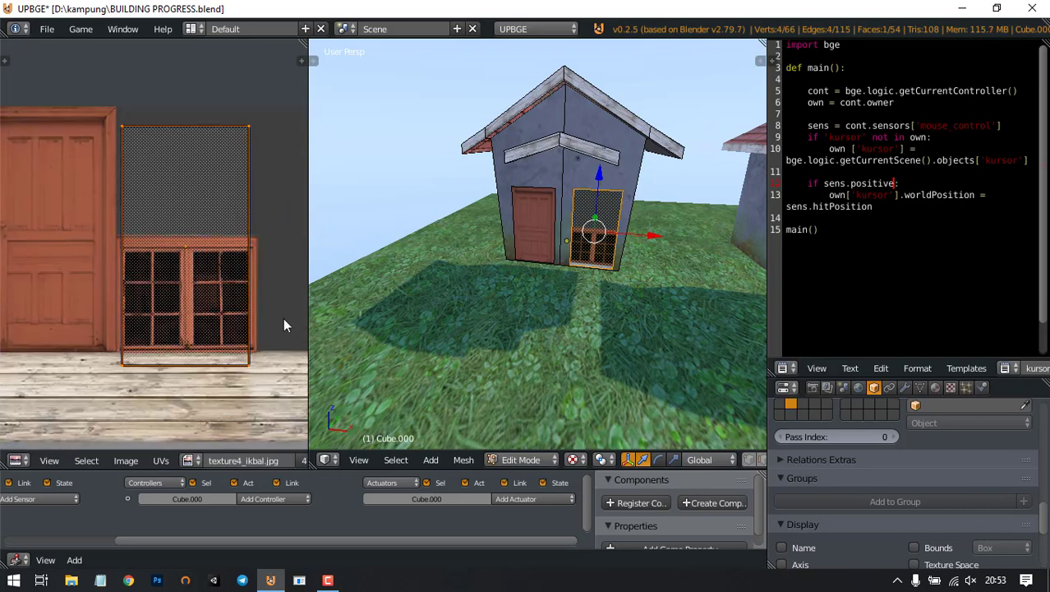
key("g")
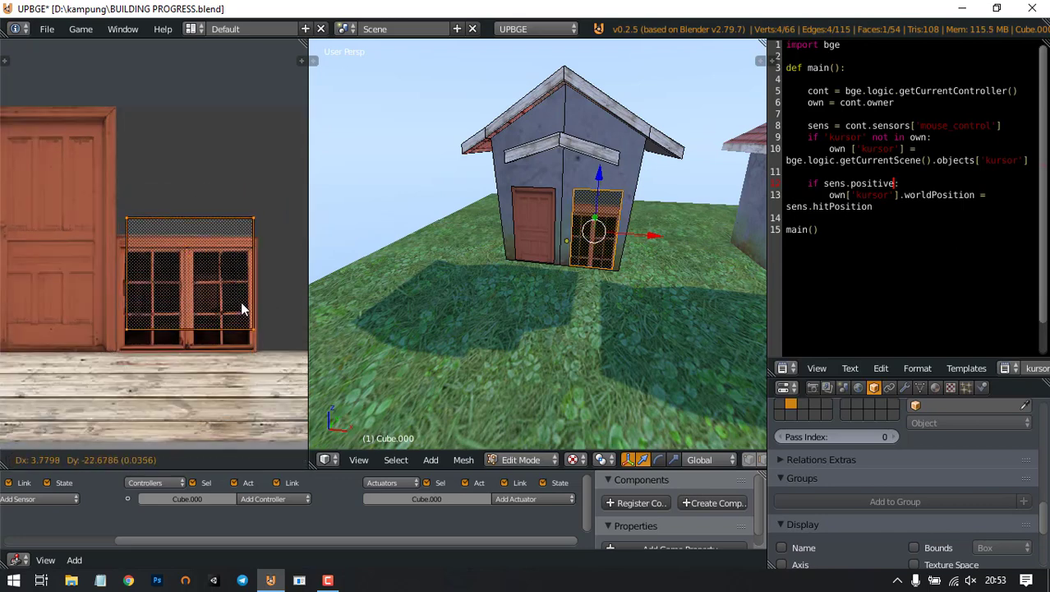
left_click(246, 323)
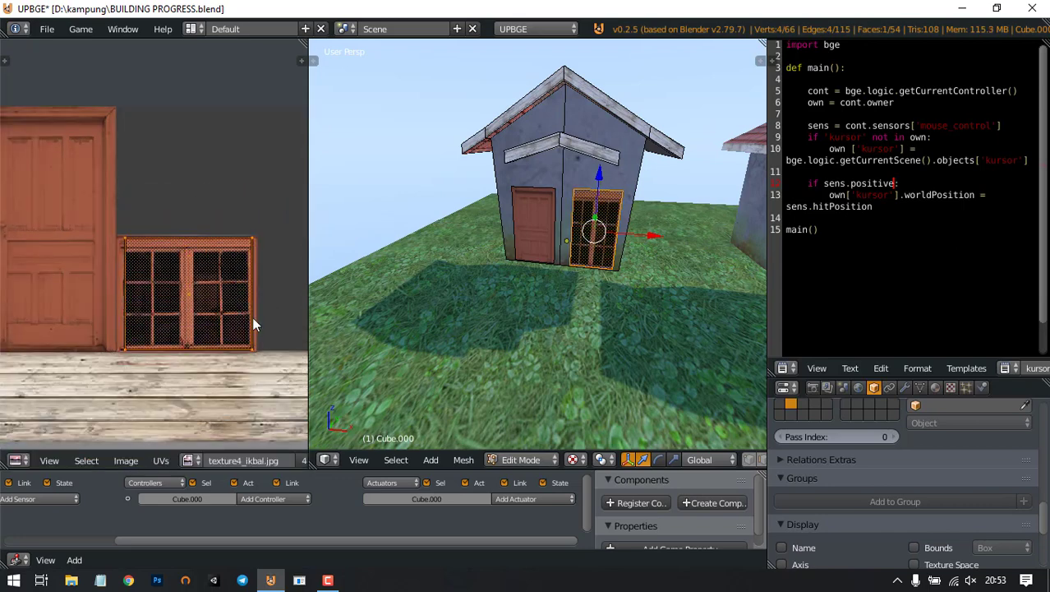
Step: Widen the UVs along X to the window image's full width and nudge them into alignment
key("s")
key("x")
left_click(258, 320)
scroll(261, 322, "up", 1)
middle_click_drag(258, 320, 245, 308)
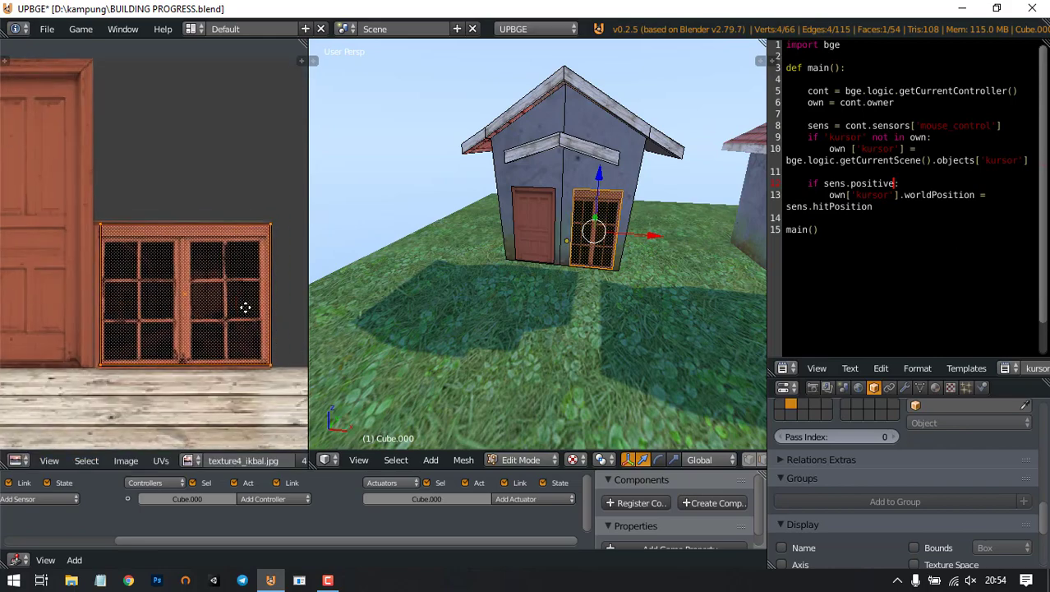
key("g")
left_click(247, 314)
scroll(559, 226, "up", 5)
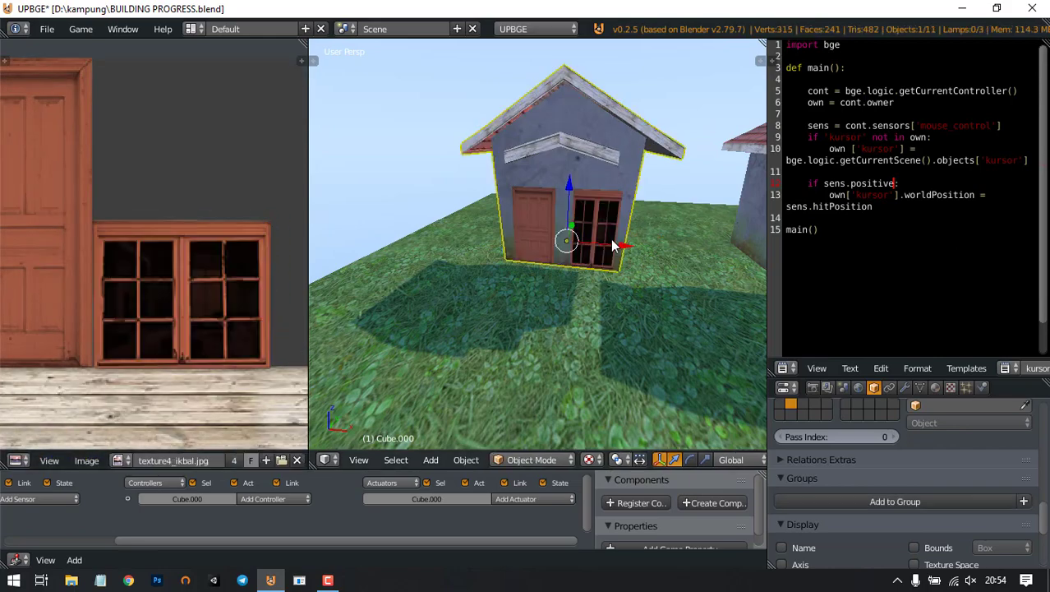
middle_click_drag(584, 202, 582, 220, "shift")
key("s")
key("x")
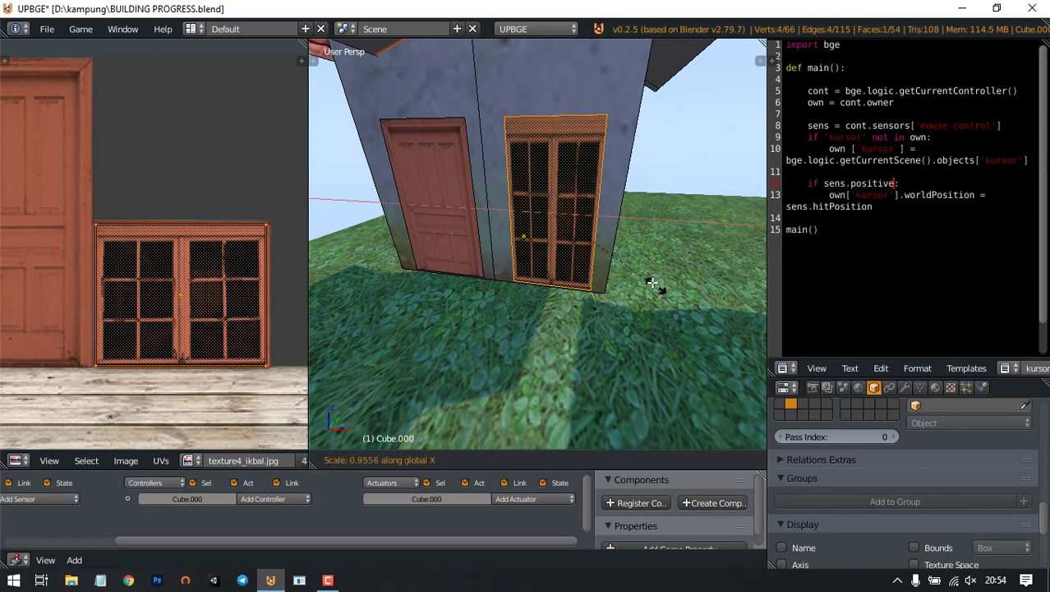
right_click(645, 274)
key("s")
key("y")
right_click(631, 261)
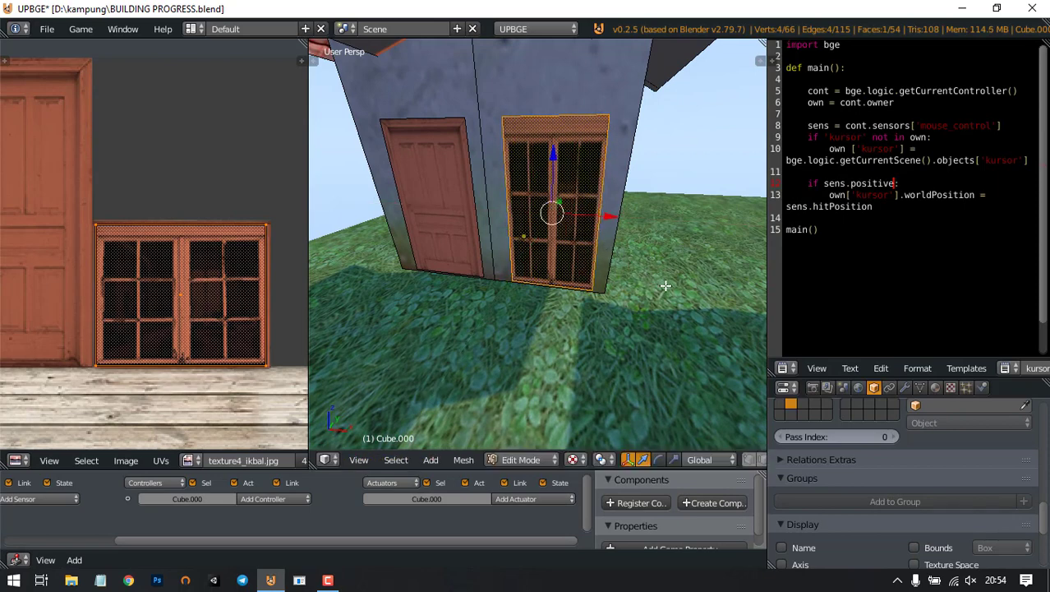
Step: Scale the window face along Z to about 0.68 of its height and check the front of the house
key("s")
key("z")
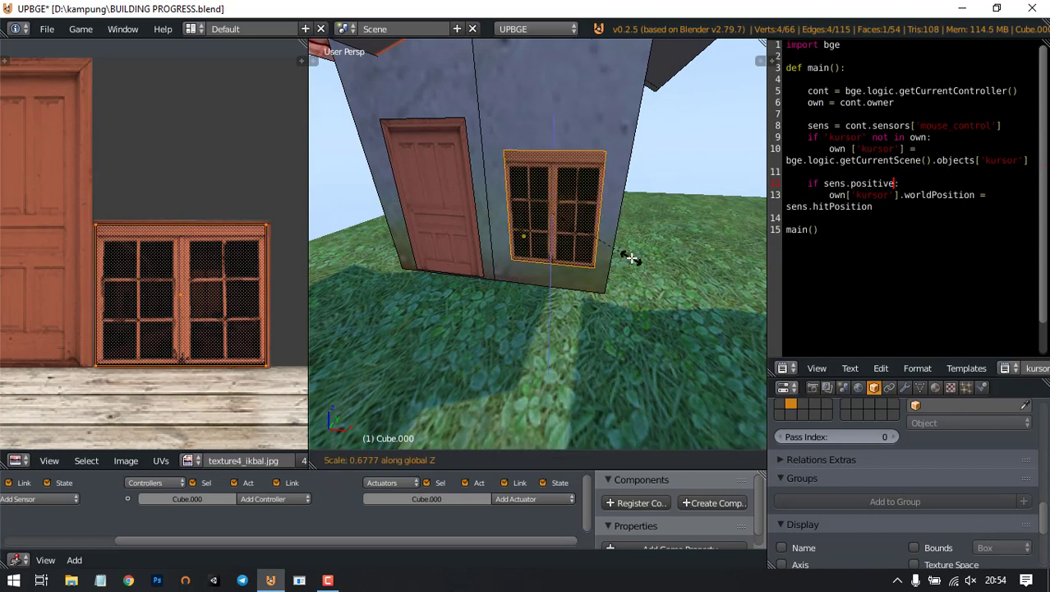
left_click(631, 260)
middle_click_drag(631, 261, 549, 238)
key("Tab")
scroll(579, 168, "down", 6)
scroll(485, 226, "up", 2)
scroll(468, 247, "down", 5)
Step: Select the entire linked awning on the front wall and shift it sideways so it sits over the door
key("Tab")
scroll(465, 235, "up", 4)
right_click(535, 117)
middle_click_drag(536, 171, 565, 149)
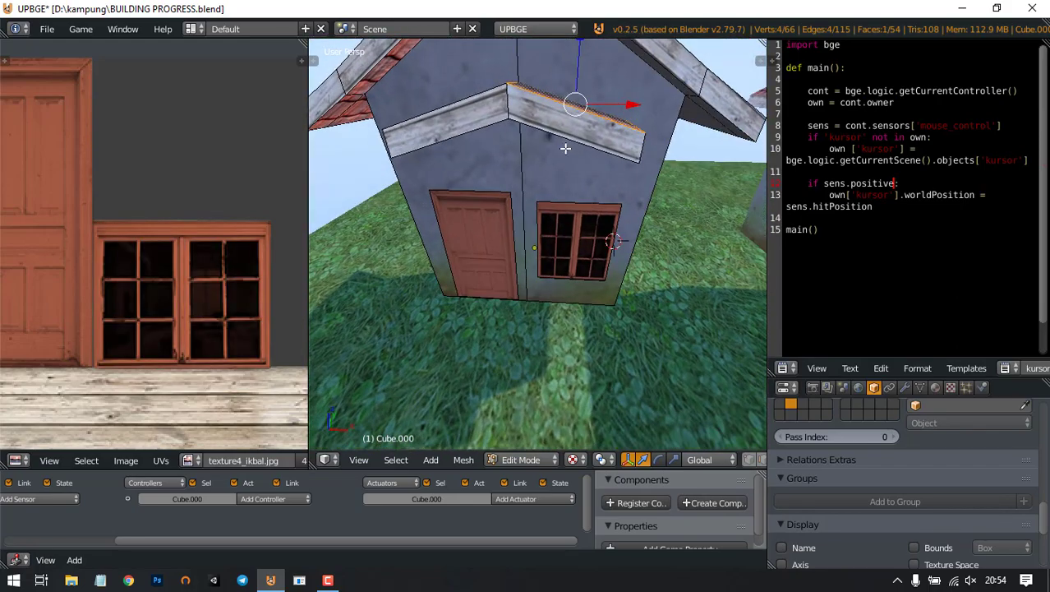
key("ctrl+l")
scroll(565, 149, "down", 4)
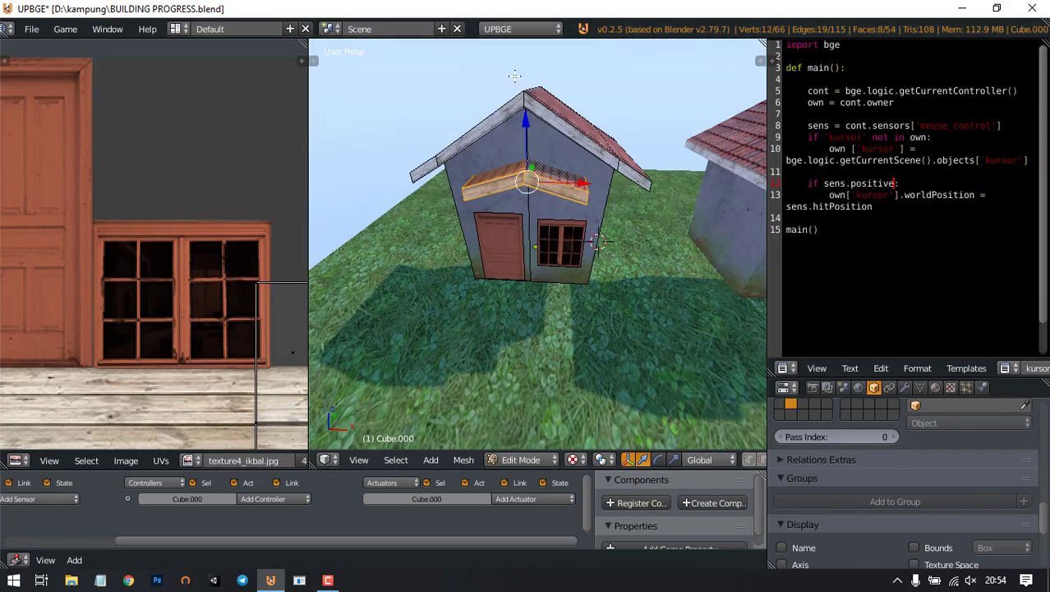
middle_click_drag(565, 149, 553, 103)
middle_click_drag(576, 146, 536, 191)
left_click(563, 180)
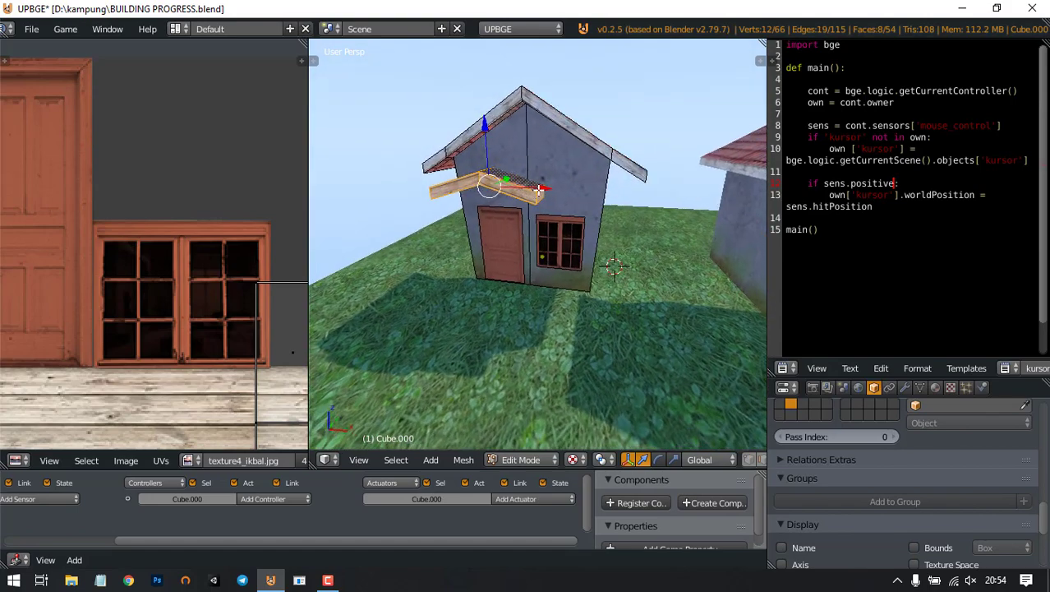
Step: Duplicate the awning and place the copy lower on the wall, above the window
left_click_drag(538, 190, 605, 191)
left_click_drag(558, 130, 560, 159)
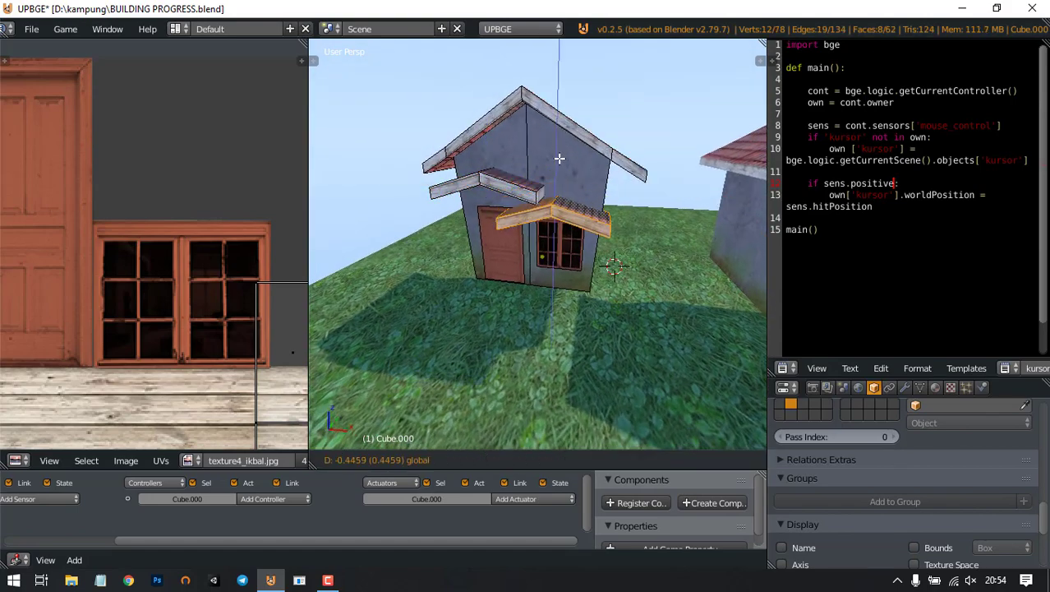
left_click(624, 208)
middle_click_drag(625, 209, 577, 226)
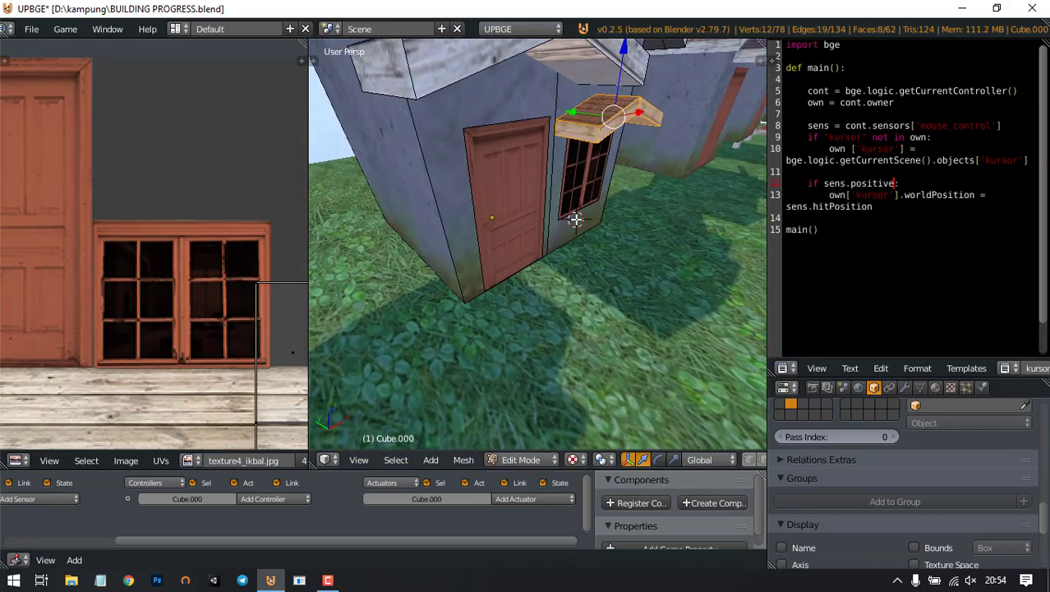
Step: Add a cube below the front window, scale it down to about 0.4 and rescale it along X
key("shift+a")
left_click(573, 241)
key("s")
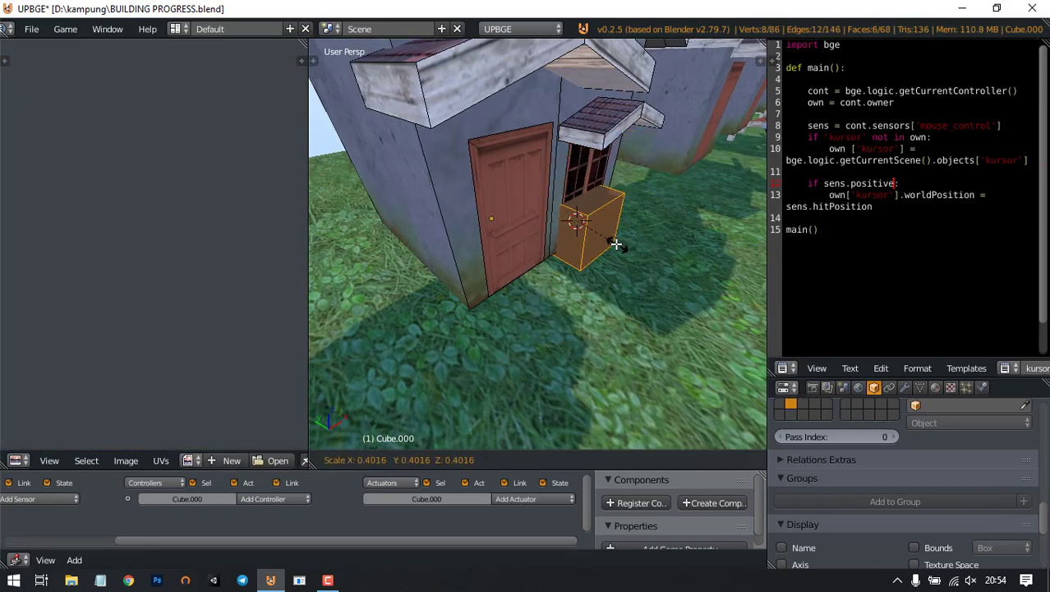
key("s")
key("x")
Step: Pull the new box out from the front wall along Y and resize it uniformly
left_click_drag(542, 203, 584, 226)
middle_click_drag(584, 232, 552, 217)
left_click_drag(489, 198, 521, 201)
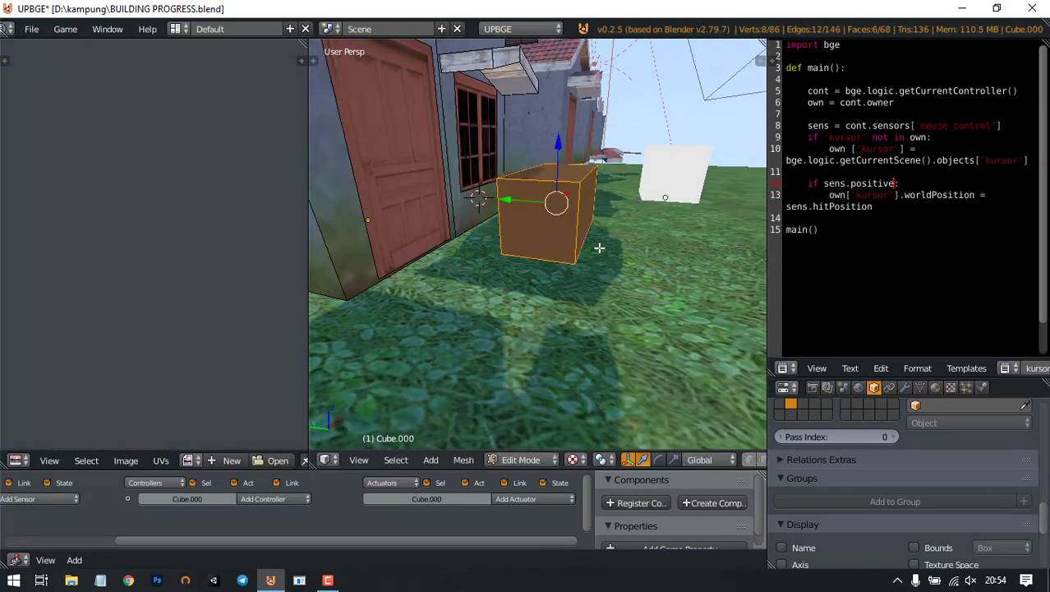
key("s")
left_click(577, 213)
Step: Delete the box's back face on the side towards the house wall
middle_click_drag(577, 214, 550, 196)
right_click(590, 192)
key("x")
left_click(585, 240)
right_click(590, 220)
Step: Scale the whole box and slide it along X until it sits centred beneath the window
key("Tab")
key("Tab")
key("a")
key("a")
key("s")
left_click(618, 221)
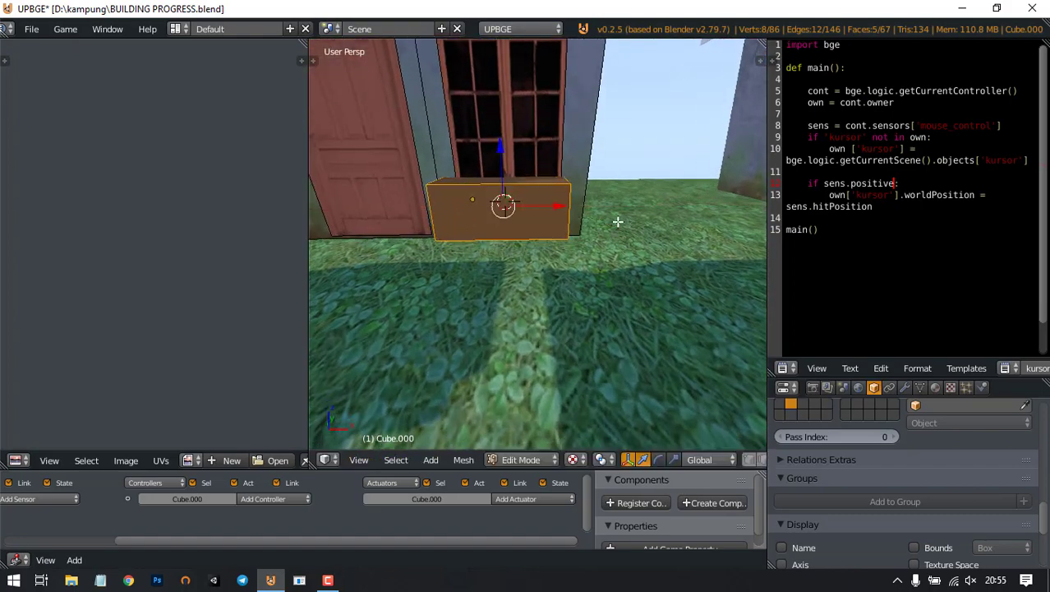
key("g")
key("x")
left_click(566, 207)
Step: Flatten the box along Z, raise it slightly and pull it away from the wall along Y
middle_click_drag(565, 207, 601, 174)
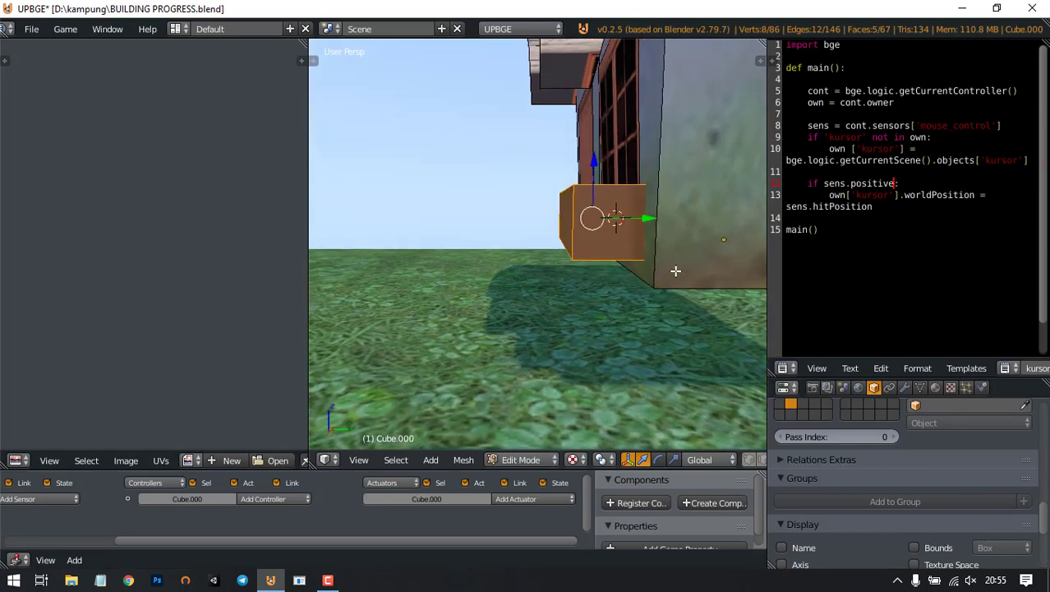
key("s")
key("z")
left_click(641, 245)
middle_click_drag(641, 245, 588, 153)
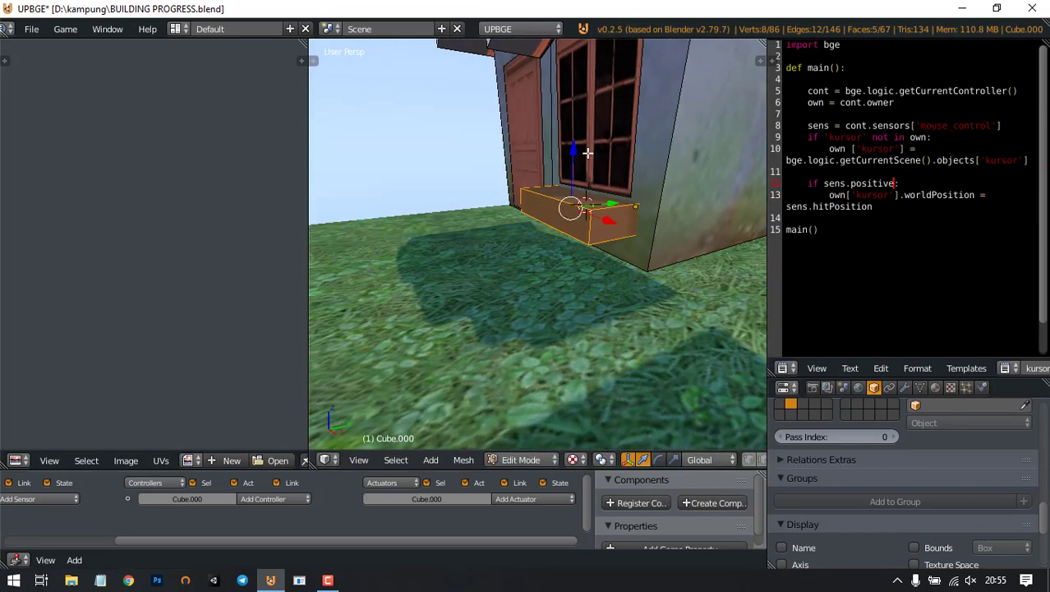
left_click_drag(573, 148, 573, 143)
middle_click_drag(573, 143, 659, 193)
left_click_drag(661, 199, 525, 202)
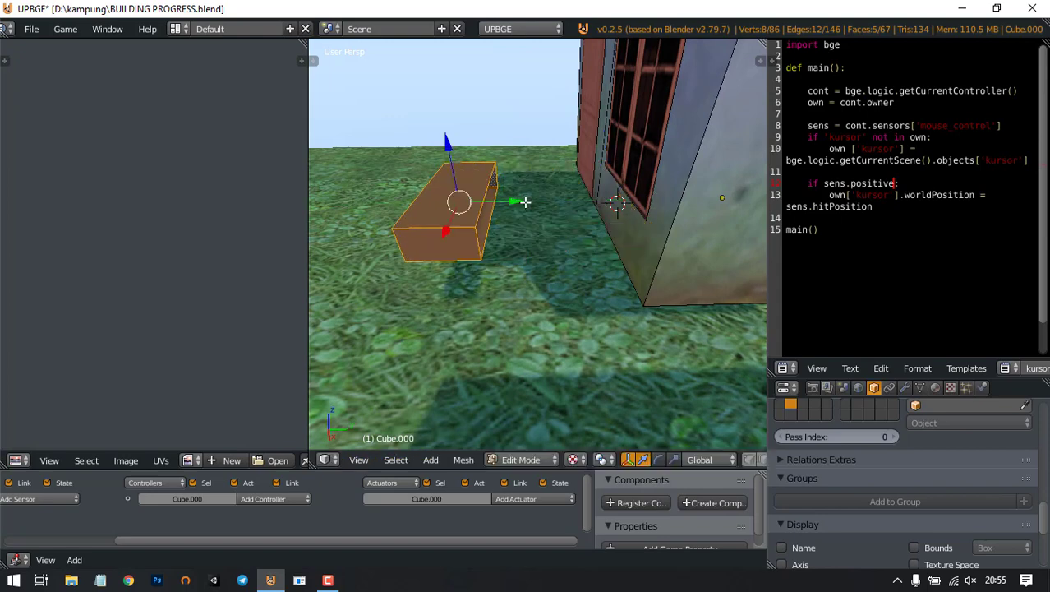
Step: Unwrap the box with Smart UV Project at a 66 angle limit and 0 island margin
middle_click_drag(525, 202, 565, 213)
key("u")
left_click(551, 231)
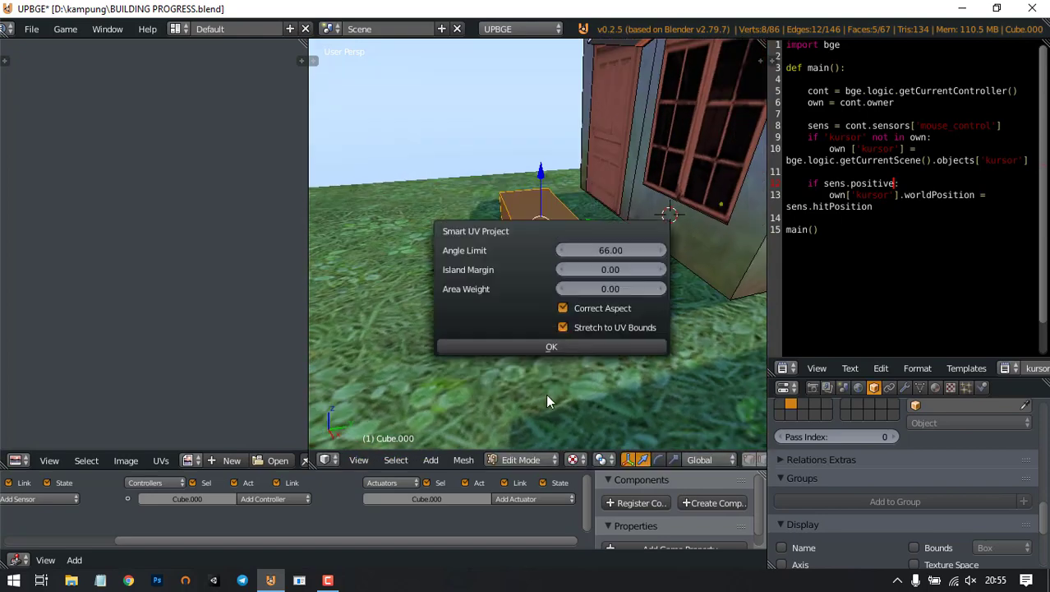
left_click(565, 348)
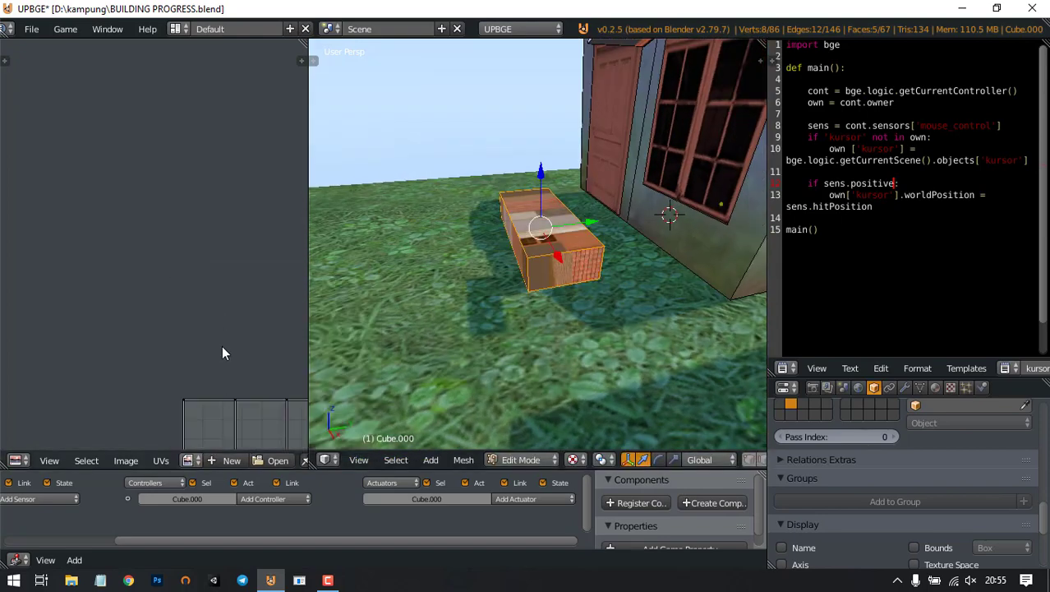
Step: Assign the texture4_ikbal.jpg image to the unwrapped box
left_click(189, 461)
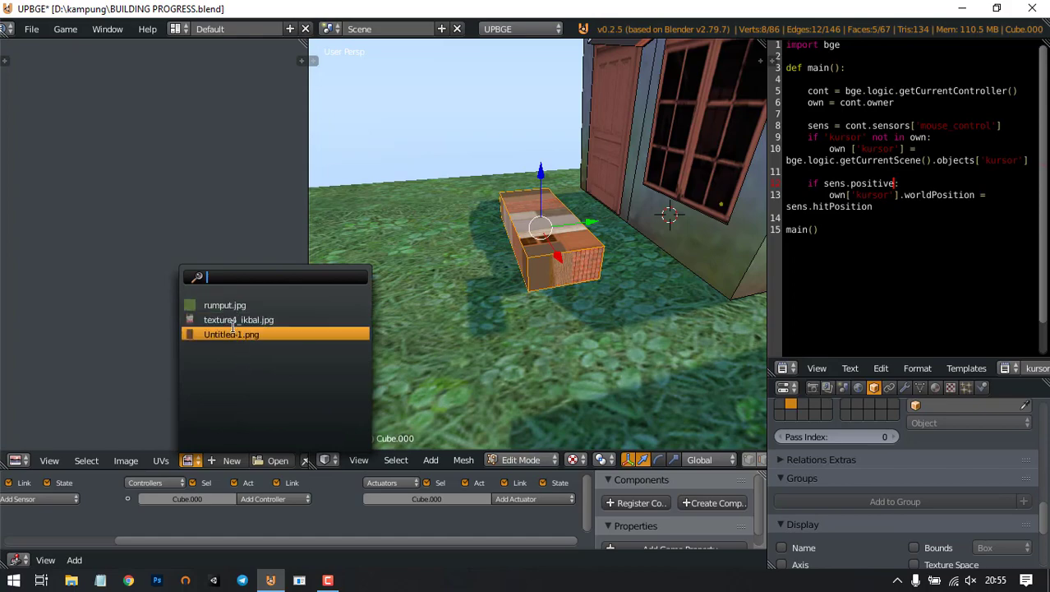
left_click(233, 321)
scroll(216, 309, "down", 2)
scroll(211, 306, "up", 2)
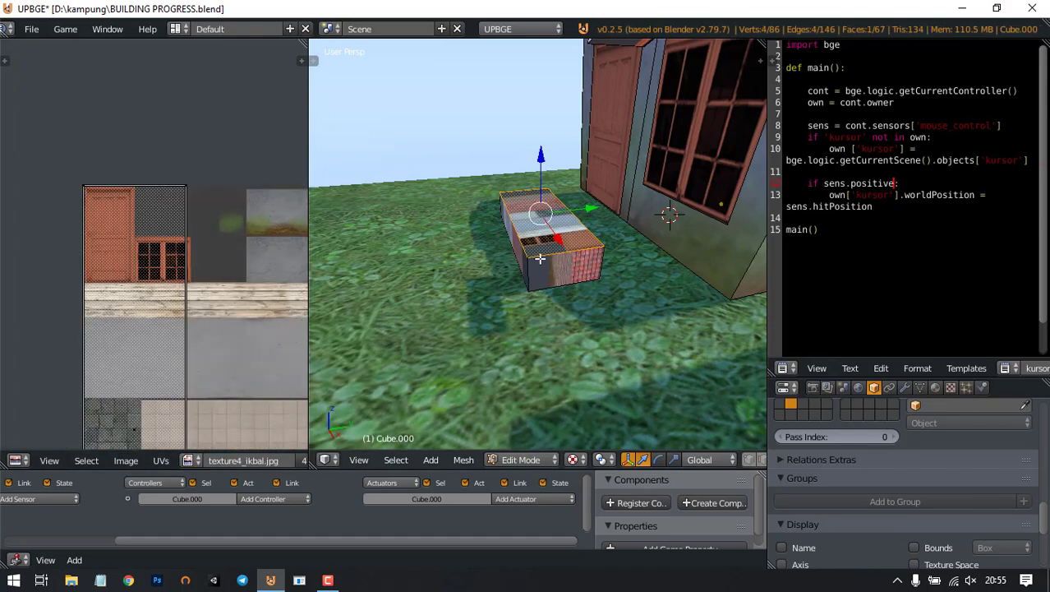
Step: Move the long front face's UV island along X over the top face's island and widen it to match
middle_click_drag(539, 258, 442, 275)
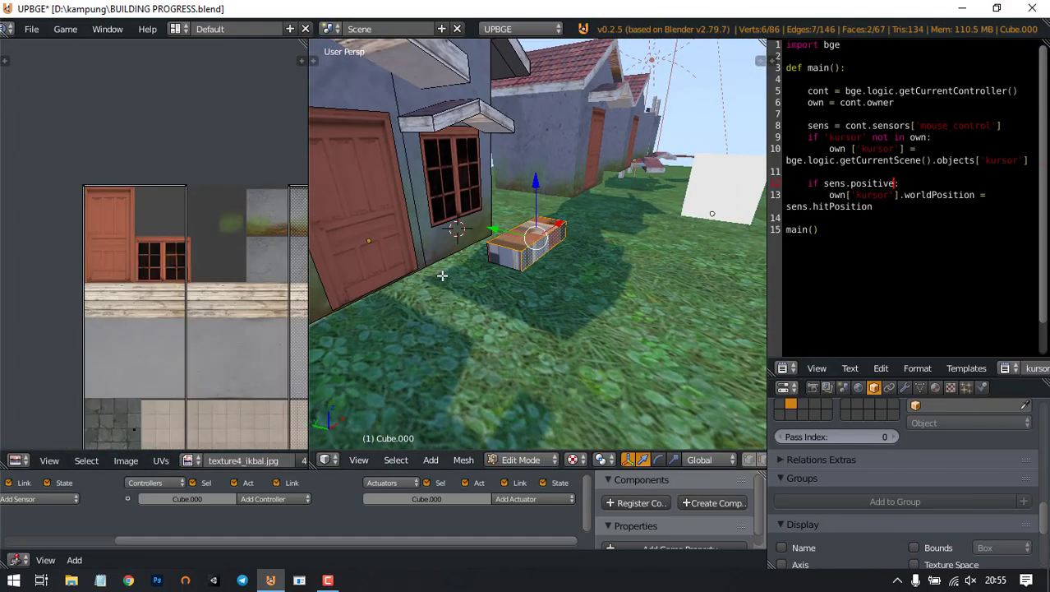
scroll(198, 311, "down", 3)
right_click(223, 277)
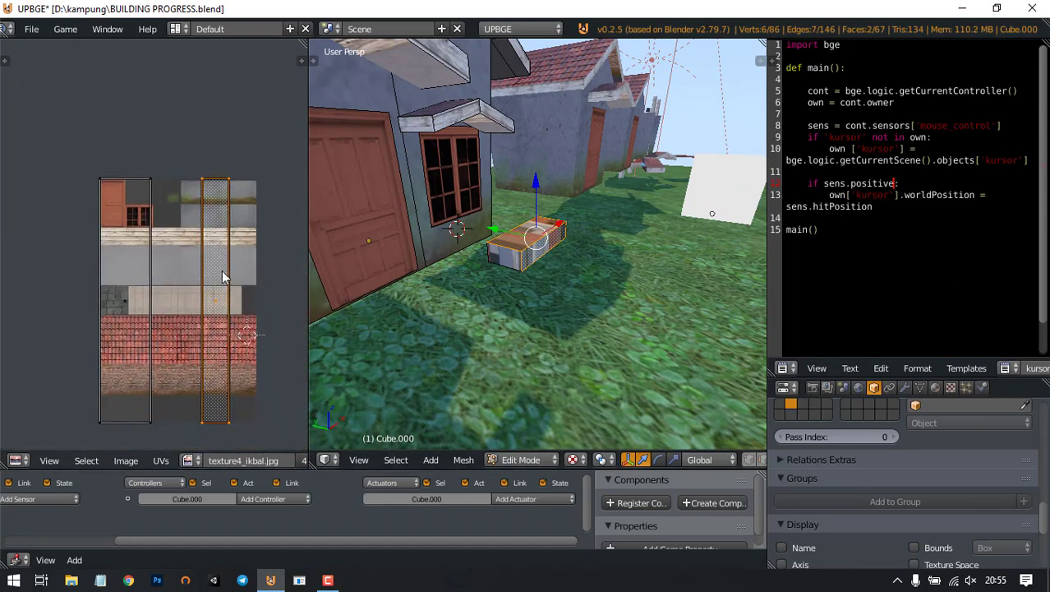
key("g")
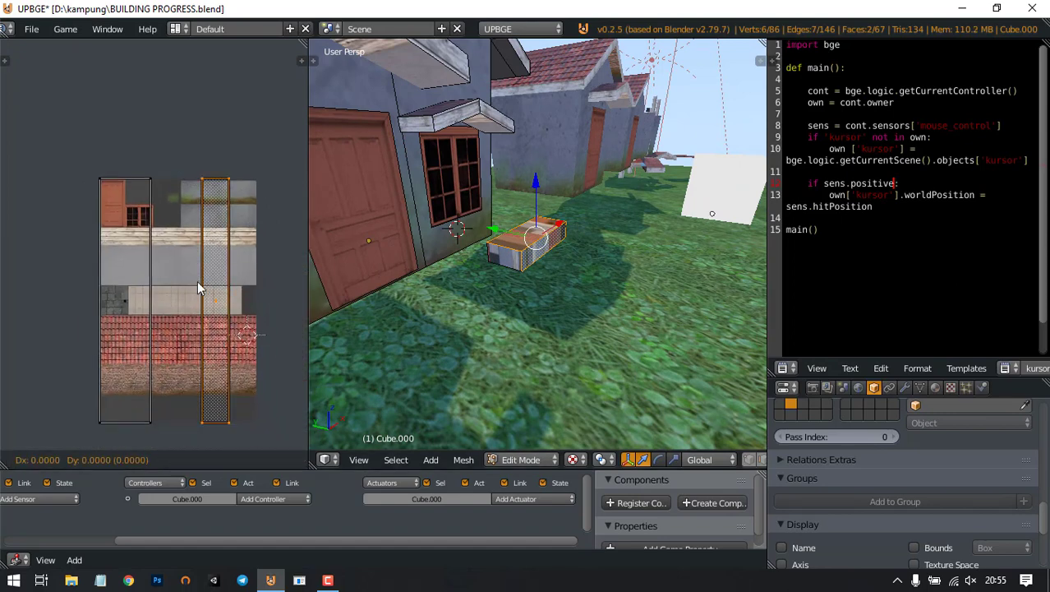
key("x")
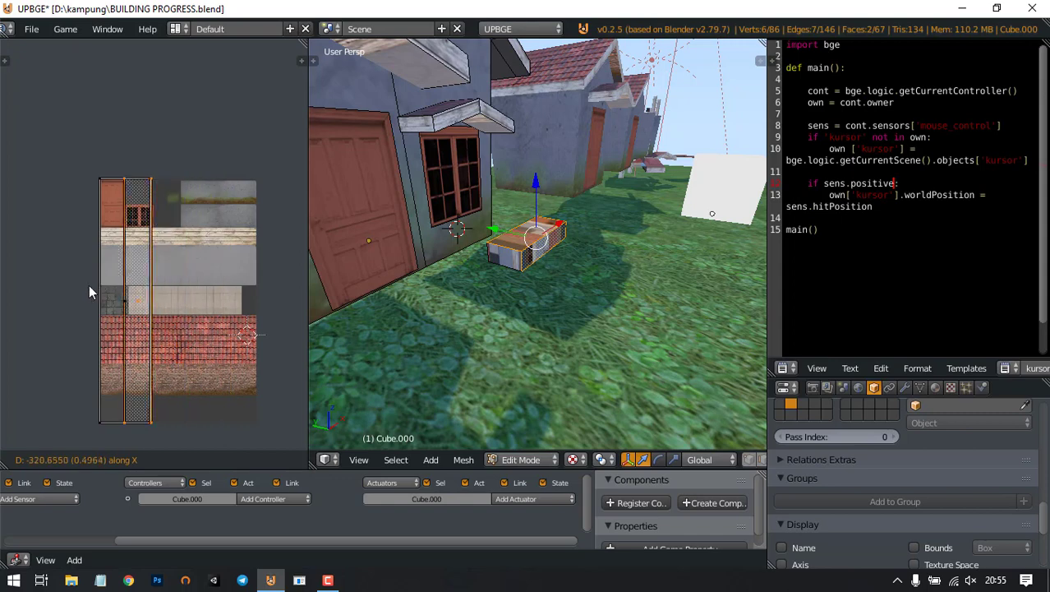
double_click(78, 286)
key("s")
key("x")
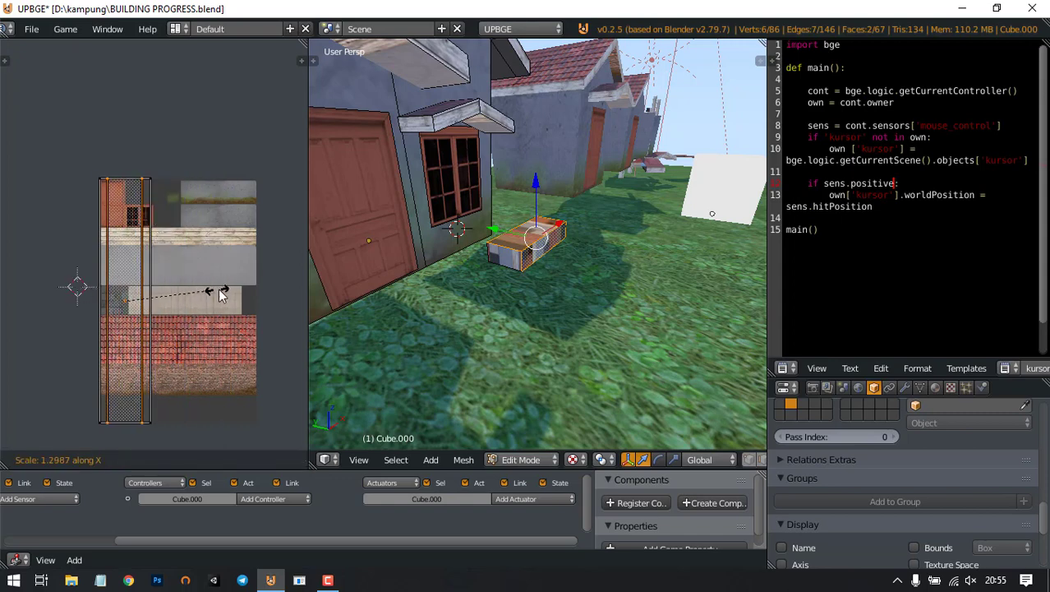
left_click(250, 296)
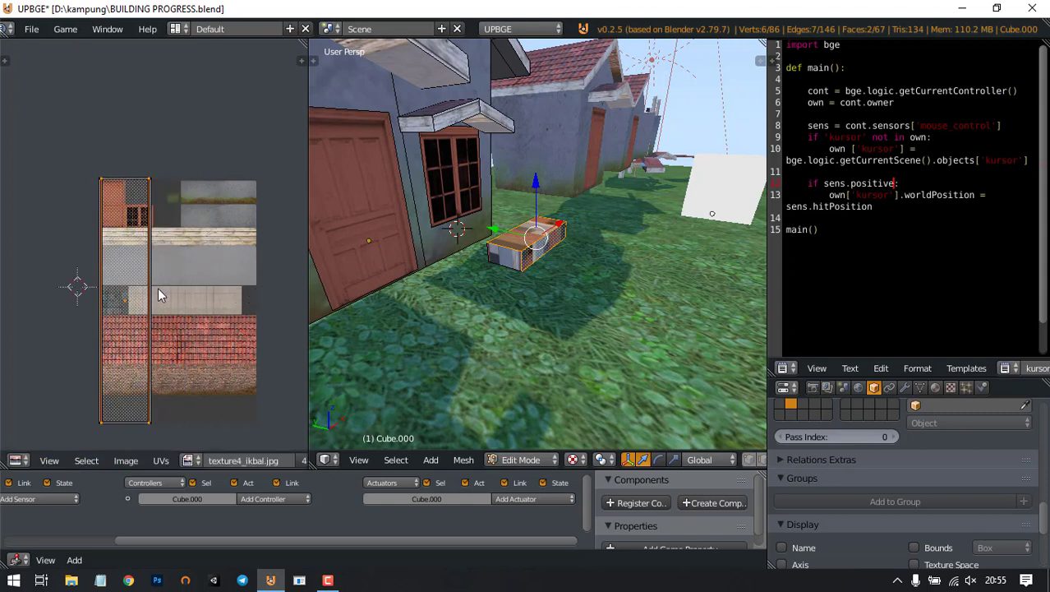
Step: Scale down the stacked UV islands and move them onto the concrete area of the texture
middle_click_drag(157, 287, 152, 236, "ctrl")
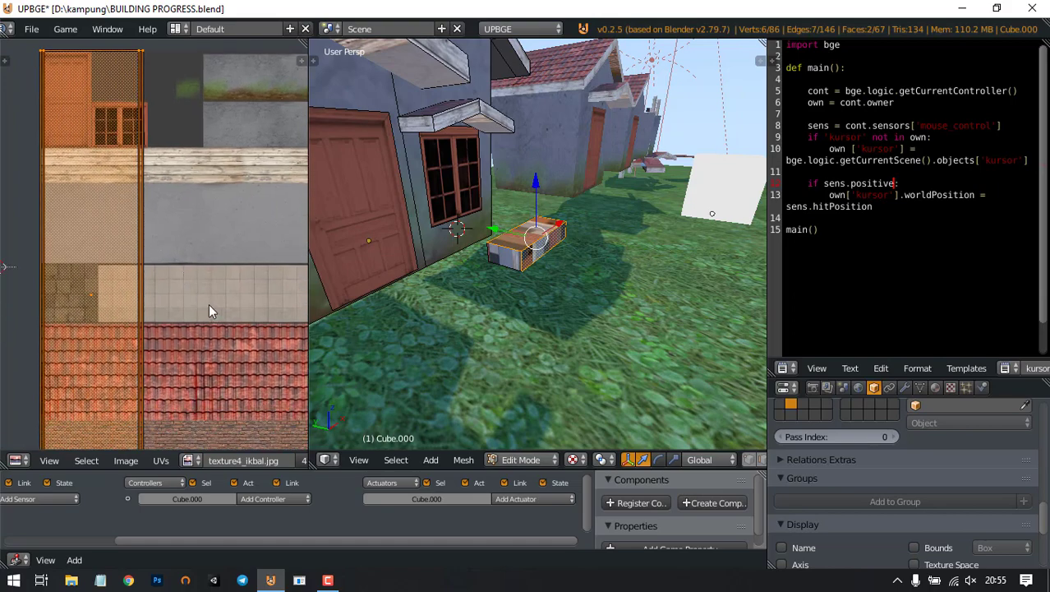
key("s")
left_click(126, 290)
key("g")
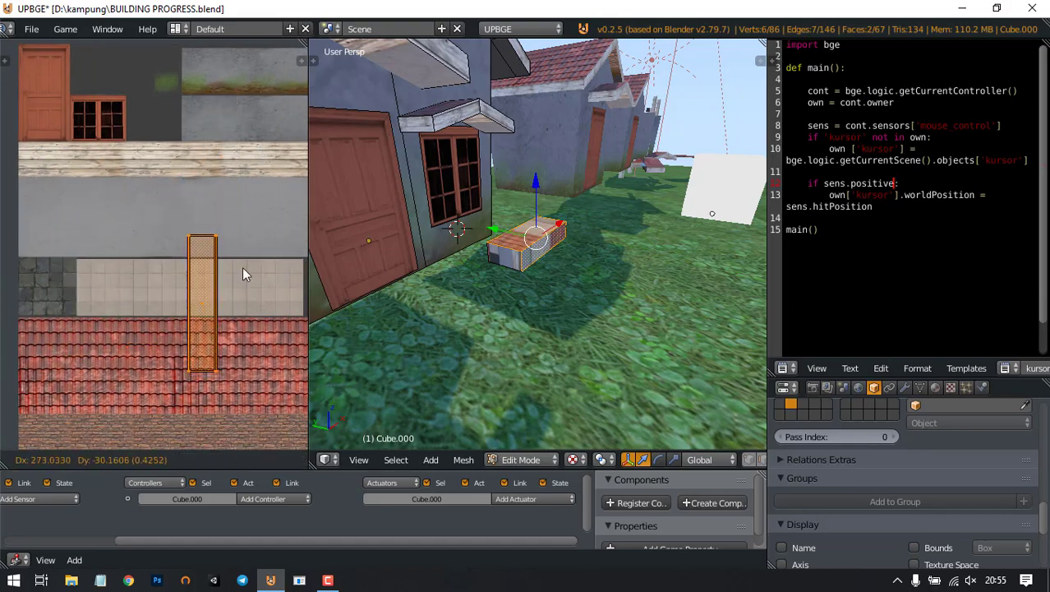
left_click(261, 157)
middle_click_drag(231, 196, 160, 302)
scroll(197, 255, "up", 3)
middle_click_drag(204, 245, 157, 319)
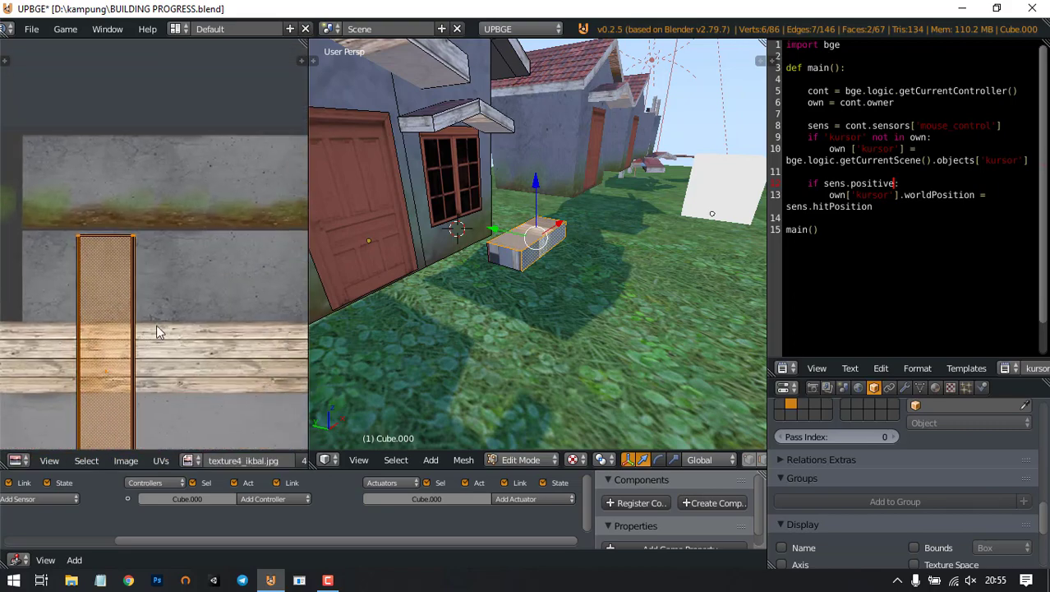
key("g")
left_click(237, 206)
Step: Rotate the stacked UV islands by 90 degrees and fit them onto the mossy upper concrete strip
middle_click_drag(237, 205, 141, 247)
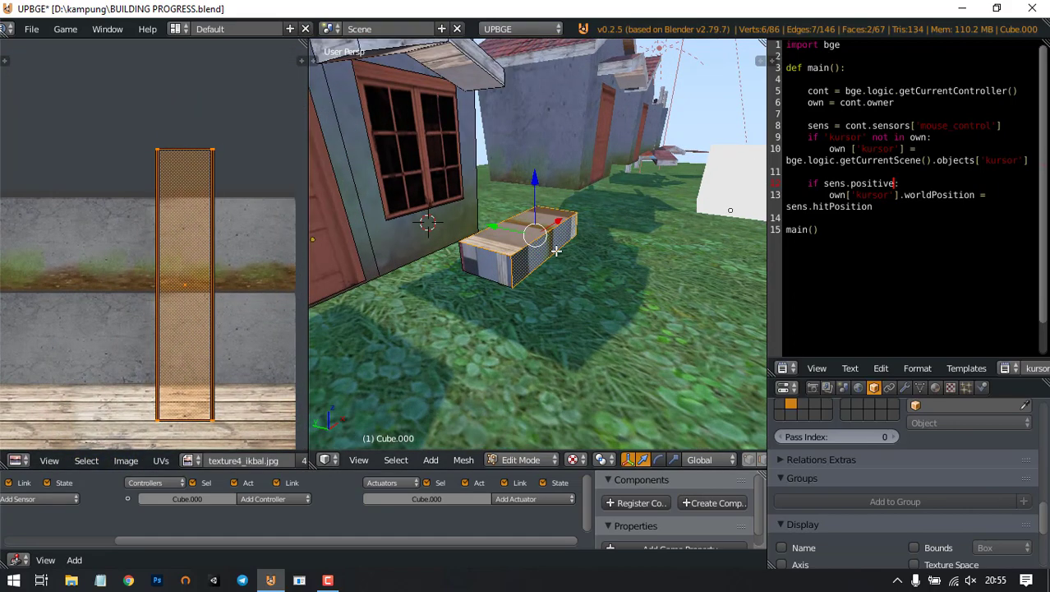
type("r")
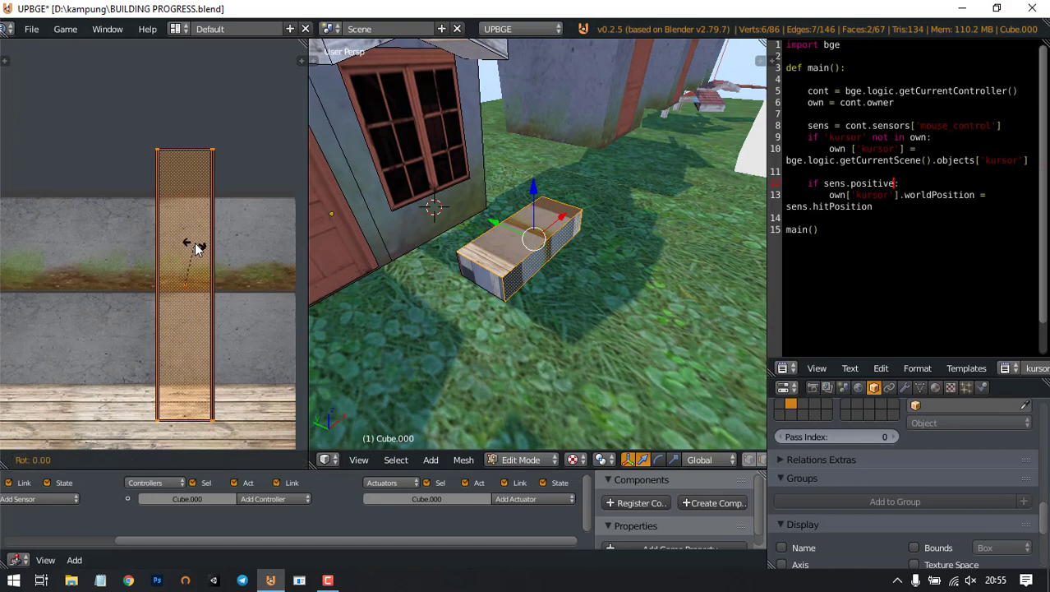
type("90g")
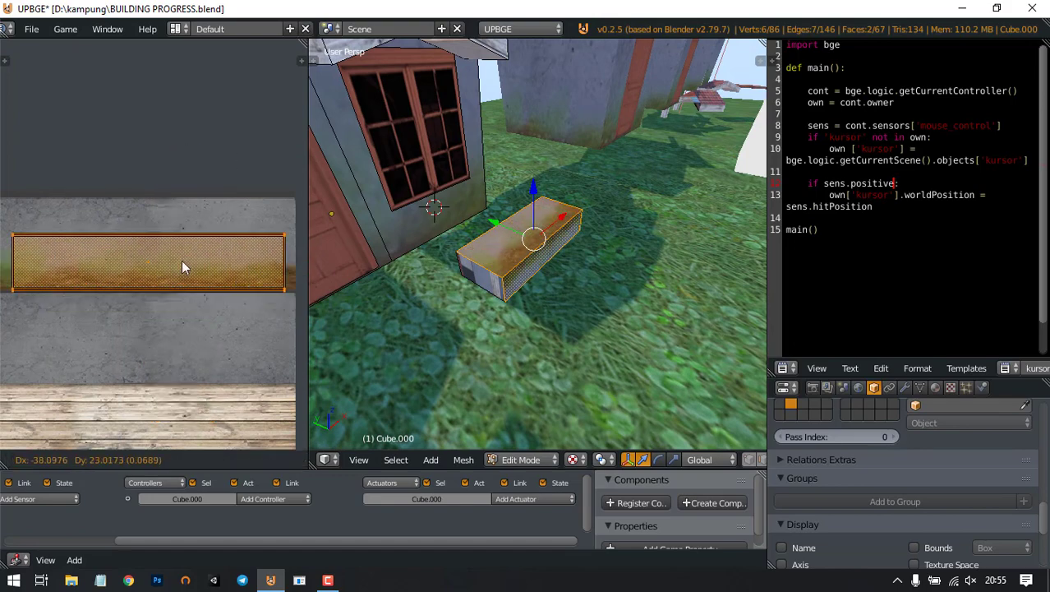
middle_click_drag(517, 246, 443, 247)
scroll(213, 240, "down", 2)
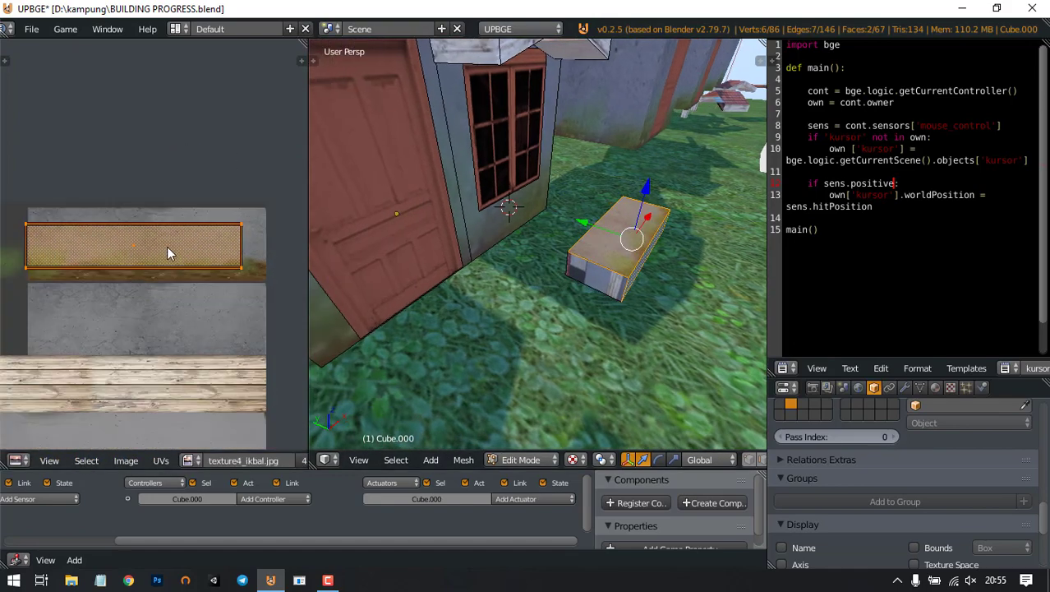
left_click(228, 237)
key("s")
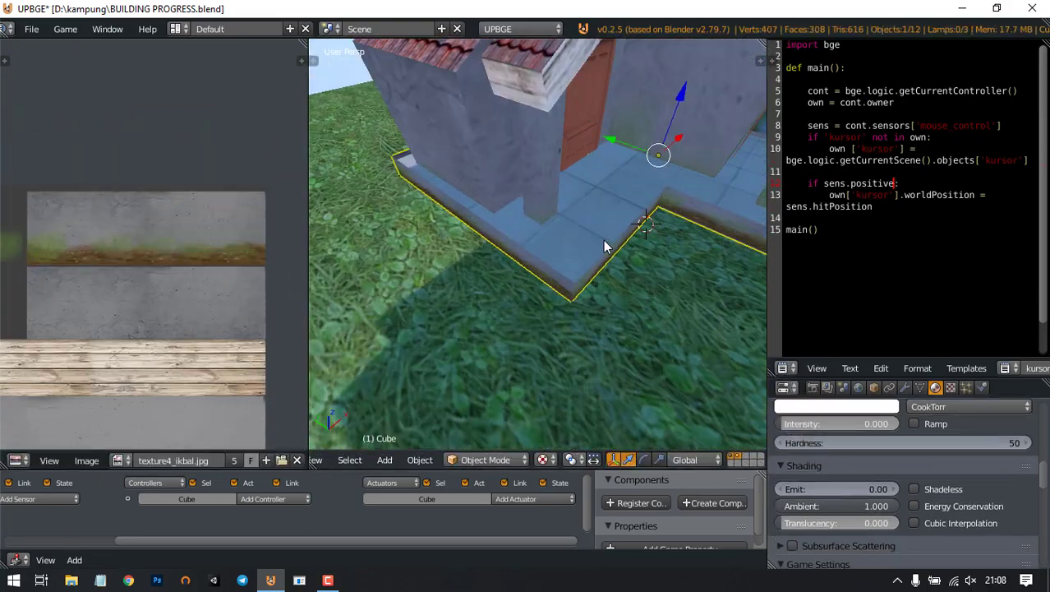
Step: Lower the tiled floor slab slightly along Z beneath the two-storey house
scroll(538, 279, "down", 5)
middle_click_drag(539, 279, 608, 249)
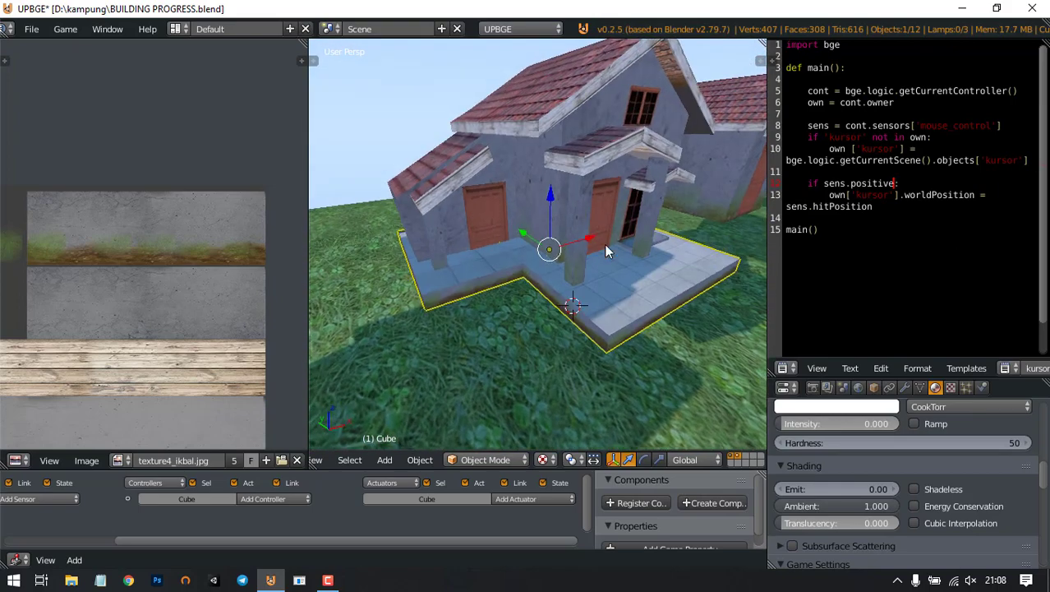
key("Tab")
key("Tab")
mouse_move(552, 200)
left_mouse_down()
mouse_move(551, 221)
mouse_move(558, 207)
left_mouse_up()
middle_click_drag(558, 207, 580, 245)
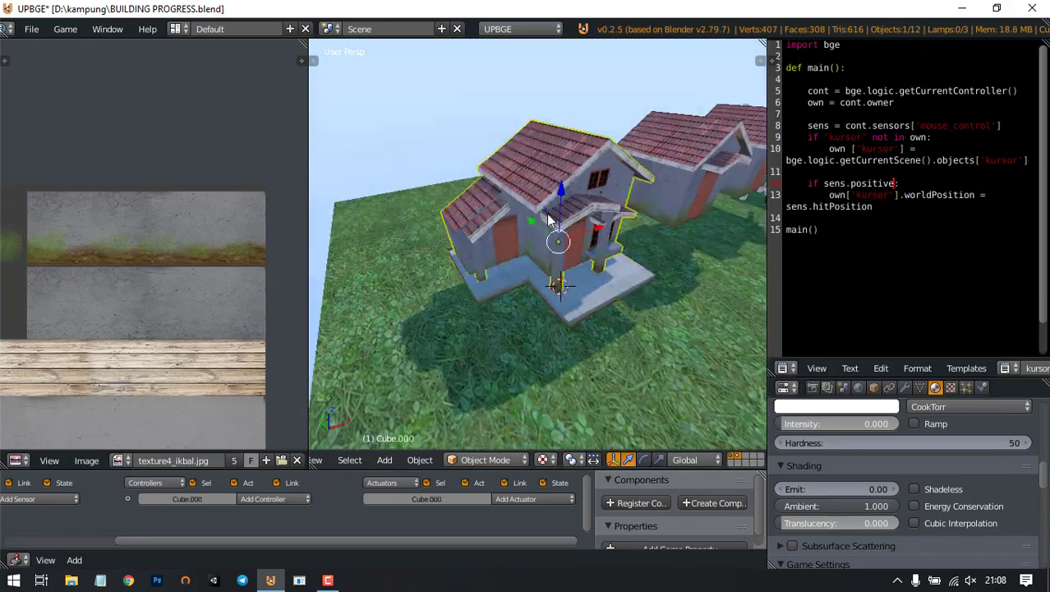
Step: Enable Object Color in the house's material and darken the house's object colour to a grey of about 0.56
scroll(921, 493, "down", 6)
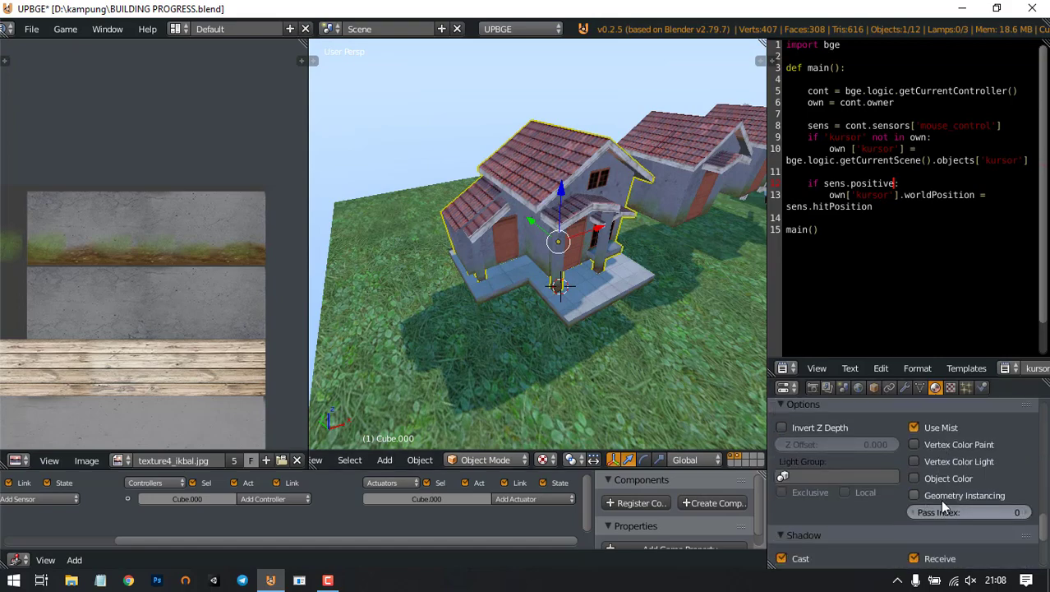
scroll(920, 497, "up", 3)
scroll(924, 503, "down", 4)
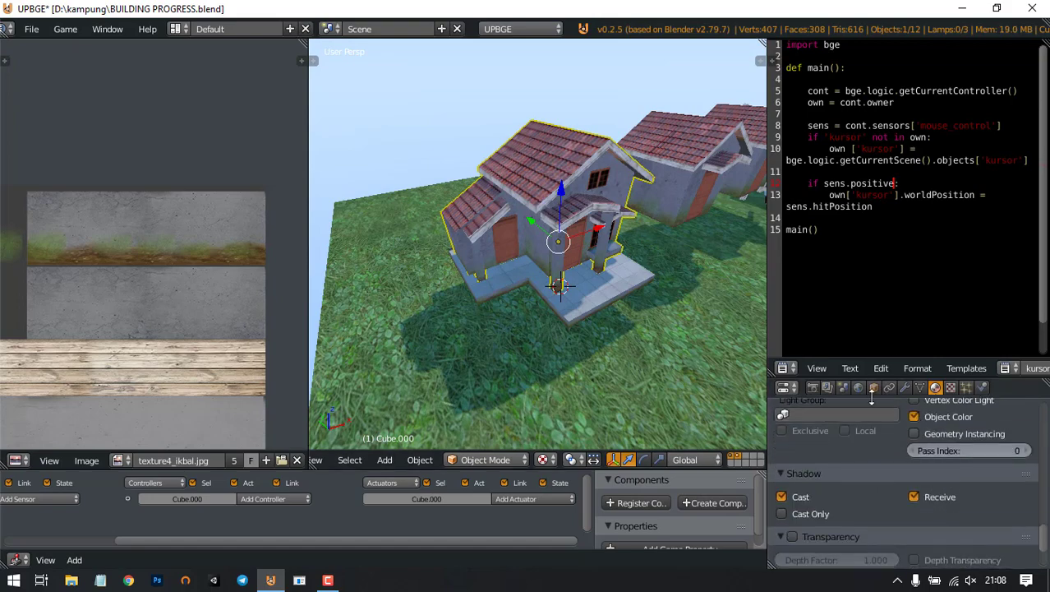
left_click(873, 388)
left_click(934, 473)
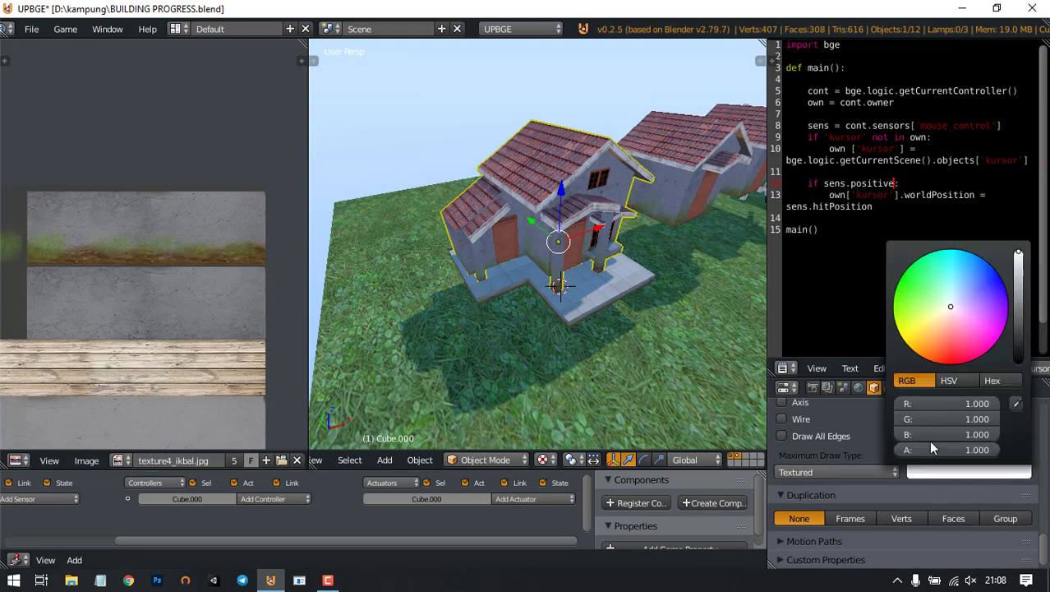
left_click_drag(1022, 285, 1018, 274)
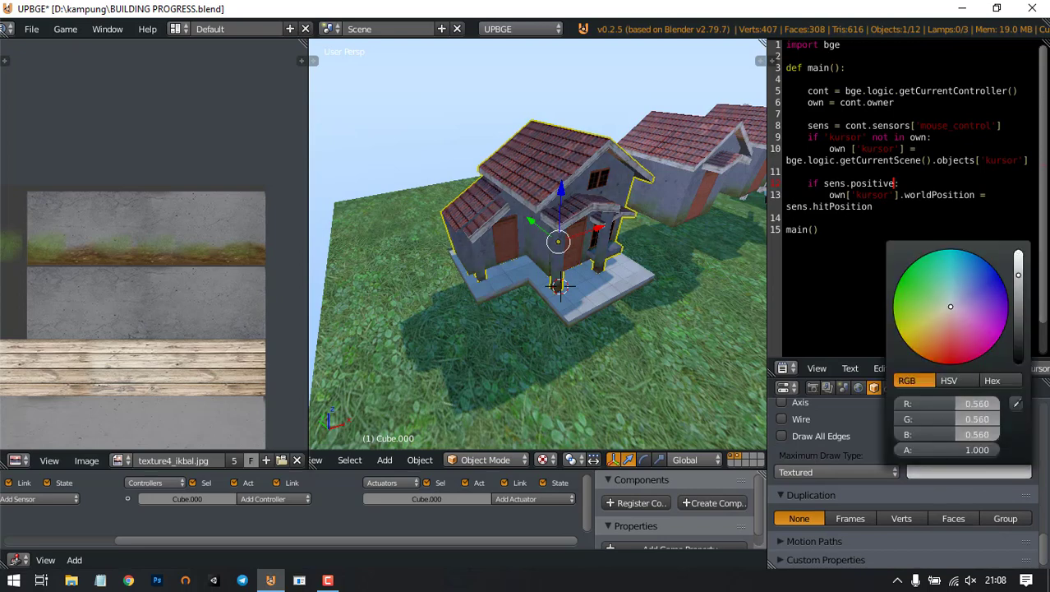
Step: Enable Object Color in the floor slab's material and darken the slab's object colour to grey
right_click(573, 298)
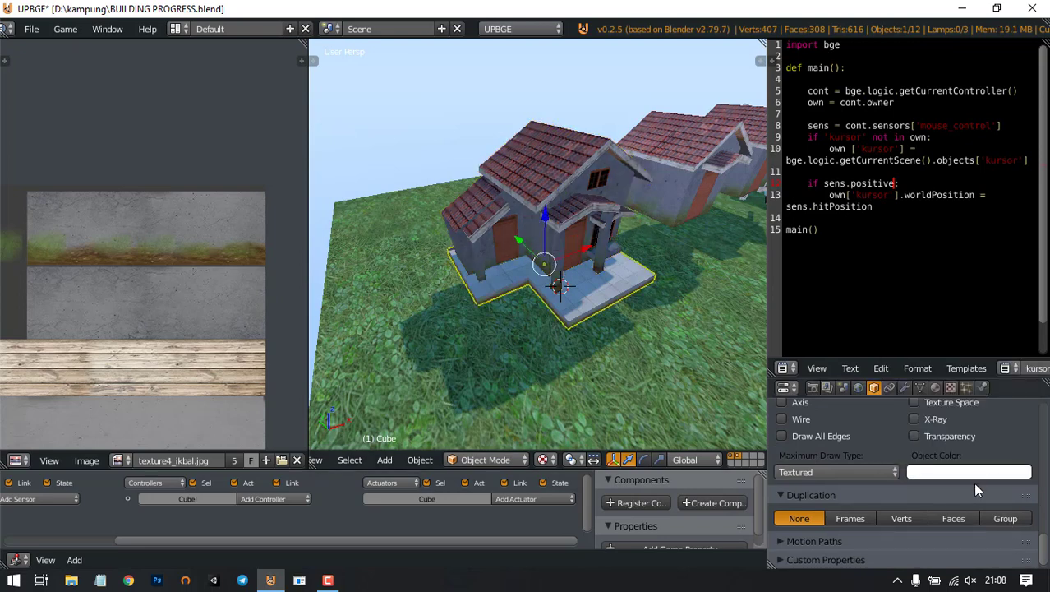
left_click(937, 390)
scroll(970, 467, "up", 2)
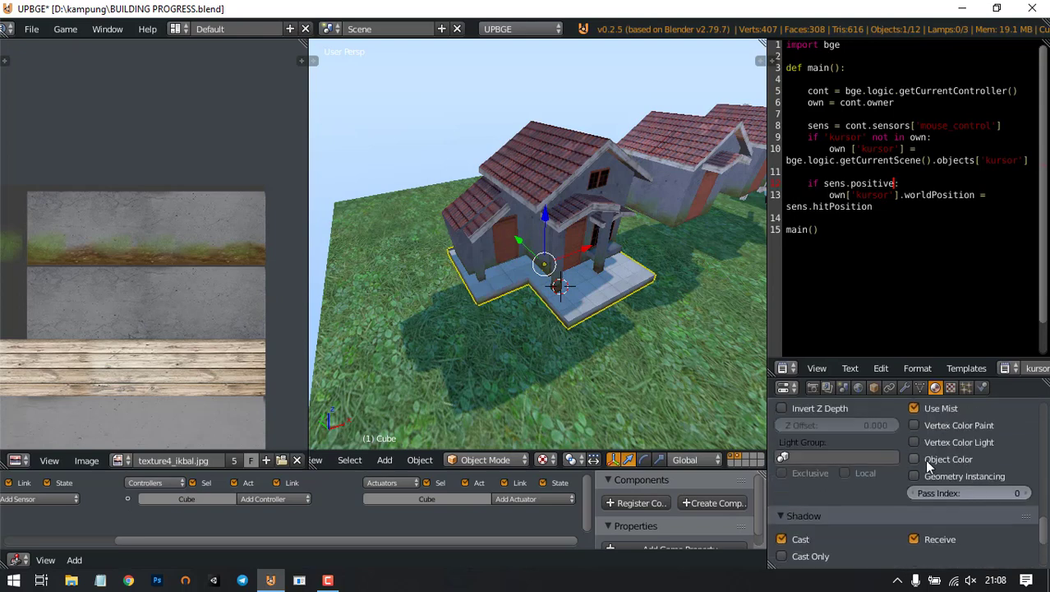
left_click(873, 387)
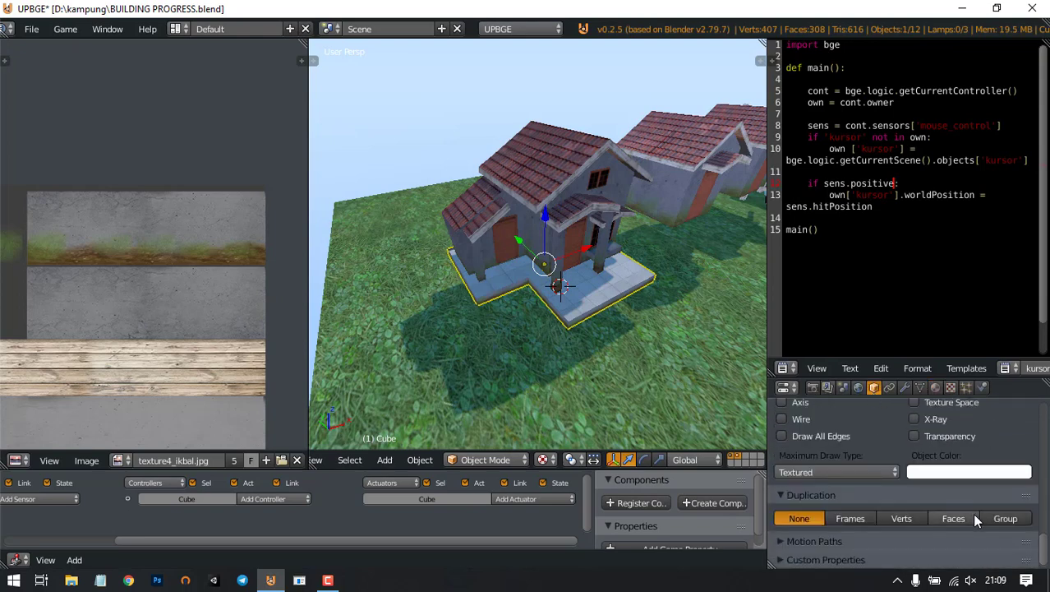
scroll(972, 513, "up", 2)
left_click(970, 501)
mouse_move(1019, 306)
left_mouse_down()
mouse_move(1018, 333)
mouse_move(1019, 324)
left_mouse_up()
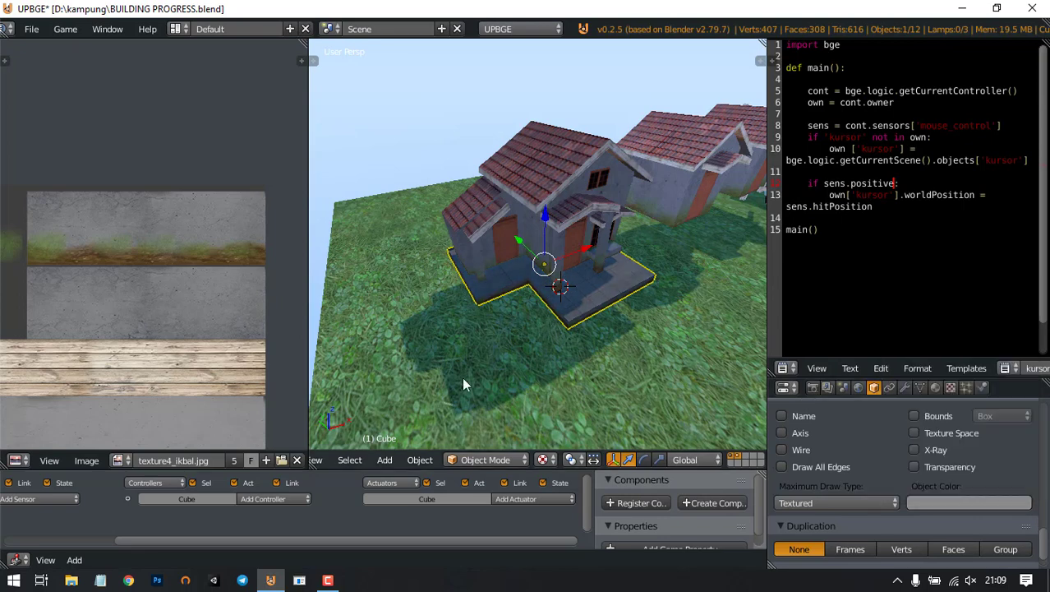
Step: Lower the diffuse intensity of the floor slab's material to 0.625
left_click(935, 388)
scroll(898, 486, "up", 15)
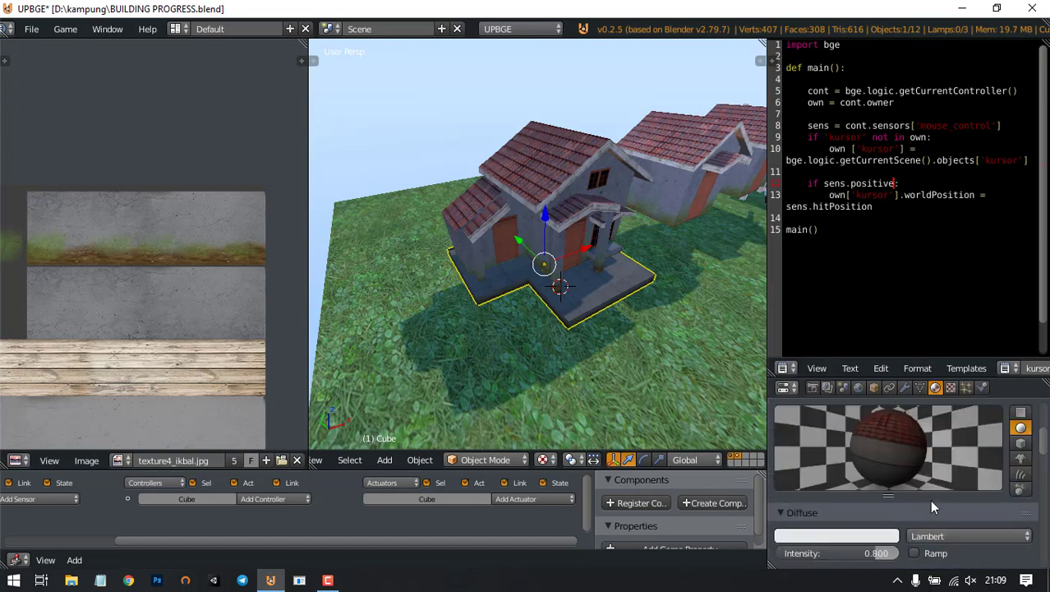
scroll(930, 499, "down", 2)
left_click_drag(874, 490, 847, 490)
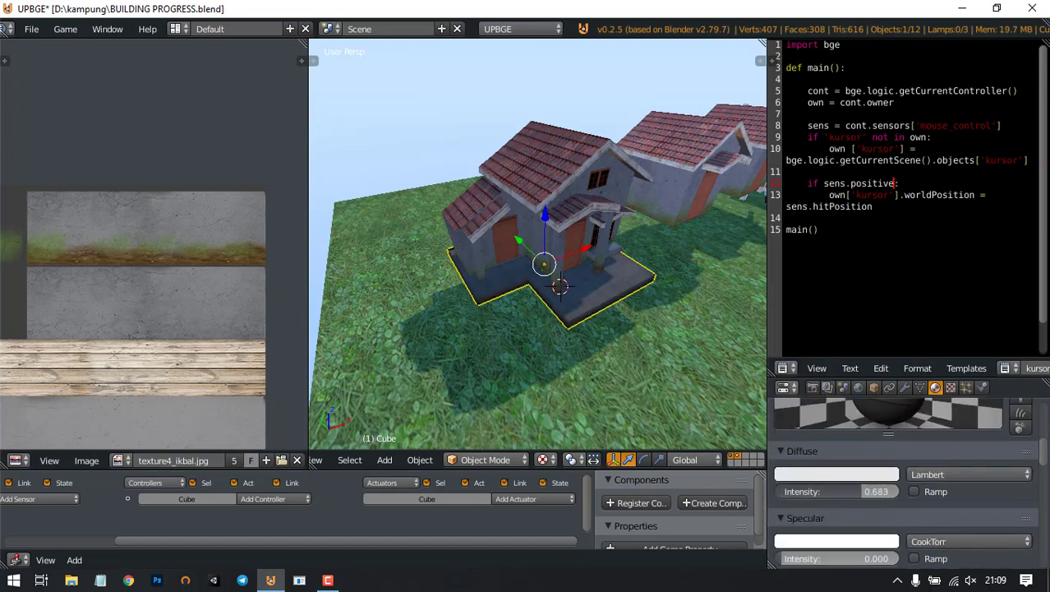
middle_click_drag(582, 315, 517, 311)
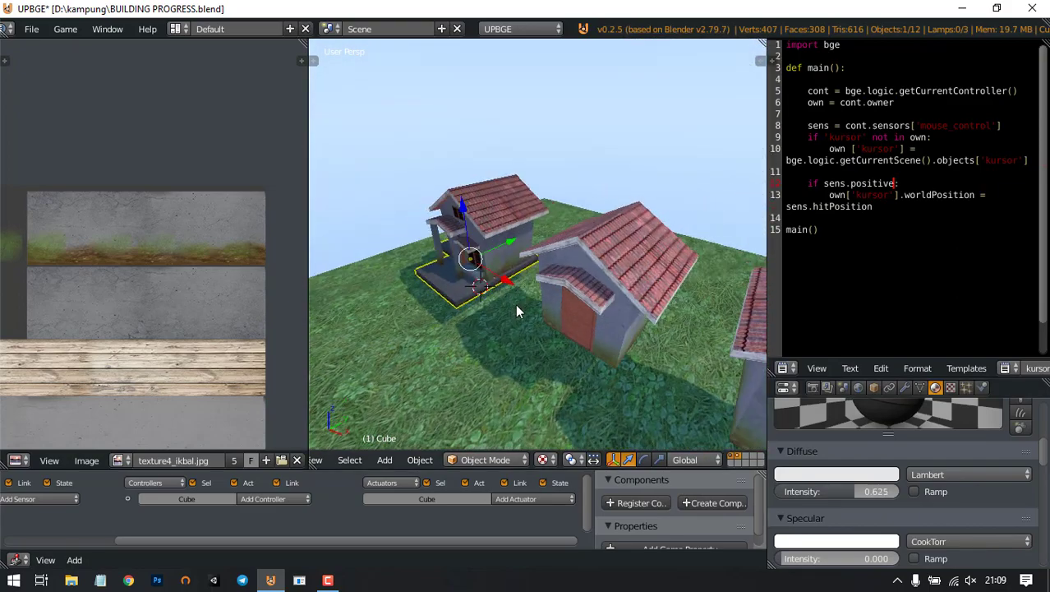
Step: Compare the shading of the two-storey house and its floor slab from several sides
right_click(563, 280)
middle_click_drag(526, 275, 572, 224)
right_click(450, 279)
scroll(552, 217, "down", 3)
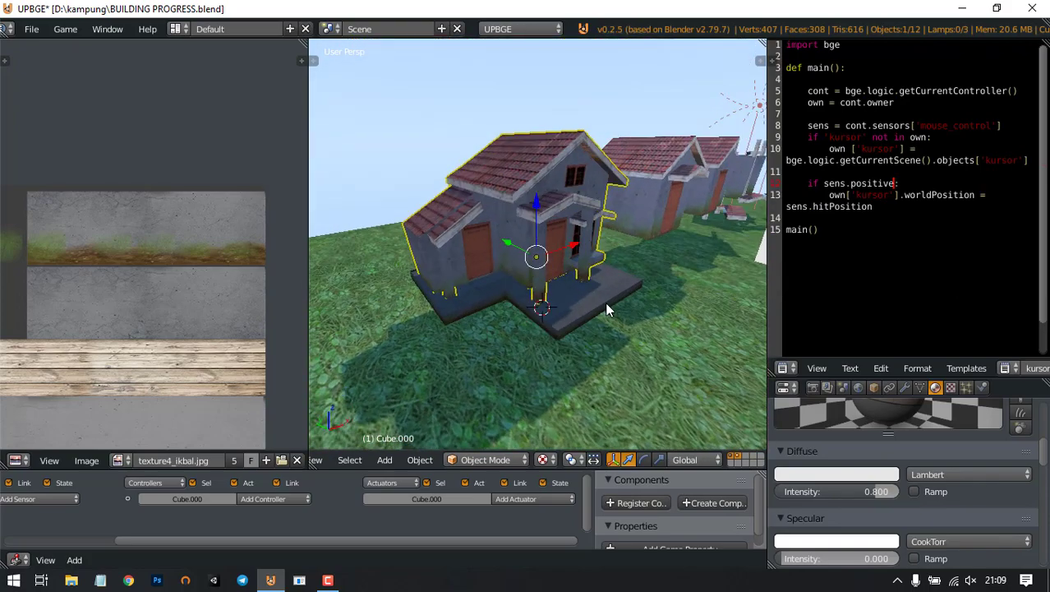
right_click(605, 304)
scroll(603, 277, "up", 1)
scroll(603, 277, "up", 1)
middle_click_drag(603, 277, 545, 182)
right_click(545, 182)
right_click(591, 347)
scroll(615, 301, "down", 2)
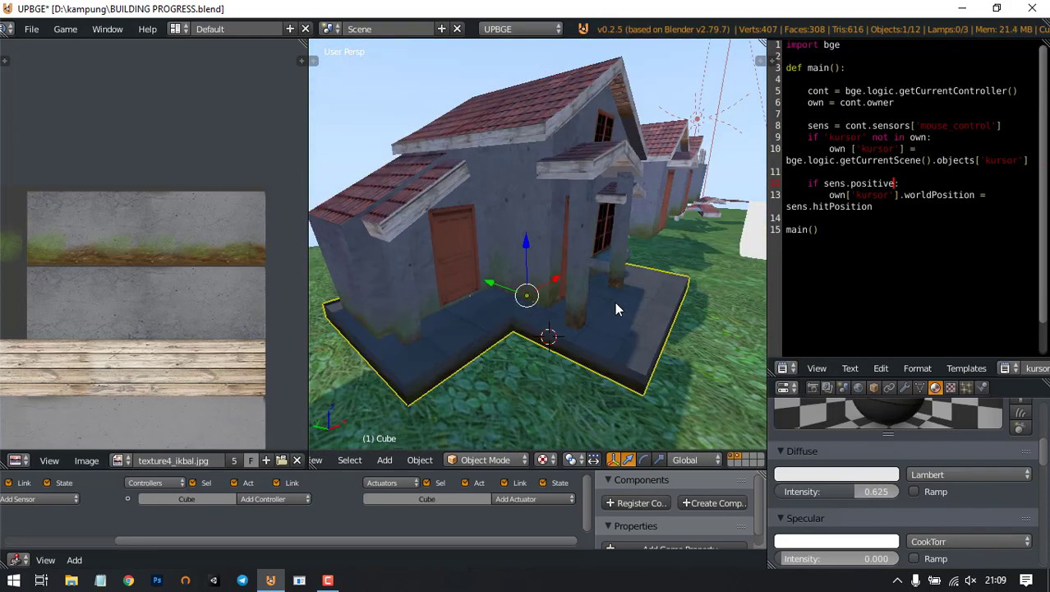
Step: Join the floor slab into the two-storey house so both form a single object
middle_click_drag(615, 301, 558, 238)
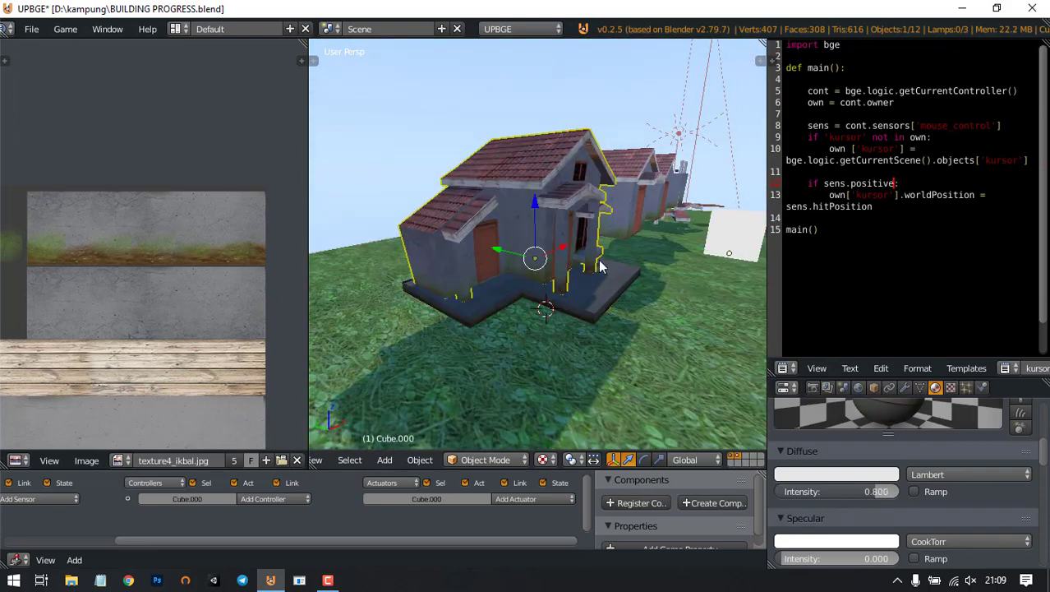
right_click(594, 271, "shift")
right_click(567, 235, "shift")
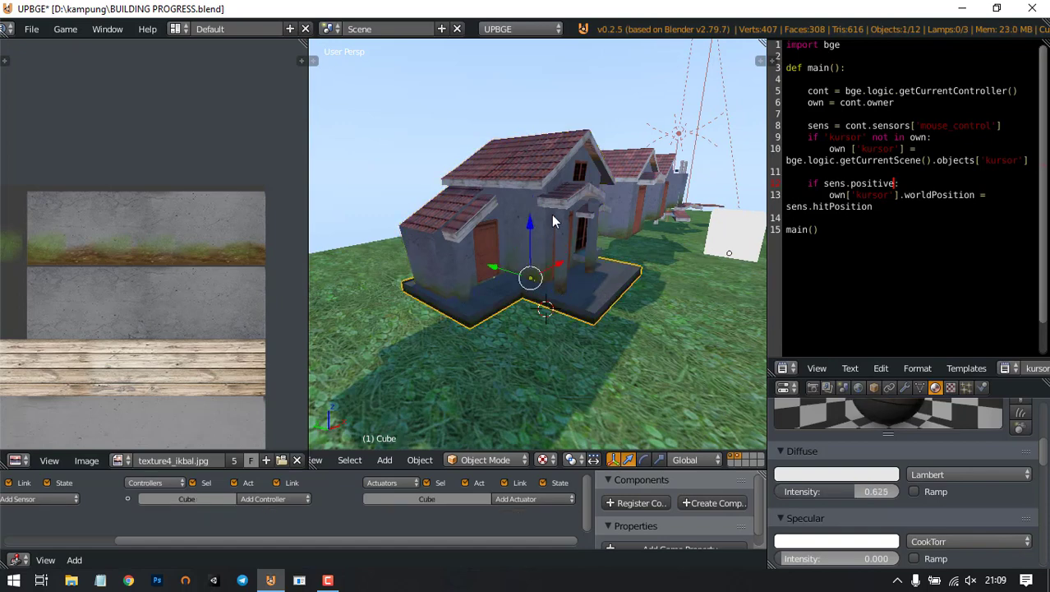
middle_click_drag(606, 303, 596, 302)
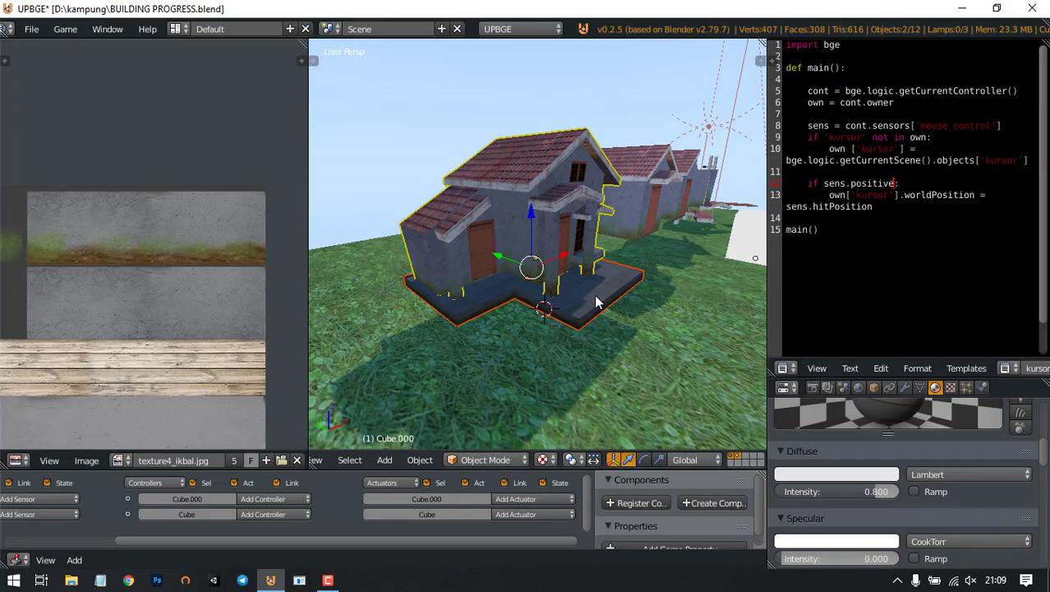
key("ctrl+j")
middle_click_drag(596, 302, 684, 243)
key("Tab")
key("Tab")
scroll(520, 281, "up", 3)
scroll(559, 284, "down", 3)
Step: Select the face on the underside of the joined house's slab and snap the 3D cursor to it
middle_click_drag(506, 280, 616, 249)
scroll(570, 237, "up", 3)
scroll(582, 233, "up", 4)
key("Tab")
right_click(606, 235)
key("shift+s")
left_click(576, 319)
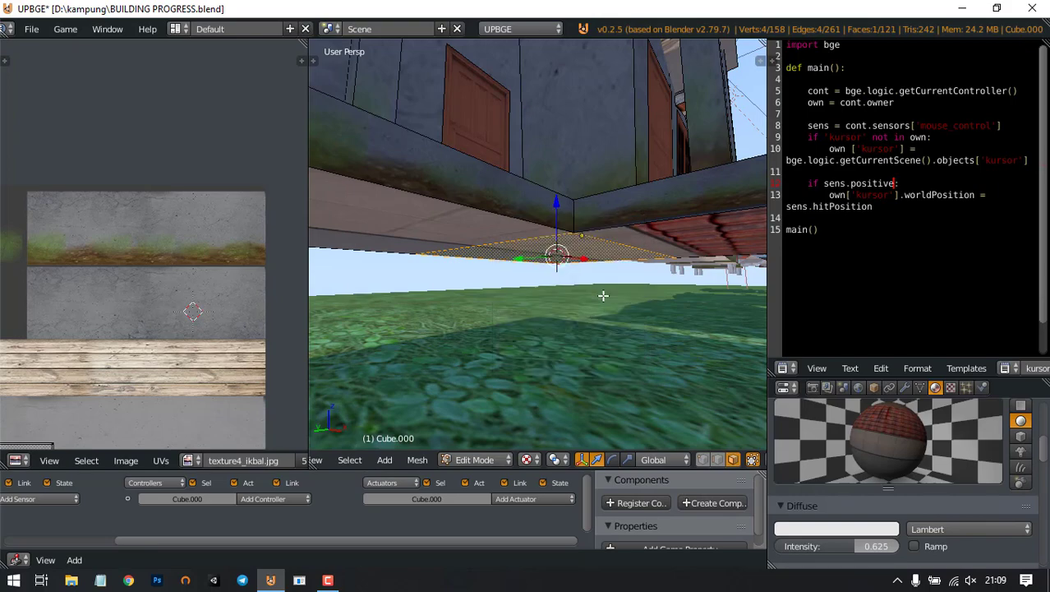
middle_click_drag(602, 297, 622, 244)
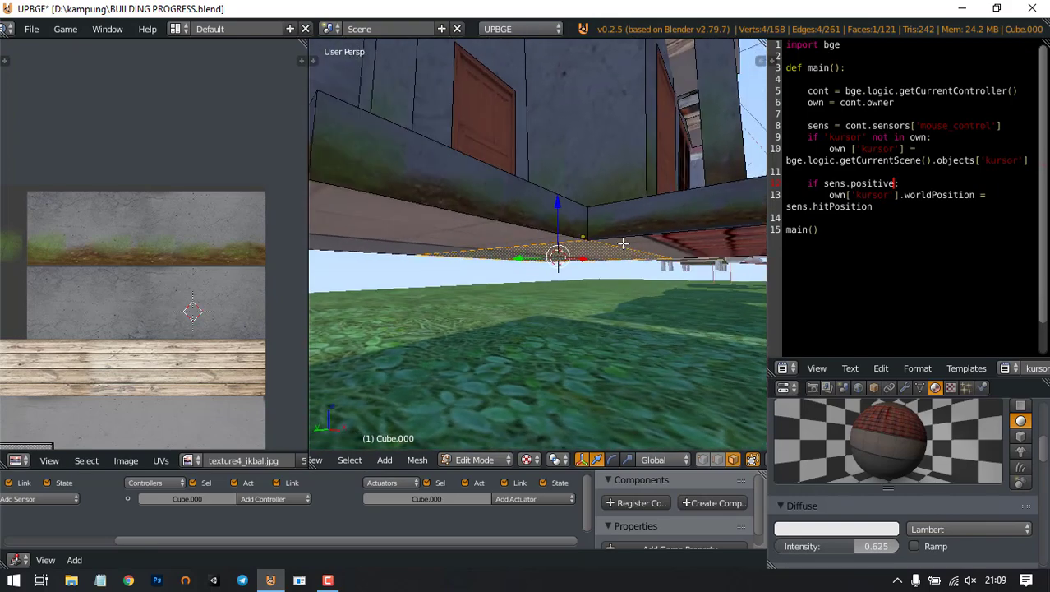
key("a")
key("a")
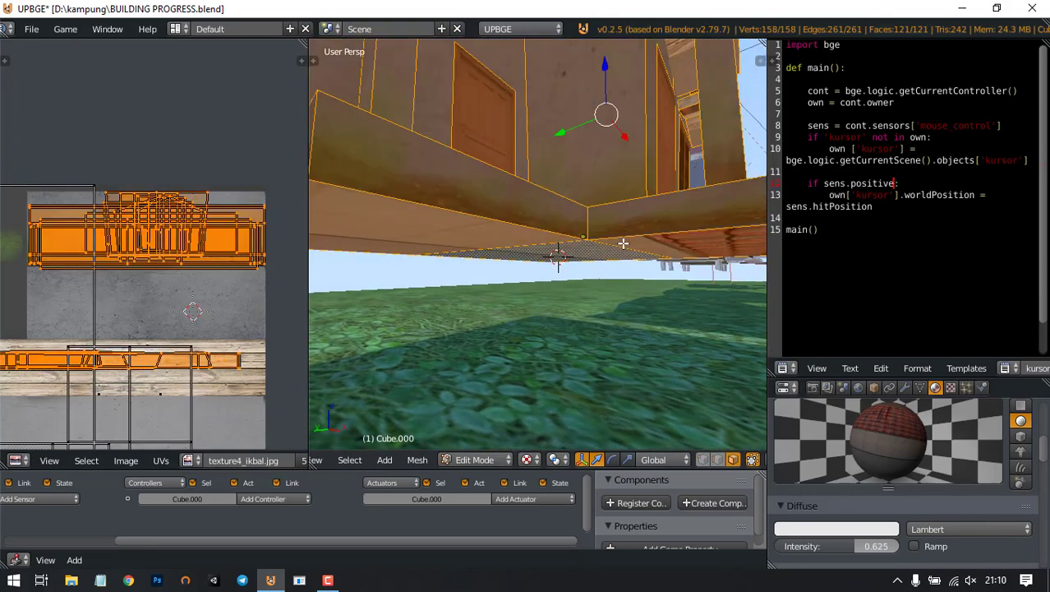
key("Tab")
key("shift+s")
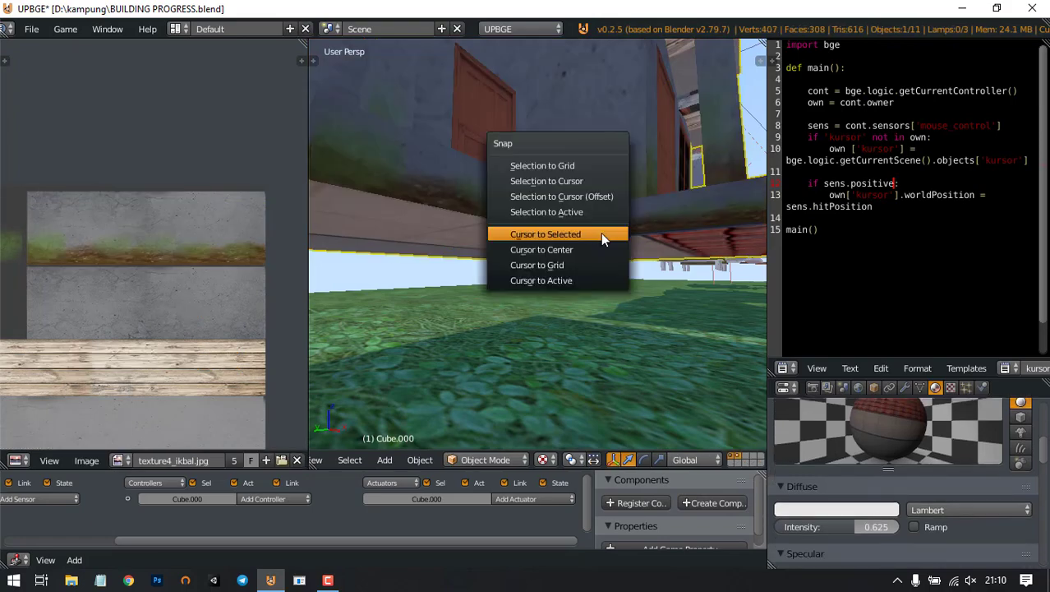
left_click(600, 234)
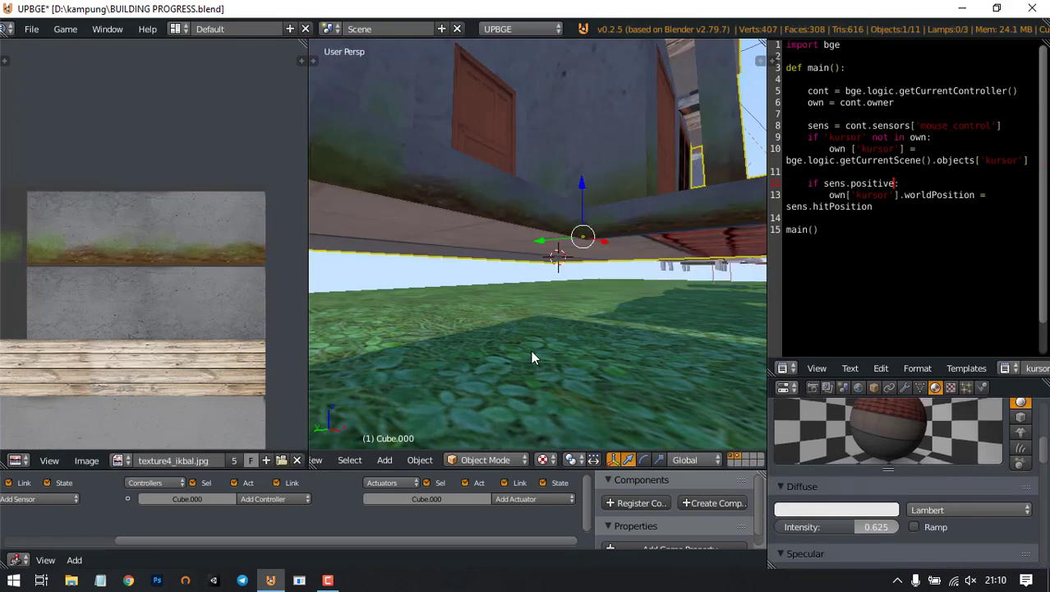
Step: Select the joined house's entire mesh and check how it sits relative to the object's origin
key("Tab")
right_click(590, 256)
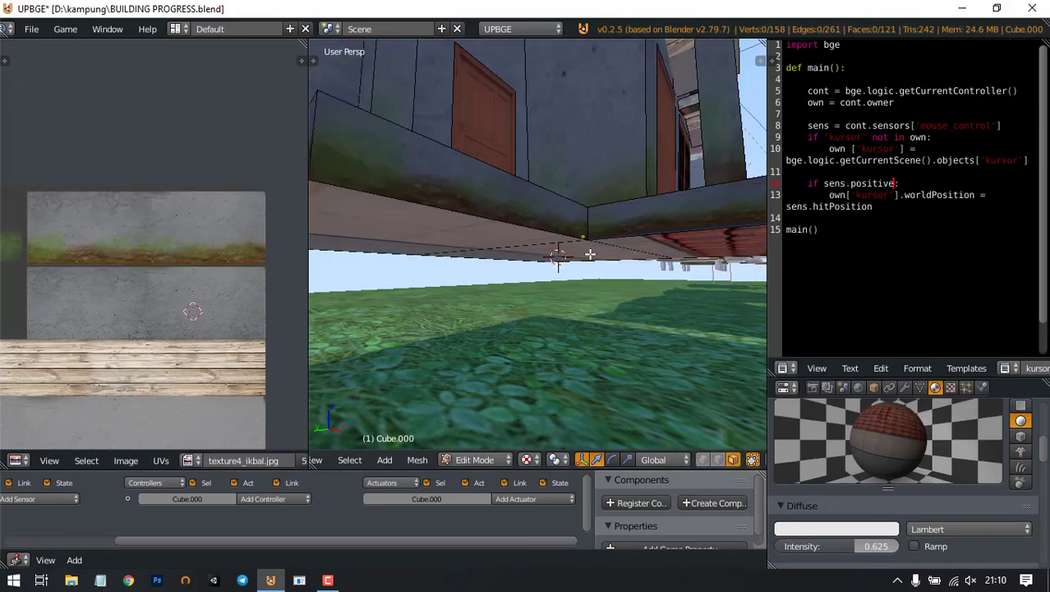
key("a")
middle_click_drag(607, 233, 575, 244)
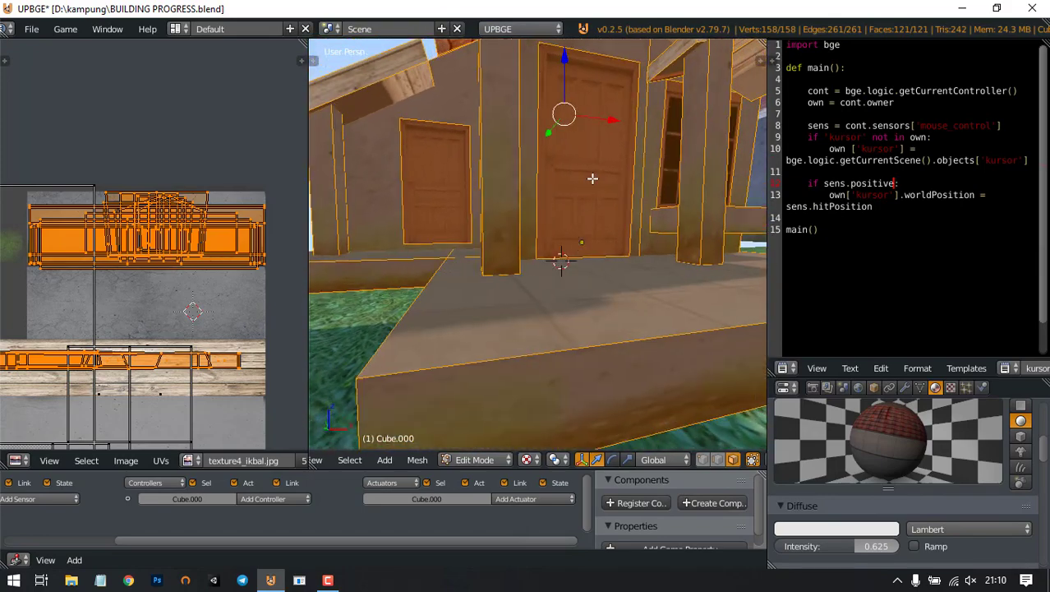
middle_click_drag(563, 82, 471, 74)
left_click_drag(471, 74, 469, 73)
Step: Finish editing the joined house's mesh and save BUILDING PROGRESS.blend over the existing file
middle_click_drag(469, 73, 580, 249)
scroll(612, 221, "down", 4)
key("Tab")
scroll(612, 221, "down", 4)
scroll(580, 249, "up", 2)
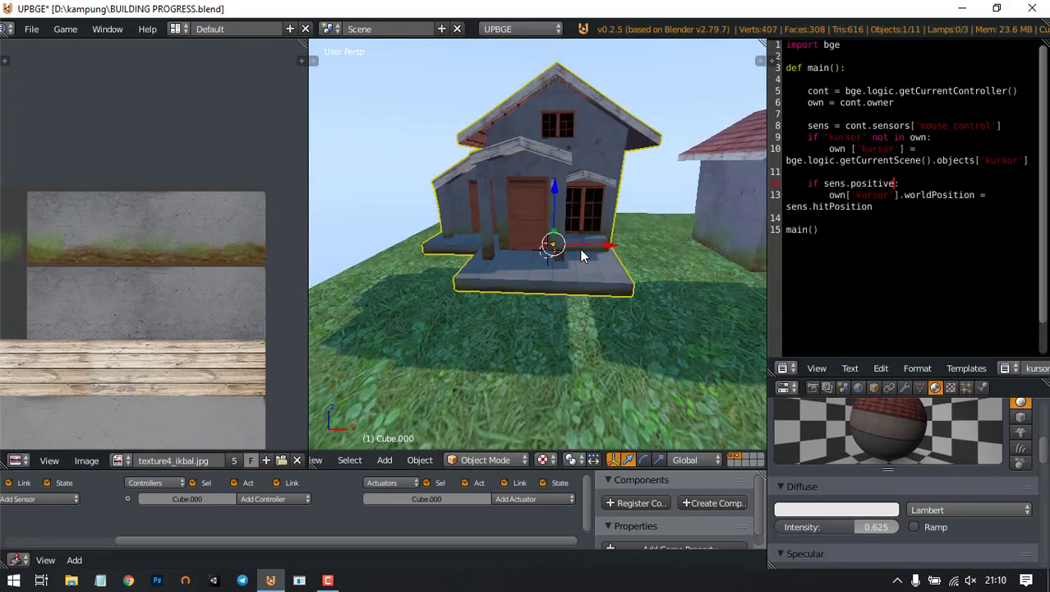
key("ctrl+s")
left_click(581, 249)
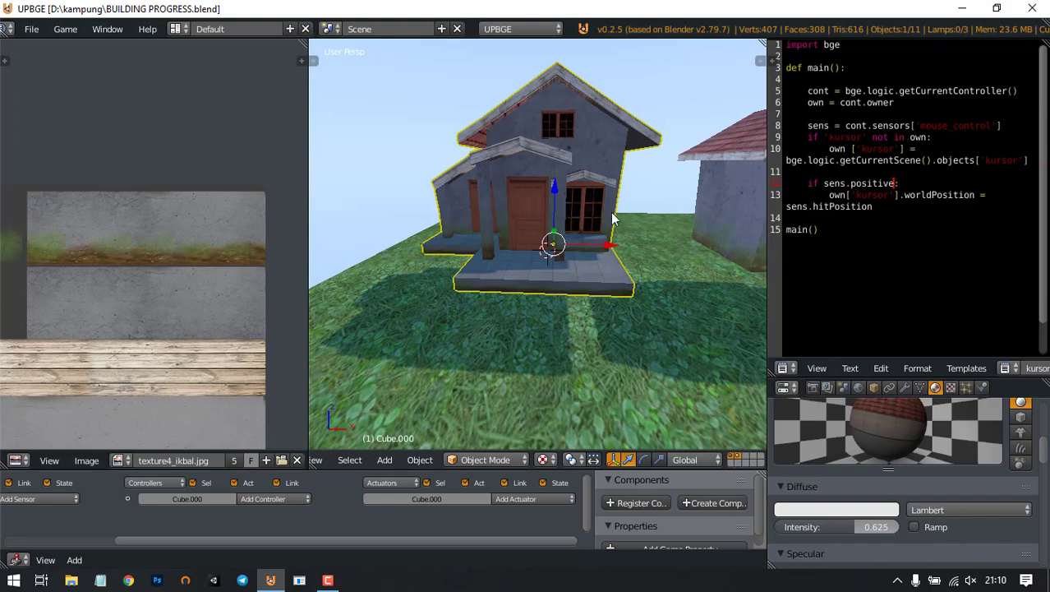
Step: Enlarge the properties editor to show more of the joined house's object display settings
scroll(641, 229, "down", 4)
middle_click_drag(568, 271, 546, 285)
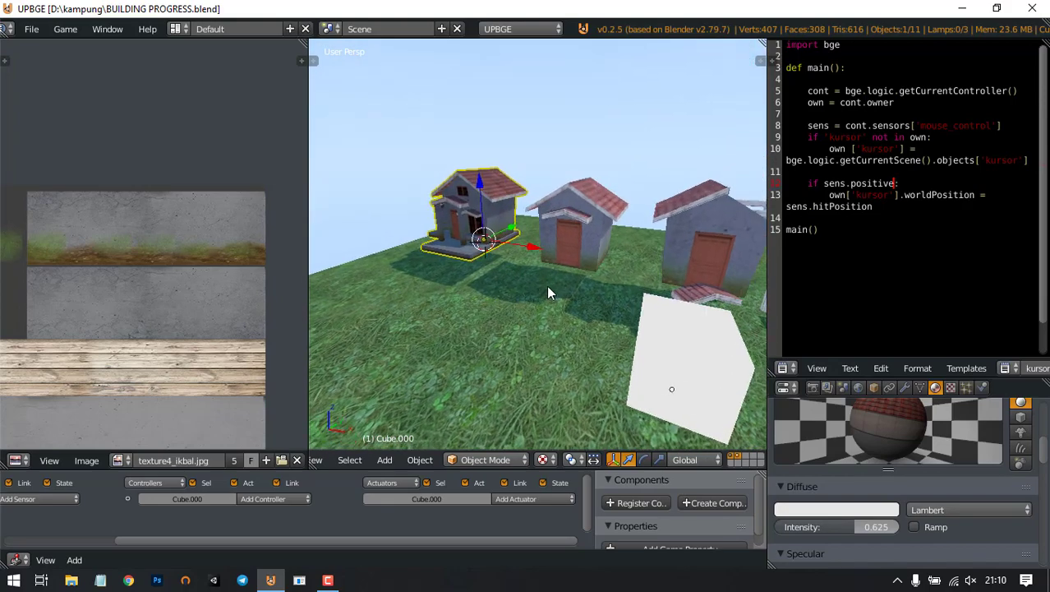
scroll(547, 285, "up", 3)
left_click(875, 388)
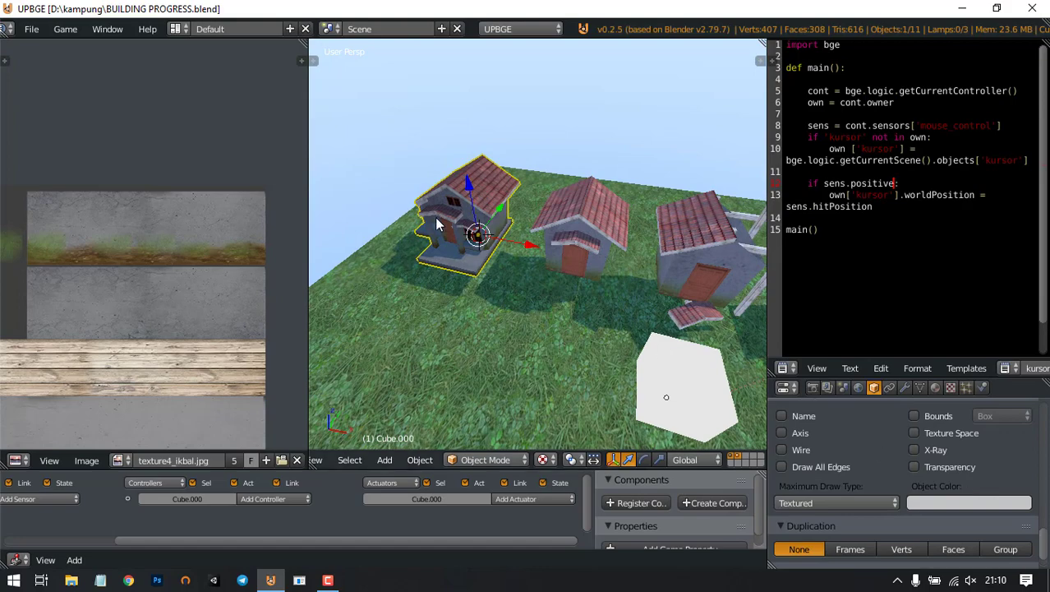
scroll(575, 278, "down", 4)
left_click_drag(864, 376, 874, 243)
scroll(468, 297, "up", 4)
middle_click_drag(468, 297, 555, 232)
scroll(555, 233, "up", 2)
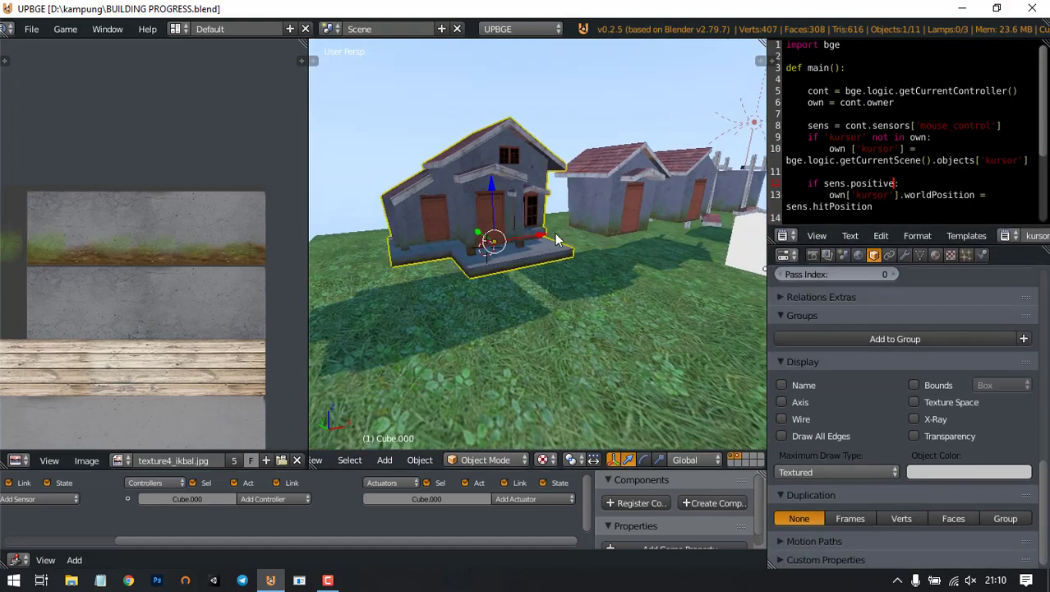
Step: Review the joined house's object, mesh data and material settings, including its transform values
scroll(935, 402, "up", 12)
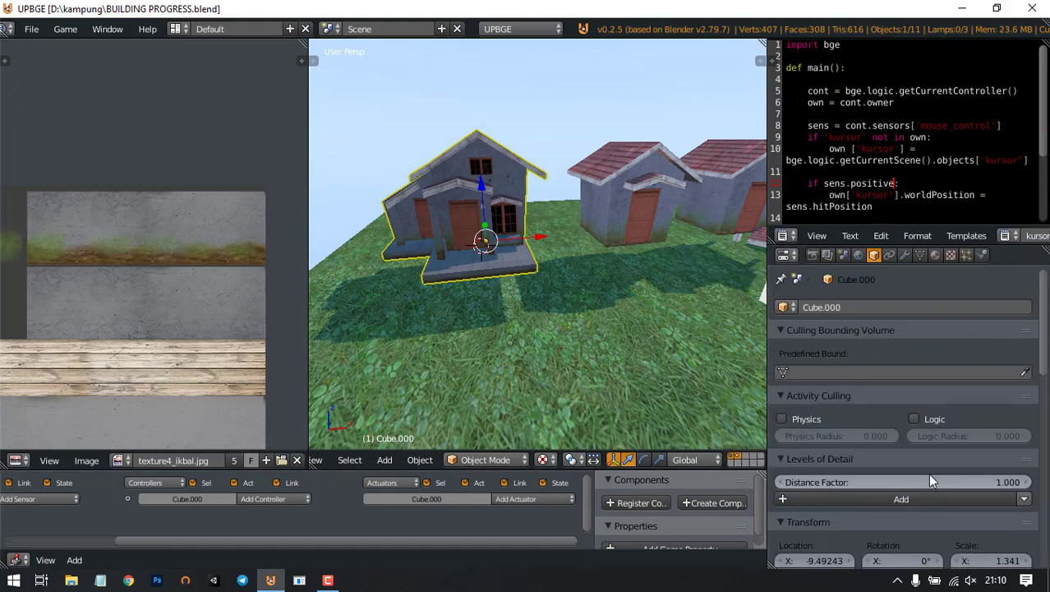
scroll(887, 443, "down", 4)
left_click(920, 256)
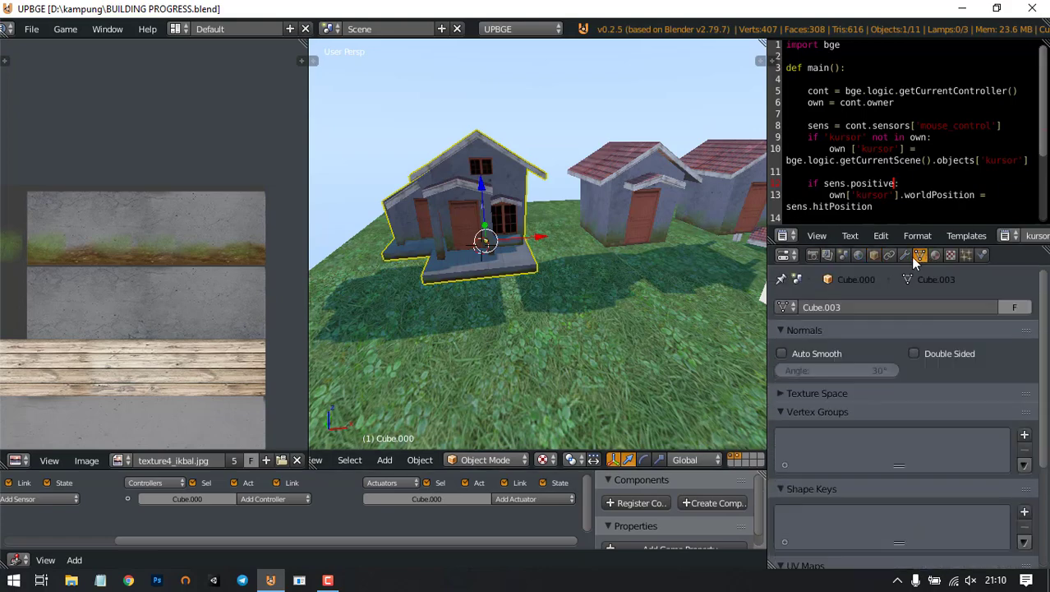
left_click(938, 256)
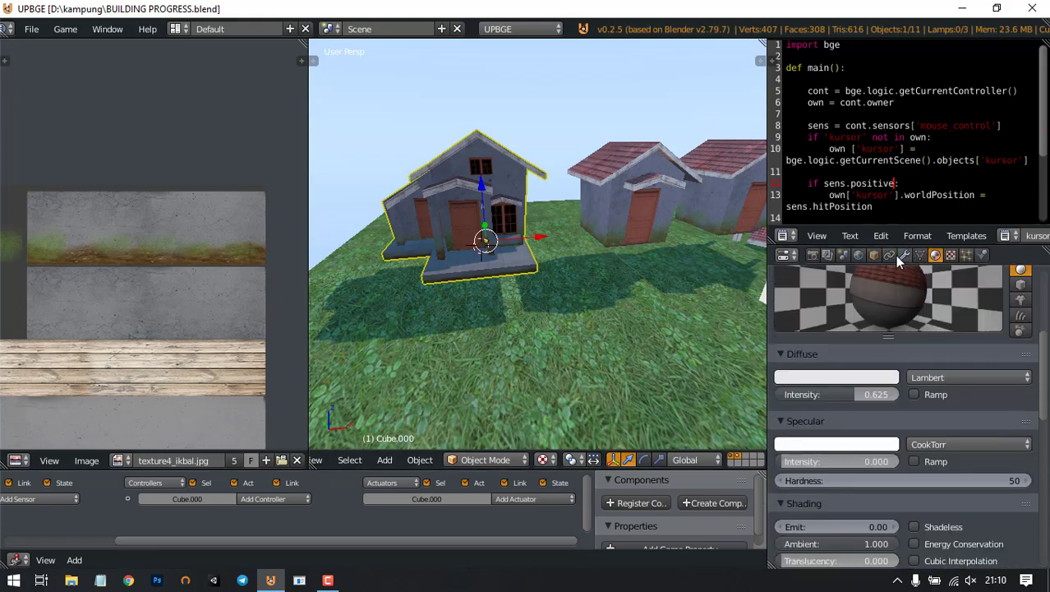
left_click(873, 256)
scroll(580, 259, "down", 3)
middle_click_drag(580, 258, 562, 293)
scroll(503, 303, "up", 3)
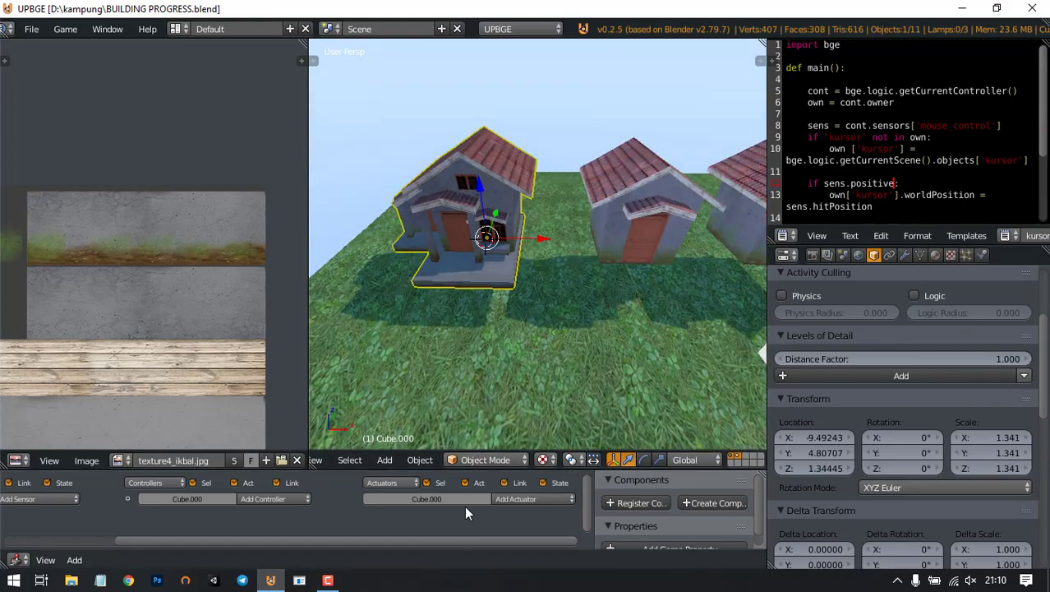
Step: Save BUILDING PROGRESS.blend over the existing file and select the white kursor cube
key("ctrl+s")
left_click(568, 295)
scroll(562, 270, "down", 4)
middle_click_drag(561, 269, 548, 310)
right_click(579, 345)
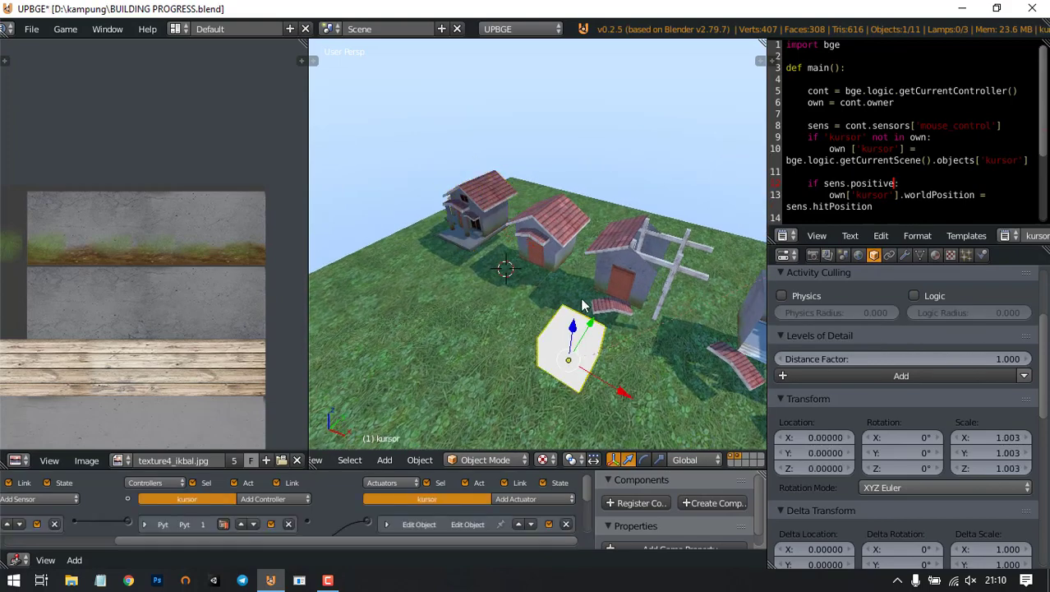
middle_click_drag(605, 365, 582, 306)
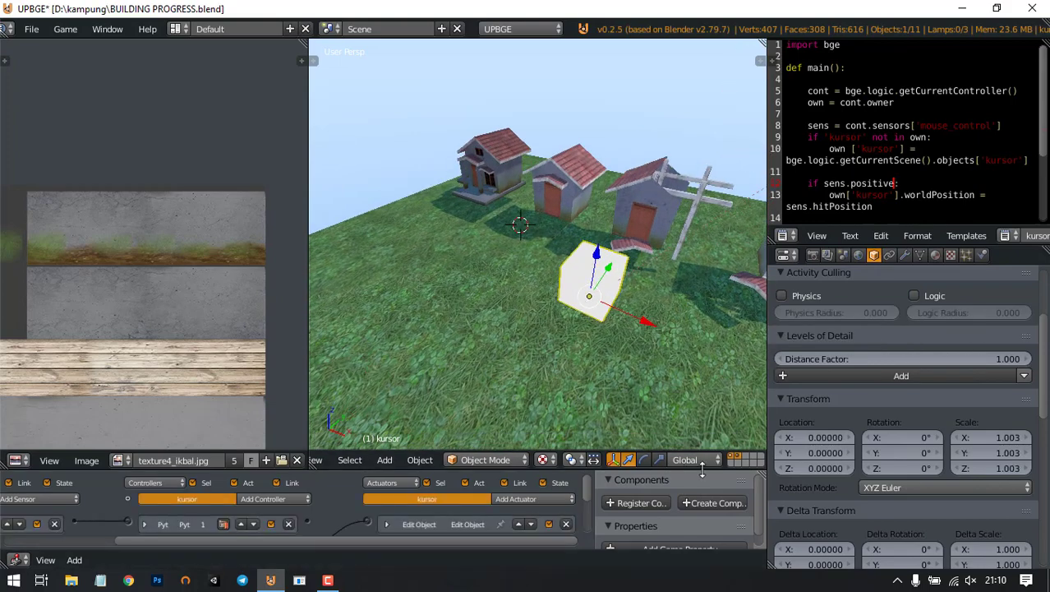
Step: Show only the first layer, run the game to test the houses' building progress, and end the run
right_click(503, 164)
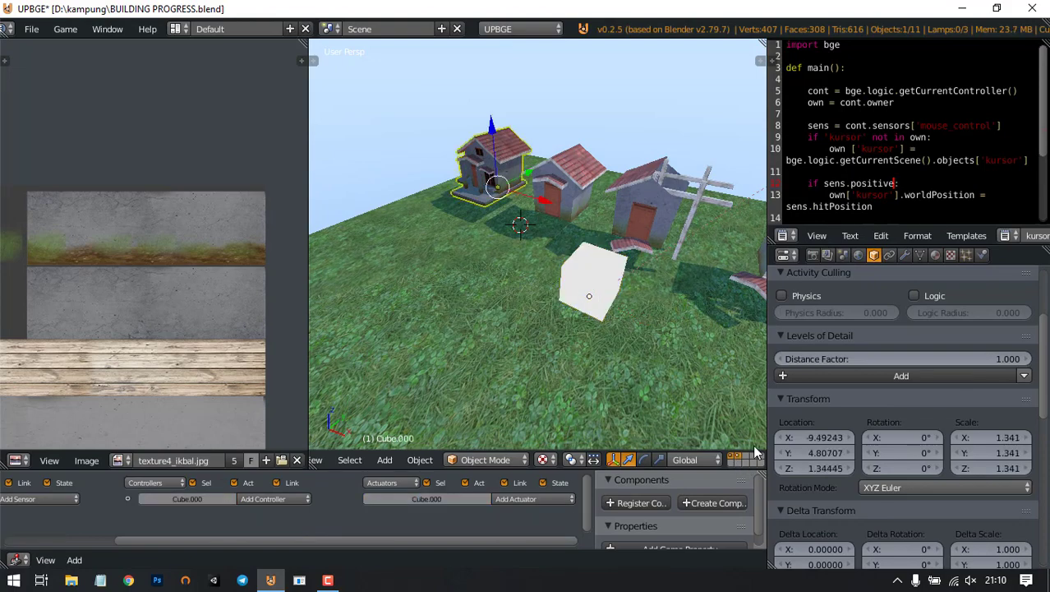
key("p")
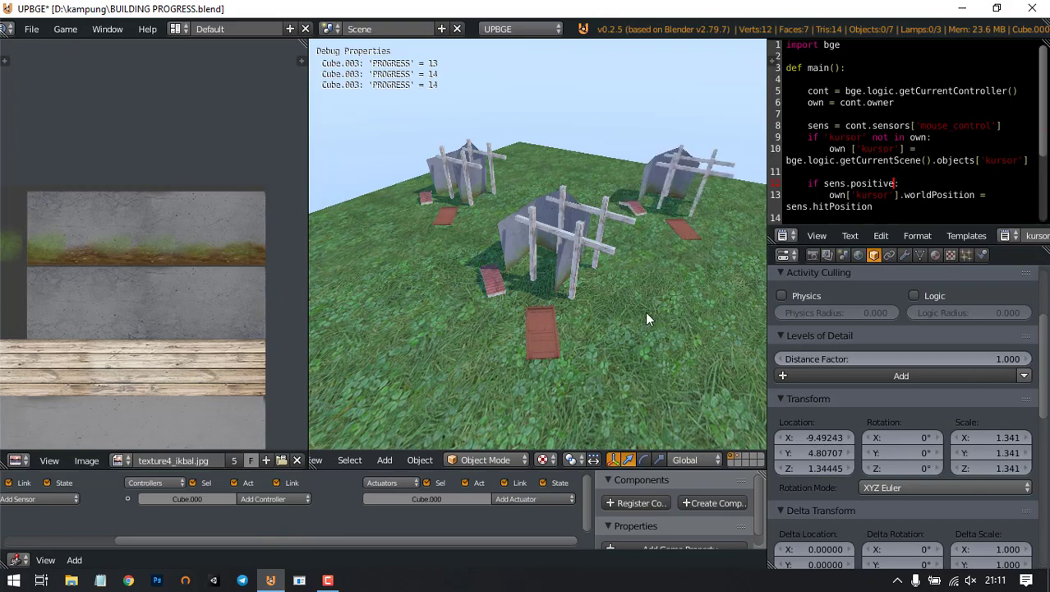
key("Escape")
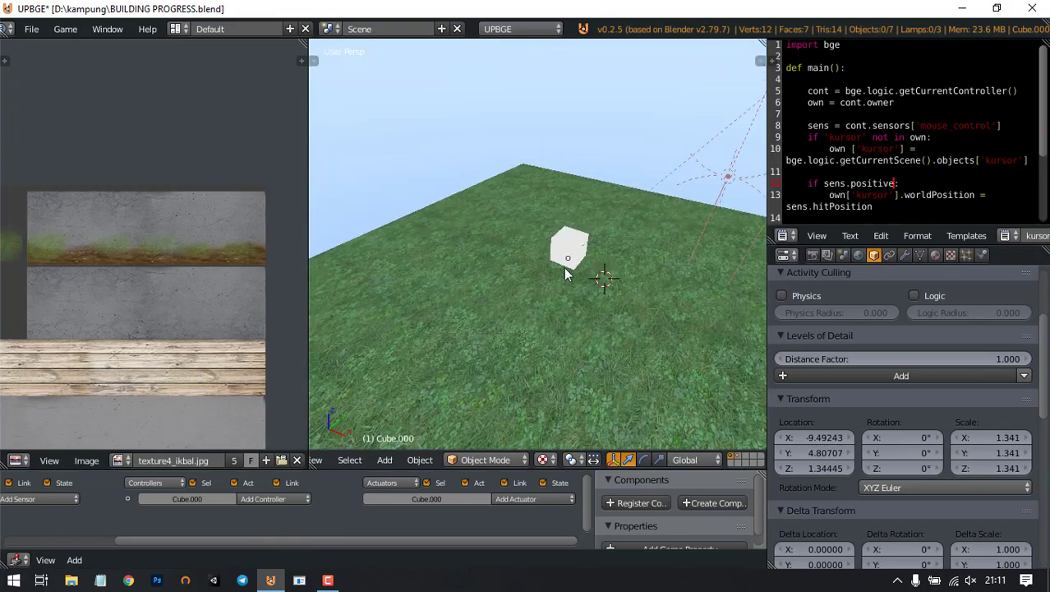
Step: Select the kursor cube and enlarge the logic editor to show its logic bricks
right_click(572, 260)
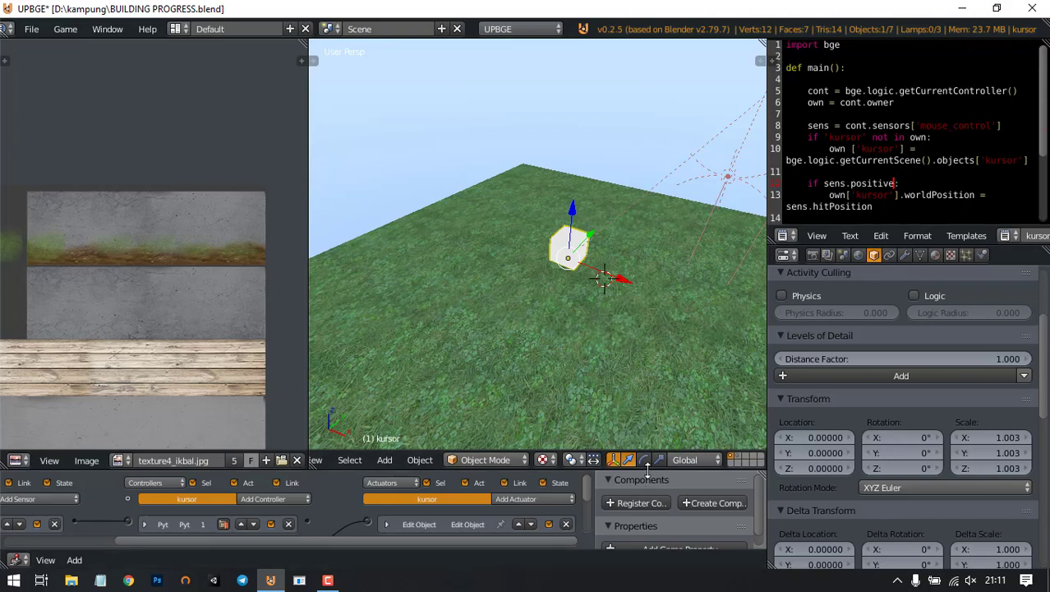
left_click_drag(644, 472, 621, 384)
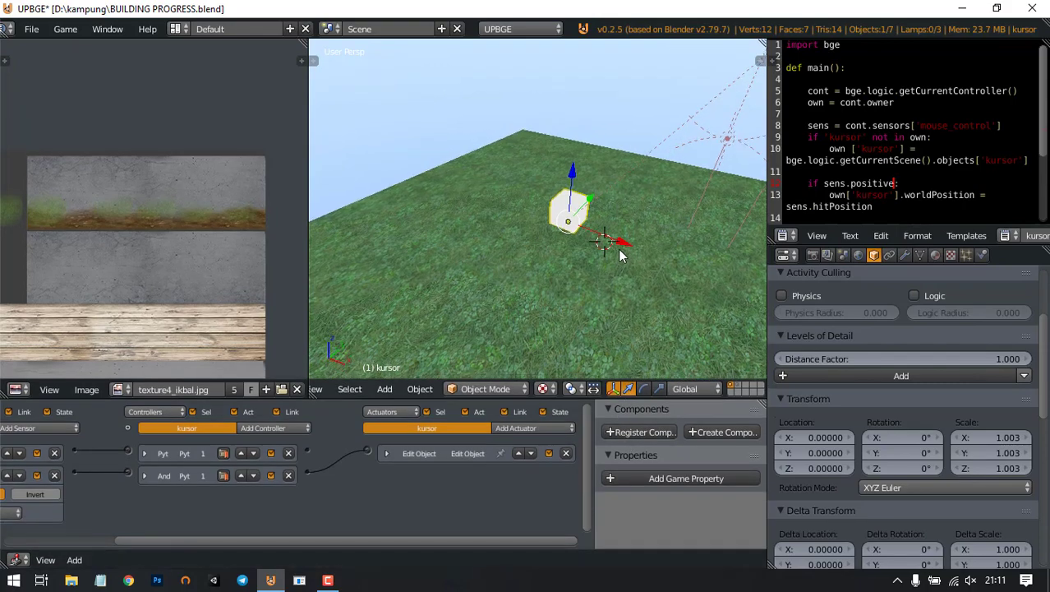
scroll(622, 246, "up", 1)
middle_click_drag(622, 245, 718, 326)
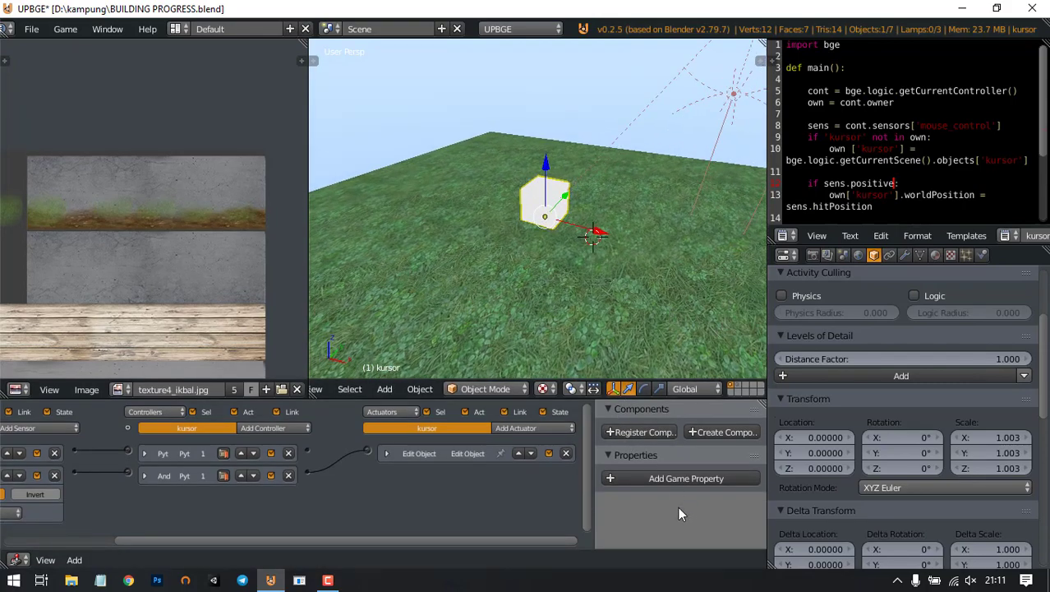
Step: Add a float game property named "selected" to the kursor cube and widen the game properties area
left_click(677, 478)
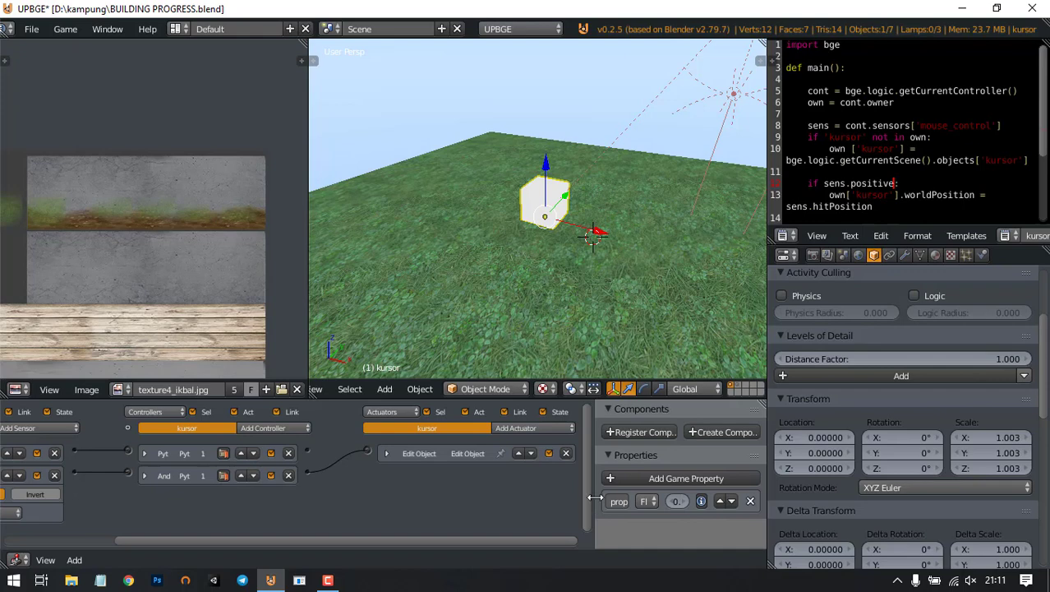
left_click_drag(593, 497, 528, 505)
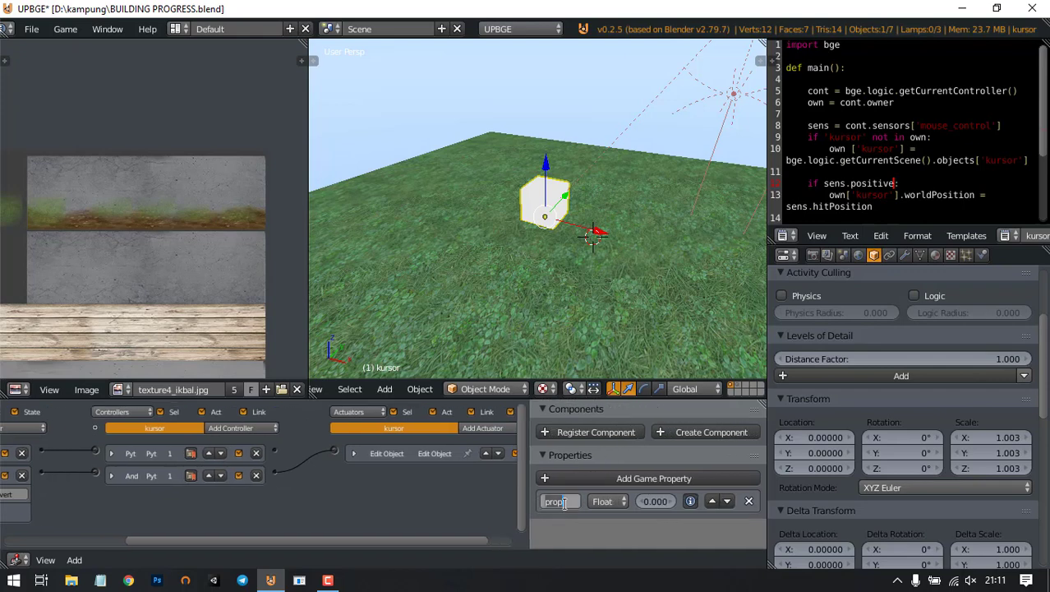
type("selected")
key("Return")
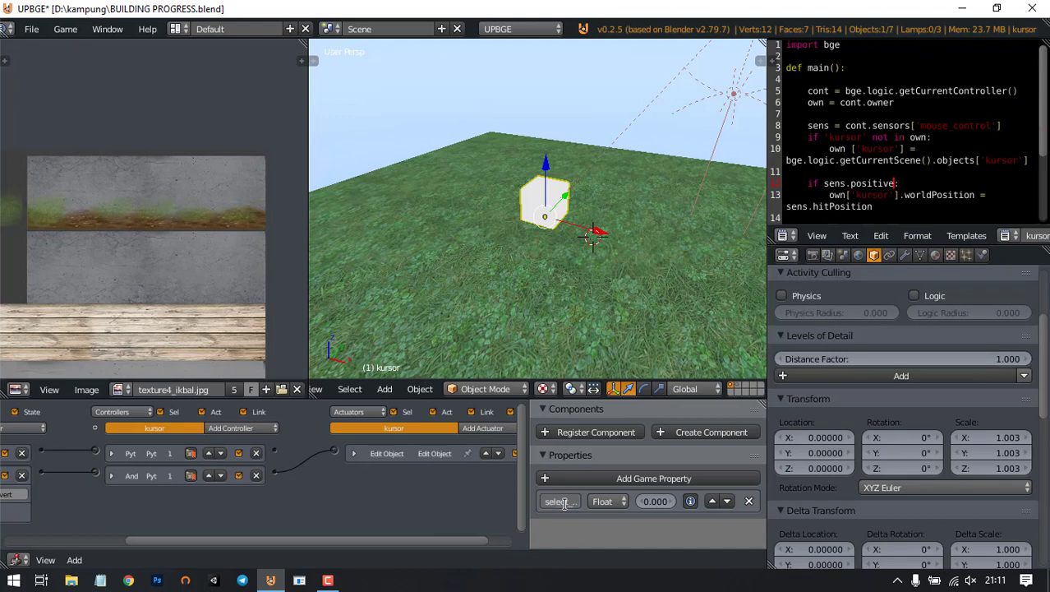
Step: Set the type of the kursor cube's select_rumah game property to Boolean and widen the game properties area
left_click(608, 501)
left_click(603, 499)
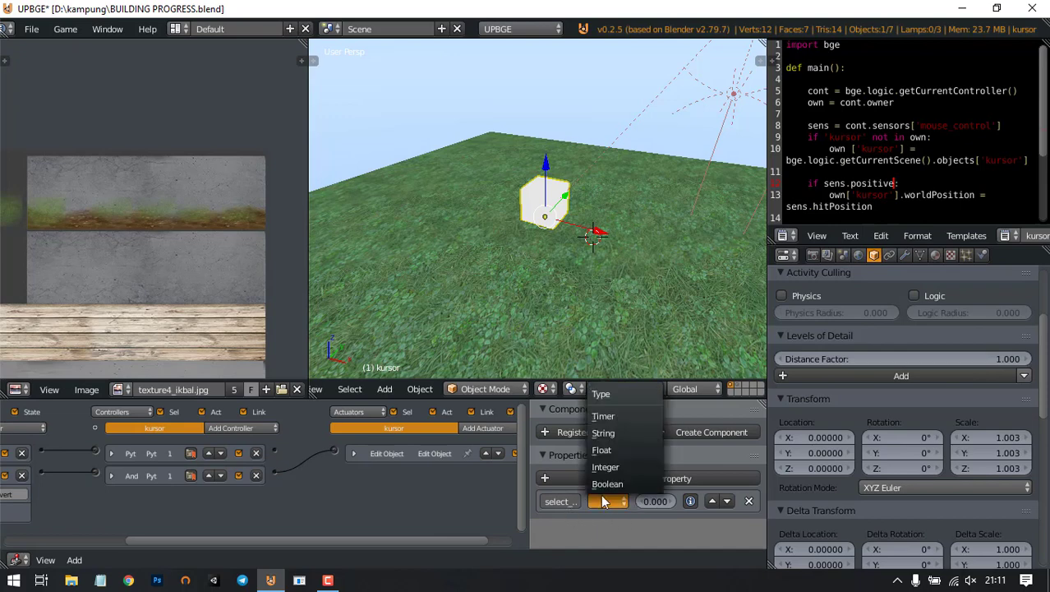
left_click(612, 486)
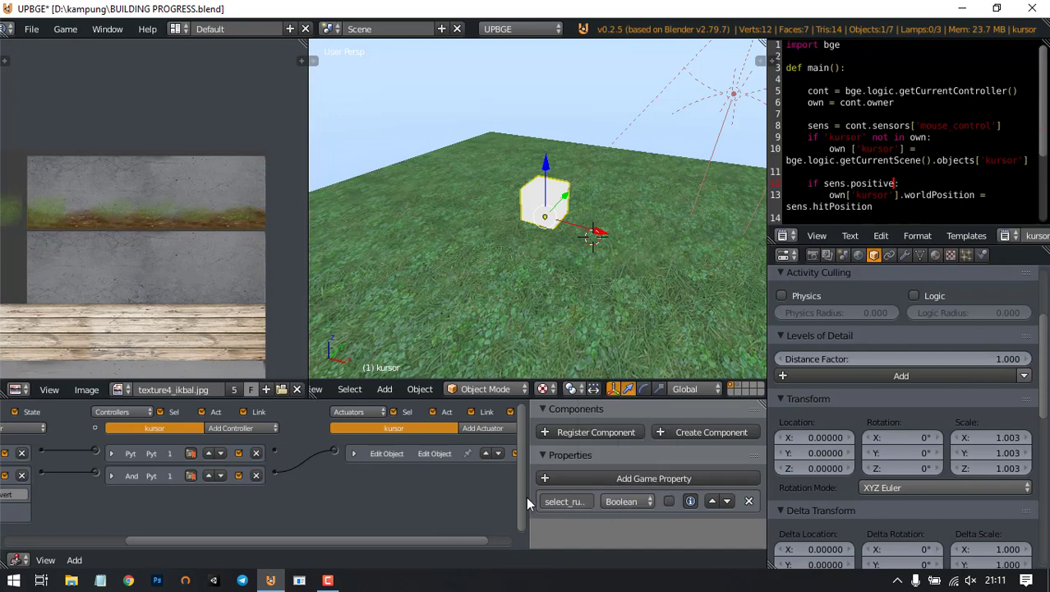
left_click_drag(531, 497, 501, 498)
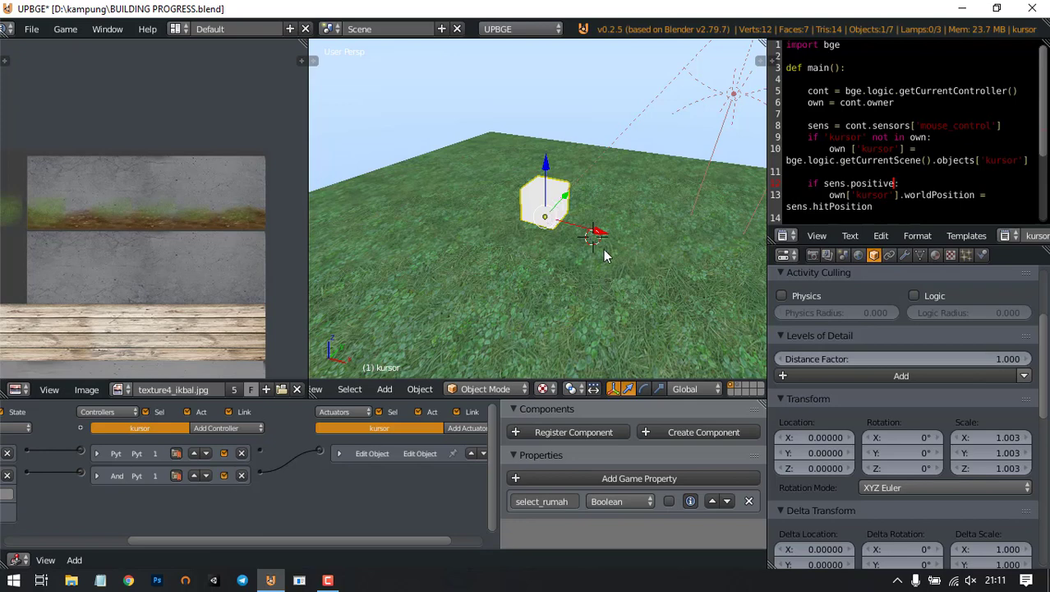
Step: Show the second layer with the houses alongside the first and turn on debug display for select_rumah, leaving its value unticked
left_click(737, 390, "shift")
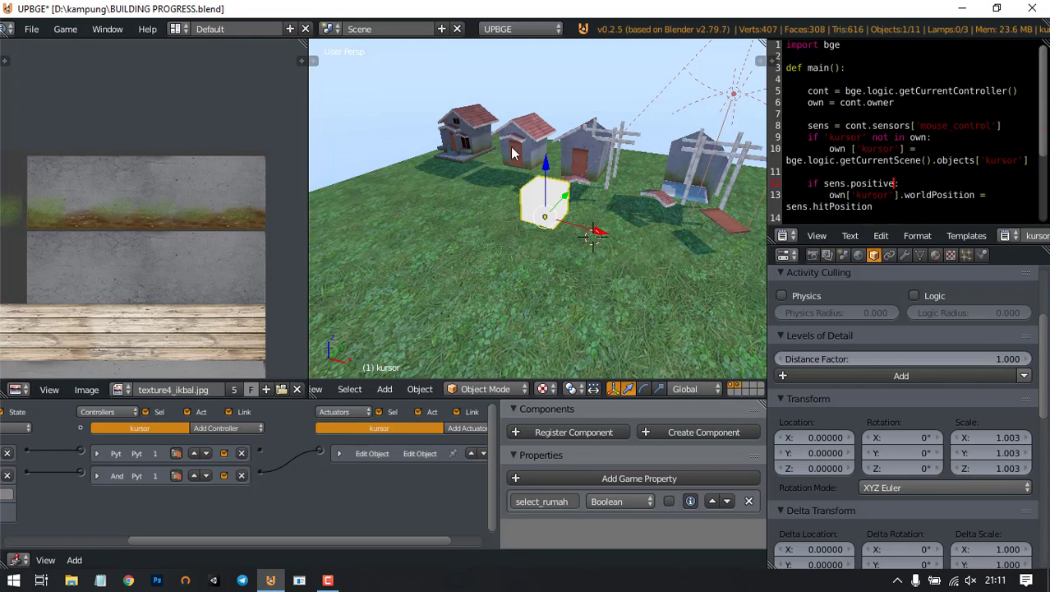
left_click(739, 389, "shift")
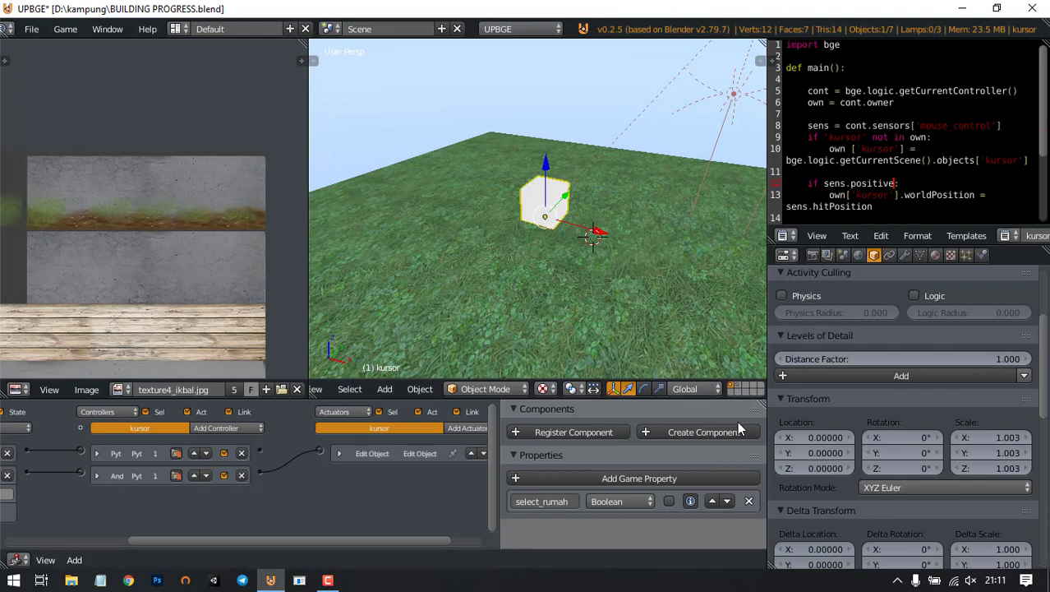
left_click(737, 385, "shift")
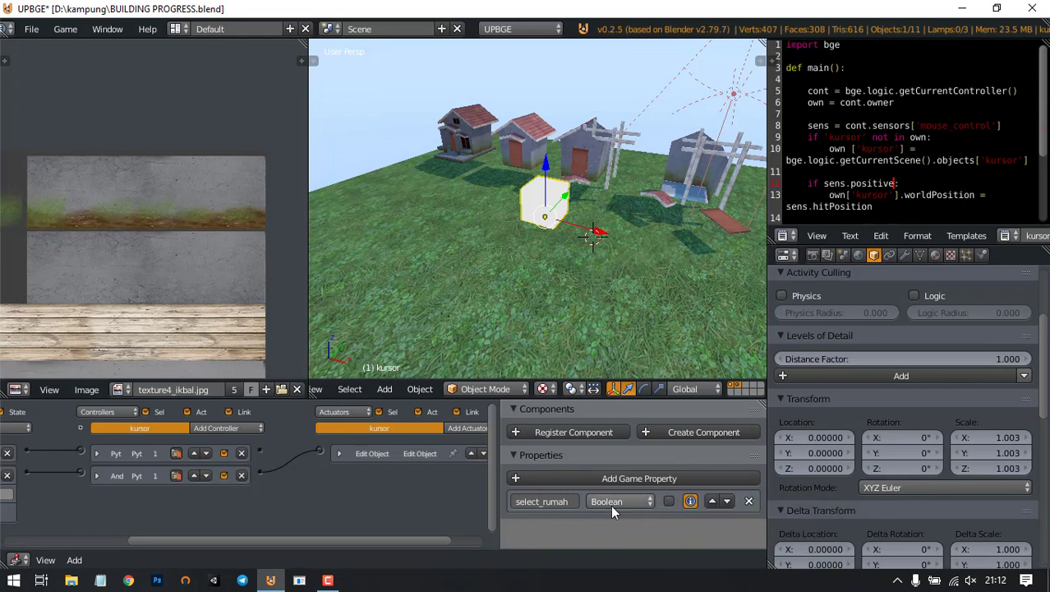
left_click(670, 502)
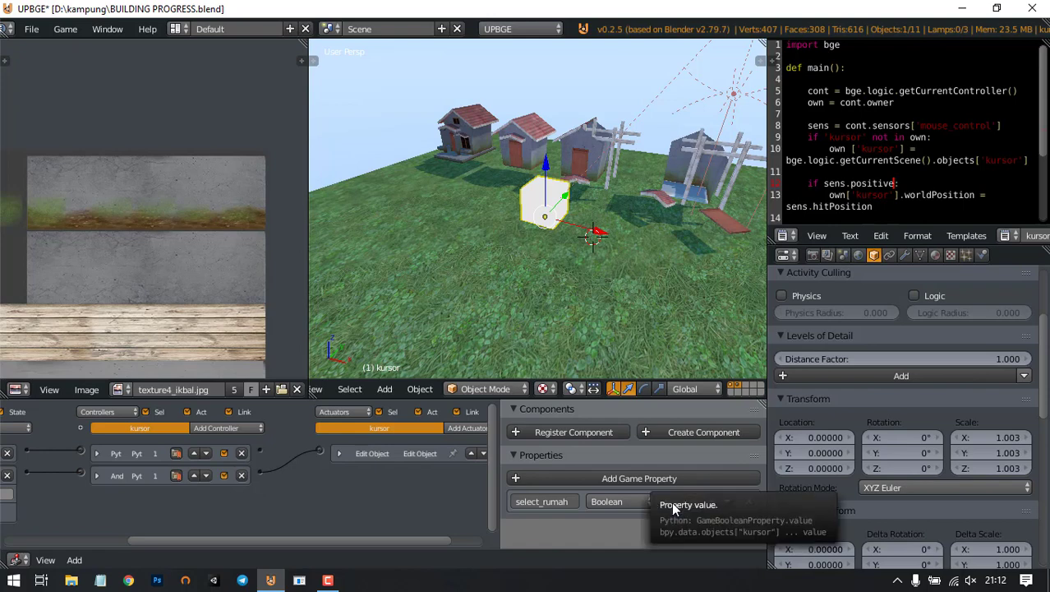
left_click(666, 502)
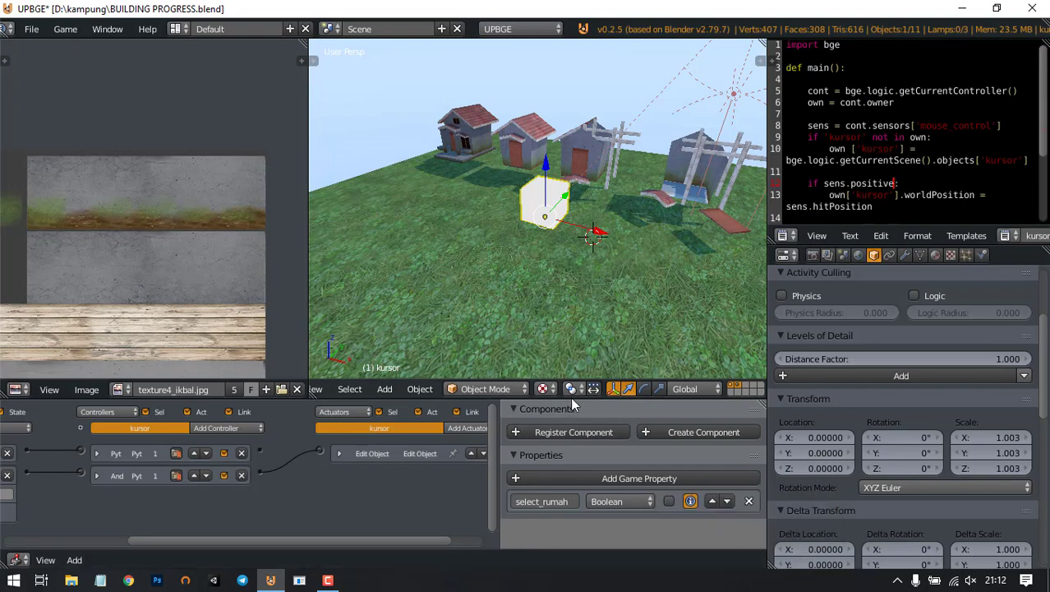
Step: Examine the settings of the kursor cube's two mouse sensors in the logic editor
left_click_drag(570, 398, 567, 374)
scroll(324, 477, "left", 5)
scroll(314, 486, "left", 2)
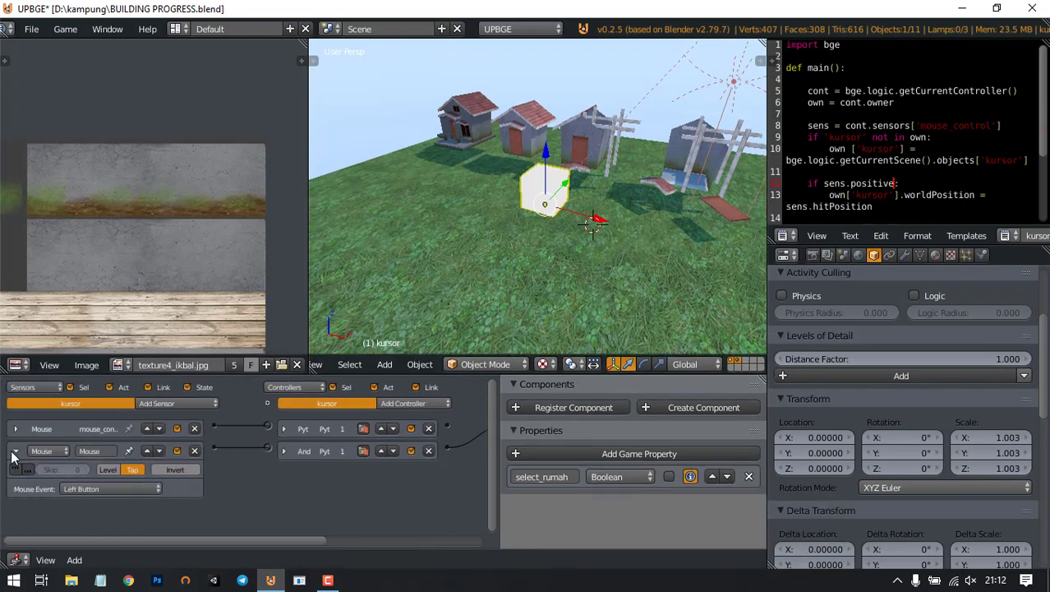
left_click(15, 450)
middle_click_drag(566, 203, 556, 207)
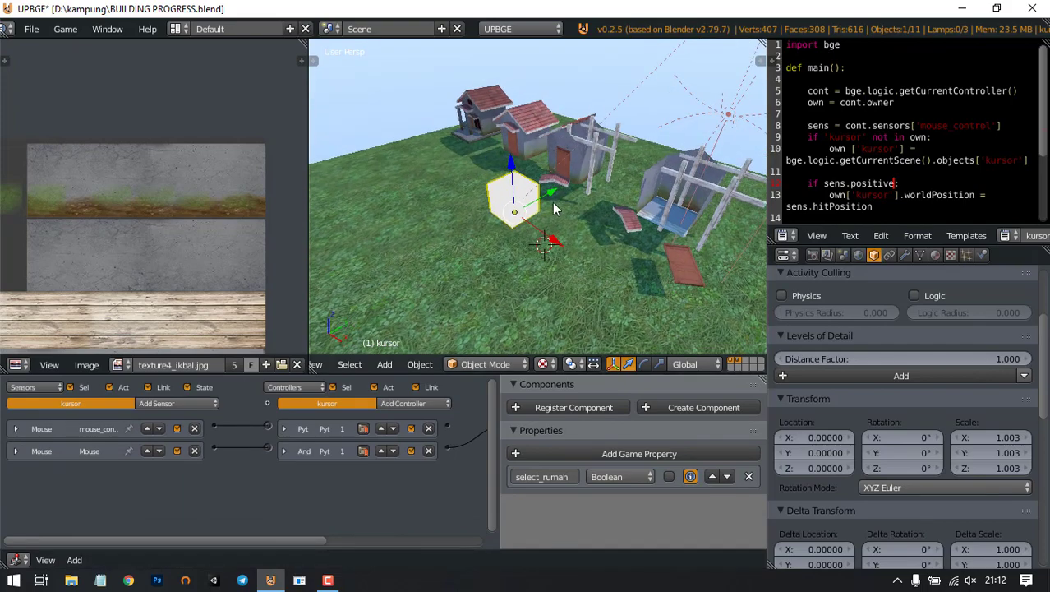
left_click(15, 428)
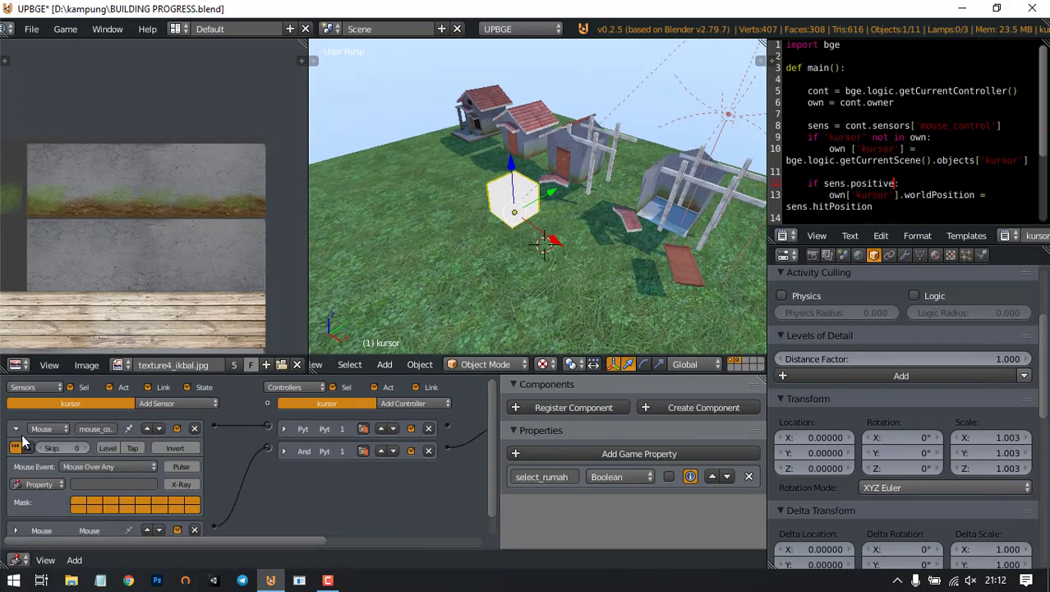
scroll(238, 468, "down", 1)
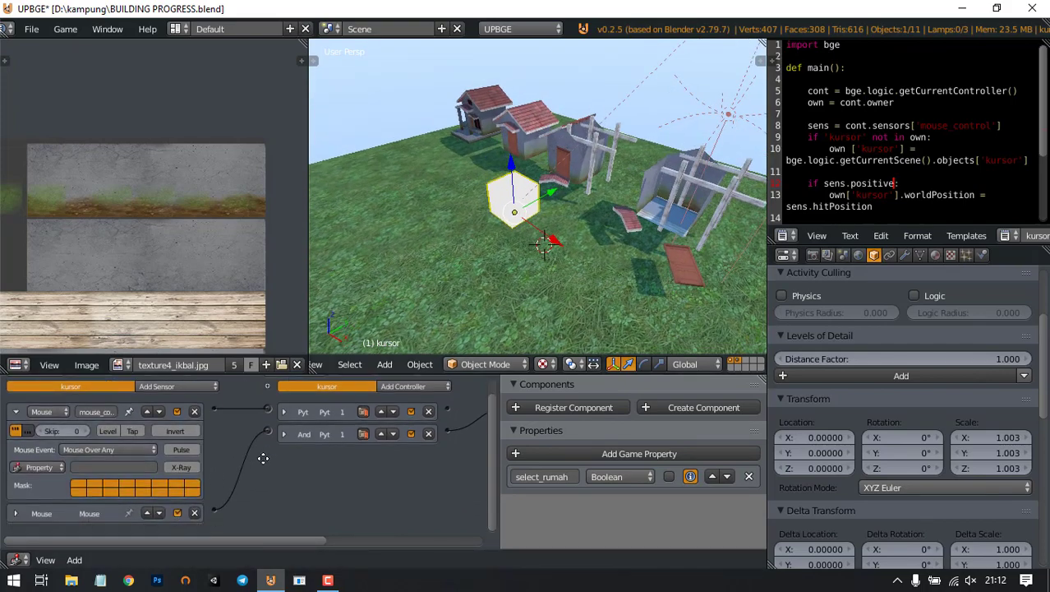
left_click(15, 411)
left_click(14, 450)
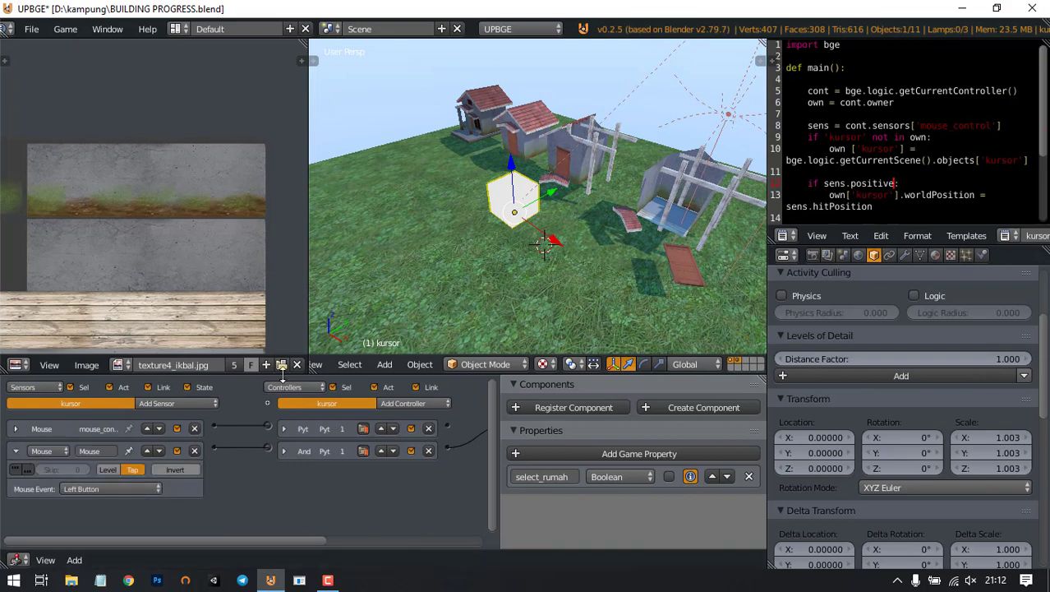
Step: Enlarge the logic editor and widen the 3D view so the kursor cube and all houses fit
left_click_drag(279, 357, 279, 291)
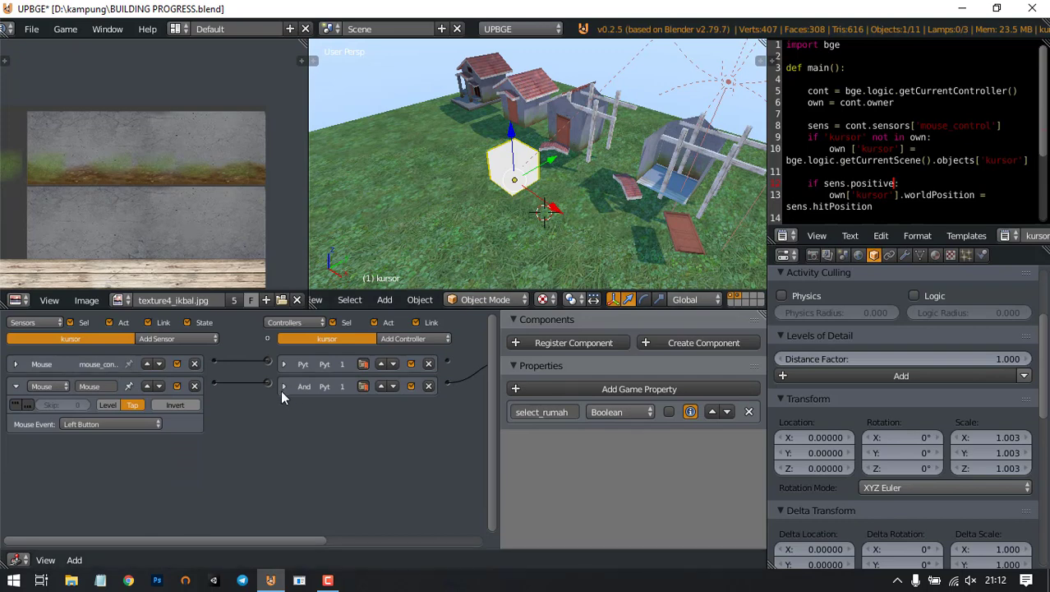
middle_click_drag(368, 394, 241, 389)
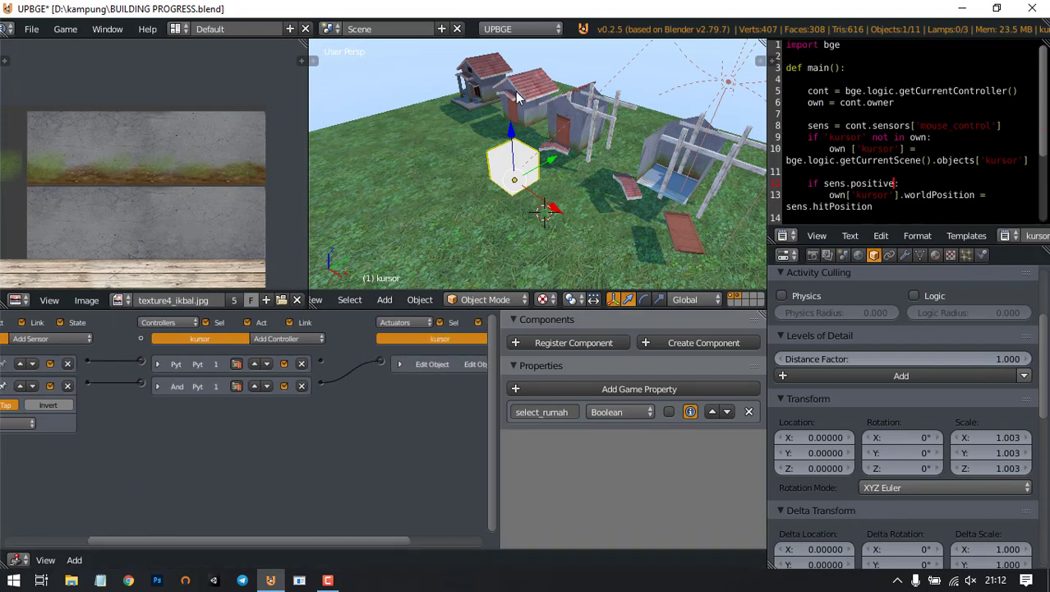
middle_click_drag(359, 449, 487, 450)
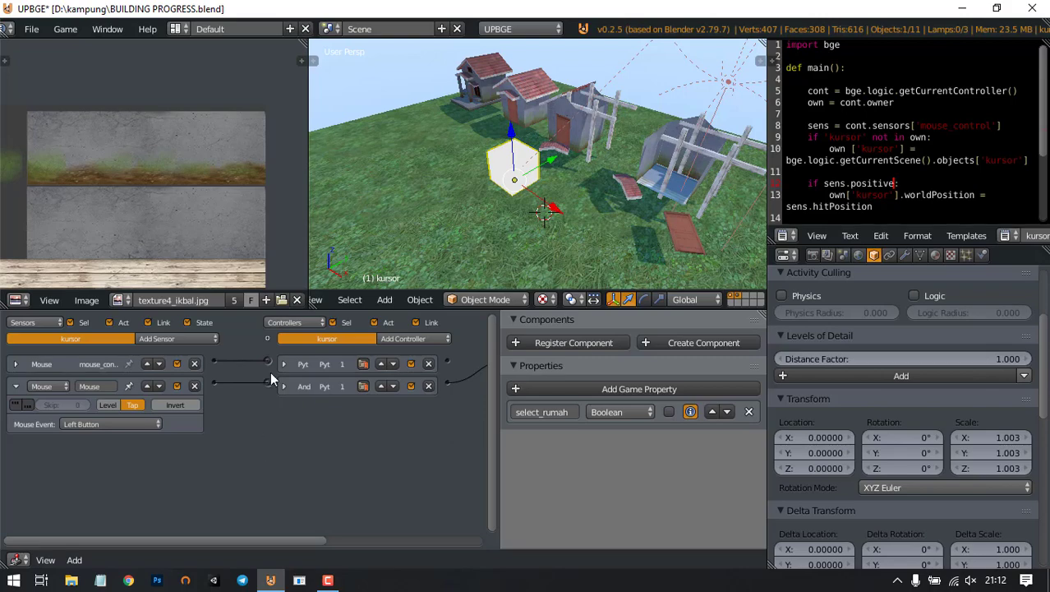
left_click_drag(308, 201, 62, 196)
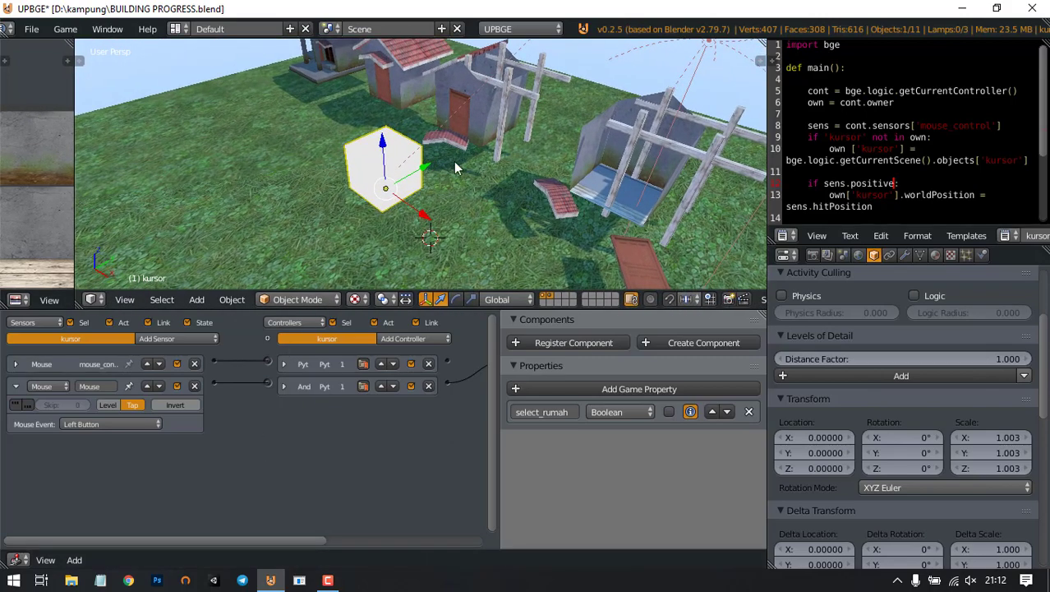
scroll(503, 217, "down", 4)
middle_click_drag(508, 227, 467, 194)
scroll(486, 208, "up", 3)
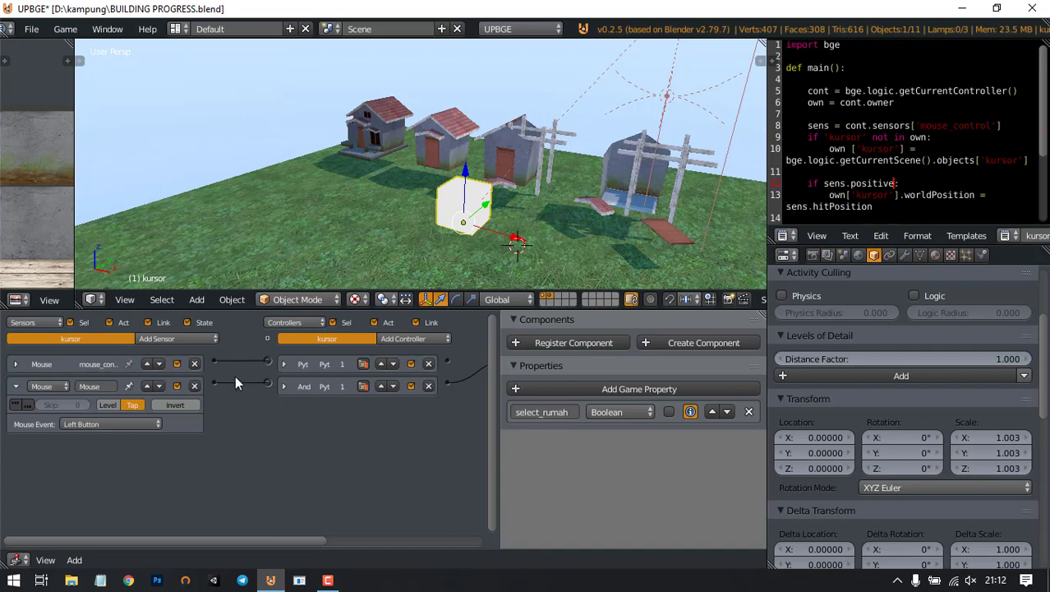
Step: Remove the link between the left-button mouse sensor and the And controller, and collapse that sensor
key("x")
left_click(16, 385)
middle_click_drag(472, 174, 453, 182)
scroll(304, 185, "down", 1)
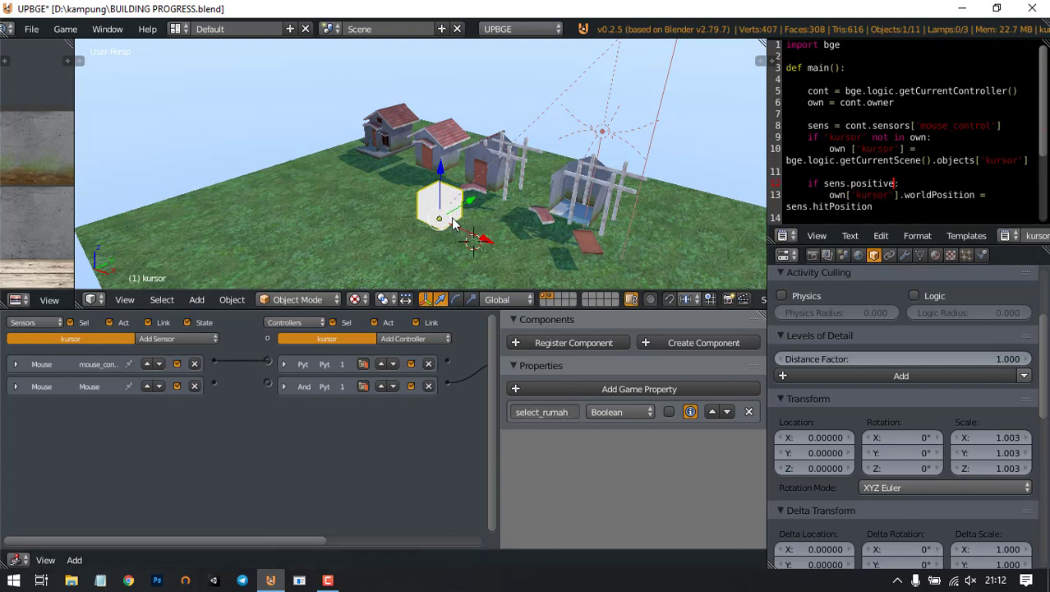
Step: Add a Property sensor to the kursor cube that checks whether select_rumah equals true
left_click(175, 338)
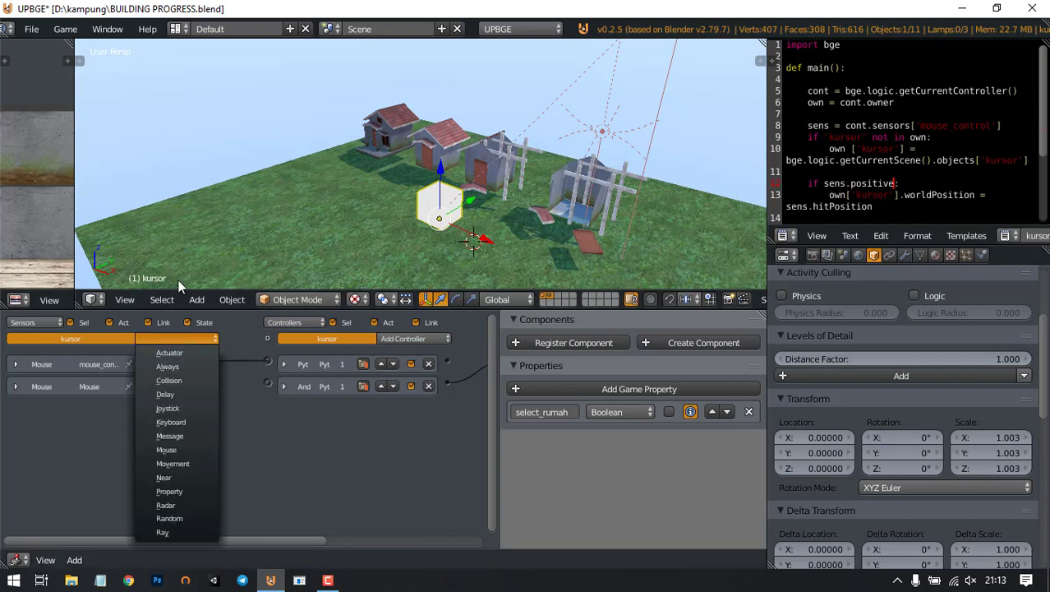
left_click(177, 339)
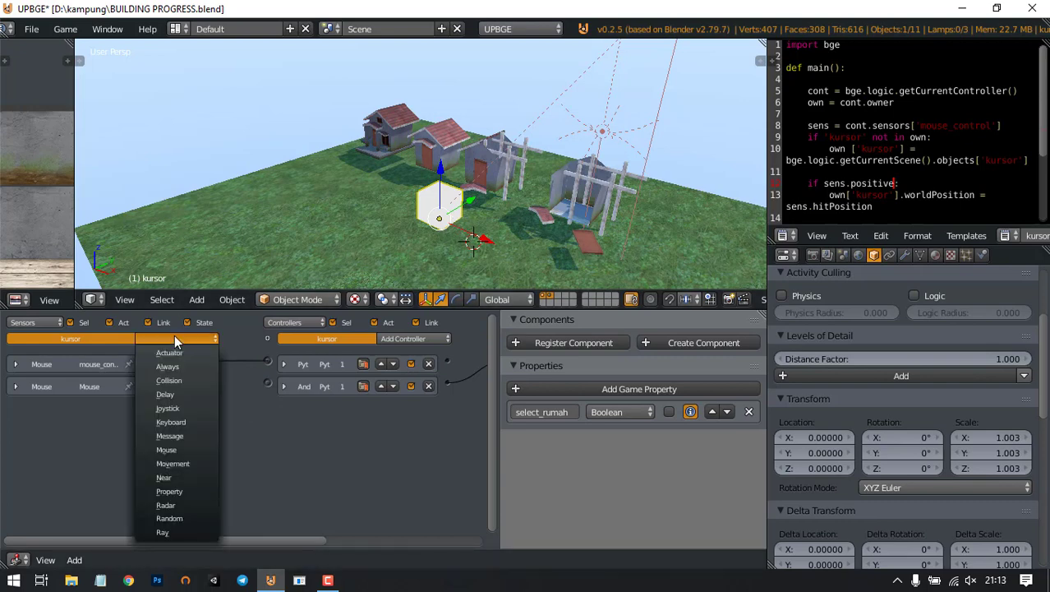
left_click(197, 492)
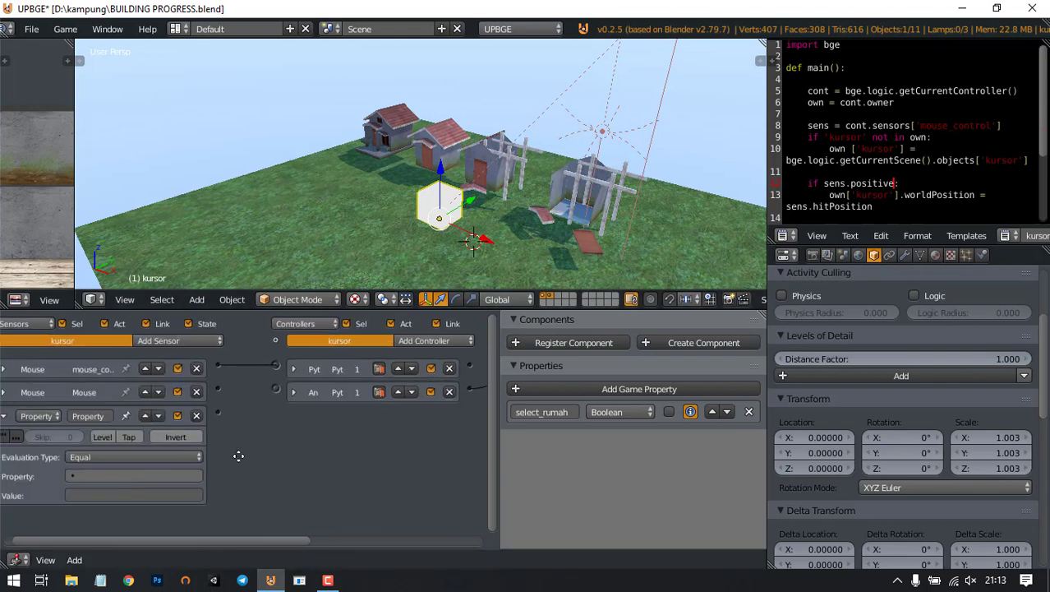
scroll(364, 447, "down", 3)
mouse_move(364, 447)
middle_mouse_down()
mouse_move(185, 460)
mouse_move(349, 433)
middle_mouse_up()
scroll(349, 432, "up", 3)
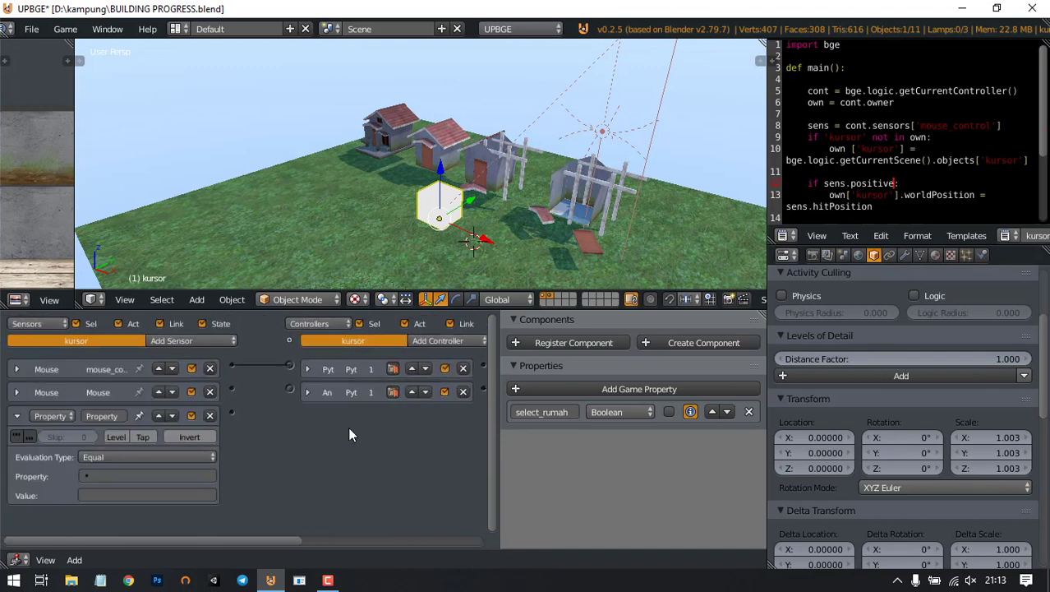
left_click(119, 476)
left_click(127, 336)
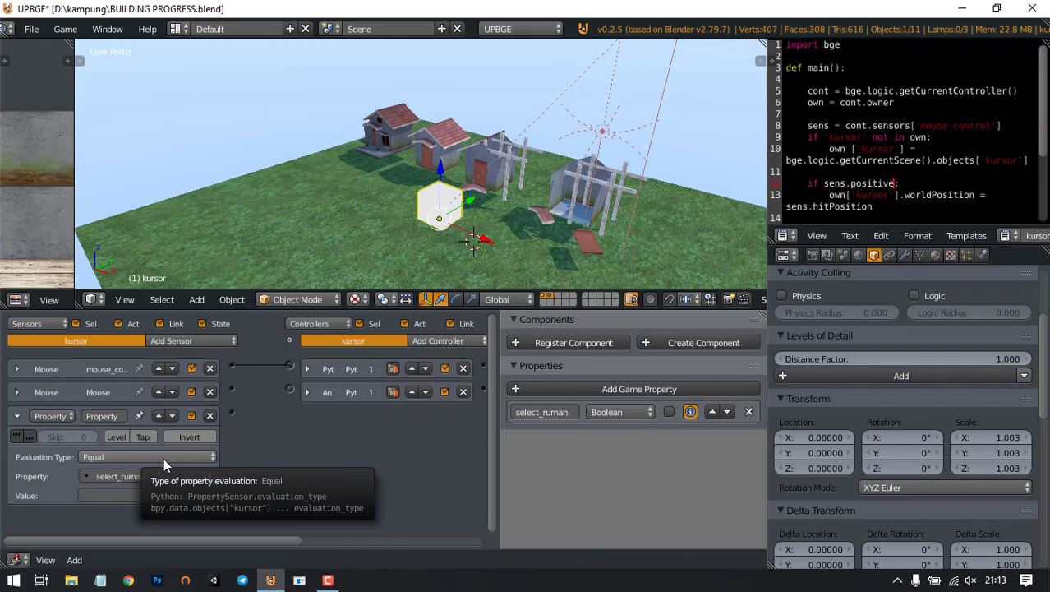
left_click(107, 496)
type("true")
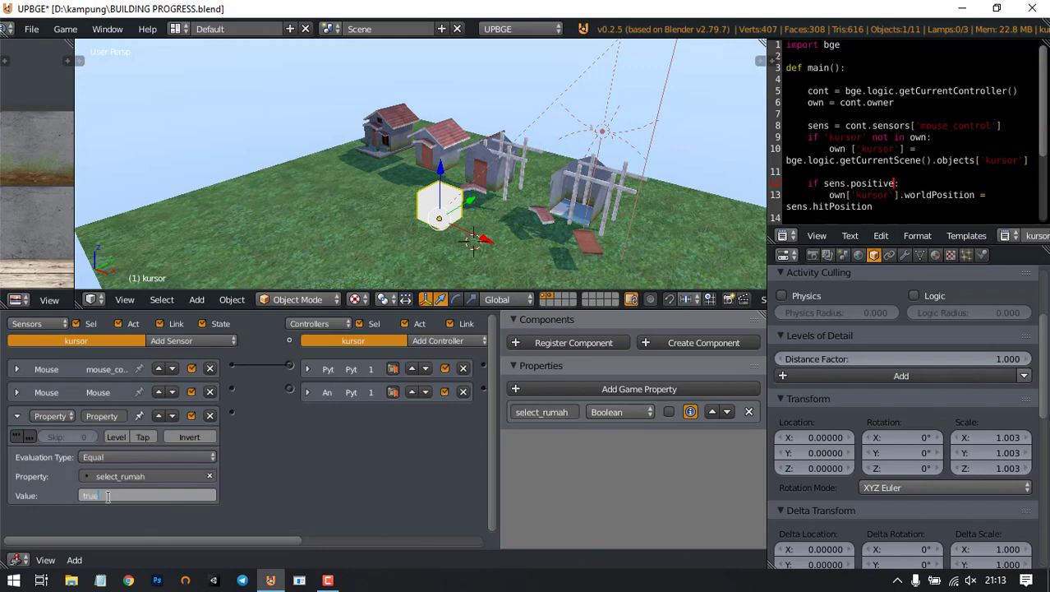
key("Return")
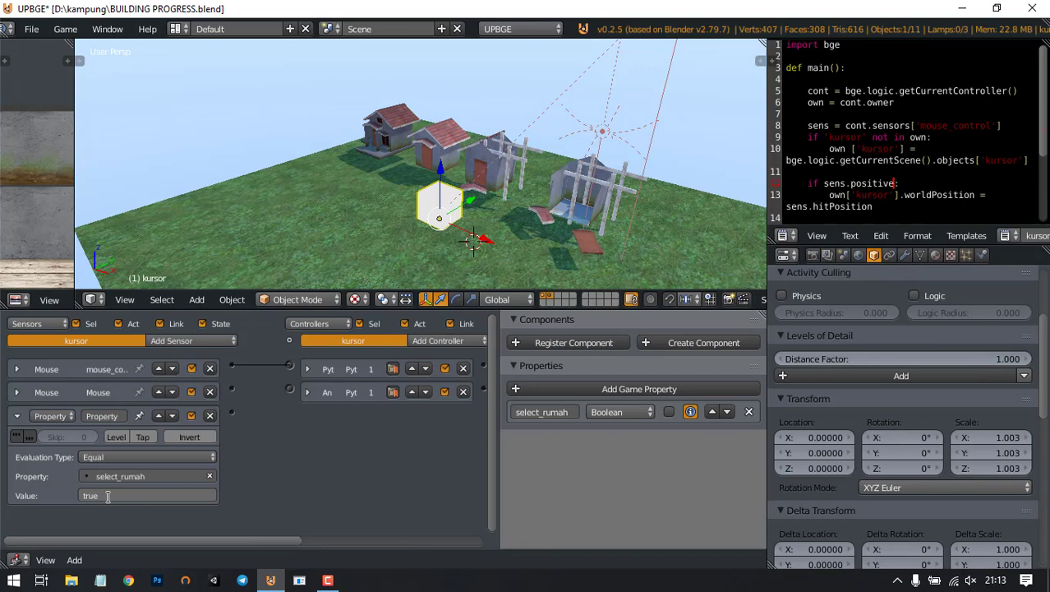
Step: Add a second Property sensor to the kursor cube that checks whether select_rumah equals false
right_click(396, 135)
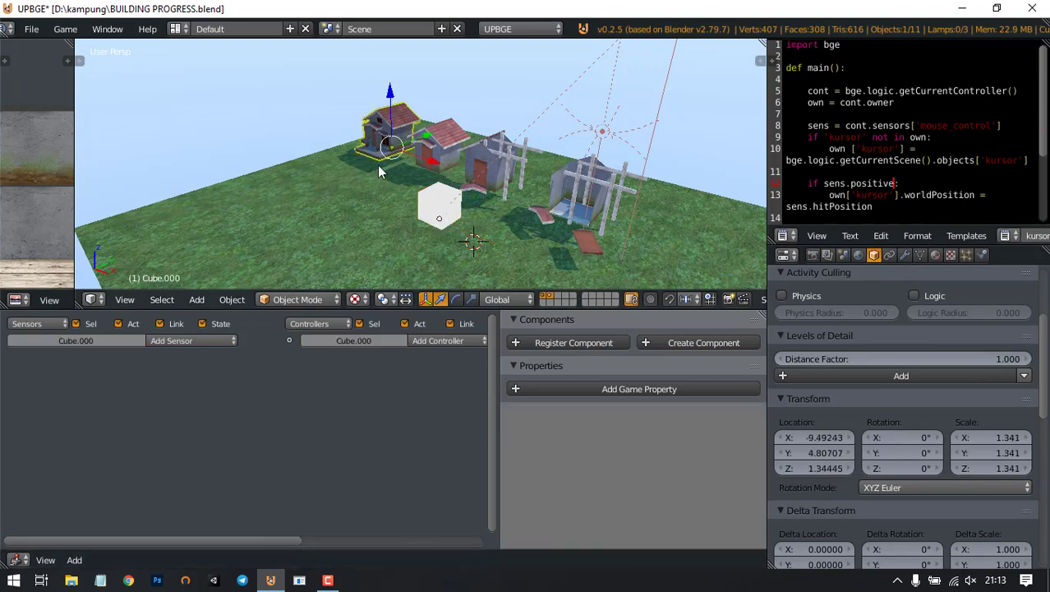
right_click(440, 215)
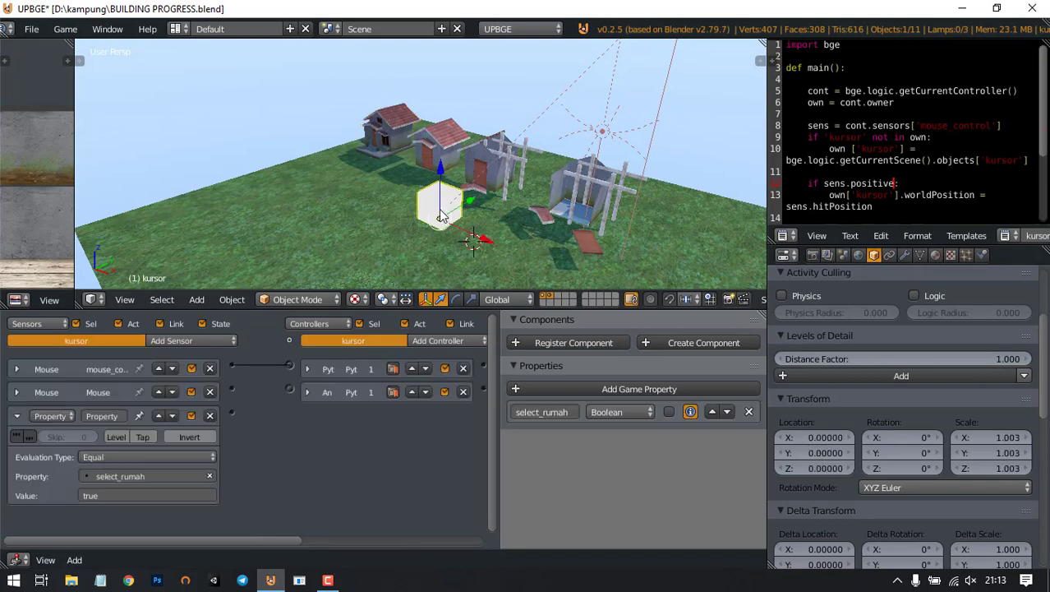
left_click(154, 344)
left_click(211, 505)
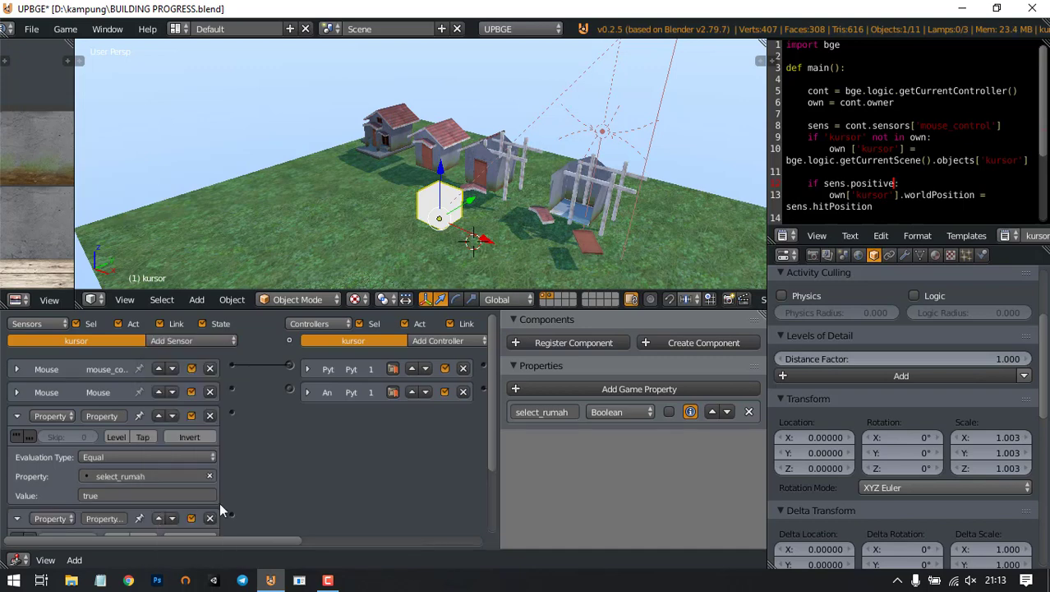
scroll(105, 504, "down", 3)
left_click(104, 509)
type("false")
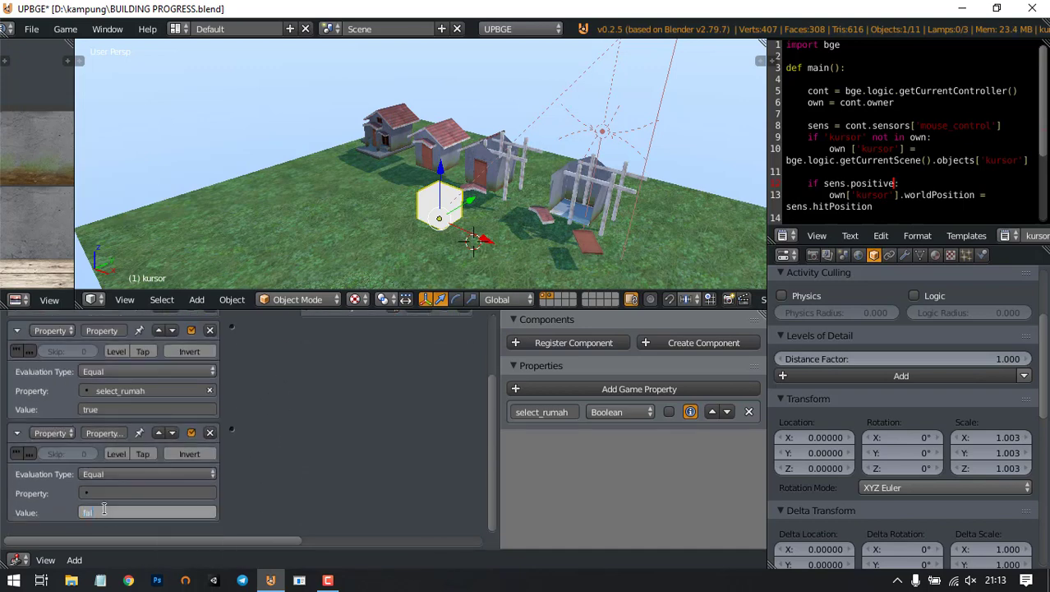
key("Return")
left_click(148, 493)
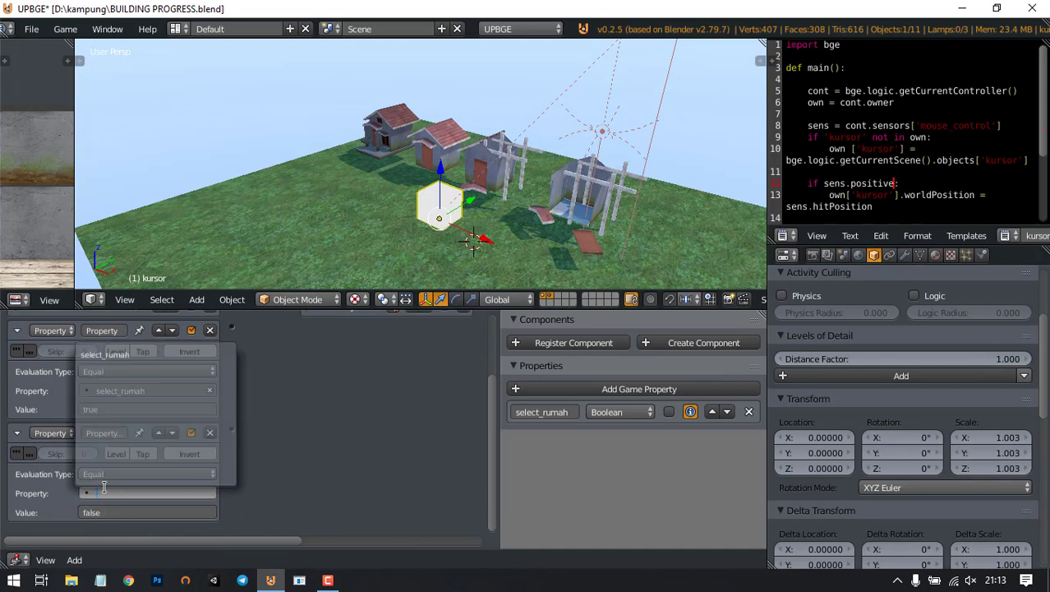
left_click(123, 359)
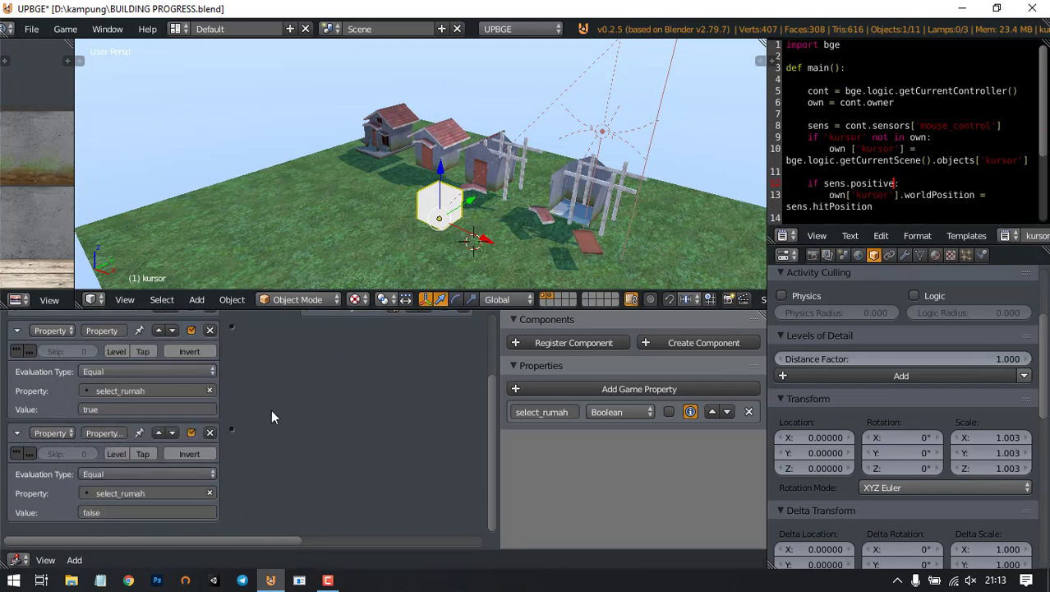
Step: Collapse both Property sensors of the kursor cube
scroll(279, 394, "up", 2)
left_click(18, 364)
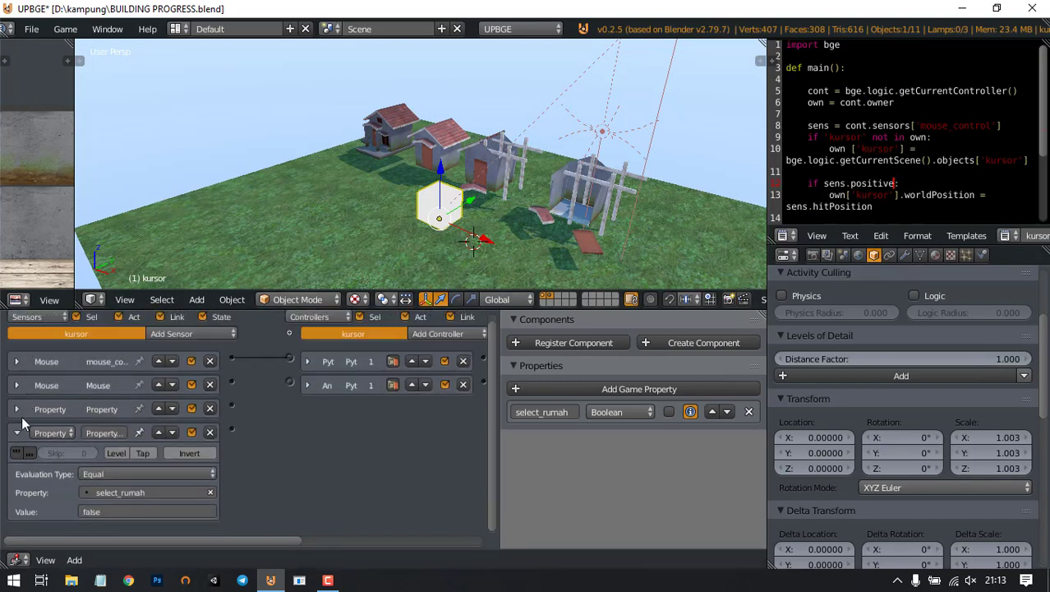
left_click(17, 432)
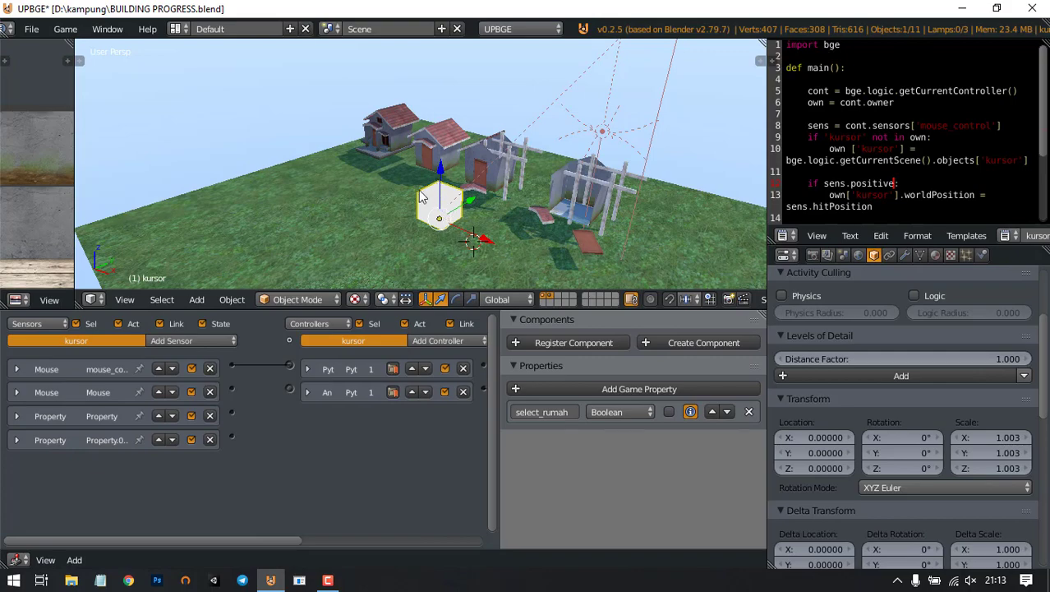
middle_click_drag(416, 177, 418, 183)
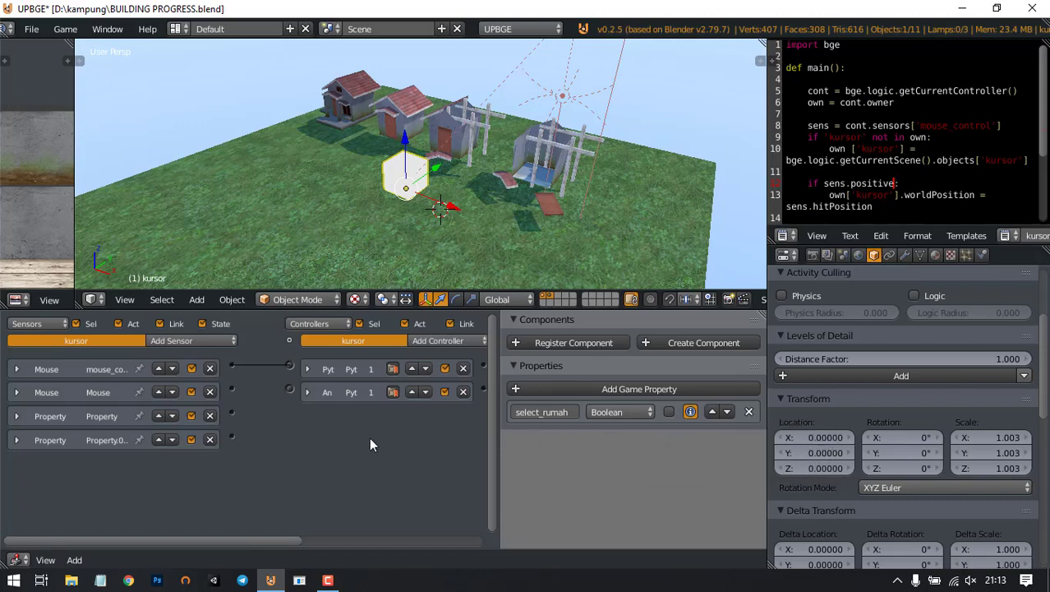
Step: Add a Keyboard sensor to the kursor cube that reacts to a single tap of the 1 key
scroll(371, 437, "right", 5, "ctrl")
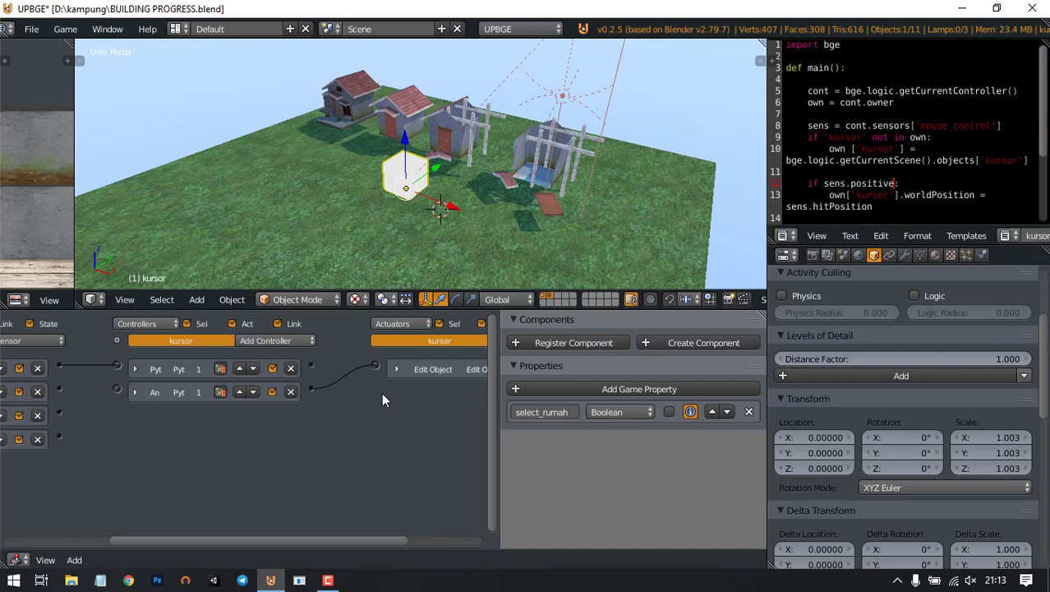
middle_click_drag(272, 424, 372, 415)
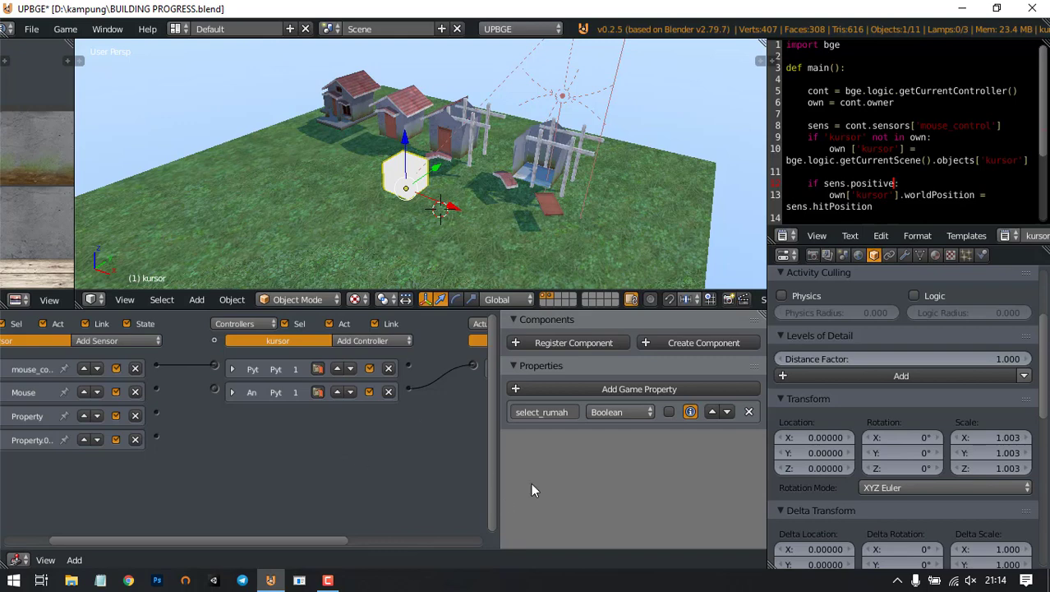
scroll(288, 454, "left", 3, "ctrl")
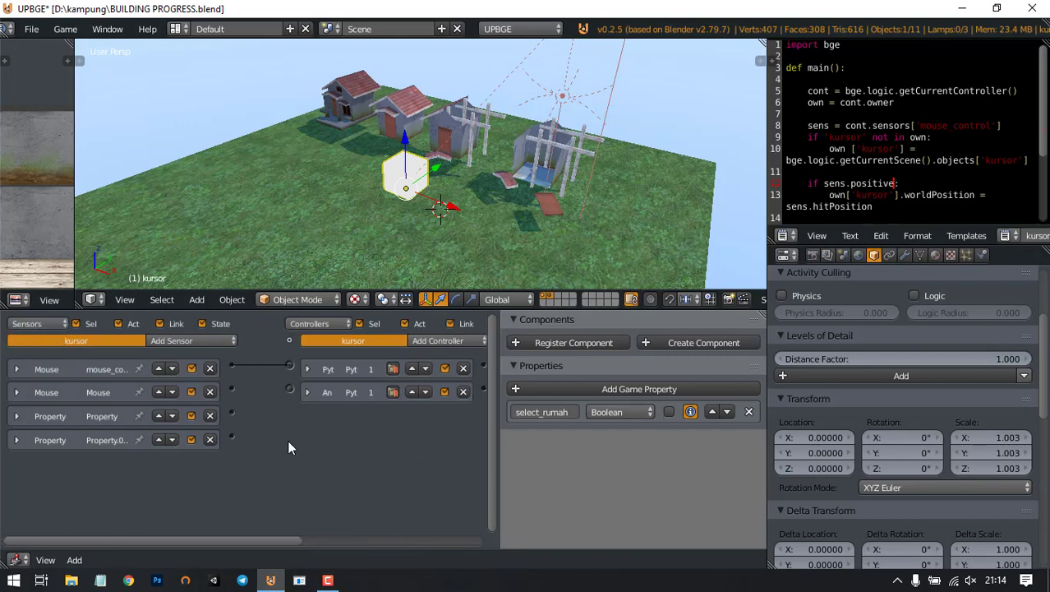
left_click(199, 343)
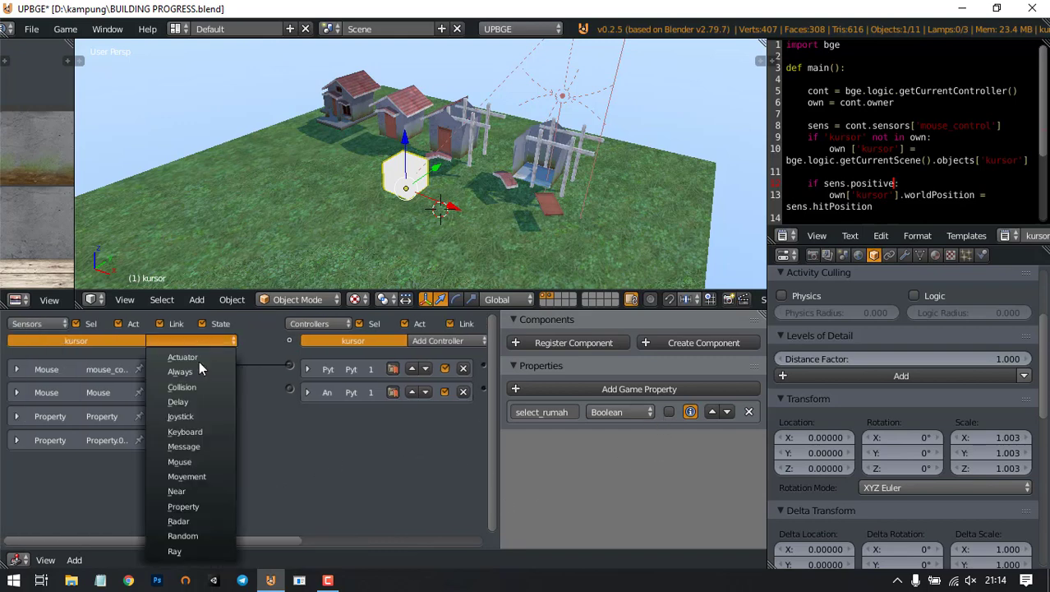
left_click(202, 432)
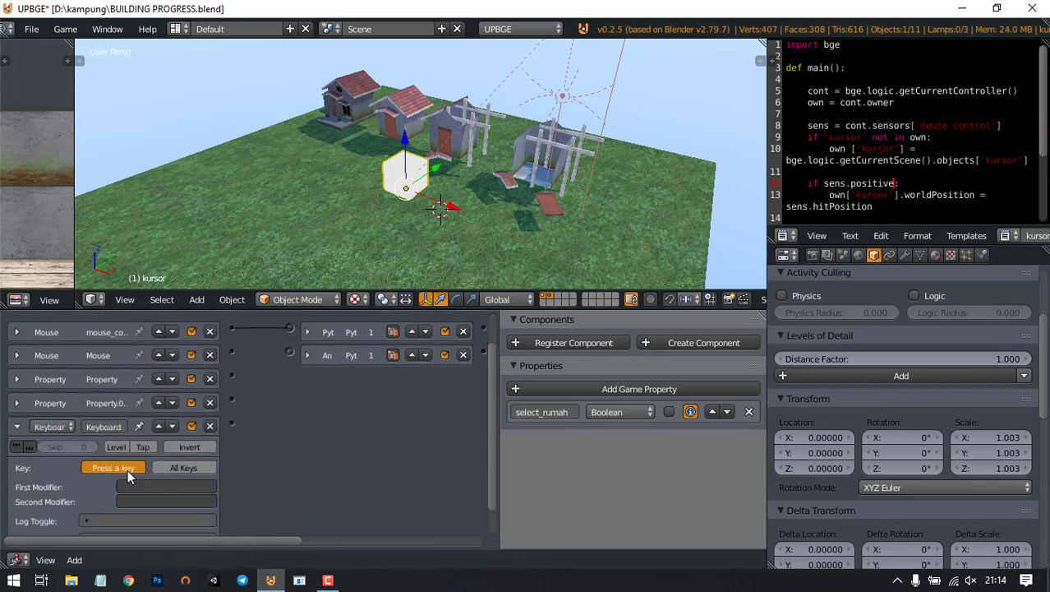
key("1")
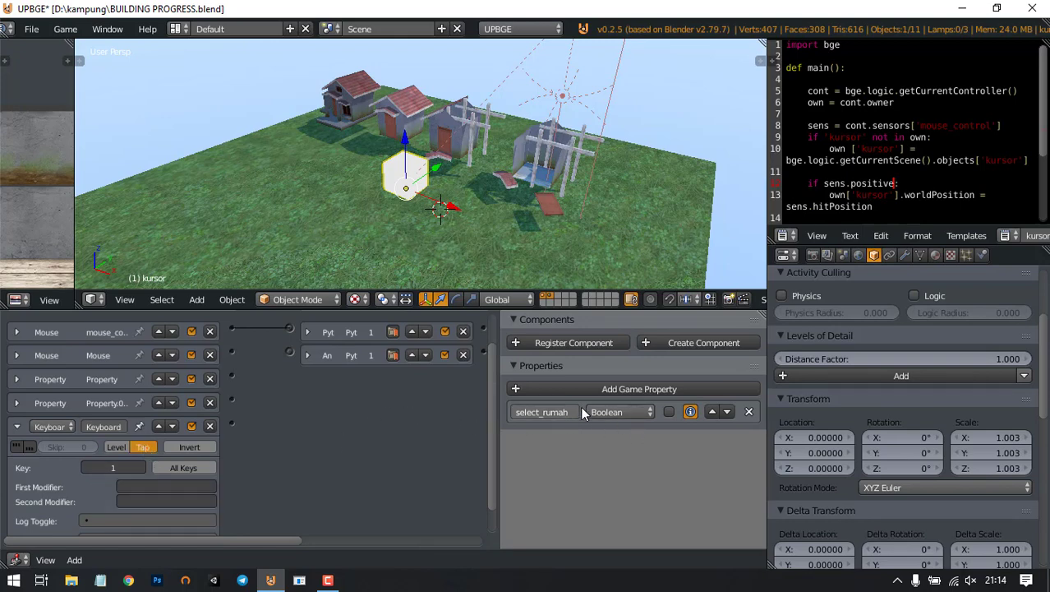
left_click(670, 412)
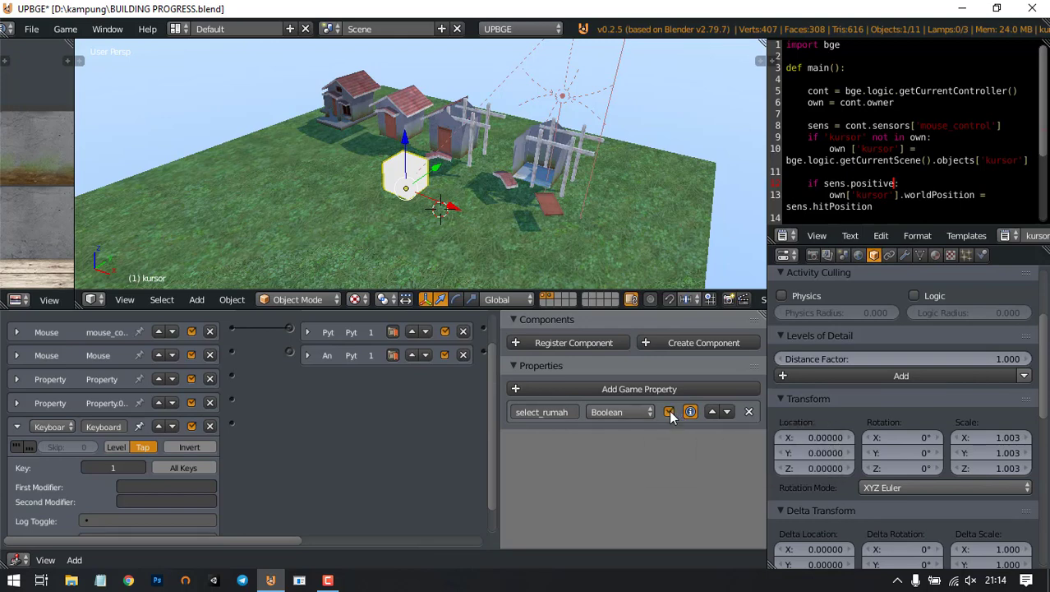
left_click(670, 412)
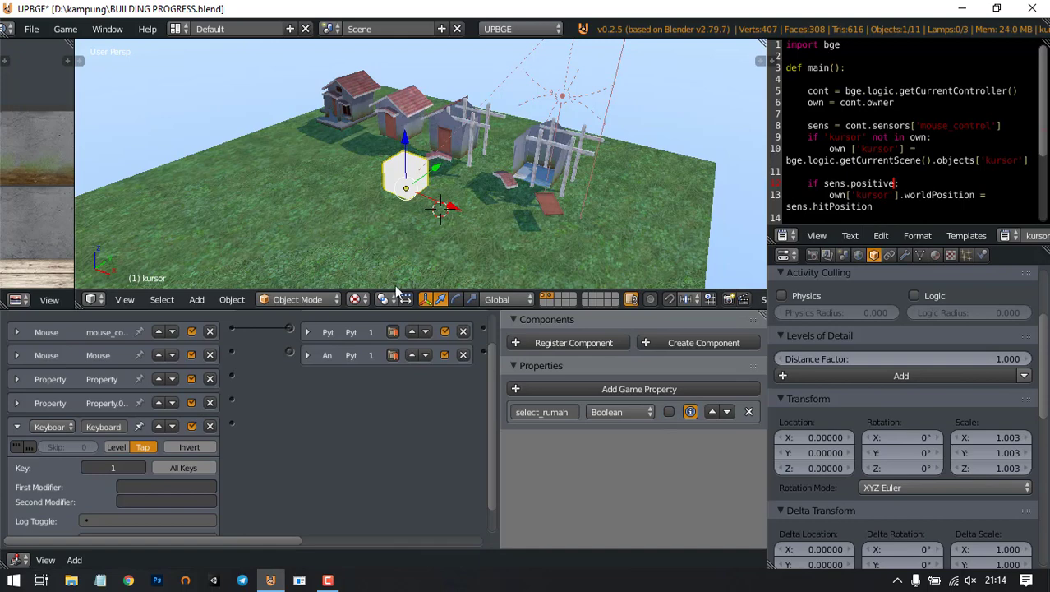
scroll(352, 422, "up", 2)
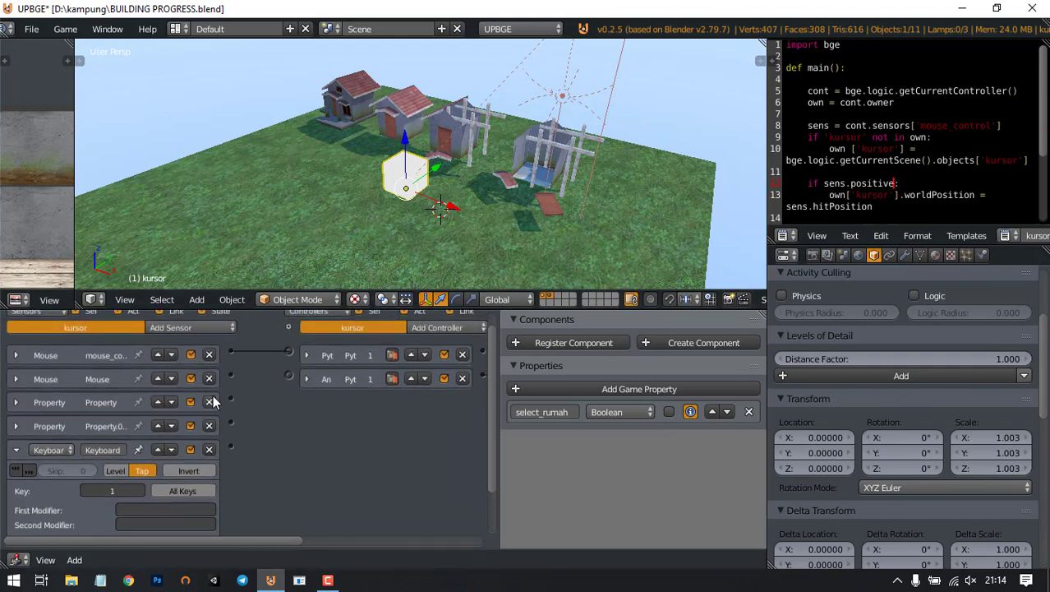
left_click(17, 381)
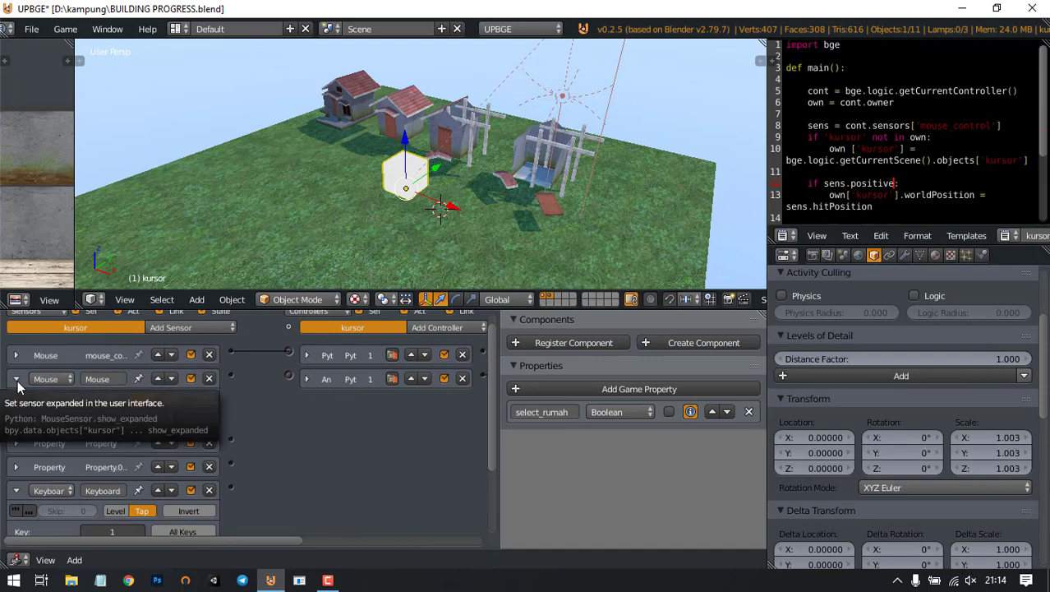
left_click(16, 380)
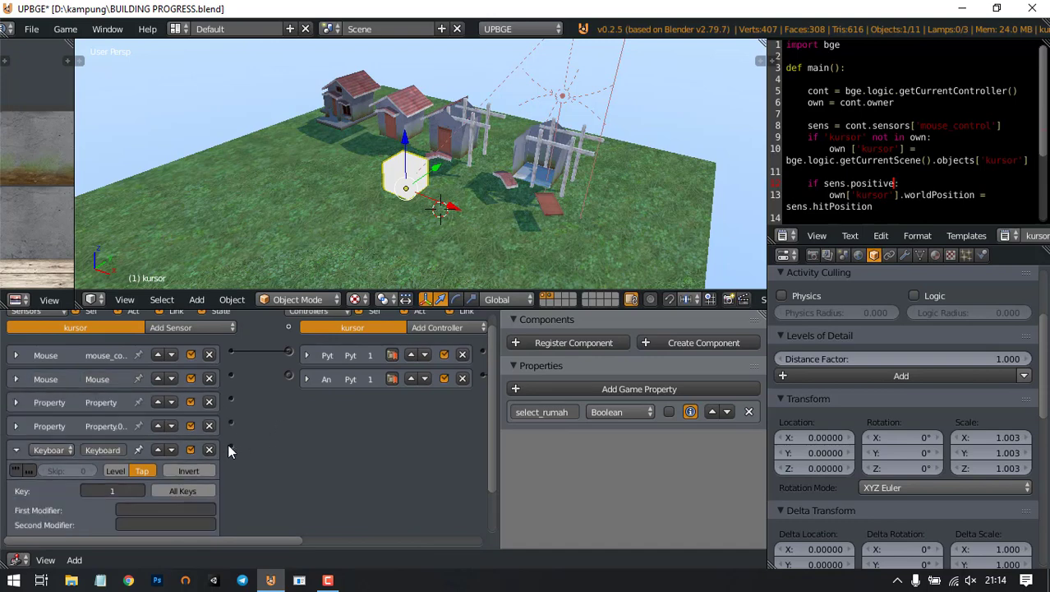
Step: Add a Property actuator to the kursor cube and link the Keyboard sensor to it through a new And controller
scroll(325, 442, "right", 5, "ctrl")
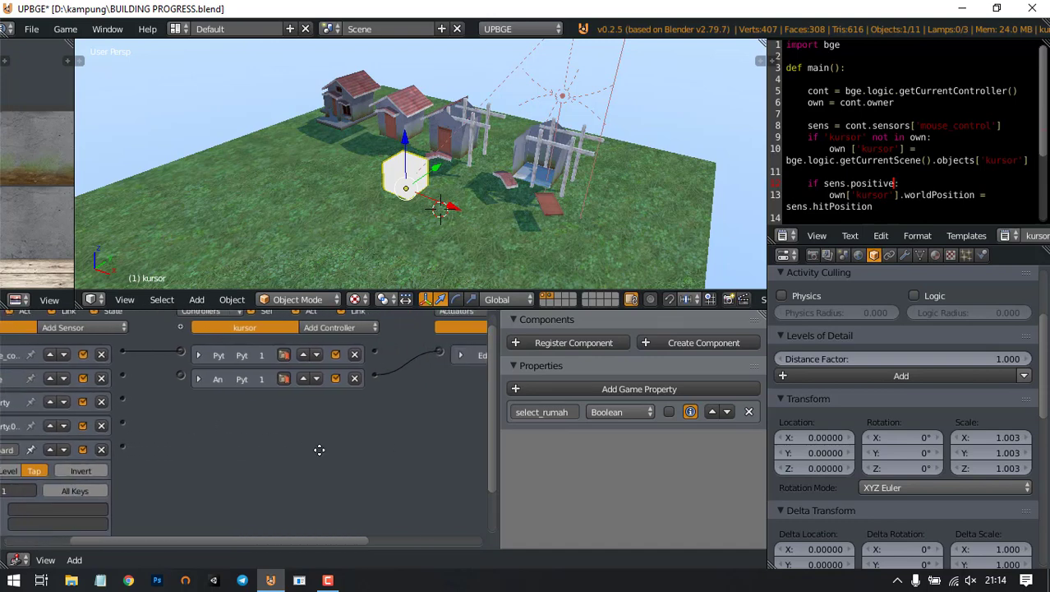
left_click(476, 335)
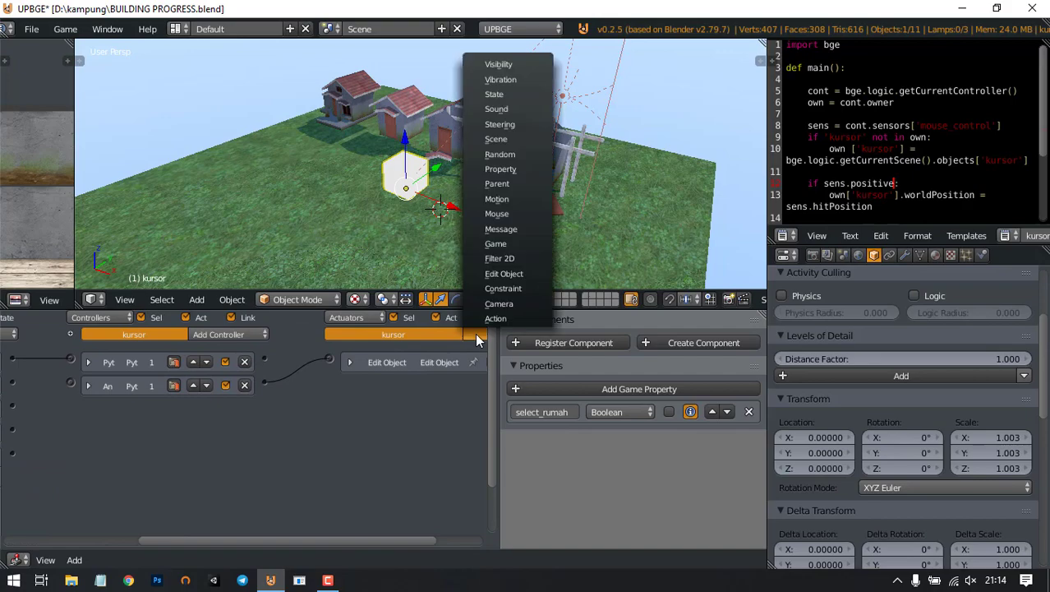
left_click(518, 178)
middle_click_drag(403, 419, 210, 456)
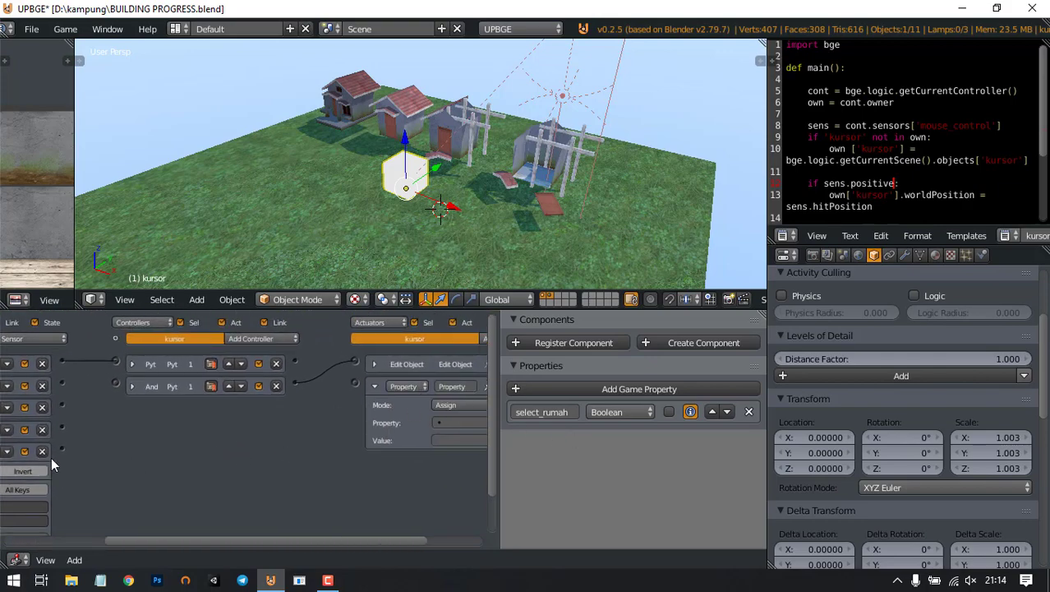
left_click_drag(62, 451, 356, 384)
Step: Set the new Property actuator to assign the value true to select_rumah
scroll(357, 379, "left", 5, "ctrl")
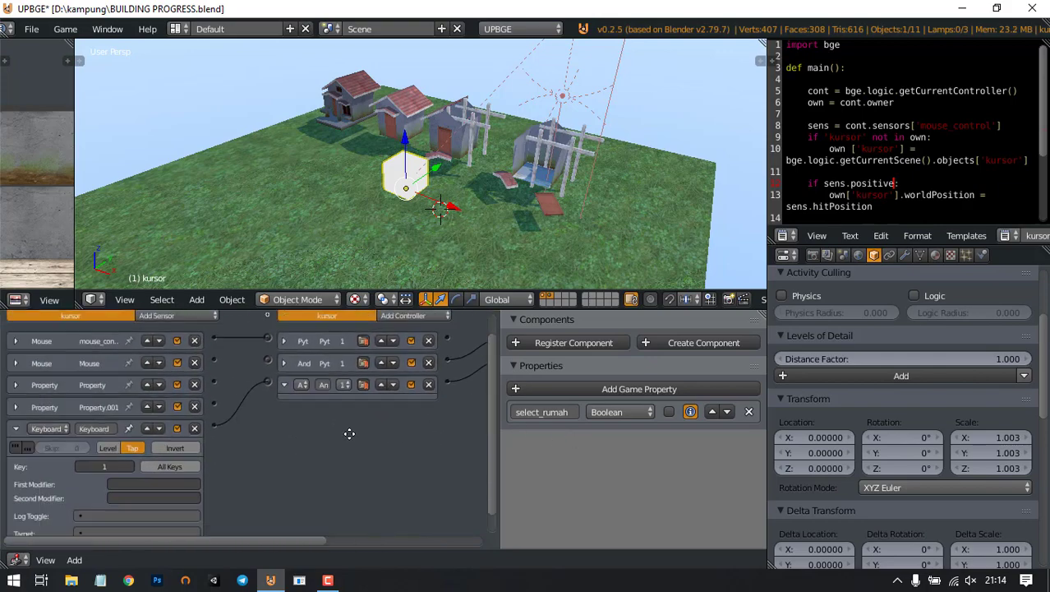
scroll(106, 451, "down", 1)
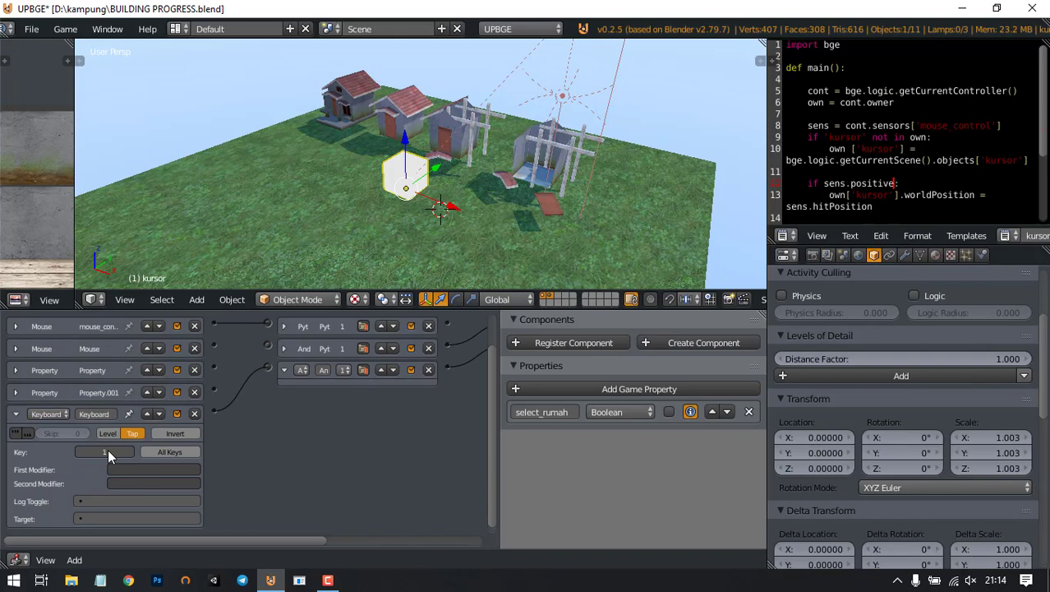
middle_click_drag(412, 454, 199, 465)
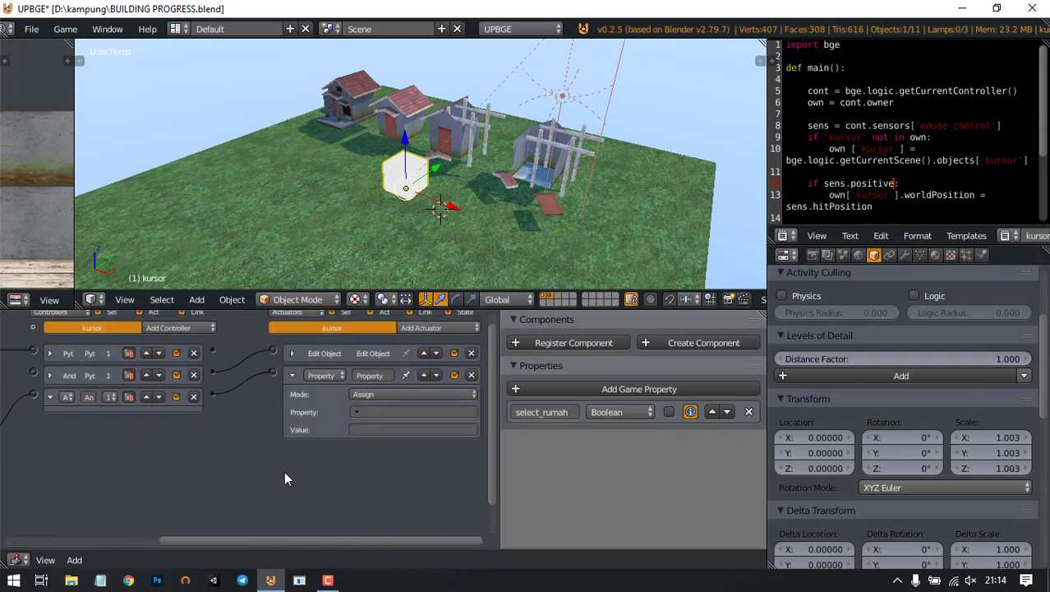
left_click(387, 412)
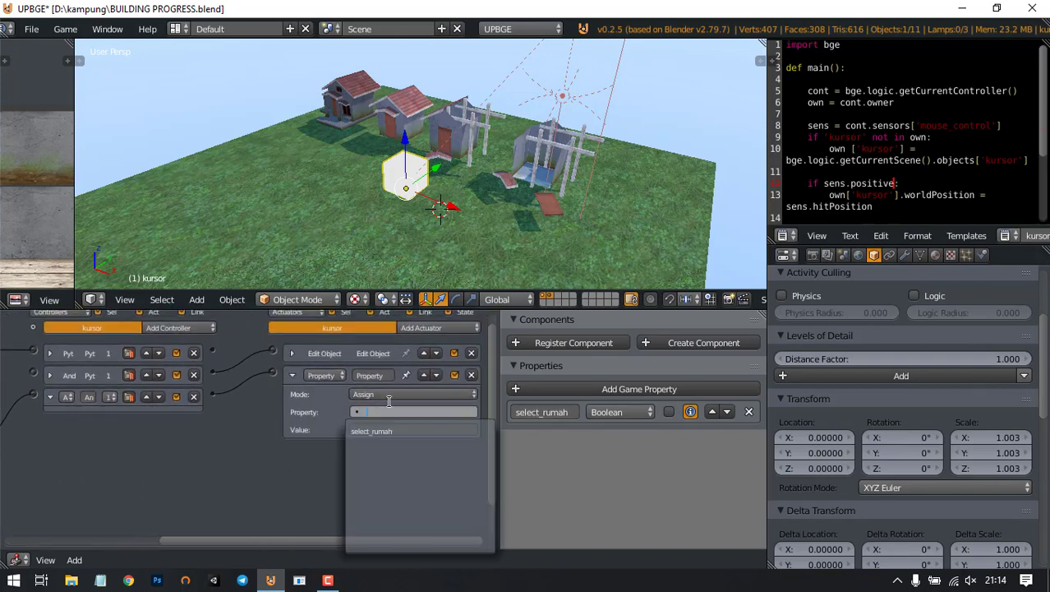
left_click(376, 429)
left_click(378, 428)
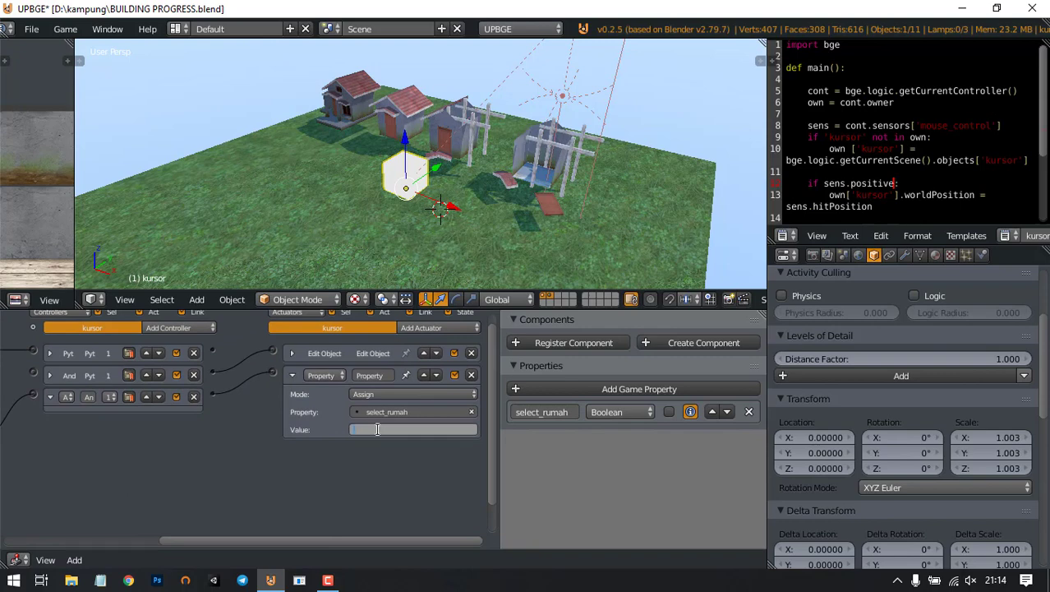
type("true")
key("Return")
Step: Collapse the Keyboard sensor, and expand the first Property sensor and the left-button Mouse sensor
scroll(218, 444, "left", 6, "ctrl")
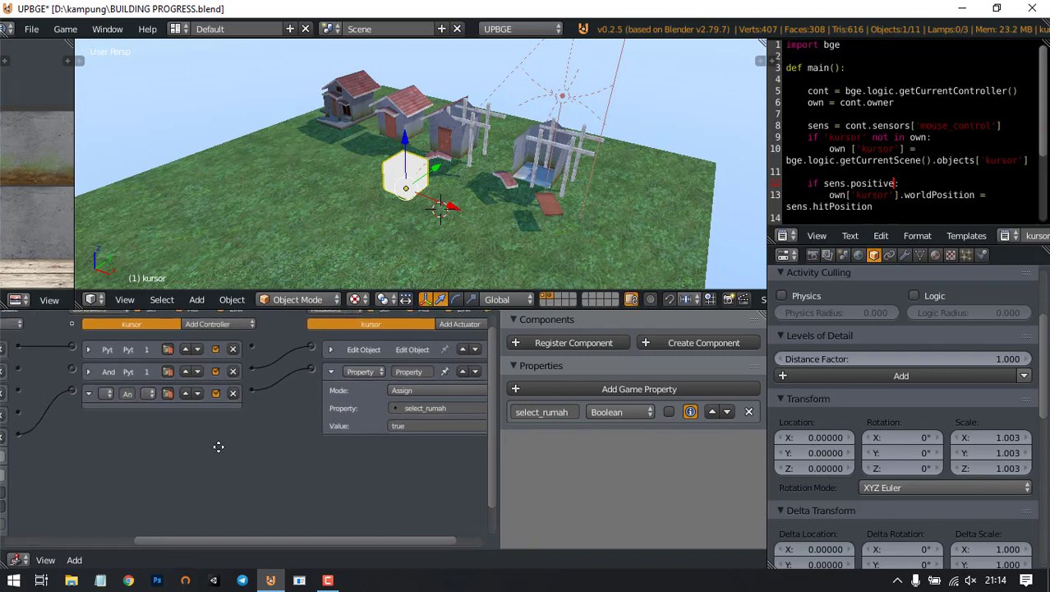
left_click(16, 430)
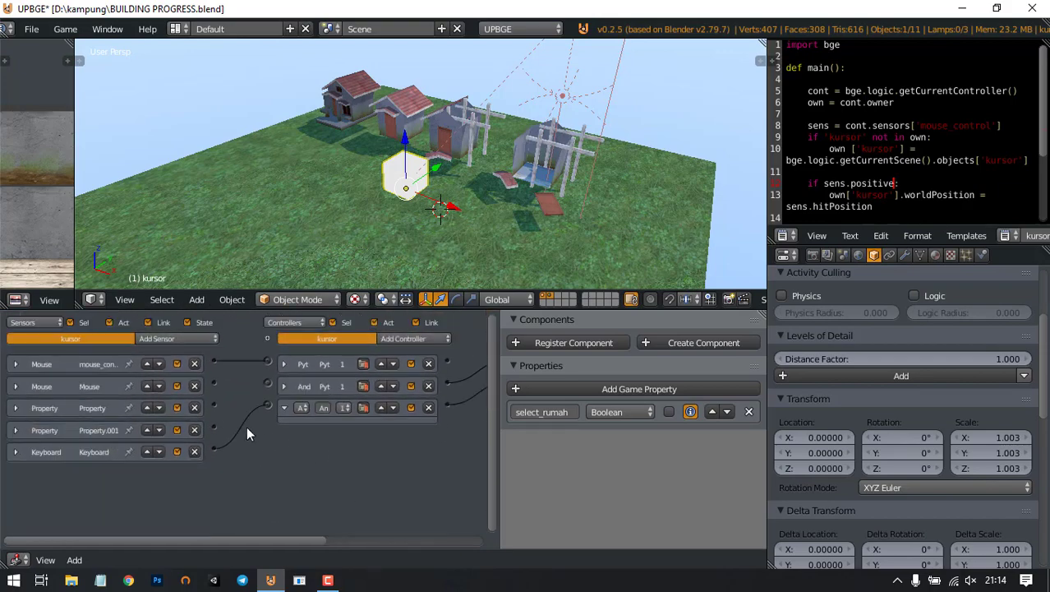
left_click(175, 338)
left_click(169, 340)
left_click(14, 408)
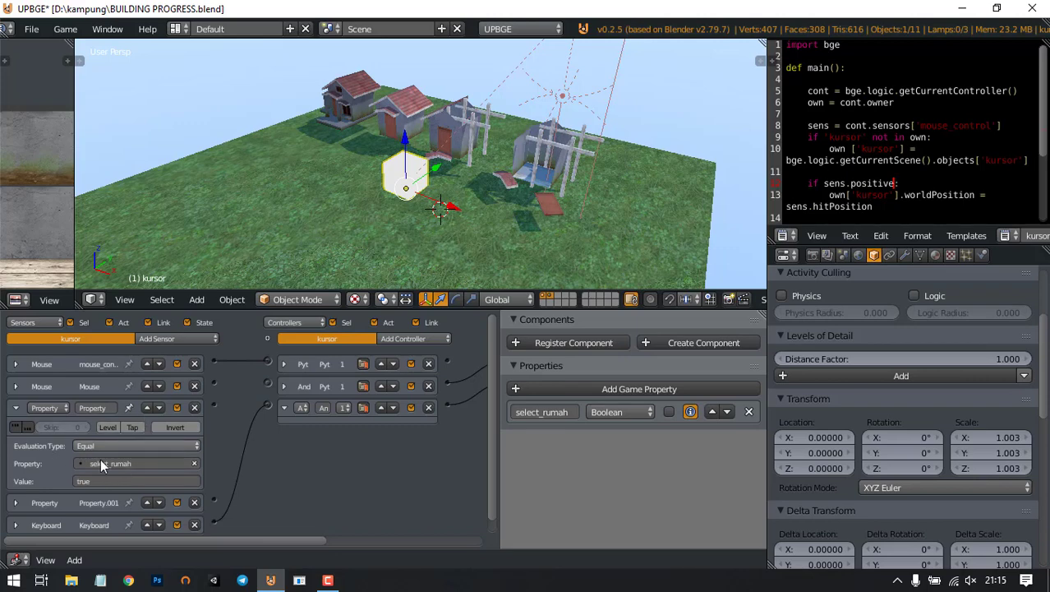
scroll(314, 433, "down", 1)
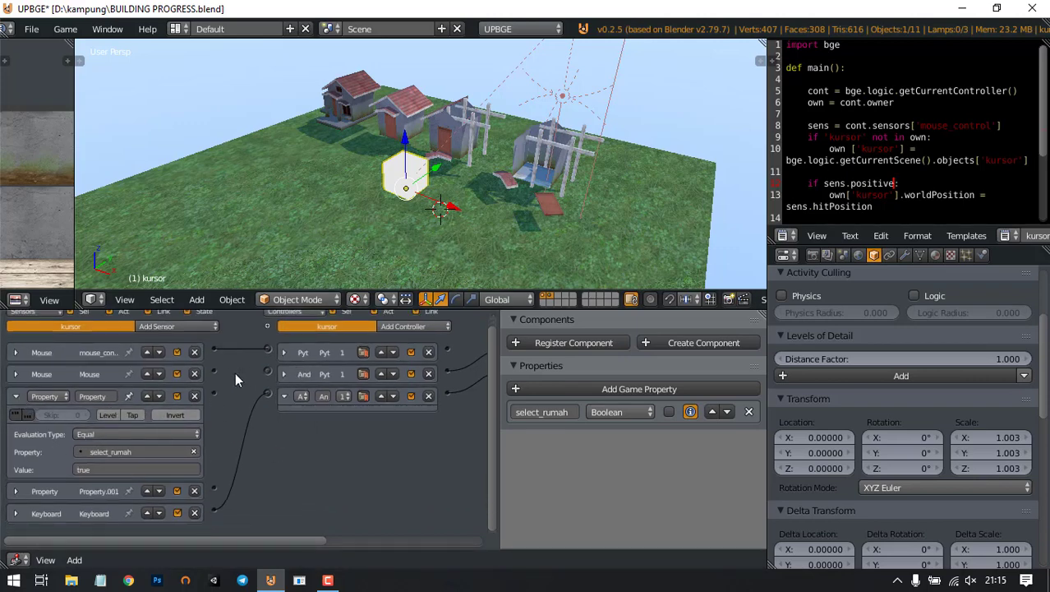
left_click(16, 374)
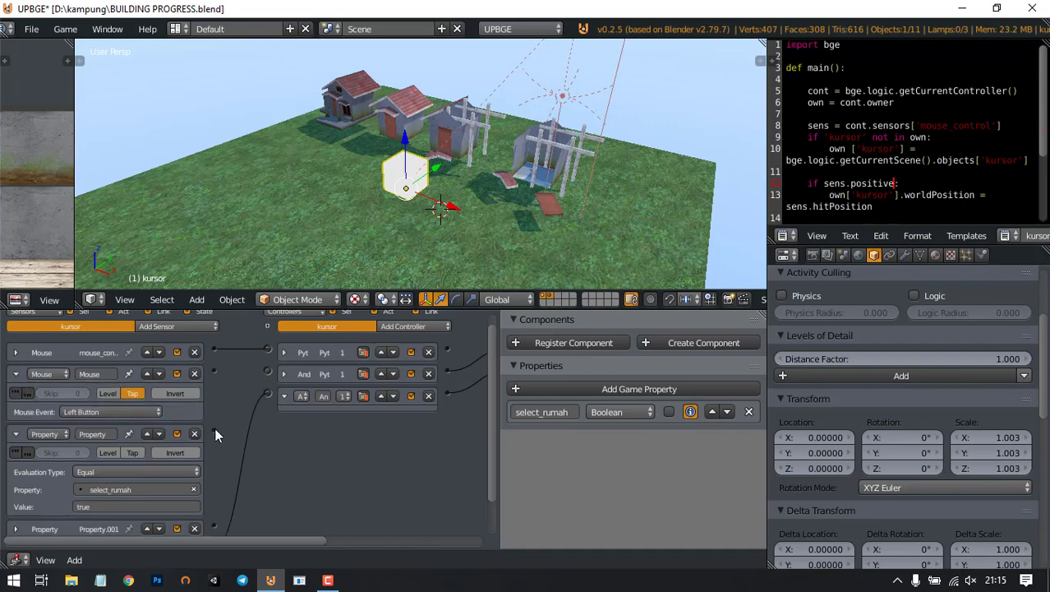
Step: Link the left-button Mouse sensor and the select_rumah equals true sensor to the Edit Object actuator's And controller, and collapse both sensors
scroll(284, 413, "right", 5, "ctrl")
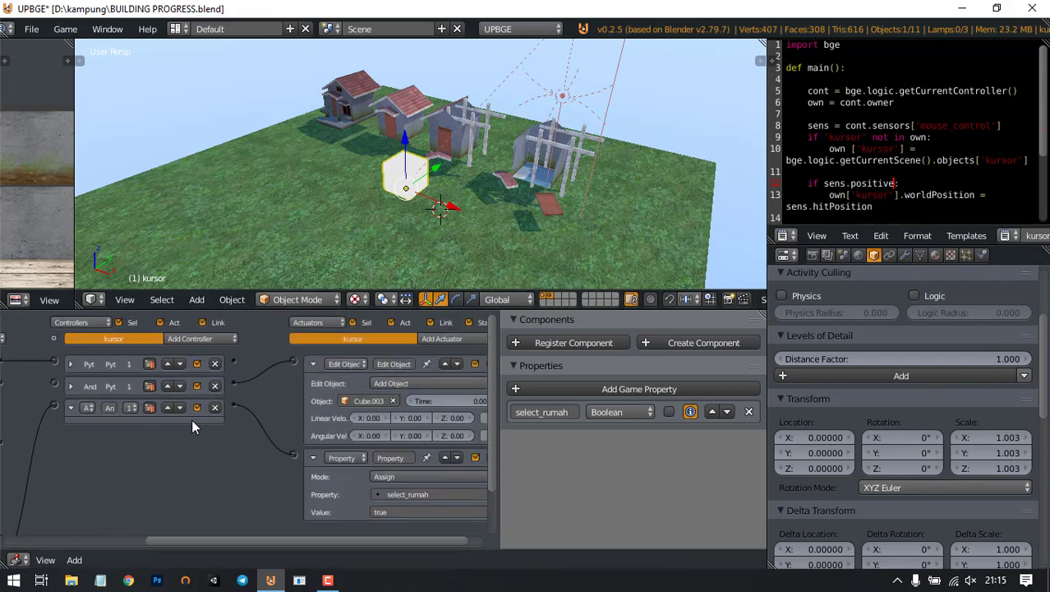
scroll(265, 394, "left", 4, "ctrl")
middle_click_drag(171, 384, 229, 404)
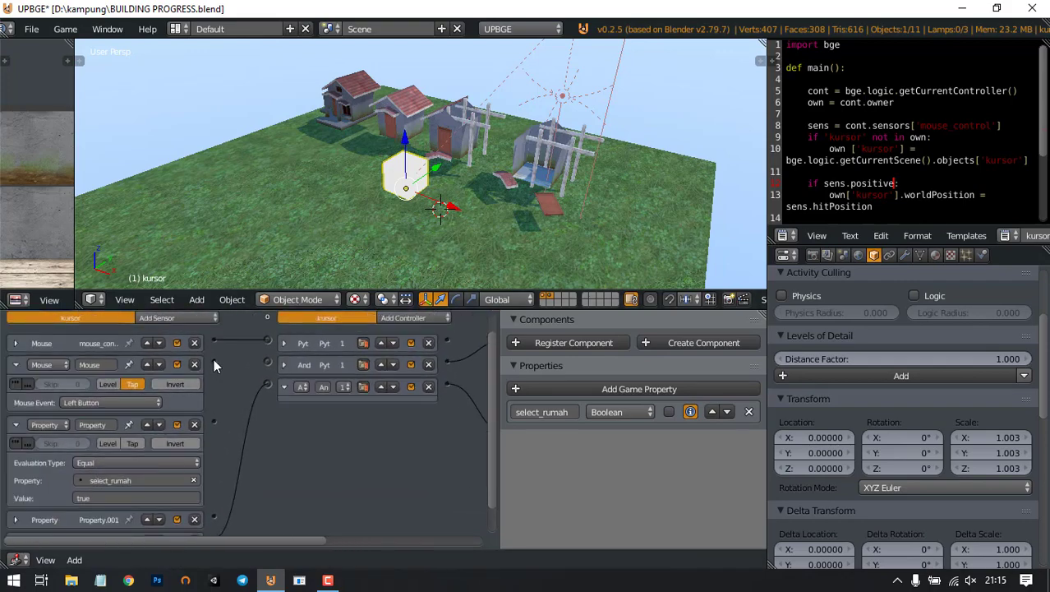
left_click_drag(267, 361, 269, 361)
left_click_drag(214, 424, 267, 362)
left_click(16, 364)
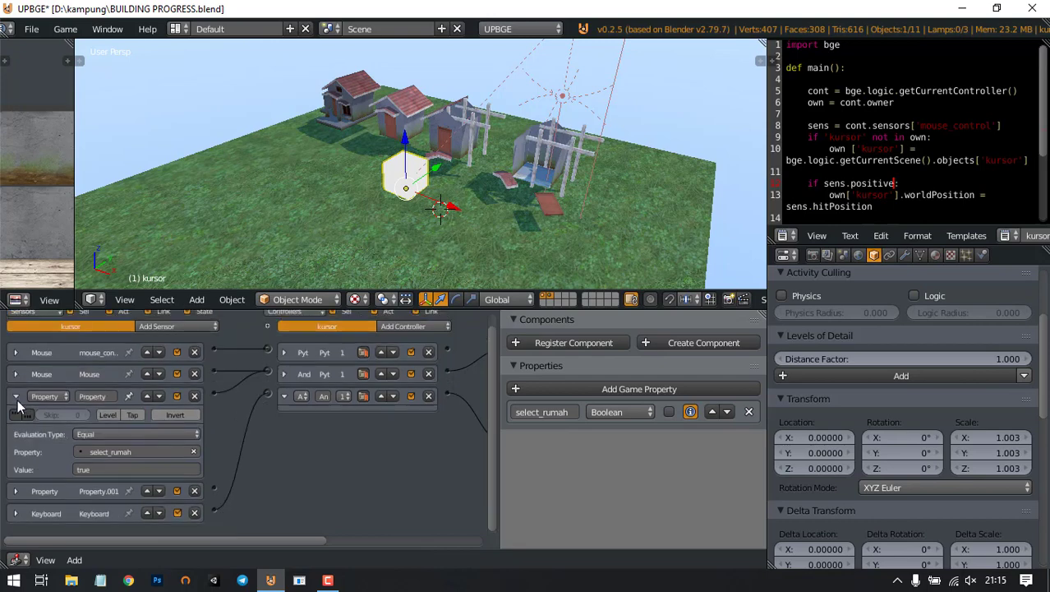
left_click(15, 397)
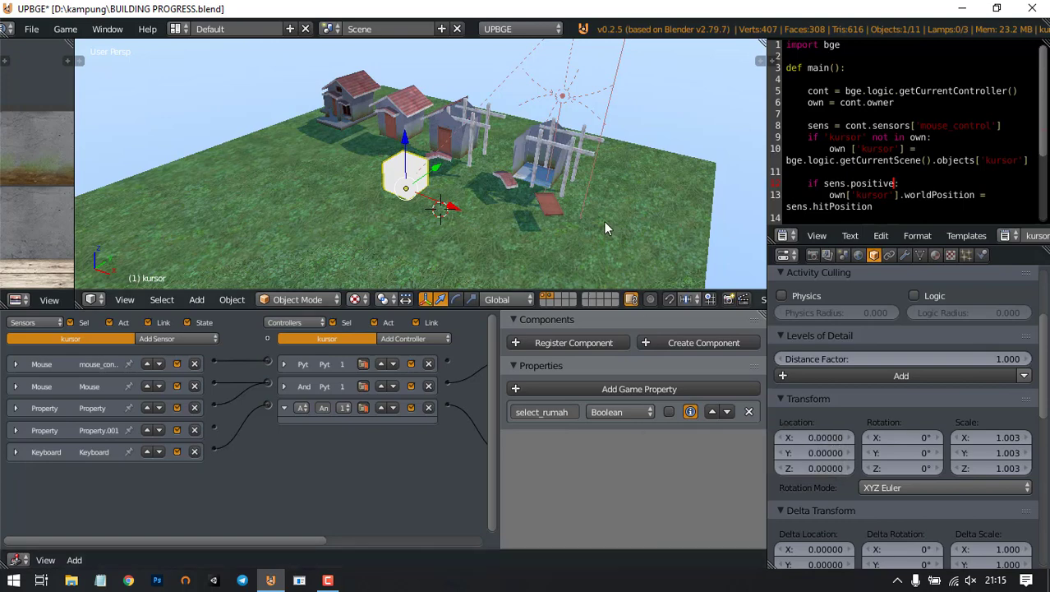
right_click(408, 122)
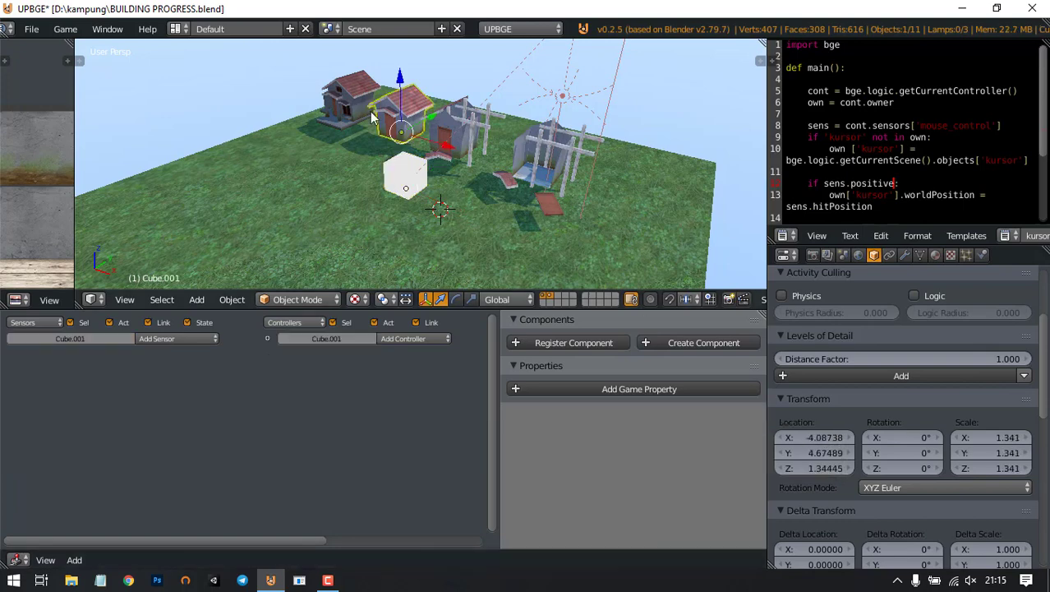
right_click(399, 171)
left_click(15, 451)
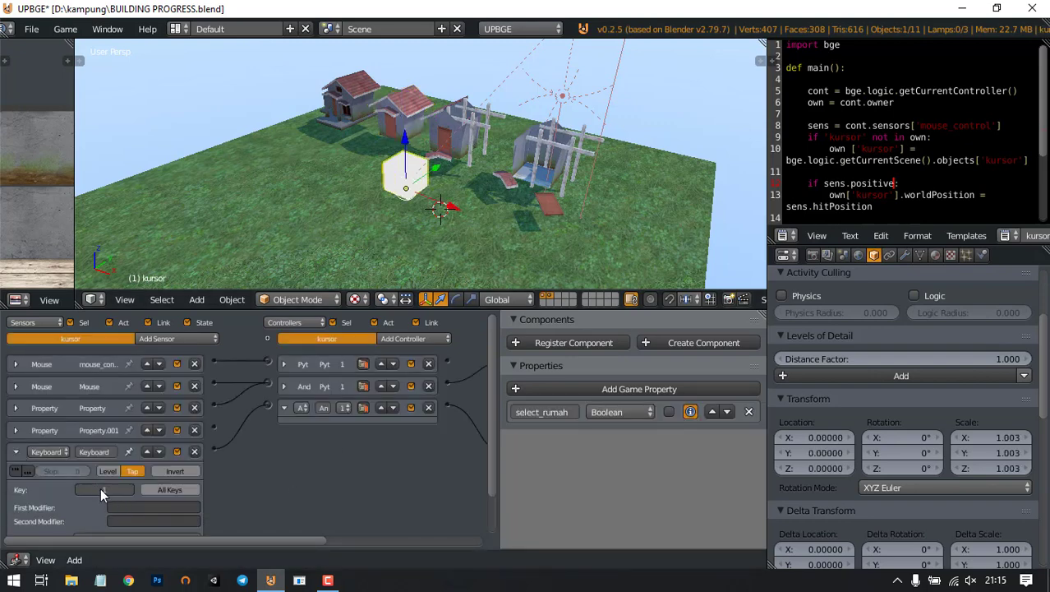
left_click(14, 451)
Step: Run the game briefly to check the select_rumah debug property, and stop it
scroll(448, 189, "down", 3)
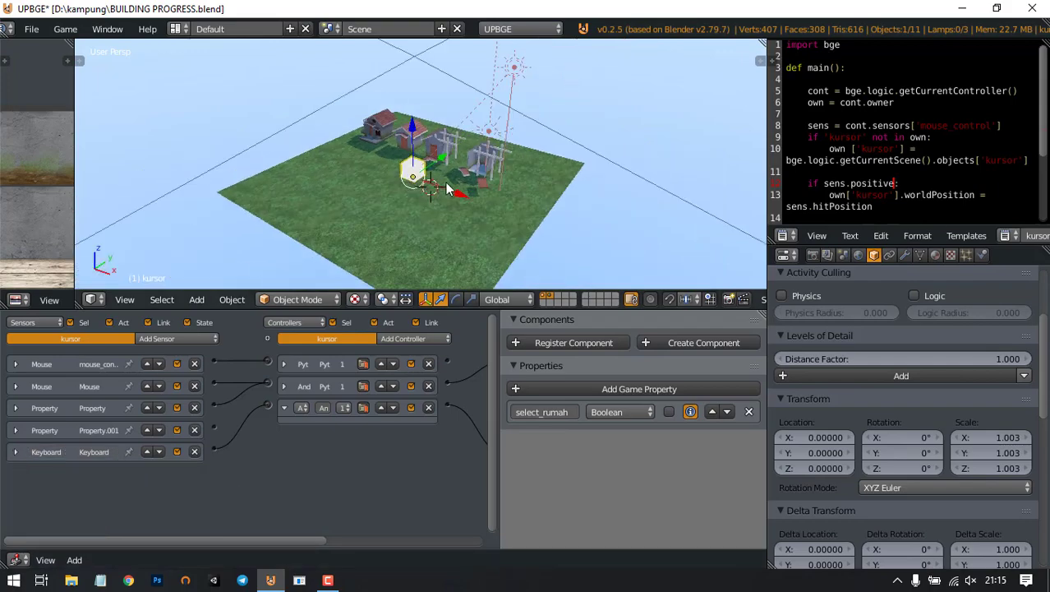
key("p")
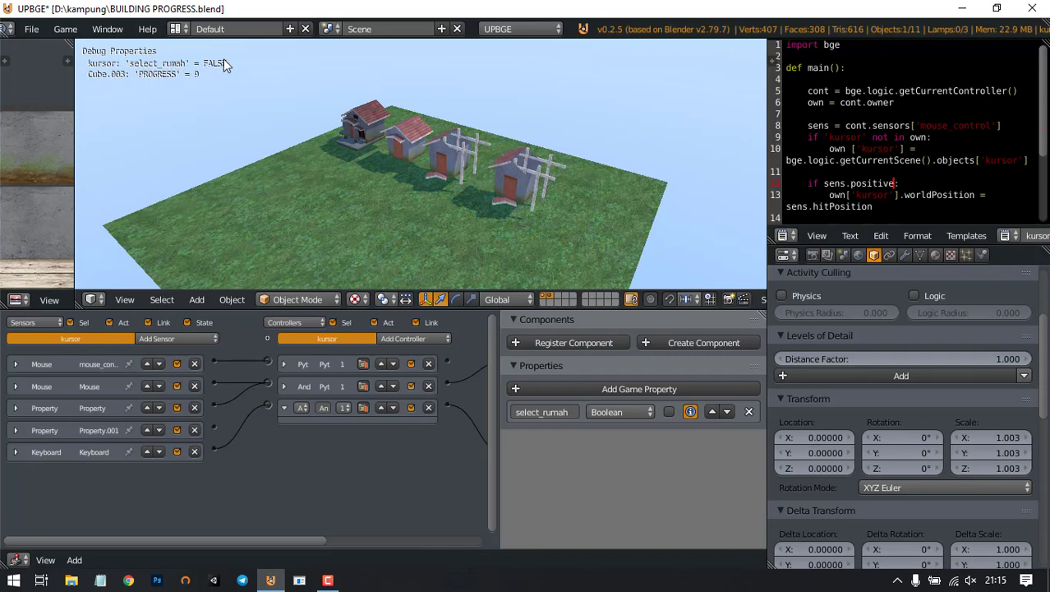
key("Escape")
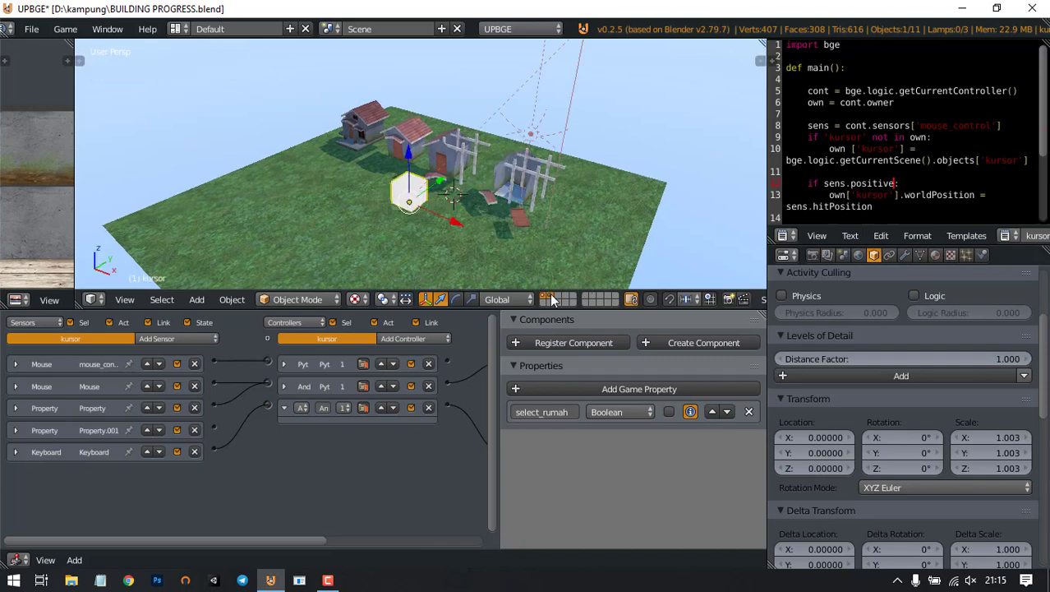
Step: Show only the first layer and run the game to test enabling select_rumah and placing two houses on the grass
left_click(550, 294)
key("p")
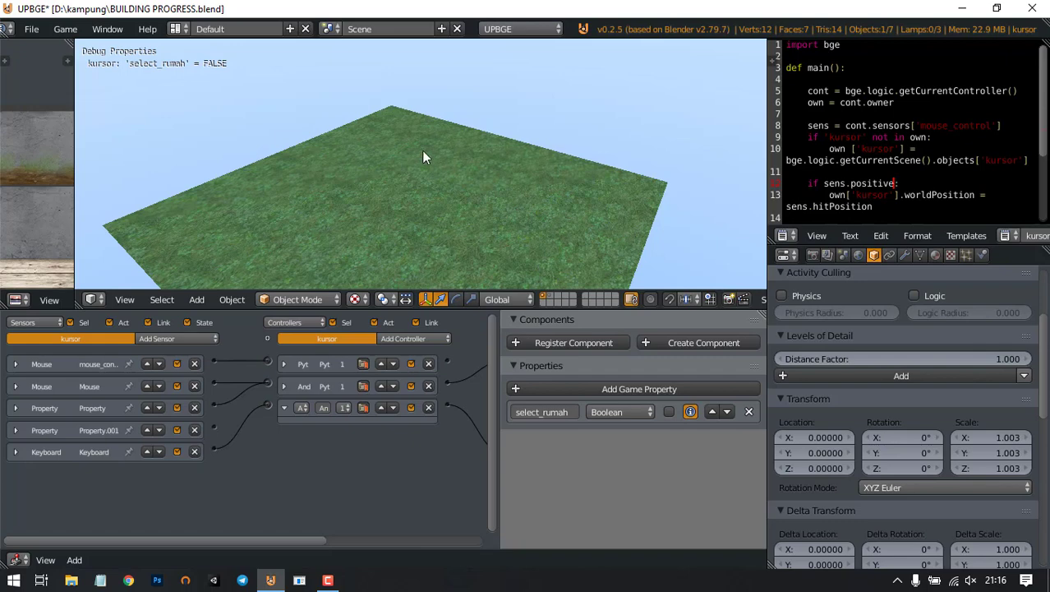
key("space")
left_click(390, 161)
left_click(428, 167)
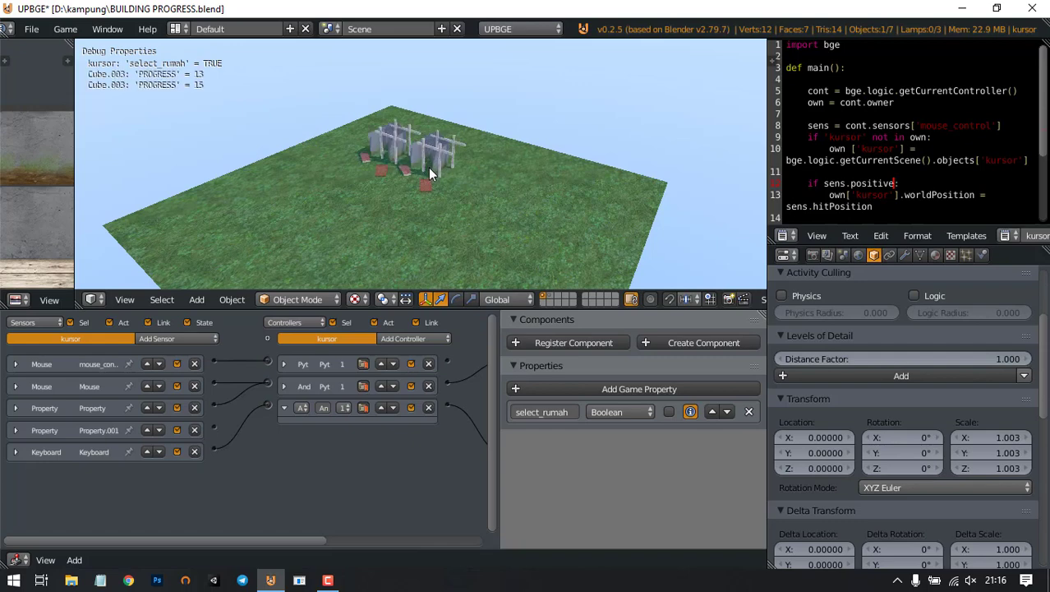
Step: Place five more houses at different spots on the grass in the running game, and stop it
left_click(458, 186)
left_click(343, 198)
left_click(290, 182)
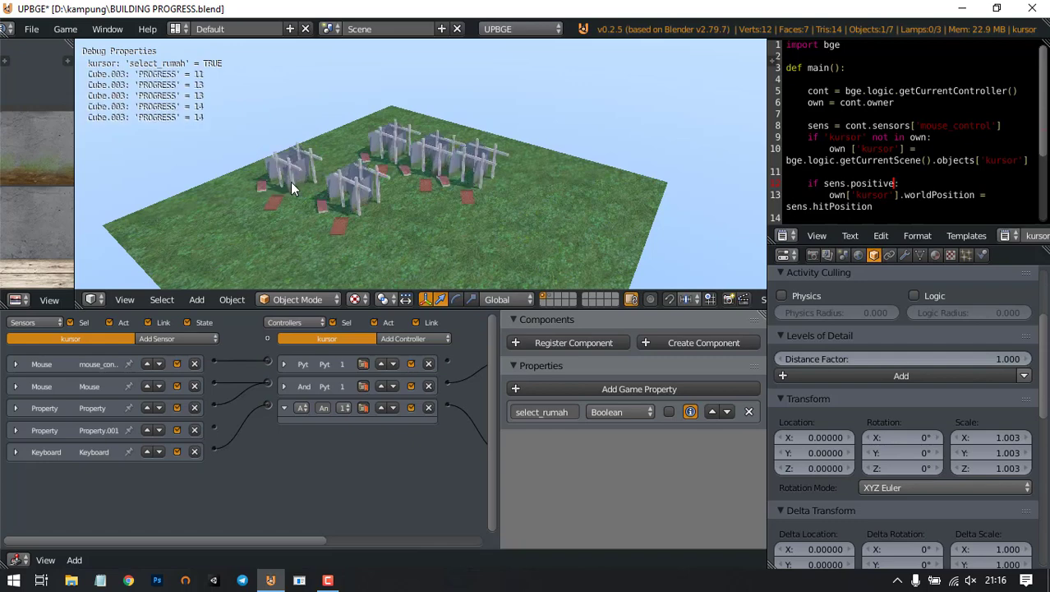
left_click(448, 205)
left_click(563, 215)
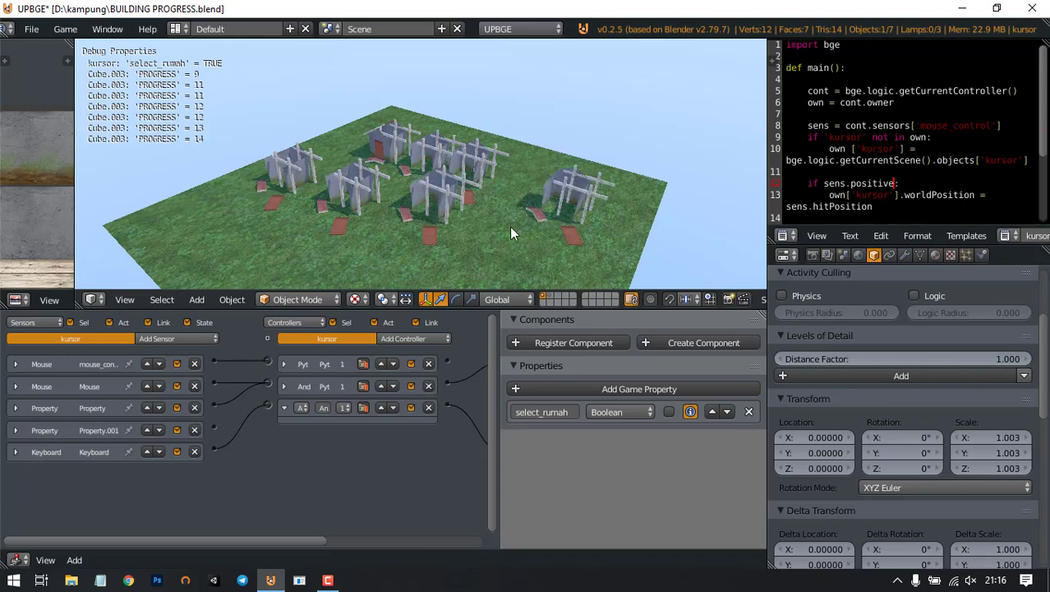
key("Escape")
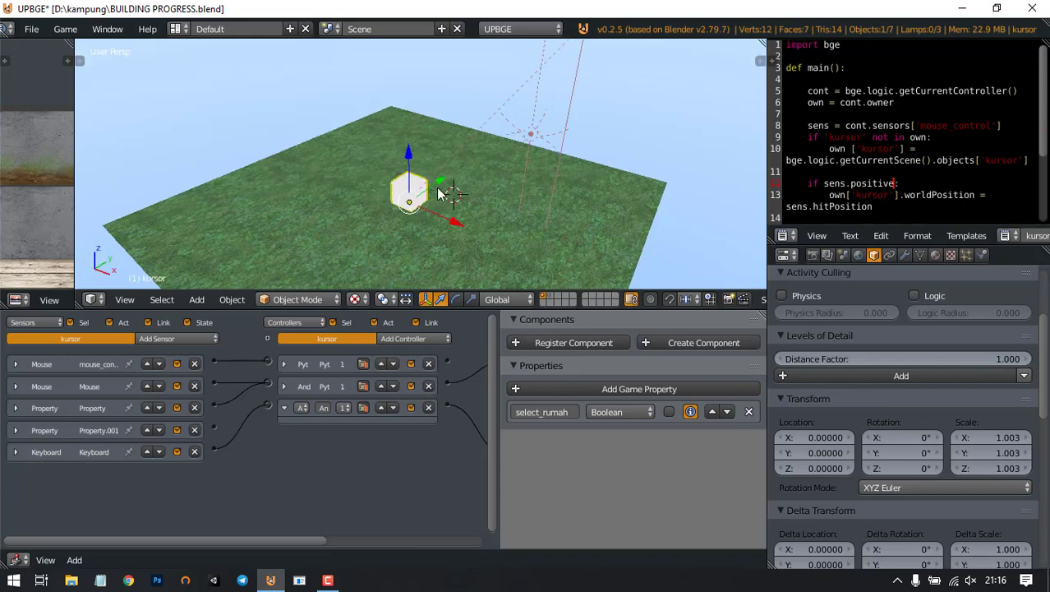
Step: Rerun the game to check select_rumah, enable it, place one house near the far corner of the grass, and stop the game
key("p")
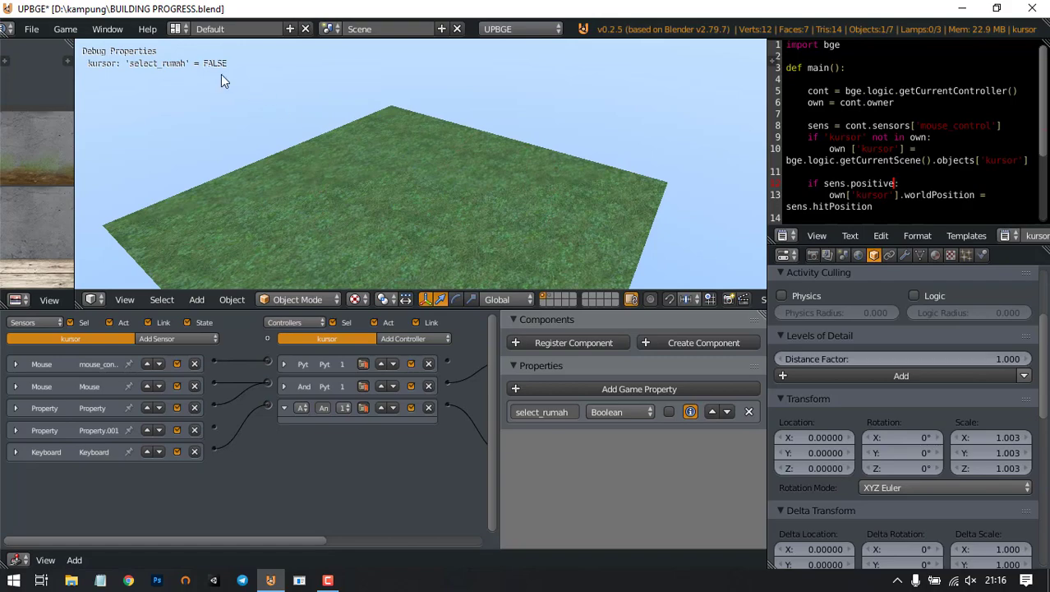
key("Escape")
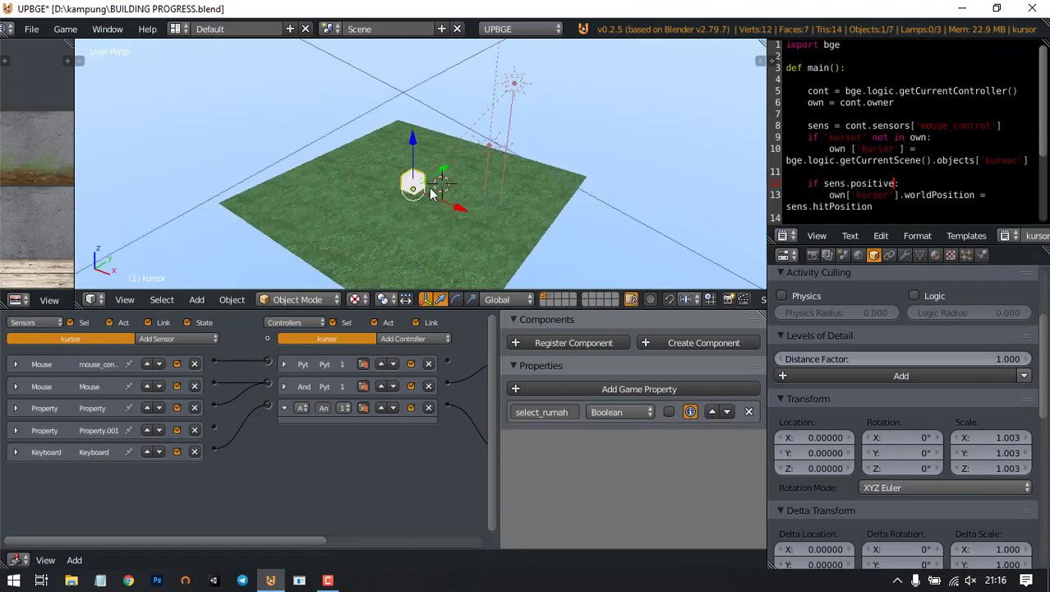
key("p")
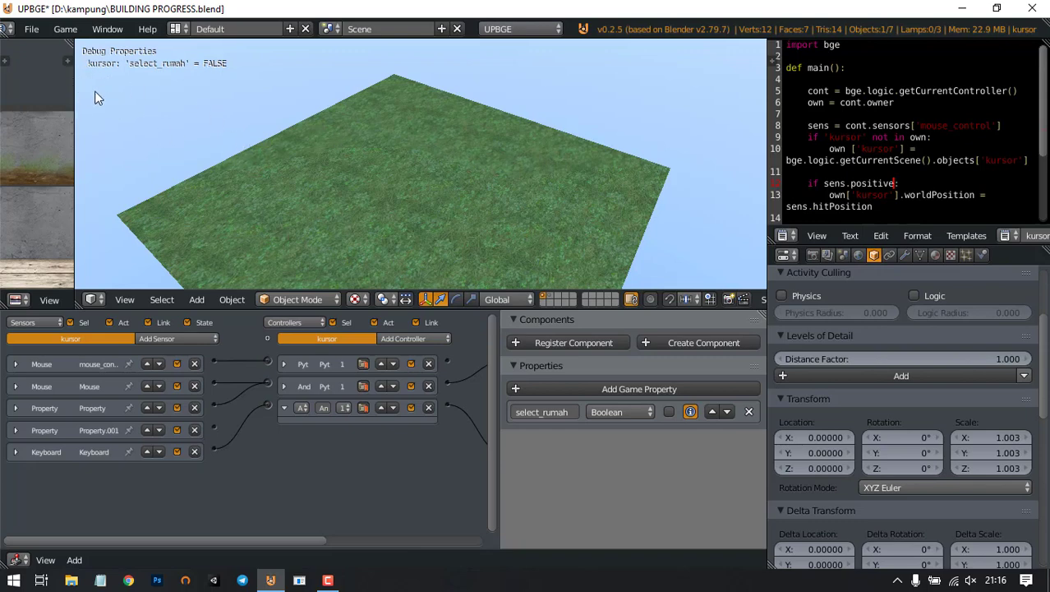
key("1")
left_click(409, 125)
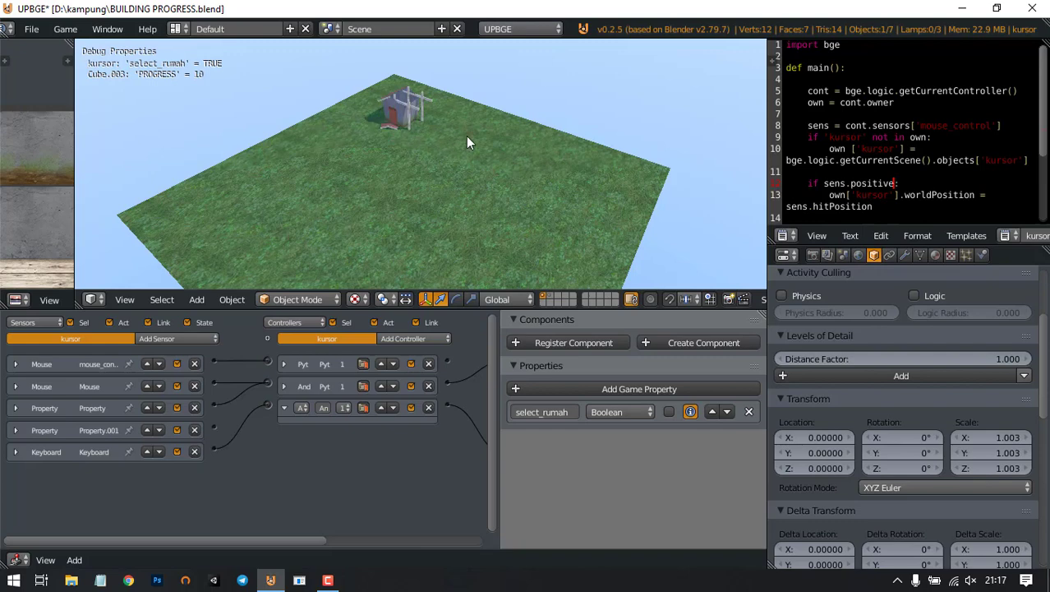
key("Escape")
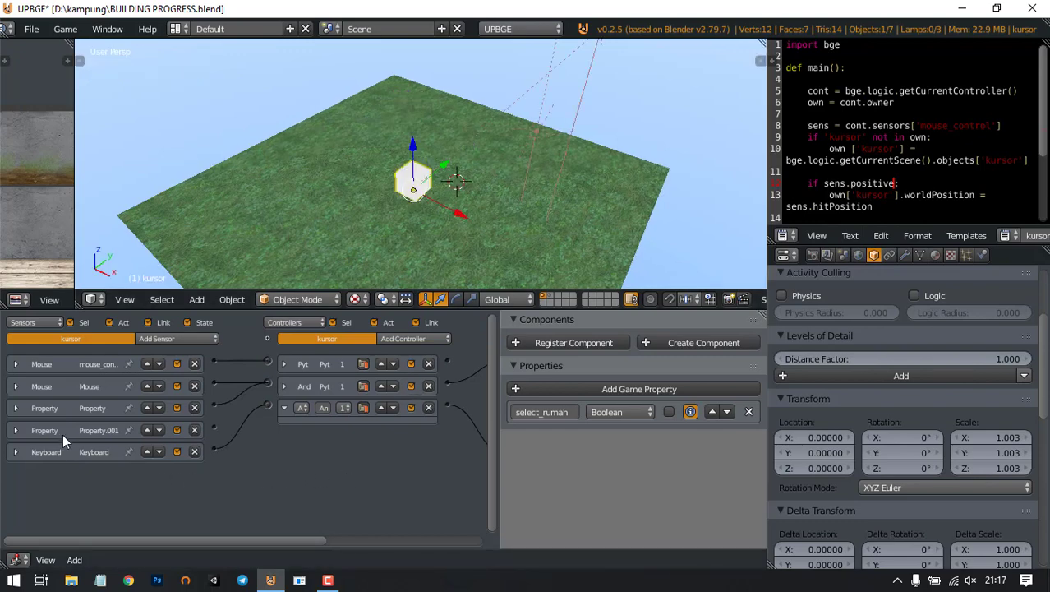
Step: Enlarge the logic area slightly, and review the unlinked Property sensor and the settings of the Keyboard sensor for key 1
left_click(16, 430)
left_click(16, 430)
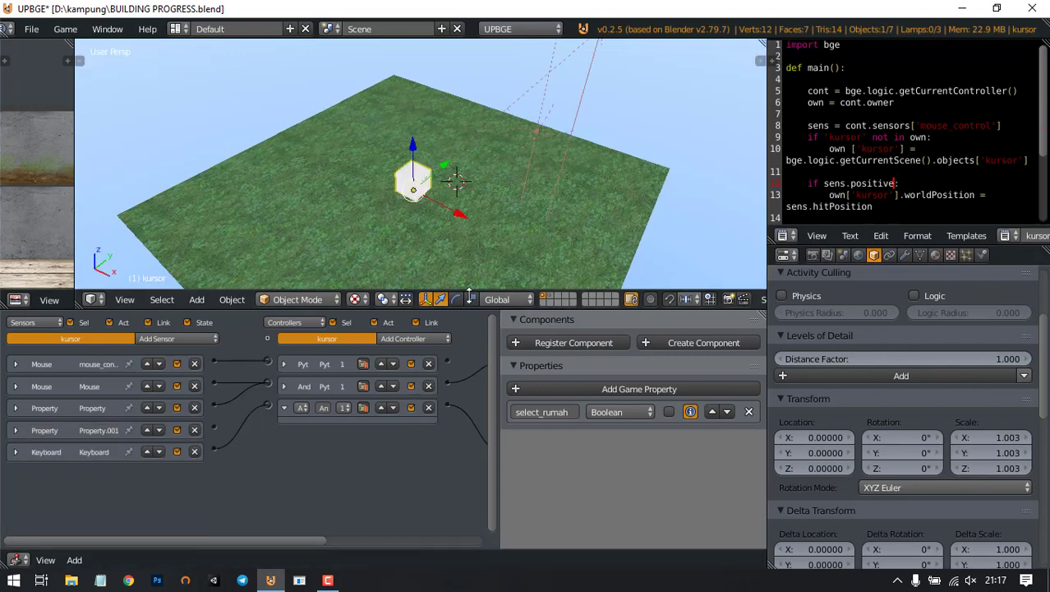
mouse_move(470, 296)
left_mouse_down()
mouse_move(470, 318)
mouse_move(470, 290)
left_mouse_up()
scroll(460, 185, "up", 1)
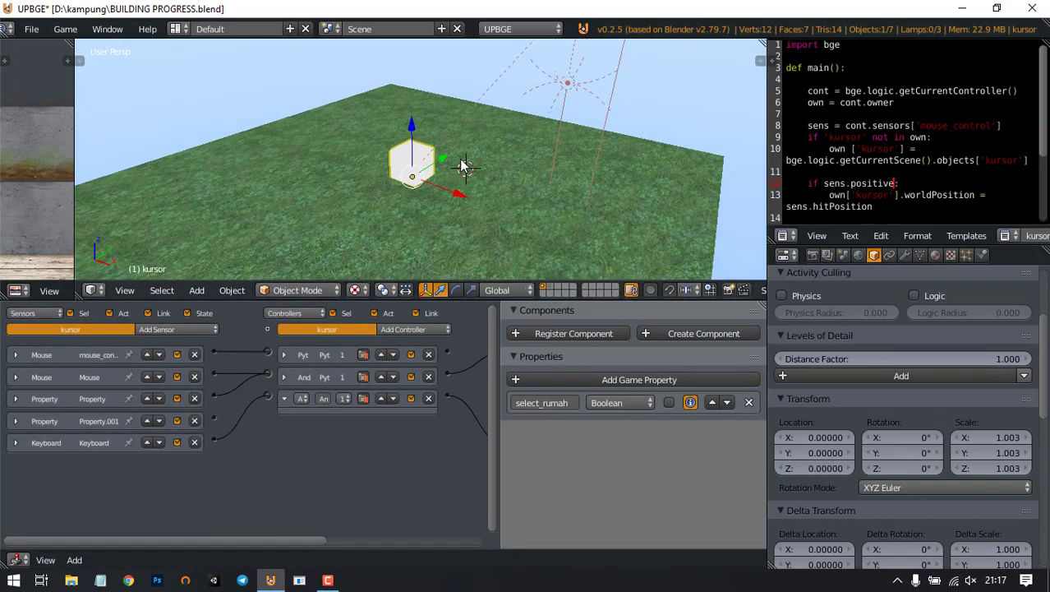
middle_click_drag(461, 160, 468, 164, "shift")
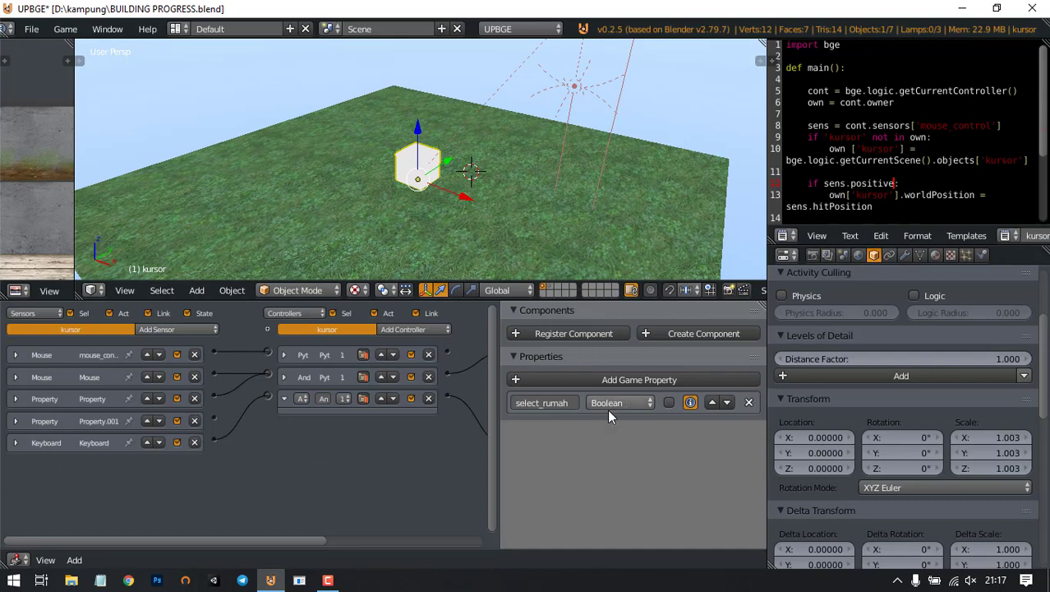
left_click(12, 443)
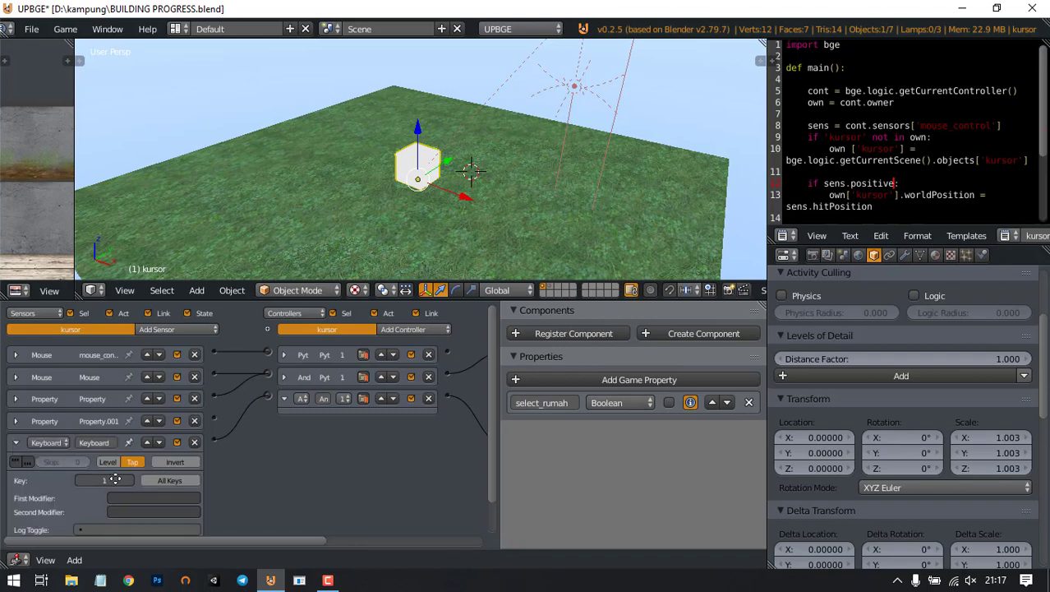
scroll(115, 479, "down", 1)
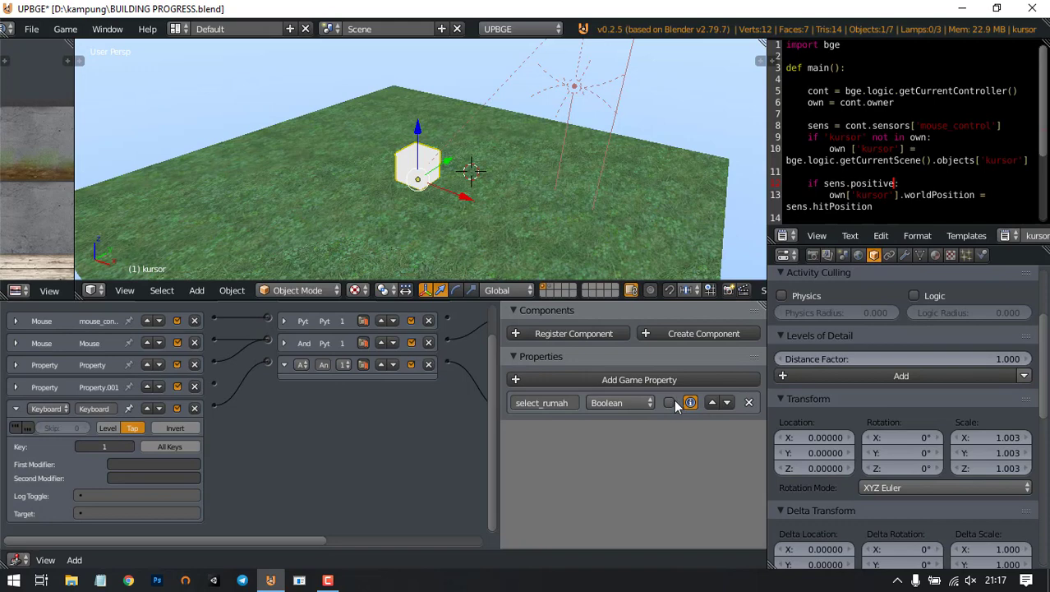
left_click(15, 409)
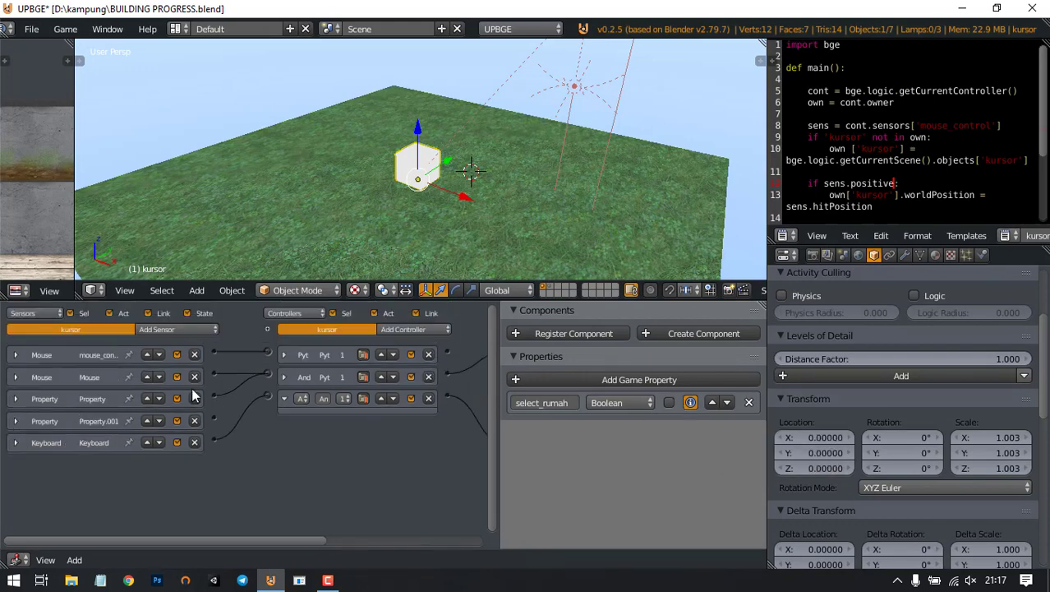
Step: Add a second Keyboard sensor to kursor, with key 2 and Tap enabled
left_click(175, 329)
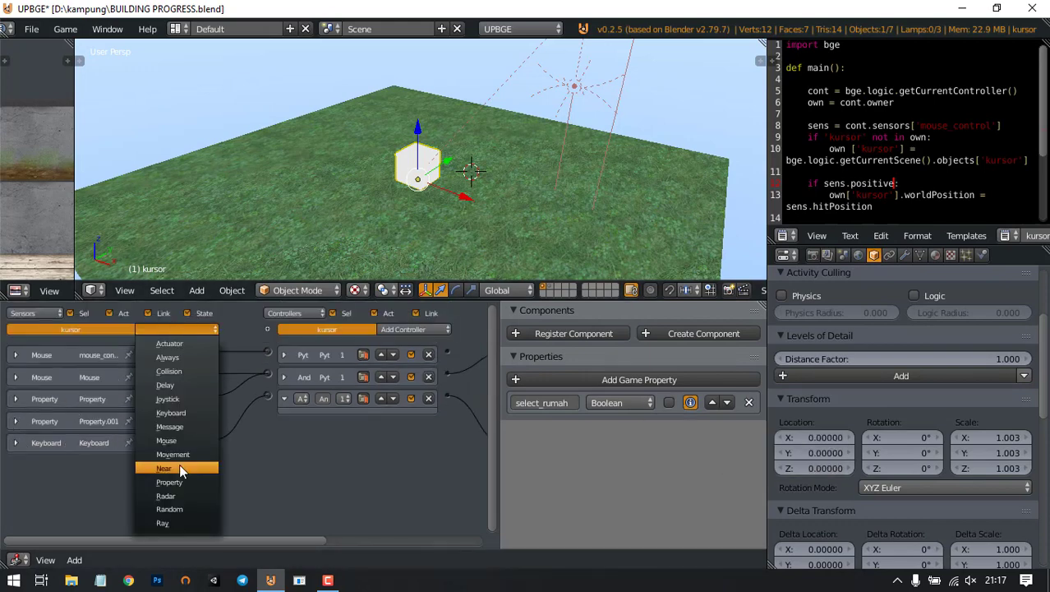
left_click(187, 412)
left_click(104, 503)
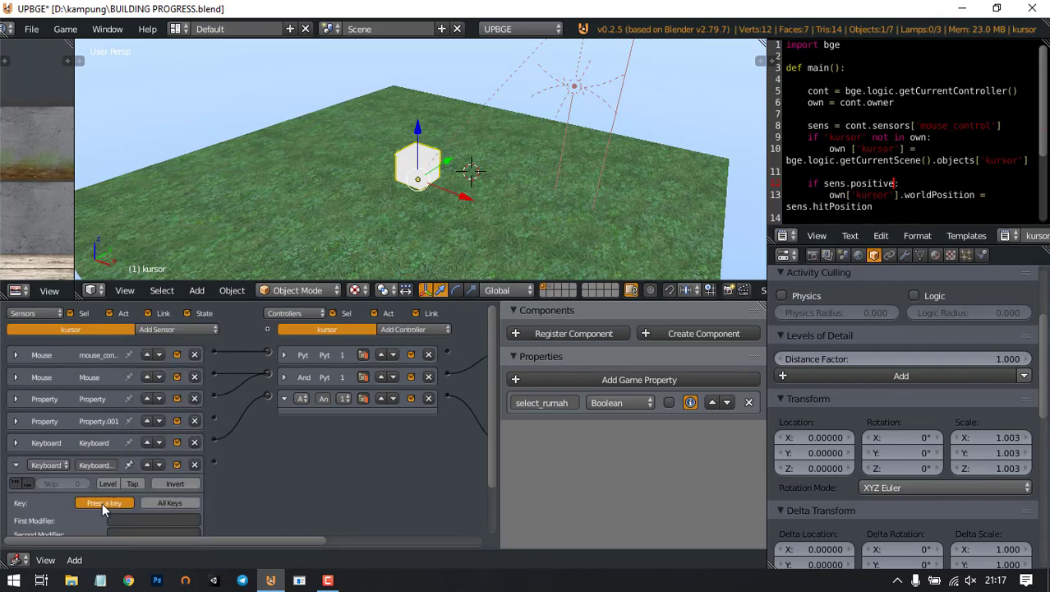
key("2")
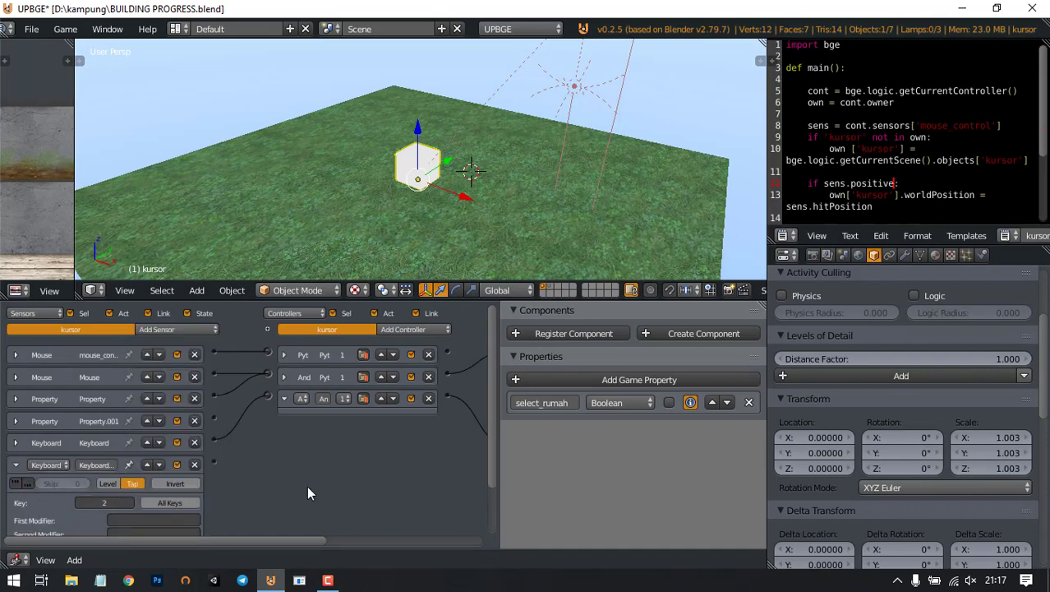
Step: Add a second Property actuator to kursor that assigns false to select_rumah
scroll(358, 450, "right", 3, "ctrl")
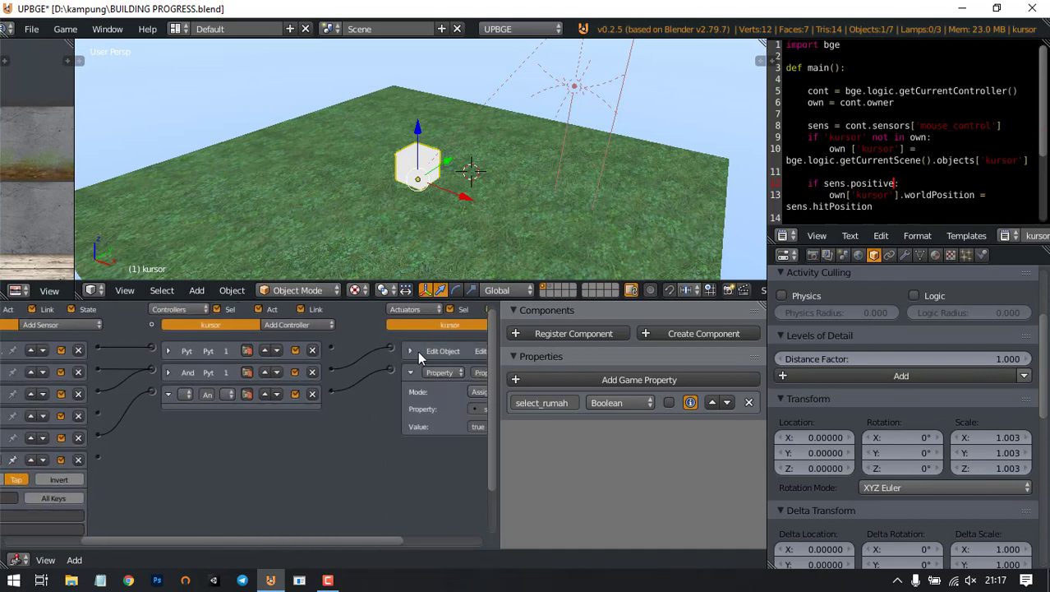
scroll(452, 341, "right", 3, "ctrl")
left_click(475, 330)
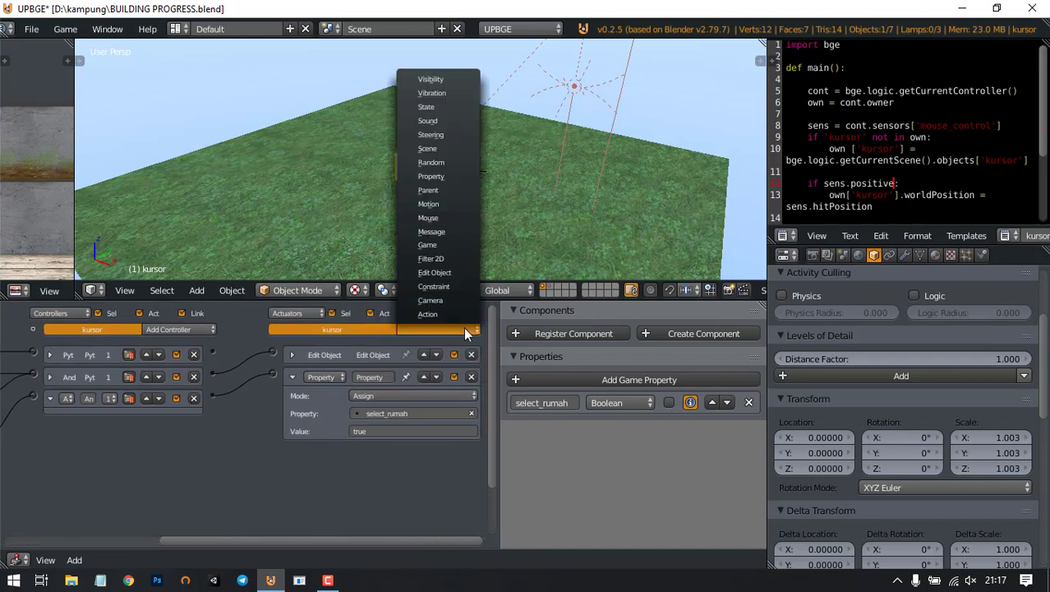
left_click(431, 176)
left_click(382, 489)
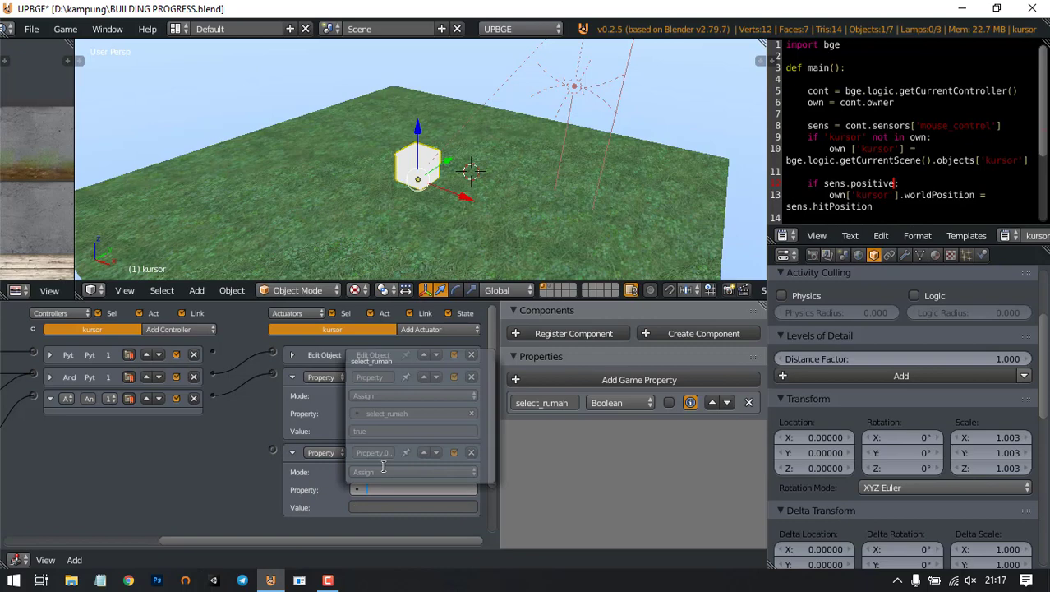
left_click(381, 362)
left_click(390, 507)
type("false")
key("Return")
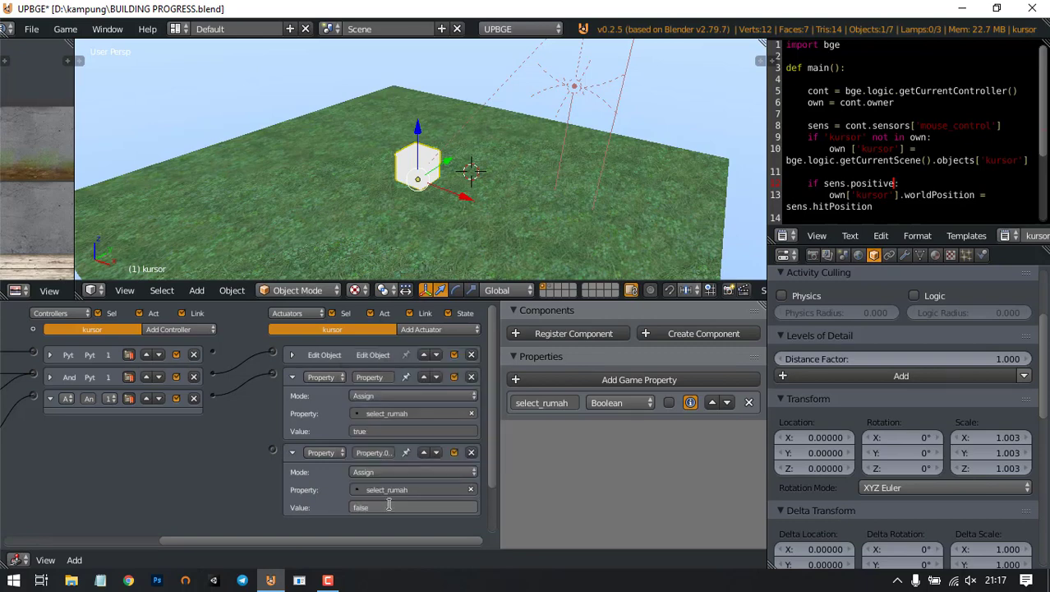
Step: Link the key 2 Keyboard sensor to the actuator assigning false, through a new And controller
middle_click_drag(154, 488, 323, 438)
left_click_drag(105, 427, 397, 414)
middle_click_drag(263, 470, 377, 460)
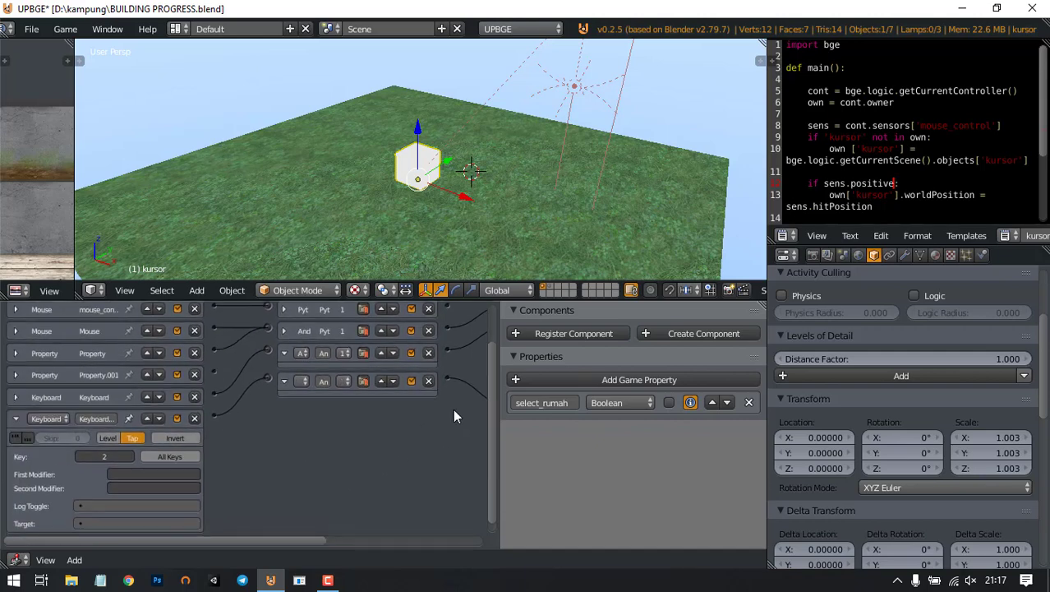
Step: Run the game, enable select_rumah, and place eight houses across the grass
left_click(513, 179)
scroll(512, 180, "down", 1)
left_click(500, 200)
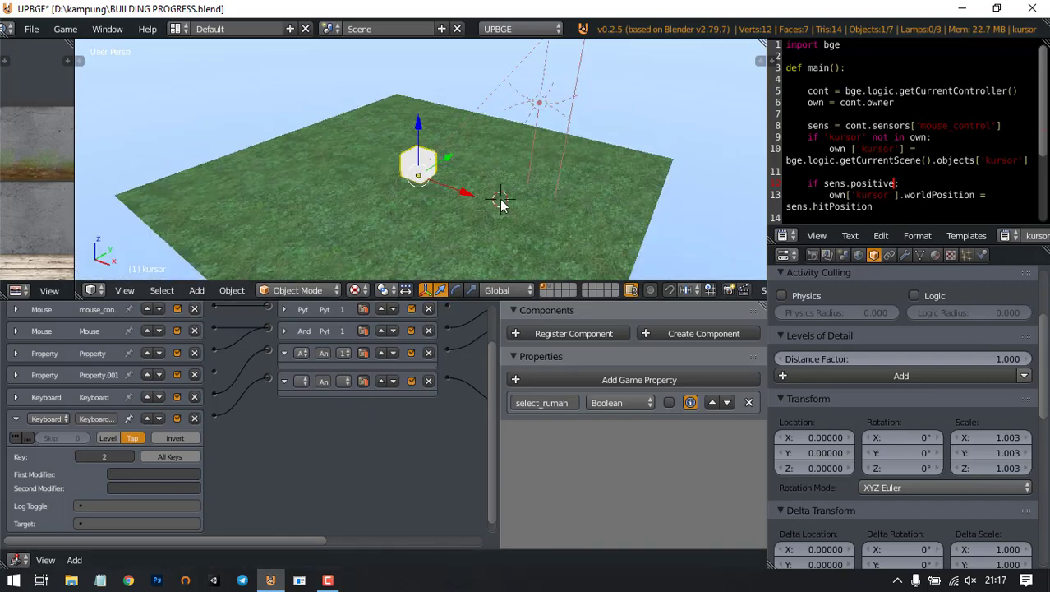
key("p")
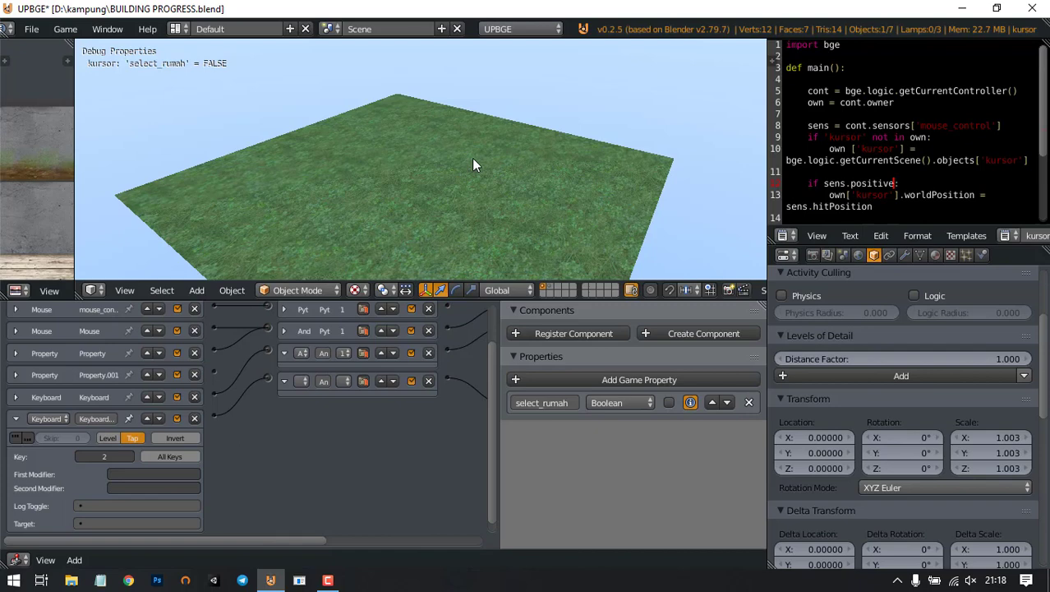
left_click(408, 120)
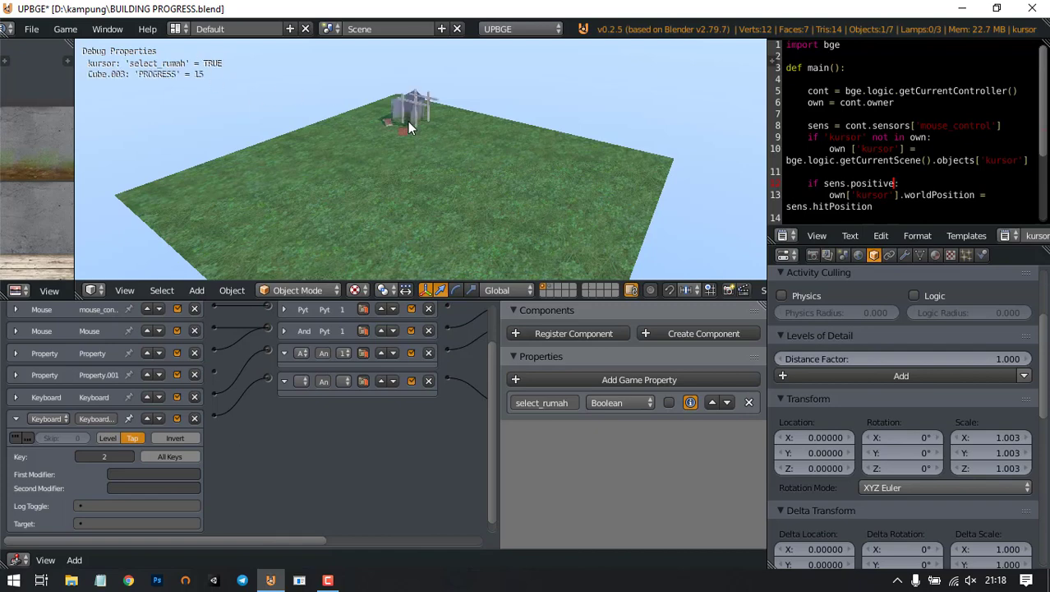
left_click(509, 145)
left_click(433, 181)
left_click(309, 144)
left_click(254, 232)
left_click(598, 212)
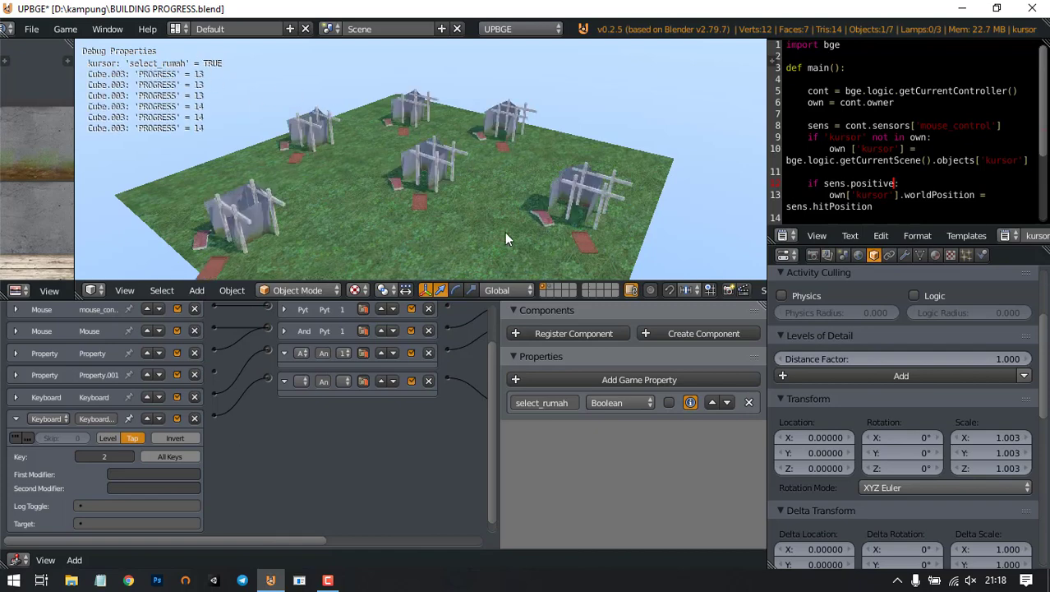
left_click(442, 239)
left_click(562, 146)
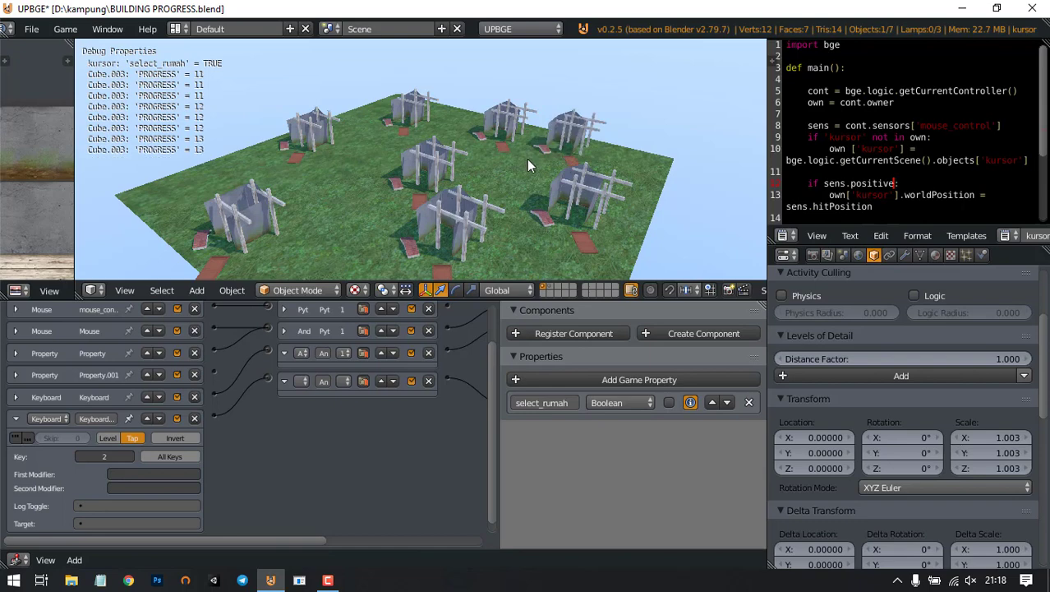
Step: Test disabling select_rumah, re-enable it to place three more houses, disable it again, and stop the game
key("2")
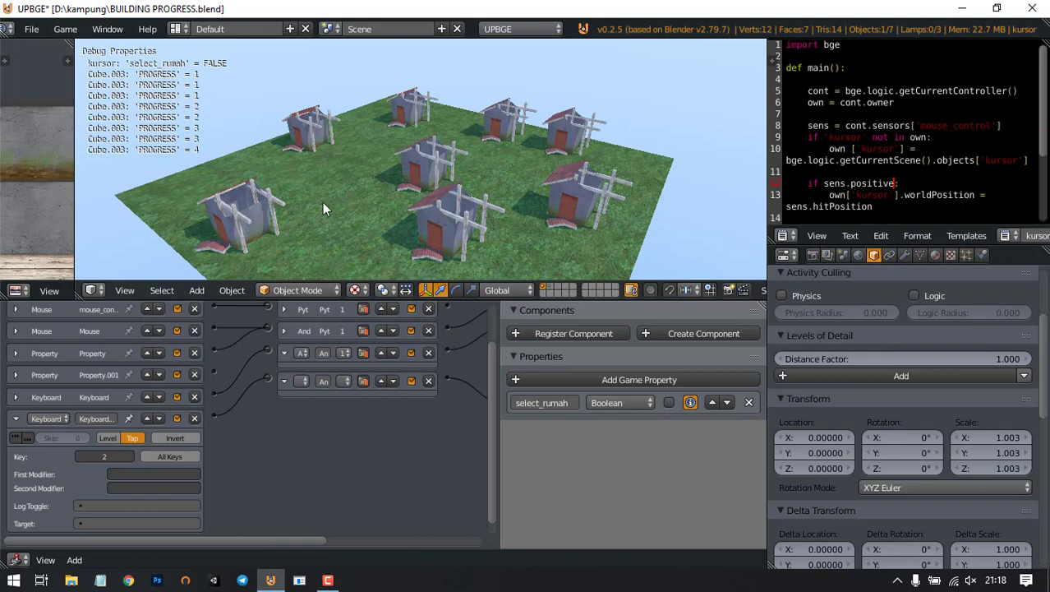
key("2")
left_click(322, 161)
left_click(239, 157)
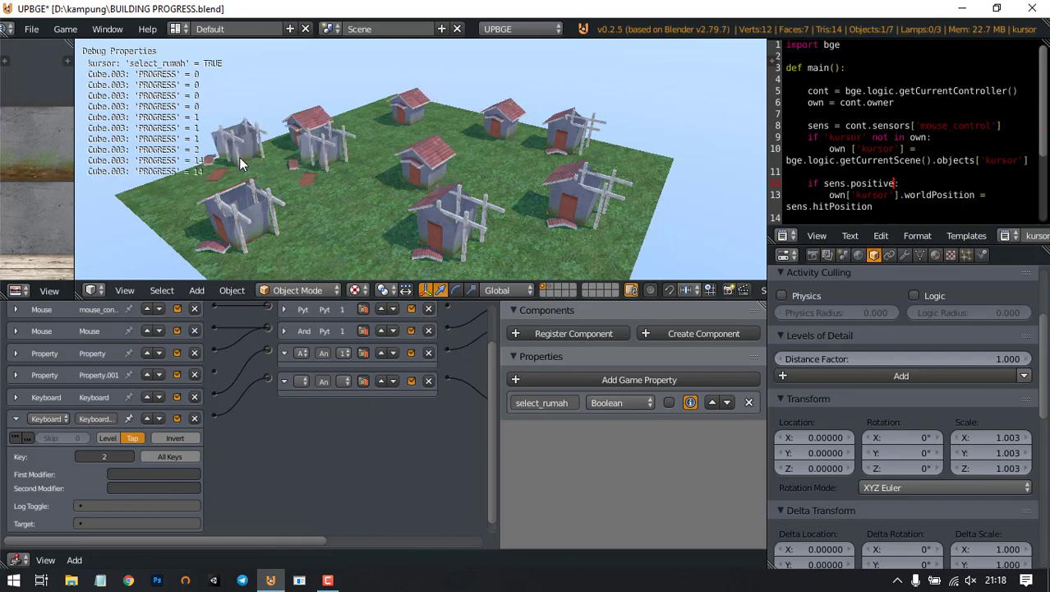
left_click(349, 202)
key("2")
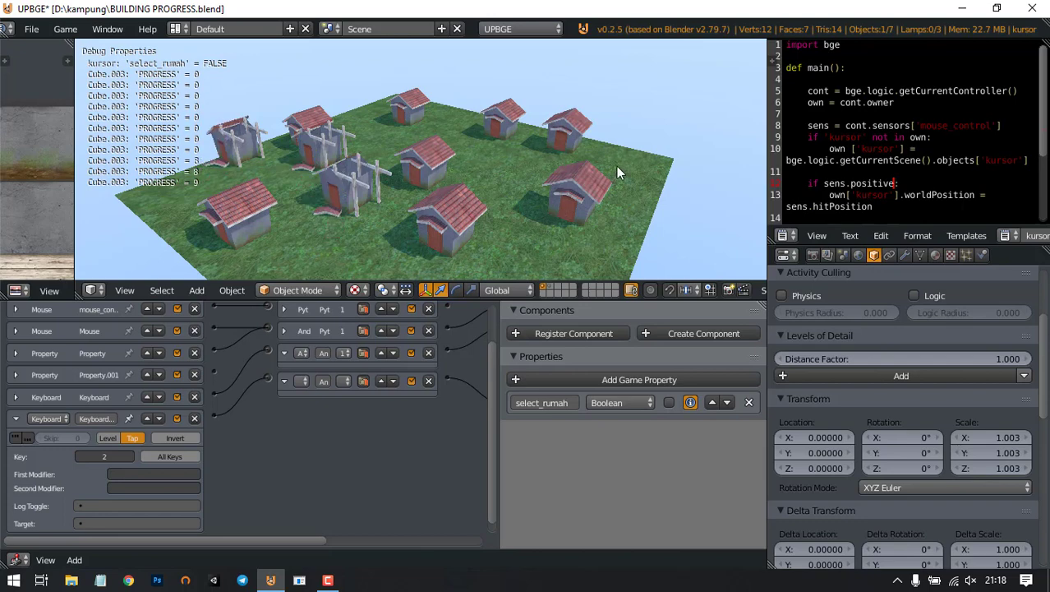
key("Escape")
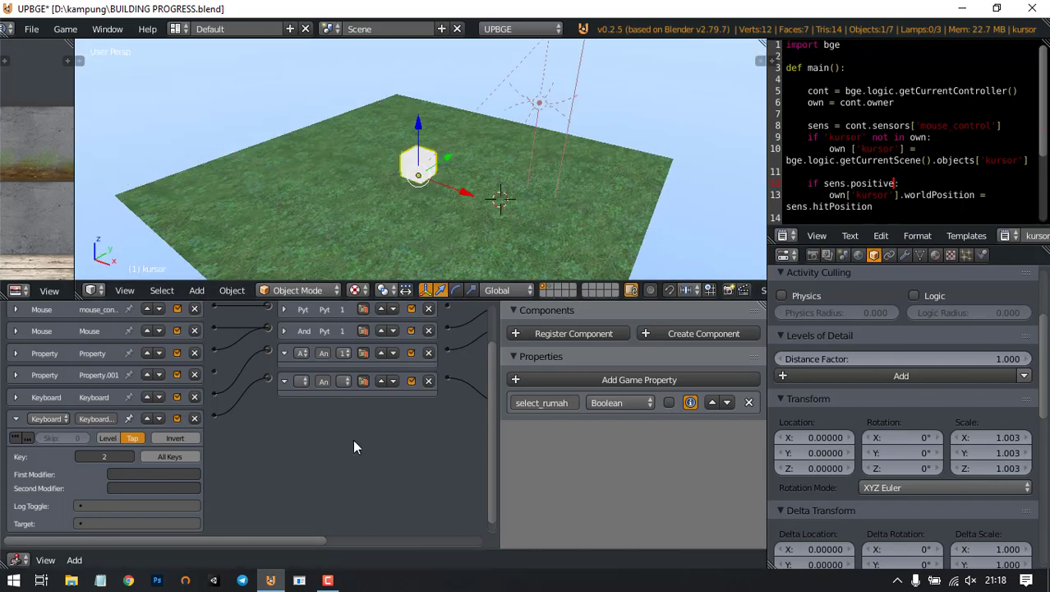
Step: Collapse the key 2 Keyboard sensor, and move the select_rumah equals false Property sensor to the end of the sensor list
left_click(15, 420)
left_click(16, 421)
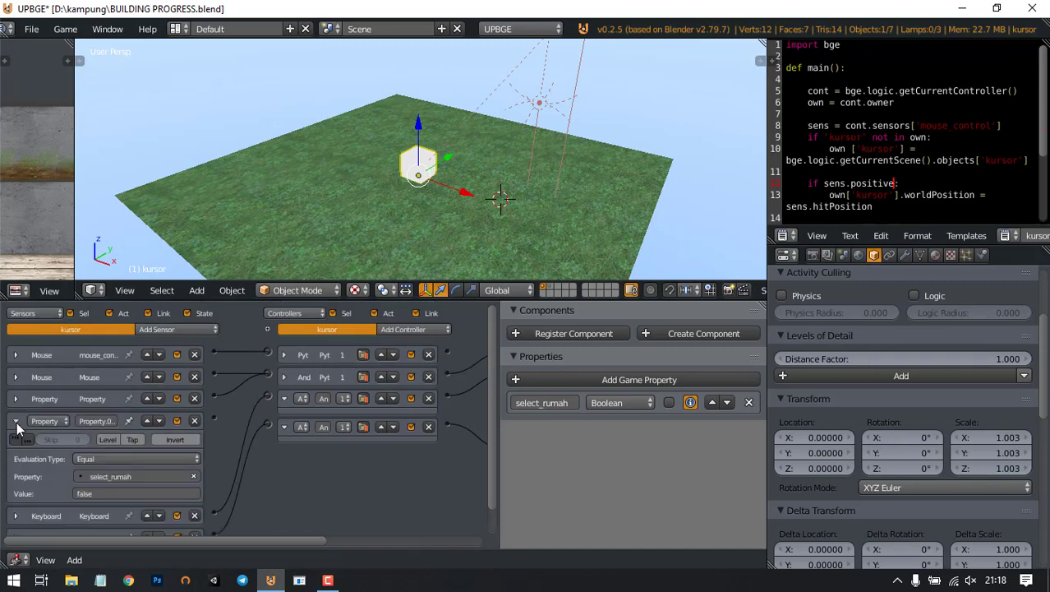
left_click(16, 422)
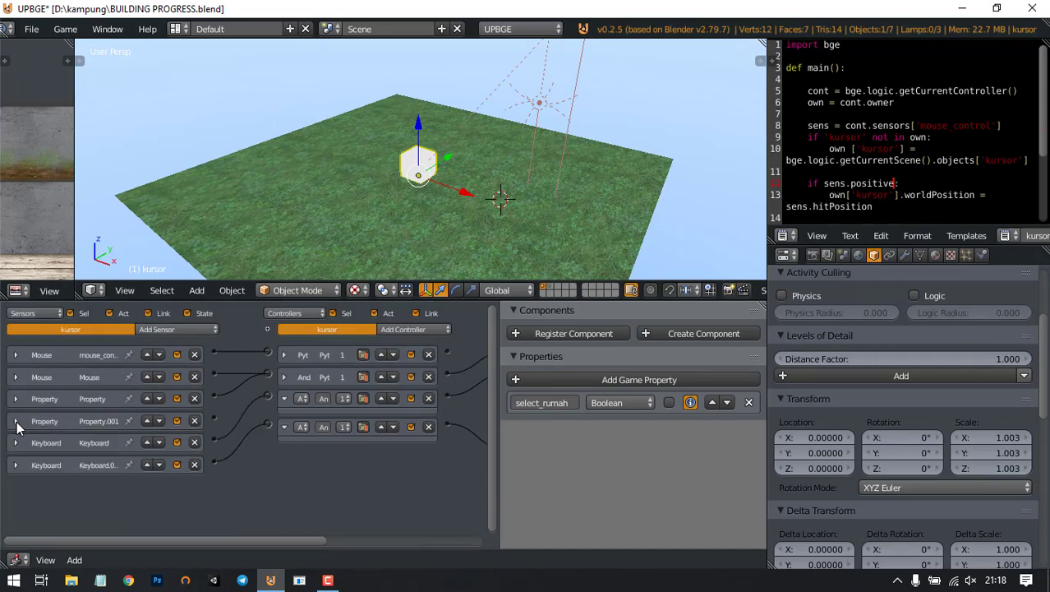
left_click(159, 421)
left_click(161, 442)
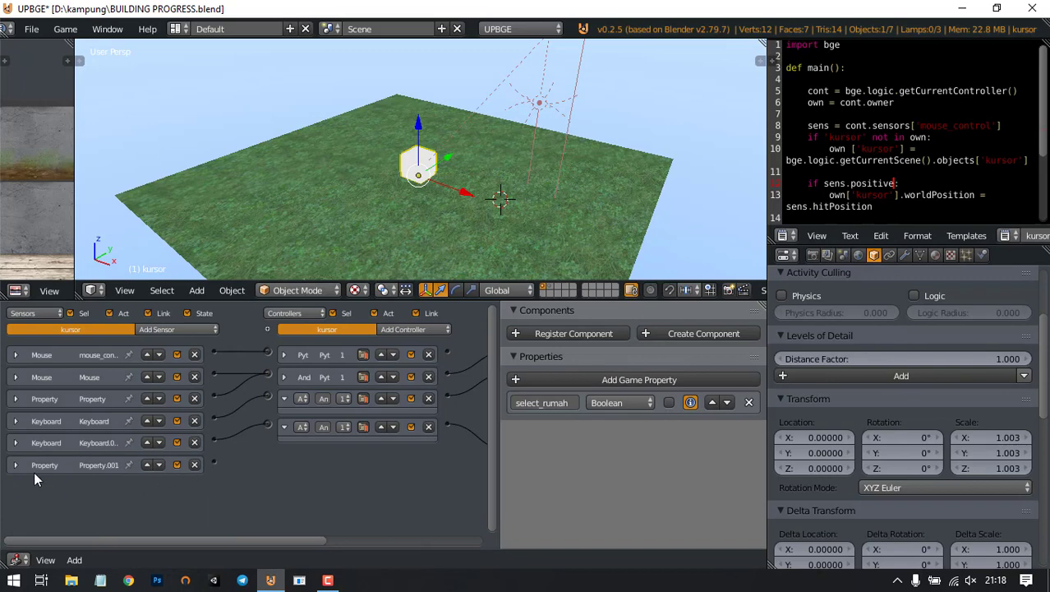
Step: Save the project over BUILDING PROGRESS.blend, and display the second layer with the house models alongside the first
key("ctrl+s")
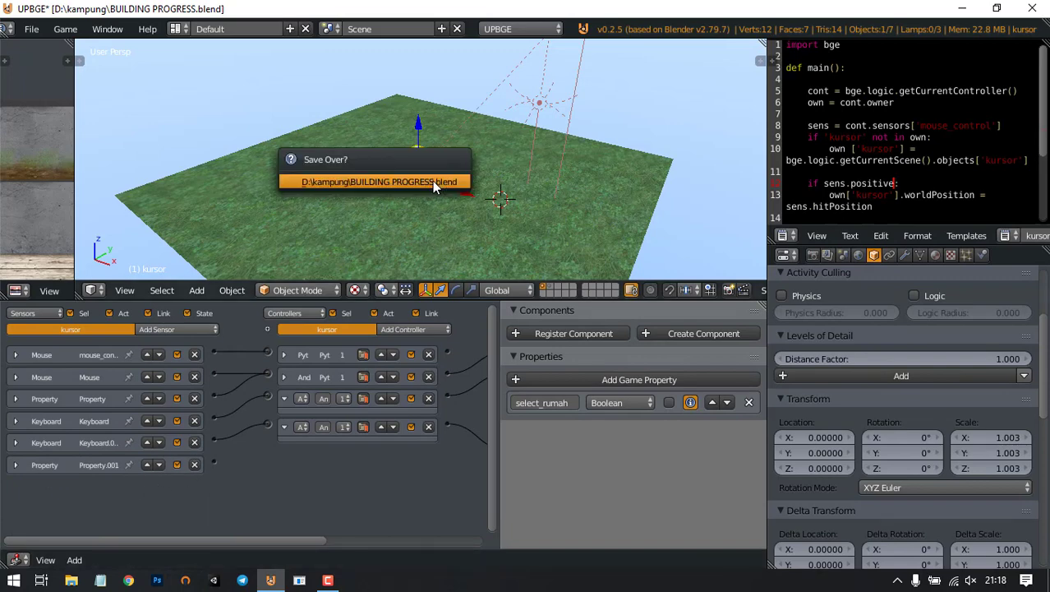
left_click(432, 181)
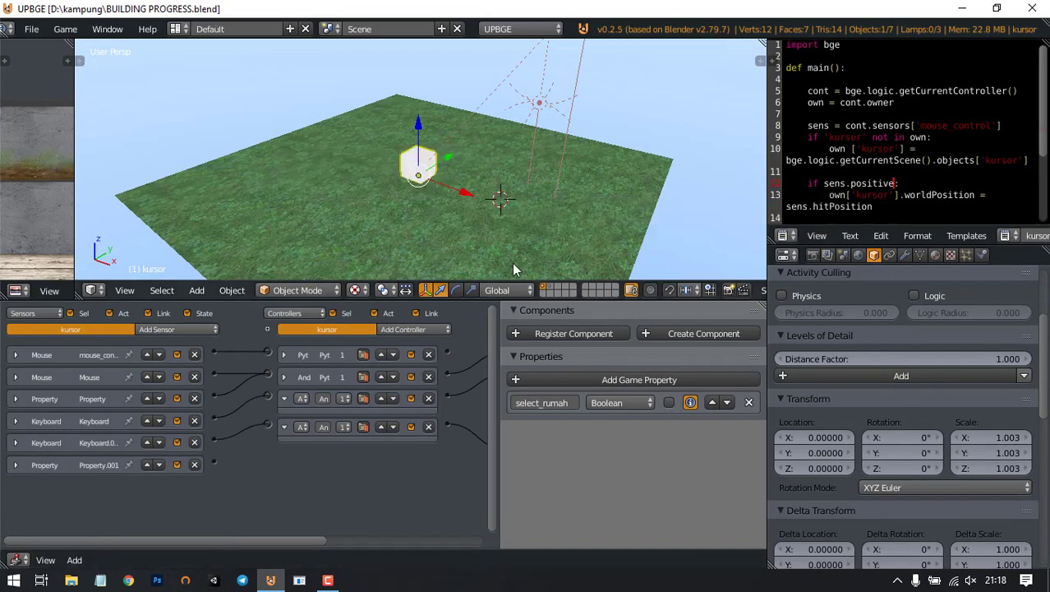
left_click(550, 287, "shift")
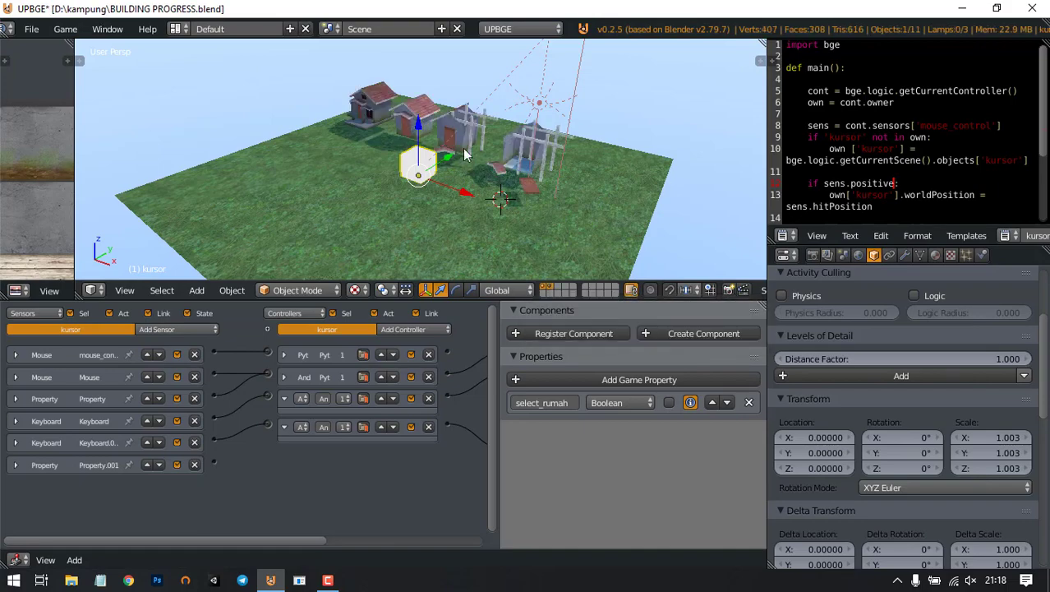
Step: Examine the row of house models on the grass up close, selecting the plain roofed house
middle_click_drag(391, 148, 432, 181)
middle_click_drag(501, 168, 540, 220, "shift")
scroll(540, 220, "up", 3)
scroll(541, 220, "up", 2)
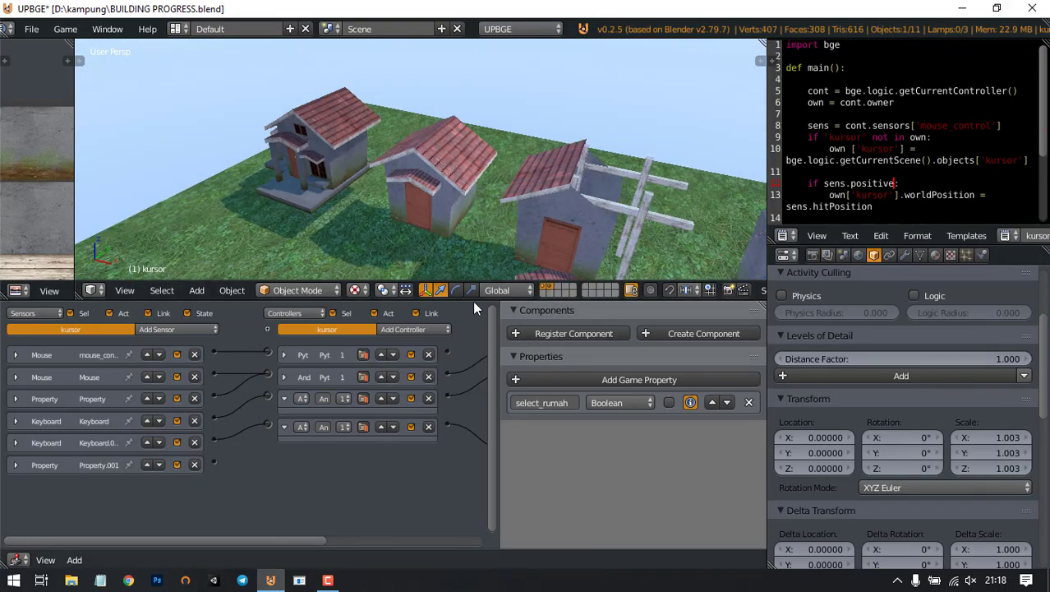
left_click_drag(473, 299, 472, 491)
middle_click_drag(465, 429, 489, 312)
right_click(481, 283)
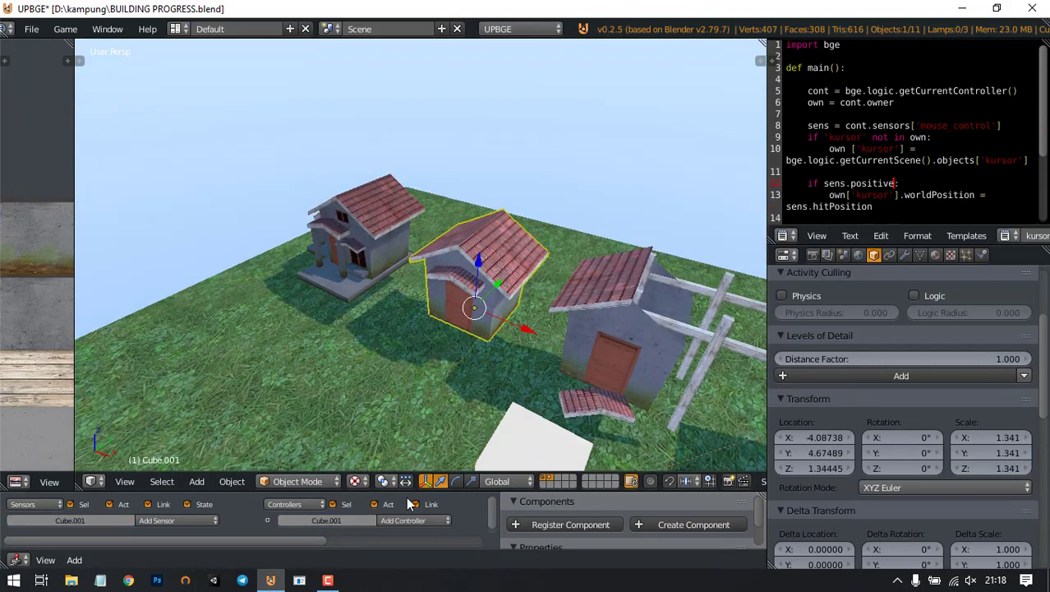
left_click_drag(409, 475, 410, 339)
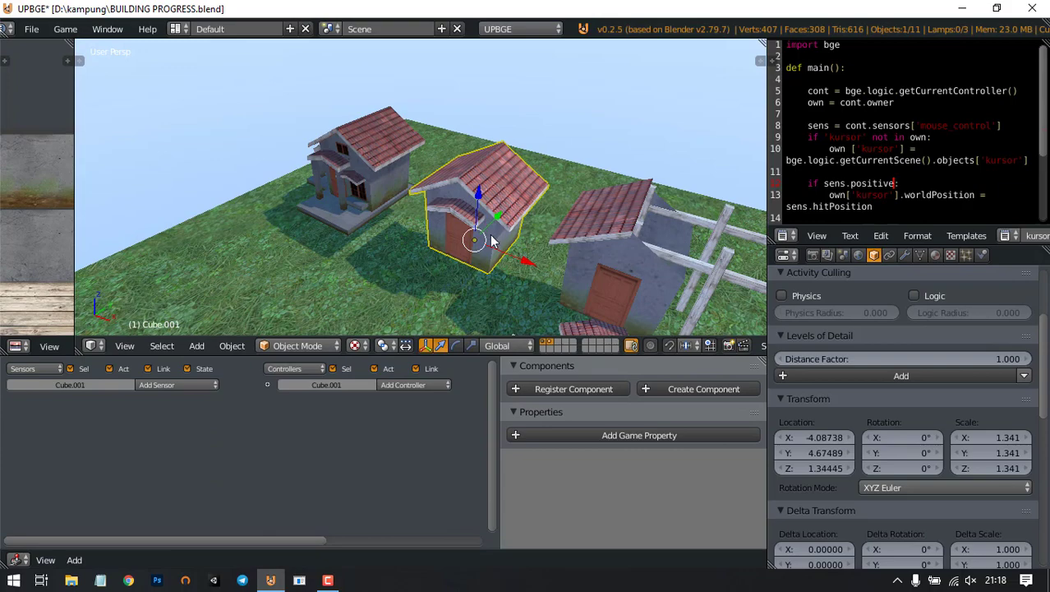
scroll(378, 212, "down", 6)
scroll(461, 197, "up", 1)
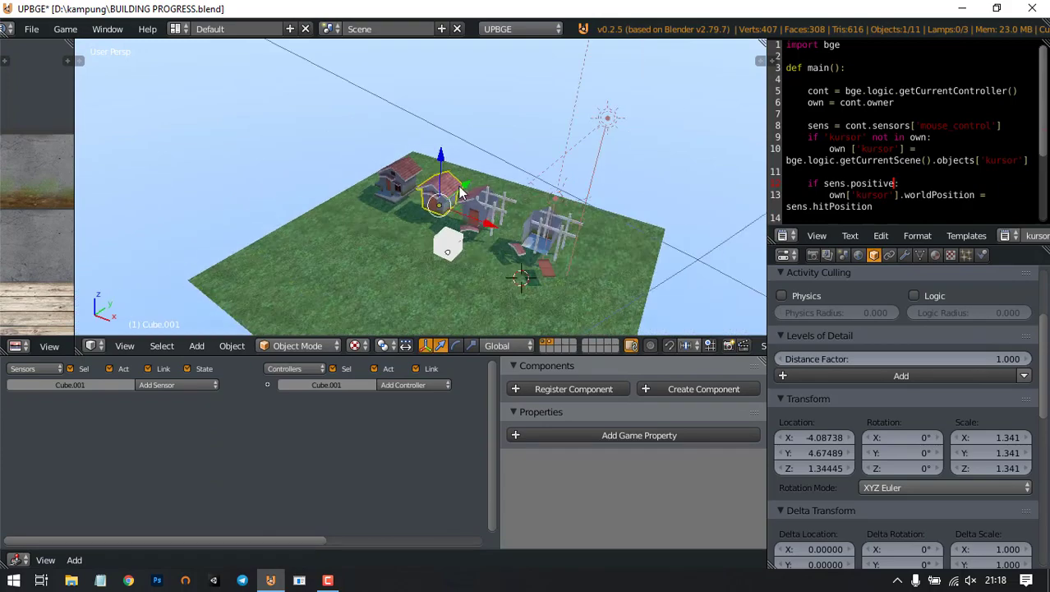
scroll(444, 197, "up", 2)
scroll(443, 198, "up", 2)
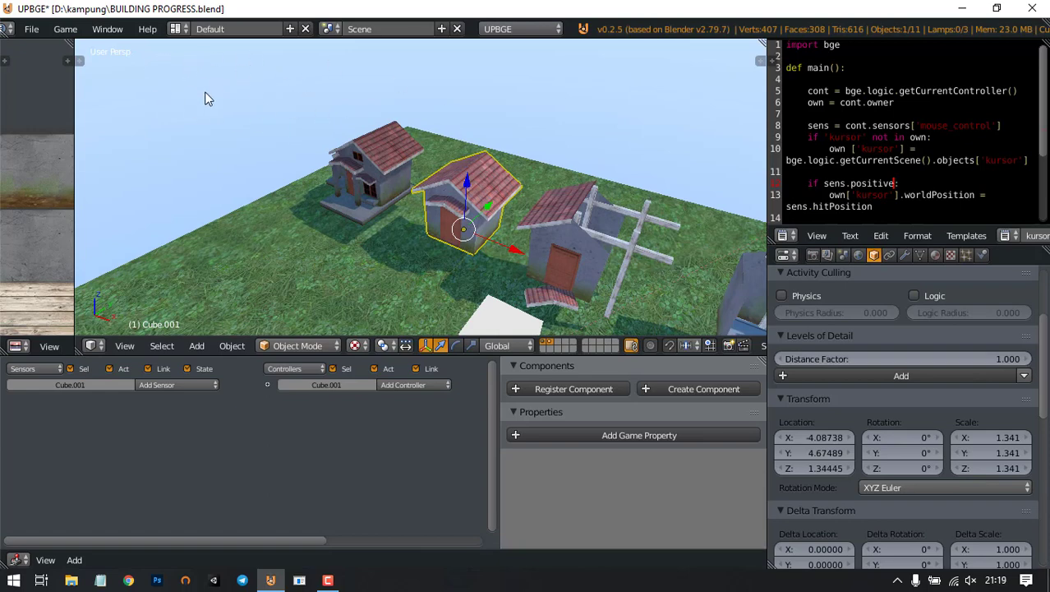
Step: Compare the porch house with the neighbouring plain roofed house, selecting each in turn
right_click(355, 190)
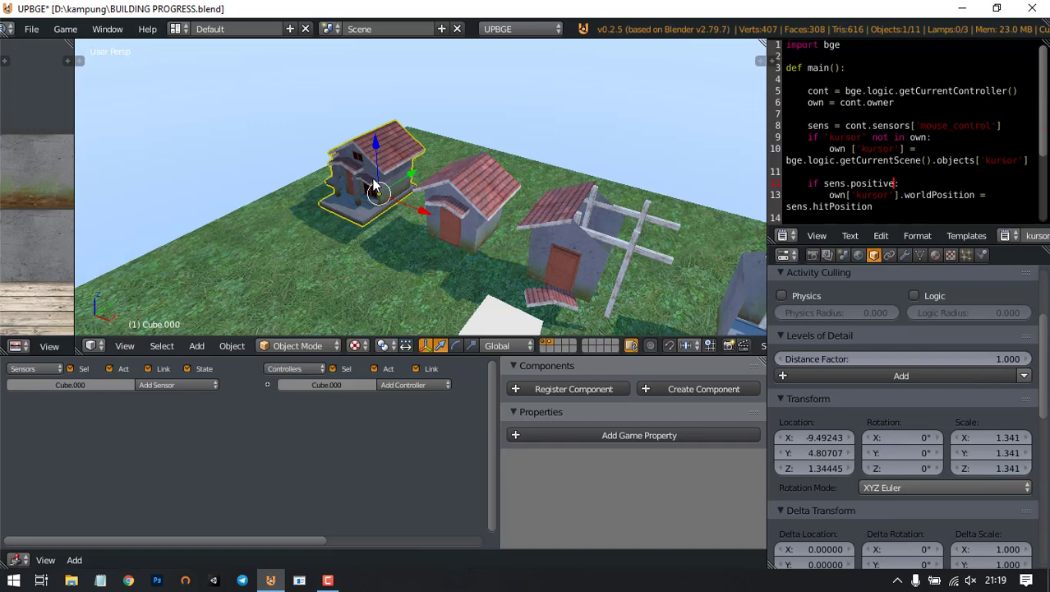
right_click(465, 212)
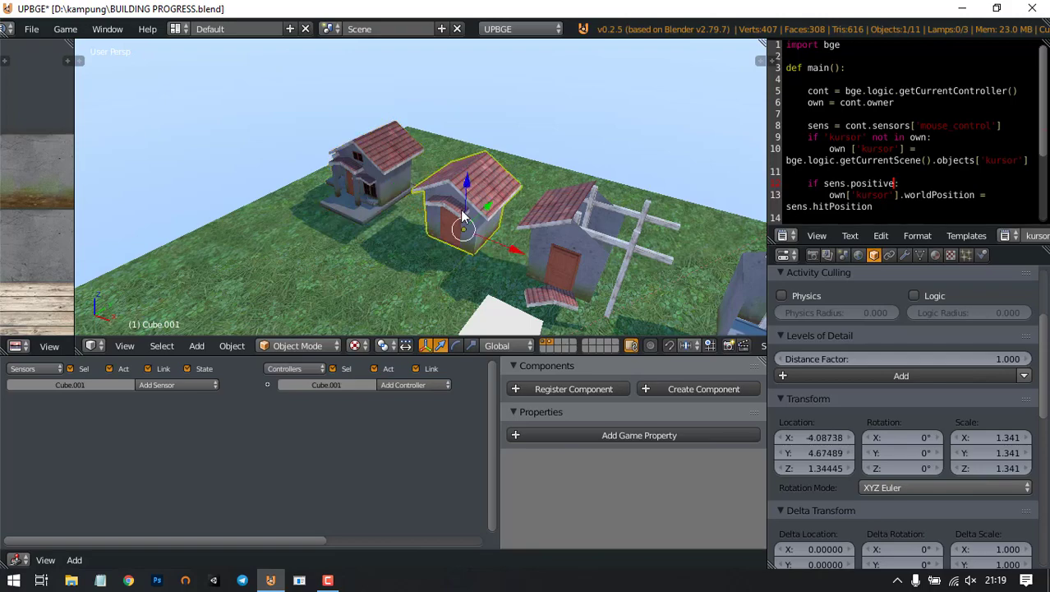
middle_click_drag(481, 212, 195, 133)
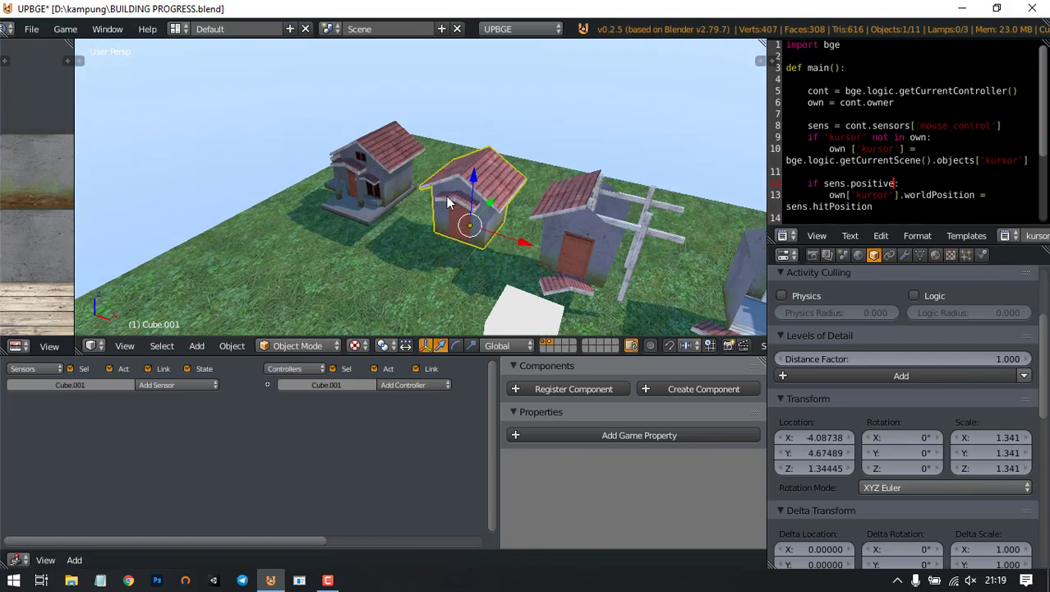
right_click(365, 181)
middle_click_drag(332, 197, 426, 180)
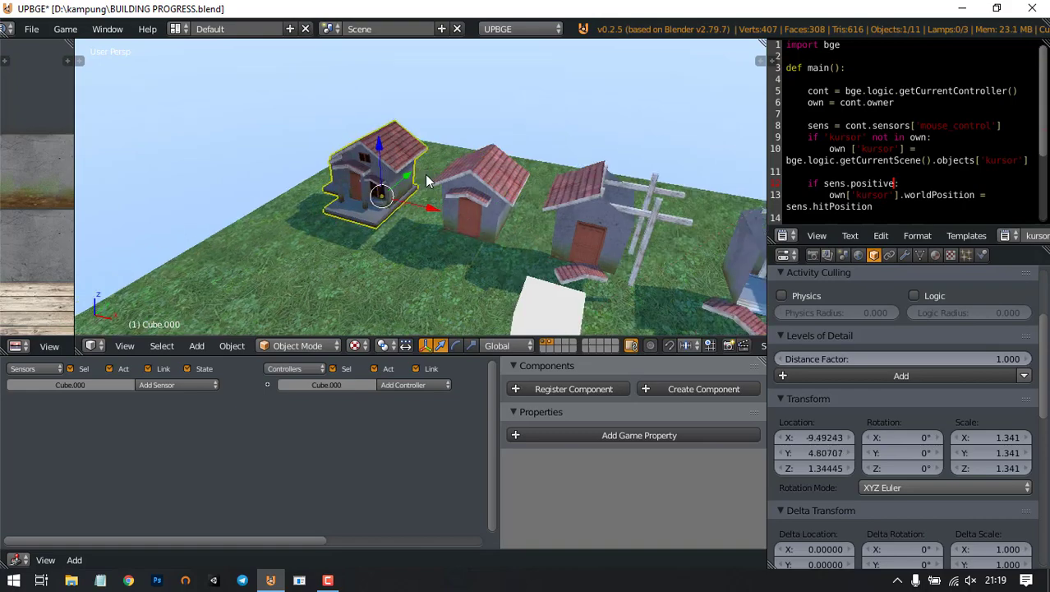
scroll(426, 182, "up", 4)
right_click(568, 198)
scroll(584, 197, "up", 2)
scroll(585, 198, "down", 5)
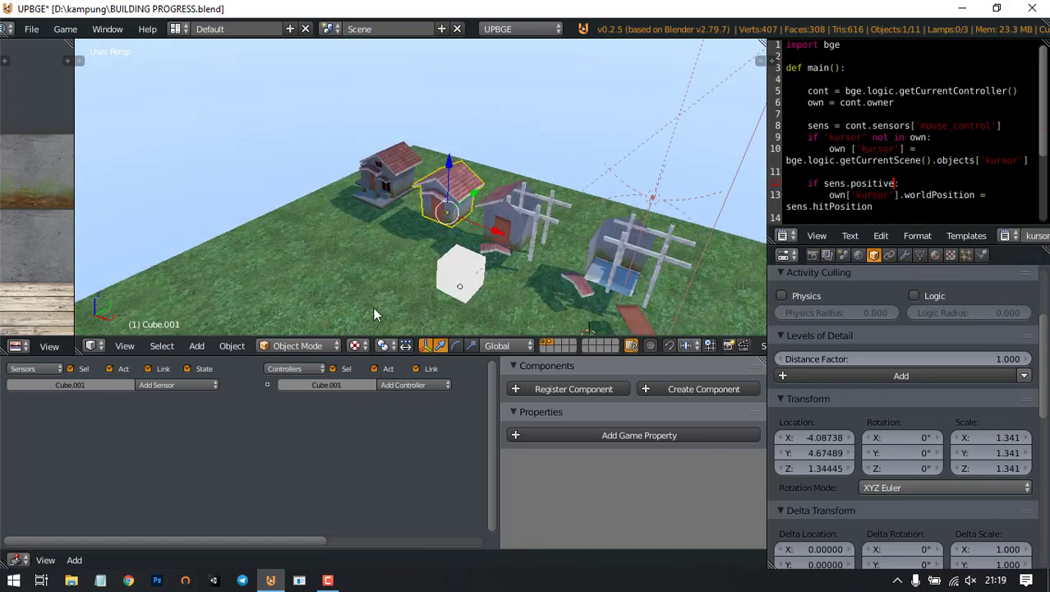
scroll(464, 197, "up", 2)
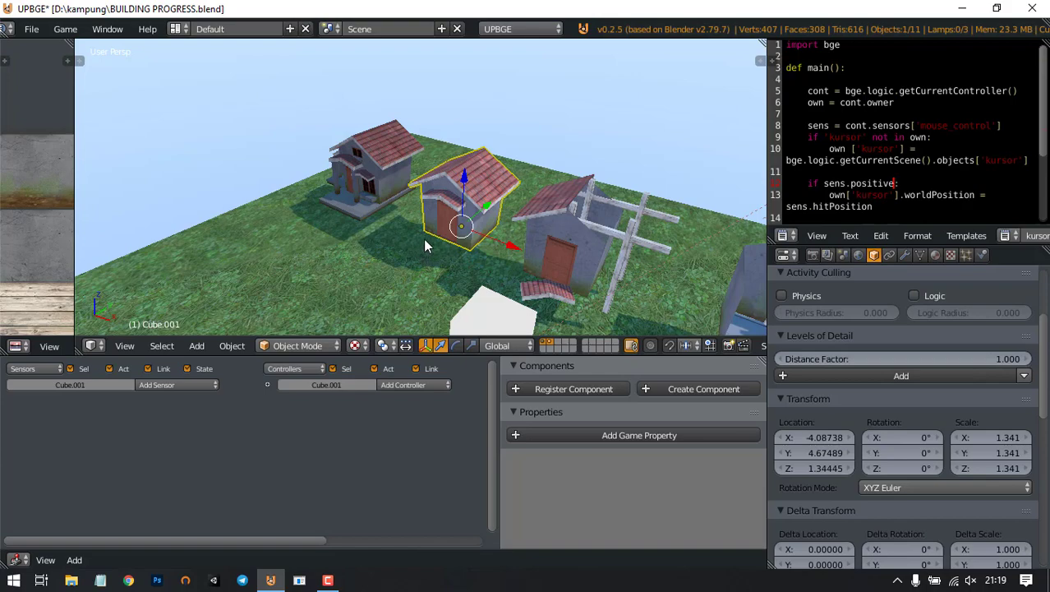
scroll(425, 245, "down", 2)
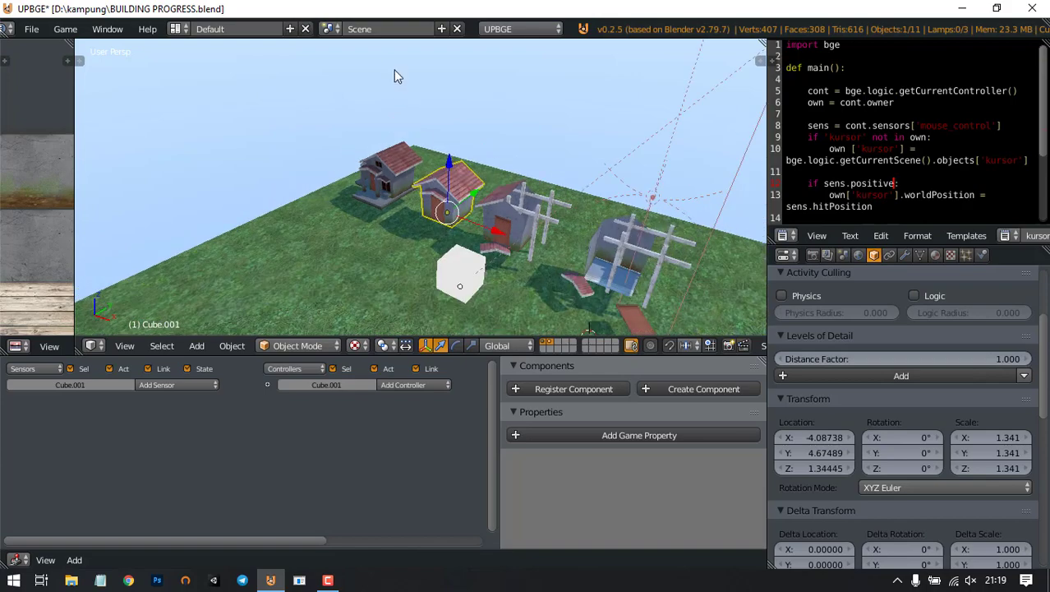
Step: Create a new scene with Copy Settings, and add a camera to it with its rotation cleared
left_click(441, 30)
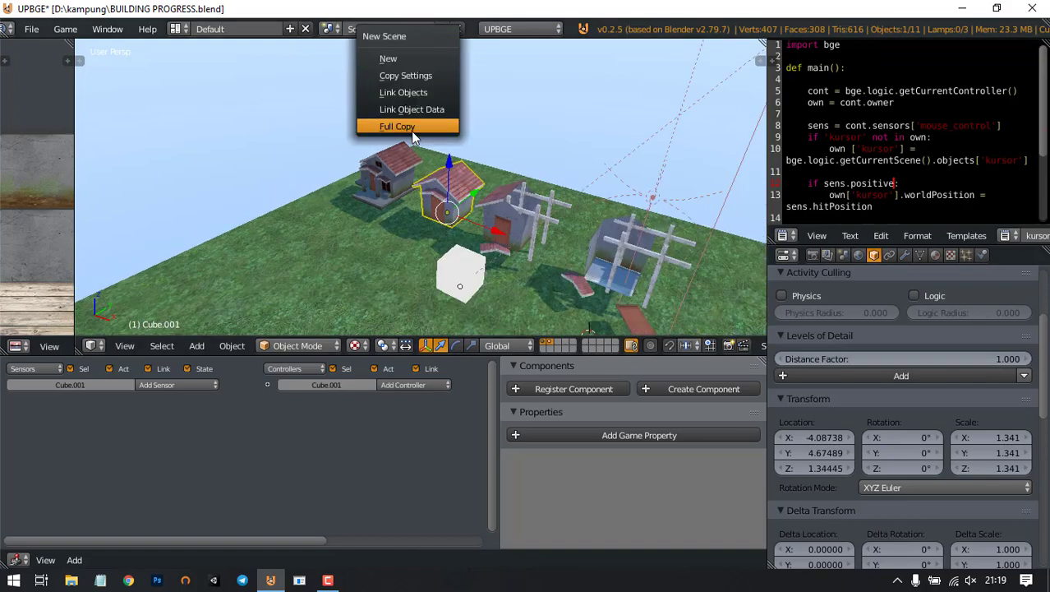
left_click(425, 76)
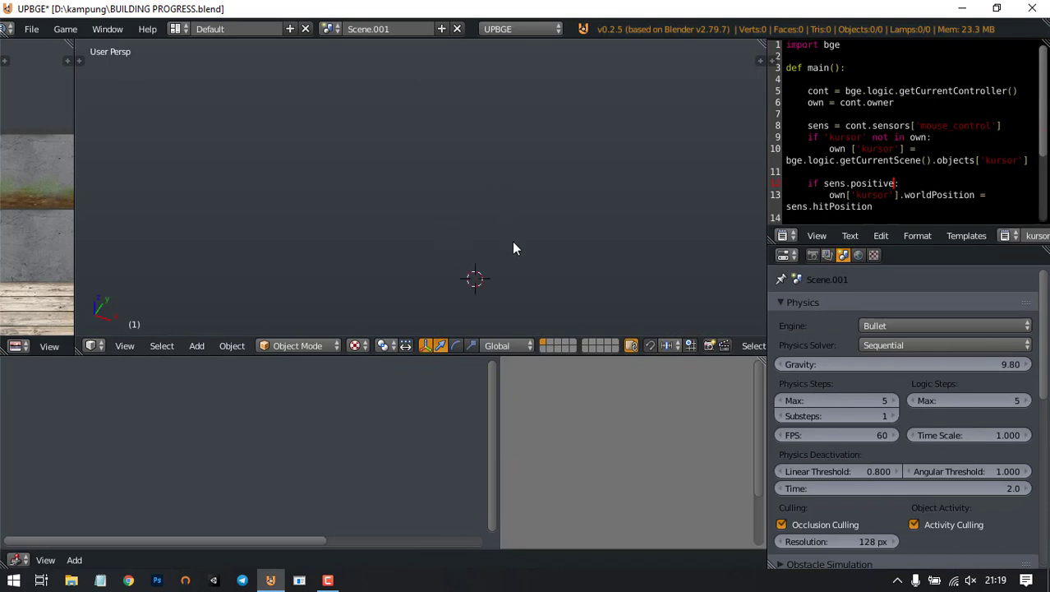
left_click(402, 186)
key("shift+a")
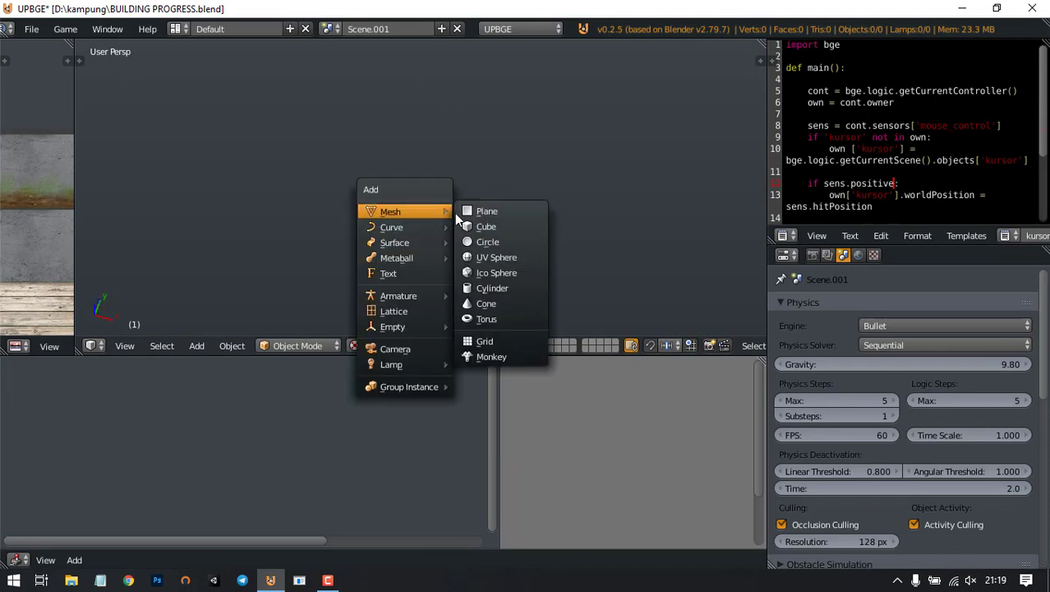
left_click(415, 348)
middle_click_drag(436, 236, 499, 215)
key("alt+r")
scroll(498, 210, "down", 5)
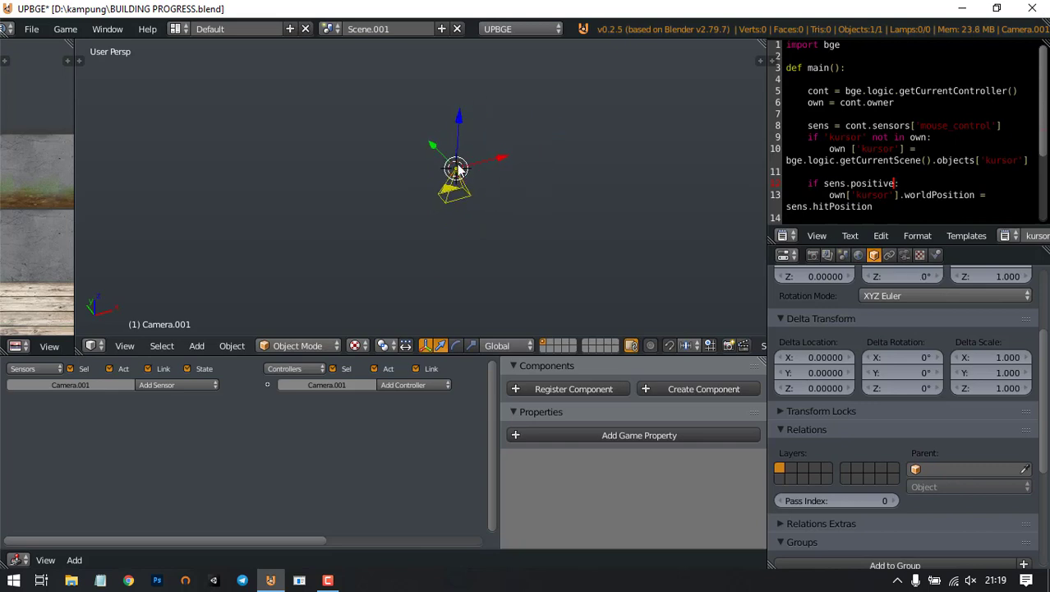
Step: Look through the new camera and add a text object at the scene origin
scroll(457, 185, "down", 6)
middle_click_drag(456, 162, 427, 263)
left_click(124, 345)
mouse_move(166, 199)
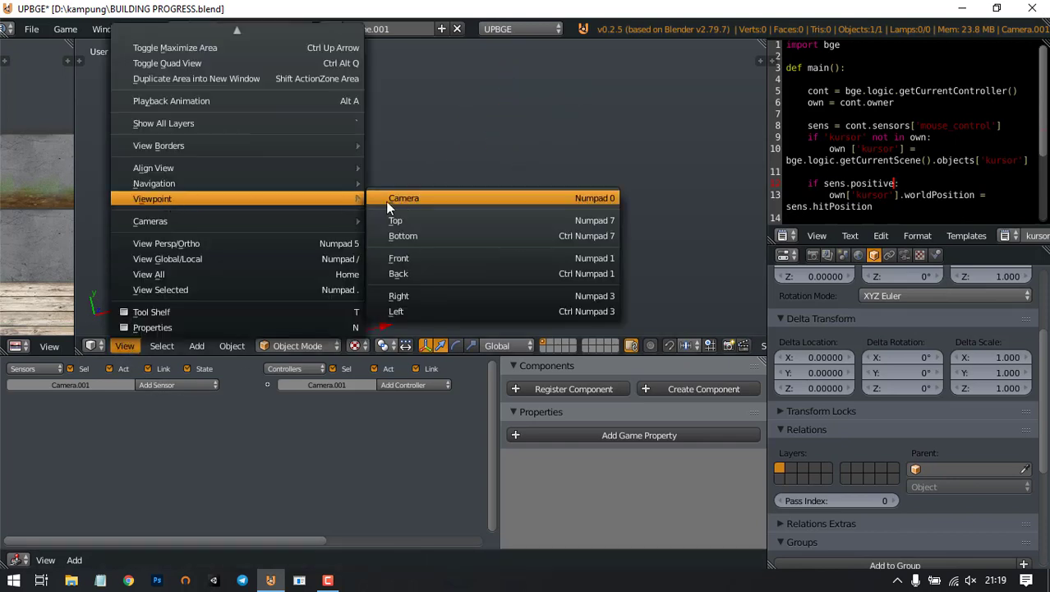
left_click(408, 199)
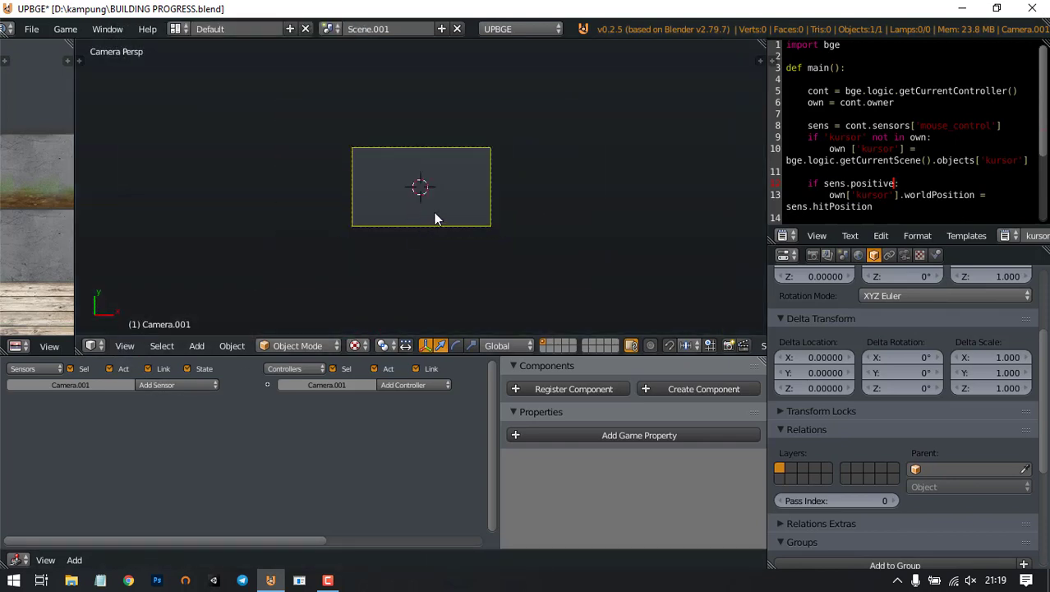
key("shift+a")
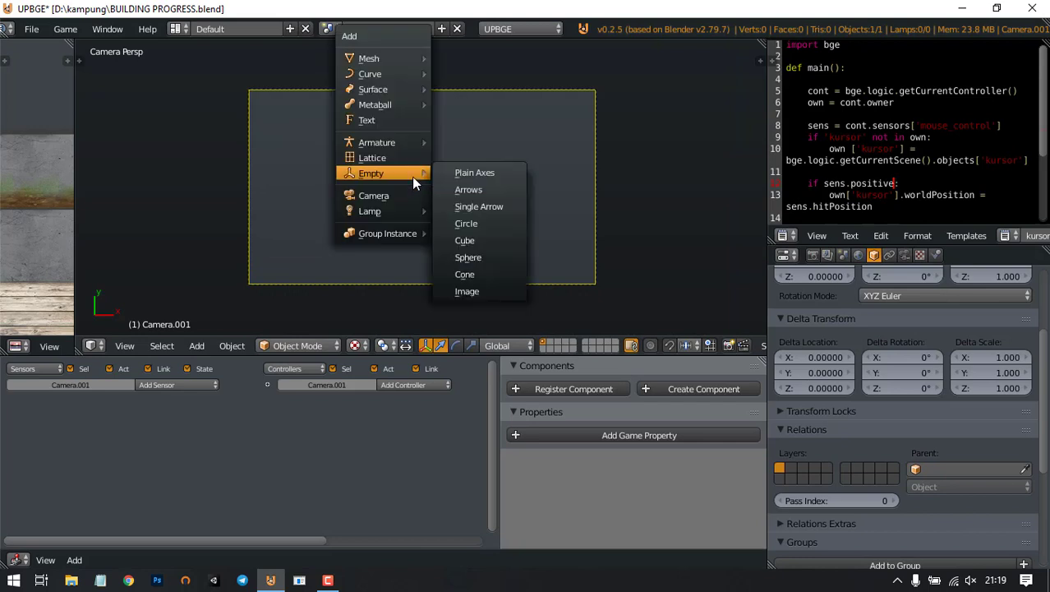
left_click(406, 120)
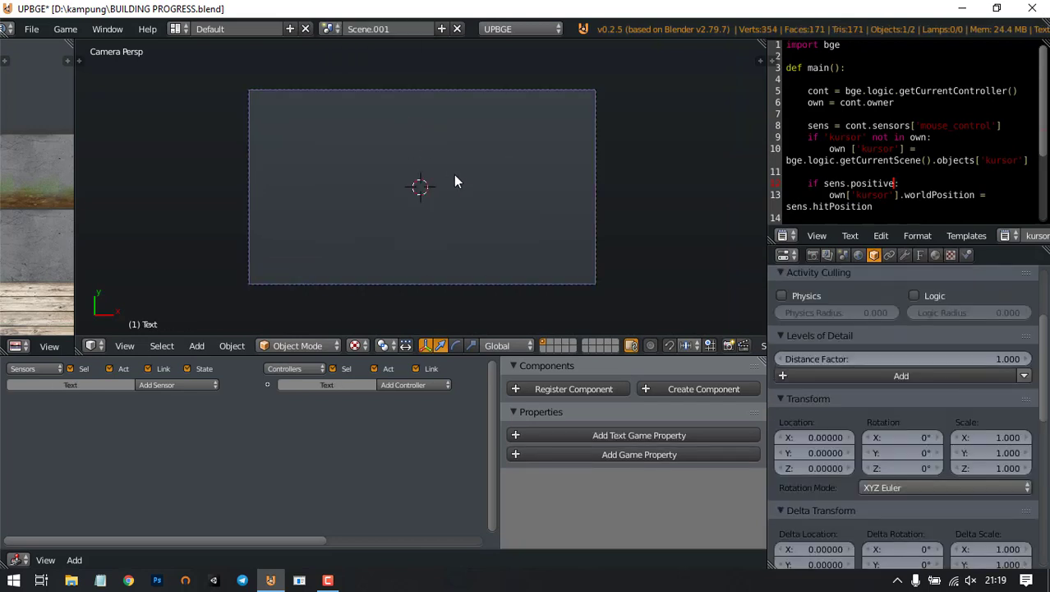
Step: Raise the camera along Z to about 22.95 above the text, and return to the camera view
scroll(459, 214, "down", 2)
mouse_move(459, 214)
middle_mouse_down()
mouse_move(486, 150)
mouse_move(496, 170)
mouse_move(444, 205)
middle_mouse_up()
scroll(485, 151, "down", 4)
scroll(485, 153, "up", 2)
scroll(496, 170, "up", 3)
right_click(446, 182)
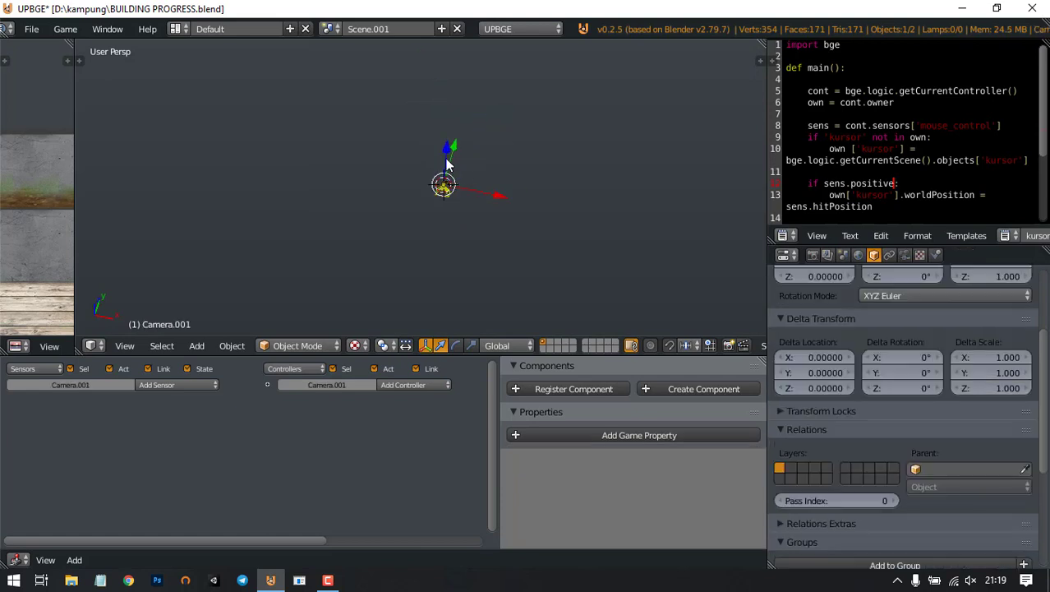
key("g")
key("z")
left_click(462, 308)
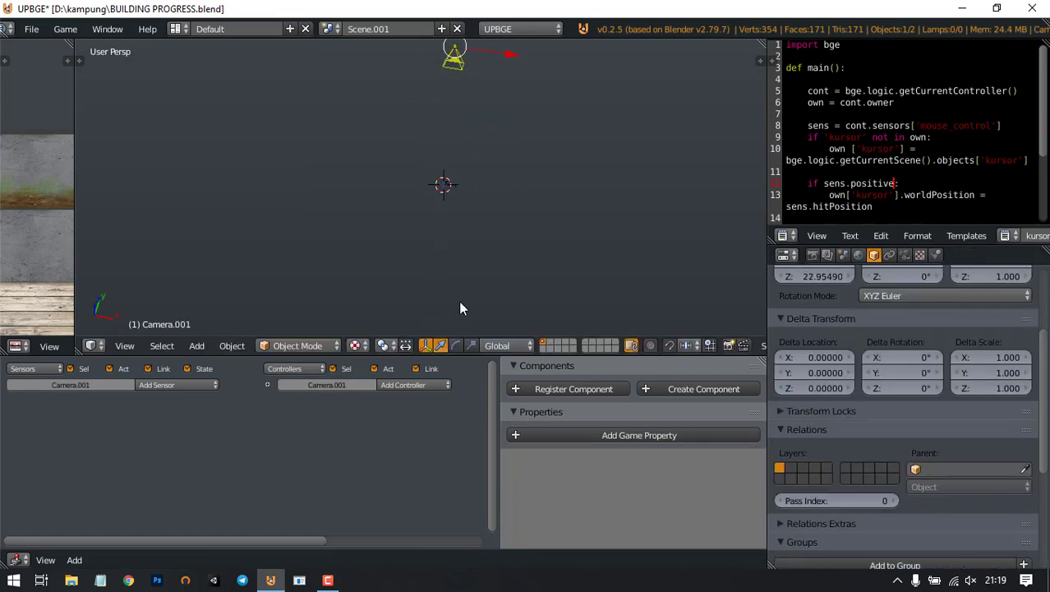
left_click(124, 345)
mouse_move(278, 199)
left_click(414, 196)
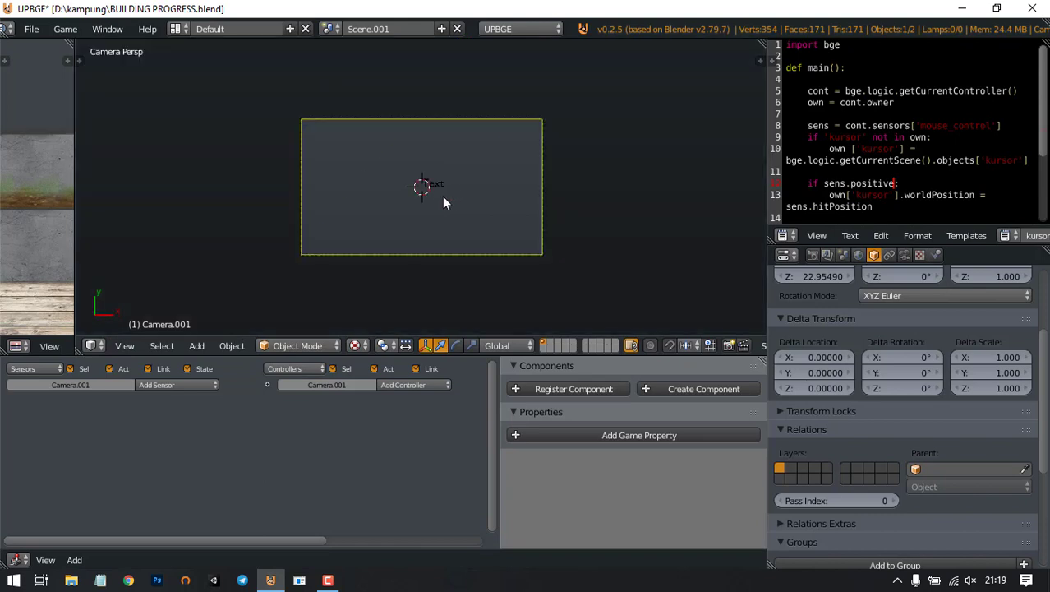
Step: Scale the text object down to about 0.763
scroll(445, 190, "up", 3)
right_click(447, 185)
middle_click_drag(491, 192, 522, 207, "shift")
key("s")
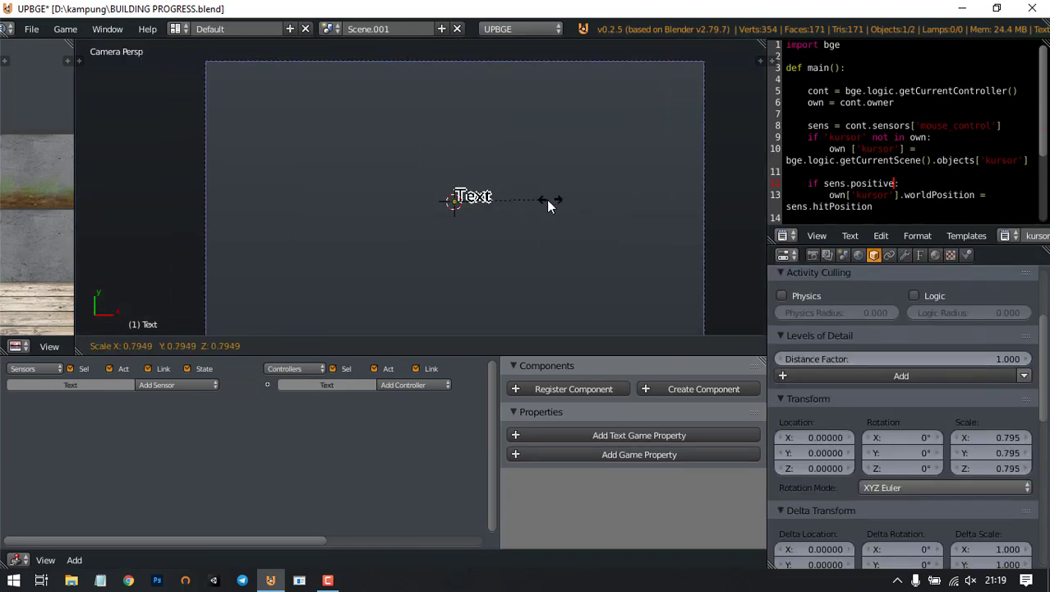
left_click(545, 199)
Step: Replace the text object's content with 1000
key("Tab")
key("BackSpace")
key("BackSpace")
key("BackSpace")
key("BackSpace")
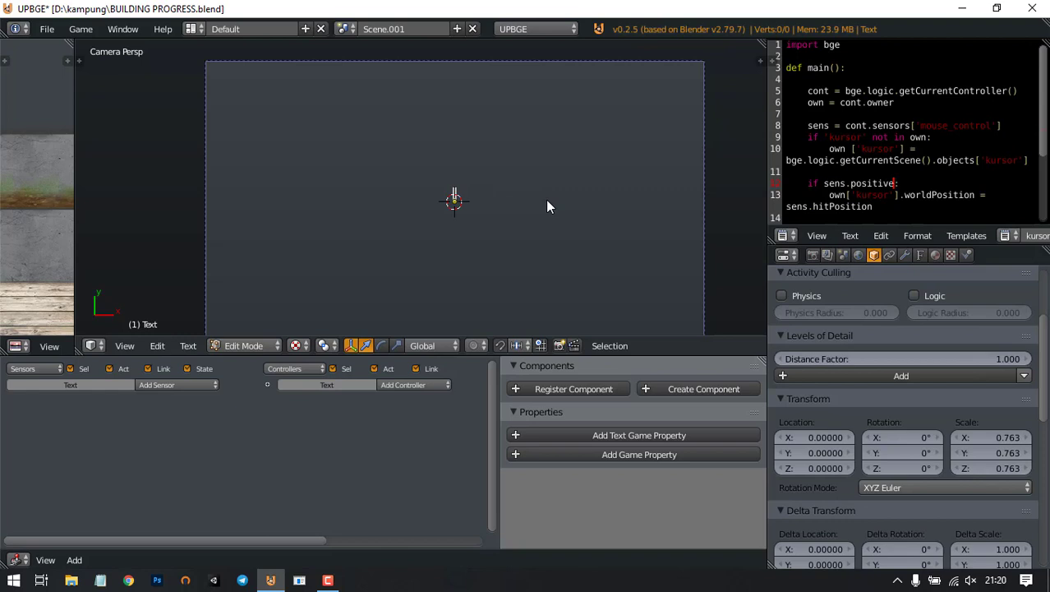
type("1000")
key("Tab")
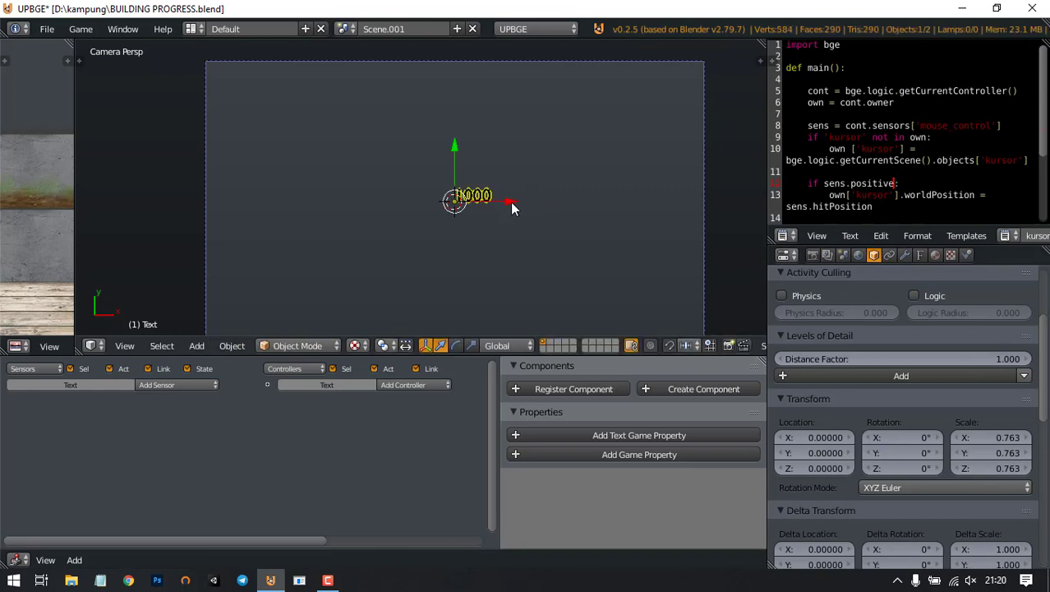
Step: Move the 1000 text into the camera frame's upper-left corner, at about X -9.99 and Y 4.50
key("g")
key("x")
left_click(274, 217)
key("g")
key("y")
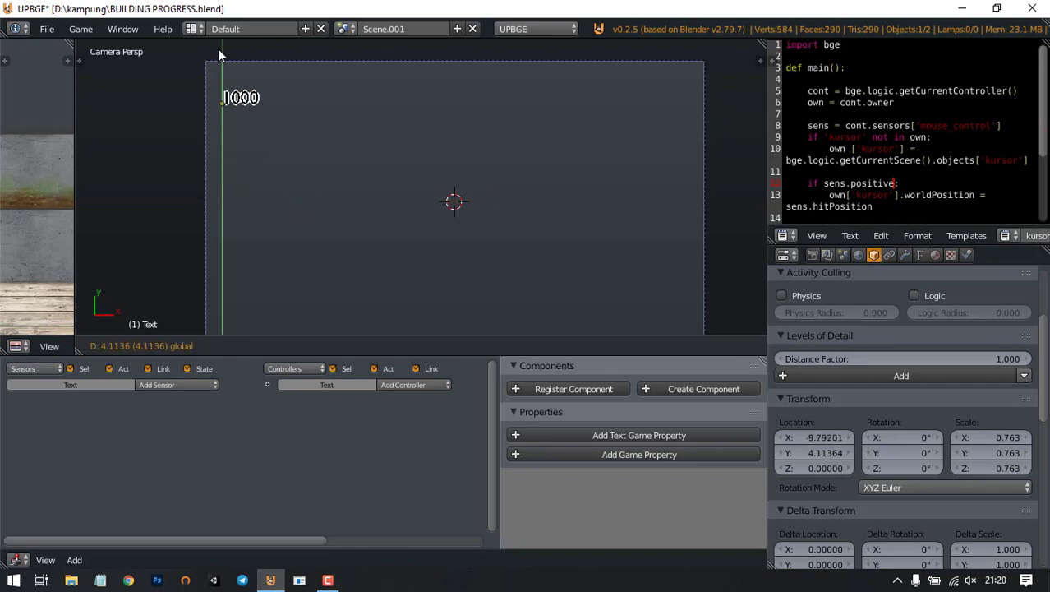
left_click(219, 45)
left_click_drag(269, 95, 265, 95)
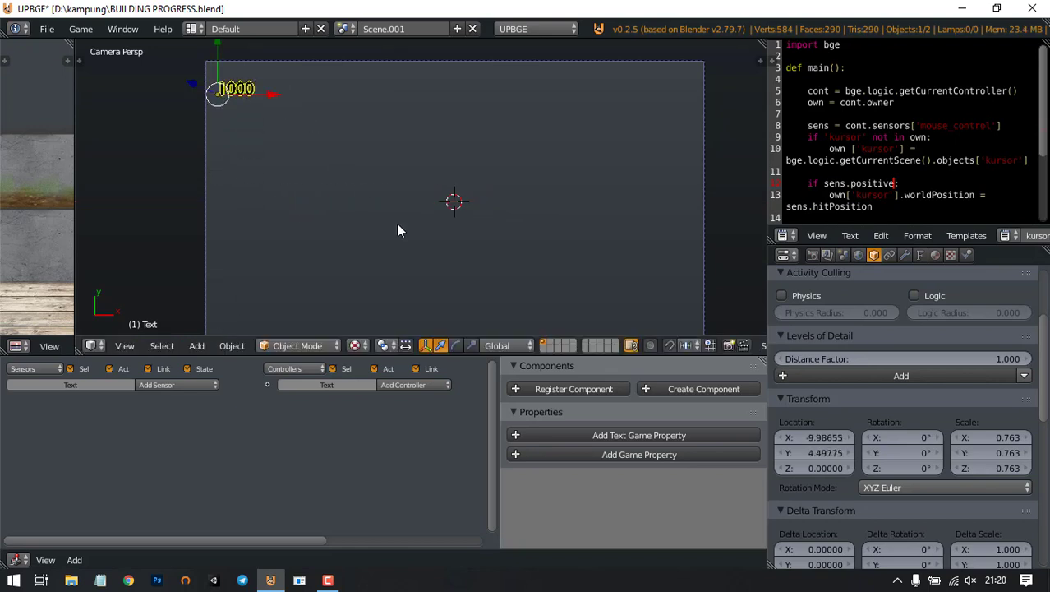
Step: Save the project with the new text scene over BUILDING PROGRESS.blend
scroll(416, 157, "down", 2)
scroll(436, 204, "up", 1)
scroll(438, 209, "up", 1)
key("ctrl+s")
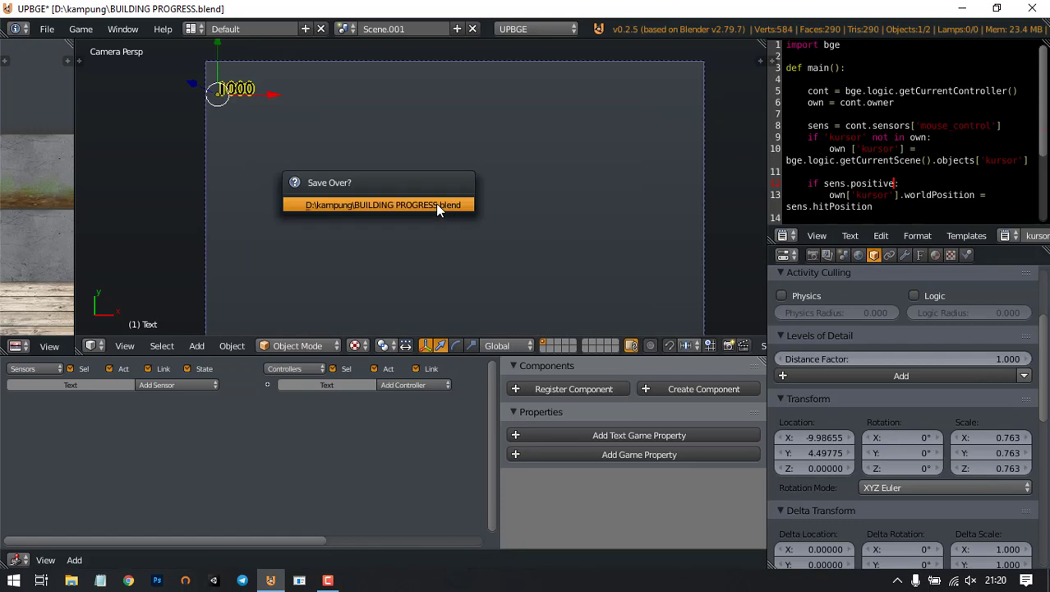
left_click(439, 203)
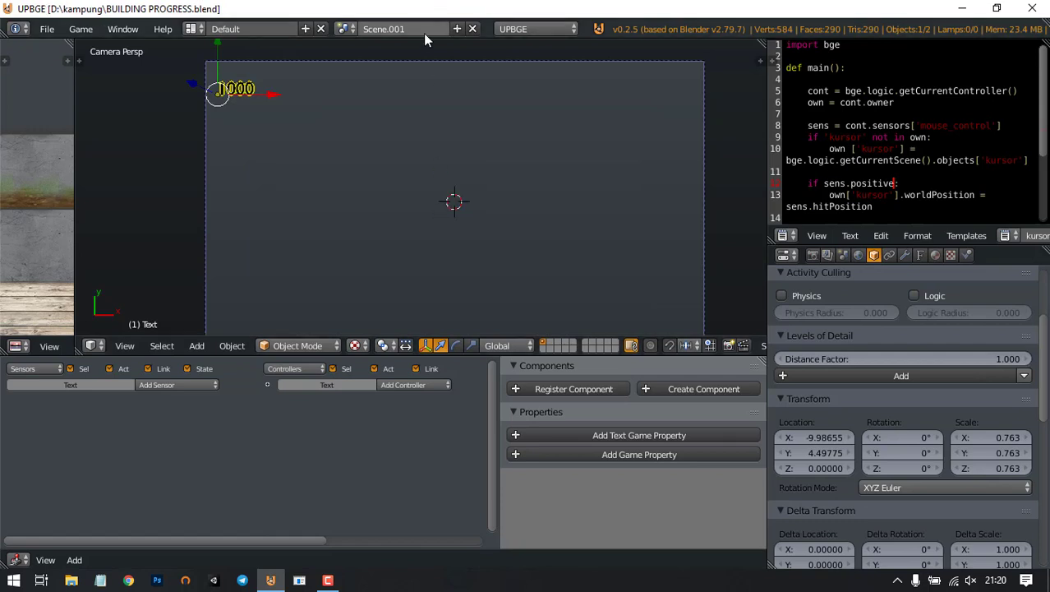
Step: Rename the new scene as hud
left_click(415, 30)
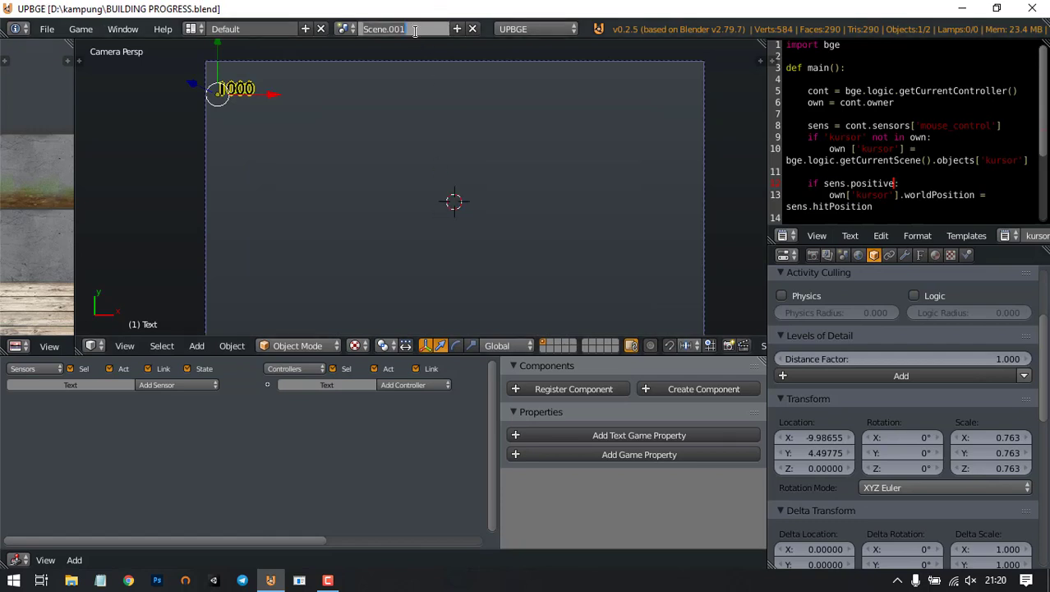
type("hud")
key("Return")
Step: Switch to the original game scene with the houses and rename it as main
left_click(344, 28)
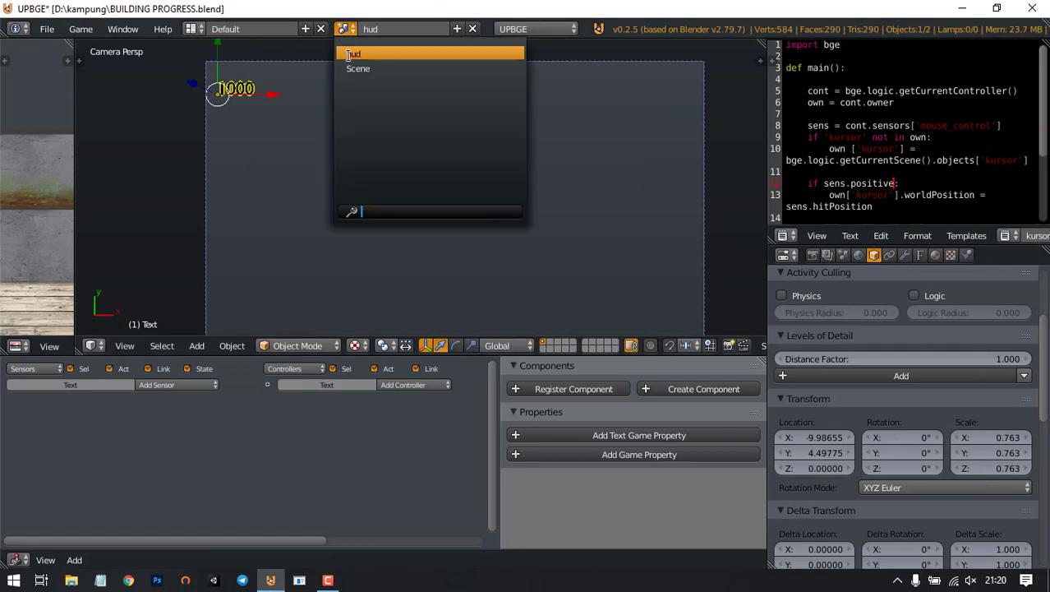
left_click(357, 68)
left_click(372, 29)
type("main")
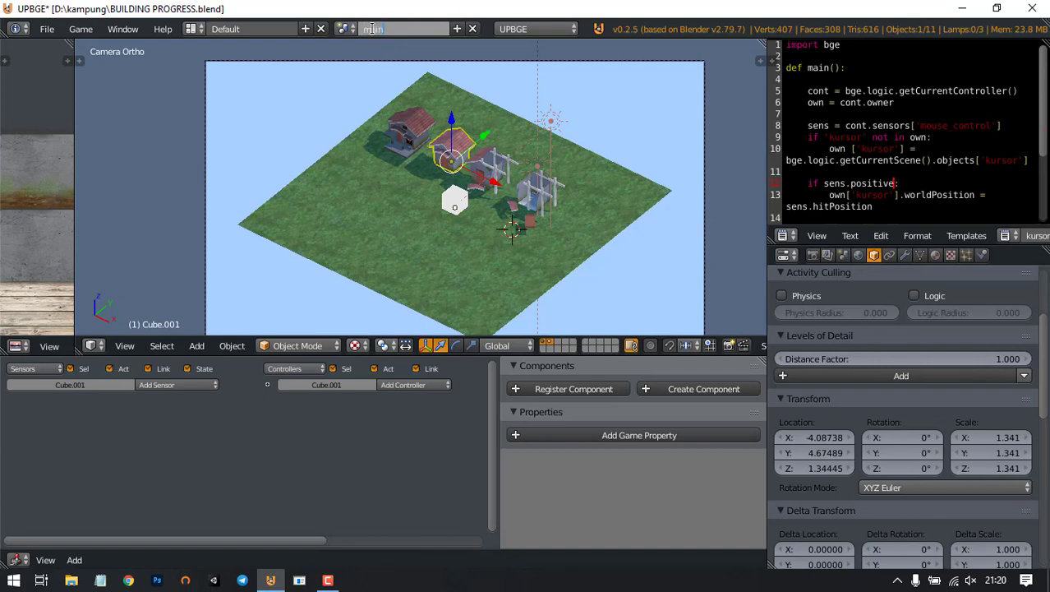
key("Return")
Step: Select the main scene's camera and add an Always sensor to it
scroll(490, 164, "up", 1)
scroll(490, 164, "down", 2)
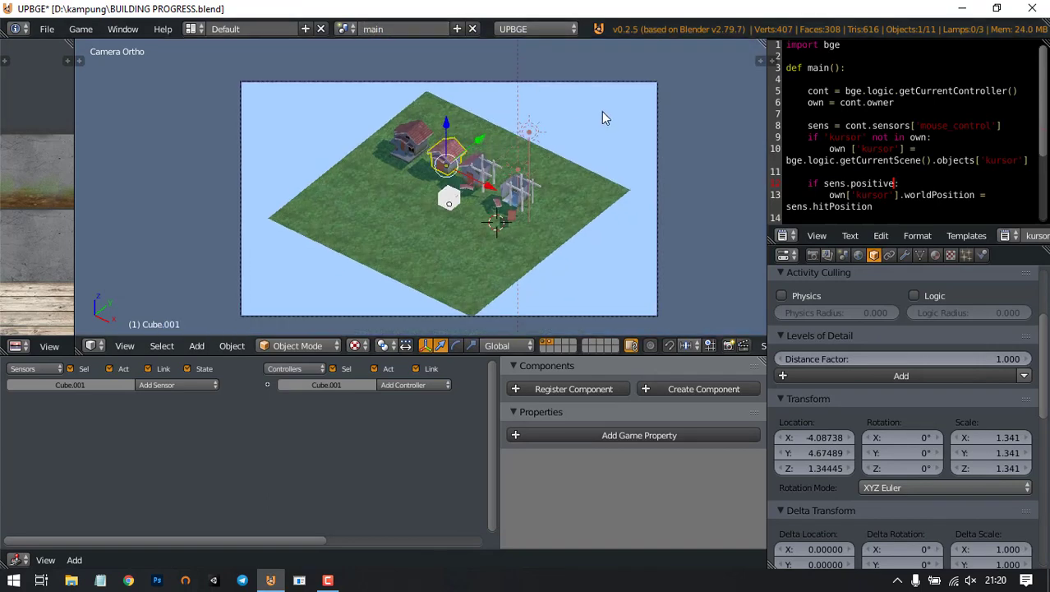
right_click(609, 82)
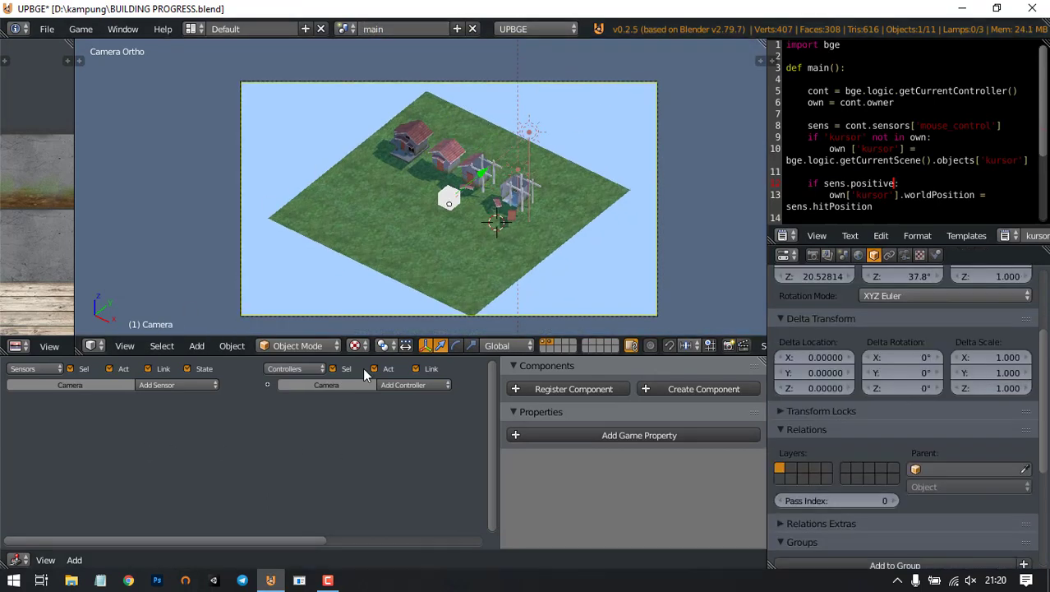
left_click(159, 386)
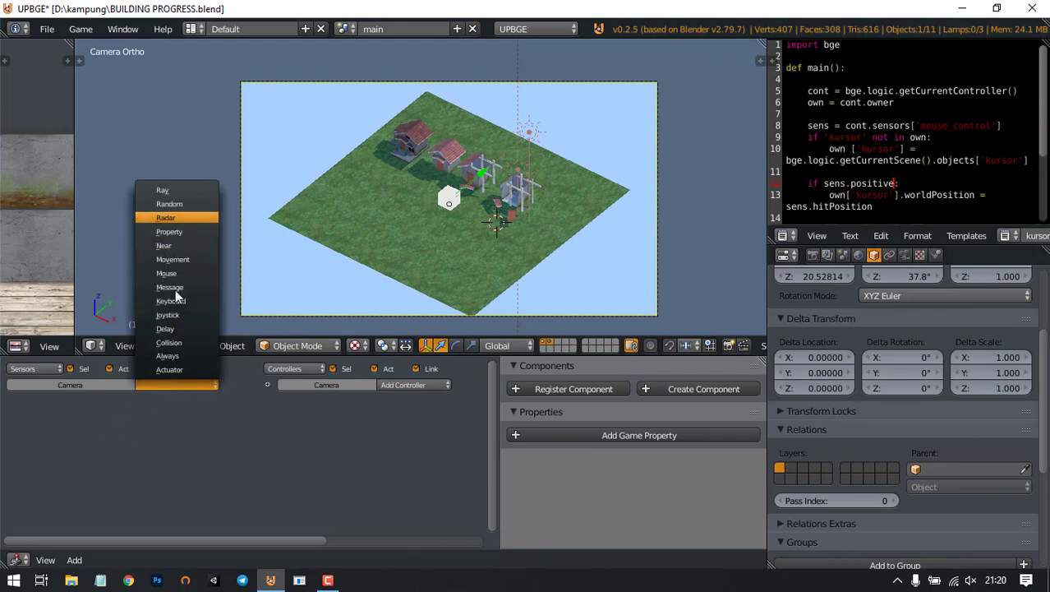
left_click(167, 356)
Step: Give the camera a Scene actuator in Add Overlay Scene mode for hud, linked to the Always sensor through an And controller
middle_click_drag(322, 444, 141, 435)
left_click(482, 385)
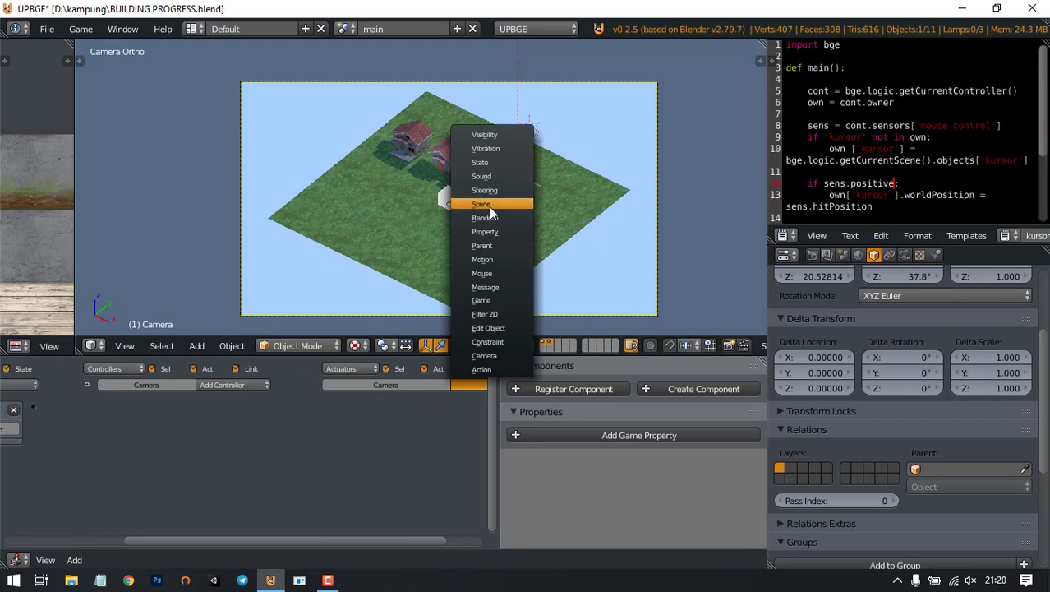
left_click(484, 204)
left_click(415, 429)
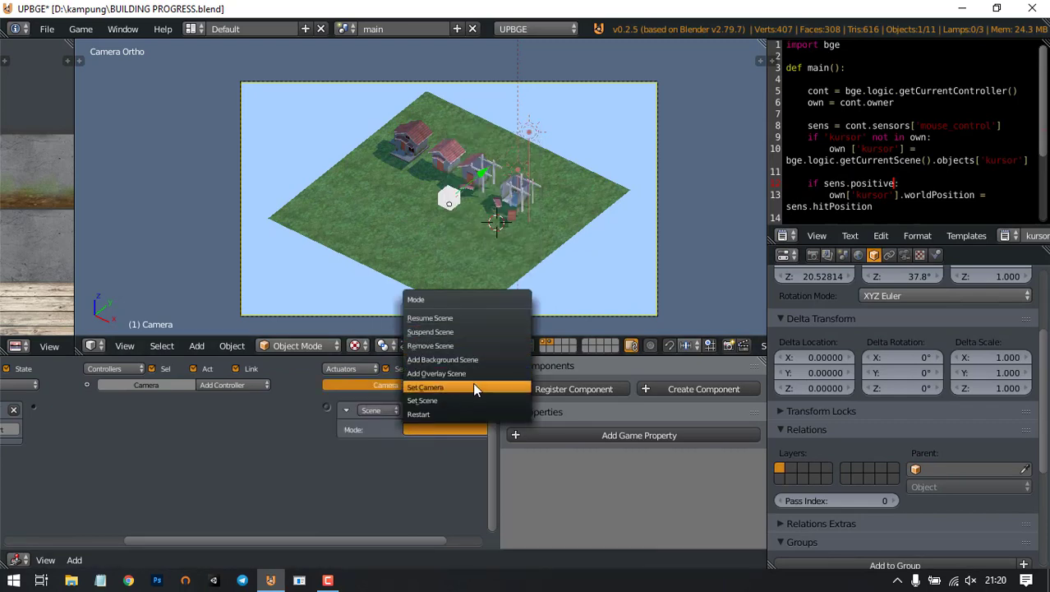
left_click(456, 371)
middle_click_drag(384, 484, 329, 484)
left_click(403, 445)
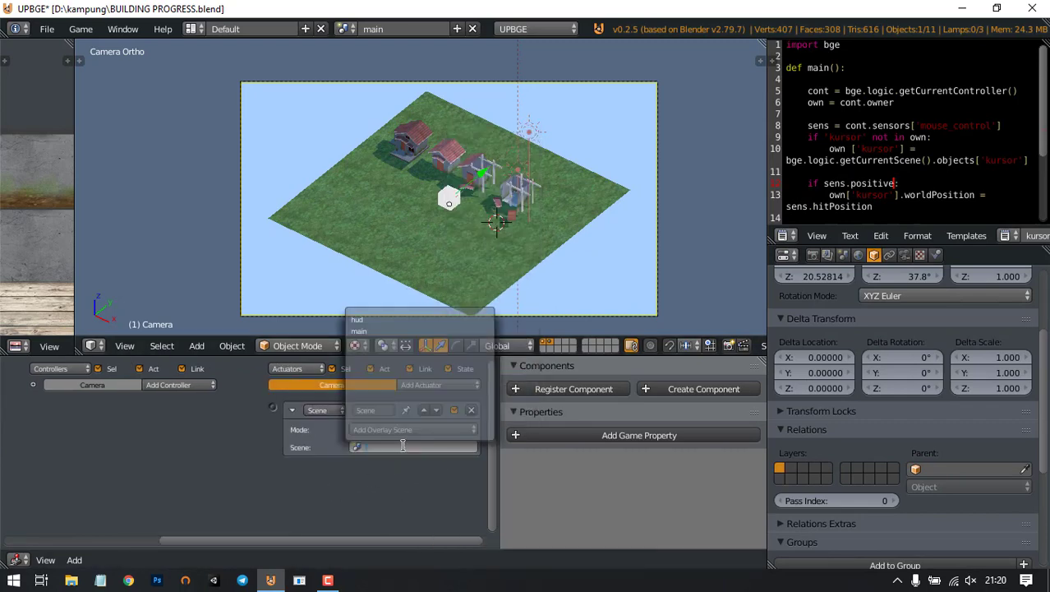
left_click(387, 322)
middle_click_drag(163, 461, 258, 463)
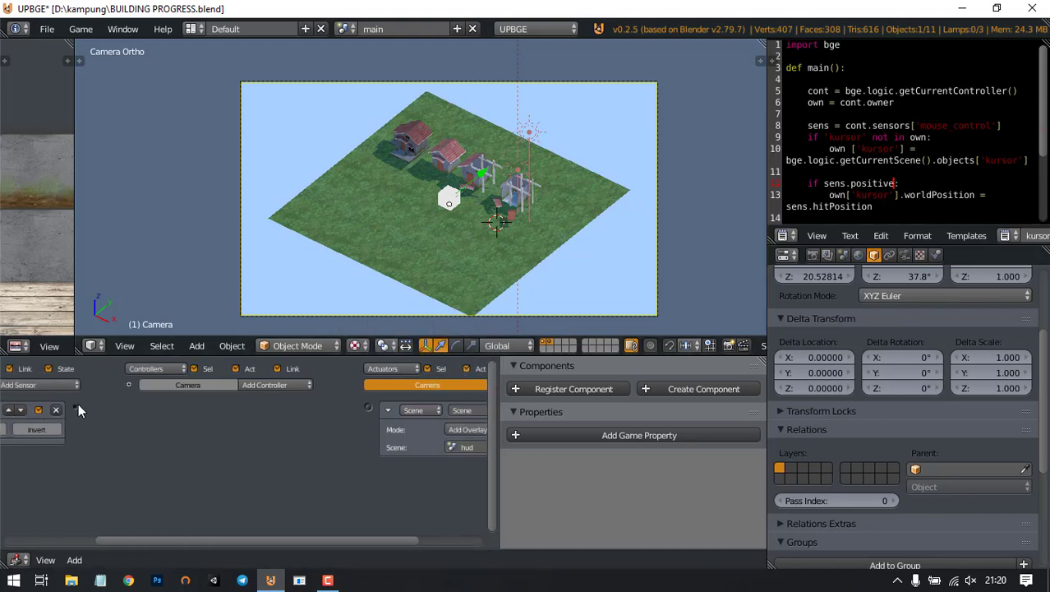
left_click_drag(240, 404, 367, 406)
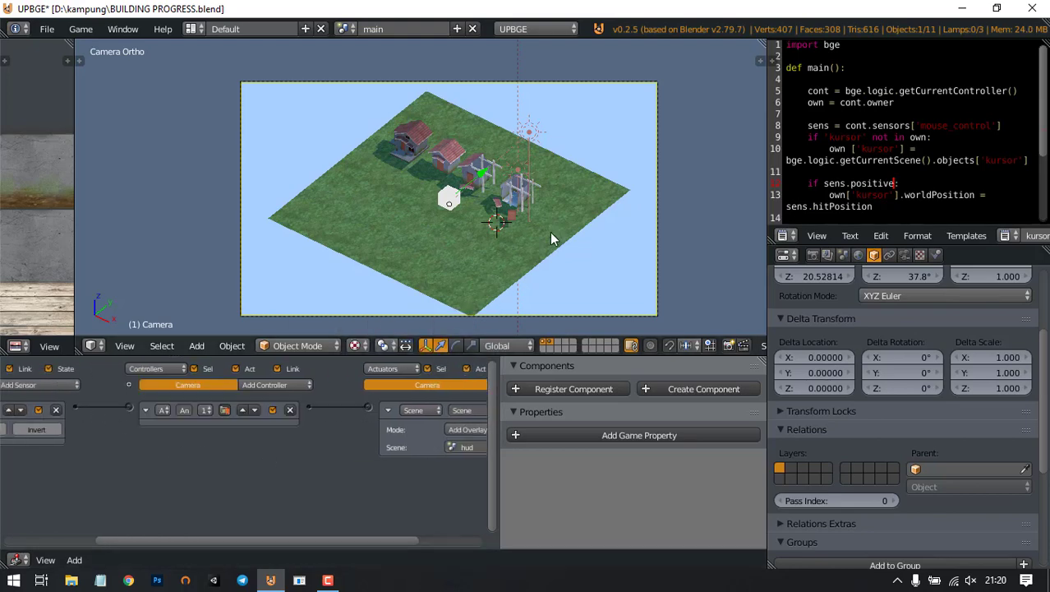
Step: Save the project and test-run the game with the hud overlay
middle_click_drag(530, 215, 519, 224, "shift")
key("ctrl+s")
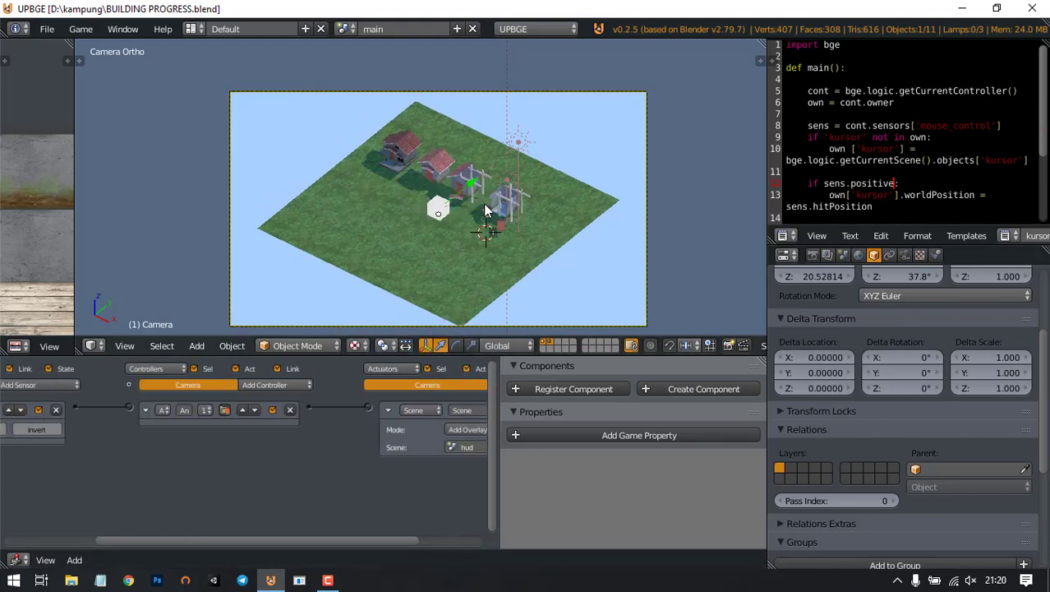
key("p")
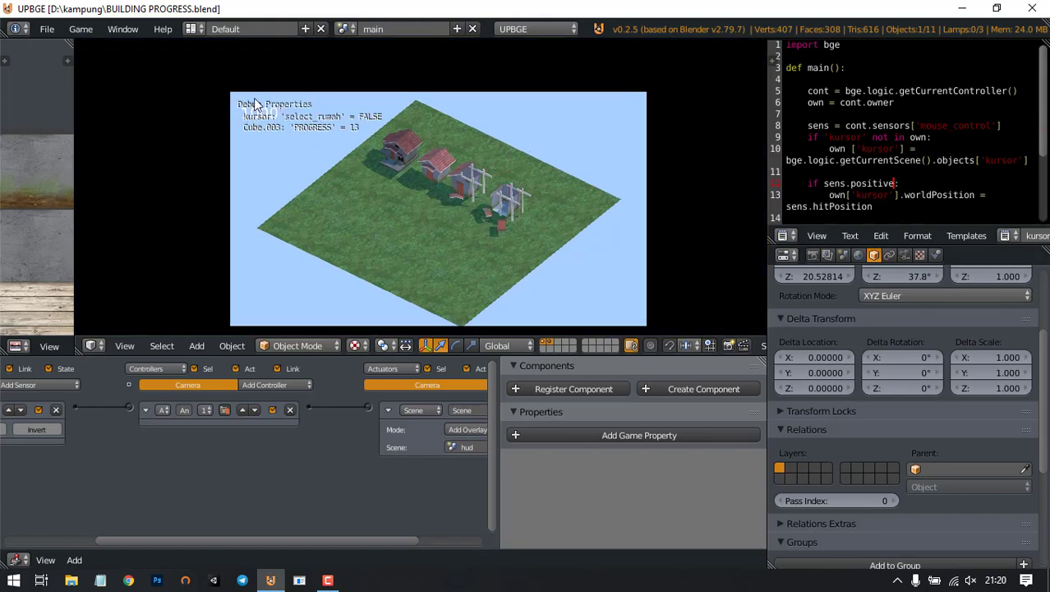
key("Escape")
Step: Turn off the deprecation warnings and the on-screen debug properties, checking the overlay in another game run
left_click(86, 31)
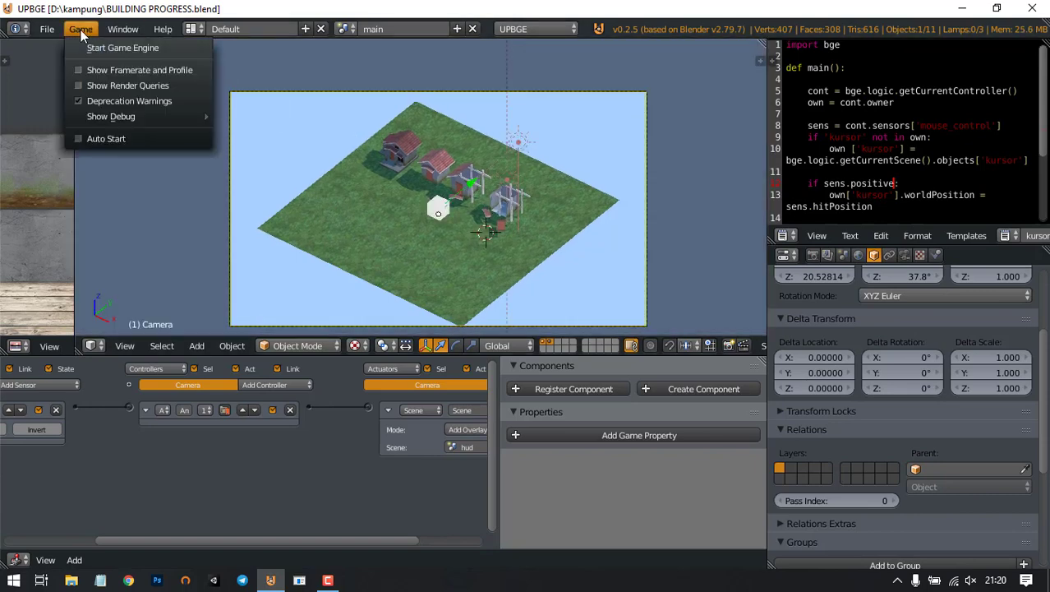
left_click(119, 100)
left_click(77, 30)
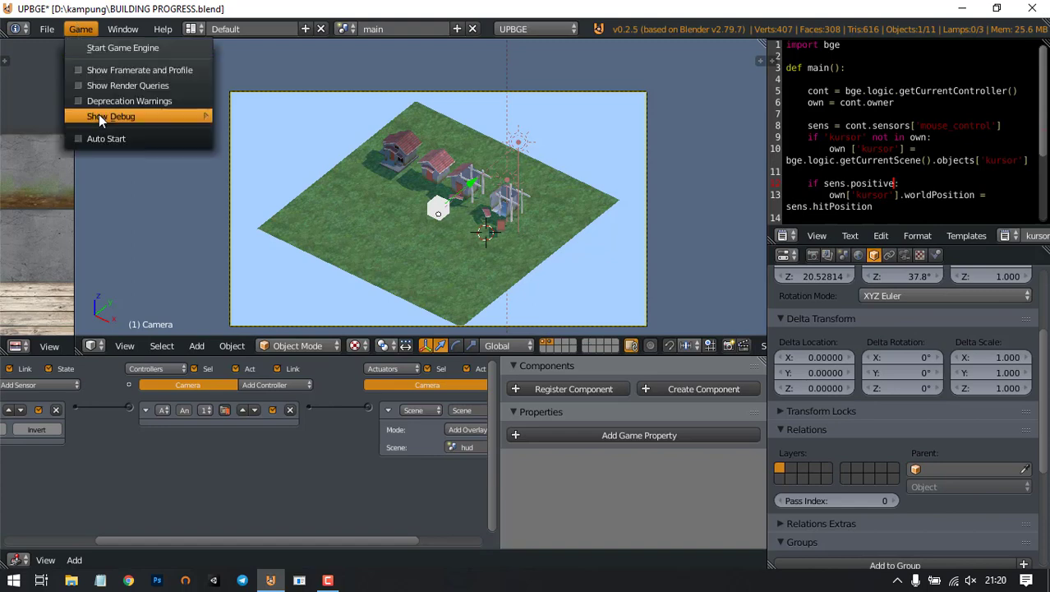
left_click(90, 30)
mouse_move(136, 116)
left_click(282, 116)
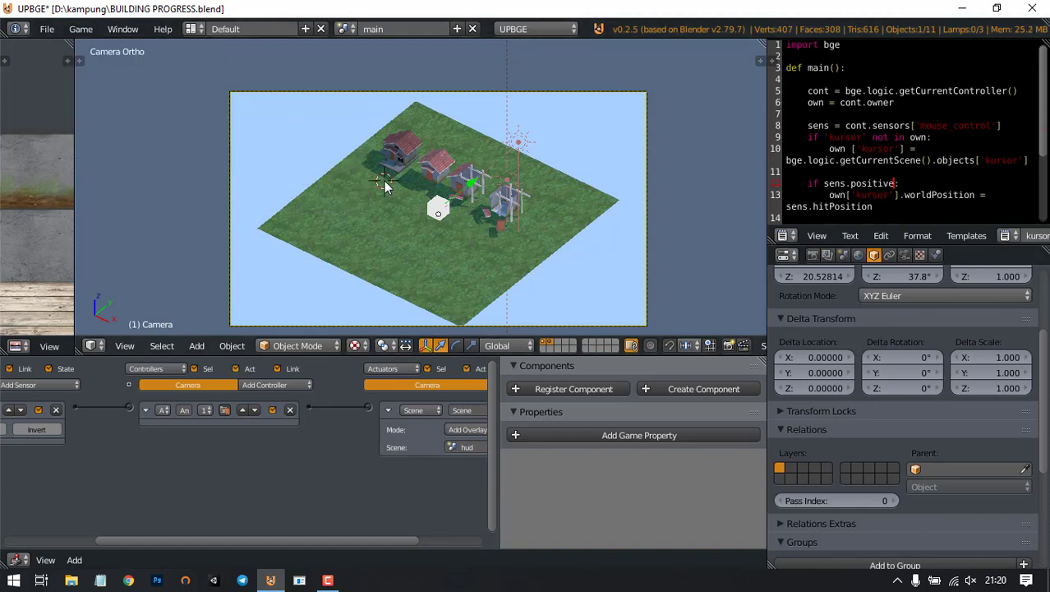
key("p")
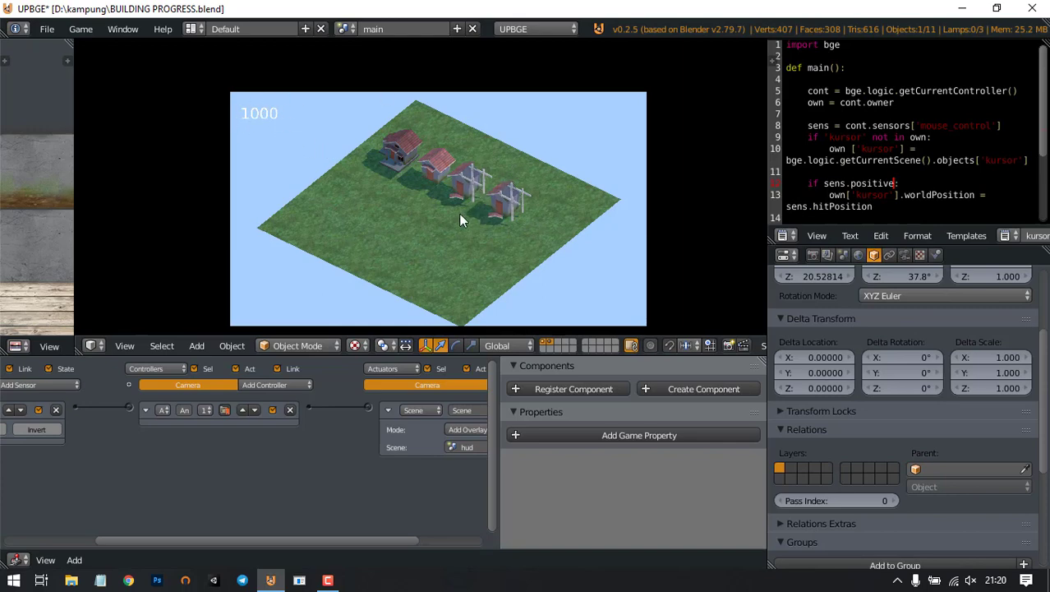
key("Escape")
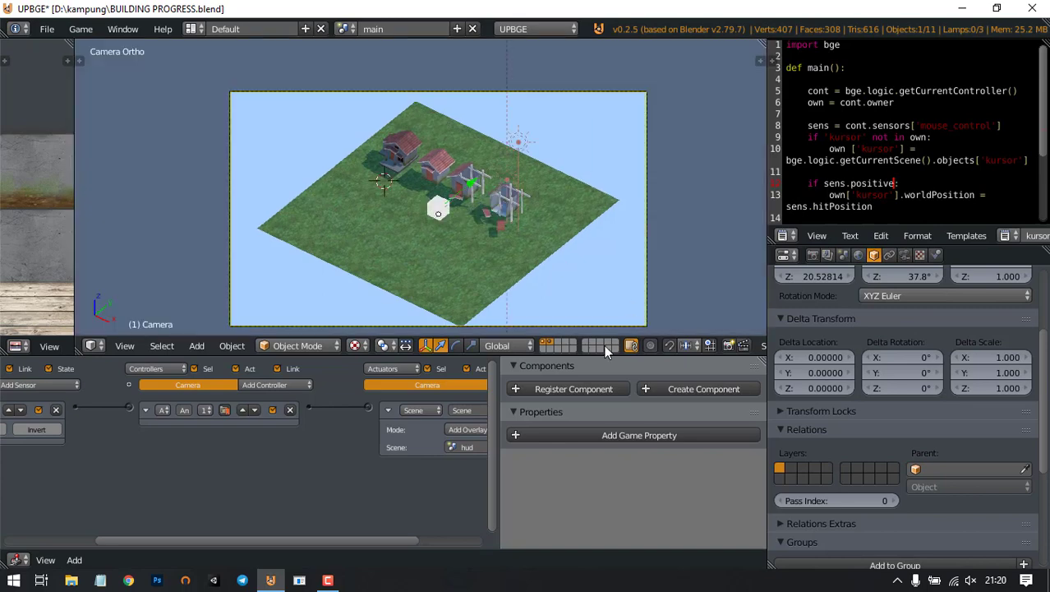
Step: Hide the layer holding the house models and save the project
left_click(548, 346)
scroll(453, 239, "up", 3)
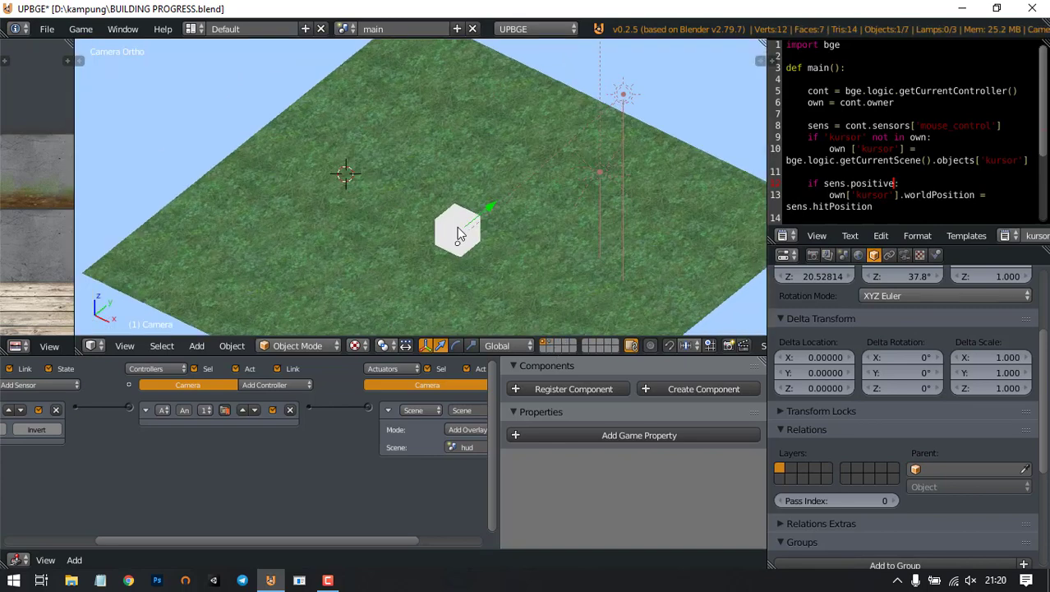
scroll(457, 227, "down", 1)
key("ctrl+s")
left_click(458, 227)
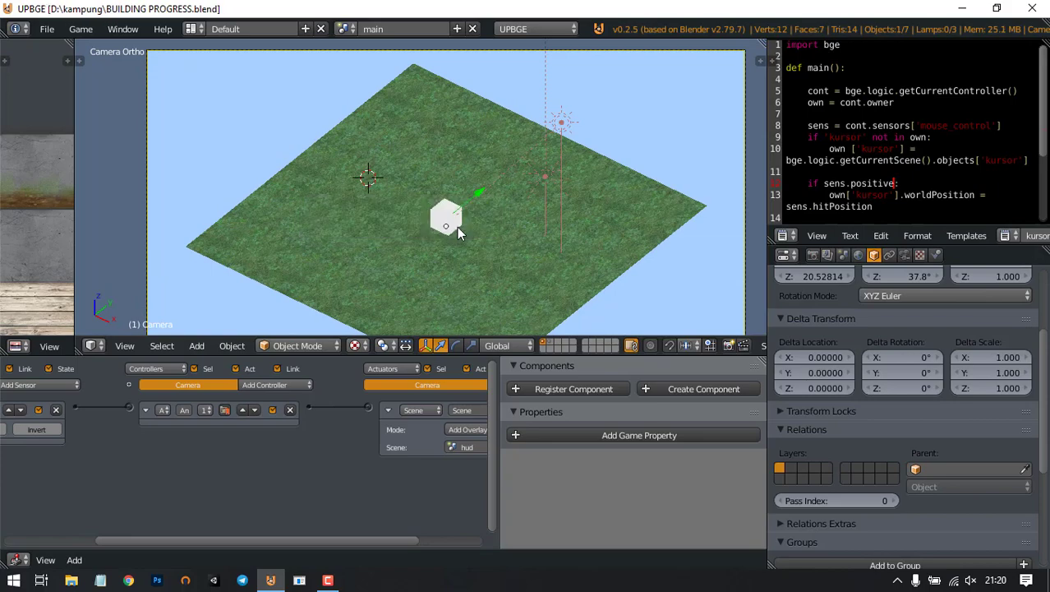
scroll(474, 224, "down", 3)
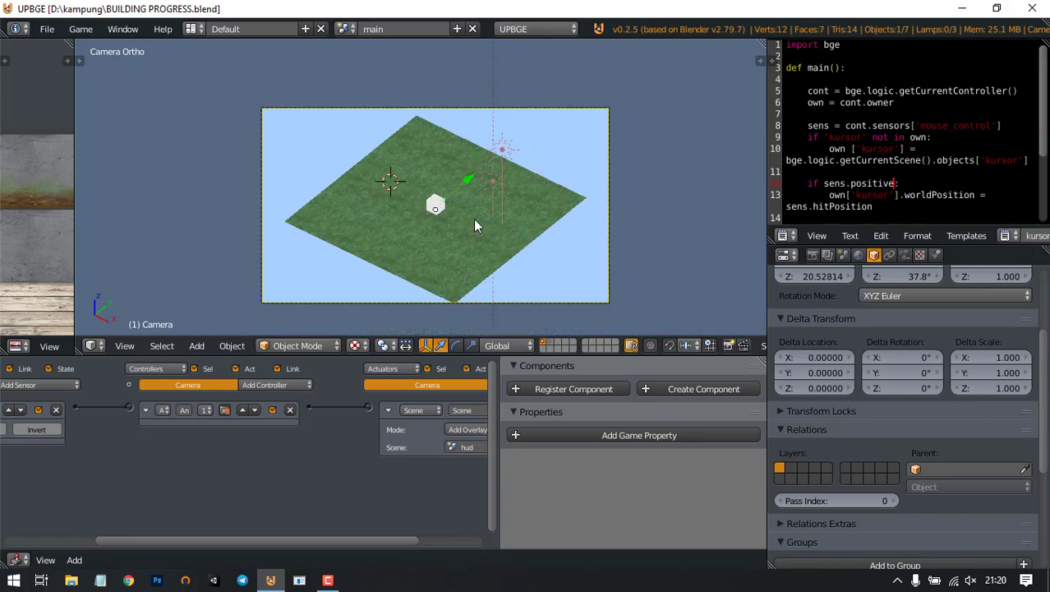
scroll(475, 224, "up", 2)
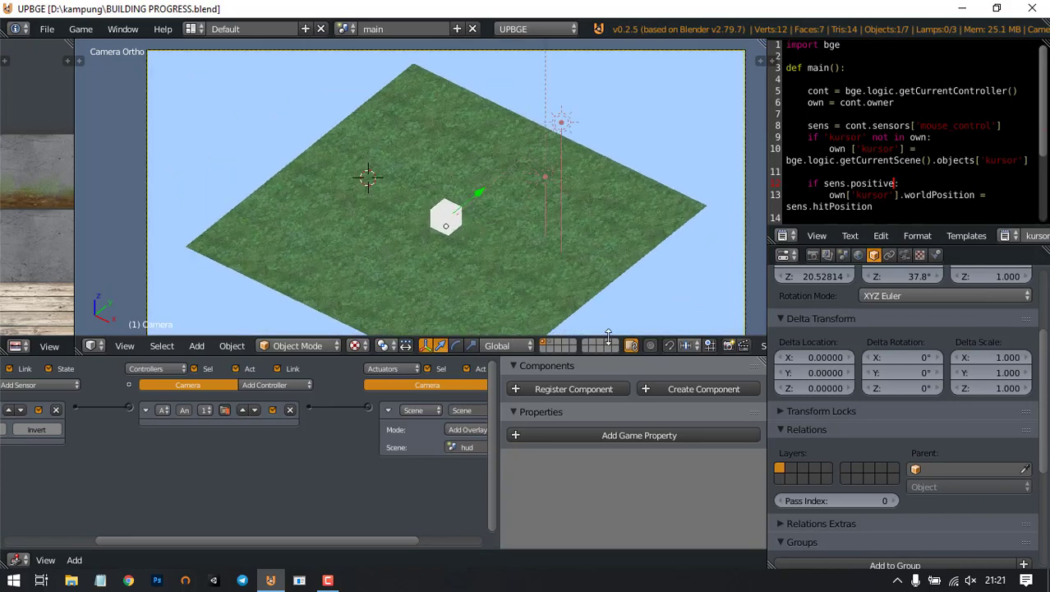
Step: Show the house layer again and examine the logic bricks of the four houses
left_click(543, 346)
scroll(479, 169, "up", 3)
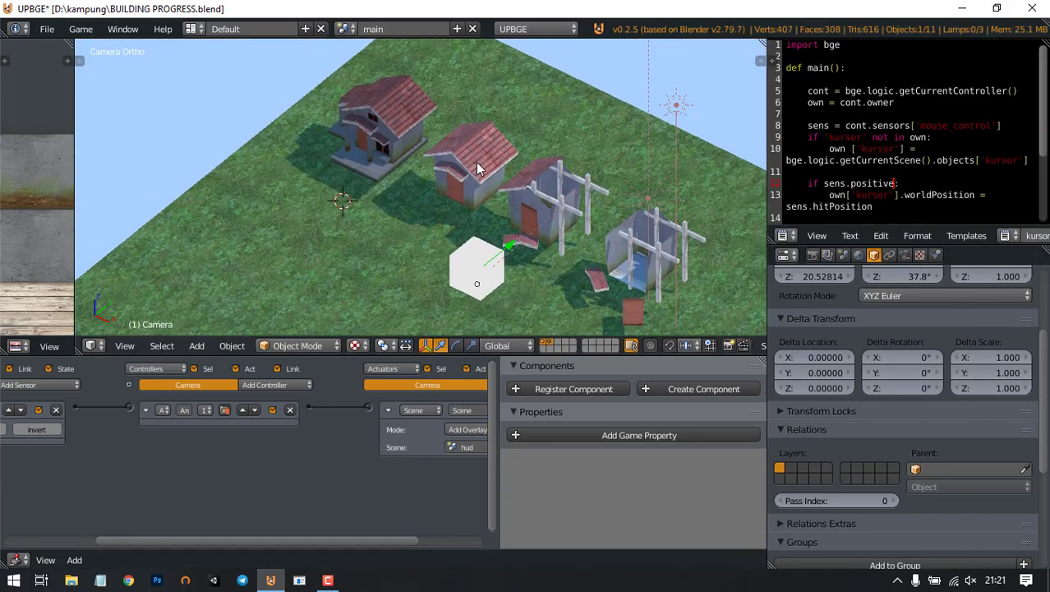
right_click(479, 168)
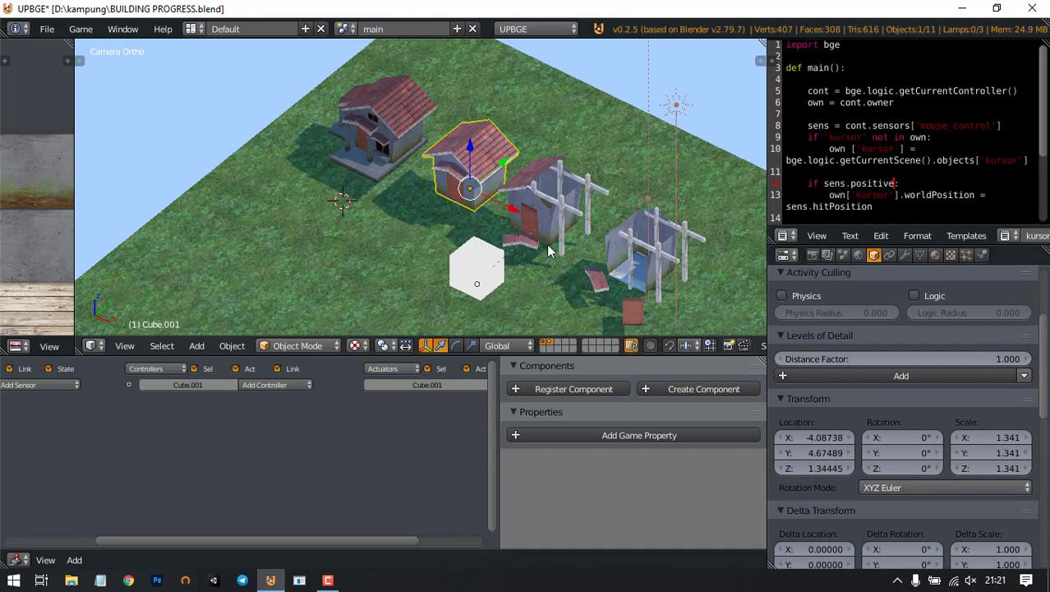
scroll(549, 250, "down", 3)
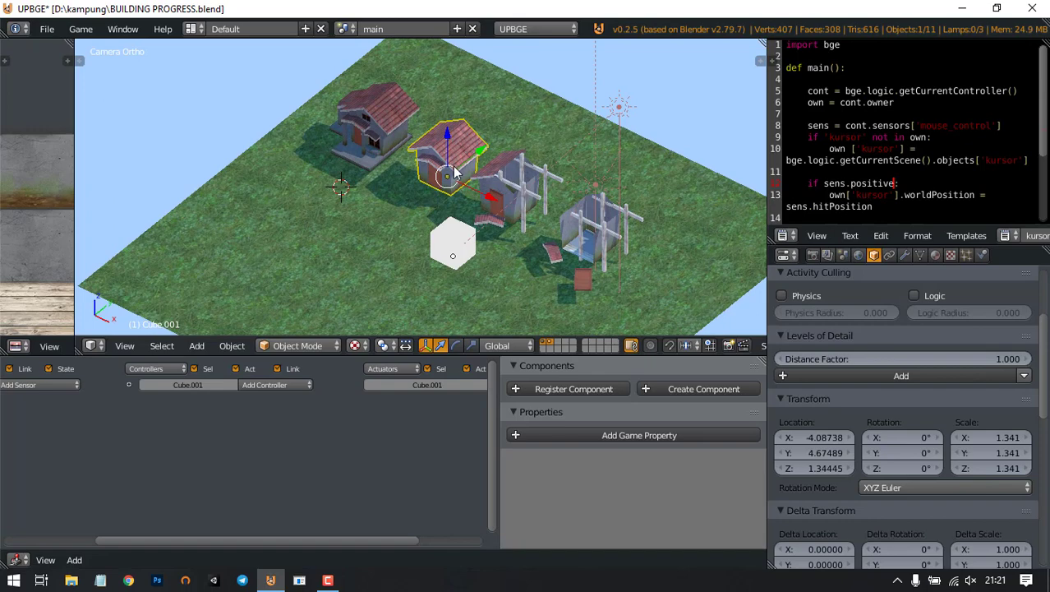
right_click(369, 127)
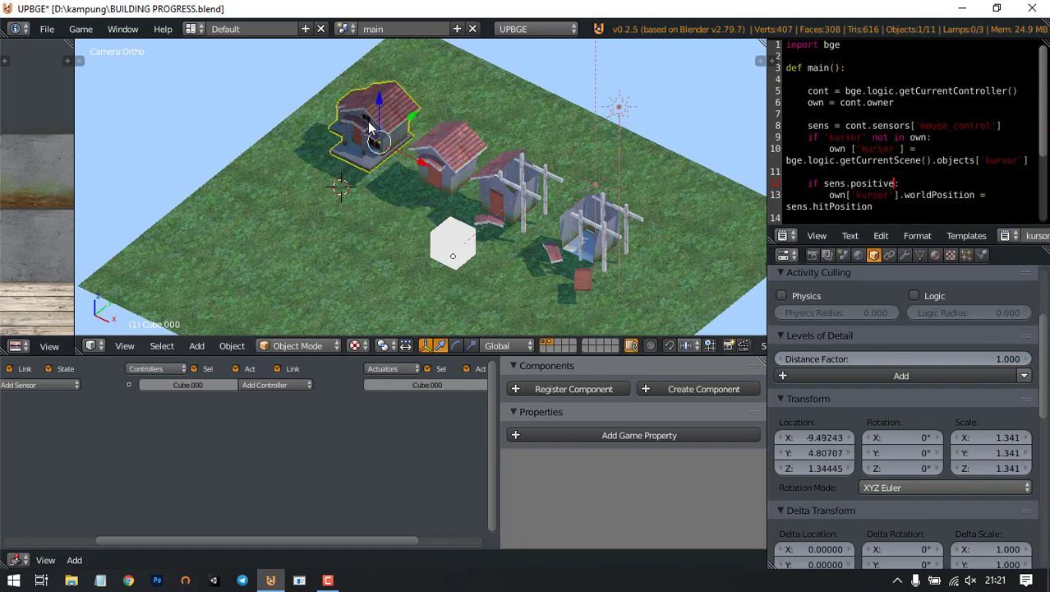
right_click(580, 238)
right_click(530, 189)
right_click(590, 242)
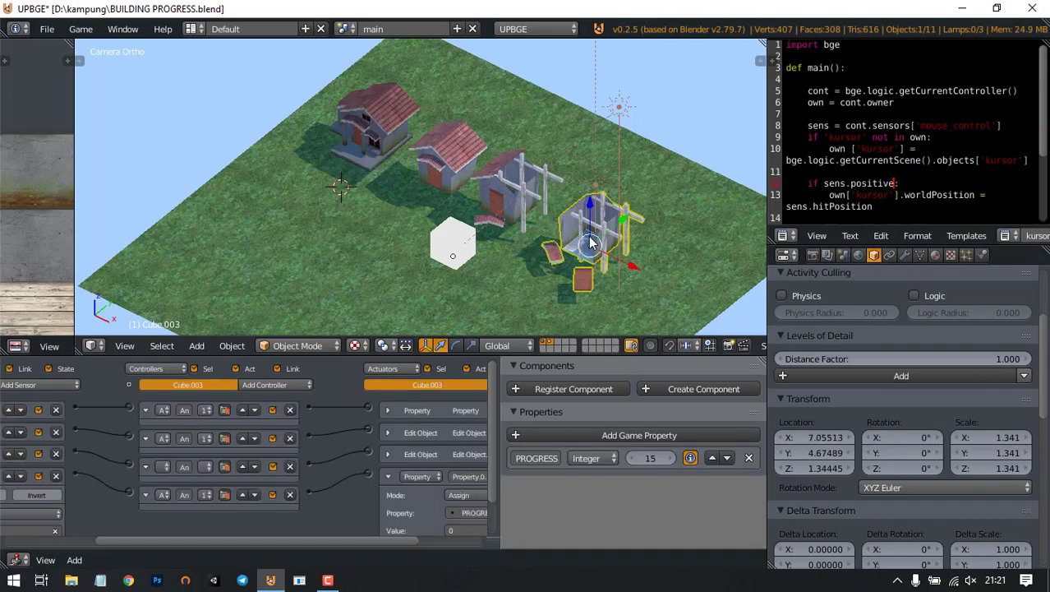
right_click(501, 189)
right_click(446, 157)
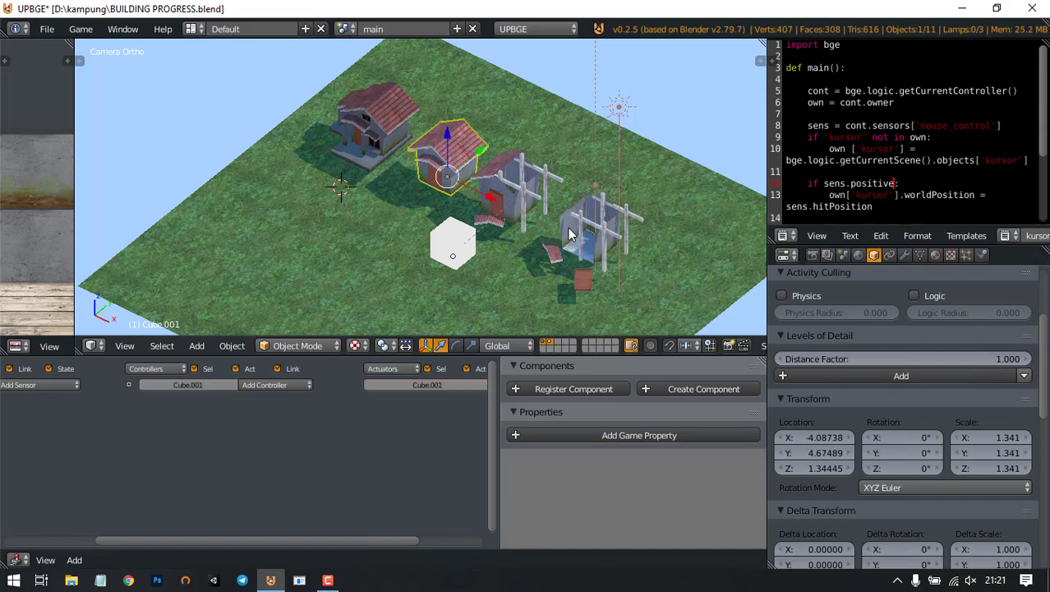
Step: Select the least finished house, Cube.003, and collapse its expanded sensor and controller logic bricks
right_click(572, 229)
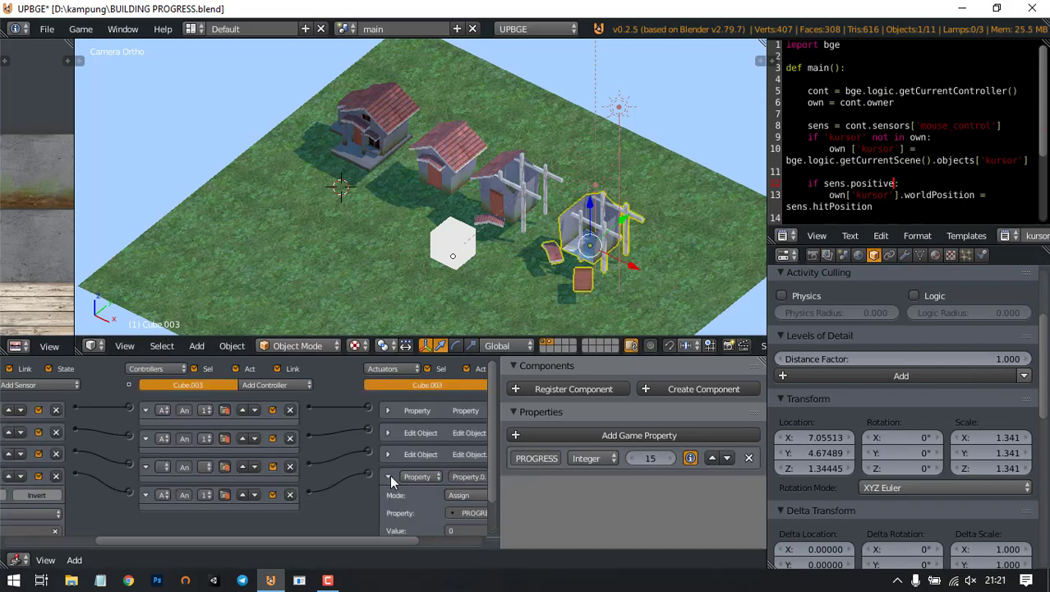
scroll(247, 493, "left", 3, "ctrl")
scroll(247, 493, "down", 1)
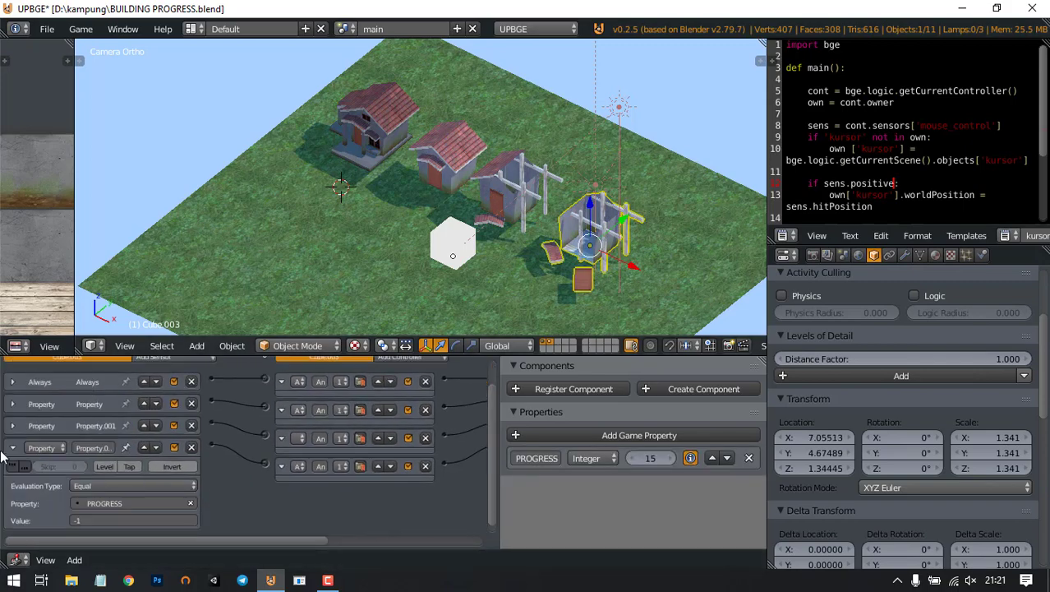
left_click(13, 448)
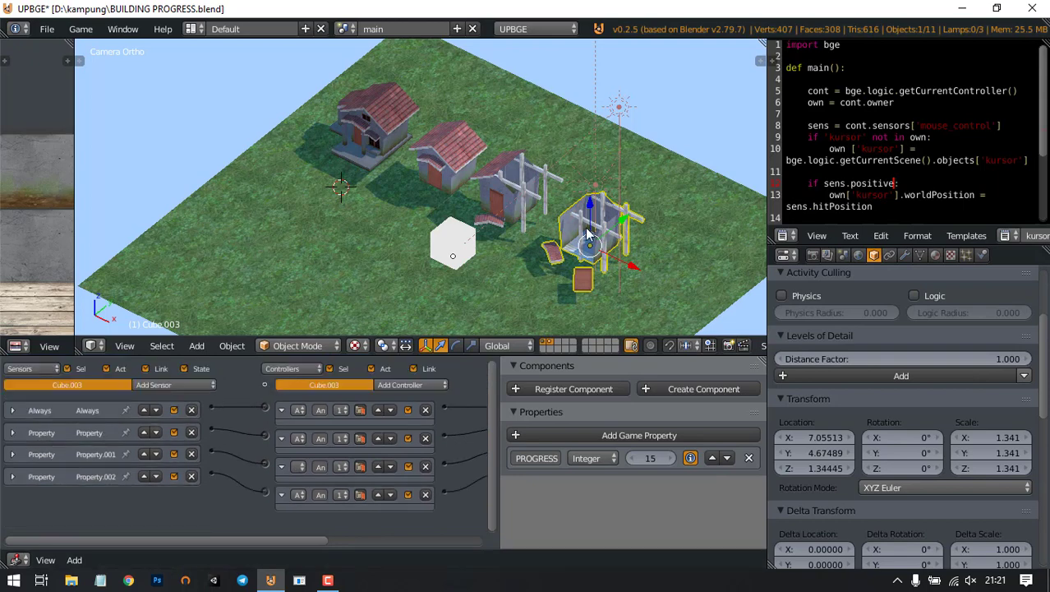
left_click(281, 410)
left_click(281, 432)
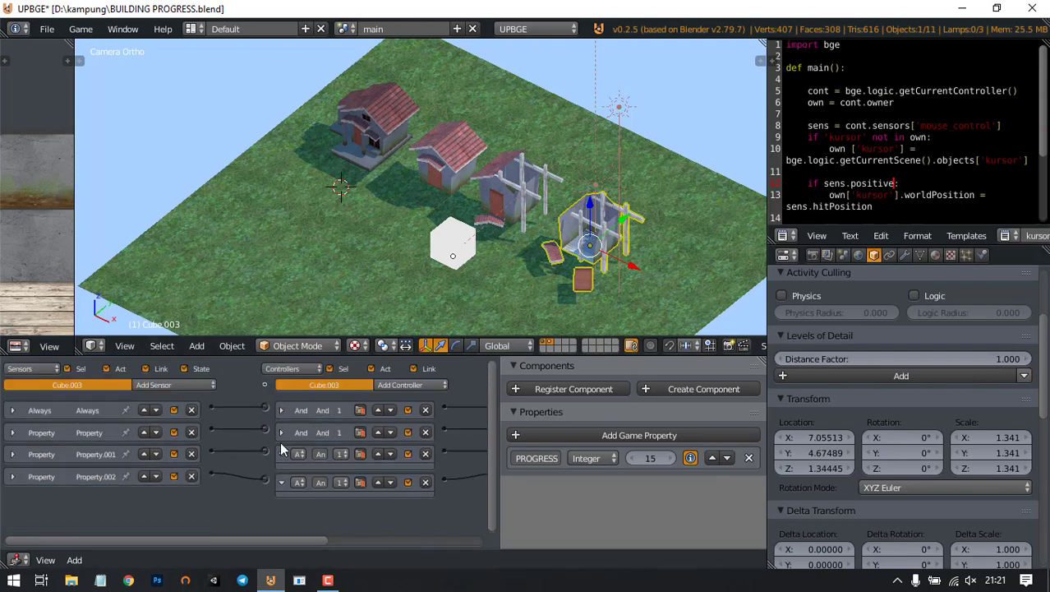
left_click(281, 454)
left_click(281, 475)
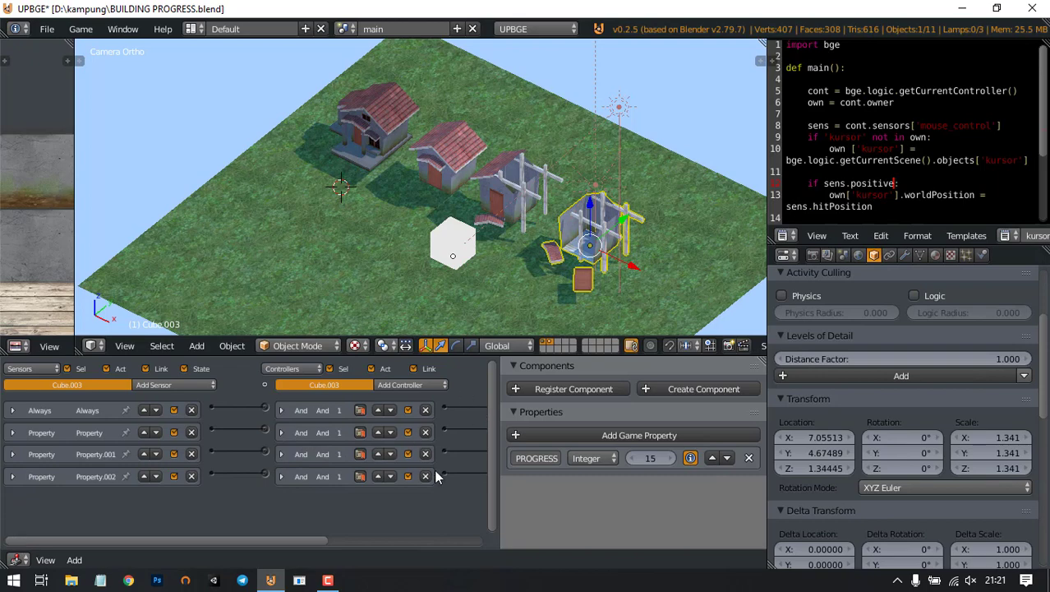
Step: Add two Mouse sensors to the least finished house, Cube.003
left_click(175, 384)
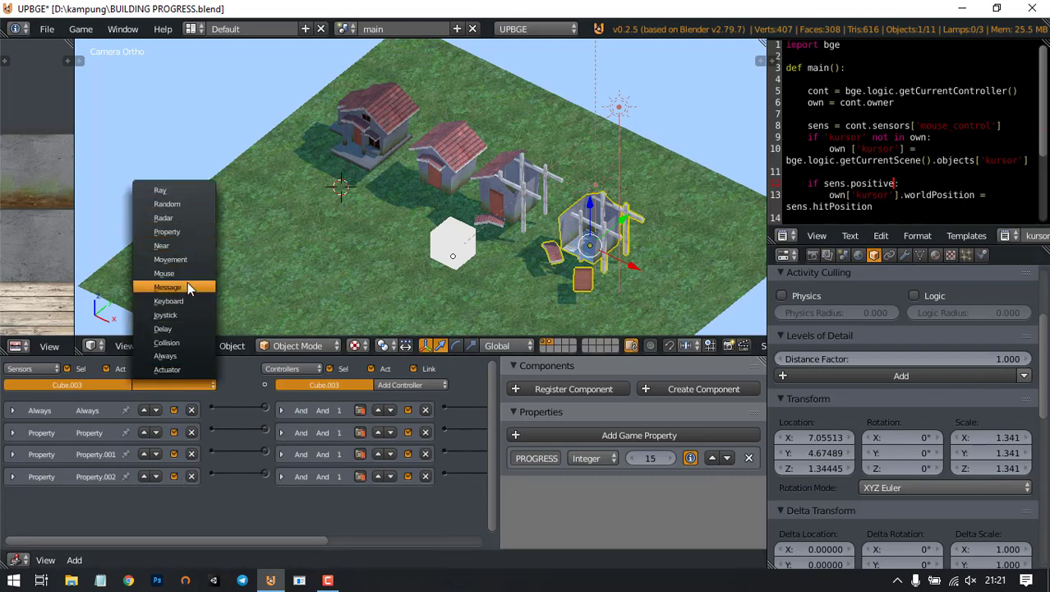
left_click(173, 273)
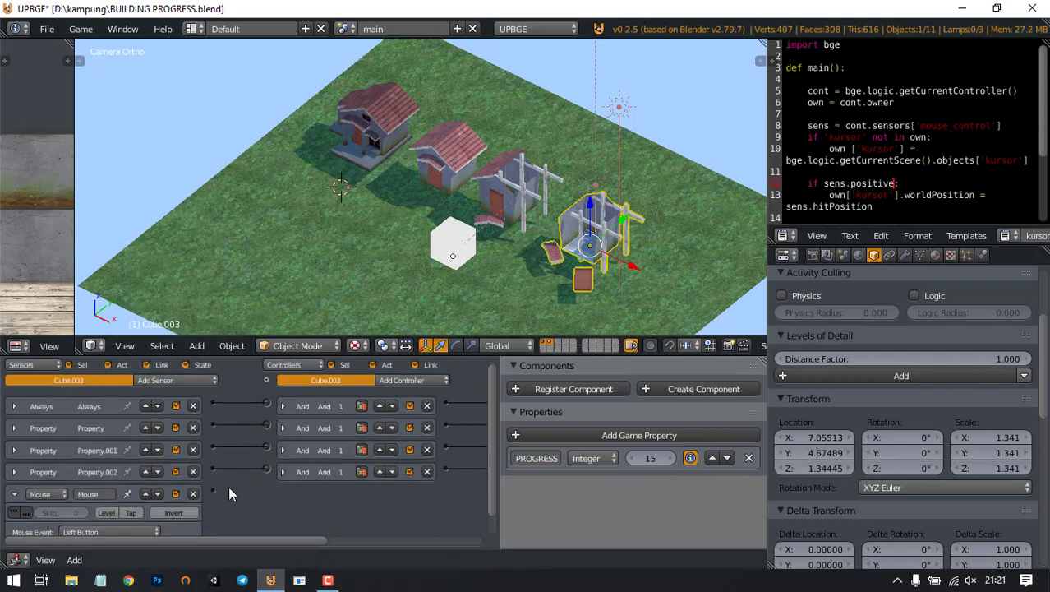
left_click(179, 376)
left_click(185, 263)
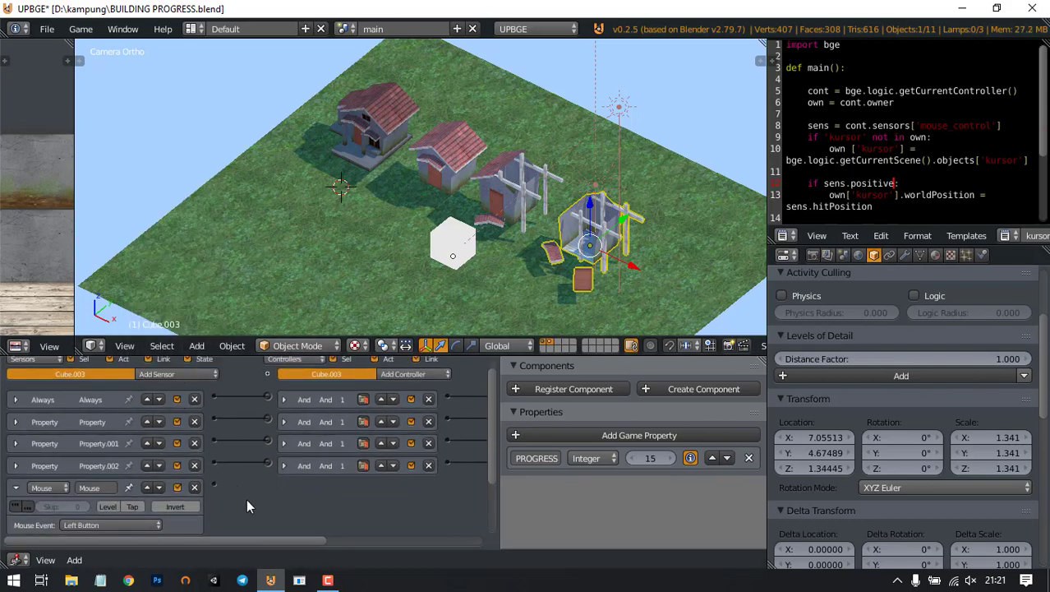
Step: Set the first Mouse sensor to Mouse Over with true-level pulses, and enable Tap on the Left Button sensor
scroll(196, 487, "down", 3)
left_click(79, 453)
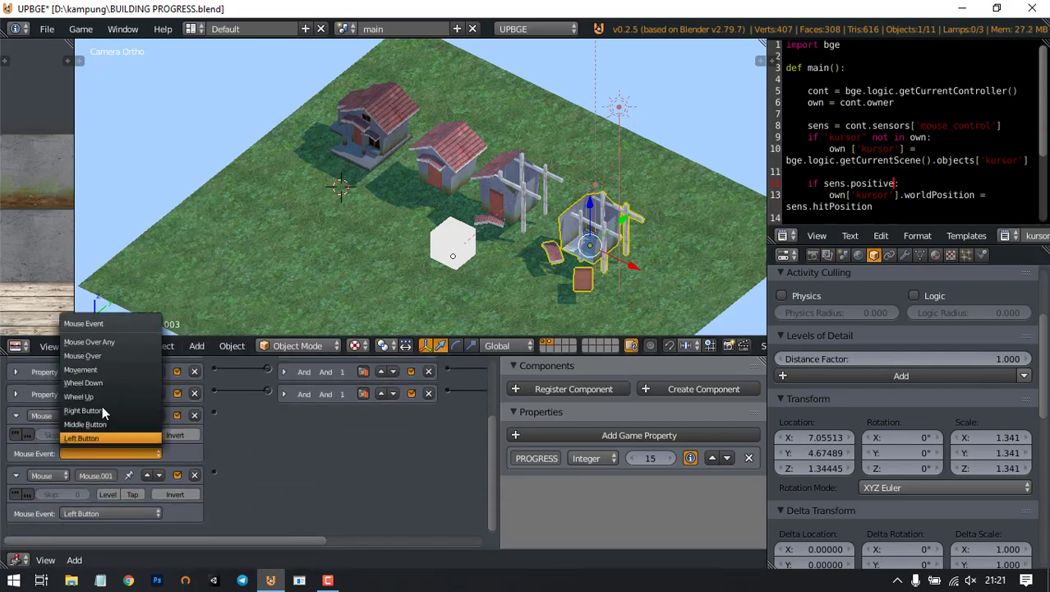
left_click(115, 352)
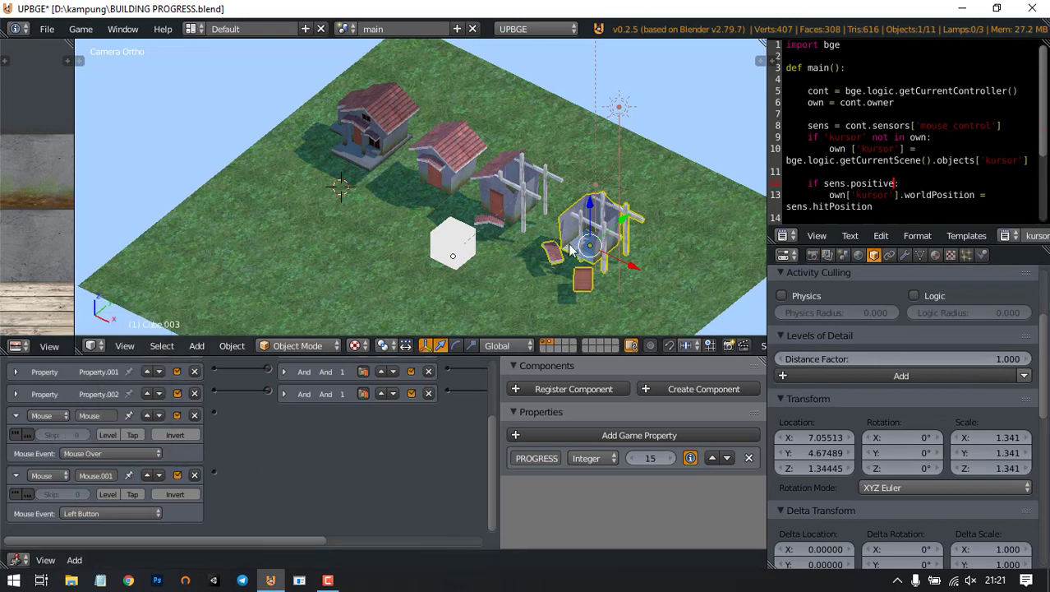
left_click(15, 434)
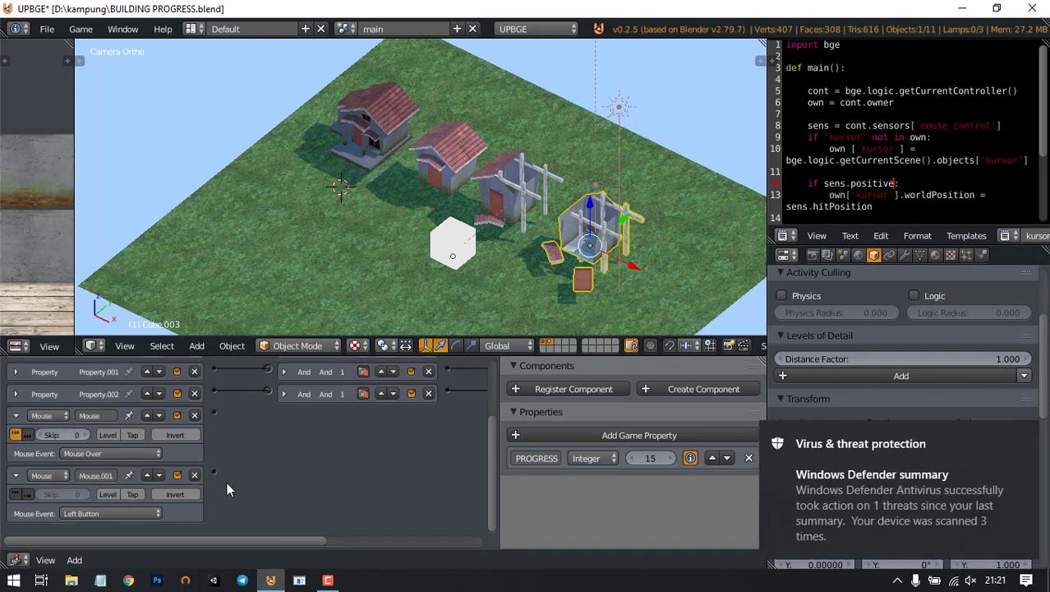
left_click(135, 494)
Step: Examine the sensor, controller and actuator connections of Cube.003
middle_click_drag(463, 442, 332, 471)
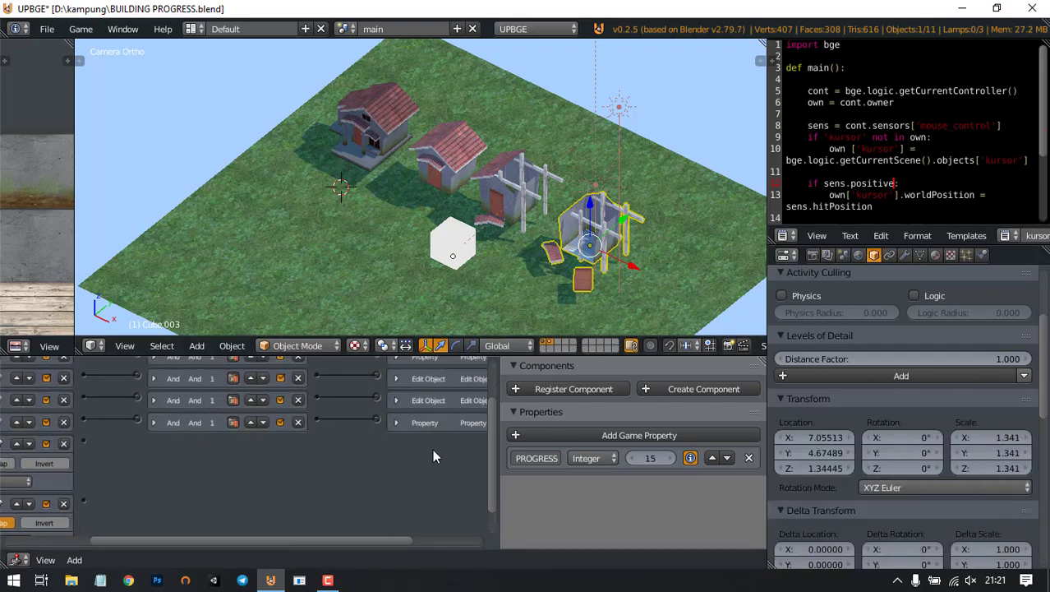
scroll(433, 449, "down", 2)
middle_click_drag(233, 454, 310, 453)
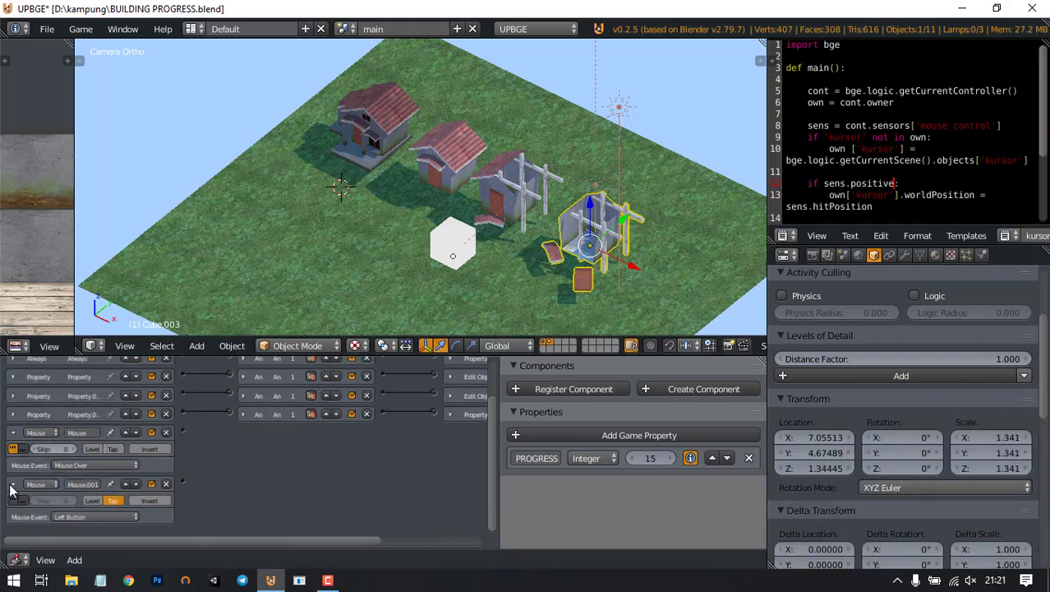
scroll(391, 465, "up", 3)
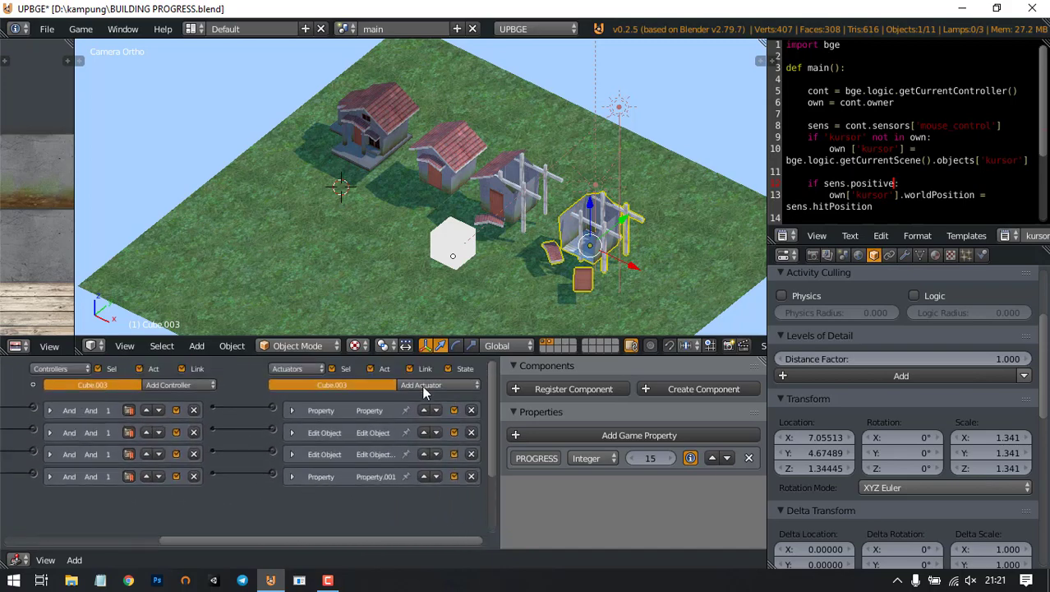
key("p")
key("Escape")
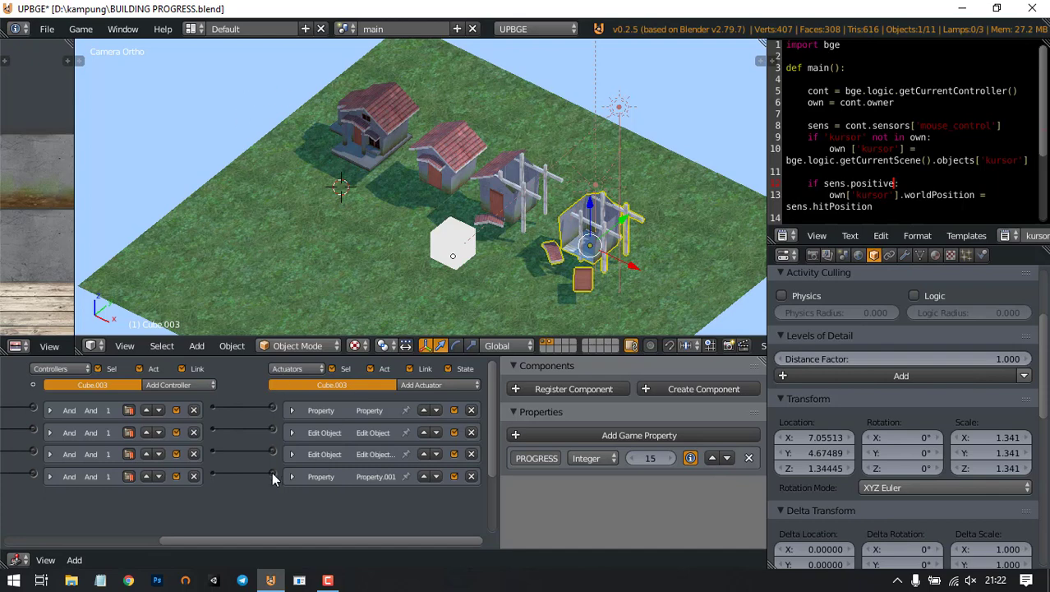
middle_click_drag(289, 512, 378, 439)
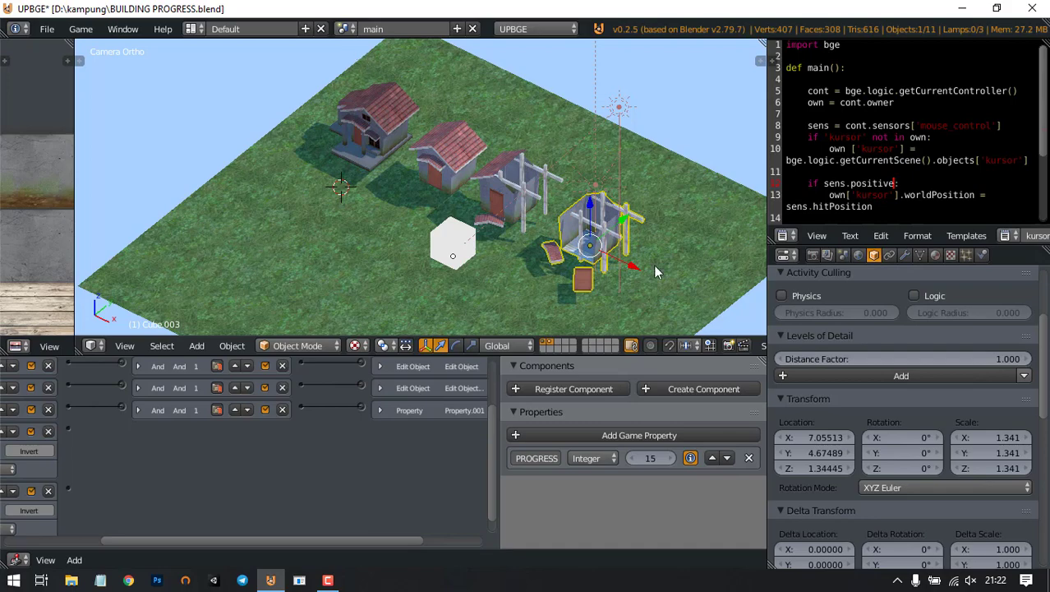
middle_click_drag(53, 534, 282, 460)
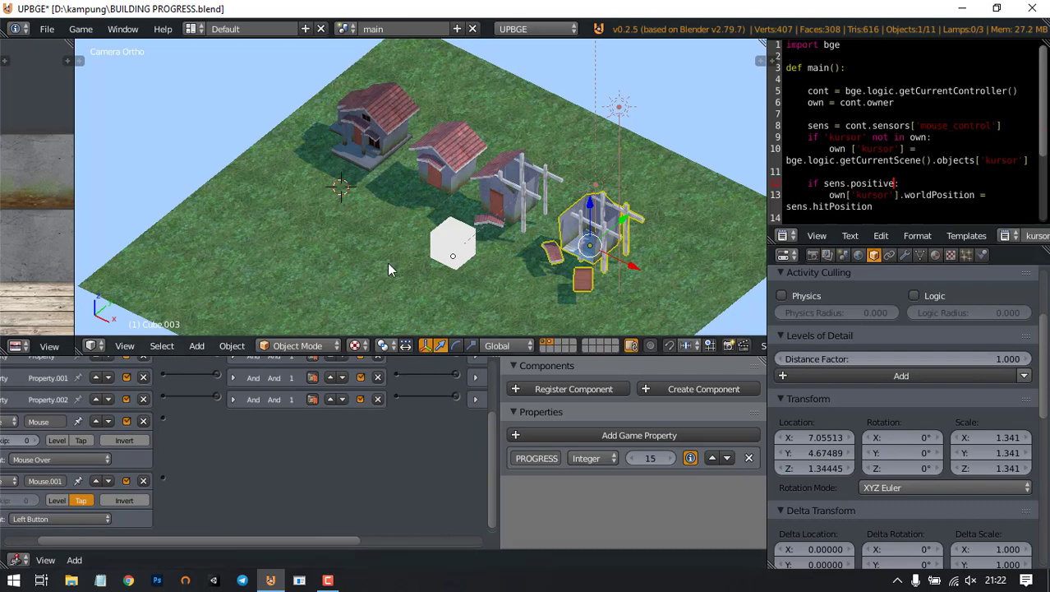
middle_click_drag(292, 506, 390, 473)
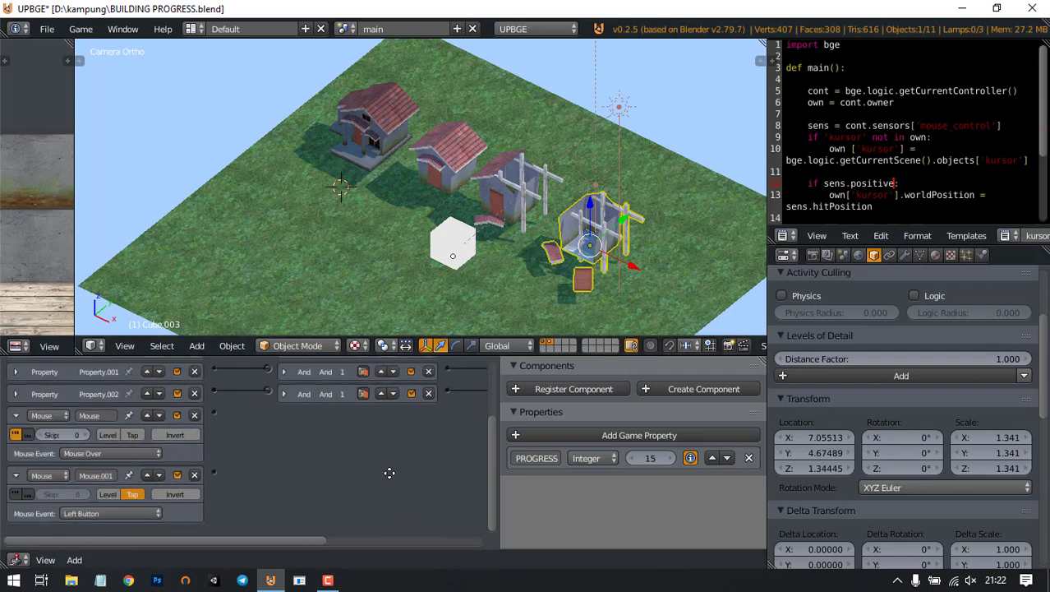
Step: Examine the four house stages on the grass field in the camera view
middle_click_drag(608, 242, 465, 196, "shift")
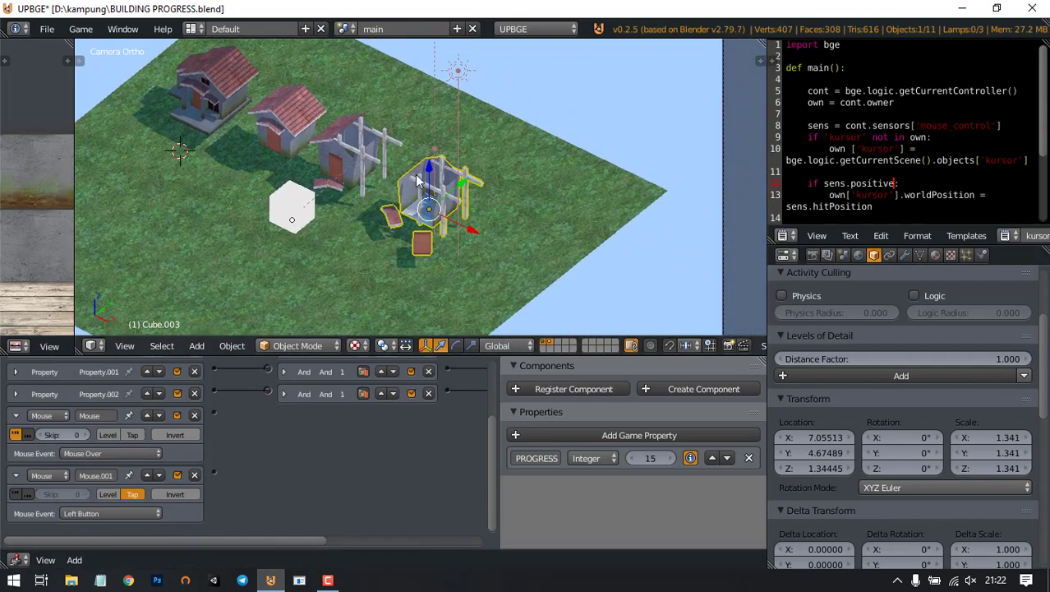
mouse_move(475, 198)
middle_mouse_down("shift")
mouse_move(486, 204)
mouse_move(462, 183)
middle_mouse_up("shift")
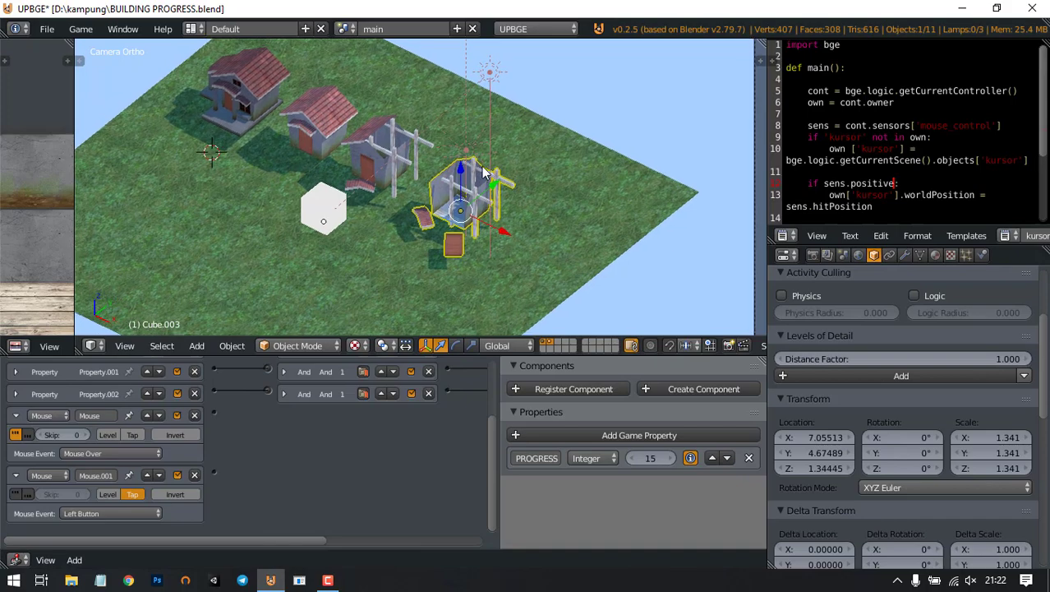
scroll(306, 141, "down", 2)
scroll(175, 116, "down", 2)
middle_click_drag(230, 116, 235, 116, "shift")
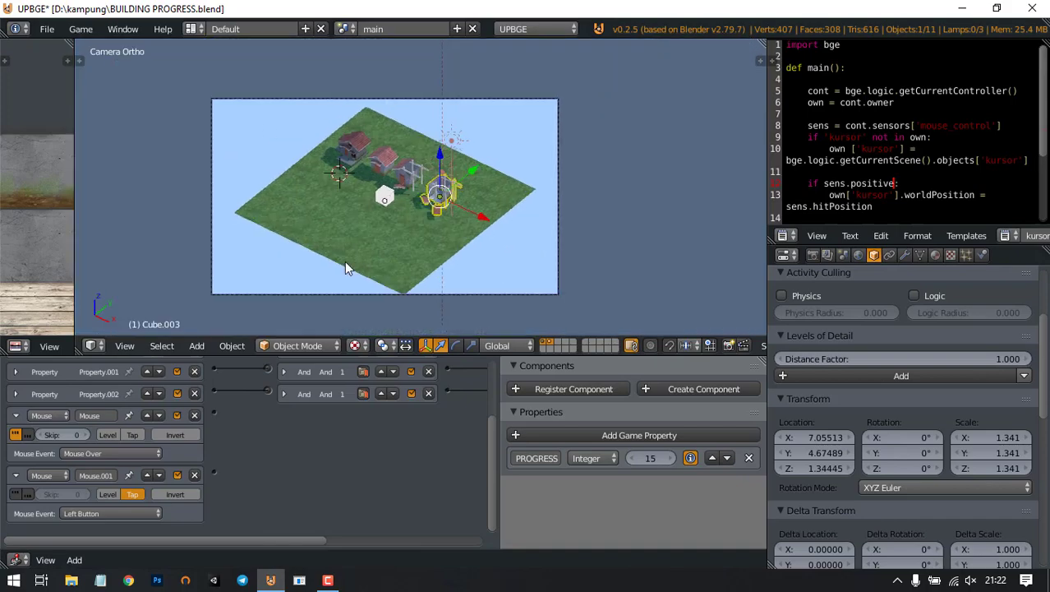
scroll(299, 178, "up", 3)
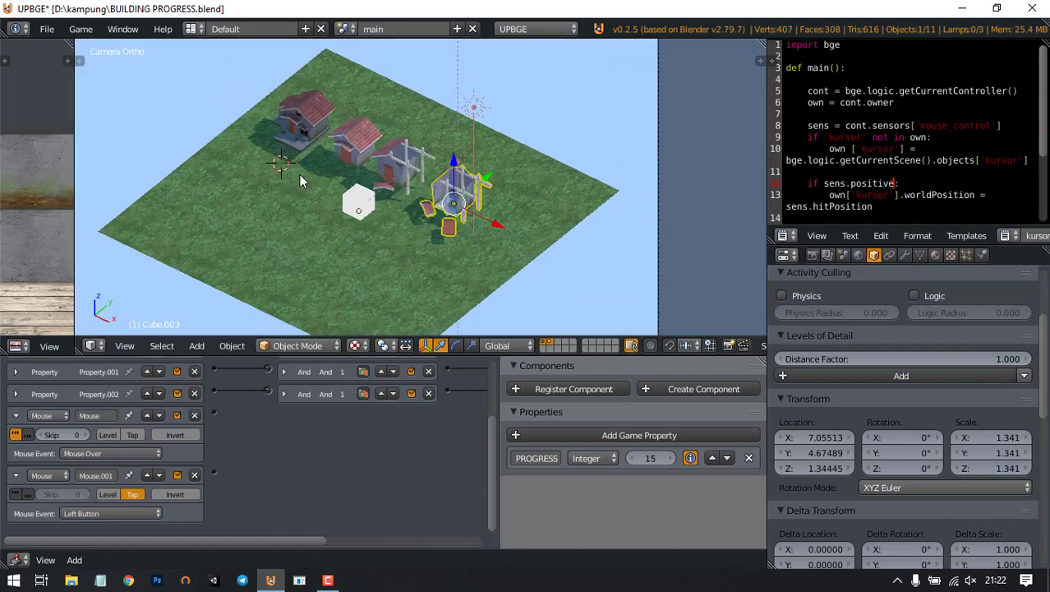
middle_click_drag(175, 104, 277, 119, "shift")
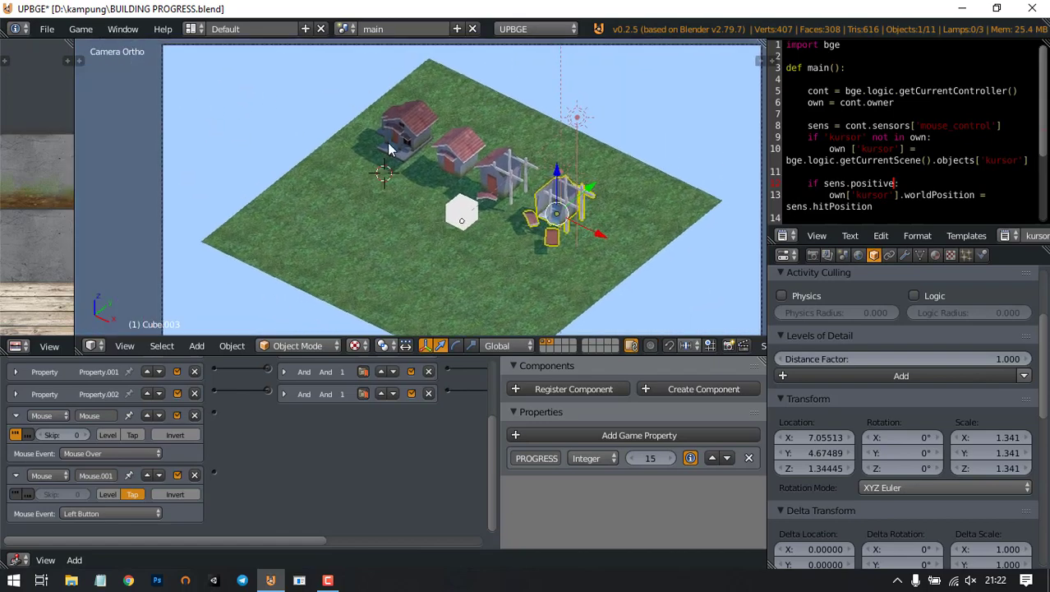
scroll(622, 206, "up", 4)
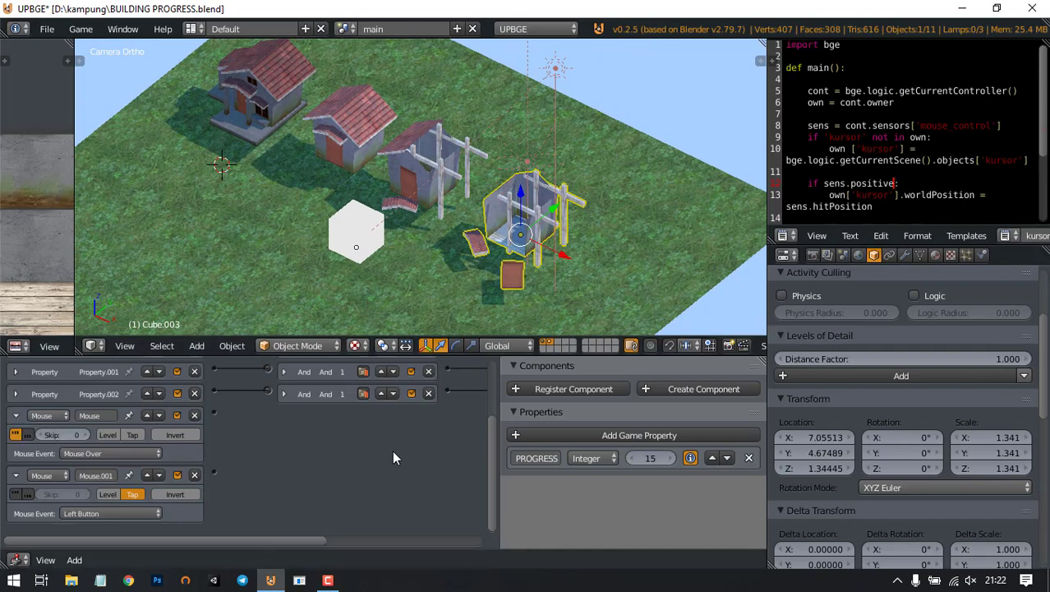
Step: Add an Edit Object actuator to the least finished house, set to Replace Mesh with the completed house's mesh, Cube.003
middle_click_drag(350, 463, 115, 497)
scroll(362, 470, "up", 3)
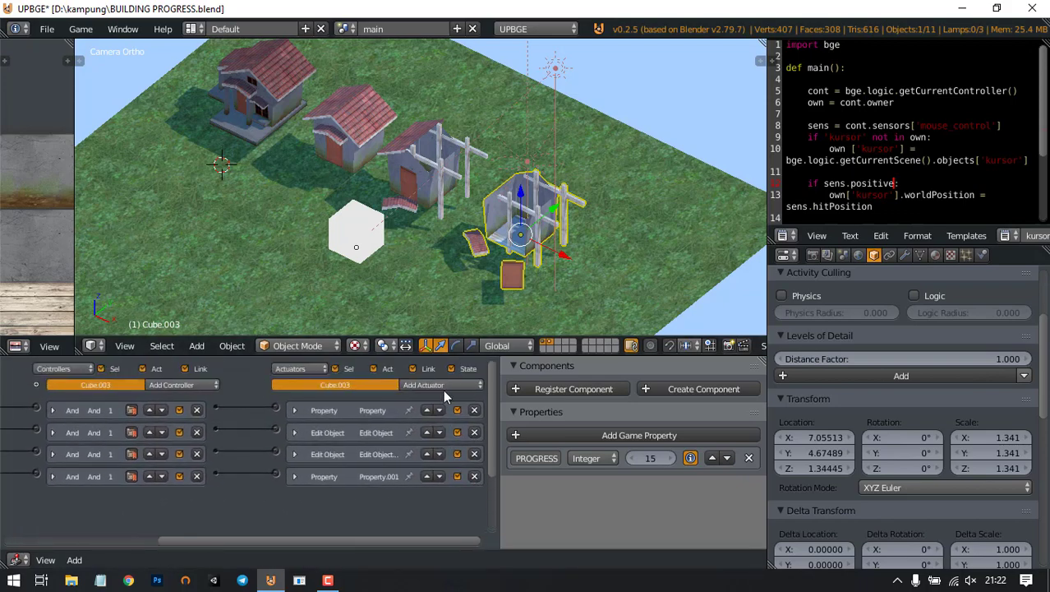
left_click(441, 385)
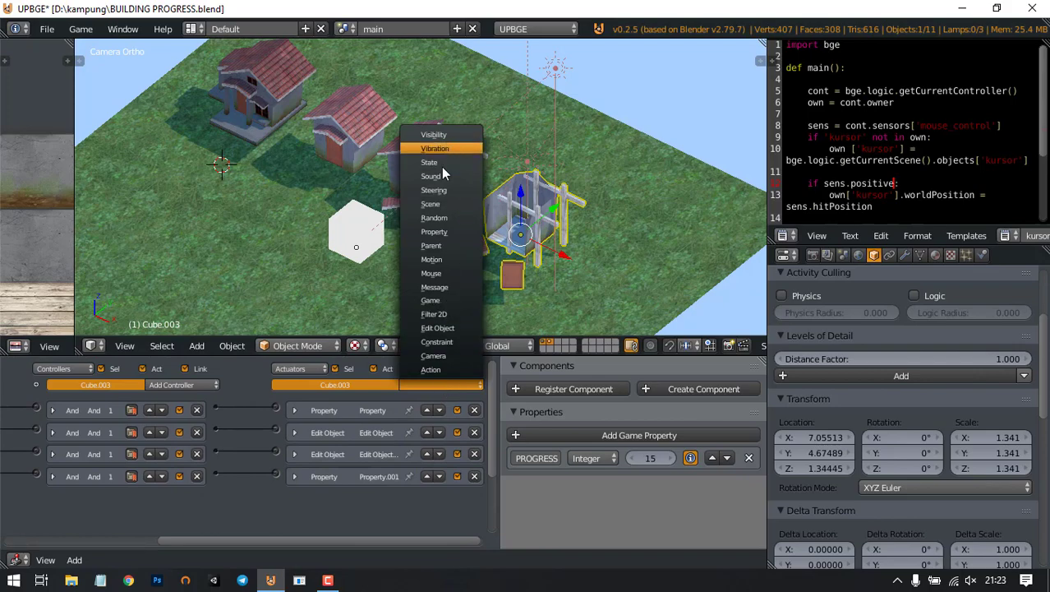
left_click(438, 328)
scroll(396, 471, "down", 2)
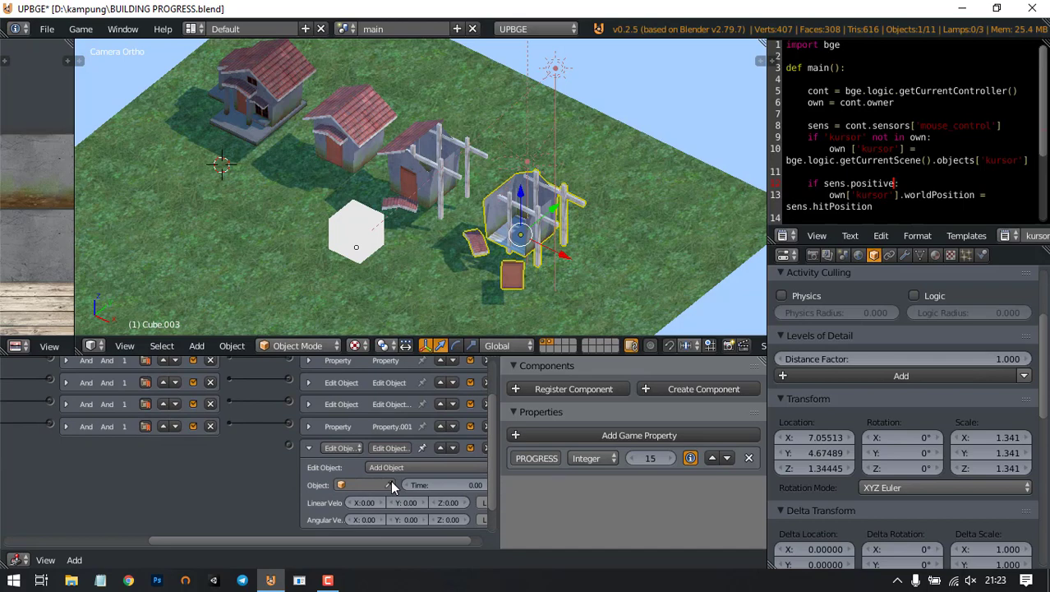
left_click(397, 468)
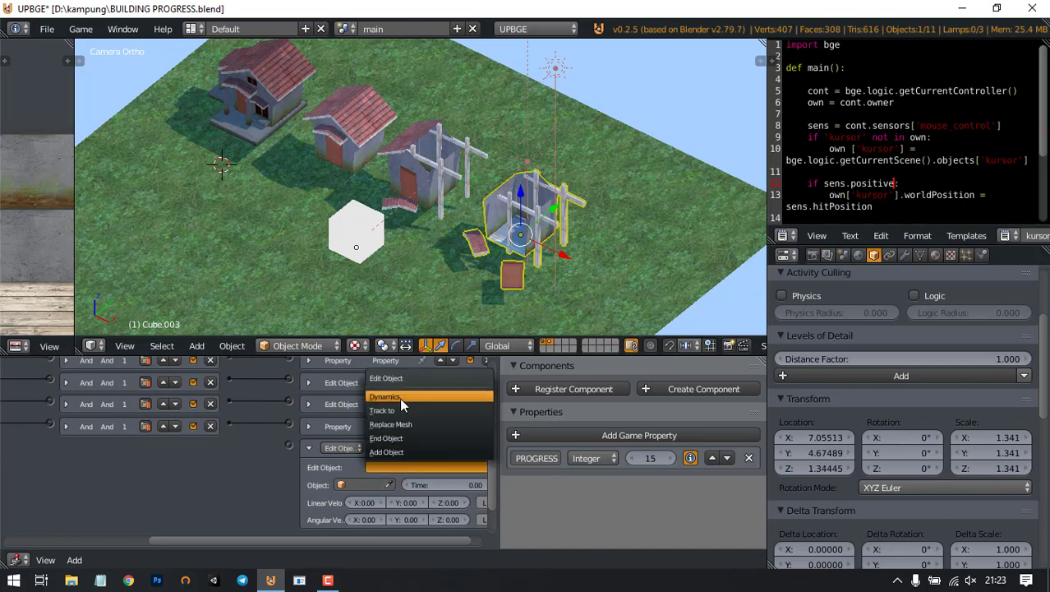
left_click(408, 424)
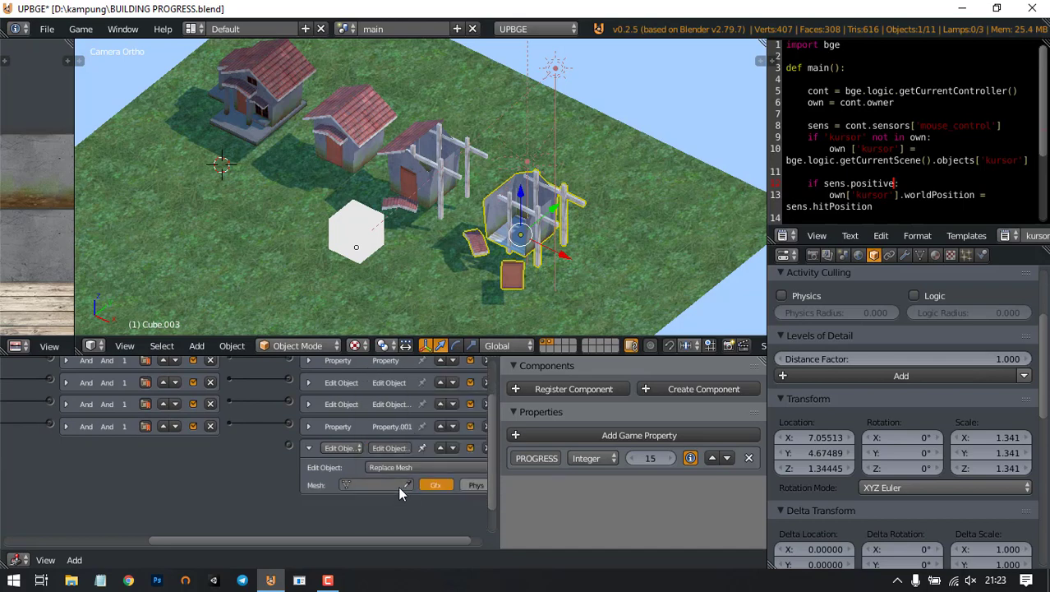
left_click(407, 484)
left_click(259, 80)
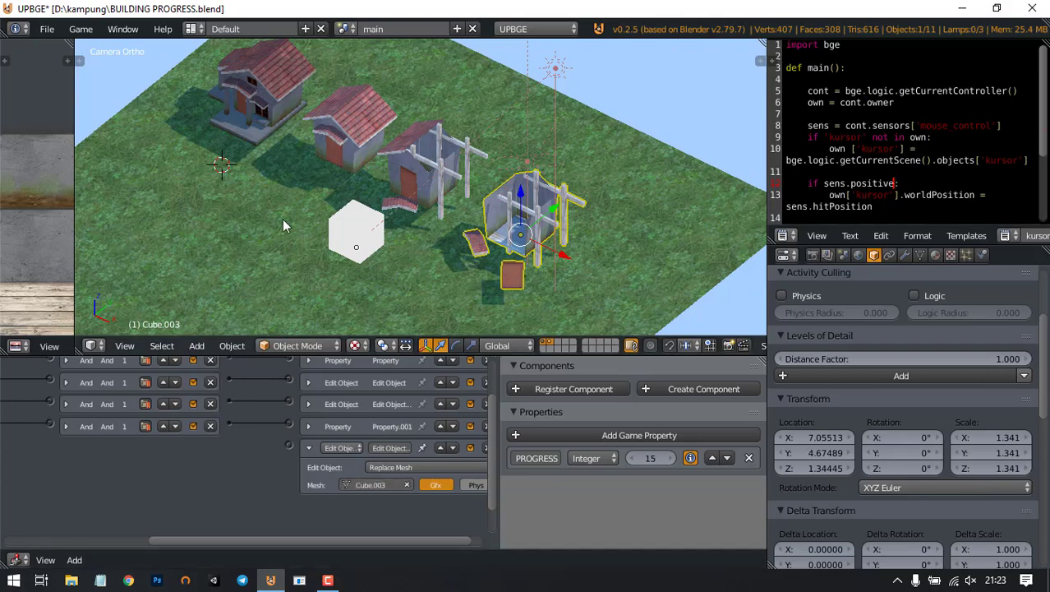
Step: Link both Mouse sensors through one And controller to the Replace Mesh actuator
middle_click_drag(229, 456, 424, 424)
middle_click_drag(332, 437, 263, 434)
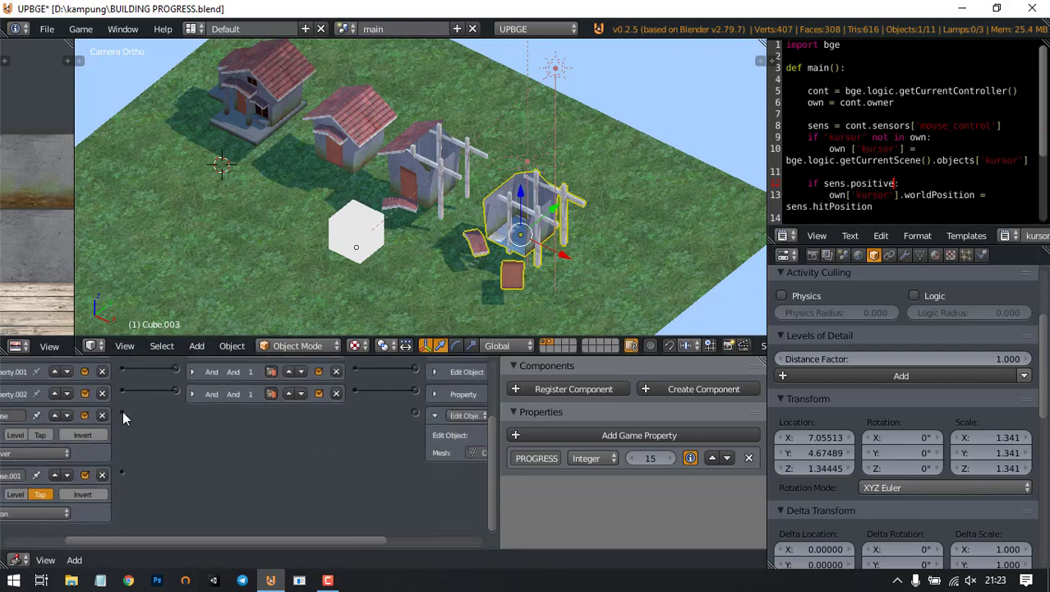
left_click_drag(121, 412, 419, 415)
left_click_drag(120, 478, 176, 415)
Step: Hide the layer holding the houses and save over BUILDING PROGRESS.blend
left_click(552, 342)
scroll(441, 243, "down", 2)
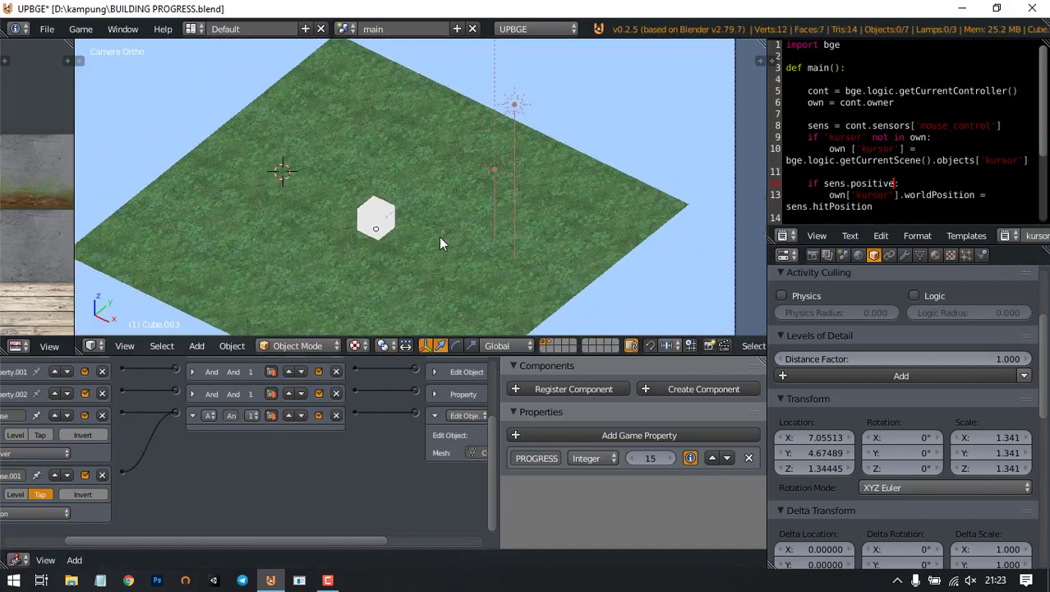
key("ctrl+s")
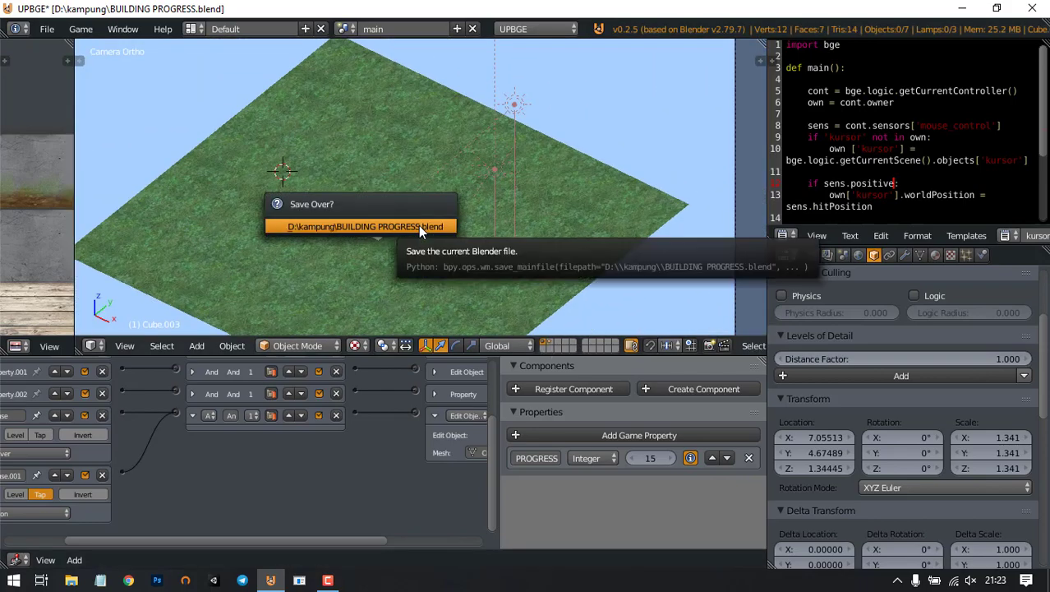
left_click(418, 227)
Step: Run the game briefly, stop it, and enlarge the 3D viewport so the whole camera frame fits
key("p")
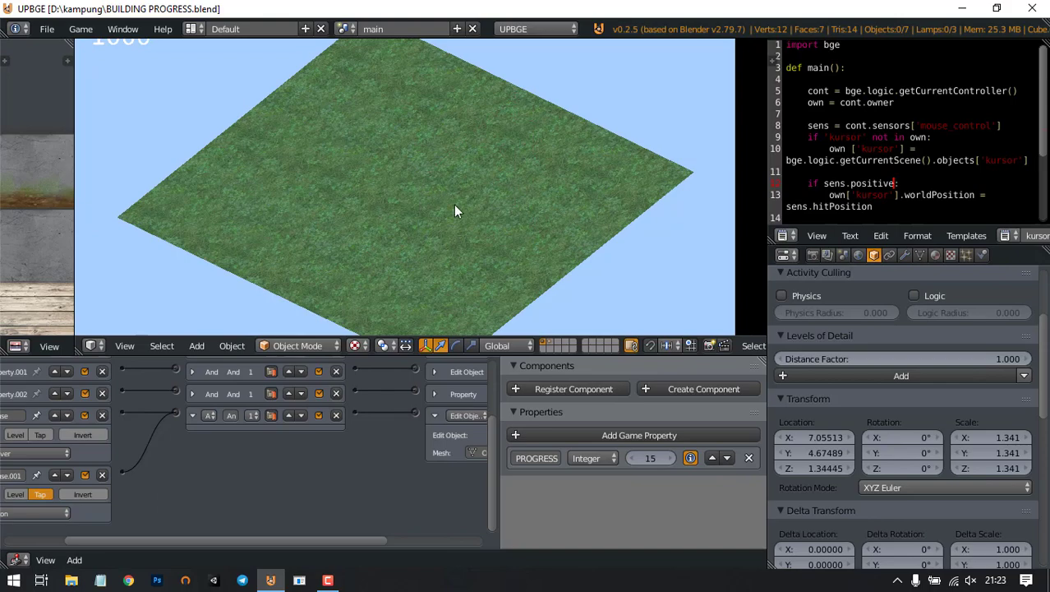
key("Escape")
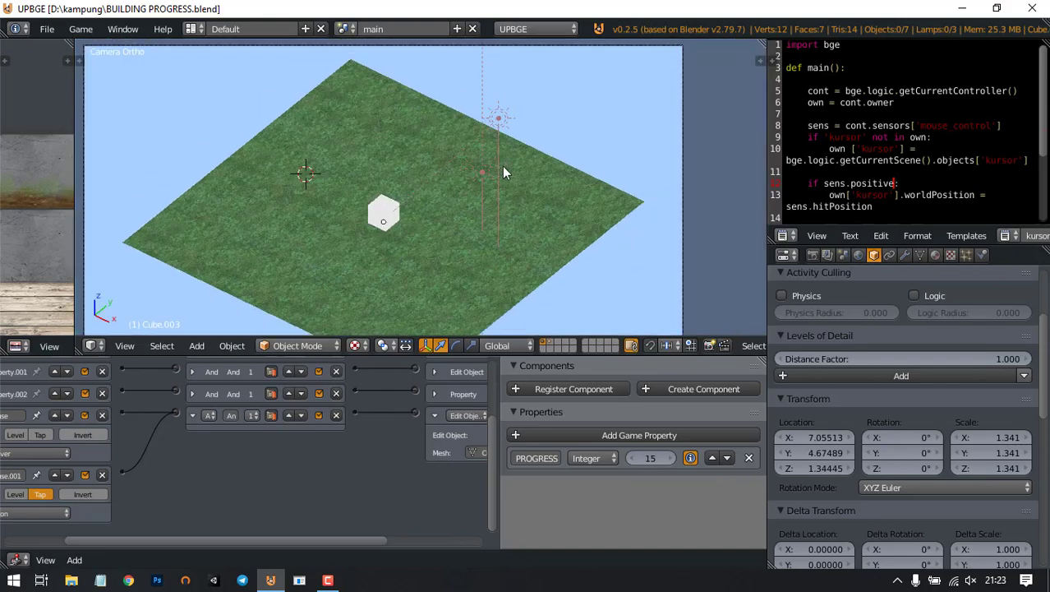
key("KP_0")
left_click_drag(482, 351, 481, 434)
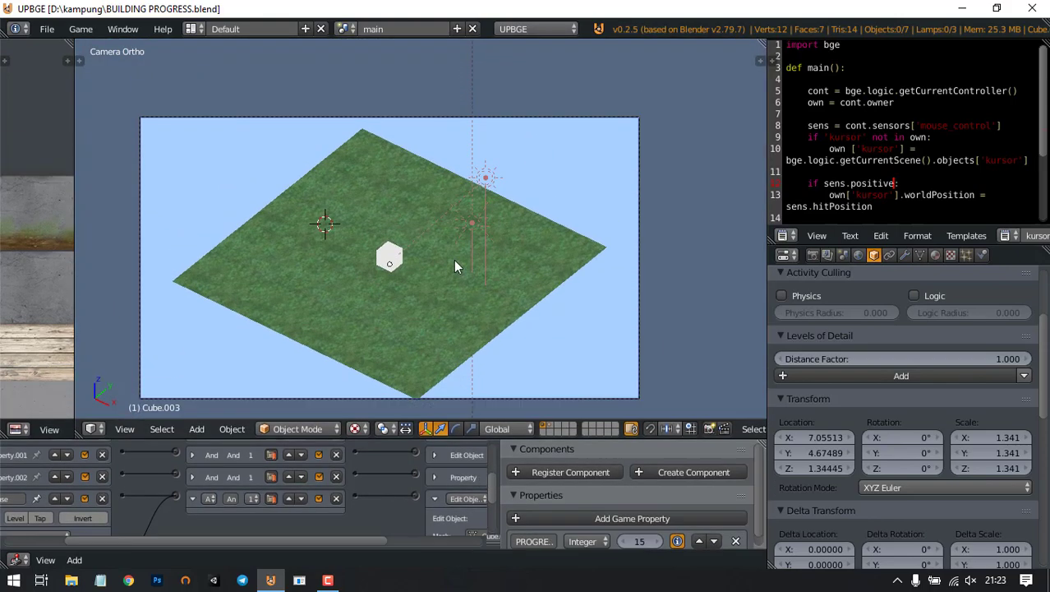
key("Home")
Step: Test the game by placing a house near the far corner of the ground, then stop it
key("p")
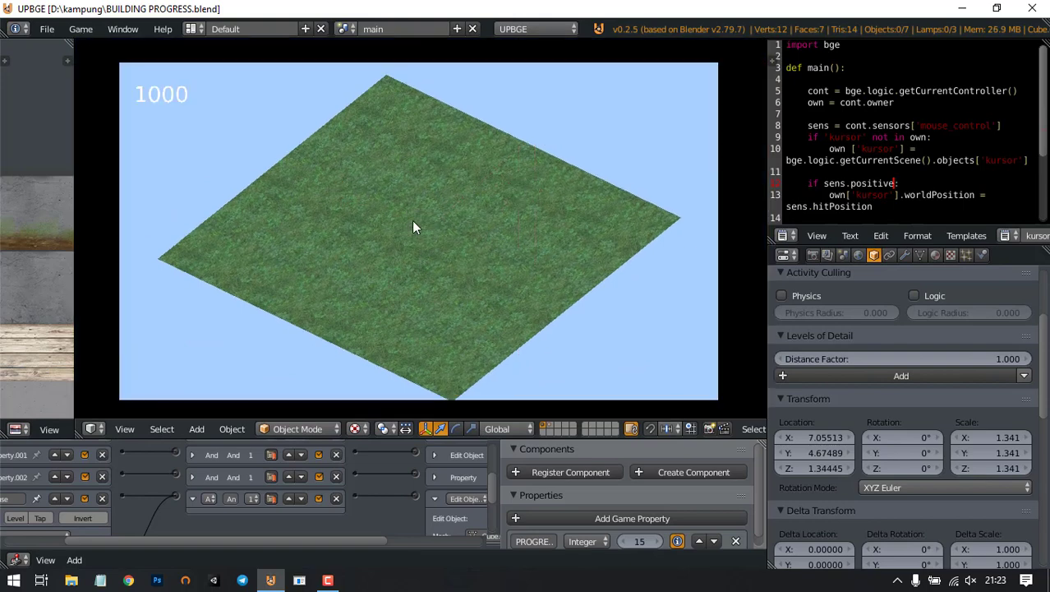
left_click(407, 160)
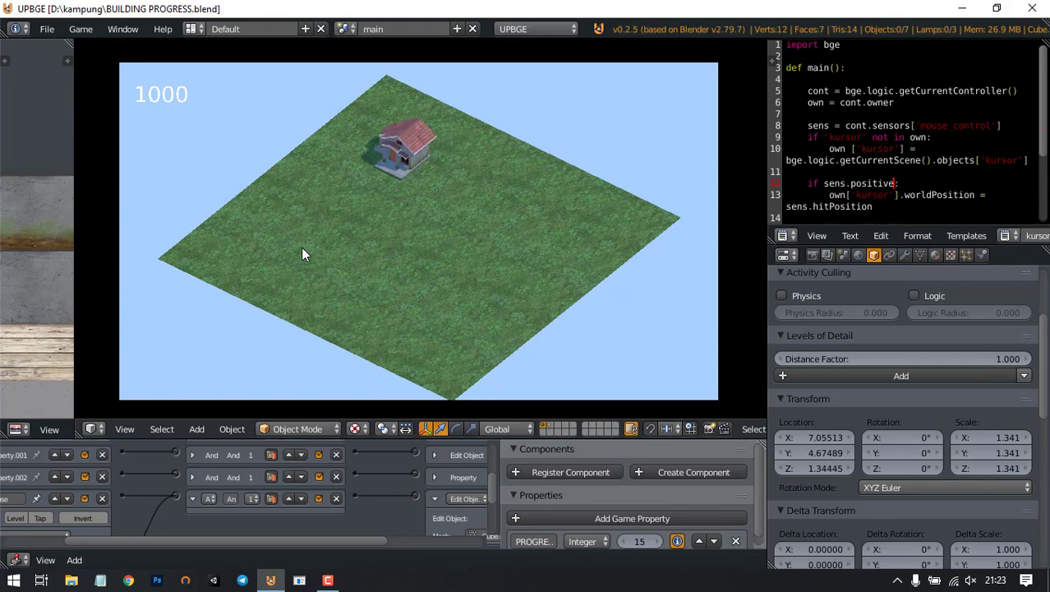
key("Escape")
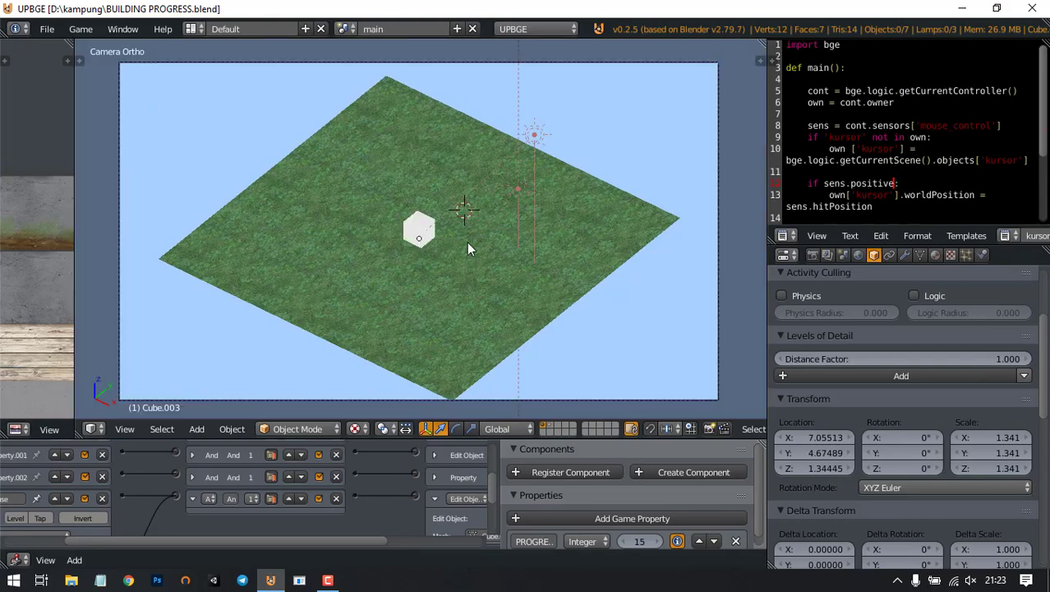
Step: Run the game again, place a house near the ground's centre, test its mouse-triggered mesh replacement, and stop the game
scroll(467, 243, "up", 1)
key("p")
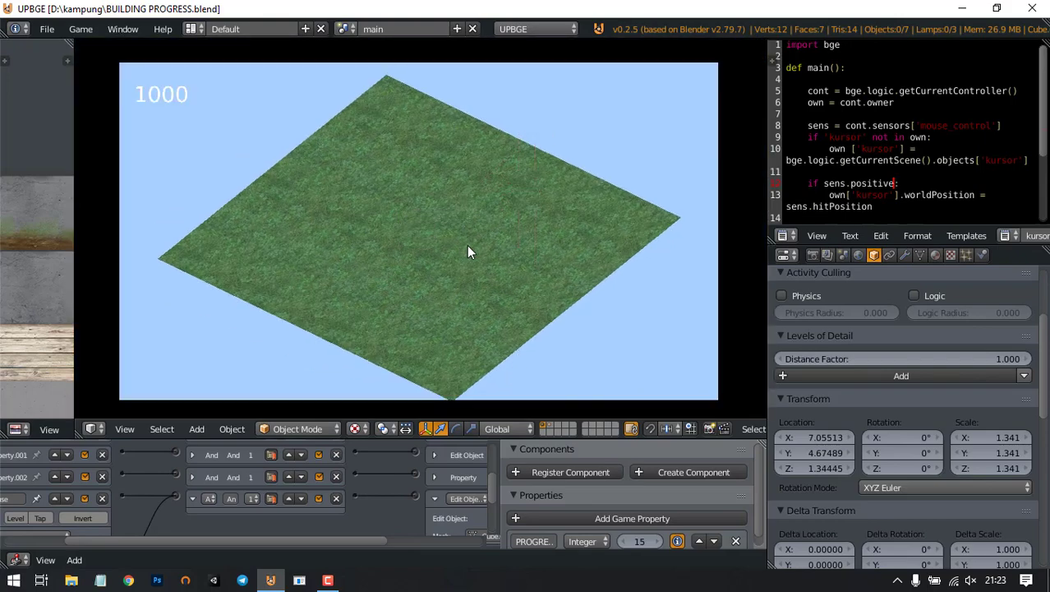
left_click(433, 212)
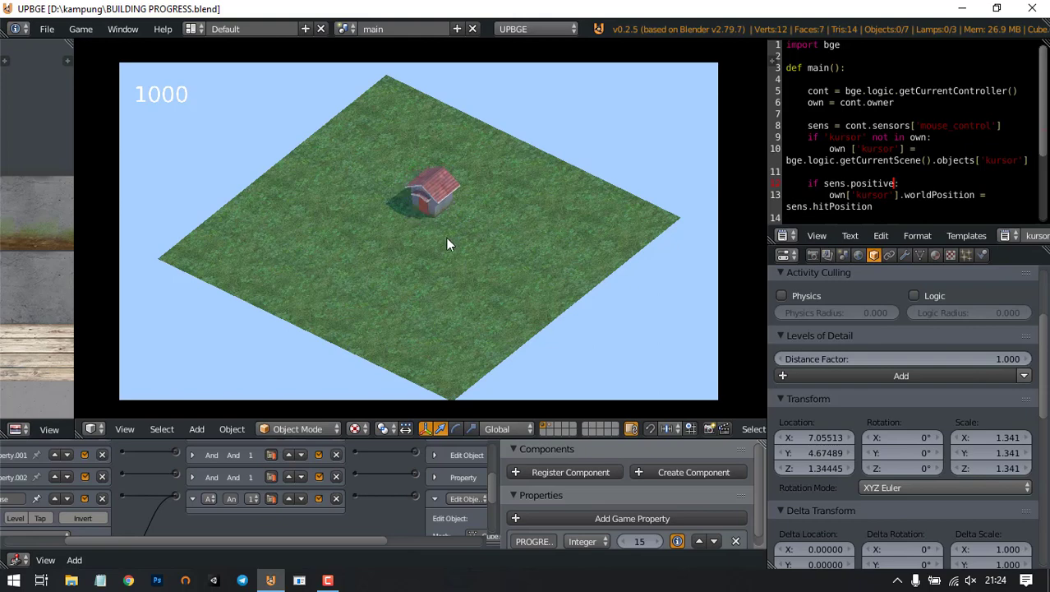
left_click(431, 190)
left_click(430, 196)
key("Escape")
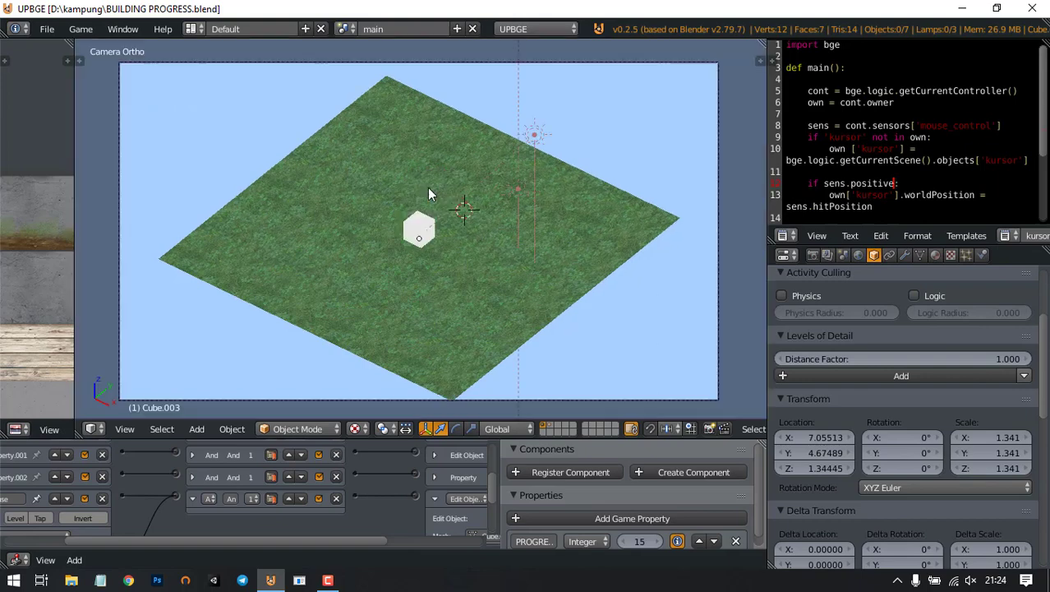
Step: Show the layer holding the houses and widen the logic properties area to read the PROGRESS property in full
left_click(549, 424, "shift")
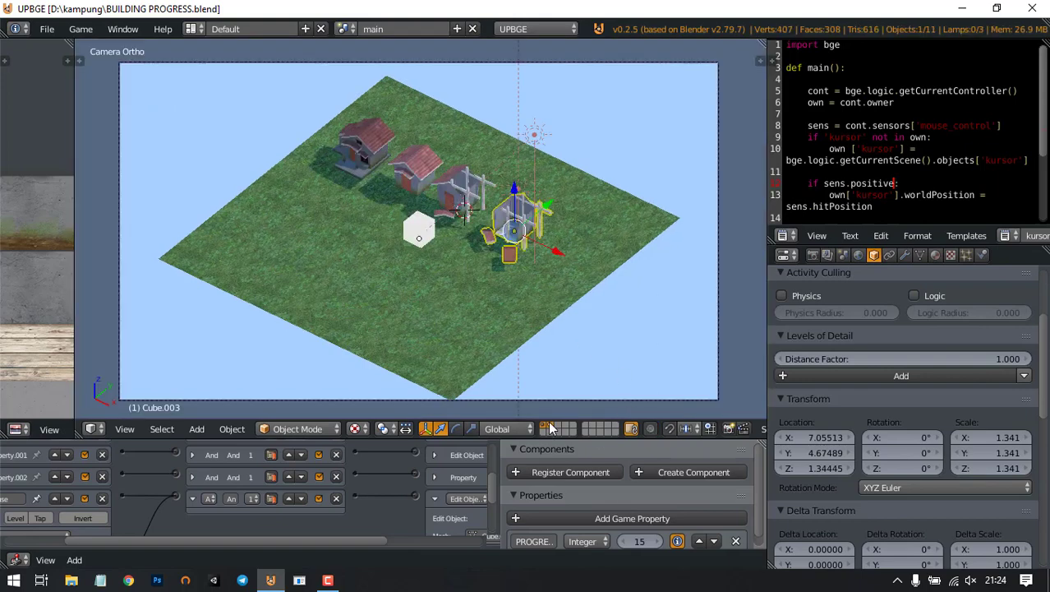
scroll(667, 532, "down", 1)
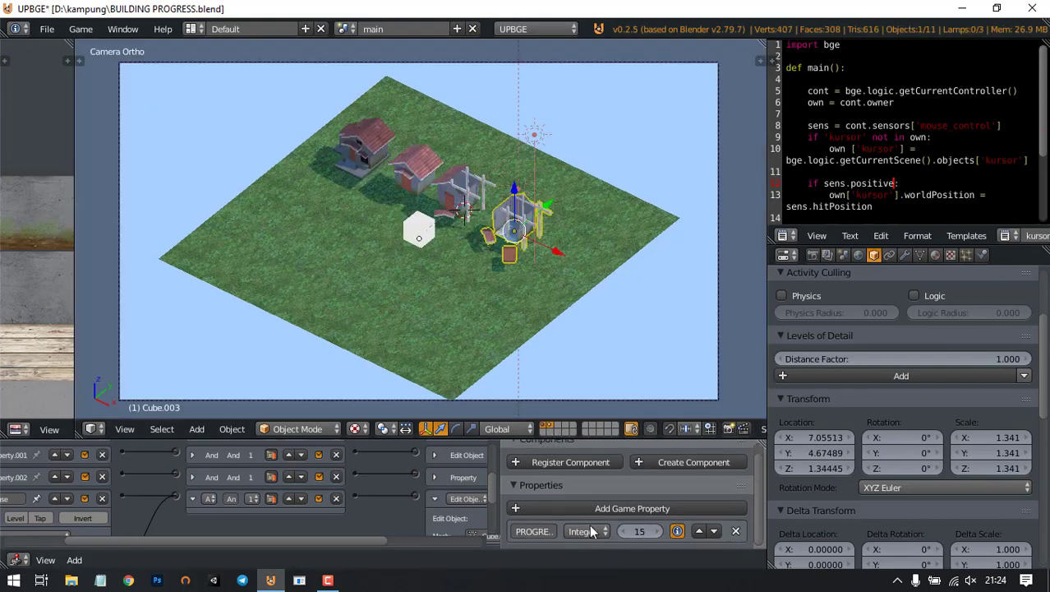
left_click_drag(500, 510, 436, 503)
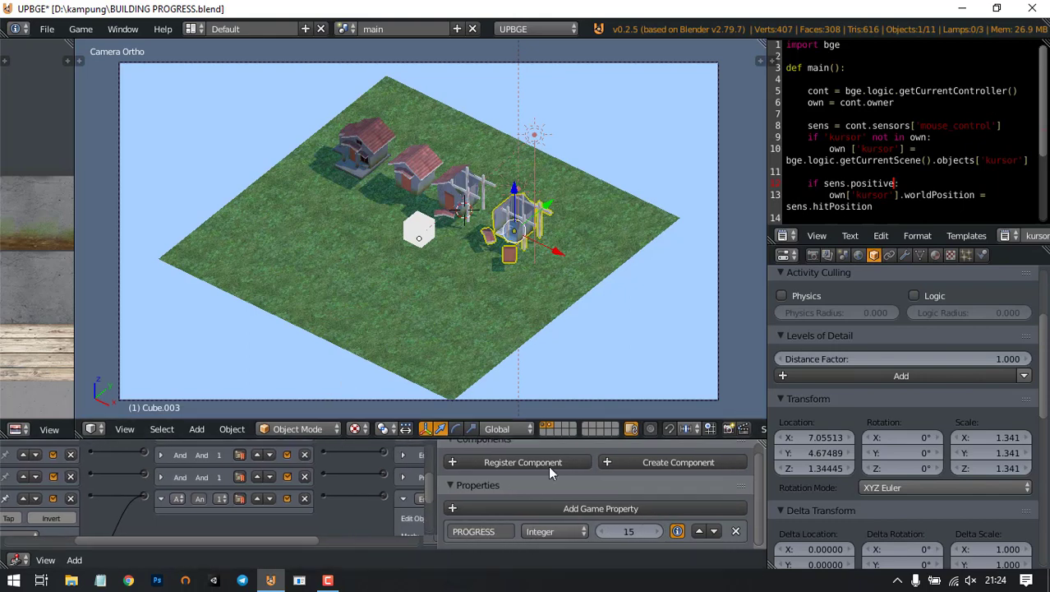
Step: Enable Show Debug Properties for the game engine and enlarge the camera view around the houses
left_click(81, 29)
mouse_move(185, 119)
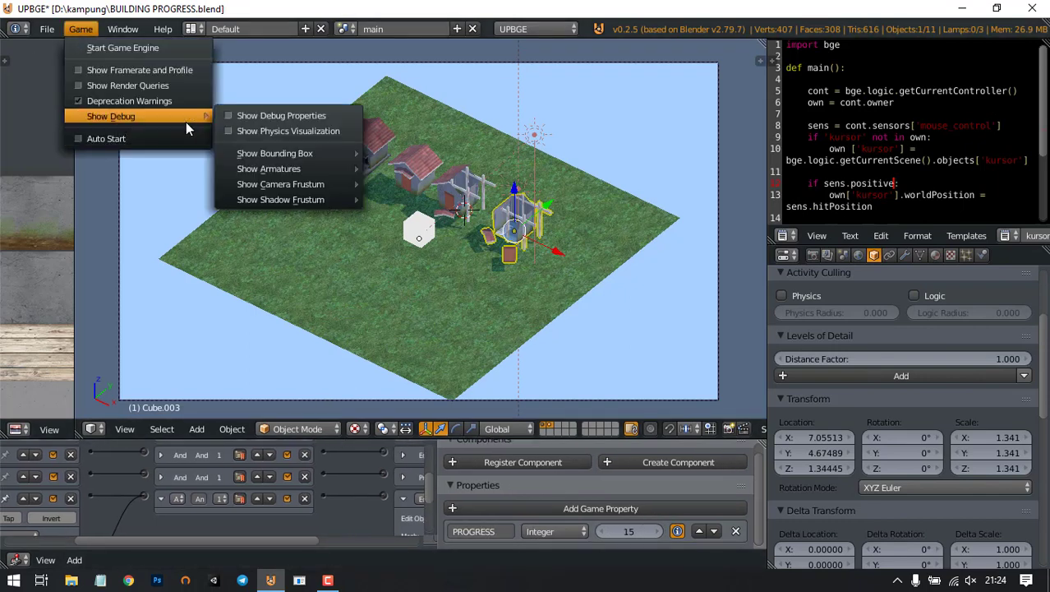
left_click(248, 119)
scroll(497, 270, "up", 3)
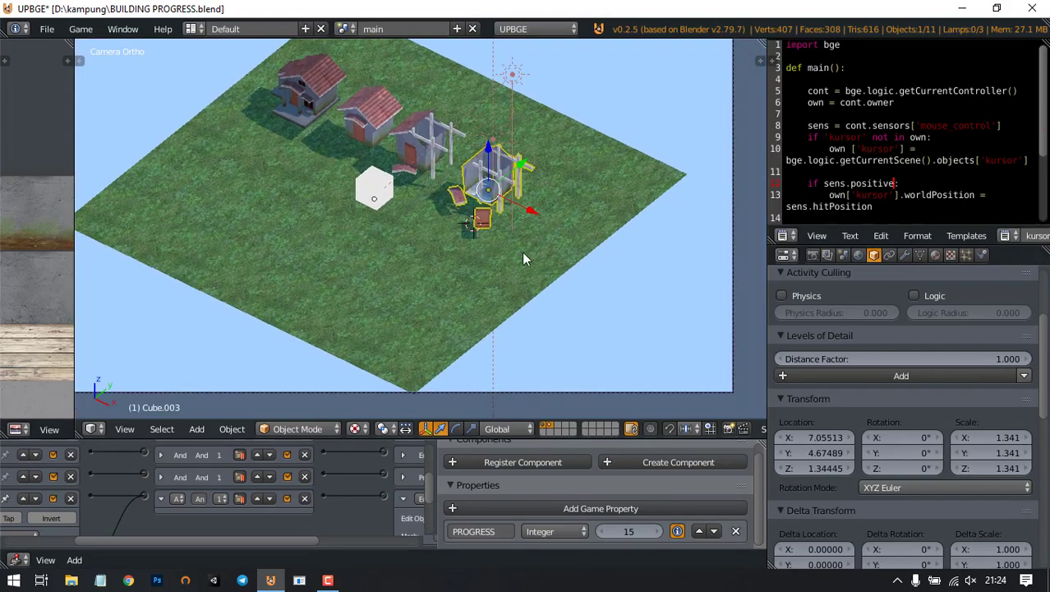
Step: Run the game to check how the house's PROGRESS property behaves during construction, and stop it
key("p")
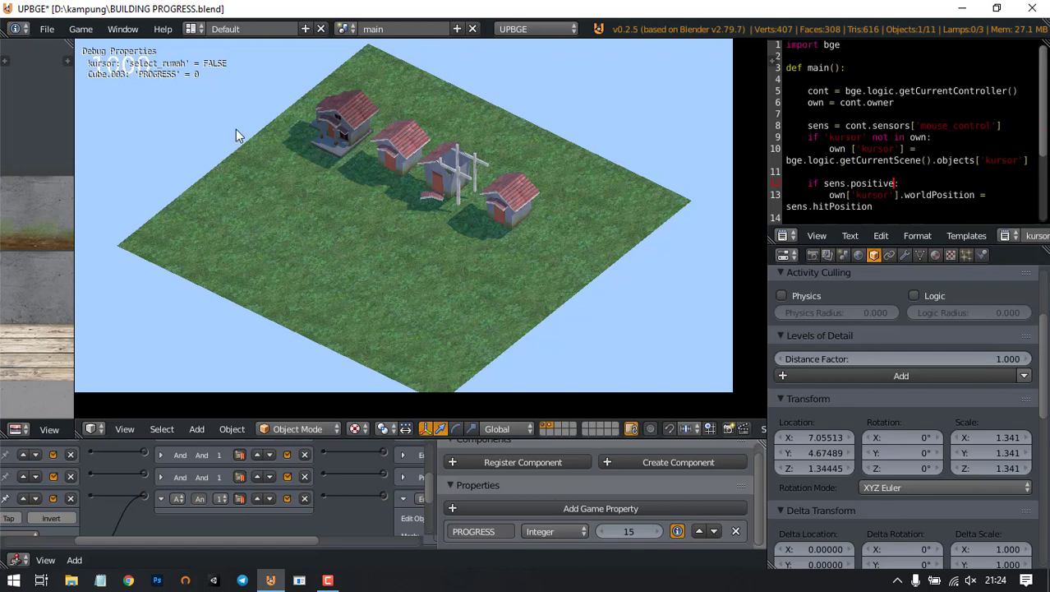
key("Escape")
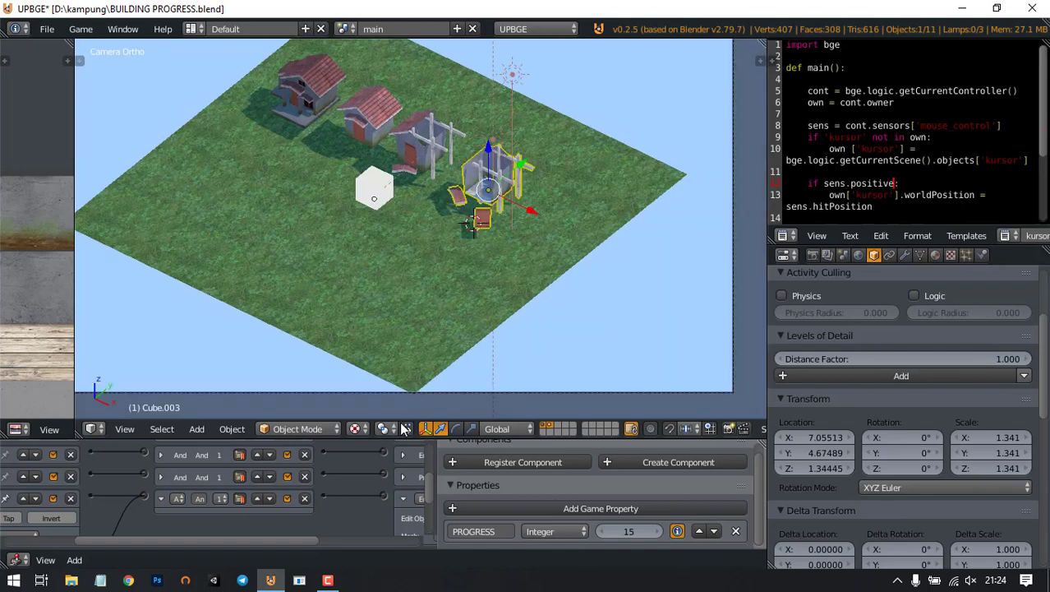
Step: Delete the Property.002 sensor from Cube.003's logic bricks
left_click_drag(405, 437, 405, 289)
middle_click_drag(242, 424, 365, 424)
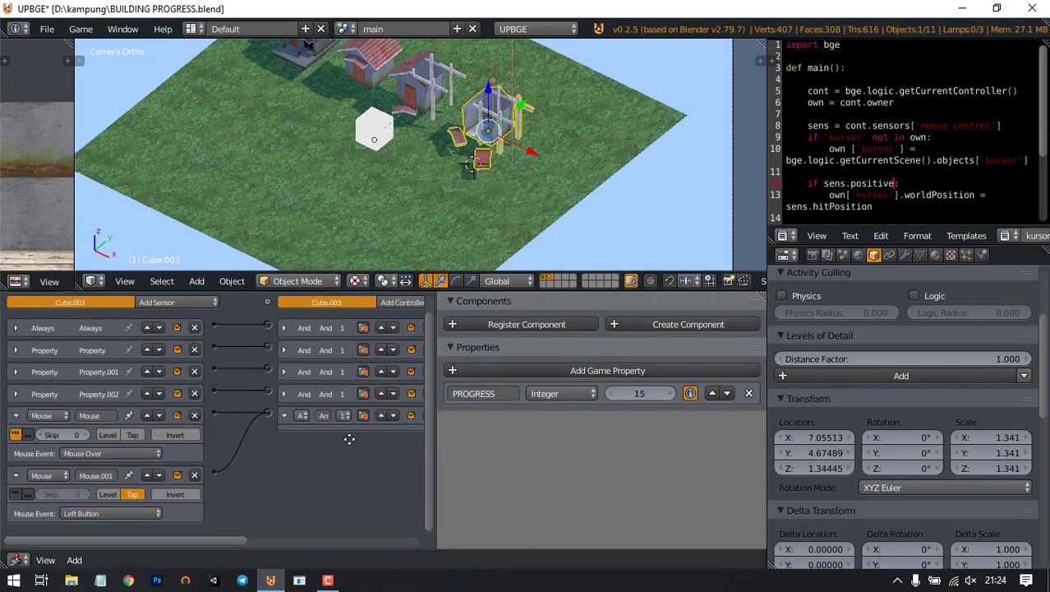
mouse_move(349, 439)
middle_mouse_down()
mouse_move(141, 436)
mouse_move(357, 423)
middle_mouse_up()
left_click(312, 394)
scroll(259, 437, "left", 3, "ctrl")
left_click(15, 393)
left_click(194, 393)
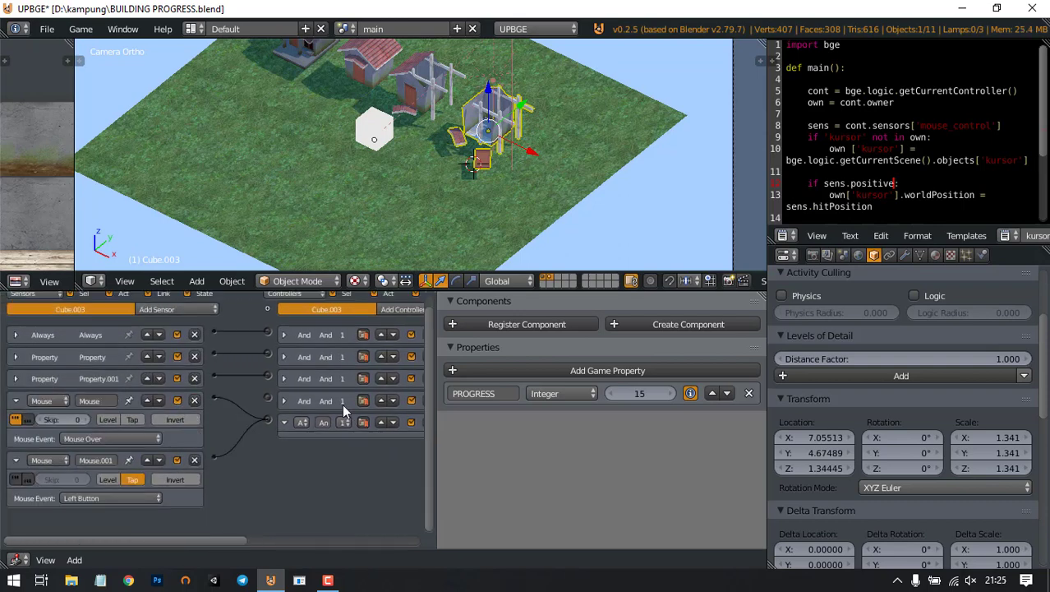
Step: Remove Cube.003's unlinked And controller and the Property actuator that assigns 0 to PROGRESS, and collapse the last Edit Object actuator
middle_click_drag(342, 404, 192, 398)
left_click(288, 400)
scroll(279, 404, "right", 4, "ctrl")
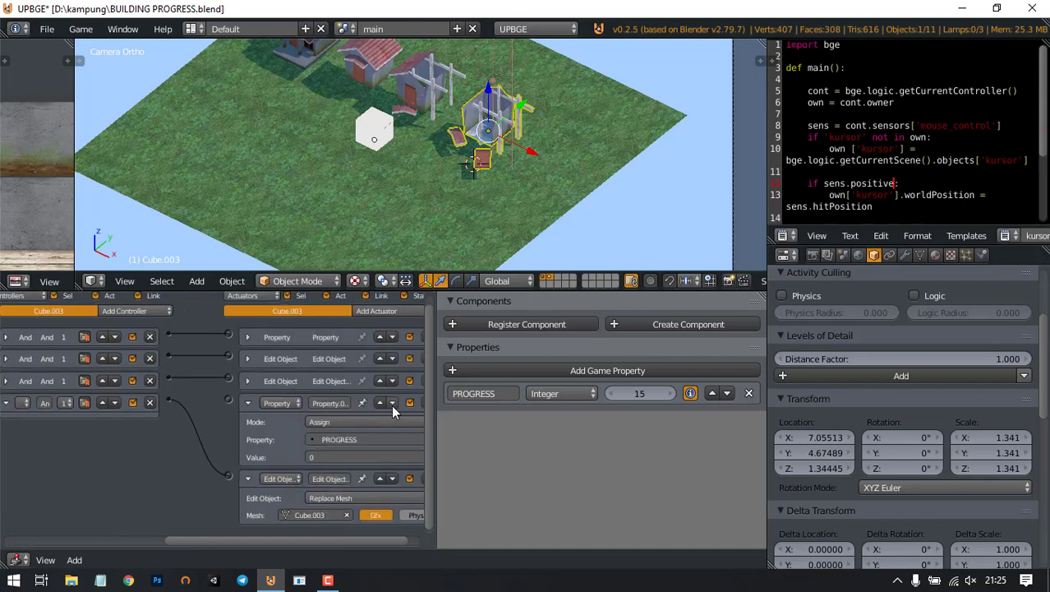
left_click(408, 401)
left_click(229, 411)
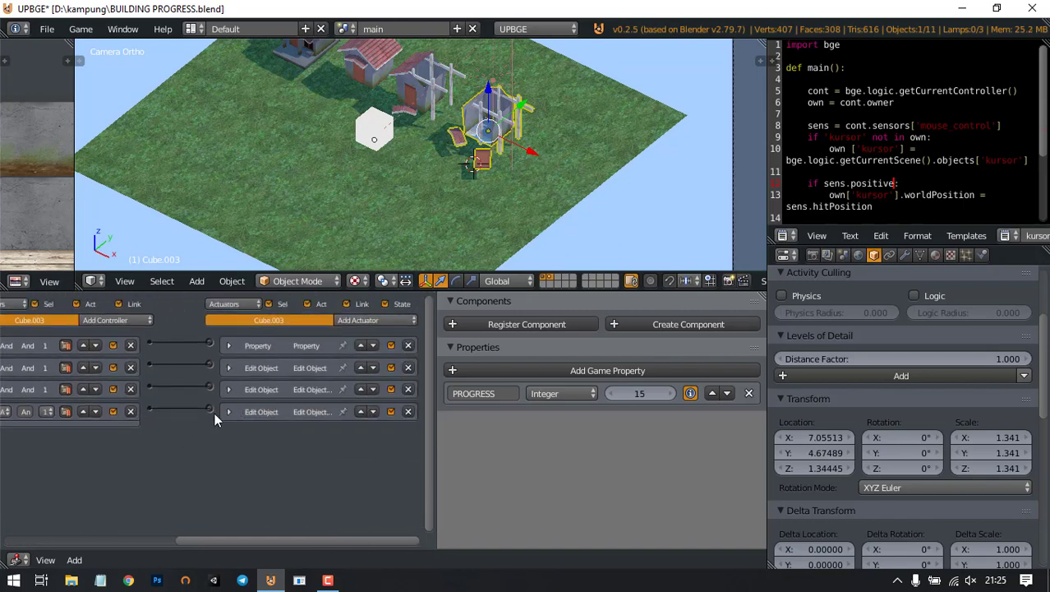
Step: Collapse the two Mouse sensors in Cube.003's logic bricks
scroll(123, 411, "left", 7, "ctrl")
left_click(15, 412)
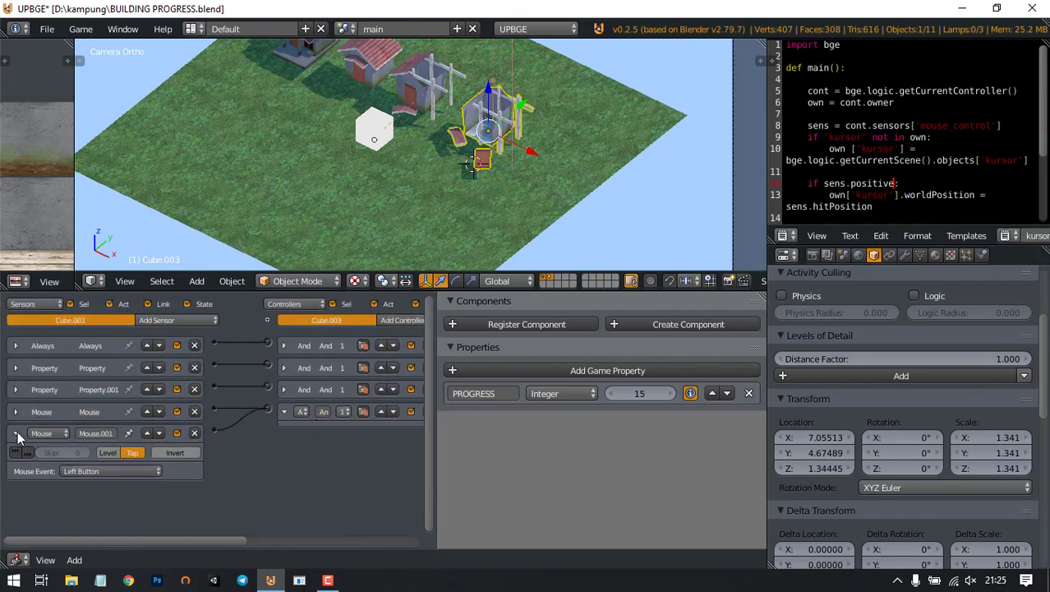
left_click(15, 433)
scroll(461, 156, "down", 3)
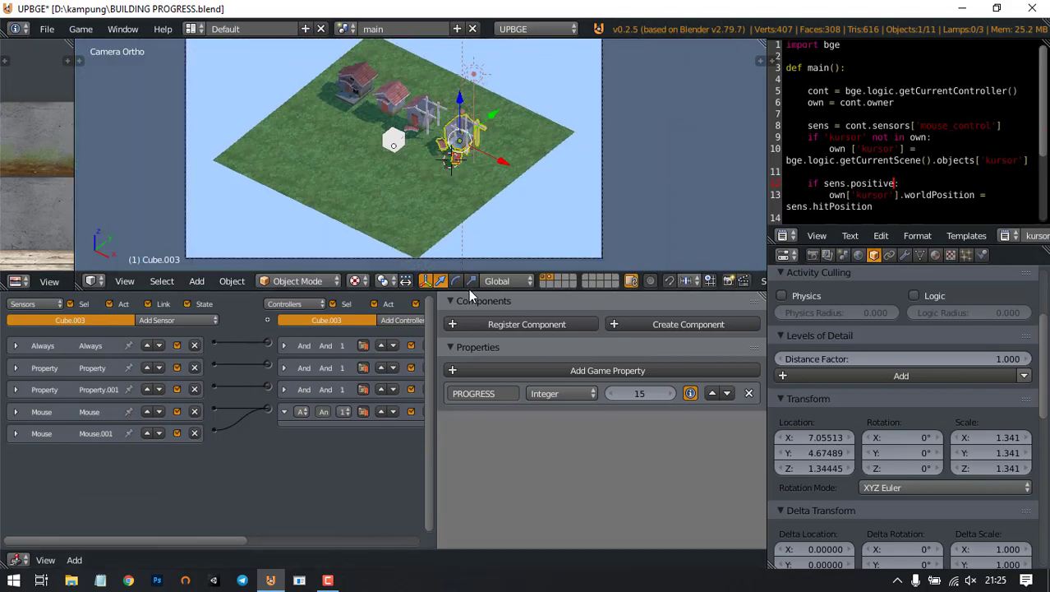
Step: Enlarge the 3D view again and save the project over BUILDING PROGRESS.blend
left_click_drag(460, 273, 464, 387)
scroll(509, 231, "up", 2)
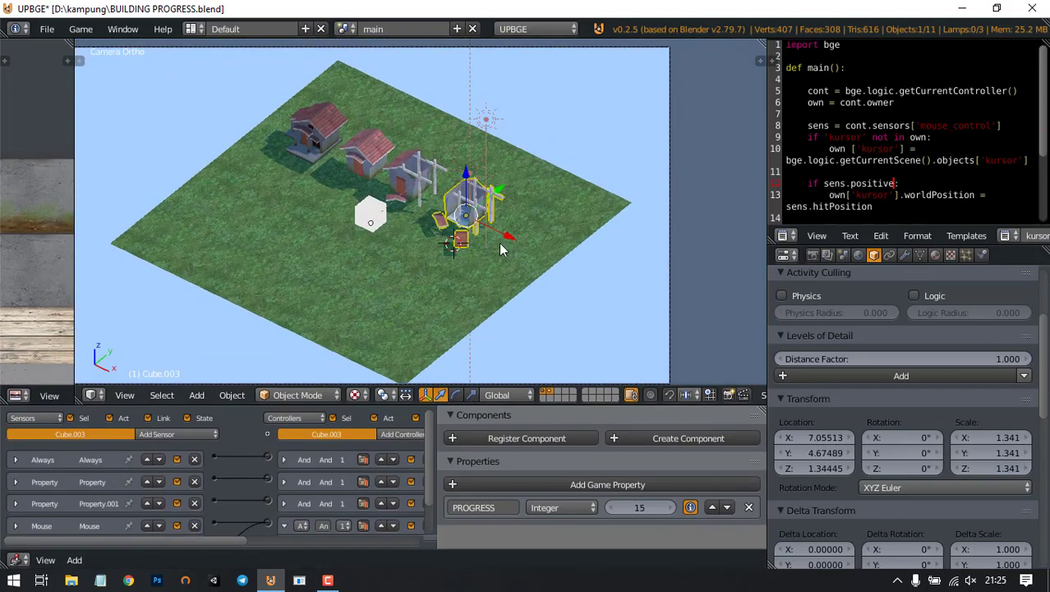
scroll(456, 223, "down", 2)
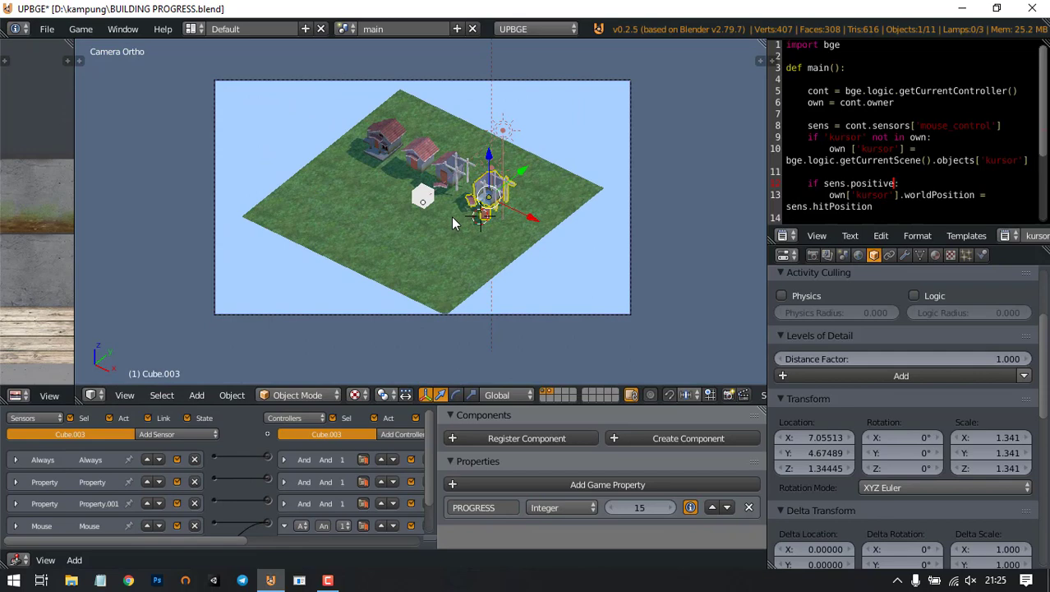
key("ctrl+s")
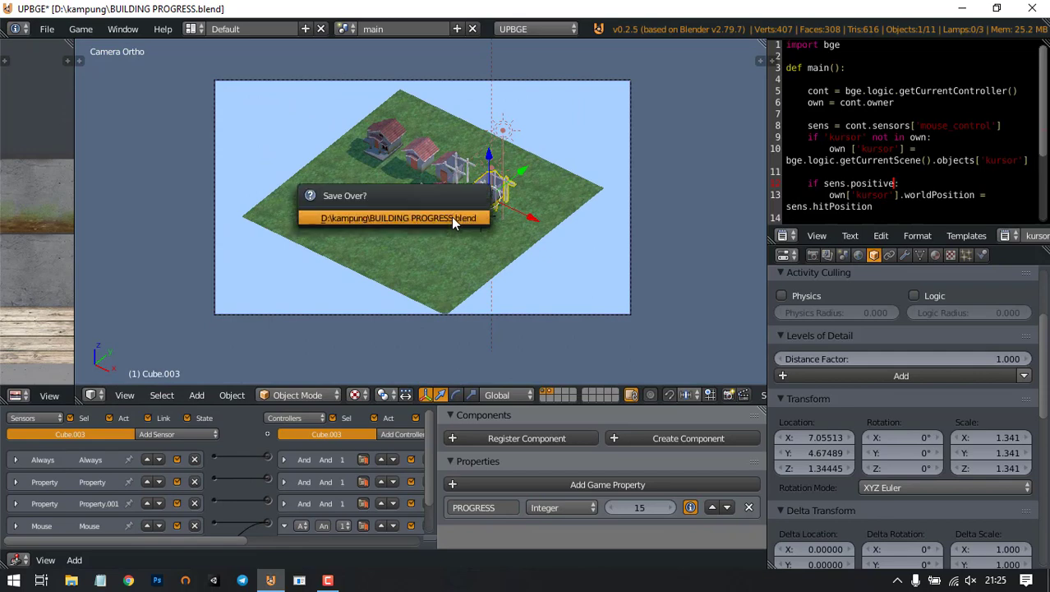
left_click(451, 217)
Step: Hide the layer holding the houses and run the game to test placing and building a house on the grass
scroll(520, 209, "up", 1)
middle_click_drag(519, 209, 524, 216, "shift")
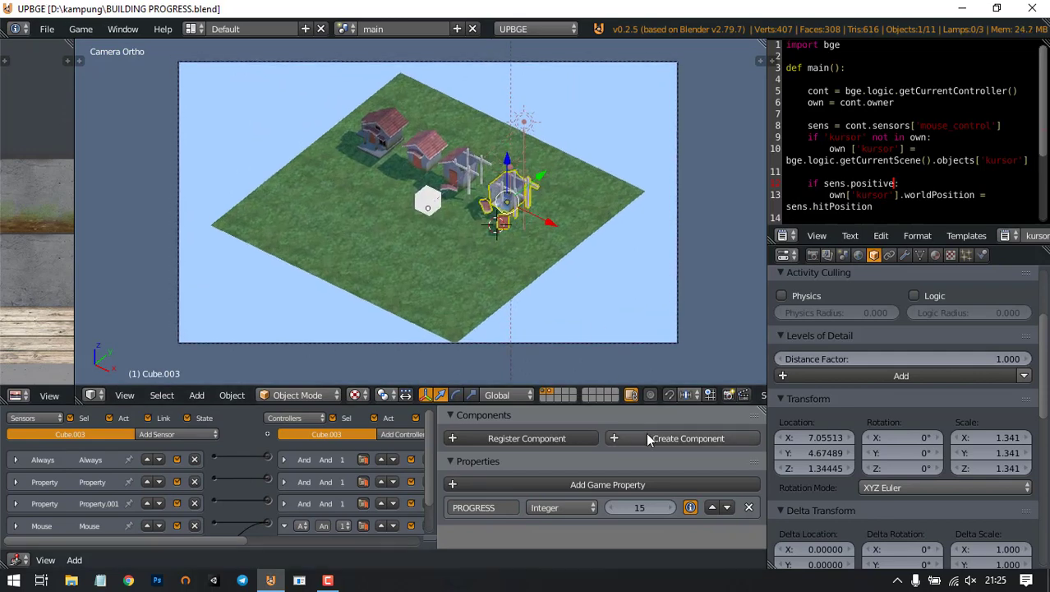
left_click(550, 397)
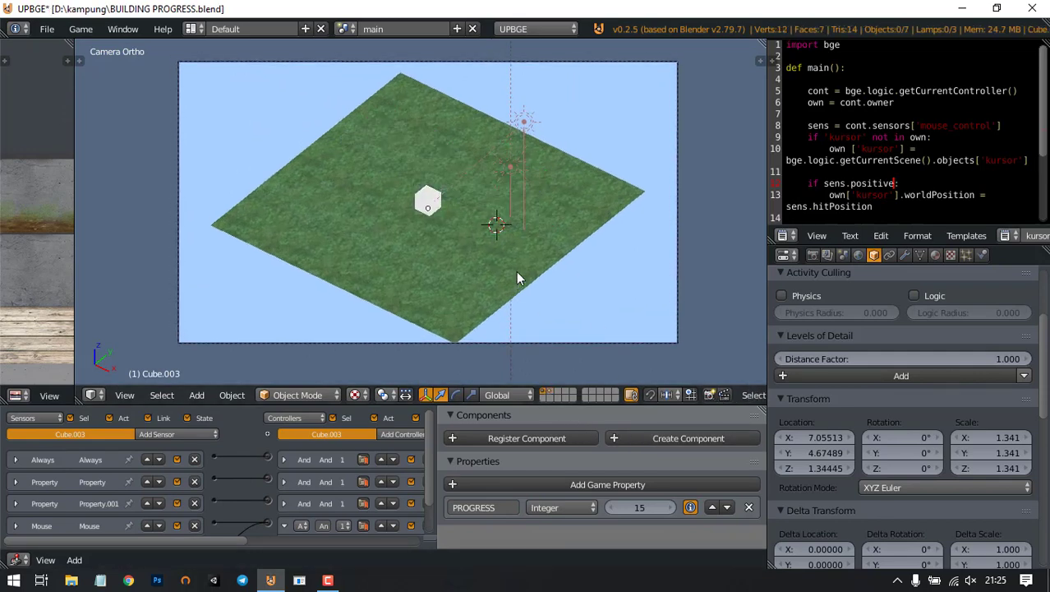
key("p")
left_click(446, 169)
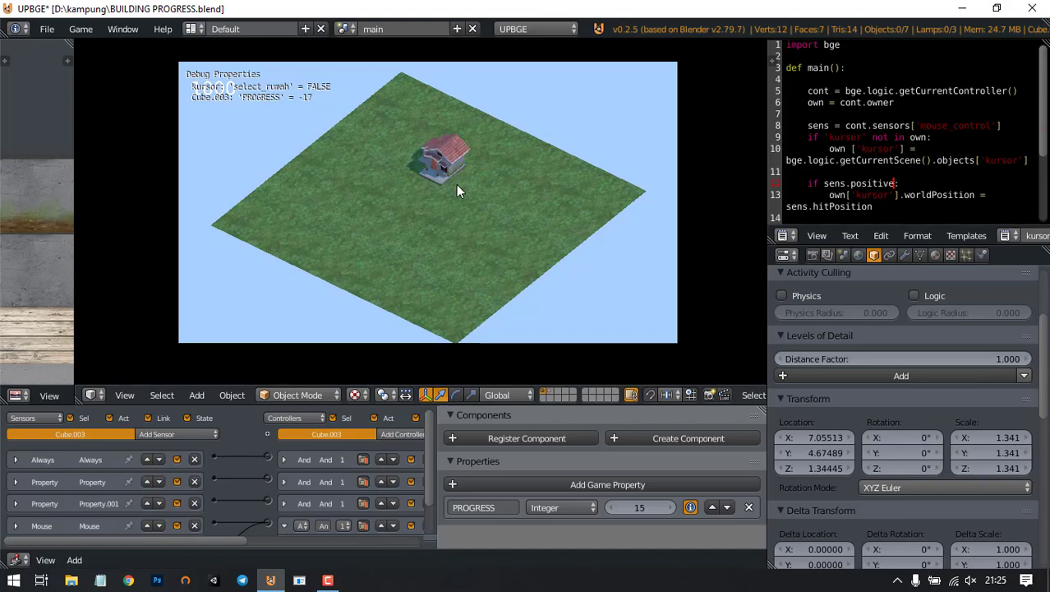
key("Escape")
Step: Run the game from a close perspective view, place a house on the grass and select the built house to test its completion
scroll(463, 224, "up", 5)
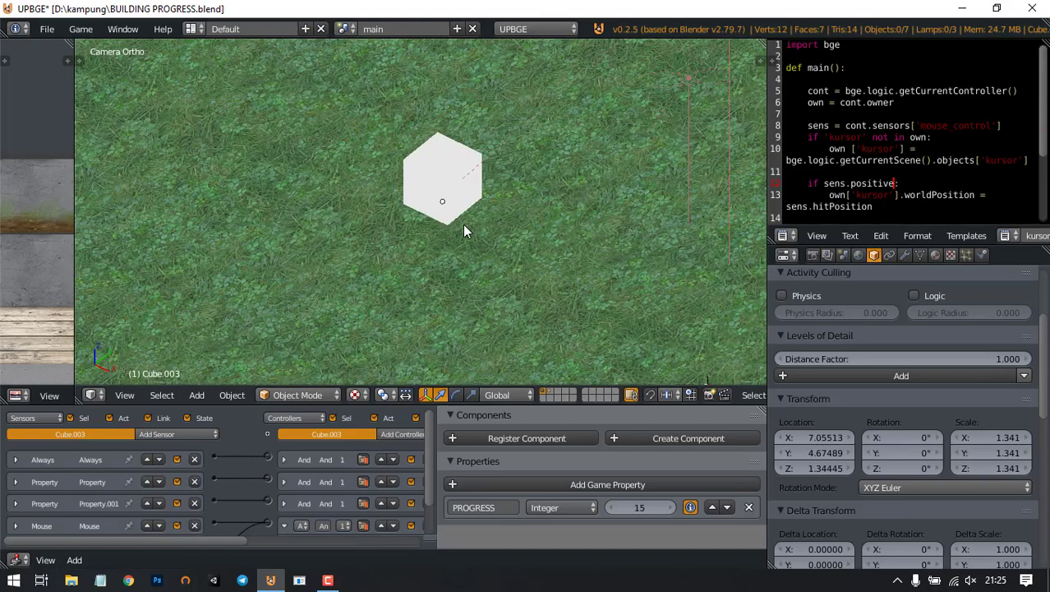
middle_click_drag(463, 224, 514, 193)
middle_click_drag(575, 157, 468, 222, "shift")
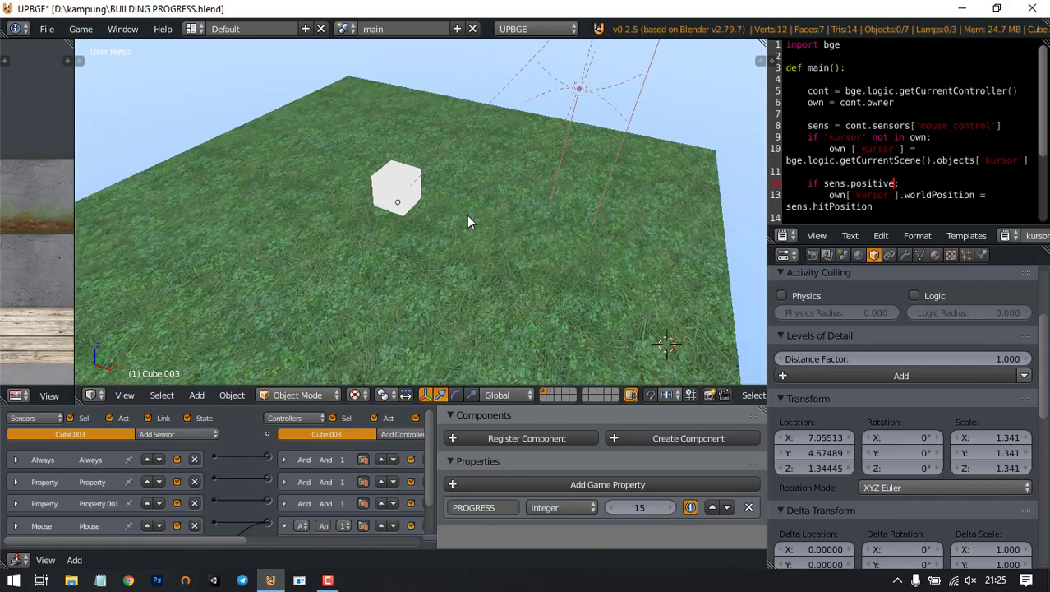
key("p")
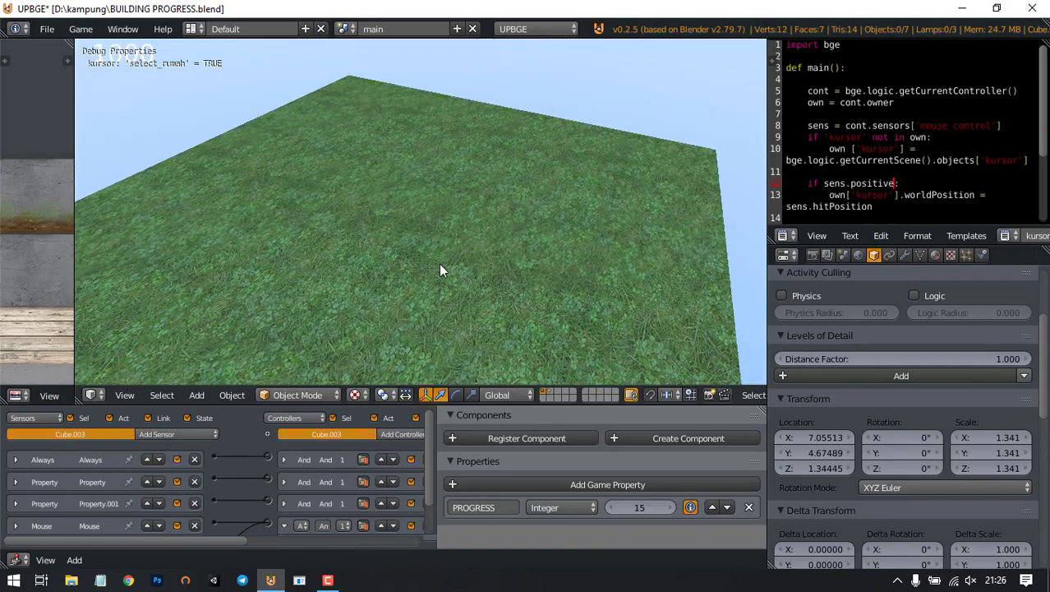
left_click(456, 274)
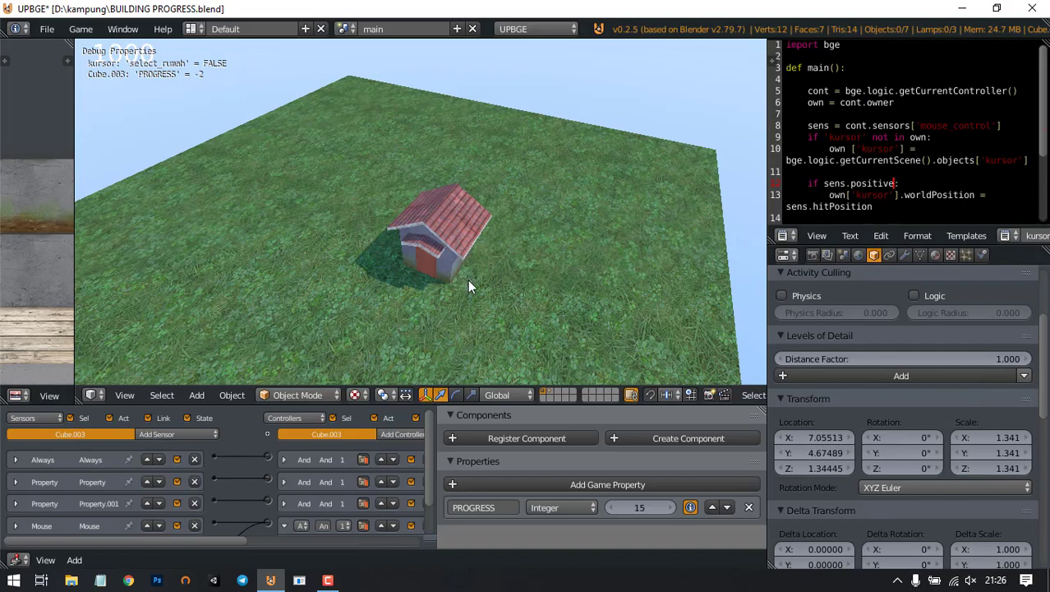
left_click(436, 224)
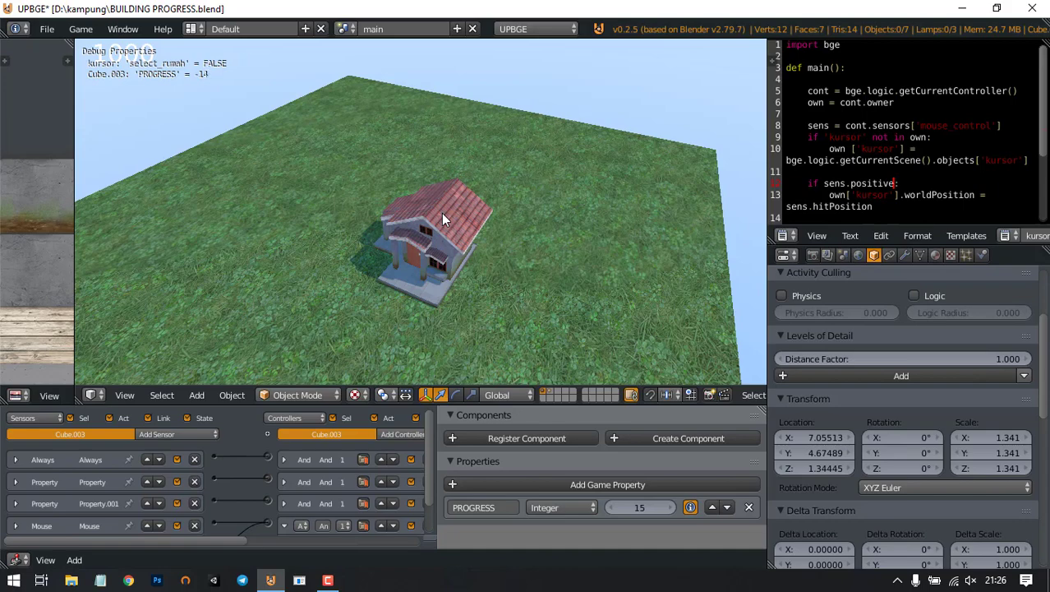
key("Escape")
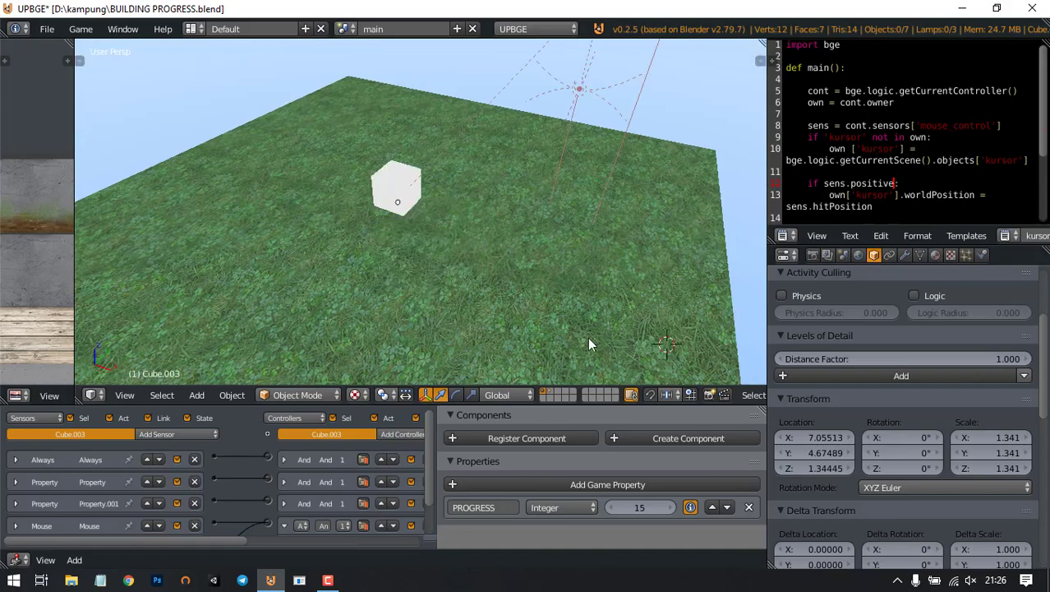
Step: Show the layer with the four house models together with the ground layer
left_click_drag(487, 406, 473, 366)
scroll(463, 261, "down", 2)
scroll(464, 261, "up", 6)
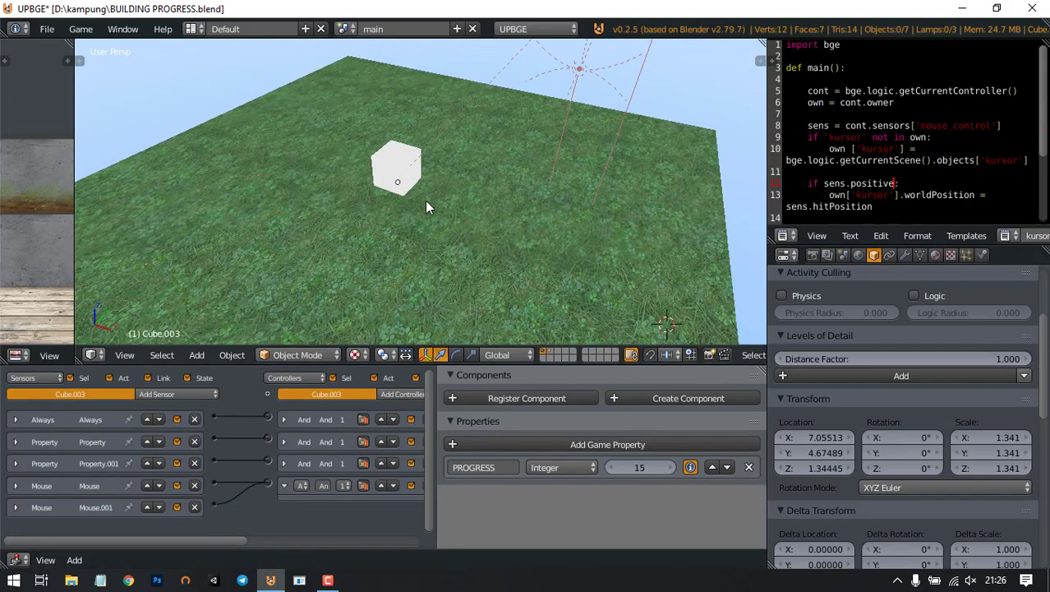
middle_click_drag(424, 186, 473, 224)
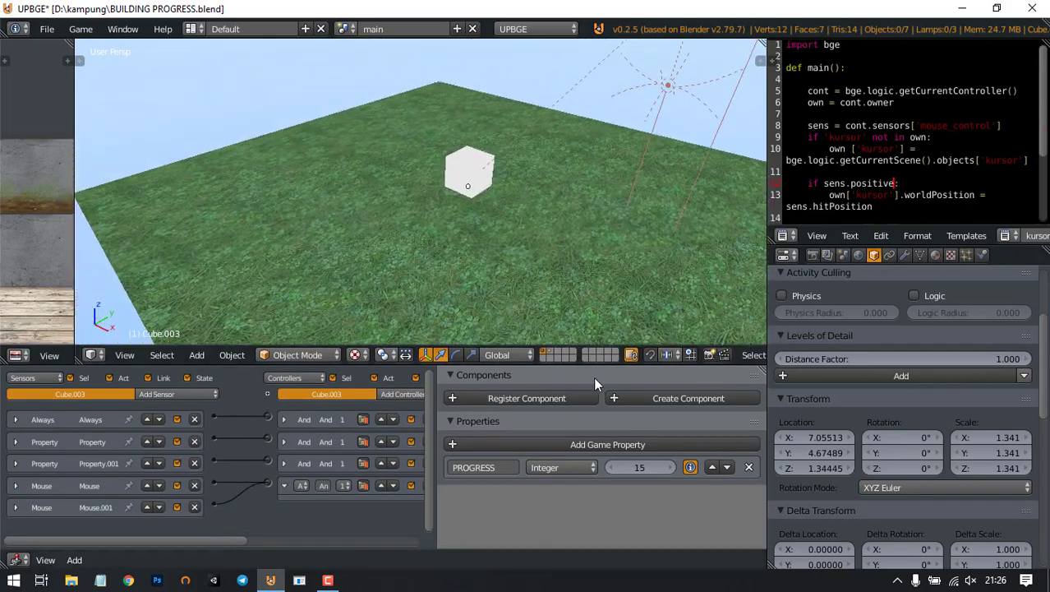
left_click(550, 352, "shift")
middle_click_drag(539, 255, 578, 193)
scroll(569, 231, "down", 3)
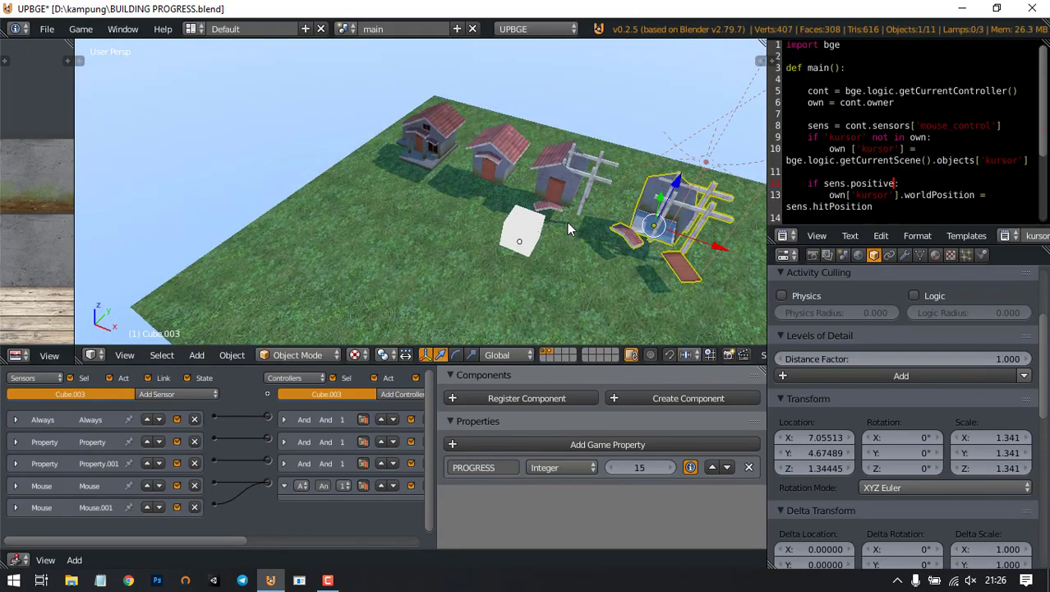
scroll(567, 222, "up", 2)
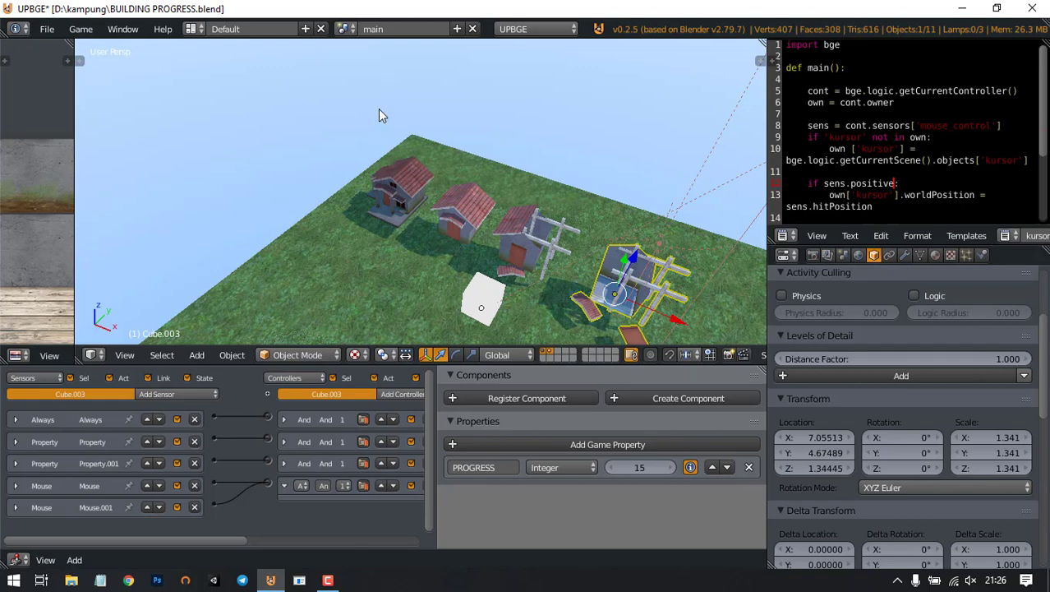
Step: Examine Cube.003's logic bricks, including the Replace Mesh settings of its last Edit Object actuator
left_click(403, 197)
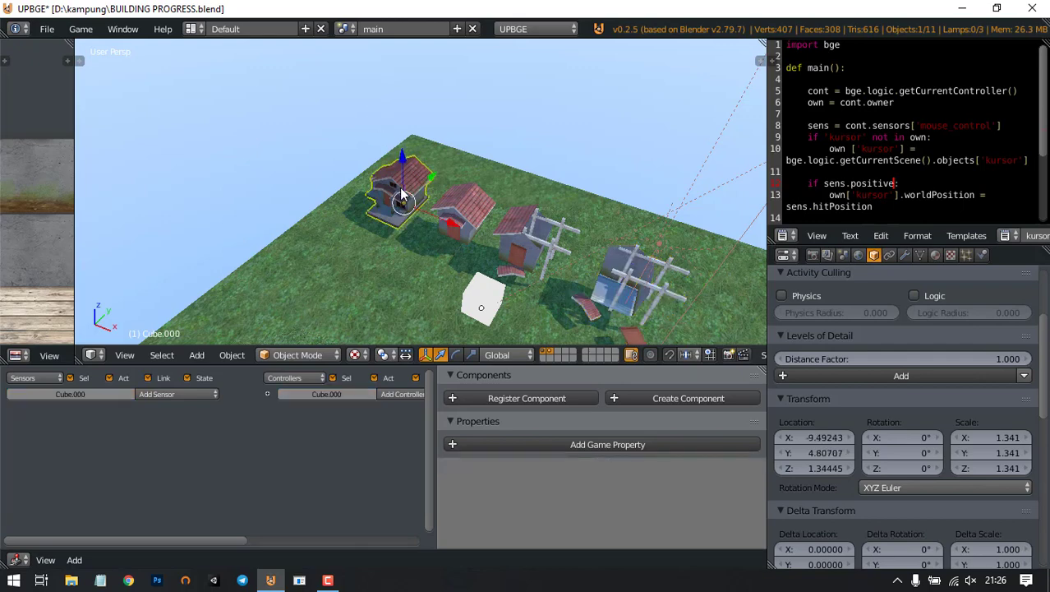
left_click(464, 212)
left_click(616, 280)
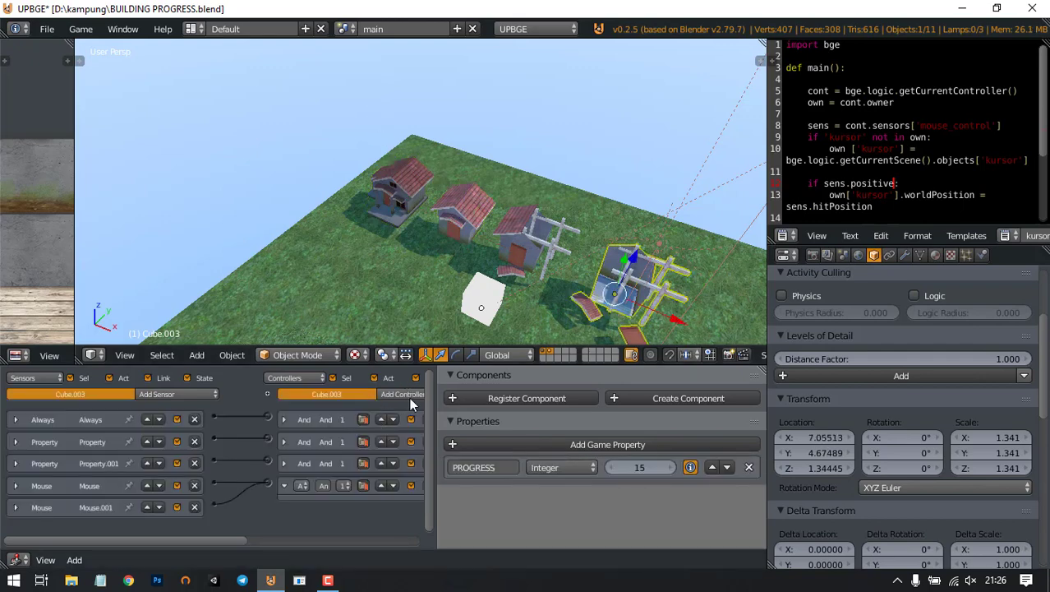
left_click_drag(440, 414, 580, 413)
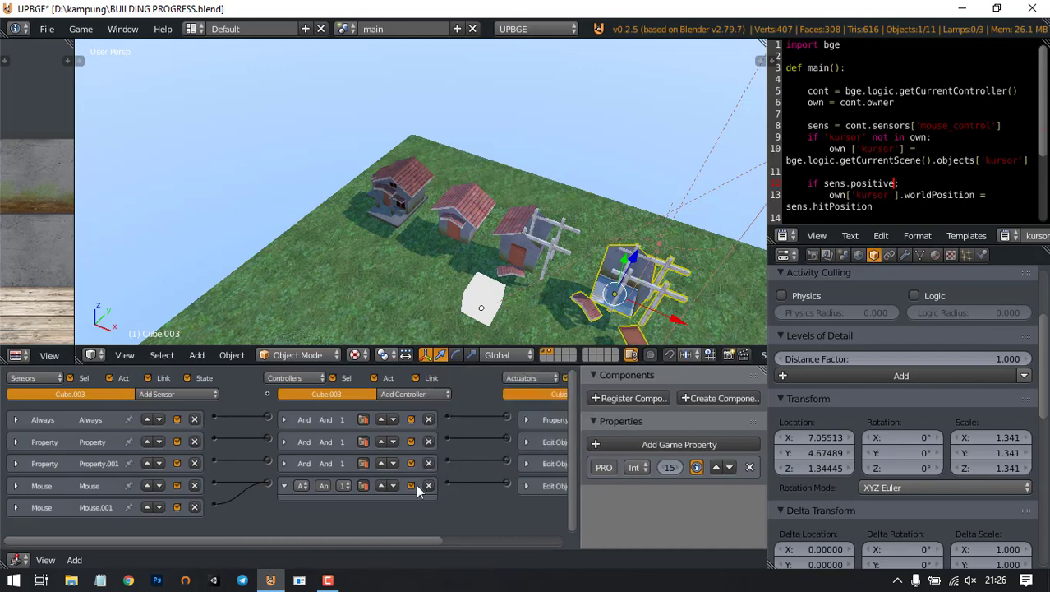
left_click_drag(312, 537, 496, 537)
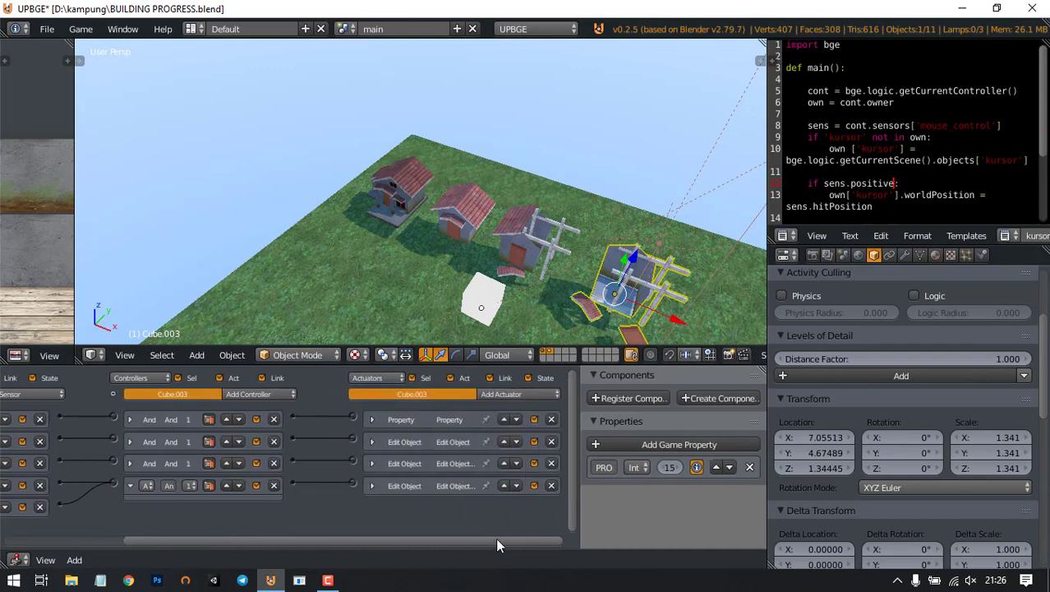
left_click(376, 486)
scroll(345, 496, "down", 1)
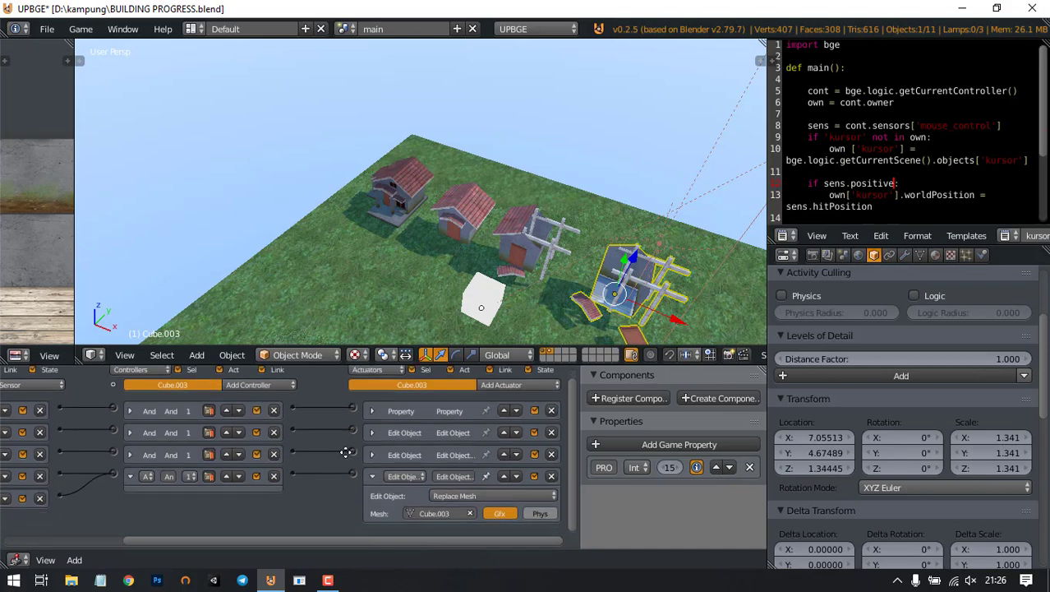
left_click(370, 476)
Step: Enlarge the logic editor vertically and widen its game properties region
middle_click_drag(597, 250, 599, 207)
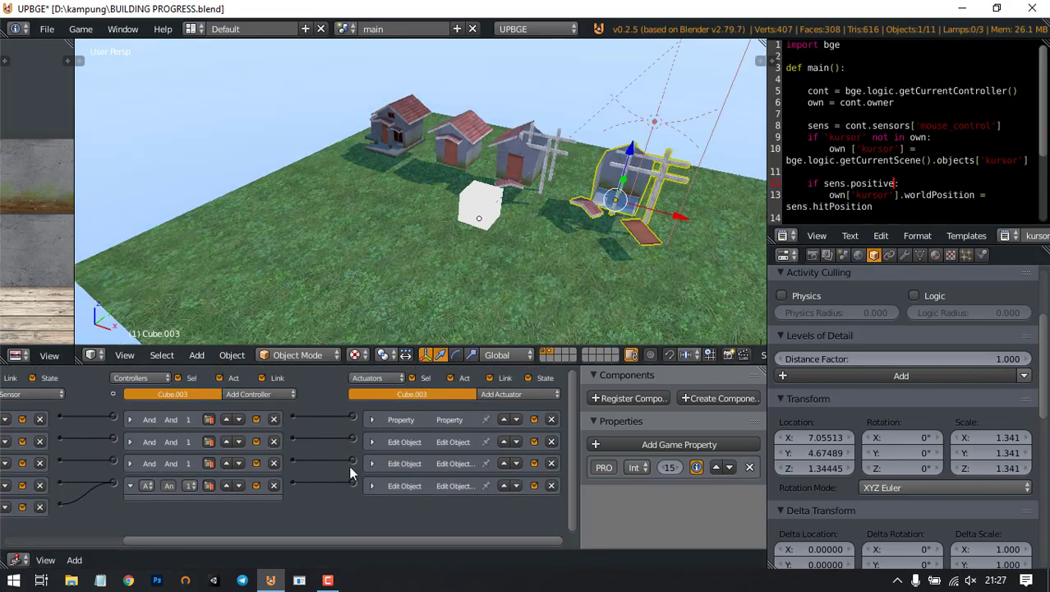
middle_click_drag(283, 498, 437, 503)
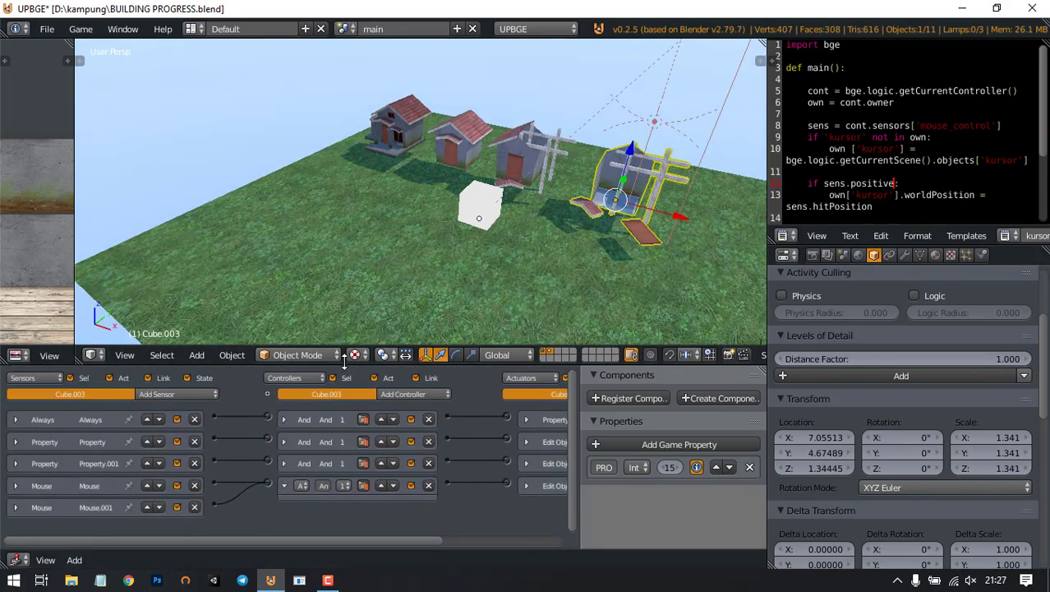
left_click_drag(344, 347, 184, 273)
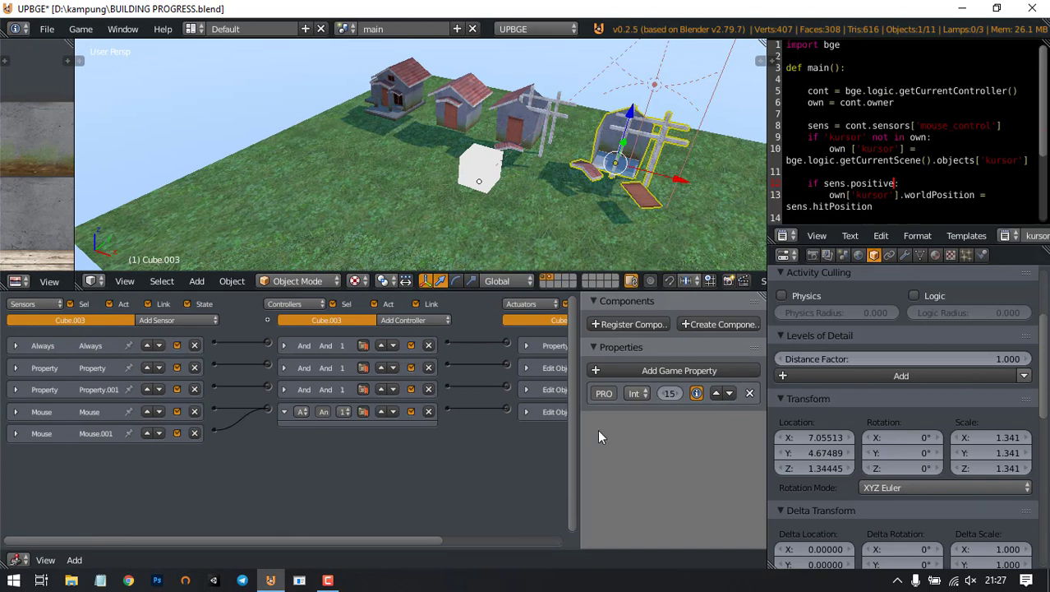
left_click_drag(580, 382, 511, 390)
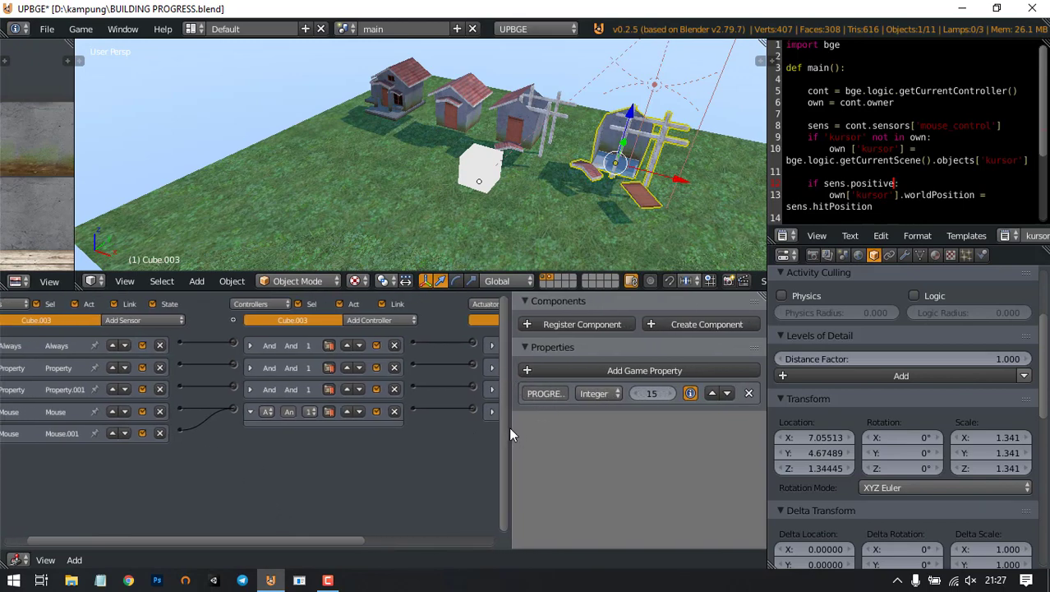
left_click_drag(512, 429, 534, 429)
middle_click_drag(230, 477, 396, 471)
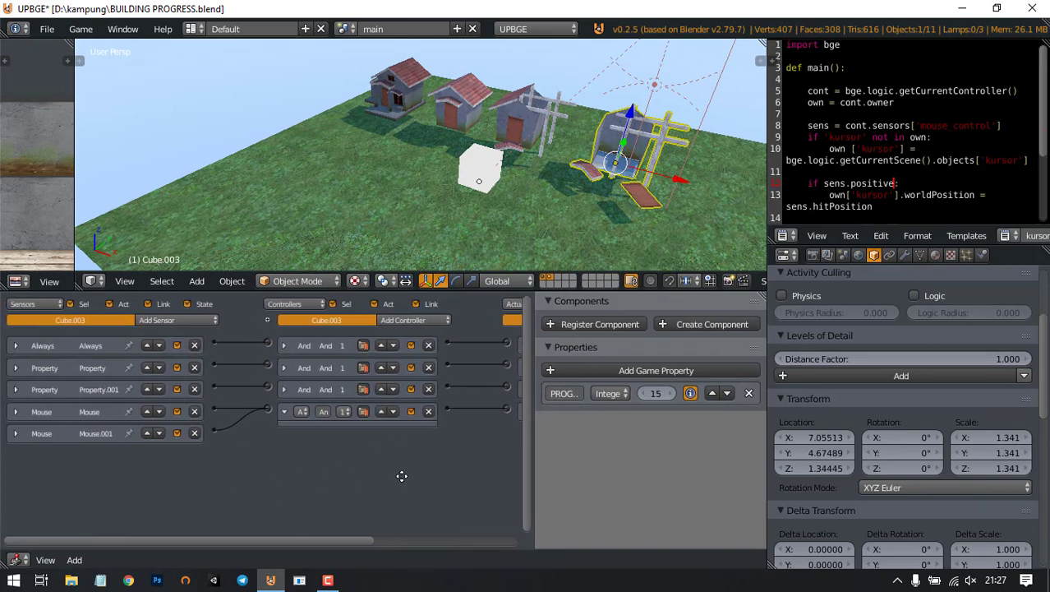
Step: Add an integer game property named uang to Cube.003, set it to 1000 and enable its debug display
left_click(609, 370)
key("BackSpace")
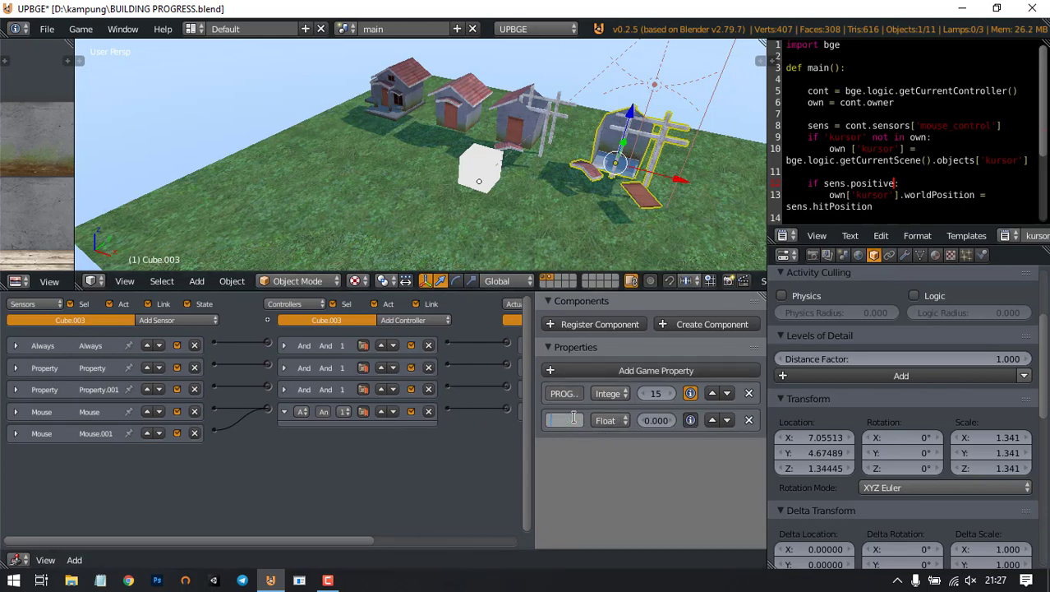
type("uang")
key("Return")
left_click(608, 420)
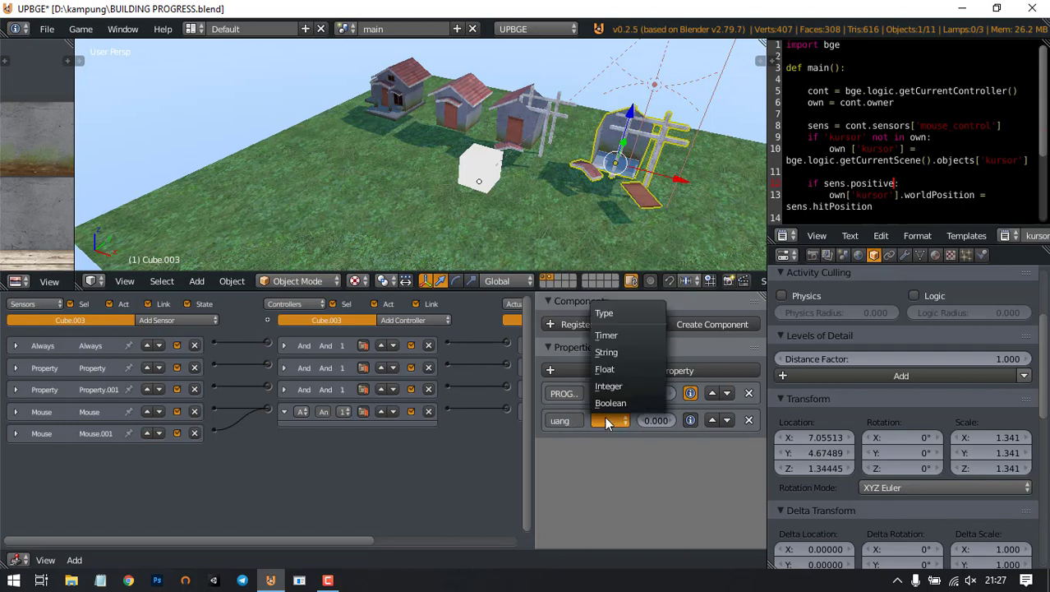
left_click(622, 391)
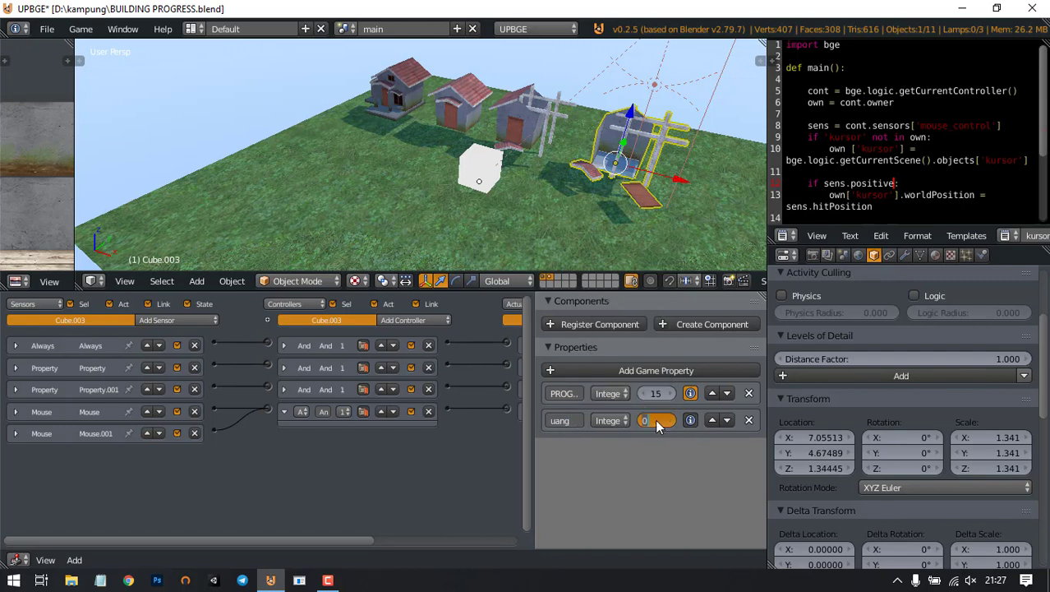
left_click(655, 420)
type("1000")
key("Return")
left_click(690, 418)
Step: Run the game to check the uang debug property, keeping main as the active scene
middle_click_drag(598, 174, 495, 130)
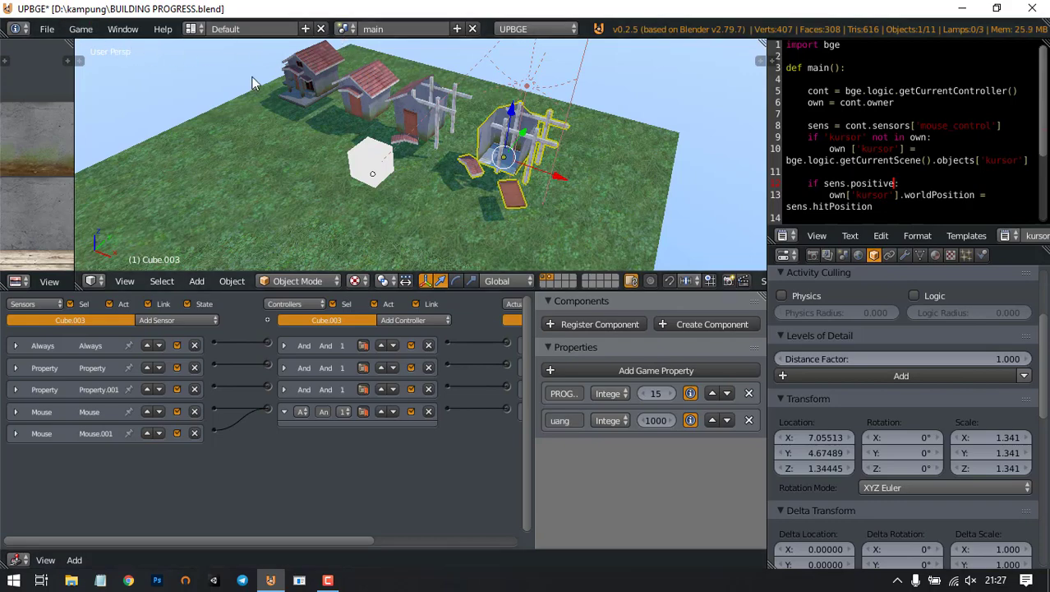
key("p")
key("Escape")
scroll(175, 82, "down", 6)
key("p")
key("Escape")
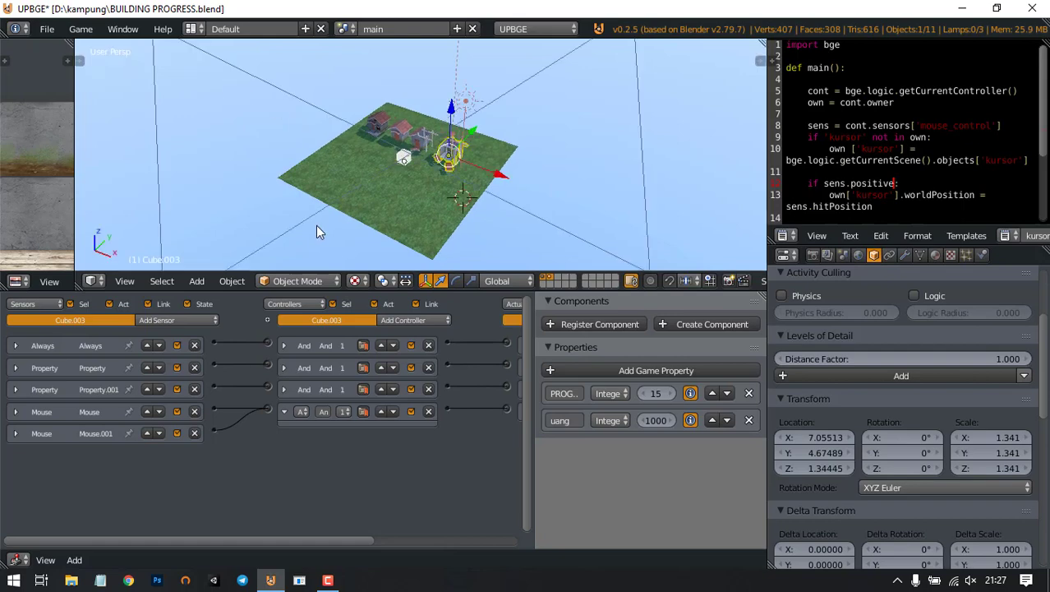
left_click(344, 30)
left_click(347, 66)
scroll(493, 185, "up", 6)
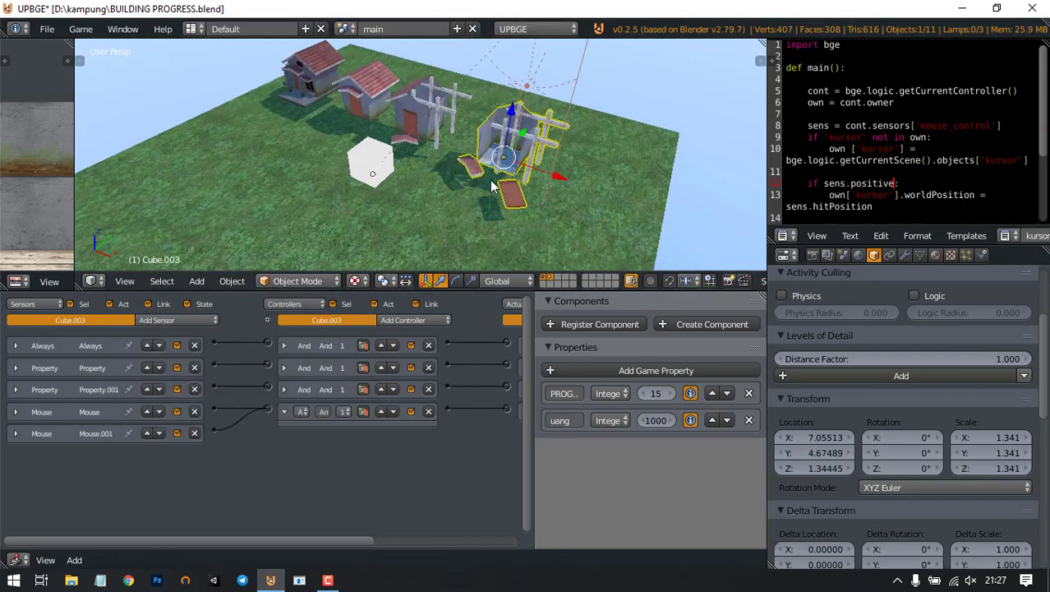
middle_click_drag(505, 180, 490, 122, "shift")
scroll(421, 160, "down", 3)
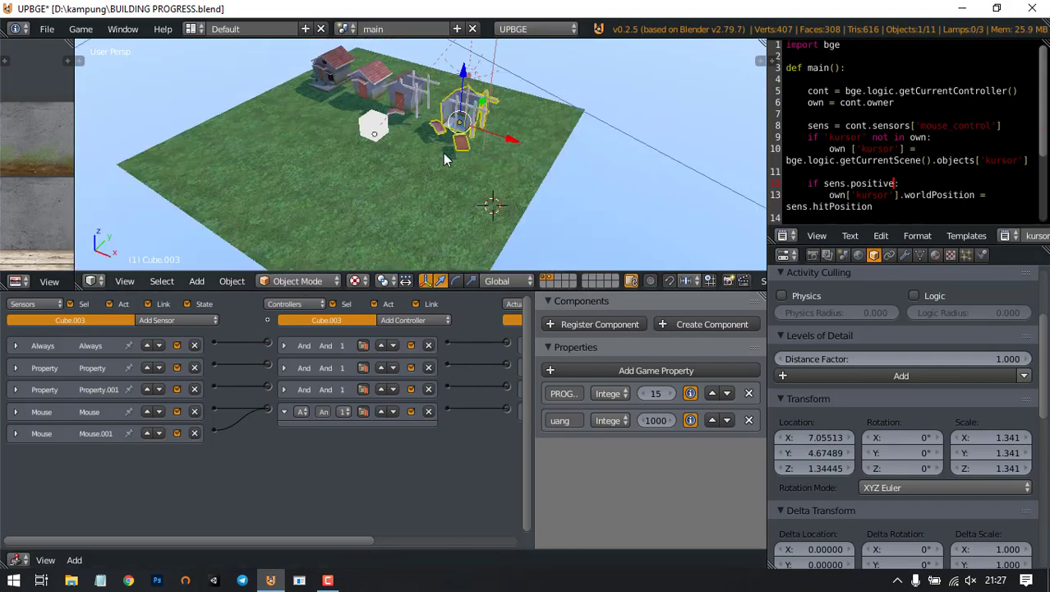
middle_click_drag(421, 159, 434, 188)
middle_click_drag(457, 128, 434, 145, "shift")
scroll(353, 158, "up", 2)
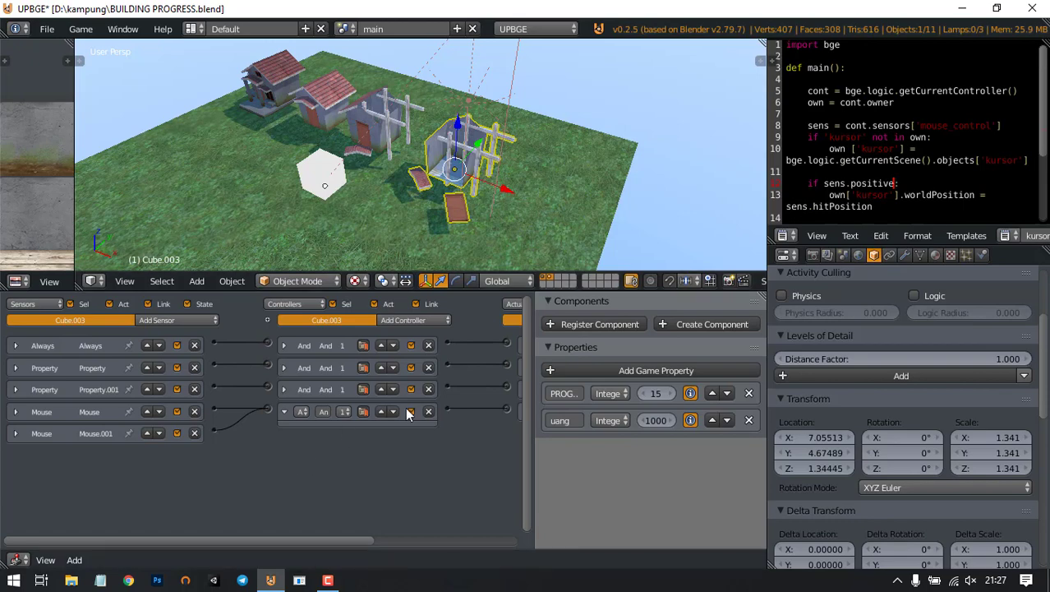
Step: Add a Property sensor to Cube.003 and assign the uang property to it
middle_click_drag(441, 452, 342, 448)
middle_click_drag(453, 447, 376, 453)
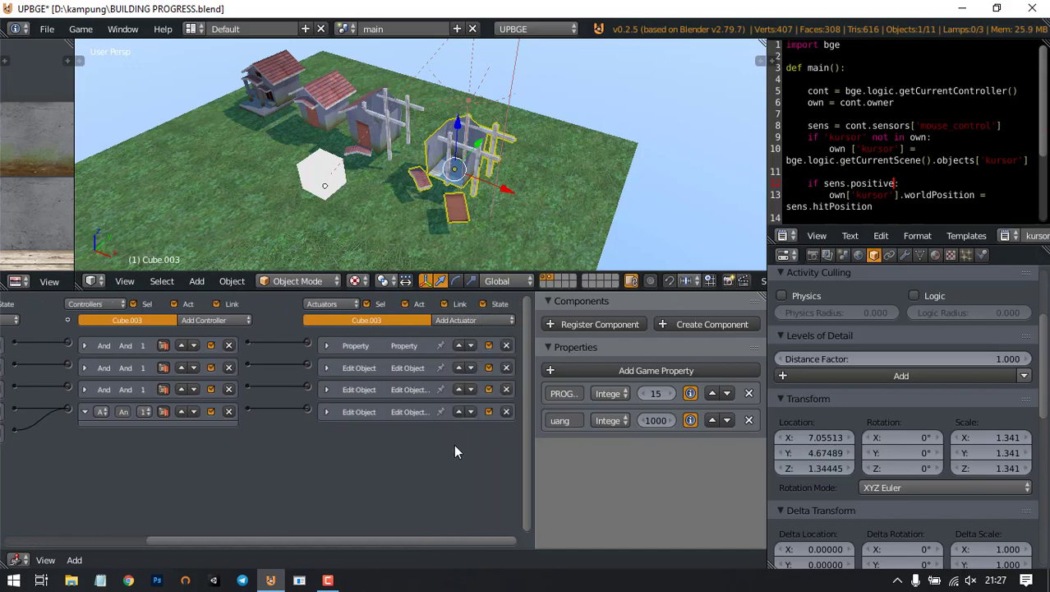
middle_click_drag(159, 475, 386, 444)
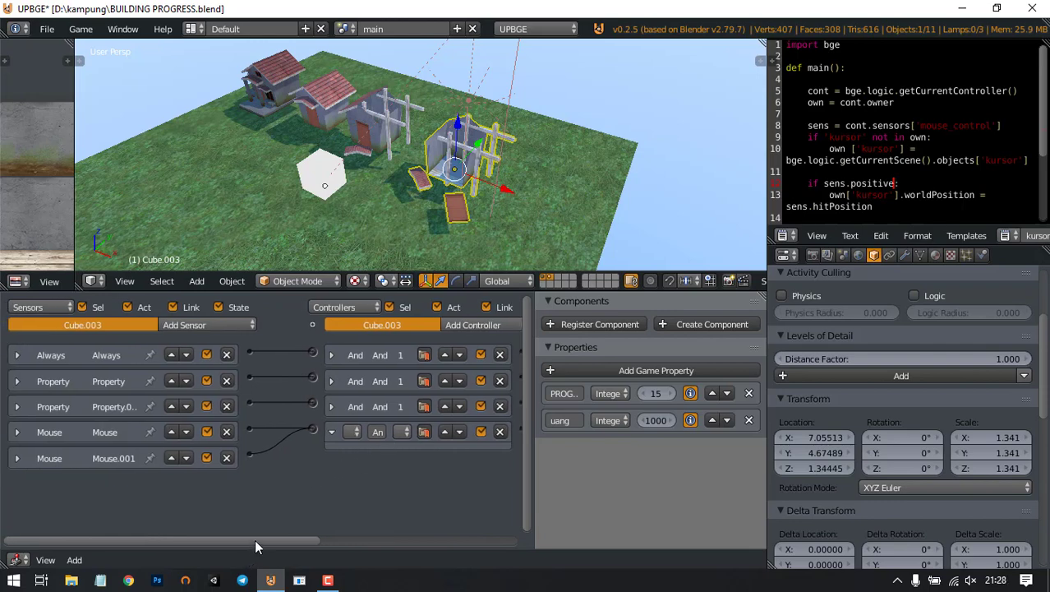
left_click(181, 324)
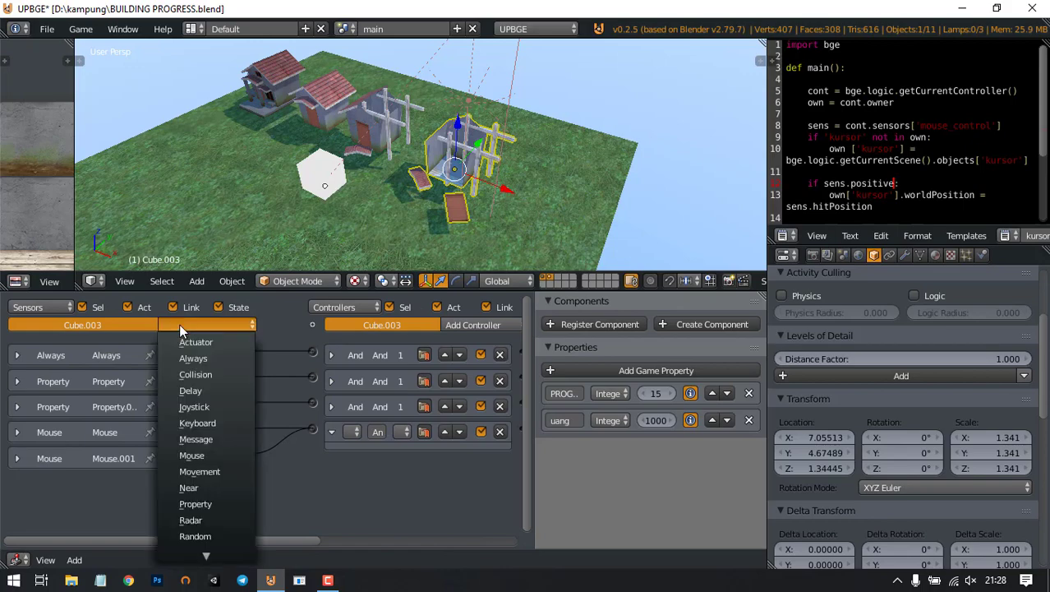
left_click(210, 500)
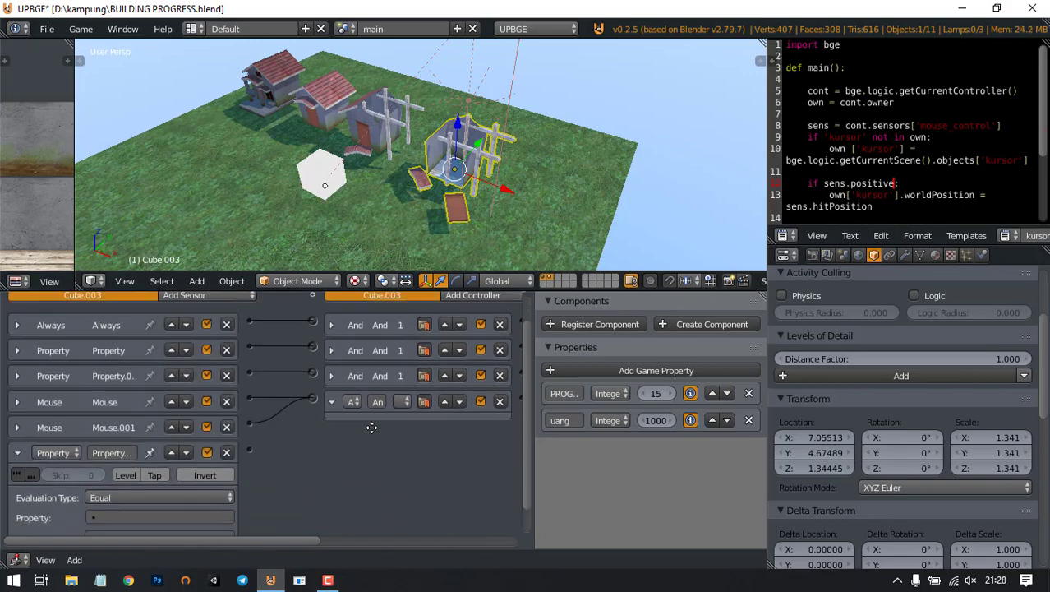
scroll(371, 427, "down", 1)
left_click(112, 498)
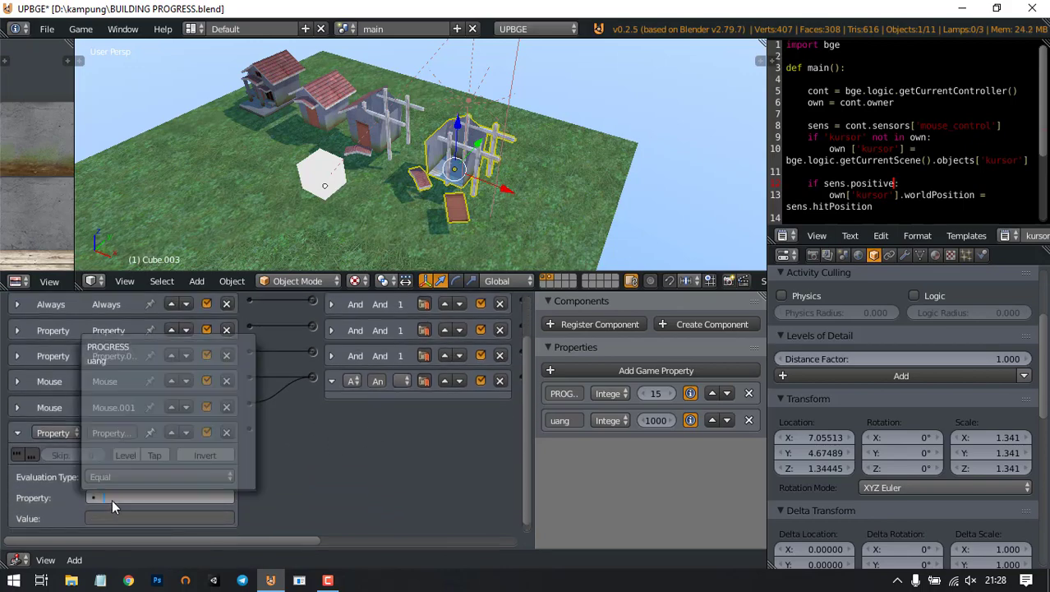
left_click(127, 362)
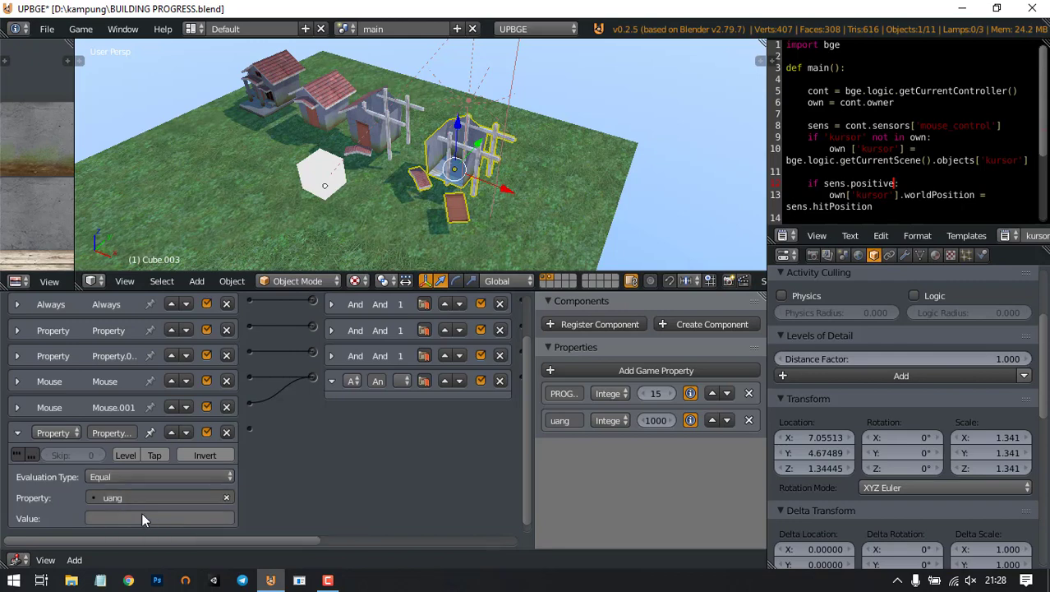
Step: Set the new uang sensor to Less Than 900 and connect it to the last And controller
left_click(109, 476)
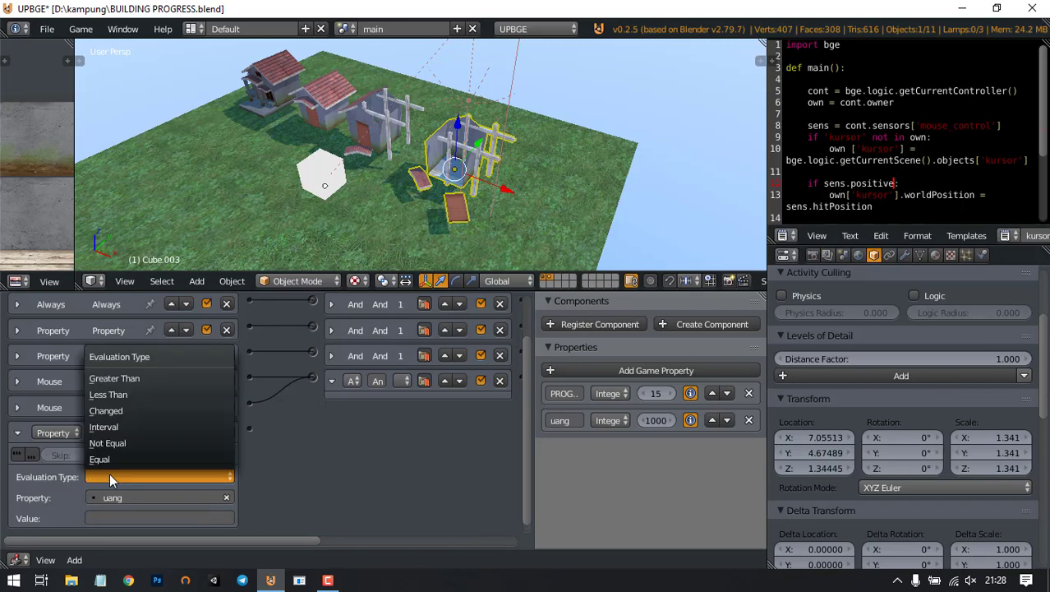
left_click(138, 394)
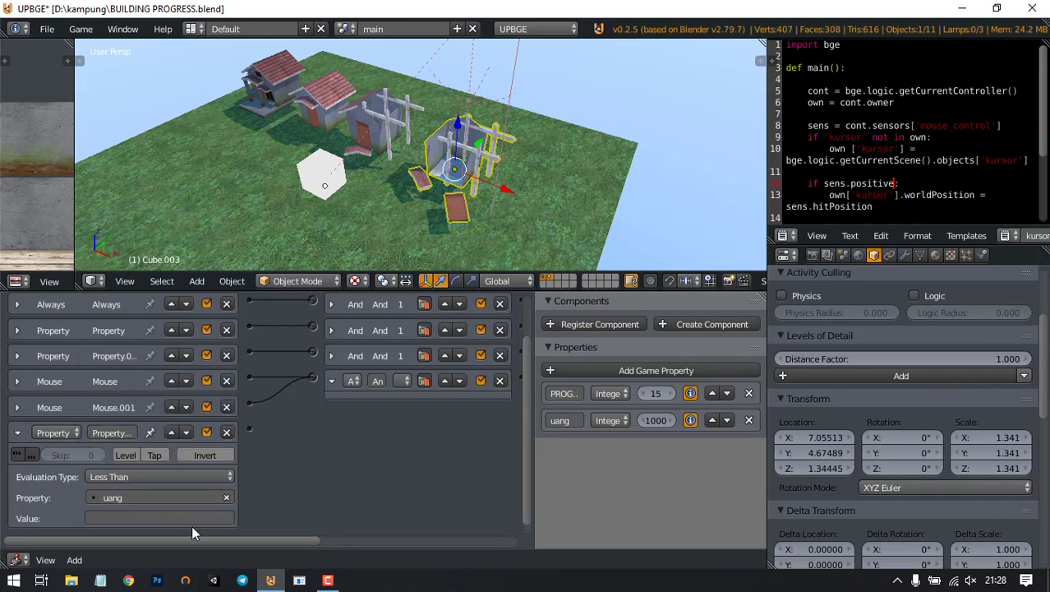
left_click(110, 518)
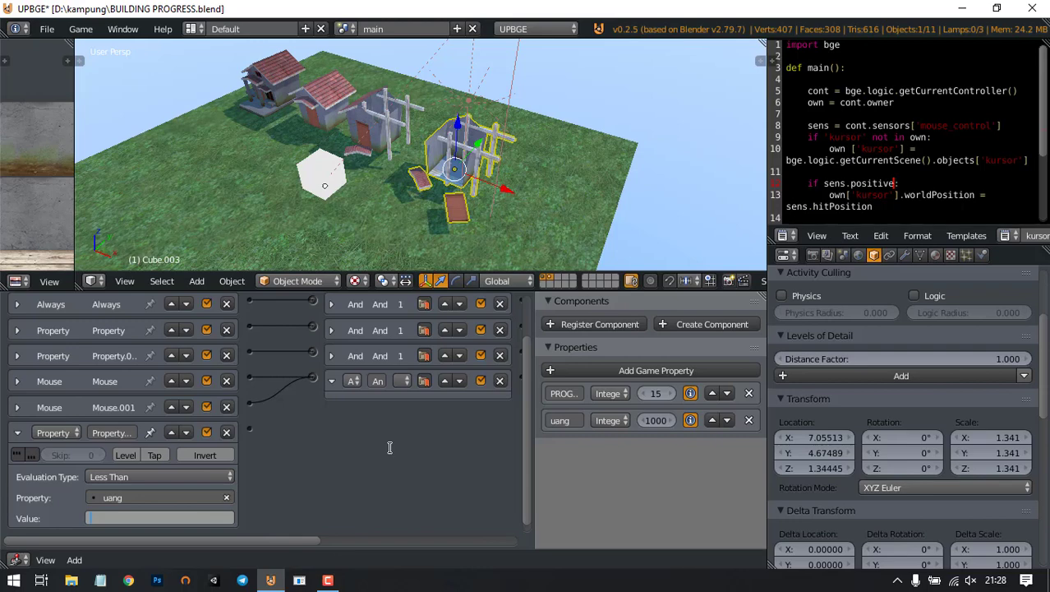
type("900")
key("Return")
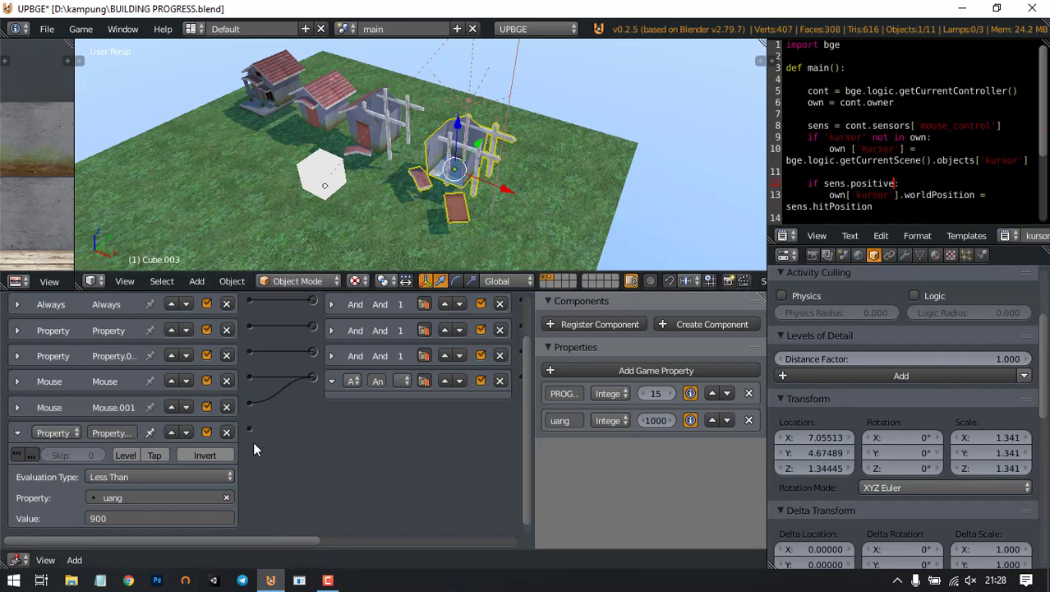
left_click_drag(250, 428, 313, 378)
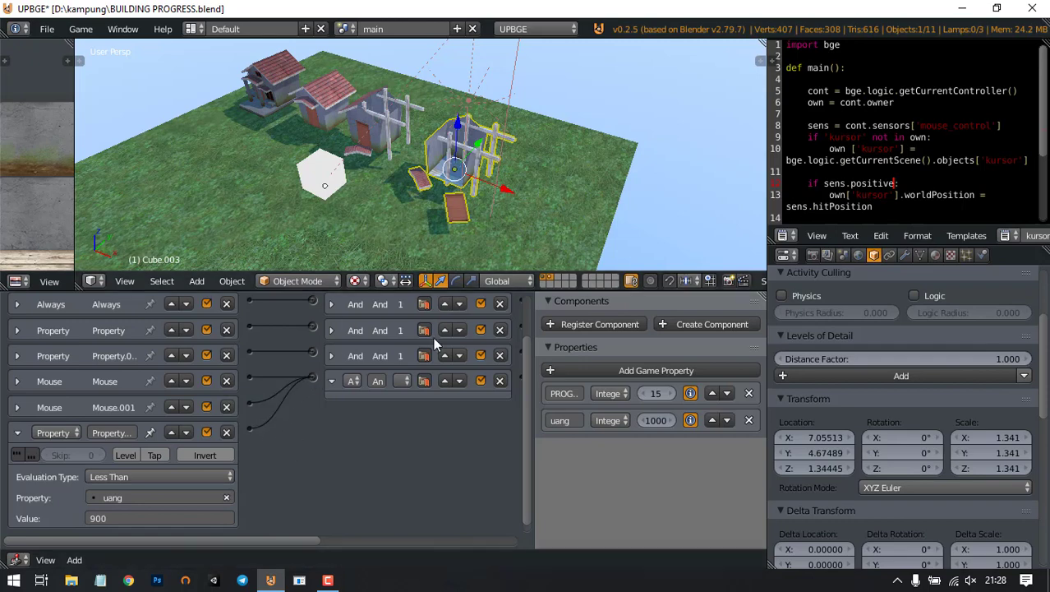
Step: Cut the link between Cube.003's last And controller and its last Edit Object actuator
scroll(402, 457, "right", 5, "ctrl")
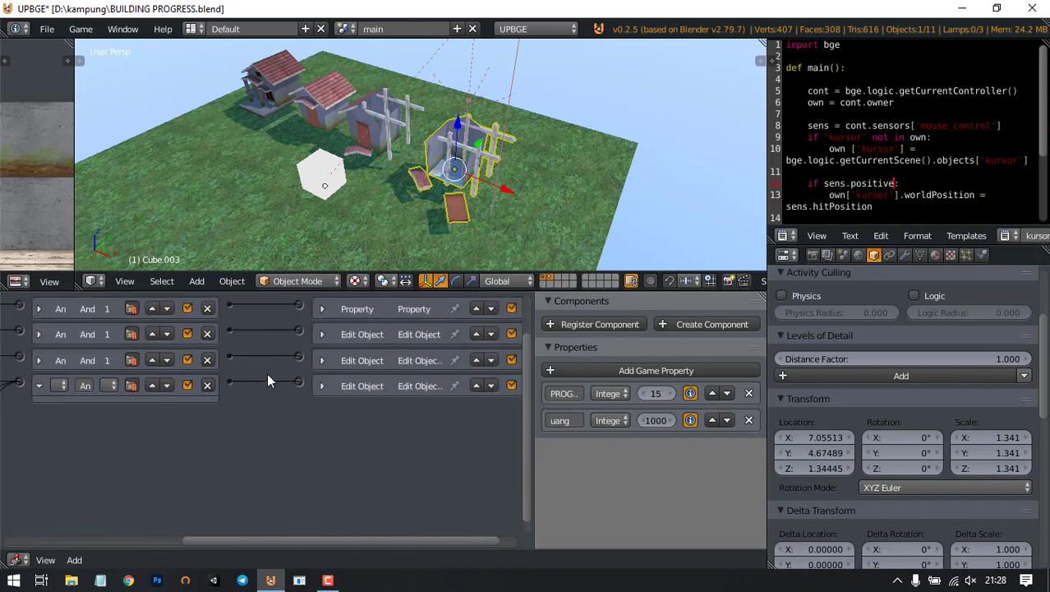
left_click_drag(264, 369, 279, 415, "ctrl")
middle_click_drag(297, 427, 415, 426)
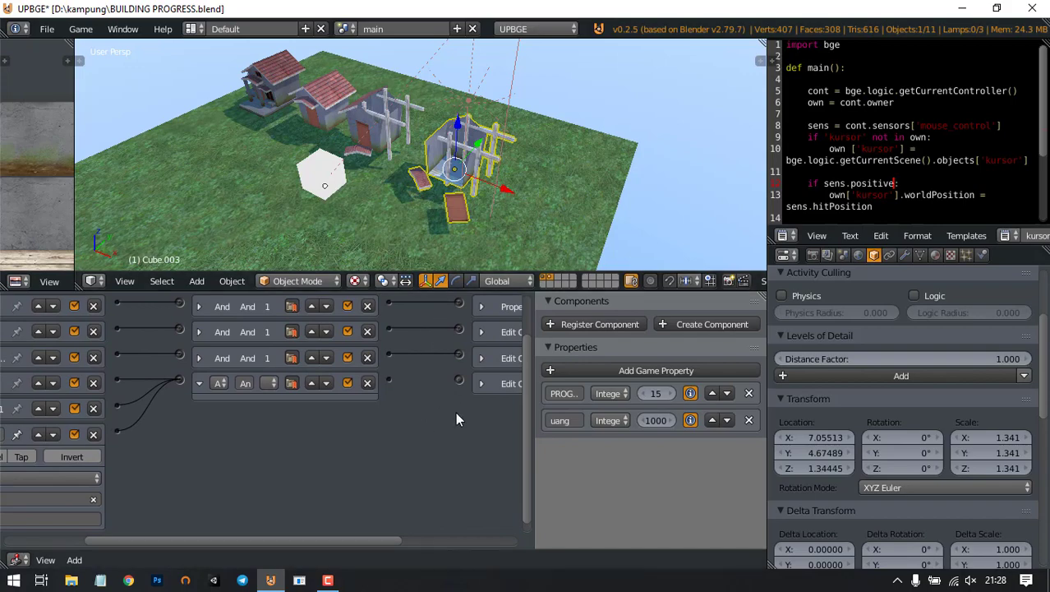
middle_click_drag(414, 411, 315, 446)
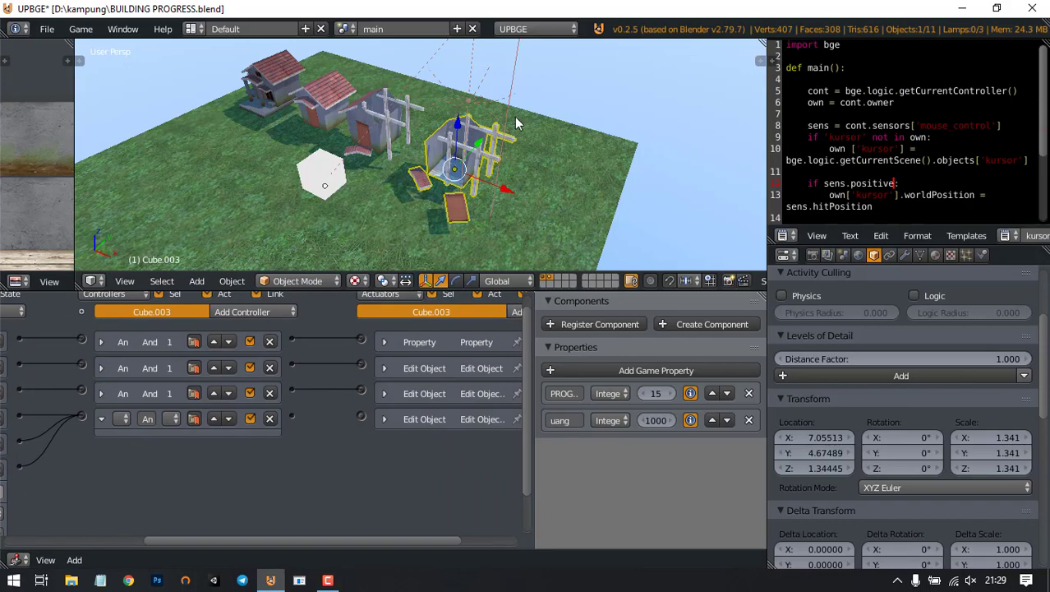
Step: Add another Property sensor to Cube.003 below the Less Than sensor and assign it the uang property
middle_click_drag(304, 495, 438, 479)
middle_click_drag(185, 498, 304, 502)
left_click(220, 319)
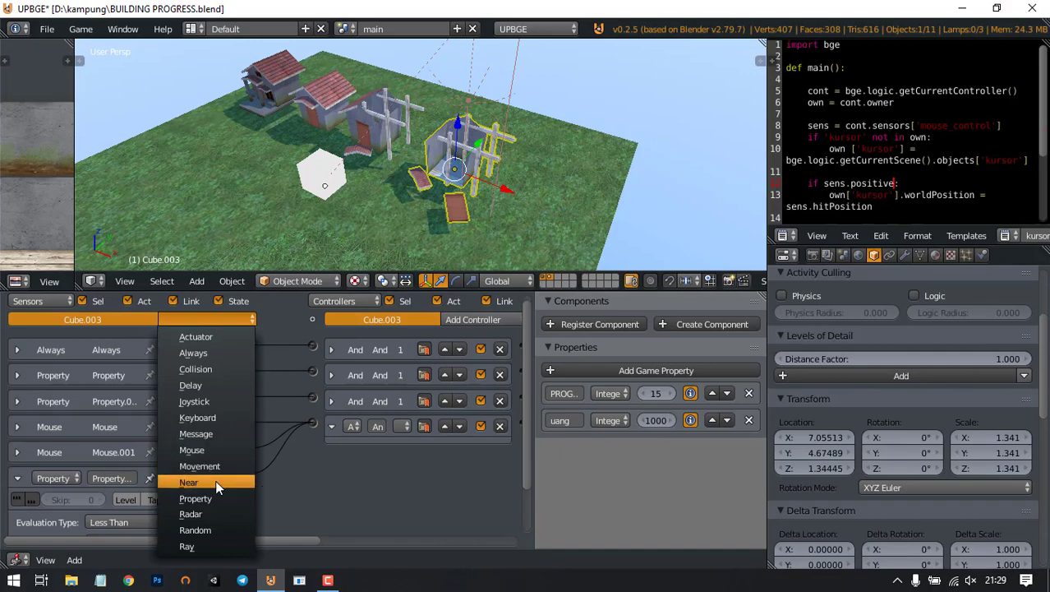
left_click(196, 497)
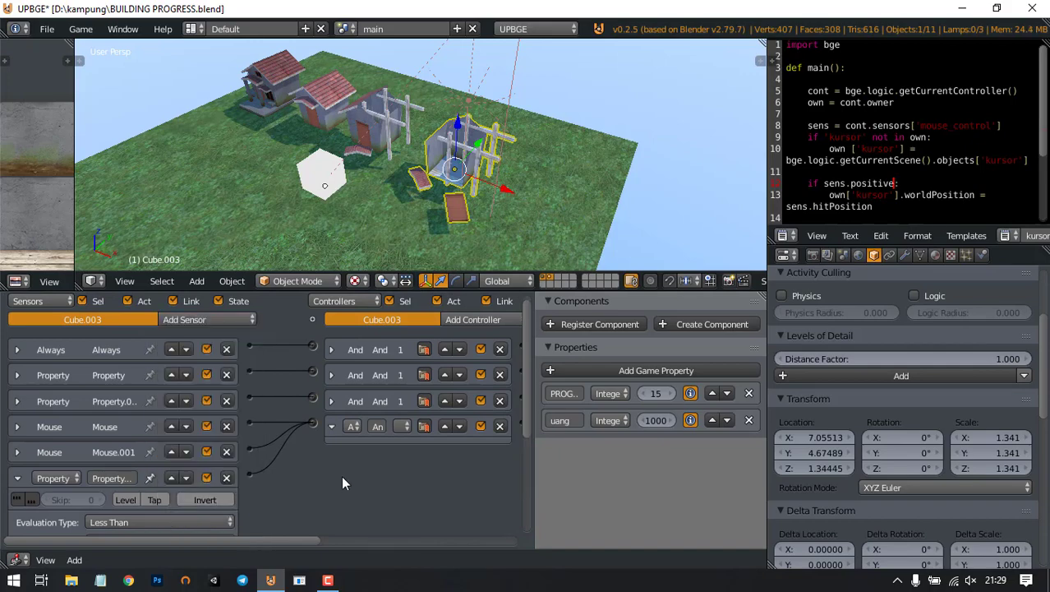
scroll(329, 460, "down", 5)
left_click(120, 489)
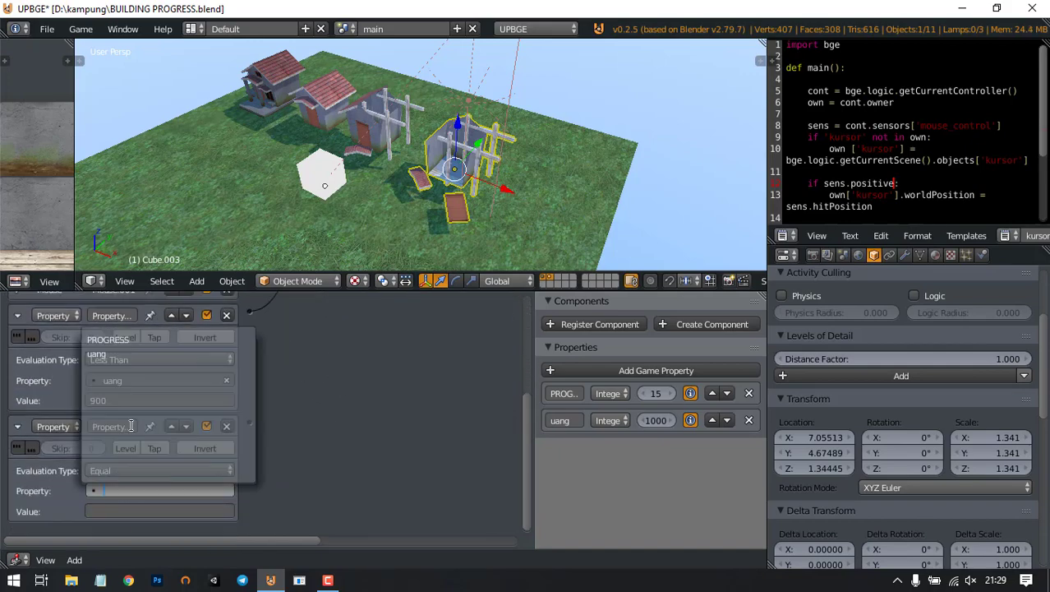
left_click(119, 353)
Step: Set the second uang sensor's evaluation type to Greater Than with the value 900
left_click(117, 469)
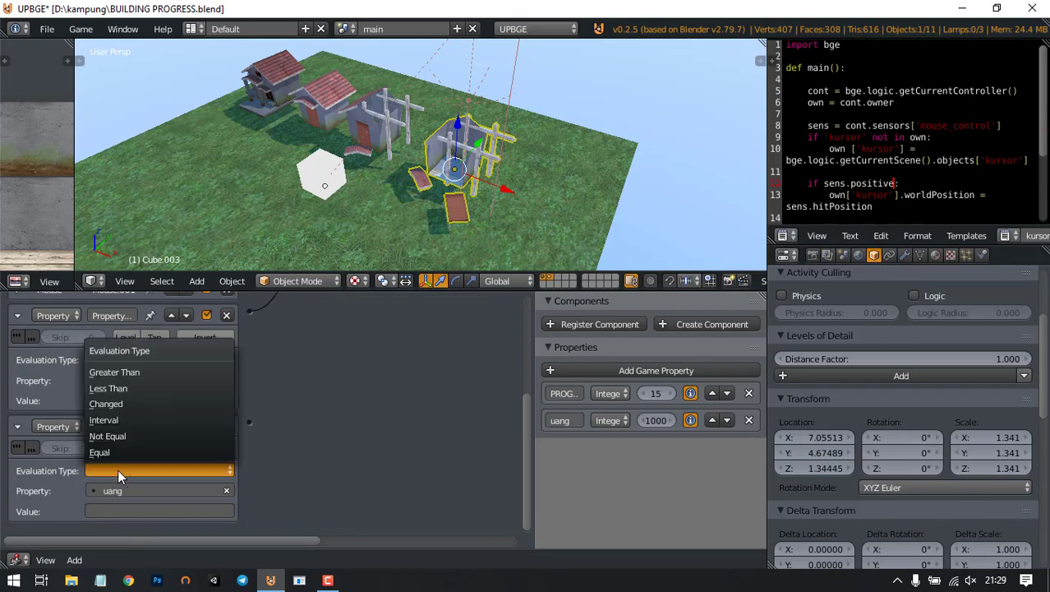
left_click(123, 371)
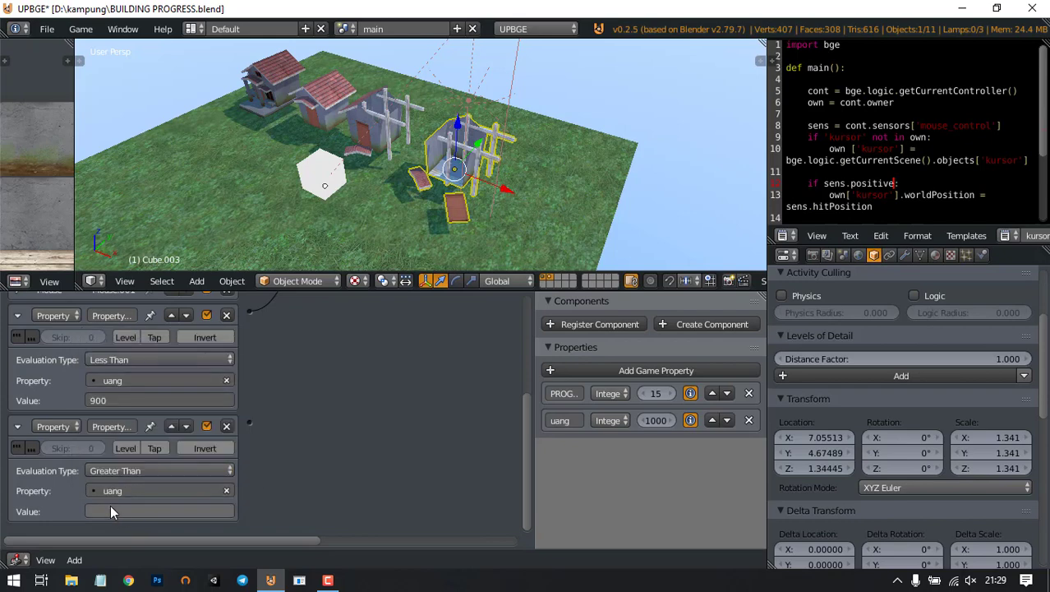
left_click(108, 508)
key("Return")
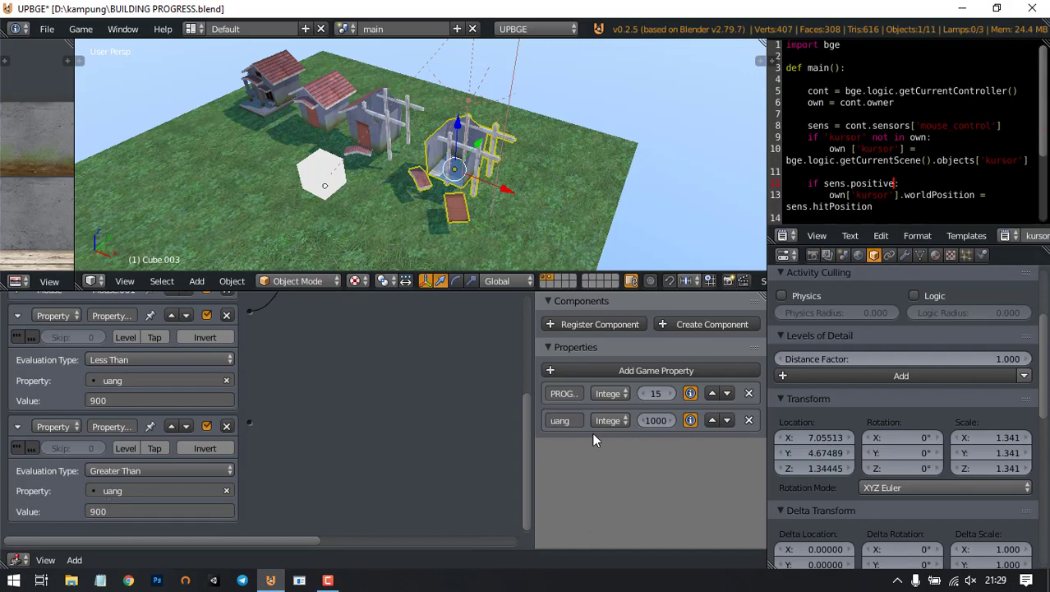
scroll(310, 441, "down", 3)
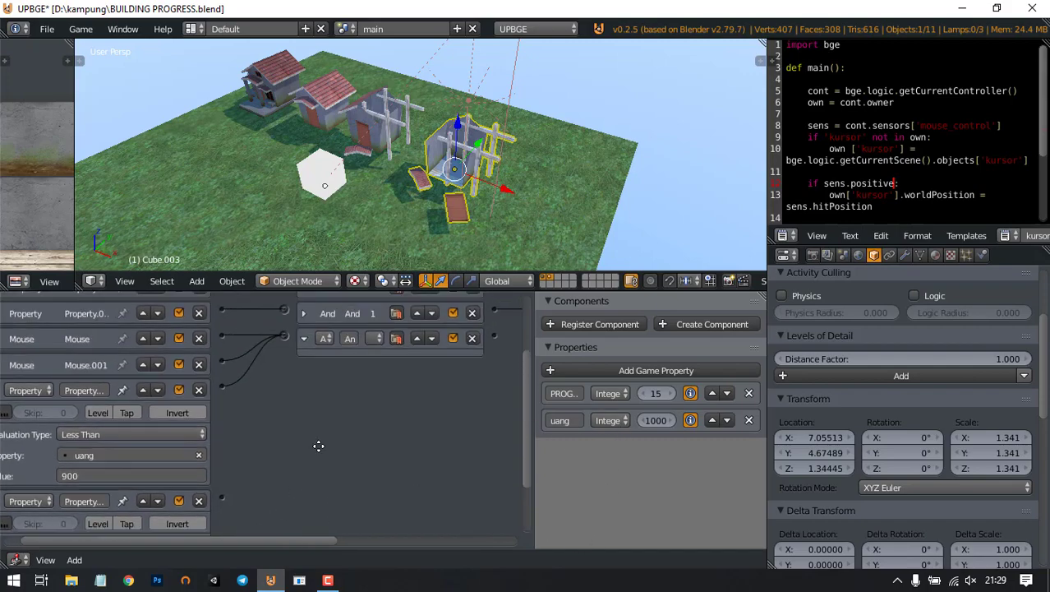
middle_click_drag(321, 402, 328, 395)
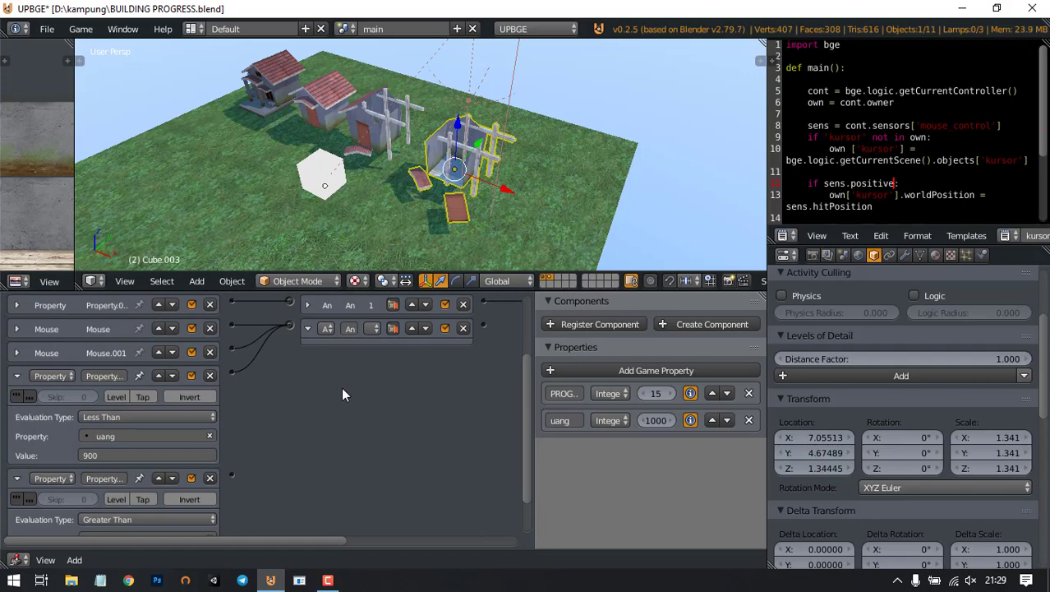
Step: Add another And controller to Cube.003 and connect both Mouse sensors and the Greater Than uang sensor to it
scroll(345, 397, "down", 3)
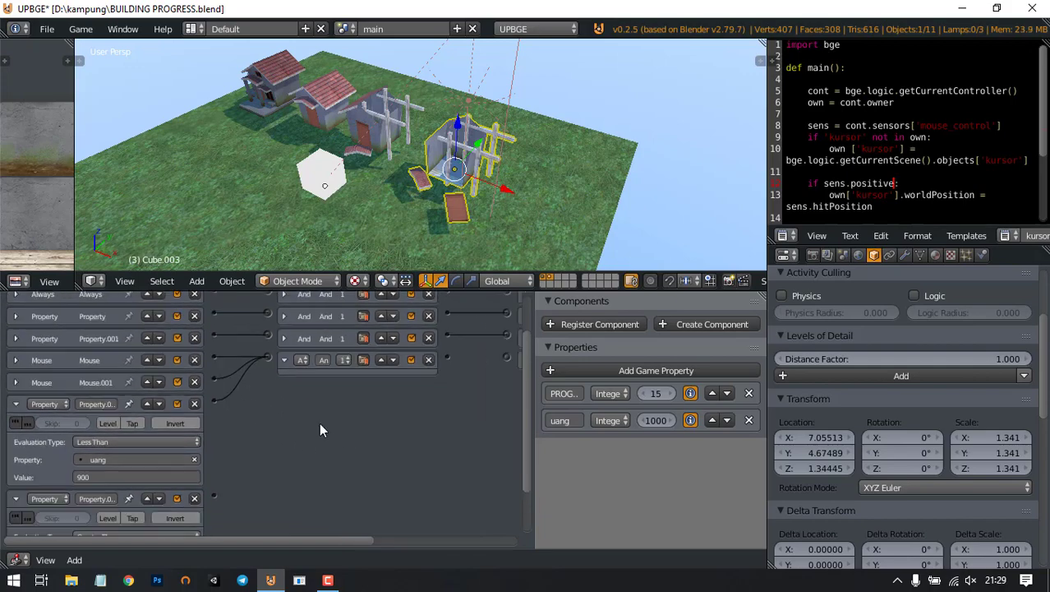
middle_click_drag(321, 399, 323, 447)
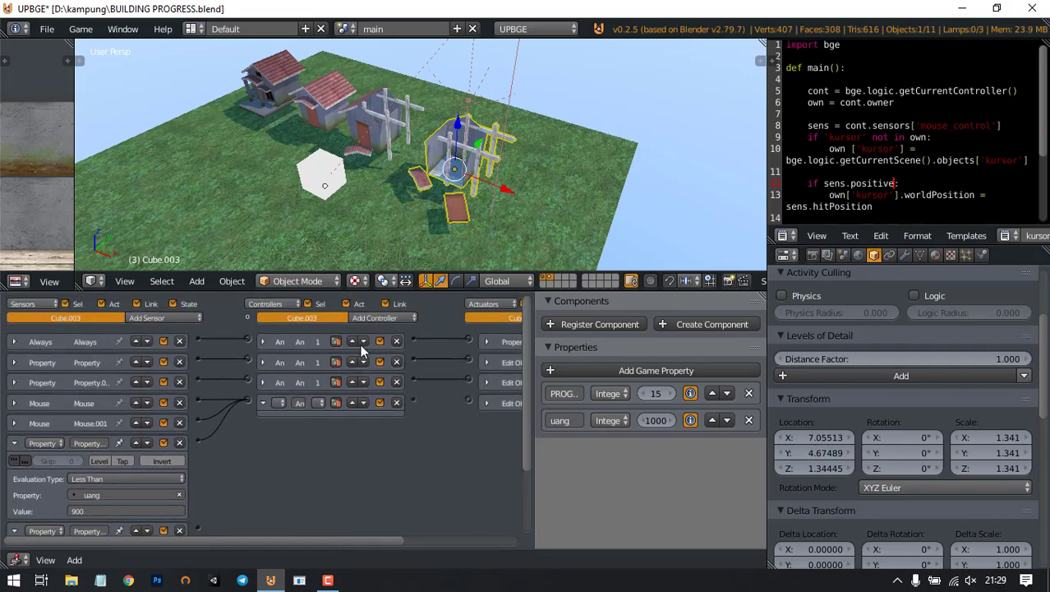
left_click(376, 317)
left_click(383, 326)
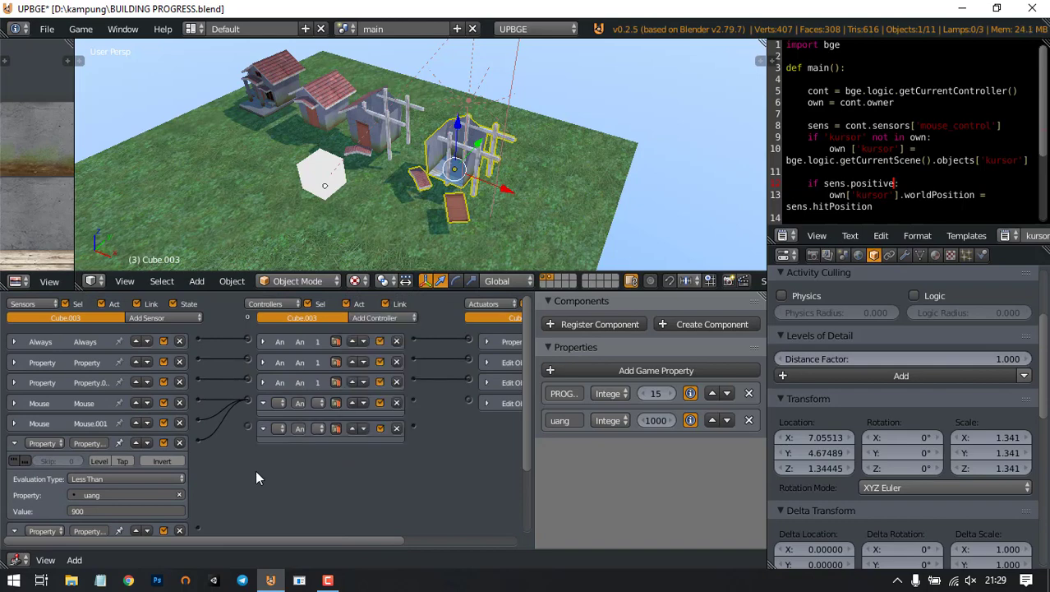
scroll(204, 382, "down", 1)
left_click_drag(238, 403, 248, 403)
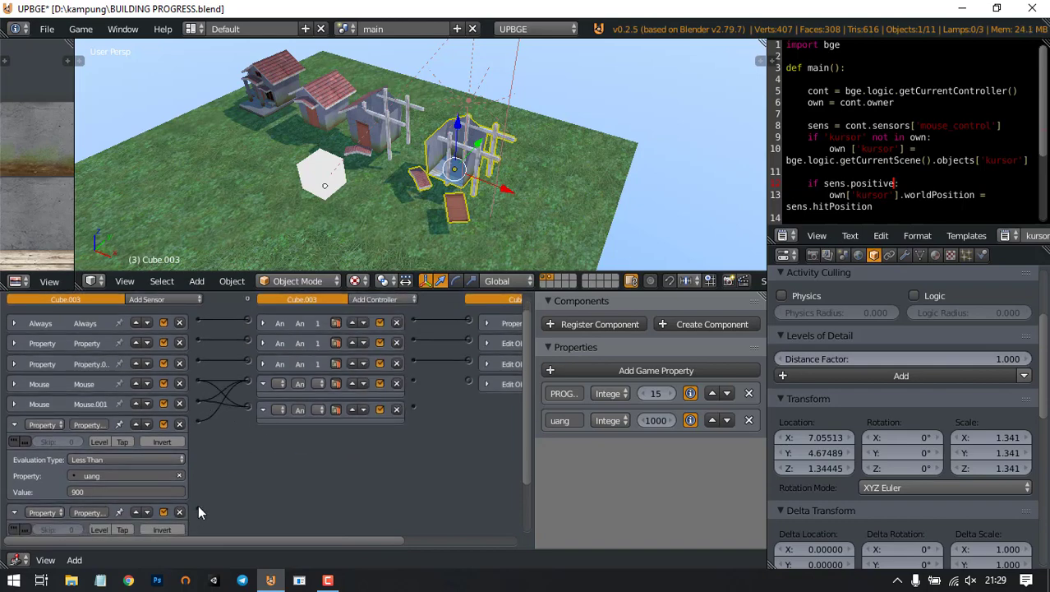
left_click_drag(198, 511, 247, 410)
Step: Connect Cube.003's new And controller to its last Edit Object actuator
middle_click_drag(518, 436, 373, 442)
scroll(326, 434, "up", 2)
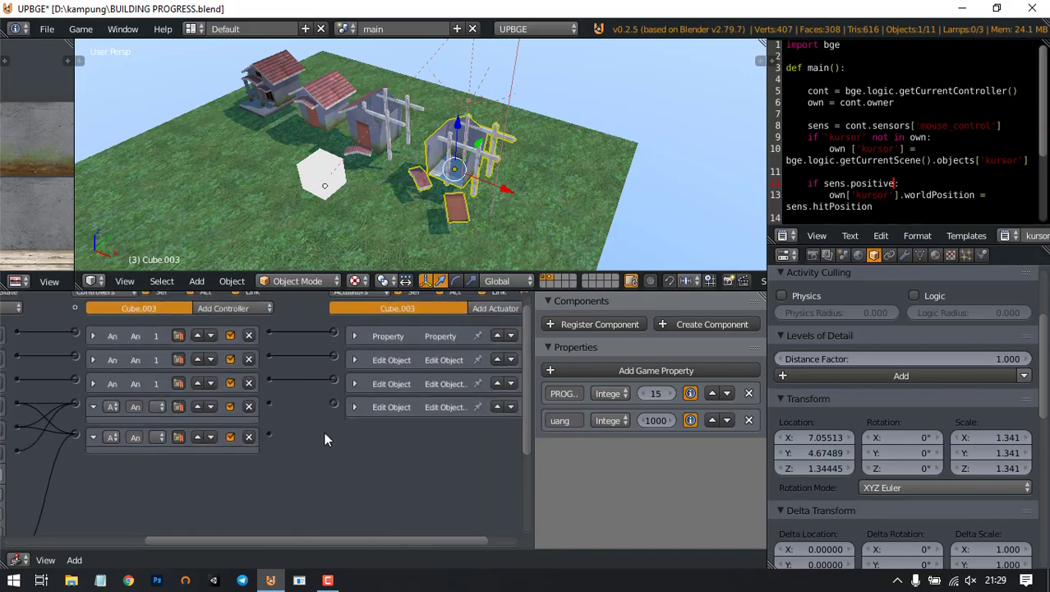
left_click_drag(271, 433, 334, 404)
Step: Expand the settings of Cube.003's two Mouse sensors
middle_click_drag(221, 496, 420, 441)
left_click(18, 317)
left_click(17, 381)
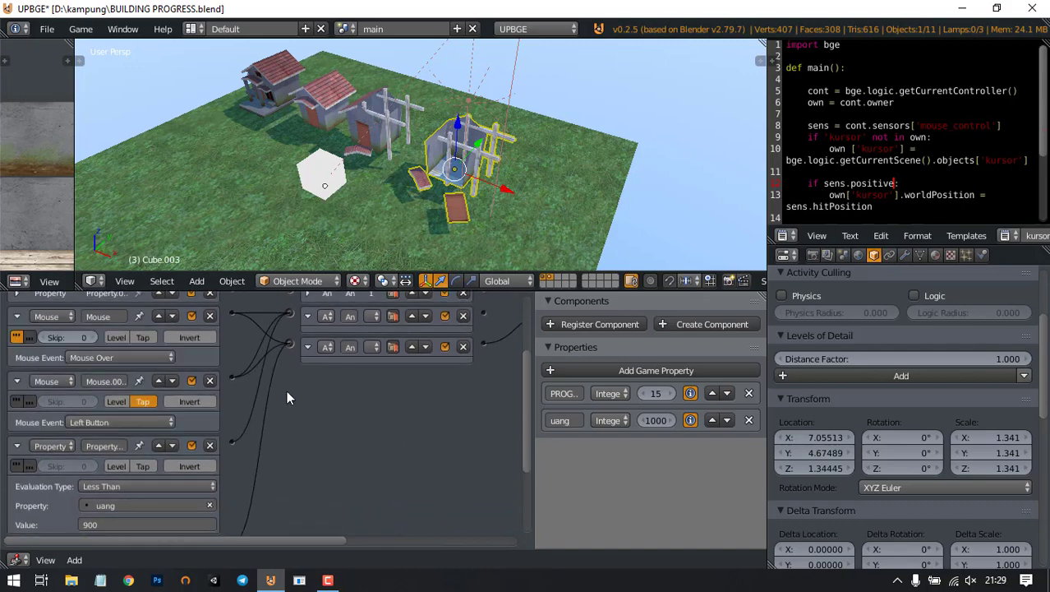
Step: Examine the settings of Cube.003's mouse and uang sensors and their links through the And controllers to the actuators
scroll(311, 377, "down", 3)
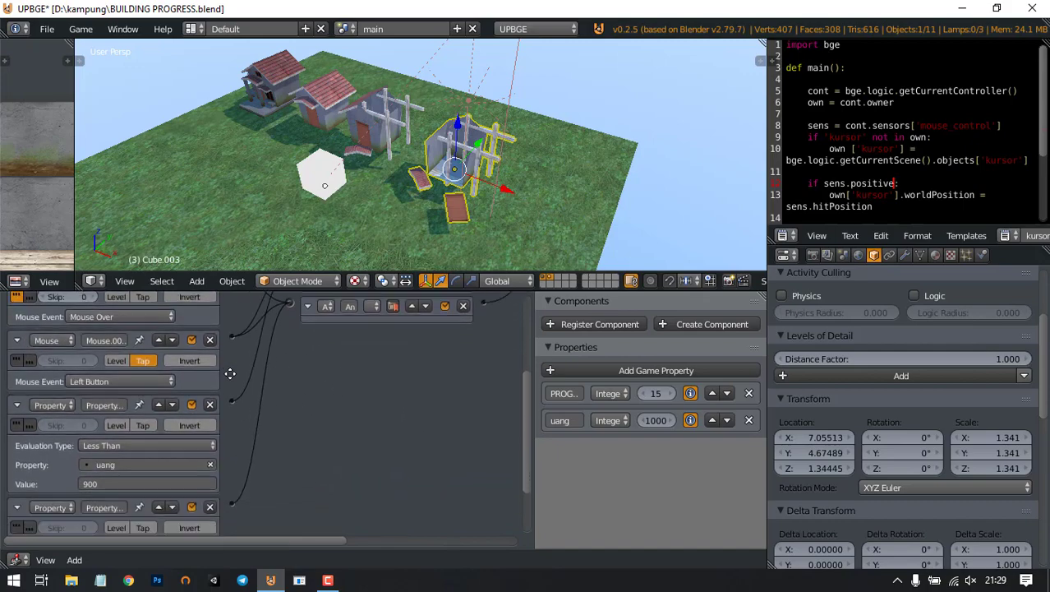
scroll(119, 417, "down", 2)
scroll(112, 404, "down", 2)
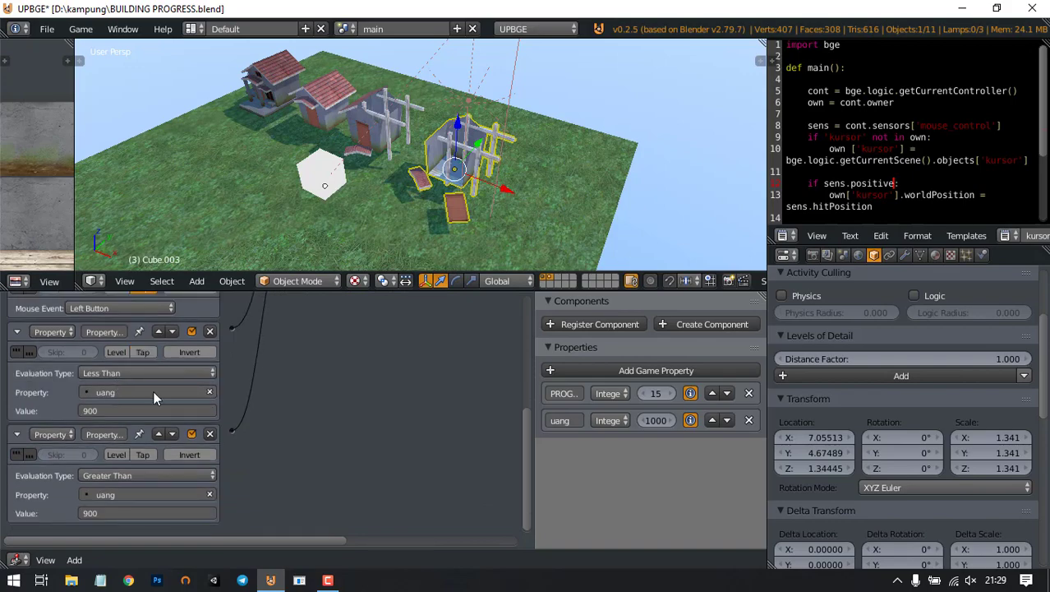
scroll(202, 470, "up", 2)
scroll(258, 387, "up", 5)
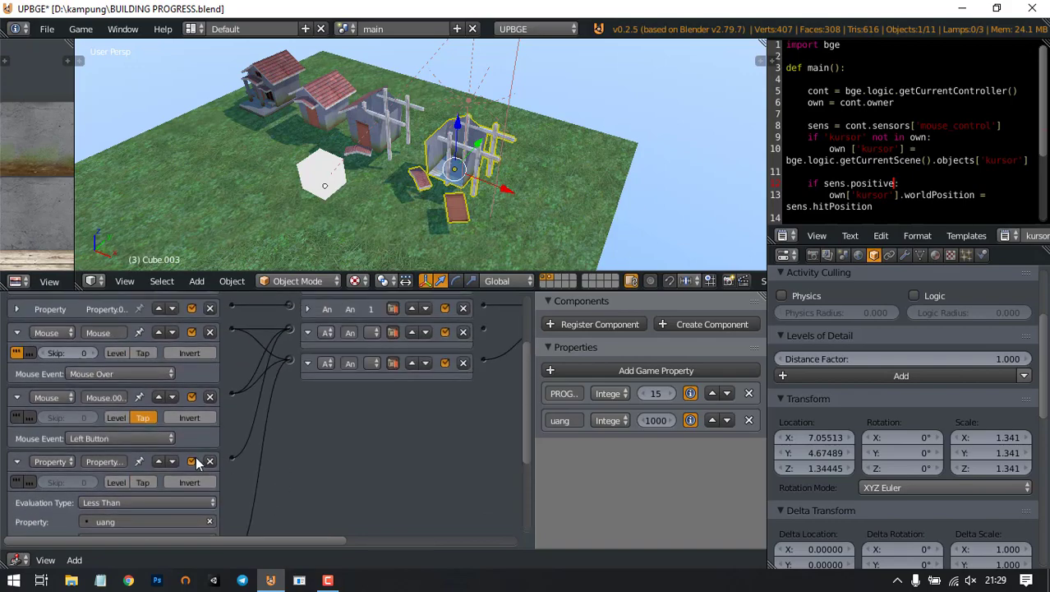
scroll(196, 460, "down", 1)
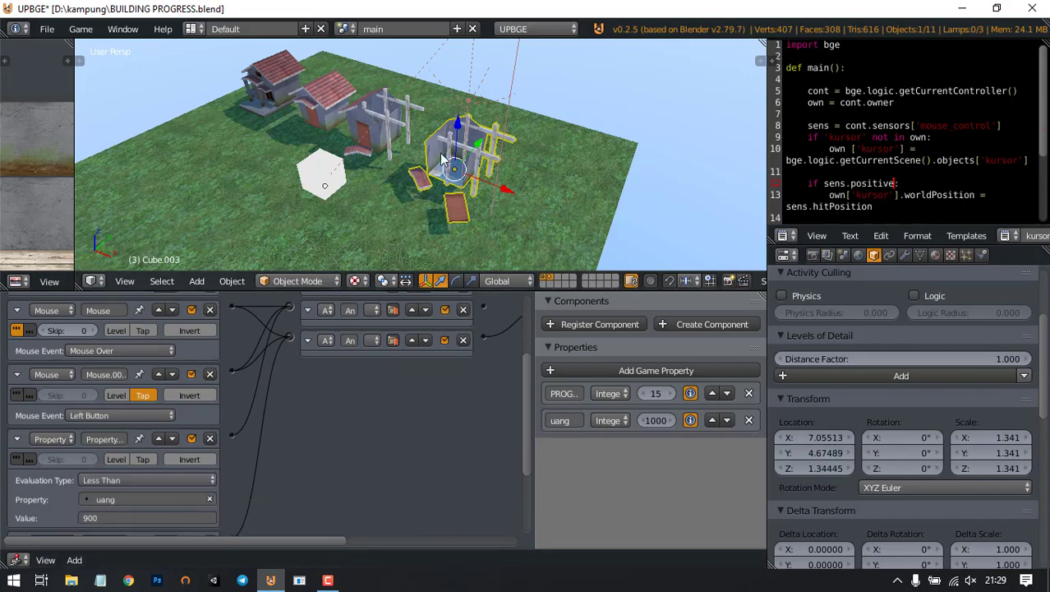
middle_click_drag(420, 417, 256, 479)
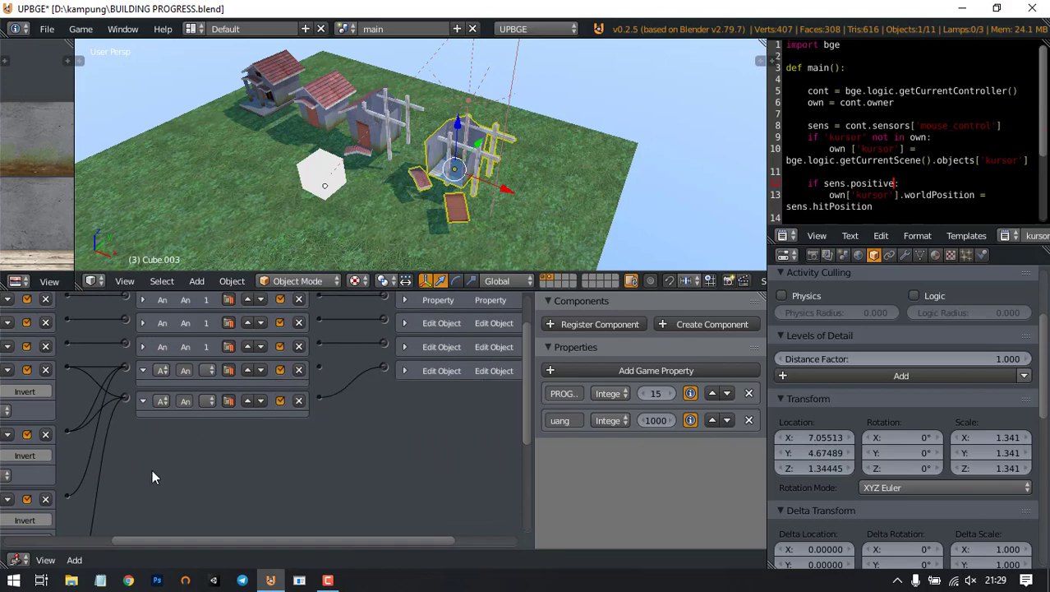
middle_click_drag(177, 471, 337, 349)
middle_click_drag(300, 494, 294, 456)
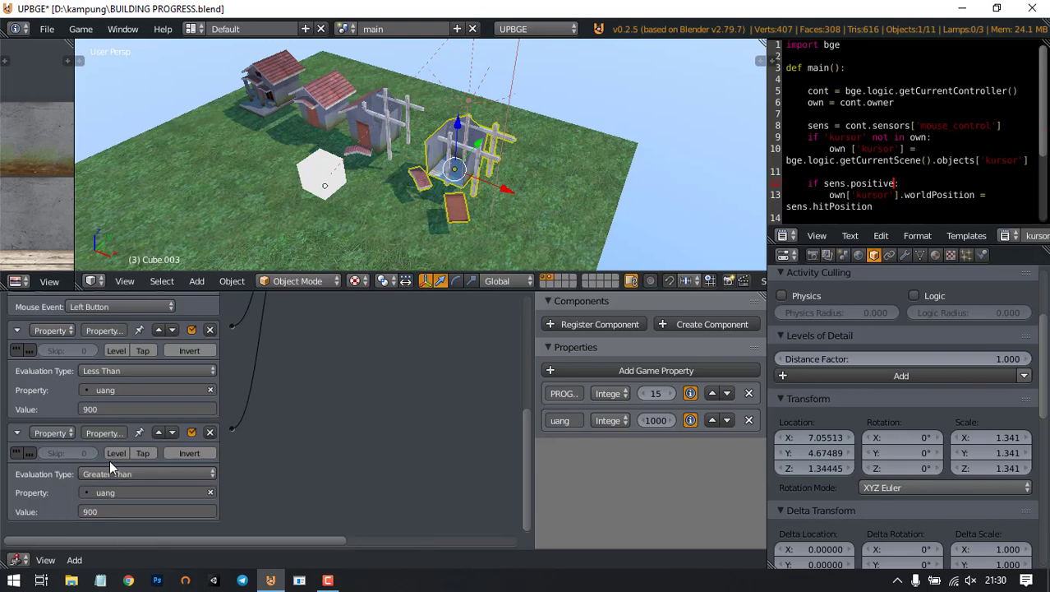
middle_click_drag(455, 364, 344, 508)
middle_click_drag(501, 327, 455, 395)
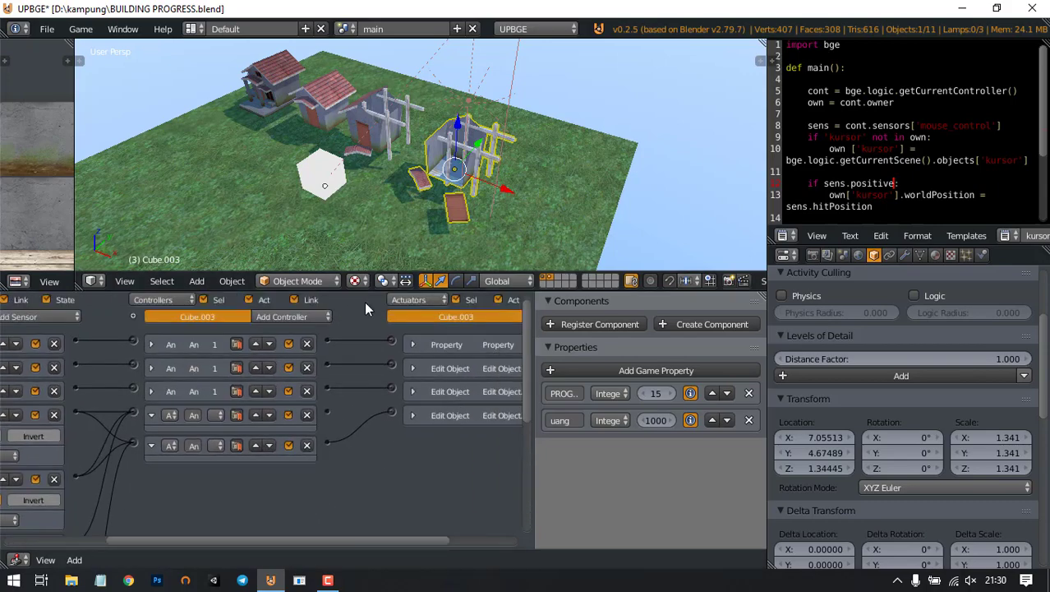
Step: Add a Message actuator to Cube.003 with the subject kurangiuang900 and copy the subject text
middle_click_drag(409, 416, 307, 423)
left_click(465, 321)
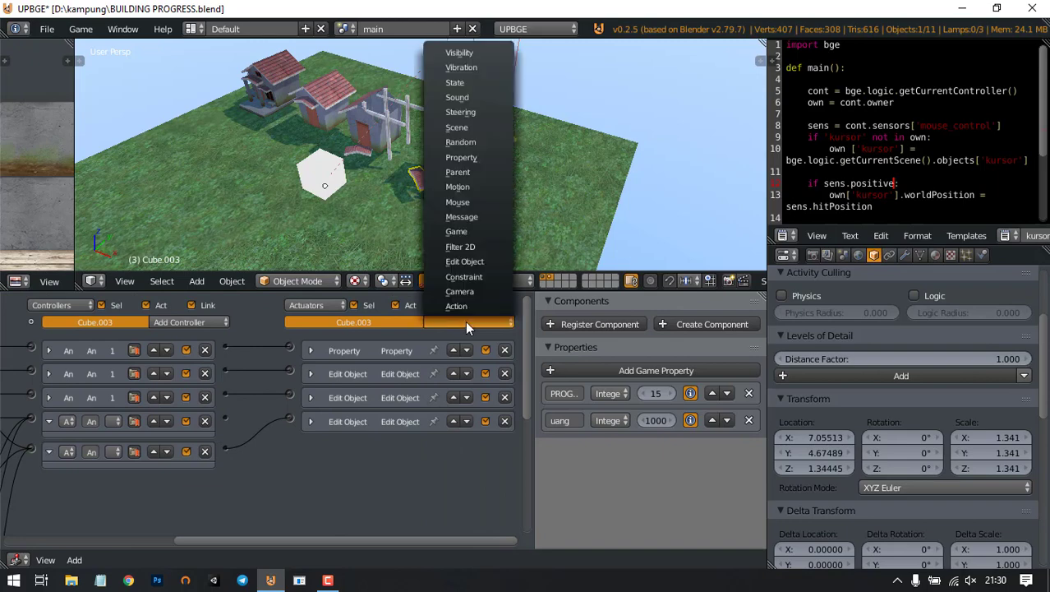
left_click(481, 216)
middle_click_drag(358, 475, 361, 463)
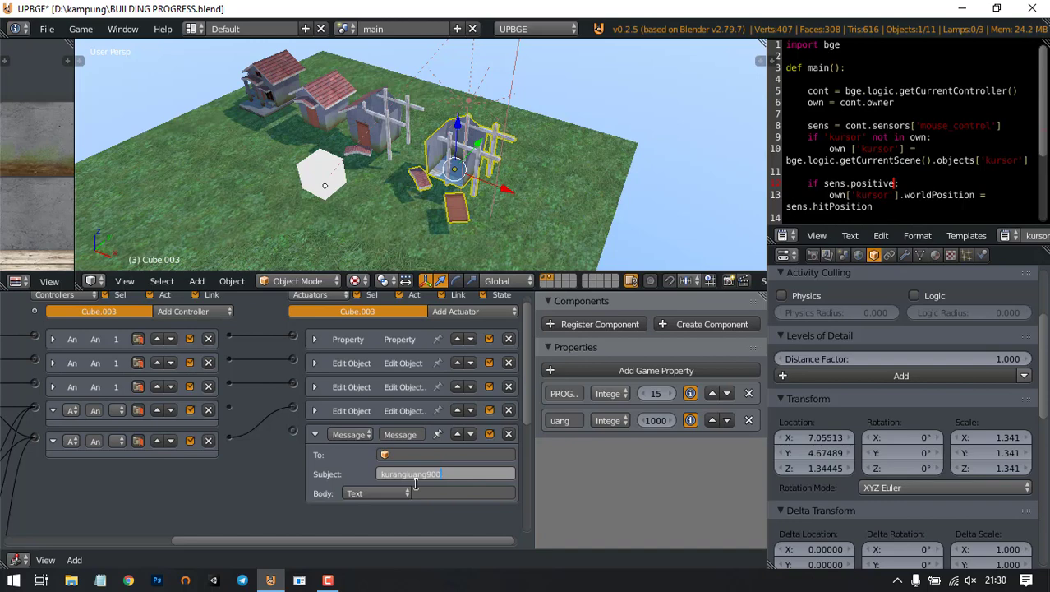
key("ctrl+a")
left_click(249, 463)
Step: Connect Cube.003's last And controller to the Message actuator as well
middle_click_drag(287, 449, 404, 397)
mouse_move(256, 411)
middle_mouse_down()
mouse_move(314, 402)
mouse_move(245, 401)
middle_mouse_up()
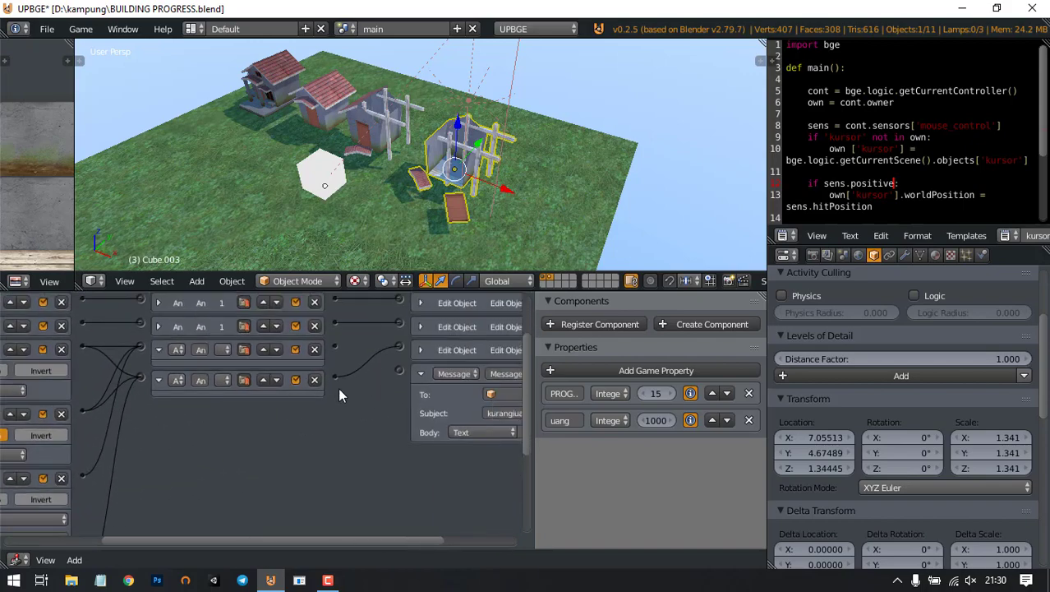
left_click_drag(335, 377, 400, 369)
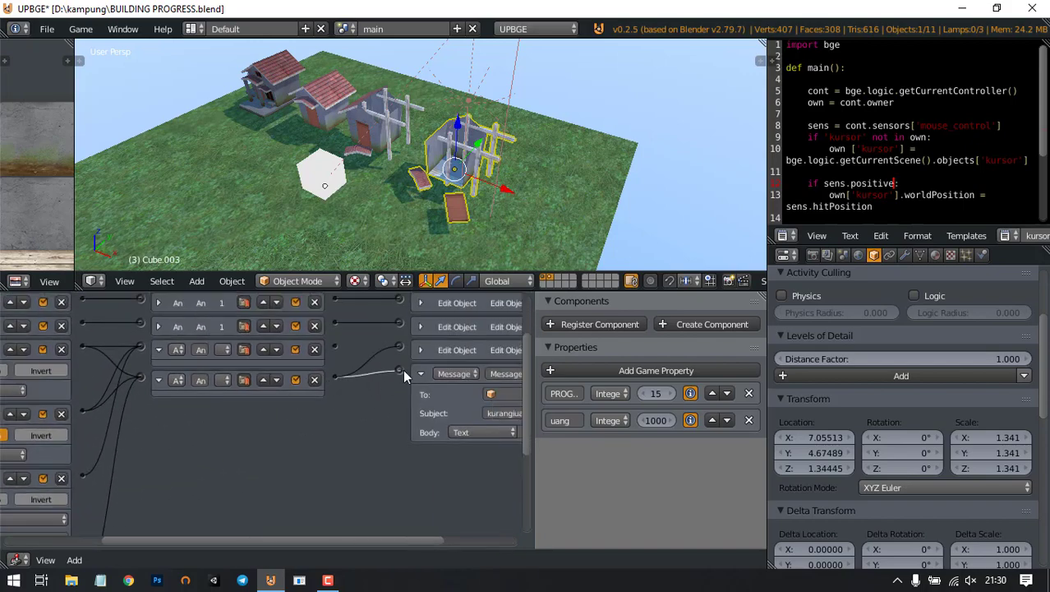
Step: Switch to the hud scene and add a text game property to the 1000 text object
left_click(346, 30)
left_click(362, 51)
middle_click_drag(274, 120, 409, 123)
key("KP_Decimal")
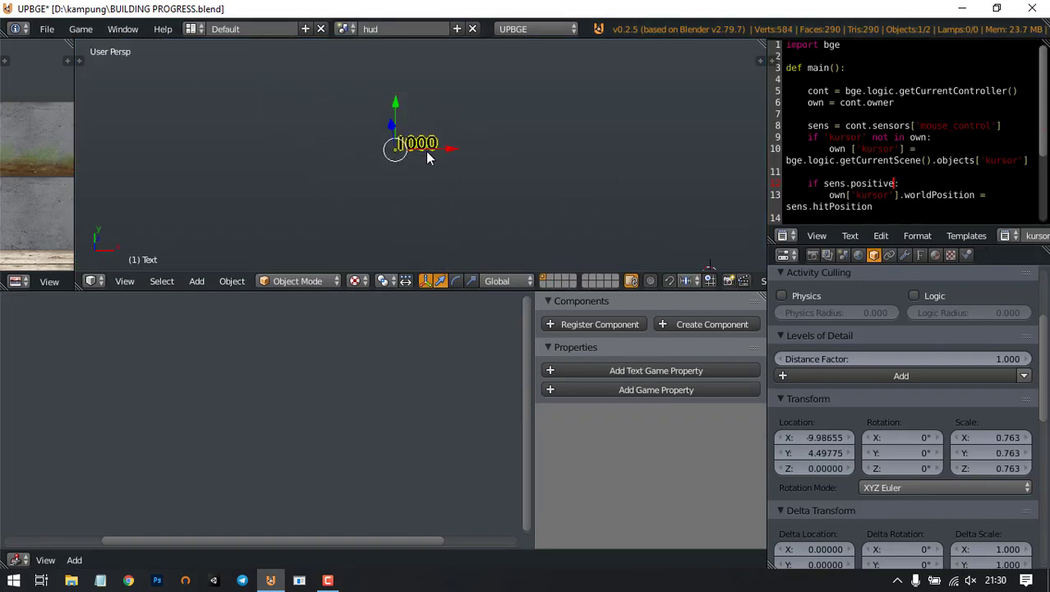
left_click(641, 370)
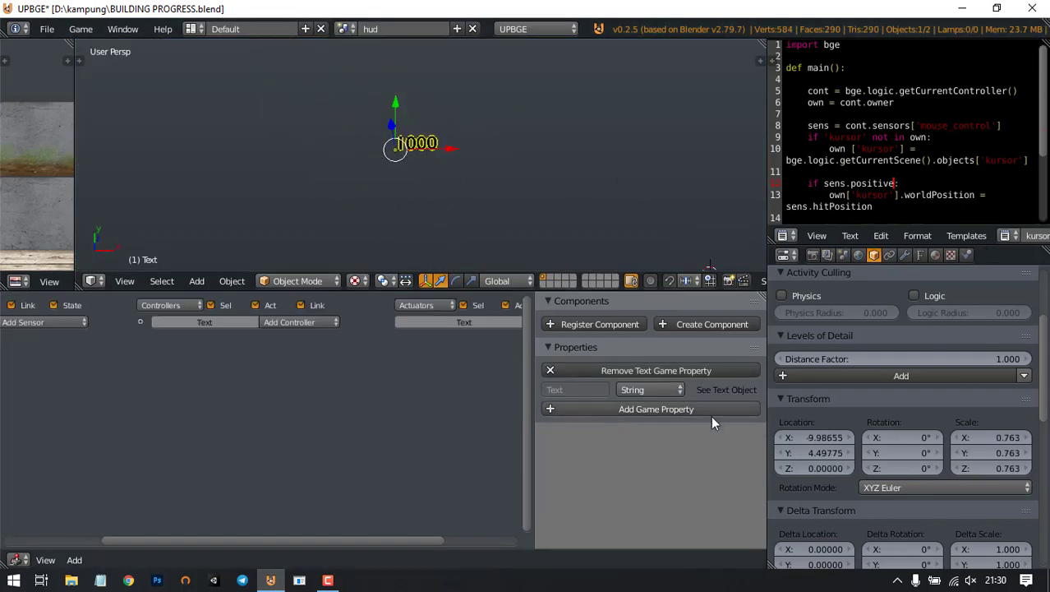
left_click(635, 390)
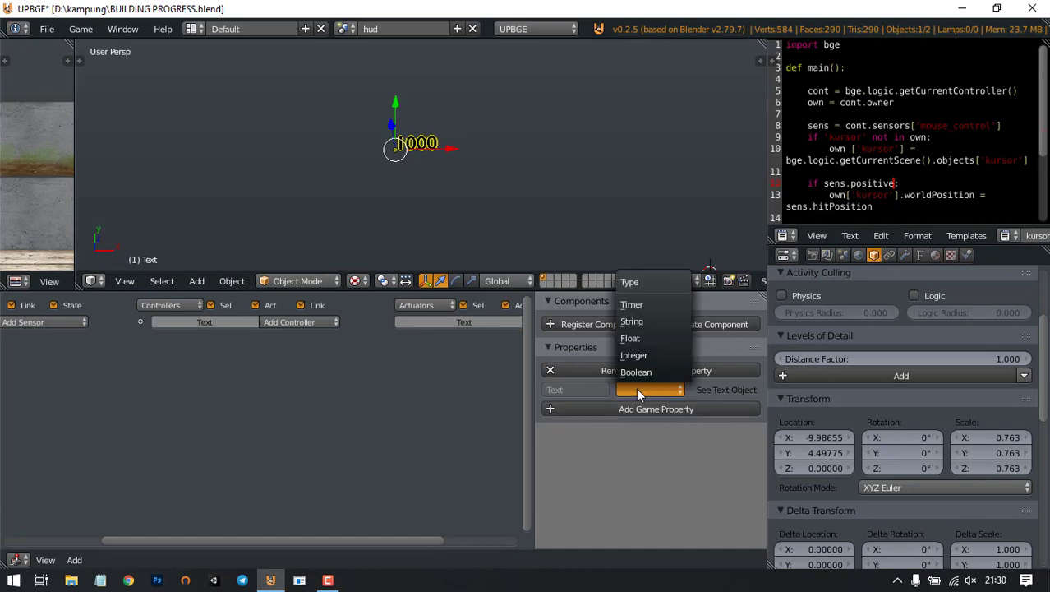
Step: Add a Message sensor with the subject kurangiuang900 to the Text object
middle_click_drag(155, 412, 289, 408)
left_click(185, 321)
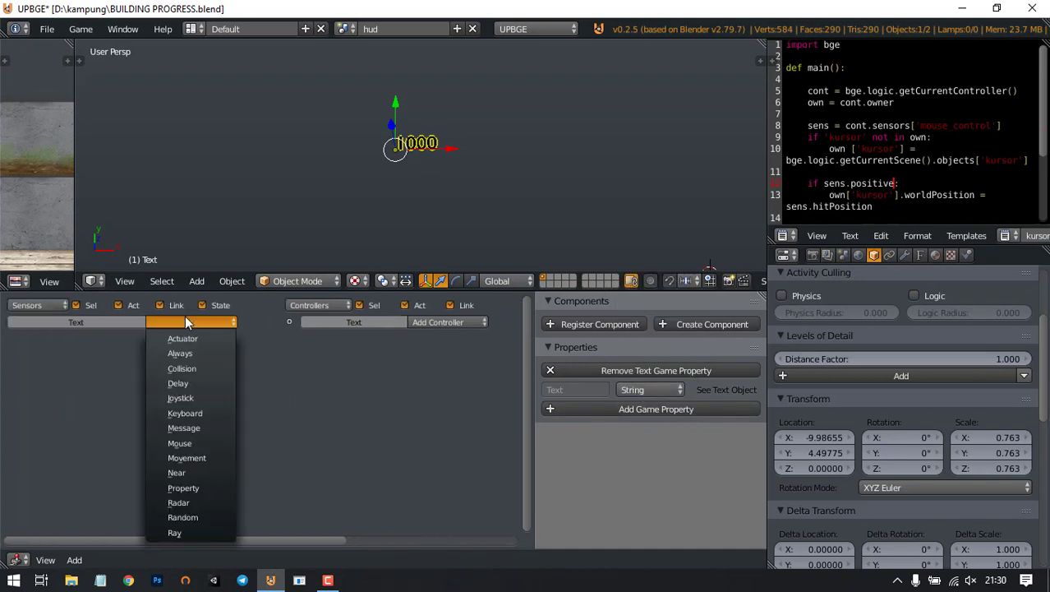
left_click(194, 425)
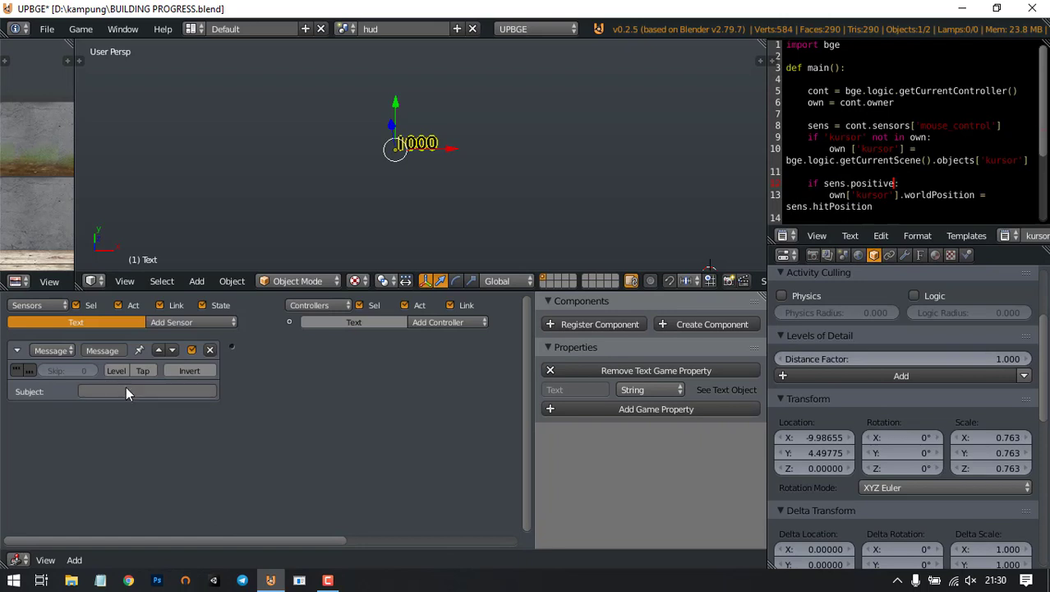
left_click(127, 390)
type("kurangluang900")
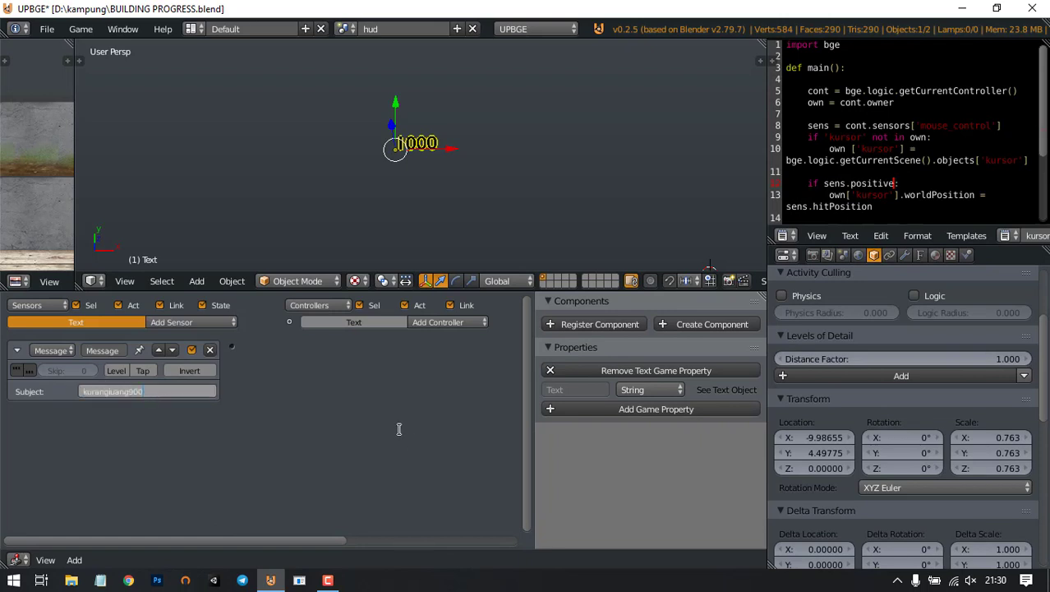
key("Return")
Step: Add a Property actuator to the Text object and set its mode to Add
scroll(156, 439, "right", 5, "ctrl")
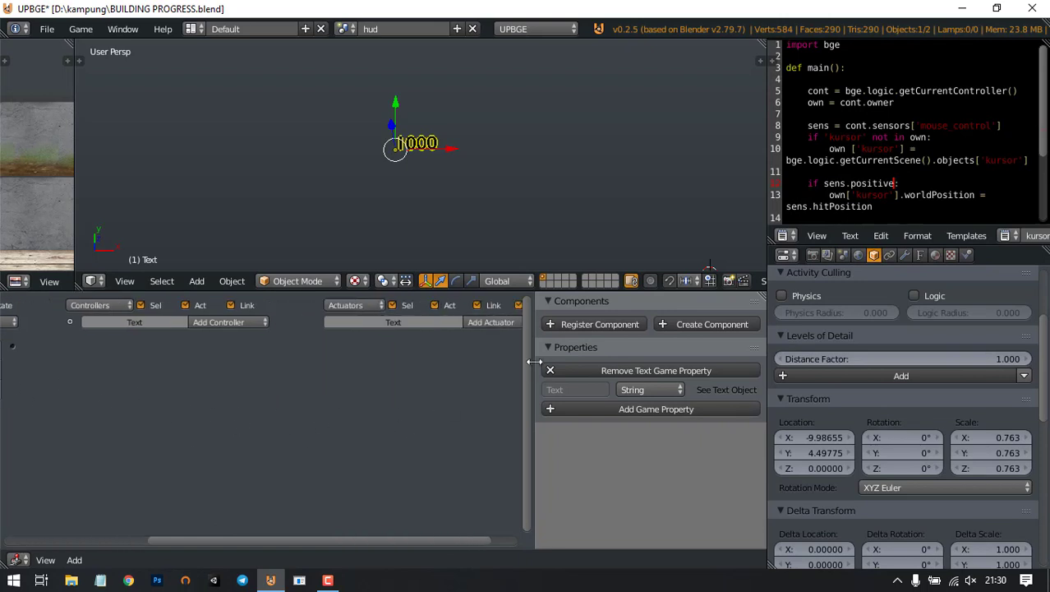
left_click(471, 321)
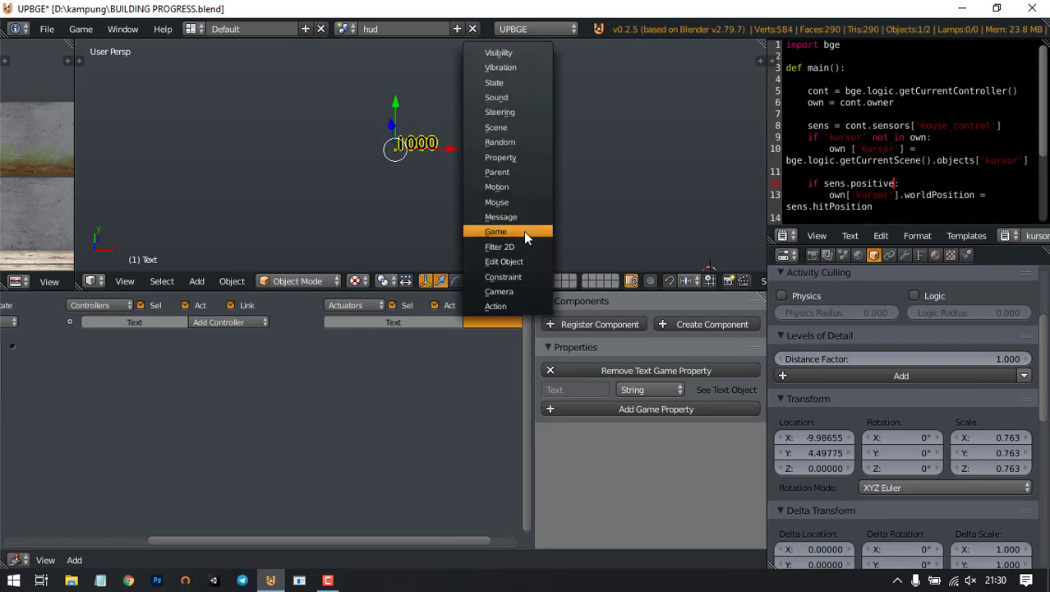
left_click(500, 157)
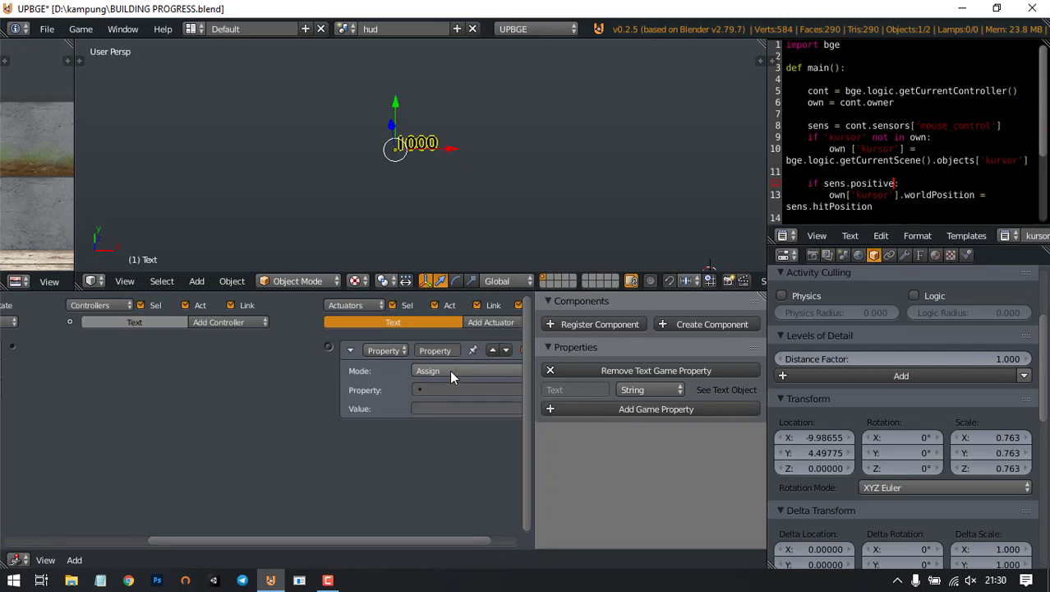
left_click(450, 370)
left_click(449, 339)
Step: Assign the actuator the Text property with value -900 and link the Message sensor to it through an And controller
left_click(451, 384)
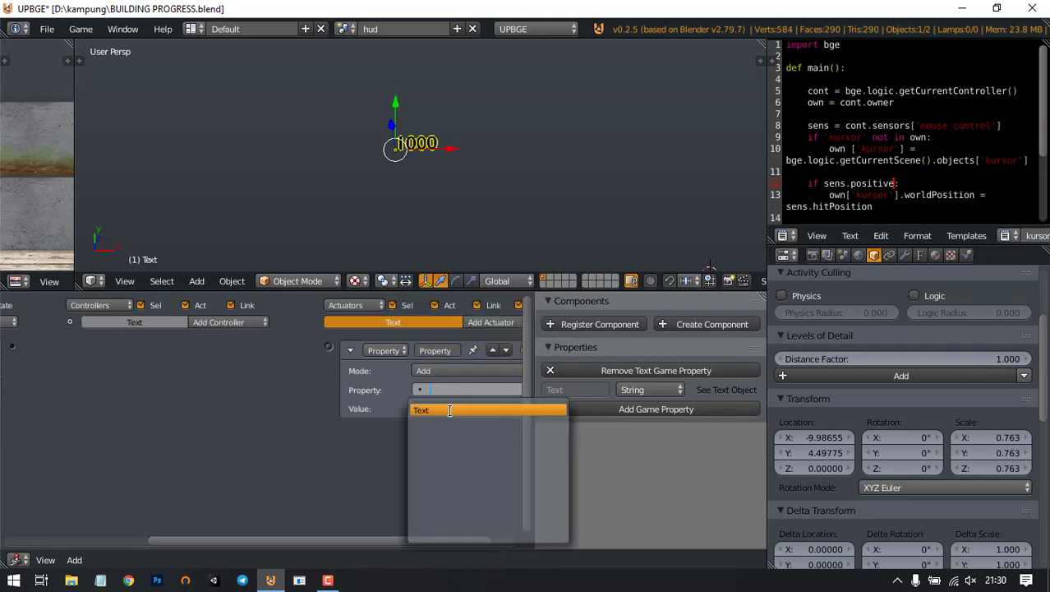
left_click(451, 405)
left_click(451, 407)
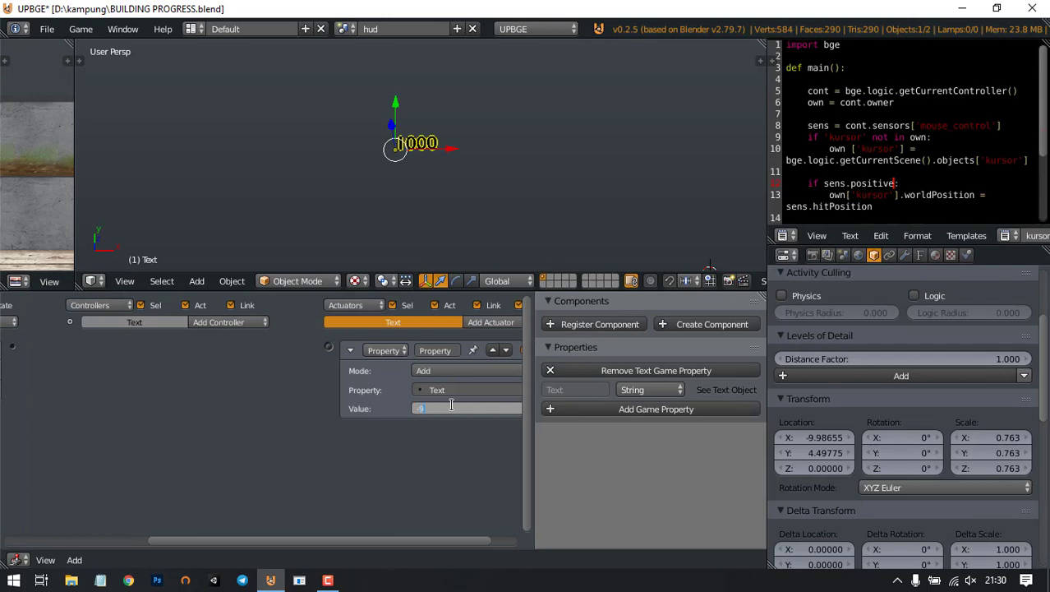
key("Return")
middle_click_drag(174, 390, 211, 389)
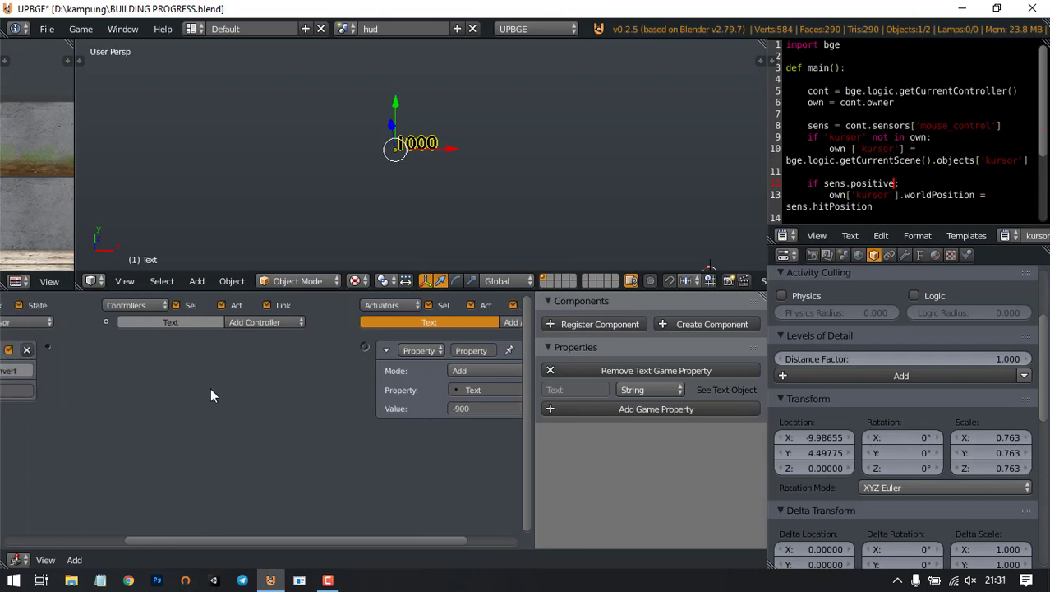
left_click_drag(47, 349, 364, 347)
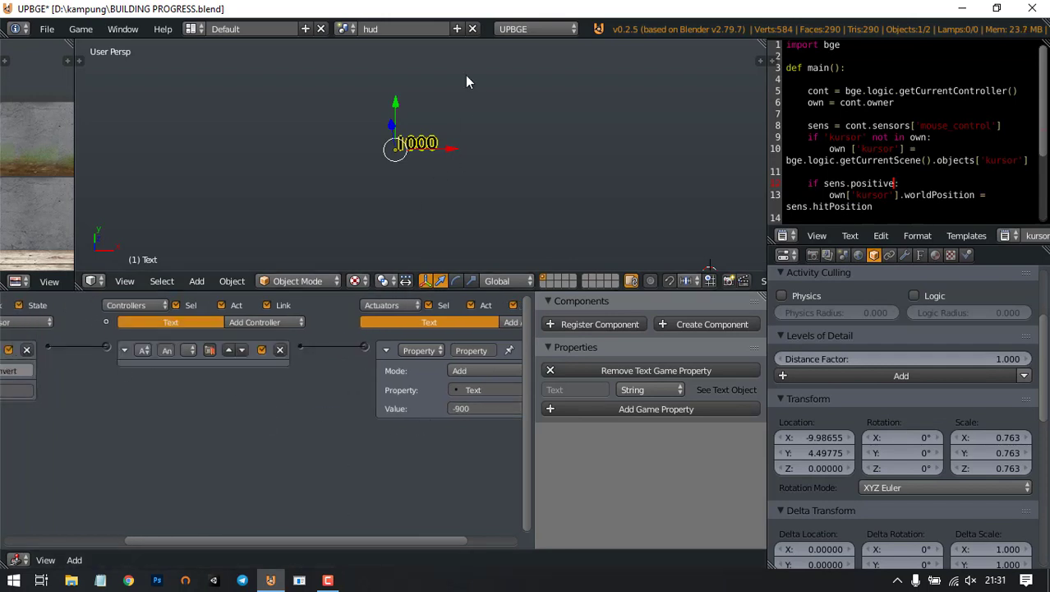
Step: Switch back to the main scene and collapse Cube.003's Message actuator
left_click(344, 29)
left_click(361, 66)
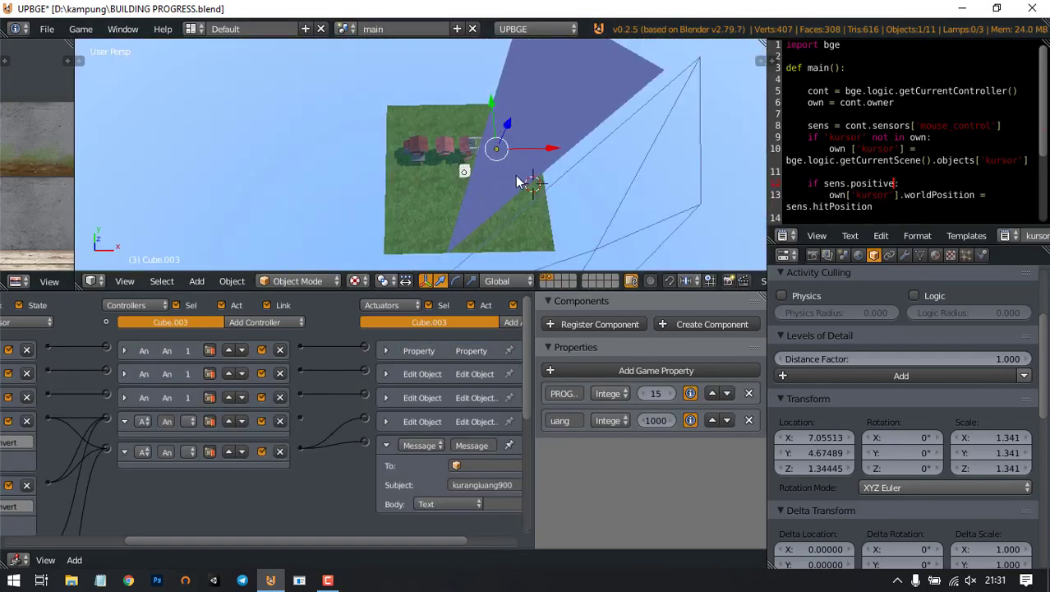
middle_click_drag(403, 130, 466, 214, "shift")
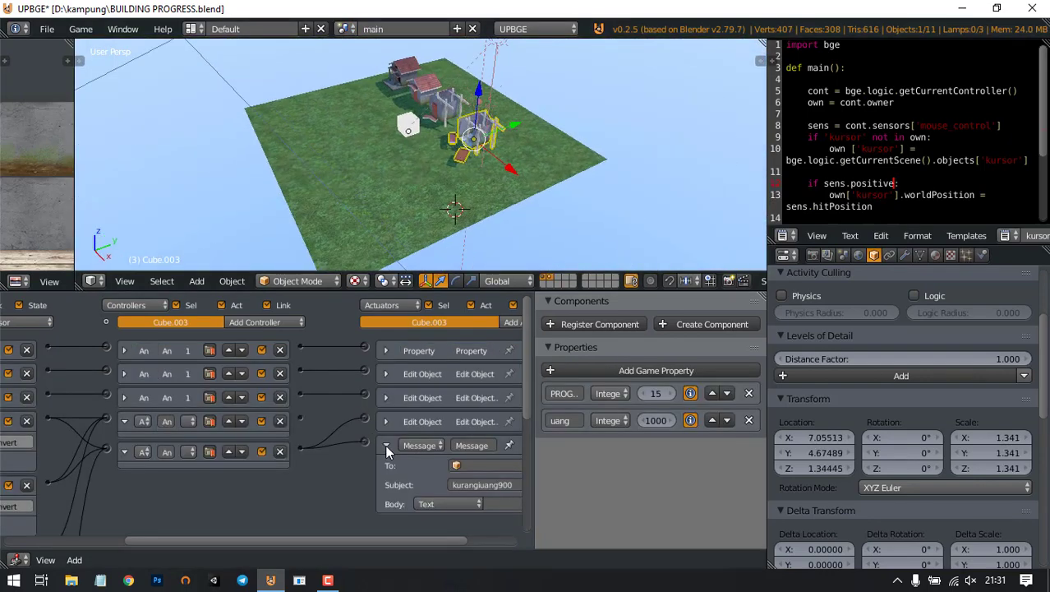
left_click(386, 446)
Step: Review Cube.003's Mouse and Property sensors and how they connect to the And controllers and actuators
scroll(316, 489, "up", 1)
middle_click_drag(187, 501, 338, 488)
middle_click_drag(250, 520, 315, 456)
middle_click_drag(238, 443, 353, 393)
scroll(352, 463, "up", 2)
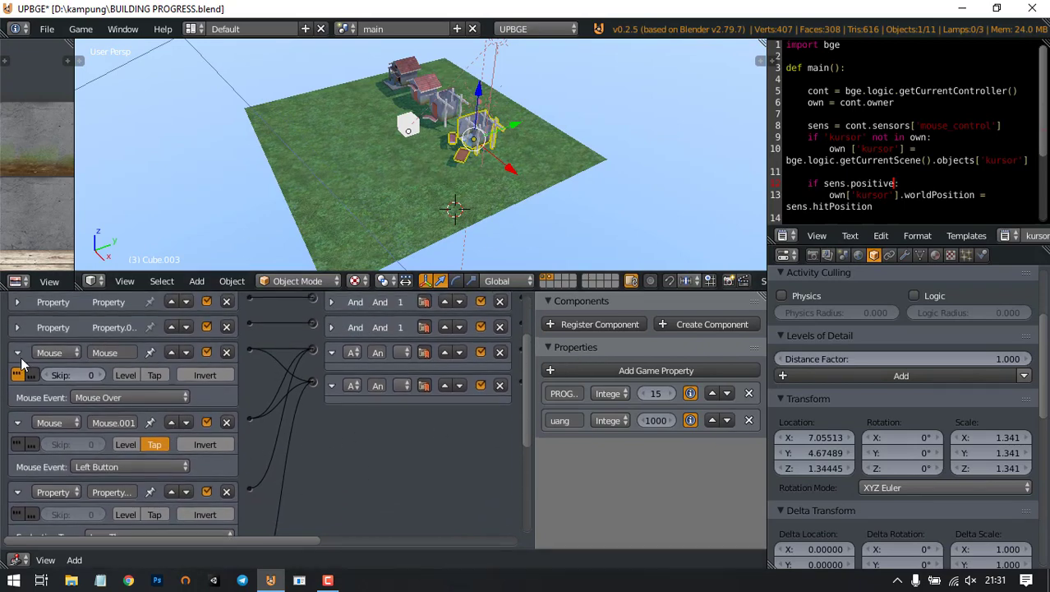
middle_click_drag(324, 436, 243, 440)
scroll(246, 443, "down", 2)
scroll(291, 469, "up", 2)
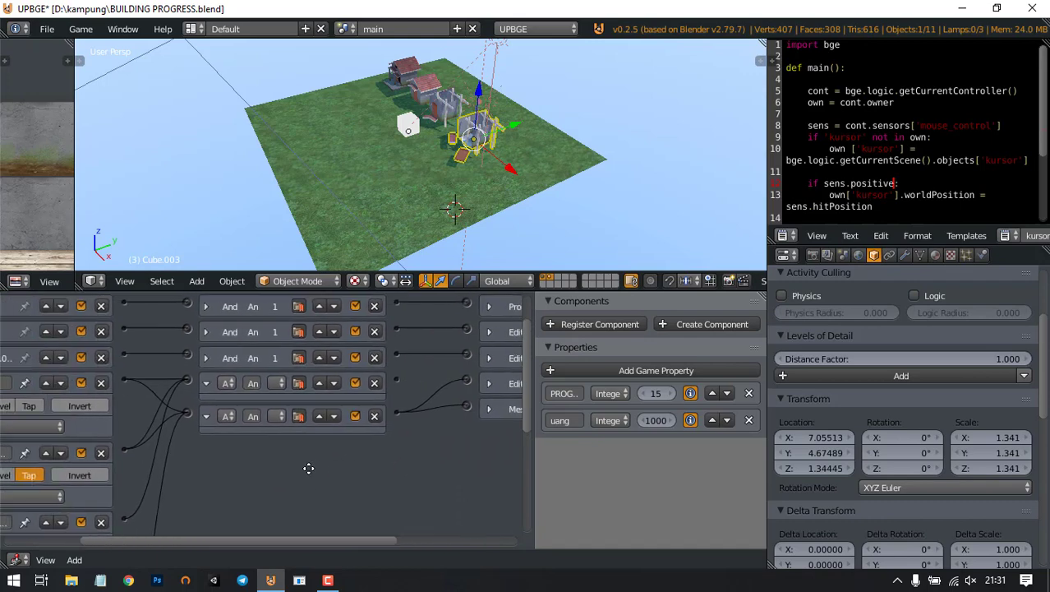
scroll(501, 156, "up", 3)
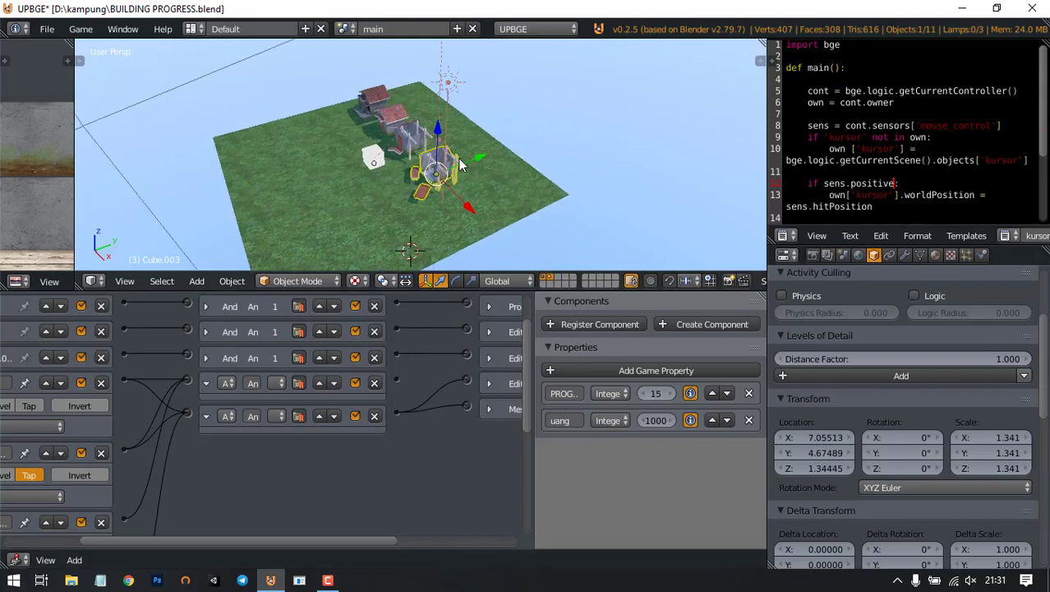
Step: Switch to the hud scene, enlarge its 3D view and look through the scene camera
scroll(493, 156, "down", 3)
left_click(342, 28)
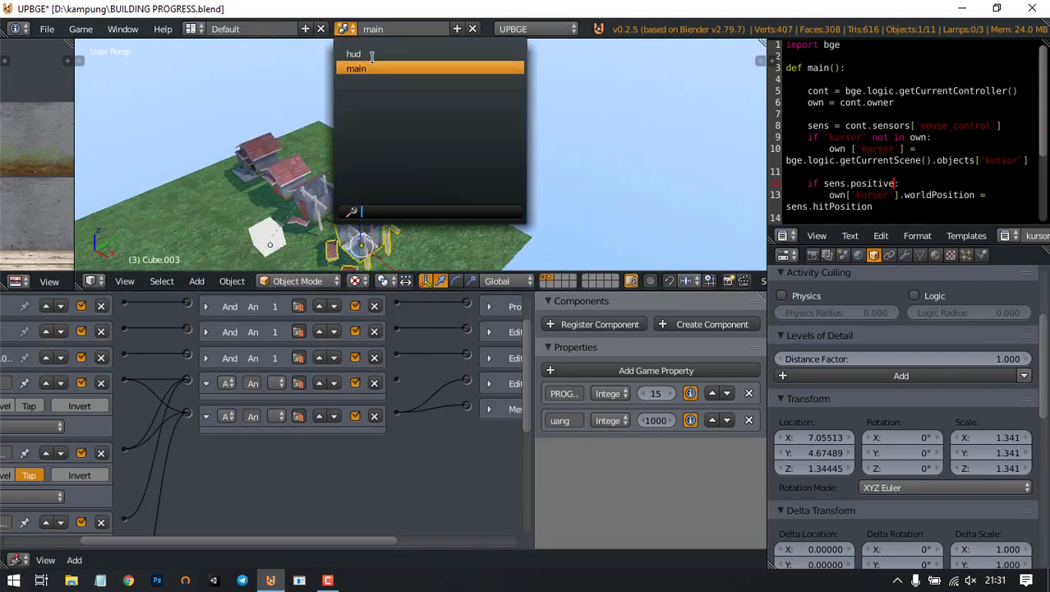
left_click(371, 66)
scroll(374, 82, "down", 4)
left_click(130, 281)
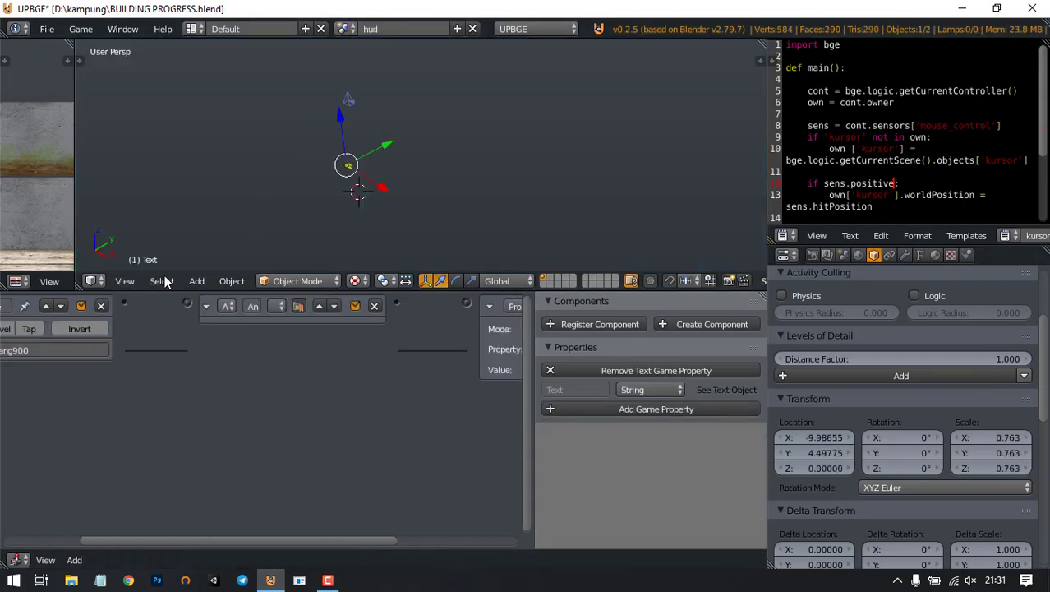
left_click_drag(138, 291, 138, 429)
left_click(125, 419)
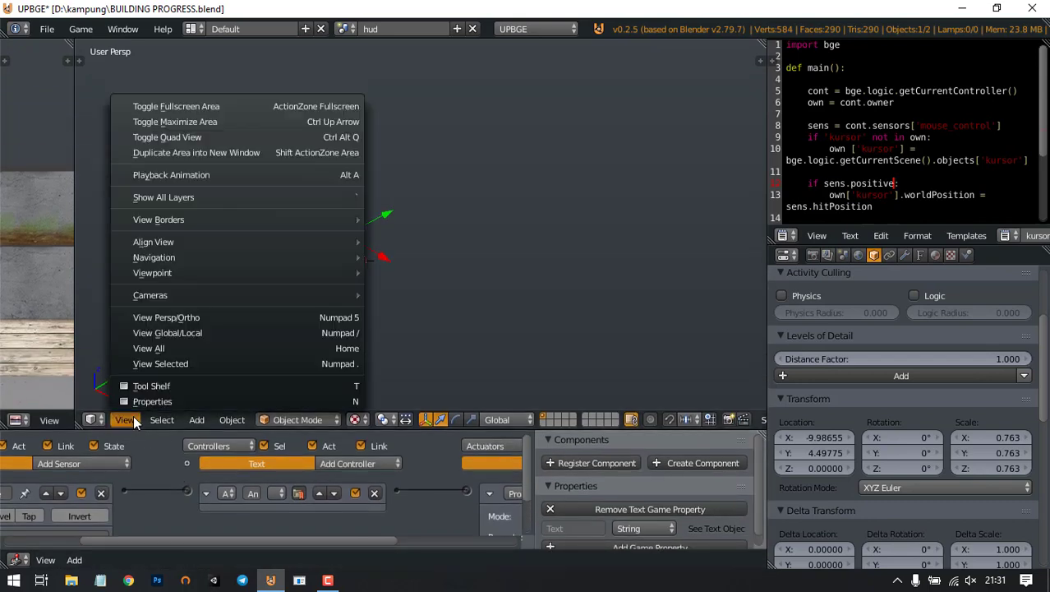
mouse_move(169, 277)
left_click(403, 273)
scroll(418, 256, "down", 4)
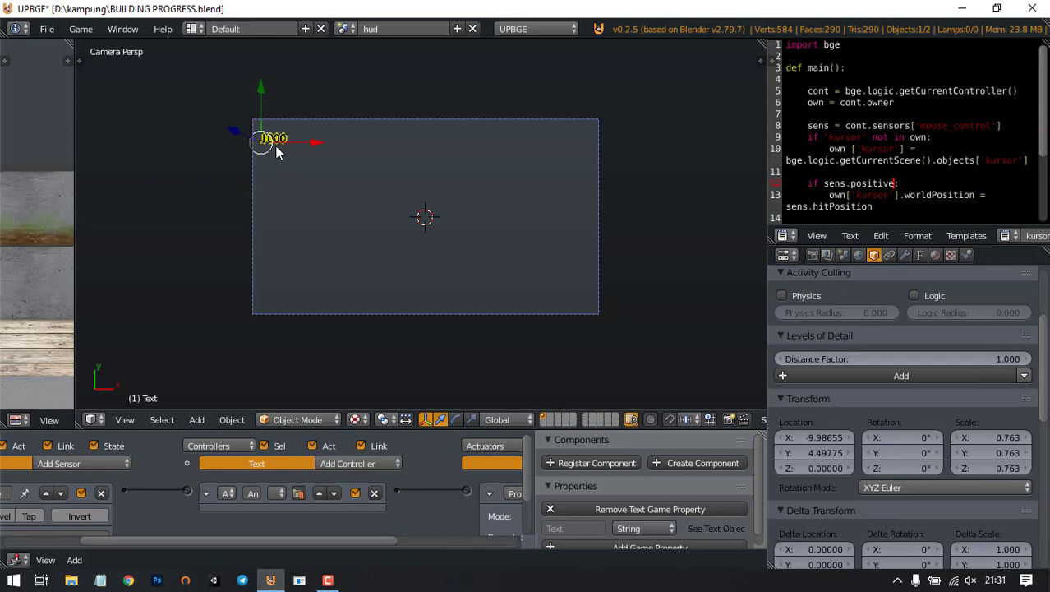
Step: Duplicate the 1000 text down to the camera frame's lower-left corner and set the copy's Text property type to String
key("shift+d")
left_click(289, 240)
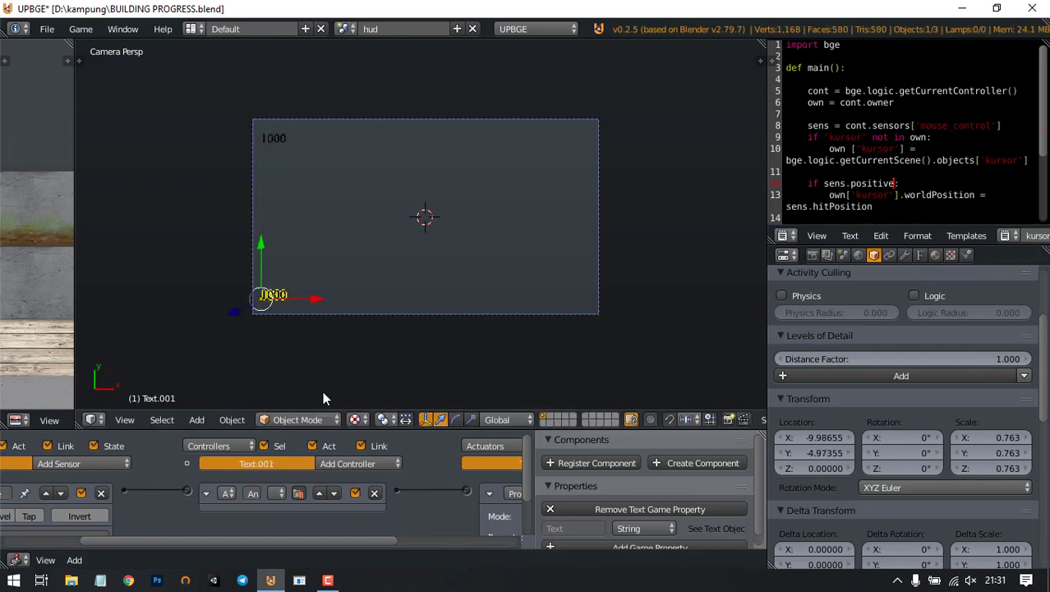
scroll(246, 501, "down", 2)
scroll(238, 502, "left", 2)
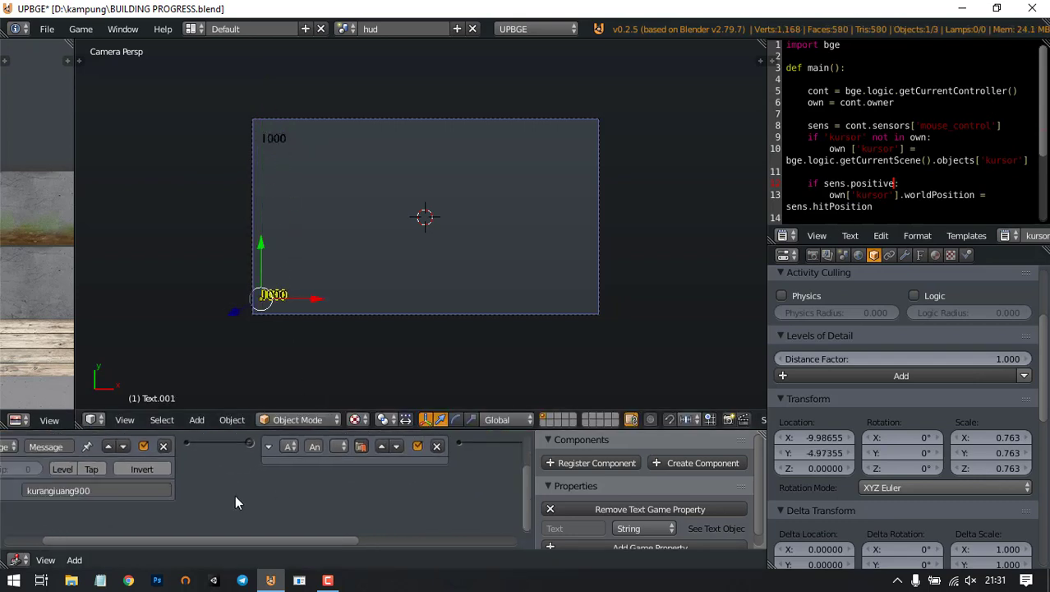
scroll(235, 502, "left", 2)
scroll(358, 291, "up", 2)
middle_click_drag(358, 291, 408, 262, "shift")
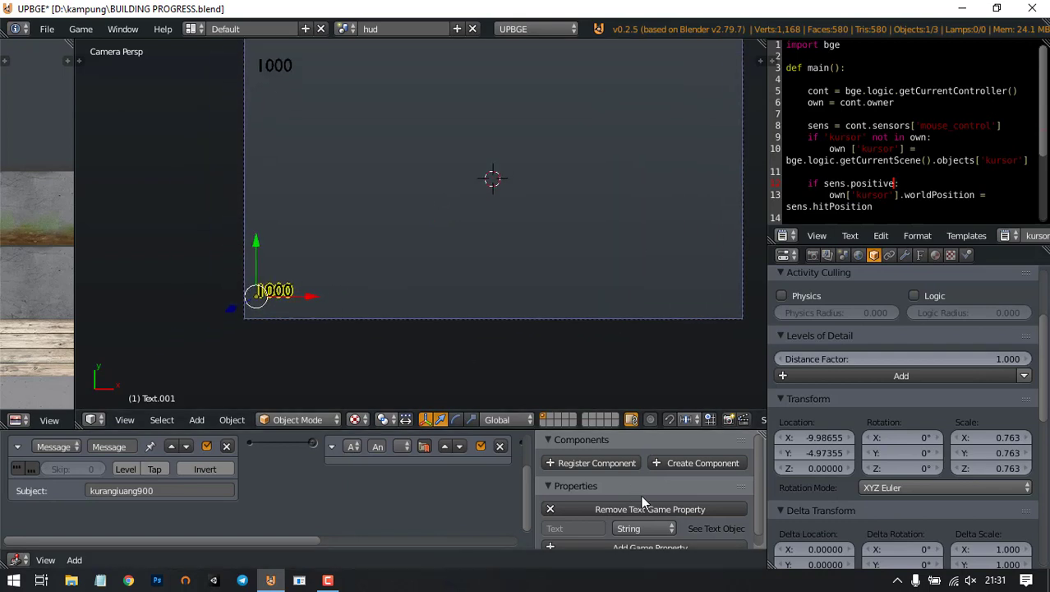
left_click(641, 529)
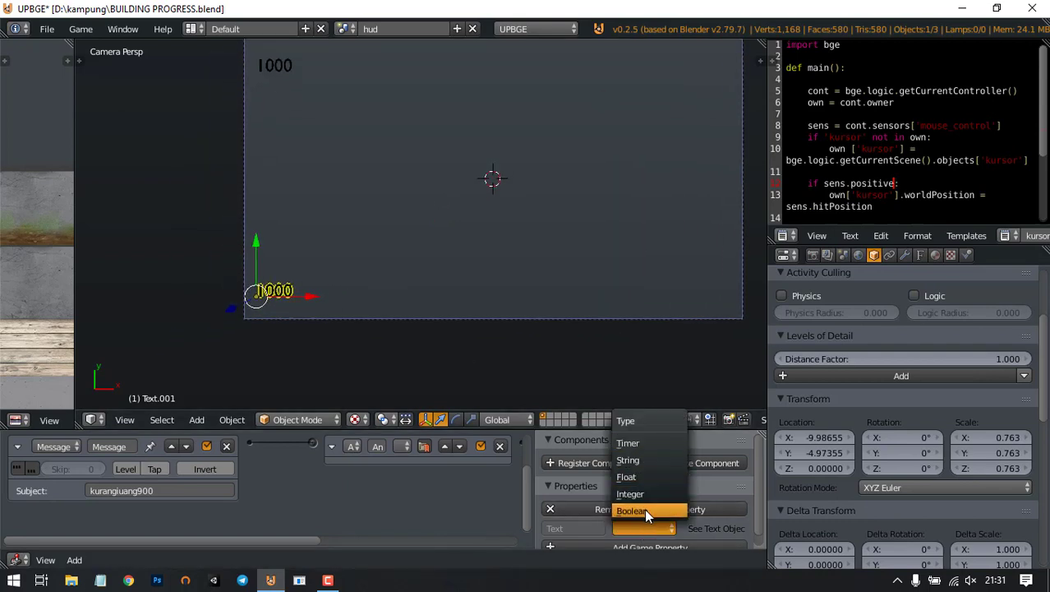
left_click(645, 461)
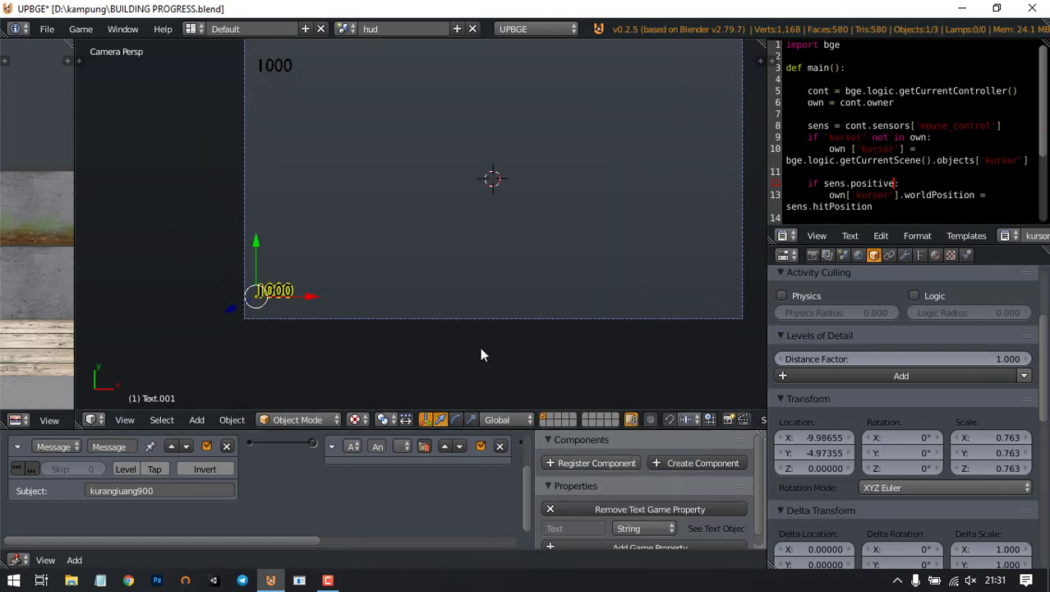
Step: Set the Text property type of the original text in the frame's upper-left corner to Integer
right_click(276, 67)
left_click(645, 528)
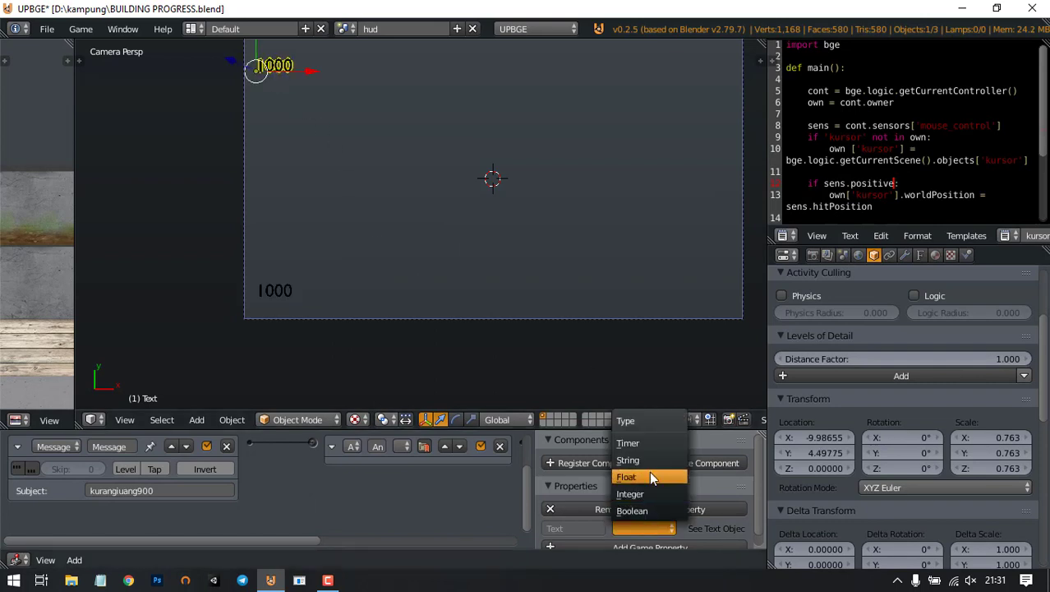
left_click(645, 493)
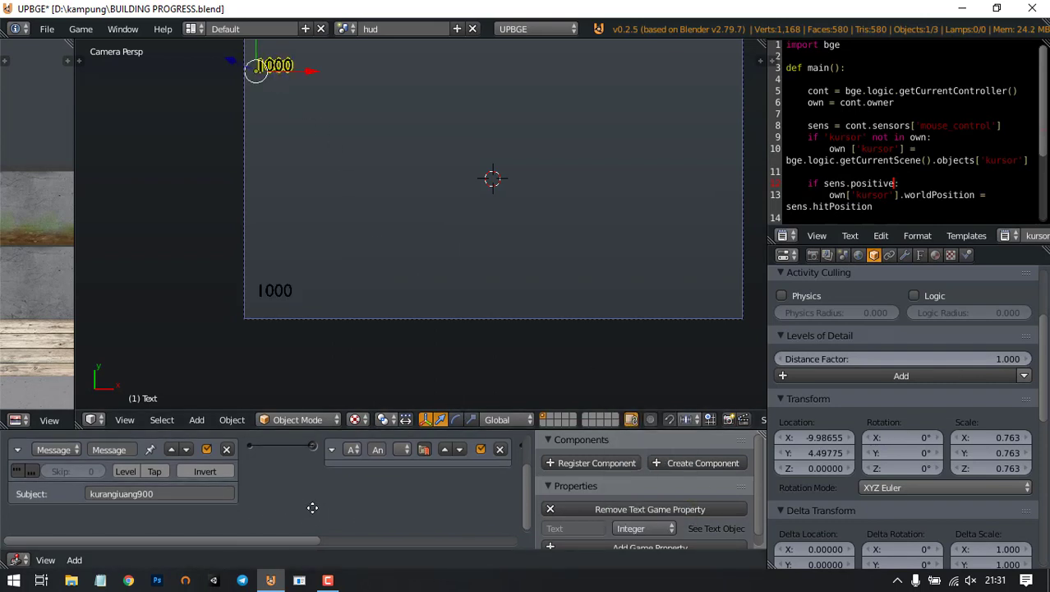
scroll(313, 507, "down", 3)
scroll(277, 492, "right", 3, "ctrl")
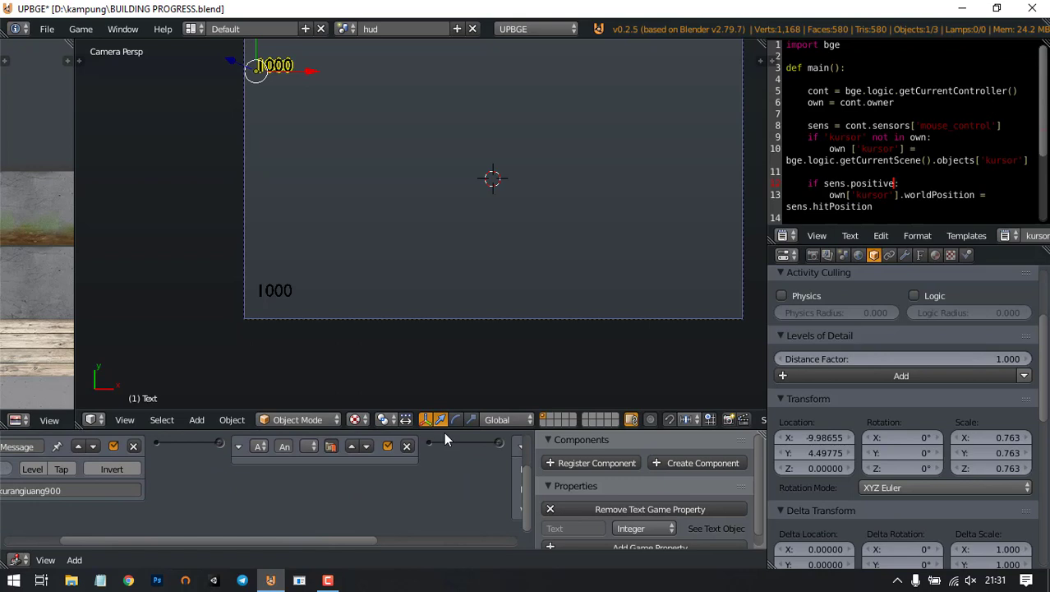
left_click_drag(445, 428, 448, 385)
scroll(354, 213, "down", 3)
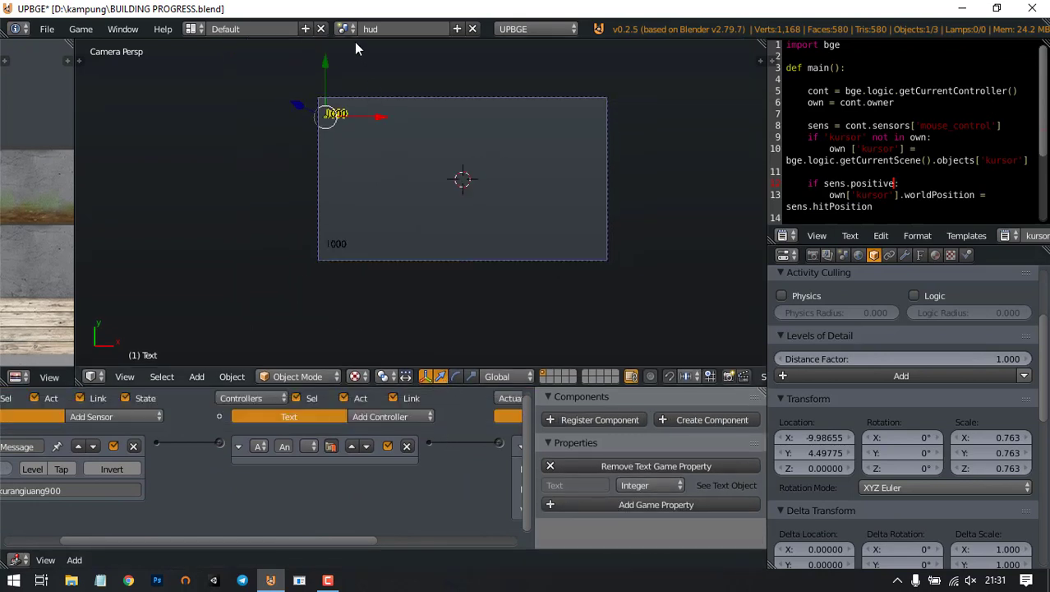
Step: Delete all characters from the duplicated text in the frame's lower-left corner, leaving it empty
right_click(345, 236)
key("Tab")
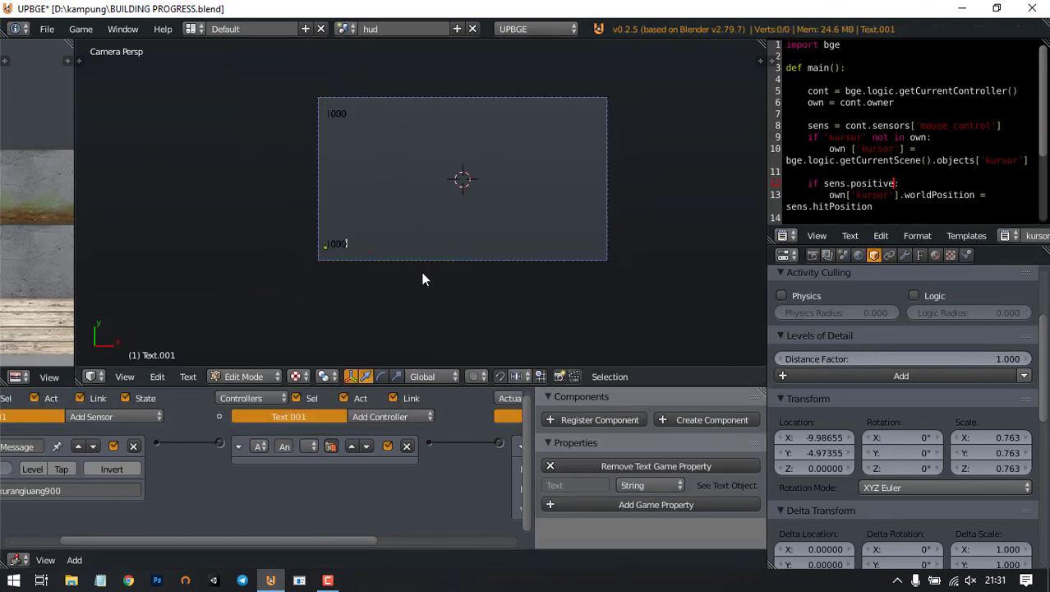
key("BackSpace")
key("BackSpace")
key("BackSpace")
key("BackSpace")
key("Tab")
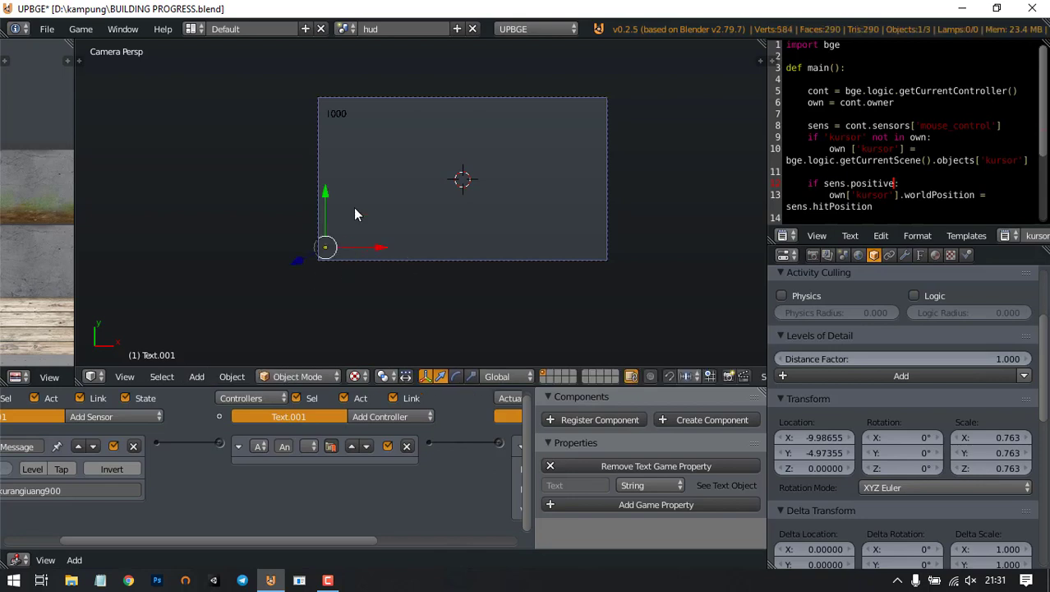
Step: Switch to the main scene and add a second Message actuator to Cube.003
left_click(345, 29)
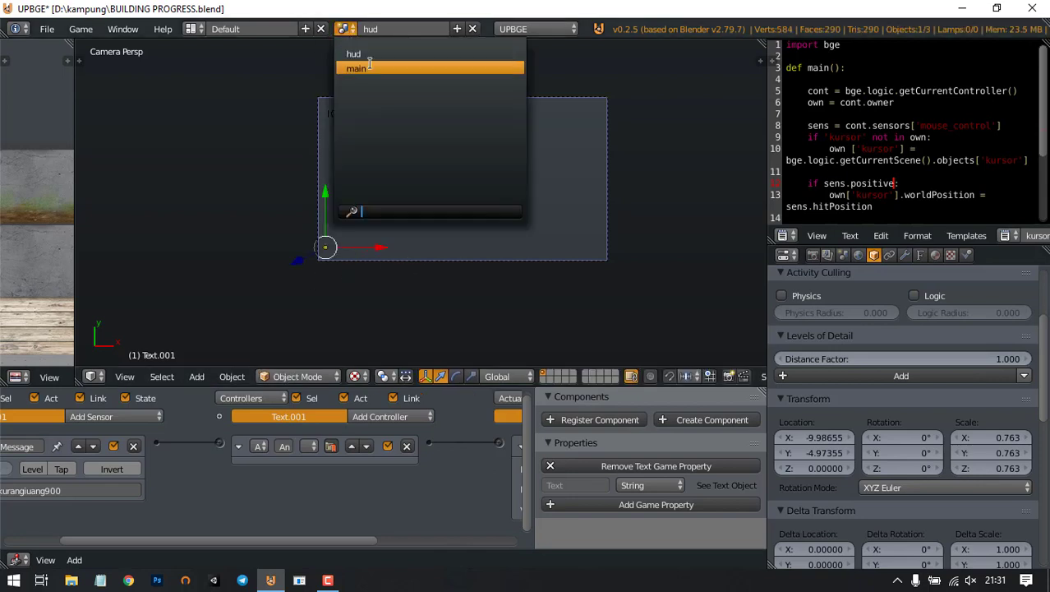
left_click(369, 65)
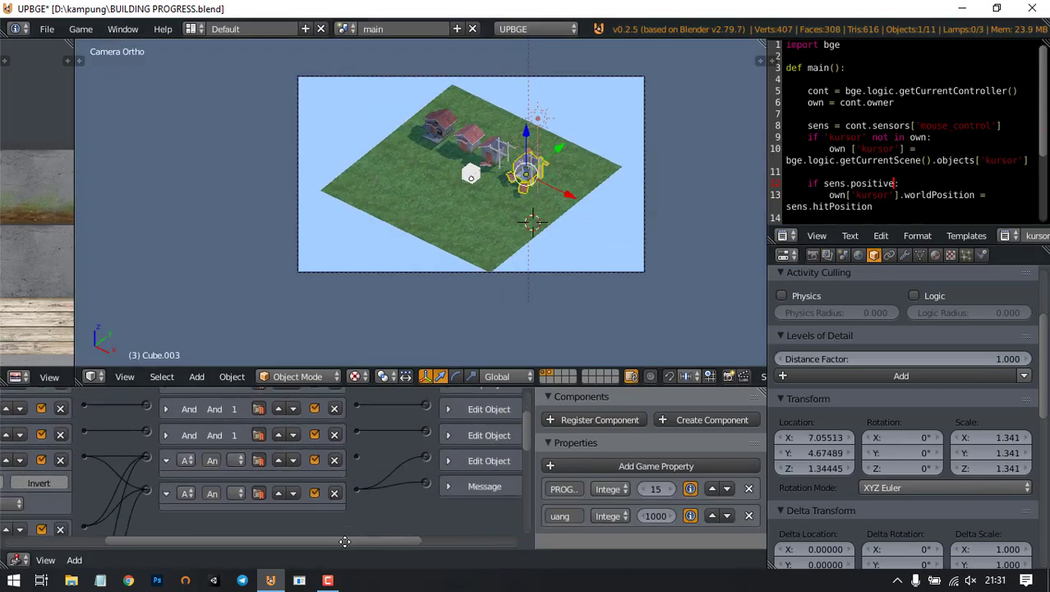
middle_click_drag(344, 542, 323, 530)
middle_click_drag(399, 461, 285, 492)
middle_click_drag(487, 401, 466, 451)
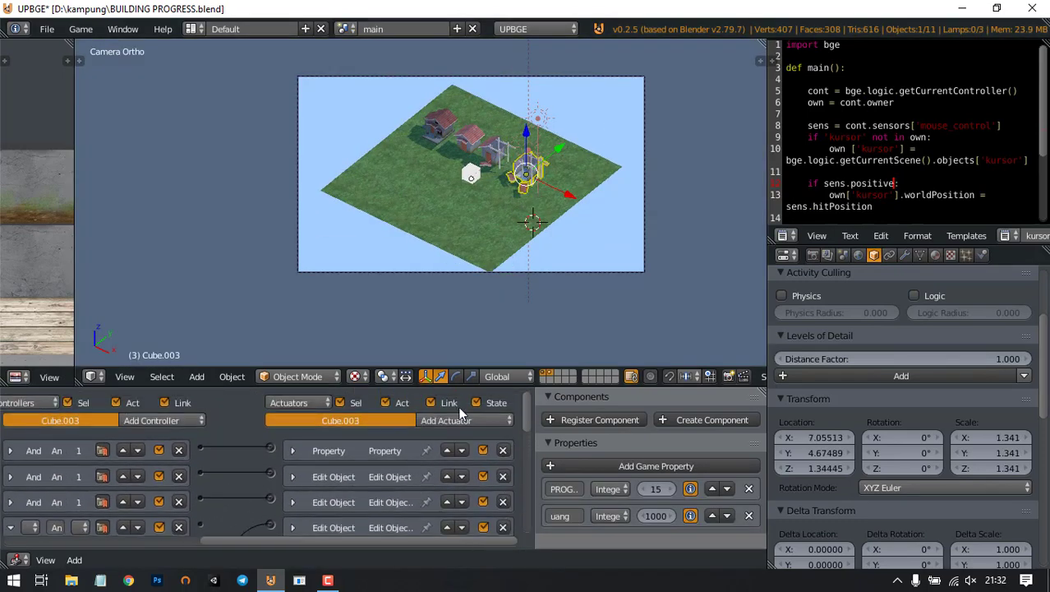
left_click(461, 418)
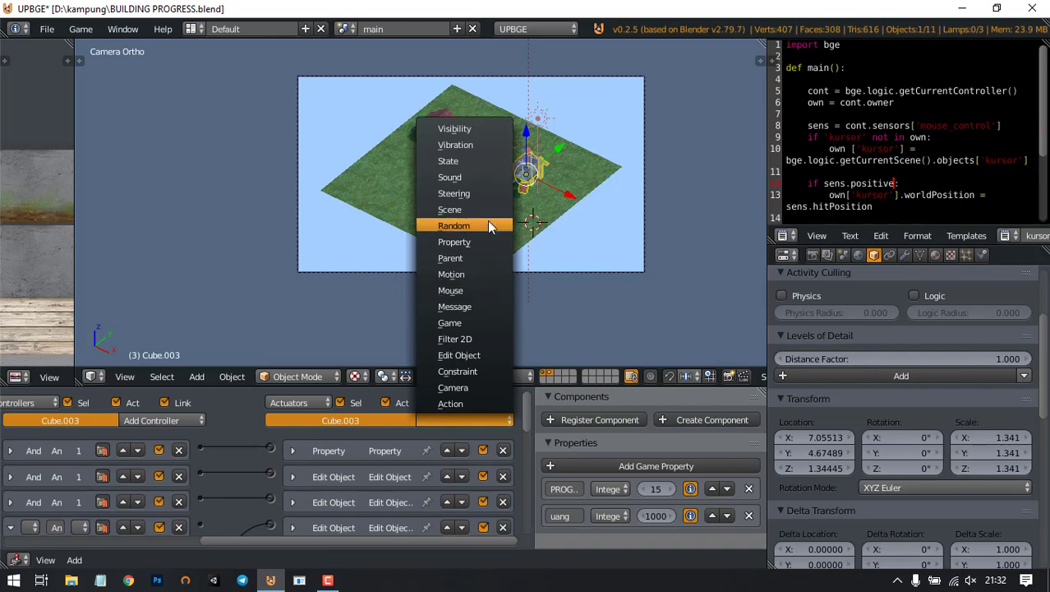
left_click(454, 306)
scroll(312, 510, "down", 2)
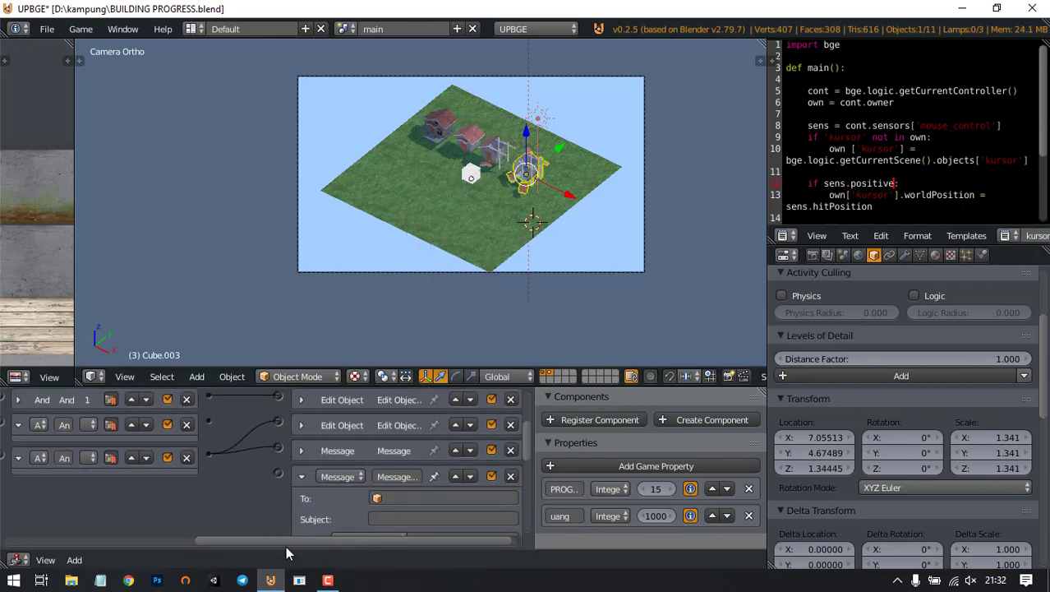
Step: Collapse Cube.003's two Mouse sensors and the Property.002 and Property.003 sensors
middle_click_drag(261, 447, 423, 444)
scroll(423, 444, "down", 1)
middle_click_drag(181, 448, 242, 456)
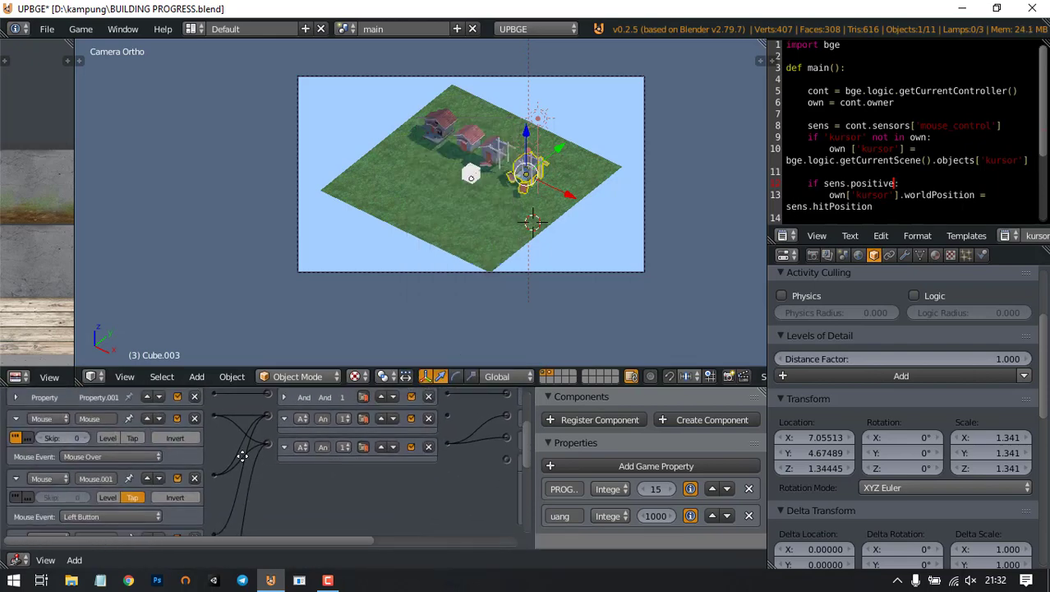
left_click(15, 419)
left_click(17, 442)
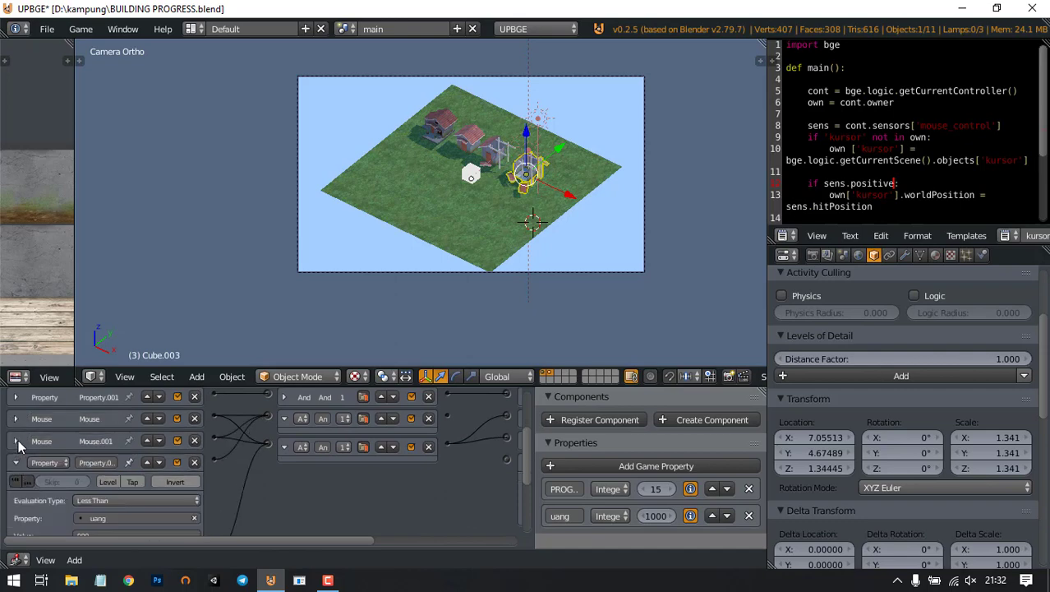
left_click(16, 462)
left_click(15, 484)
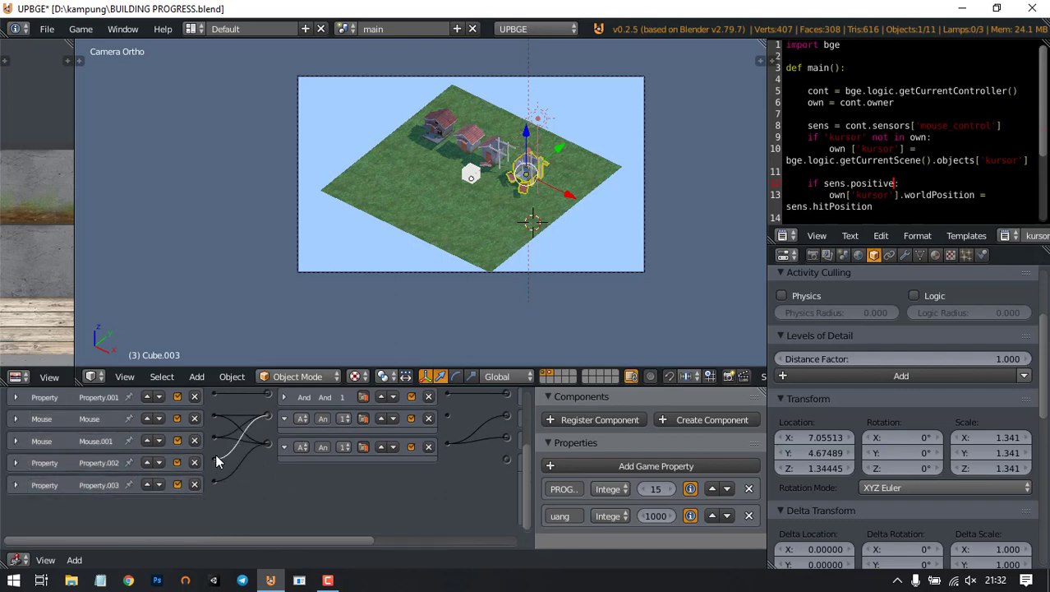
left_click_drag(216, 461, 214, 461)
Step: Link the And controller fed by Property.002 to the new Message actuator and set the actuator's subject to uangkurang
middle_click_drag(450, 423, 222, 412)
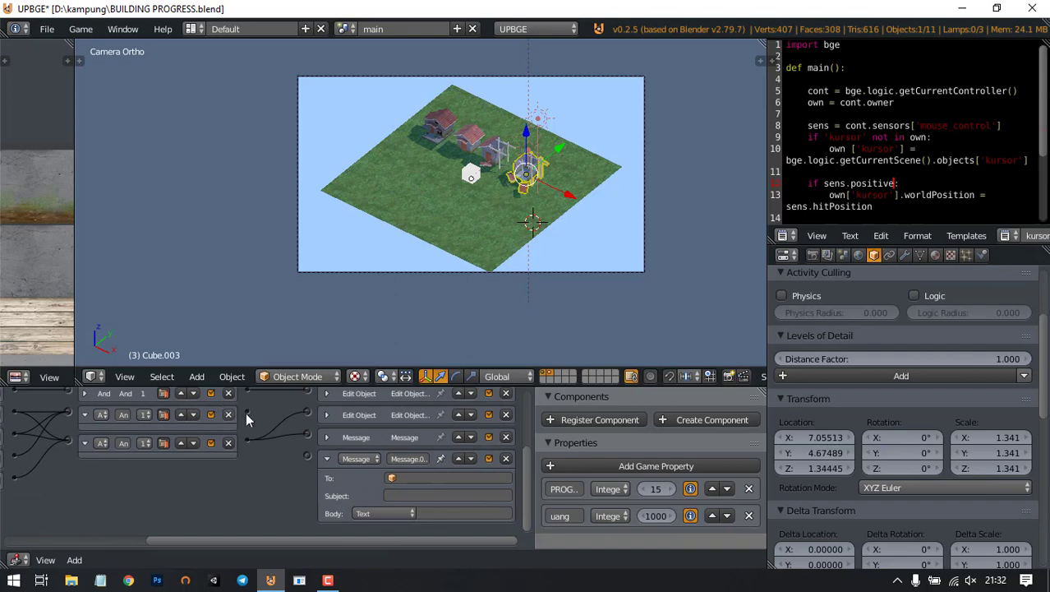
left_click_drag(248, 413, 307, 457)
left_click(424, 493)
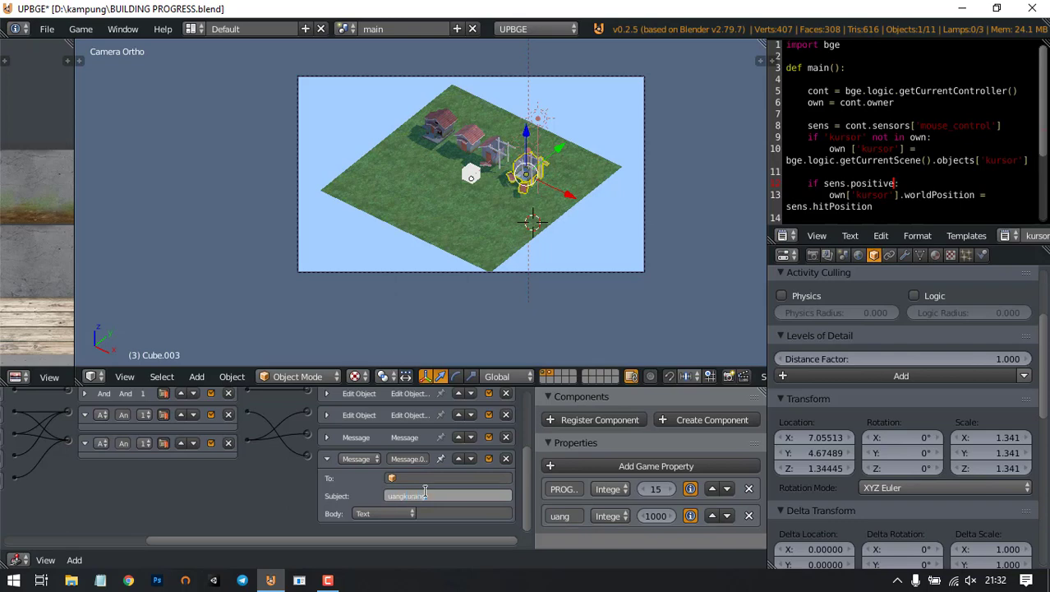
type("uangkurang")
Step: Switch to the hud scene and set the subject of Text.001's Message sensor to uangkurang
left_click(344, 30)
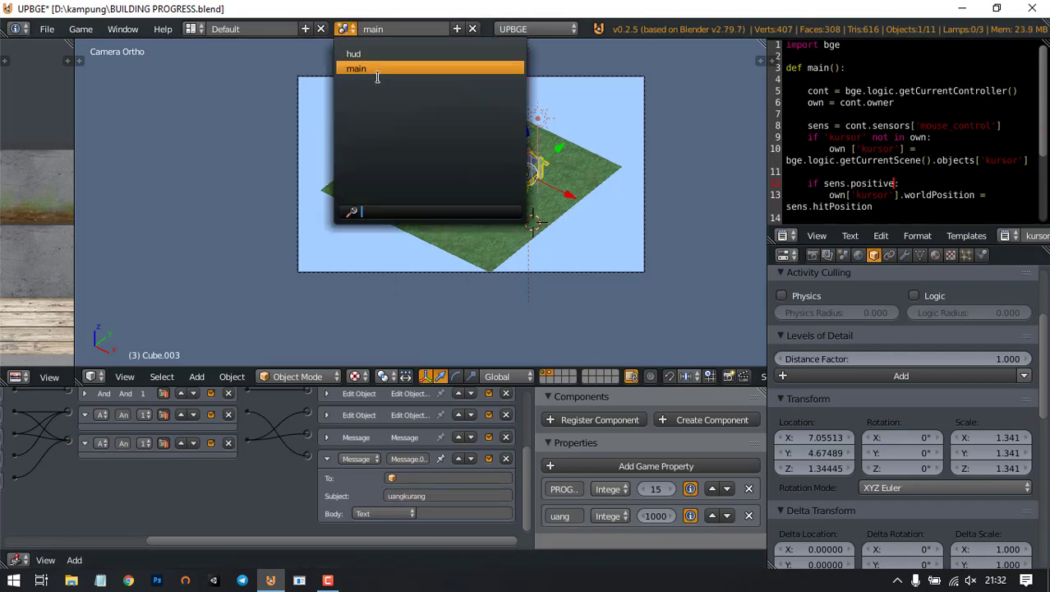
left_click(355, 53)
scroll(393, 281, "up", 4)
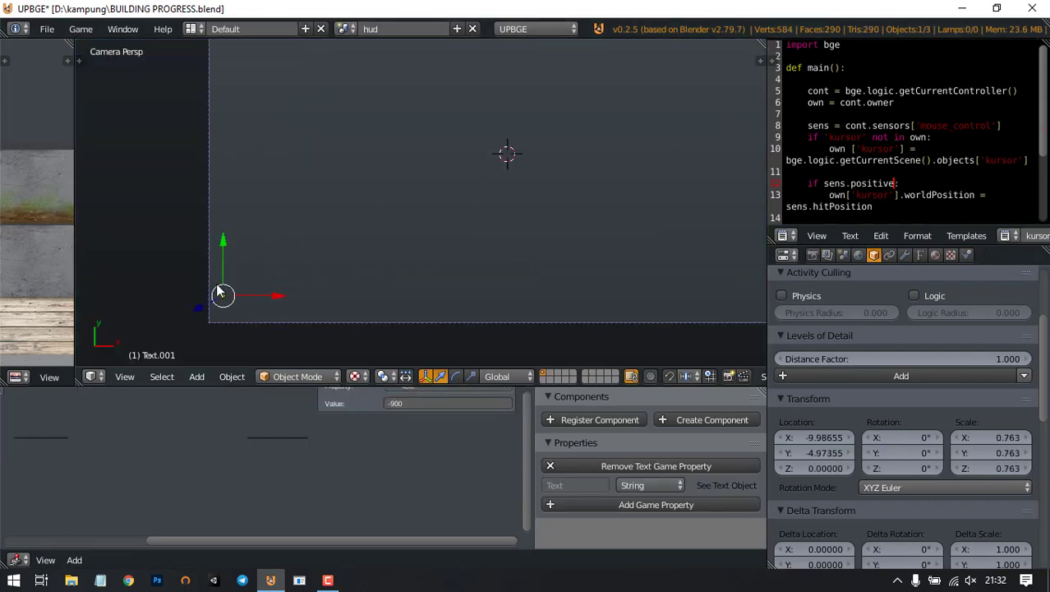
right_click(218, 291)
left_click(153, 473)
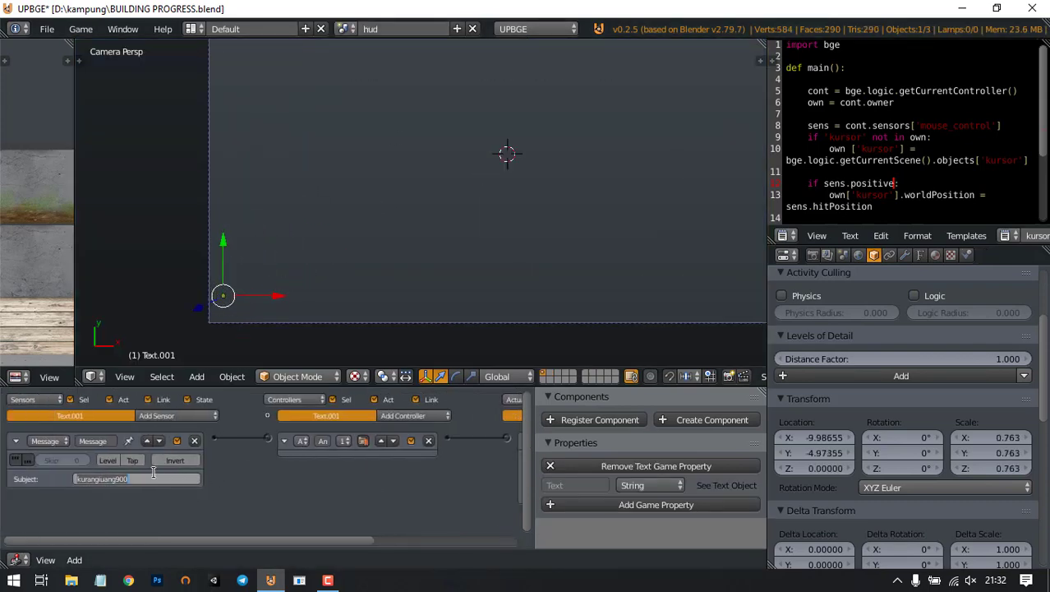
type("uangkurang")
key("Return")
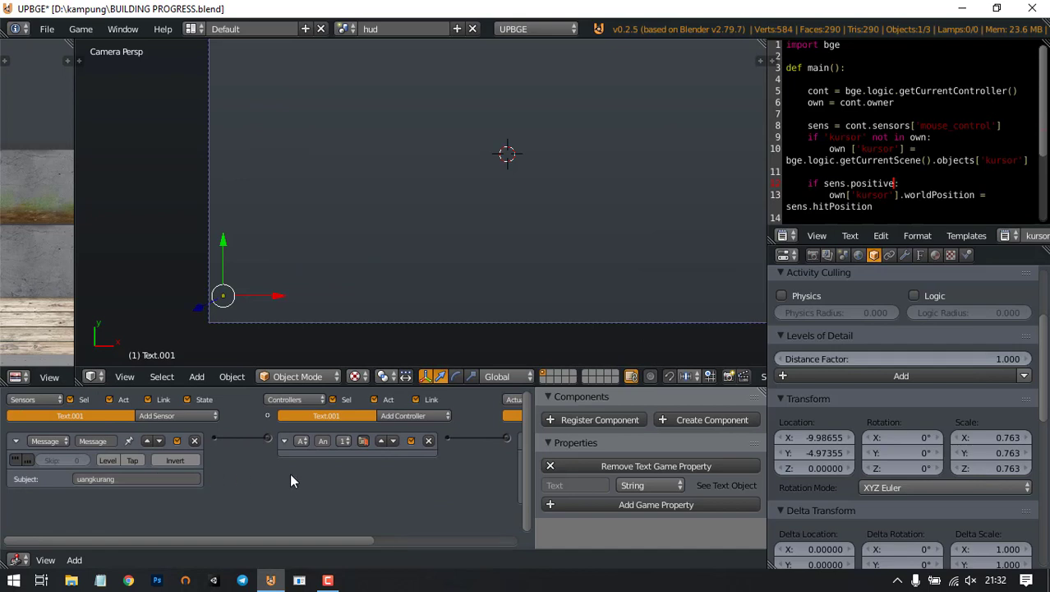
Step: Set Text.001's Property actuator mode to Assign and its value to "Tidak cukup uang !"
middle_click_drag(391, 464, 218, 440)
scroll(401, 494, "up", 2)
left_click(398, 467)
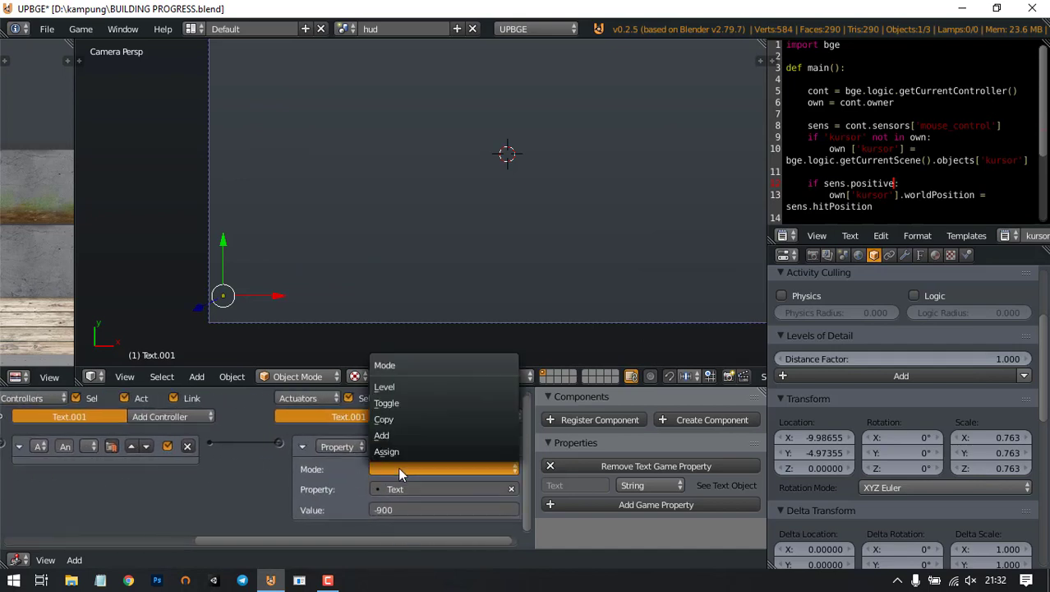
left_click(403, 445)
left_click(406, 508)
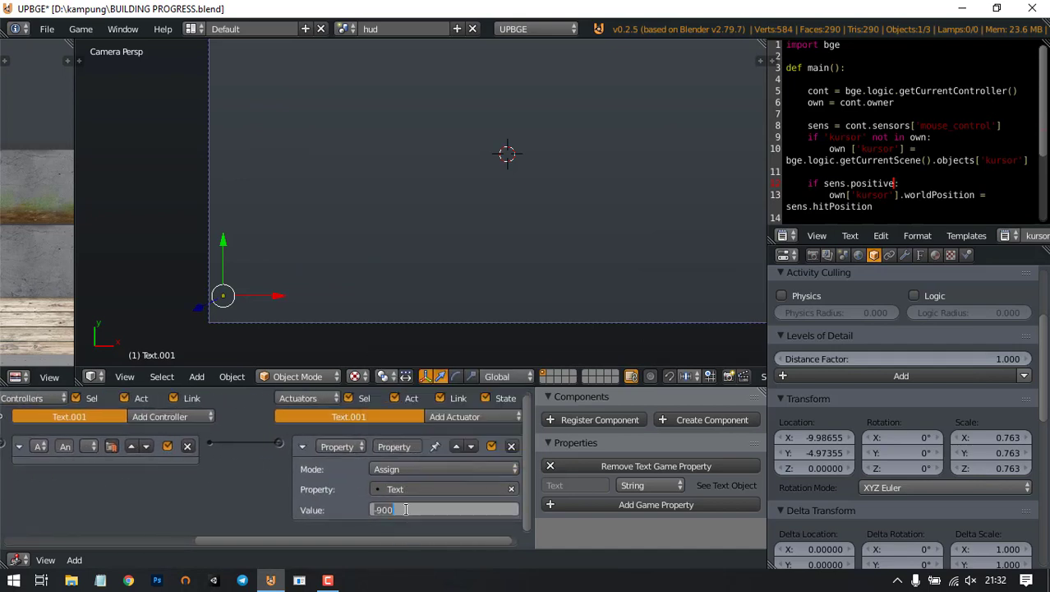
key("BackSpace")
type("\"\"")
key("Left")
type("Tidak cu")
key("Return")
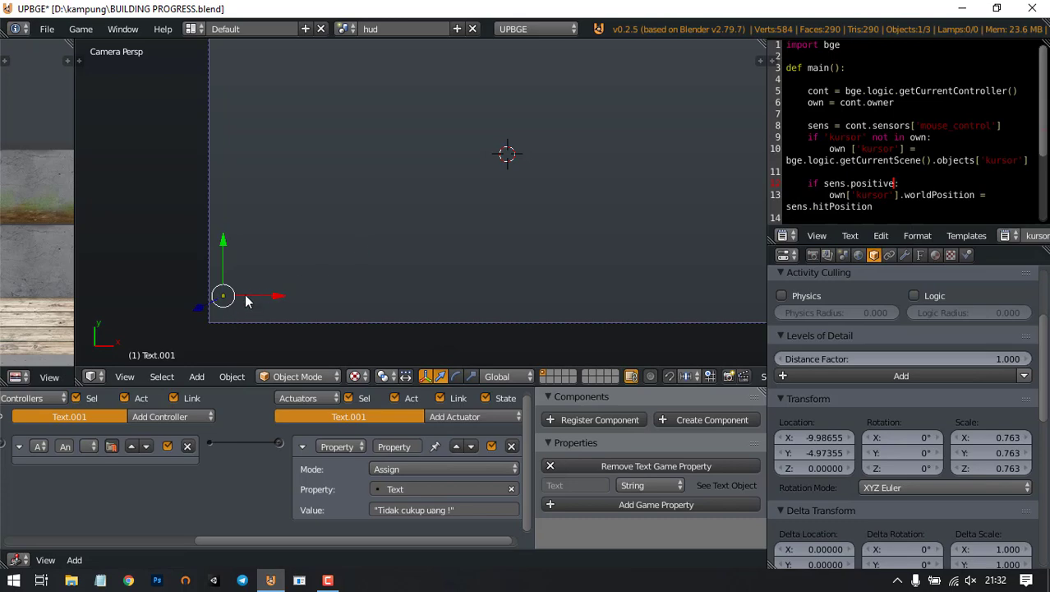
Step: Save over BUILDING PROGRESS.blend, switch back to the main scene and save the file again
key("ctrl+s")
left_click(402, 201)
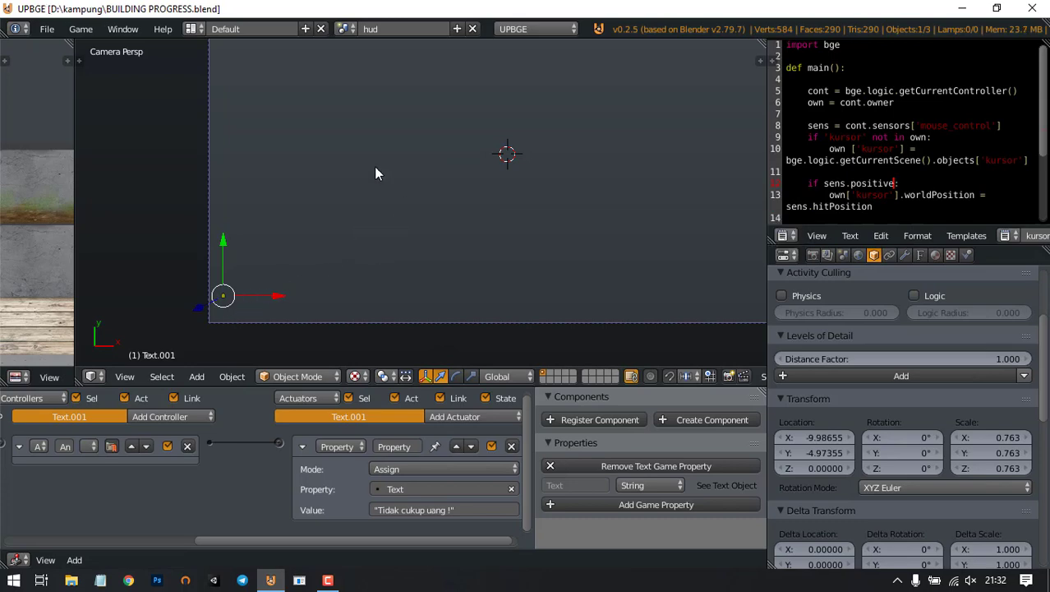
left_click(345, 29)
left_click(452, 68)
key("ctrl+s")
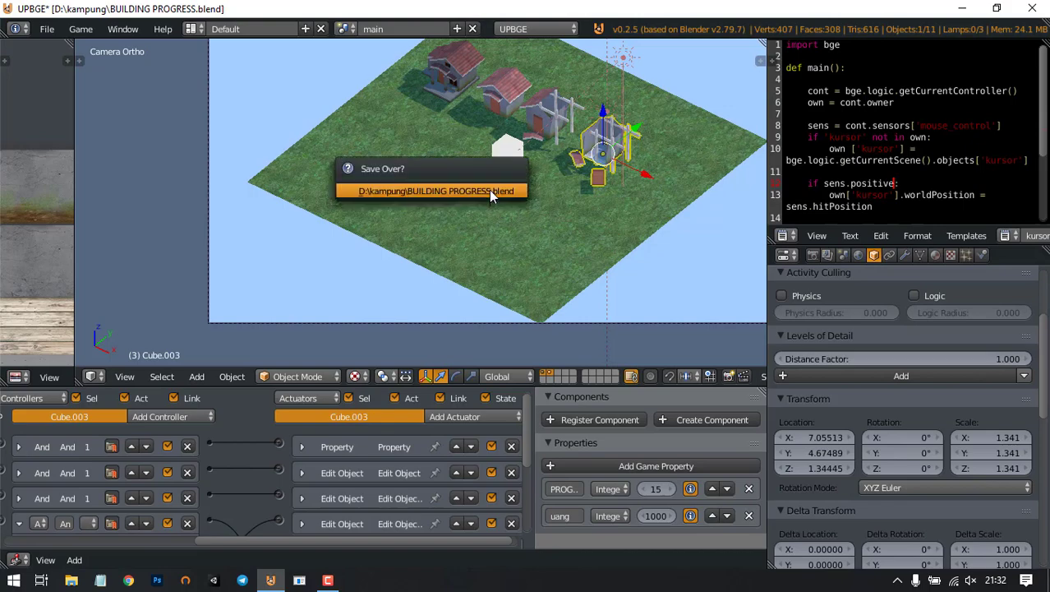
left_click(491, 195)
scroll(572, 222, "down", 2)
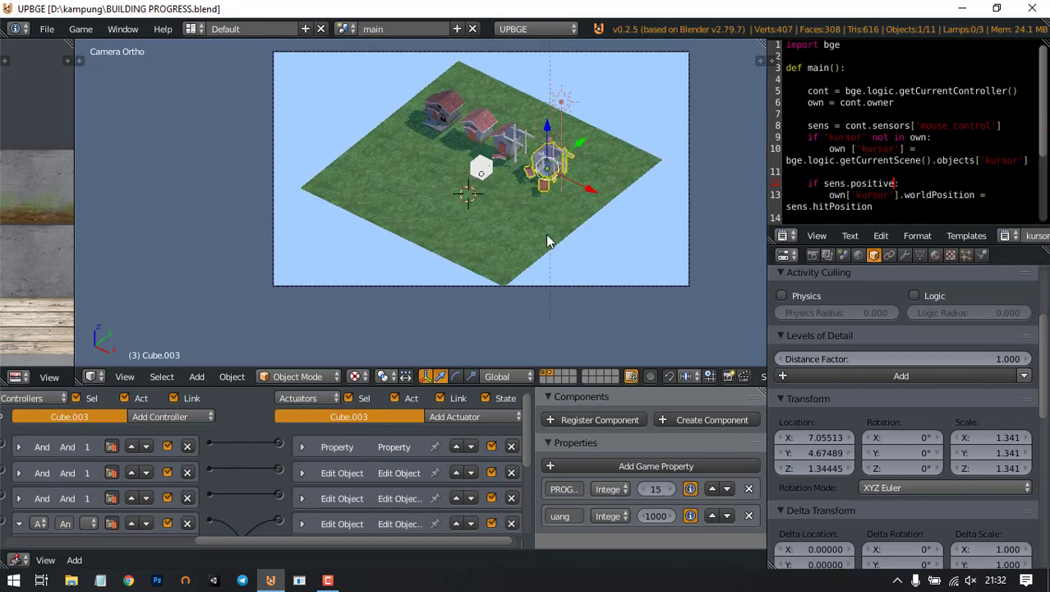
Step: Hide the house models' layer and test the game by placing a house on the grass and upgrading it
scroll(545, 234, "up", 2)
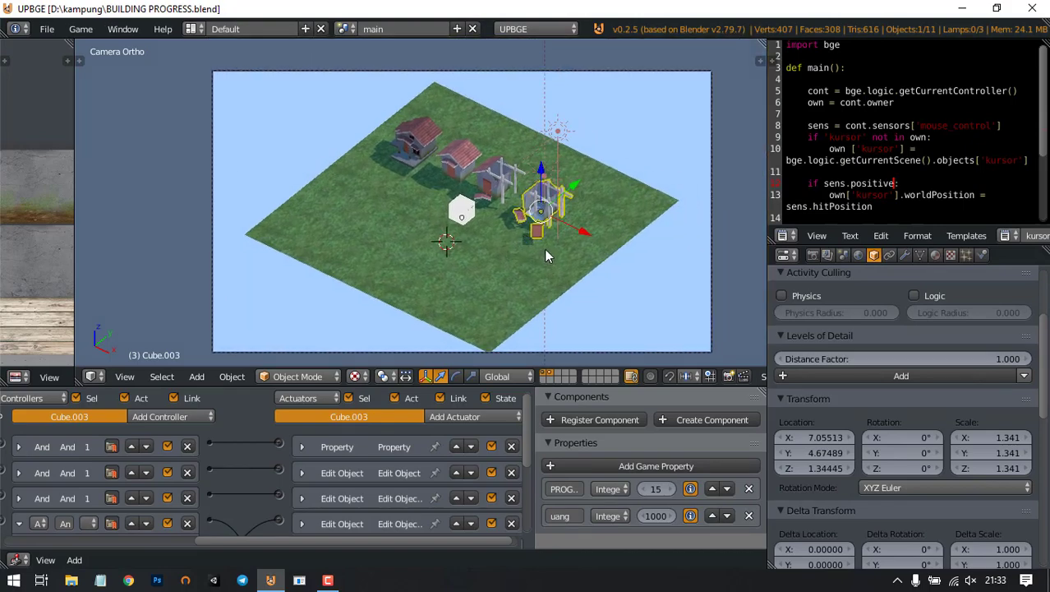
left_click(550, 373, "shift")
key("p")
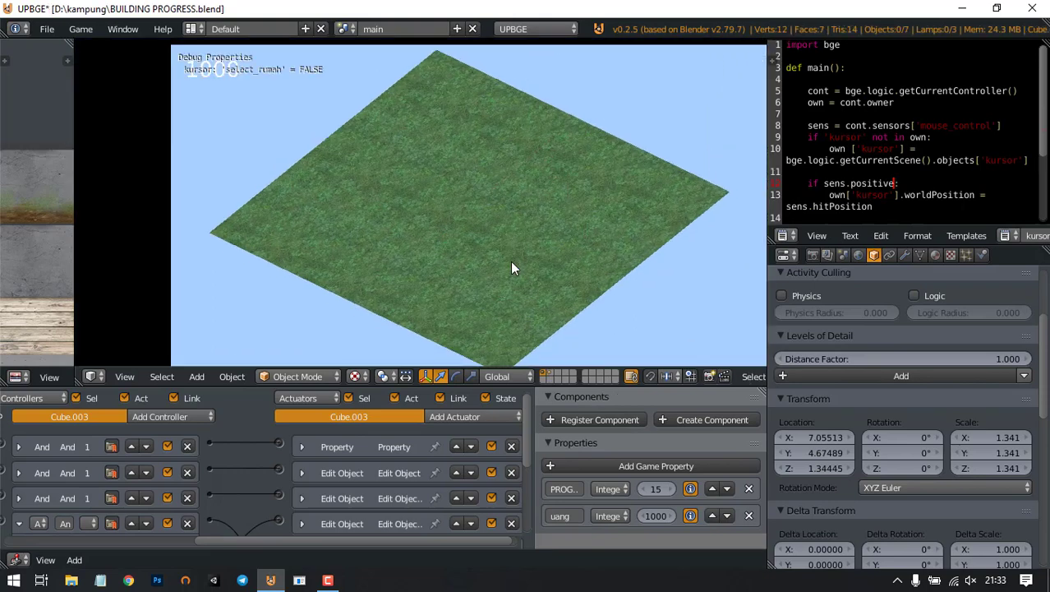
key("1")
left_click(444, 205)
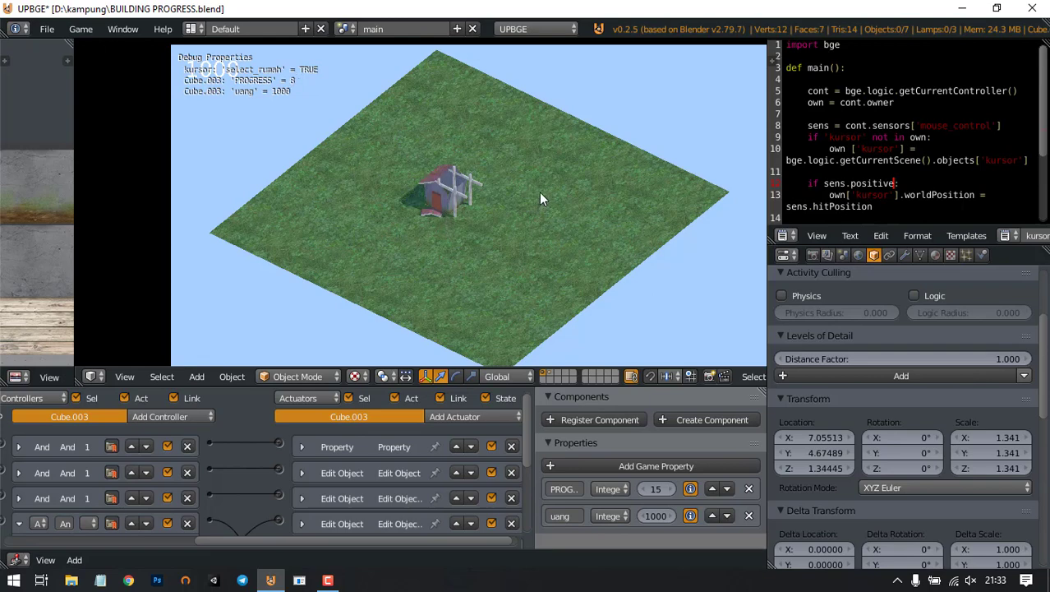
left_click(390, 173)
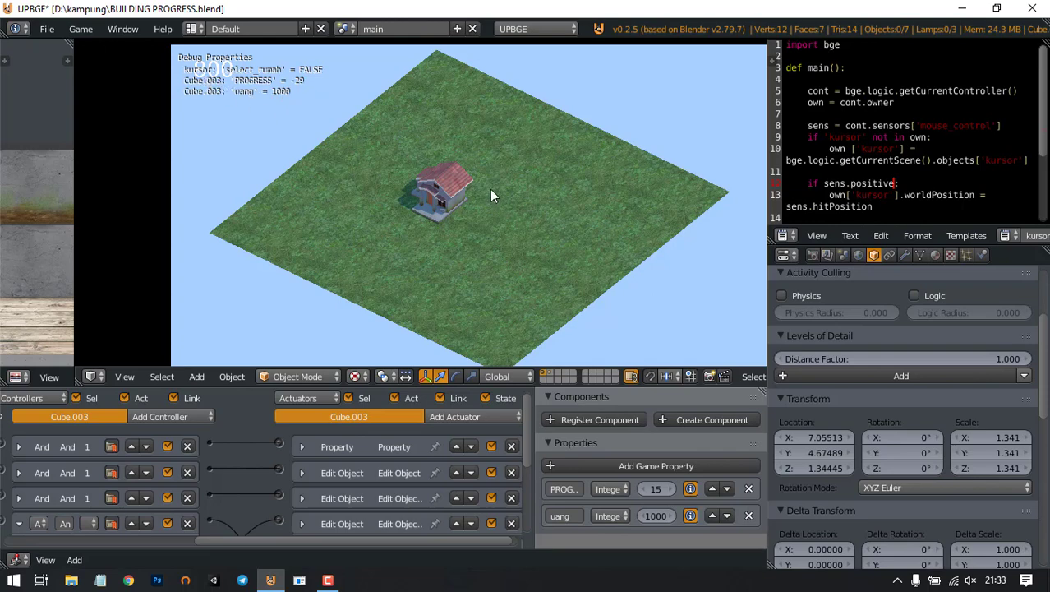
key("Escape")
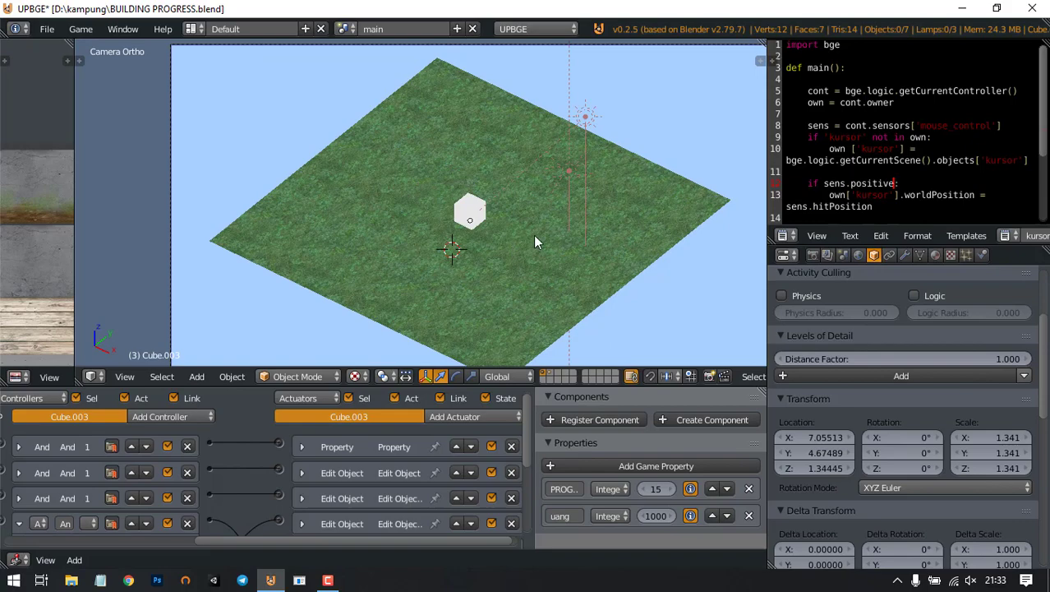
Step: Show the layer with the house models again in the main scene
scroll(496, 226, "down", 1)
scroll(495, 226, "up", 2)
middle_click_drag(490, 219, 444, 165, "shift")
scroll(547, 296, "down", 1)
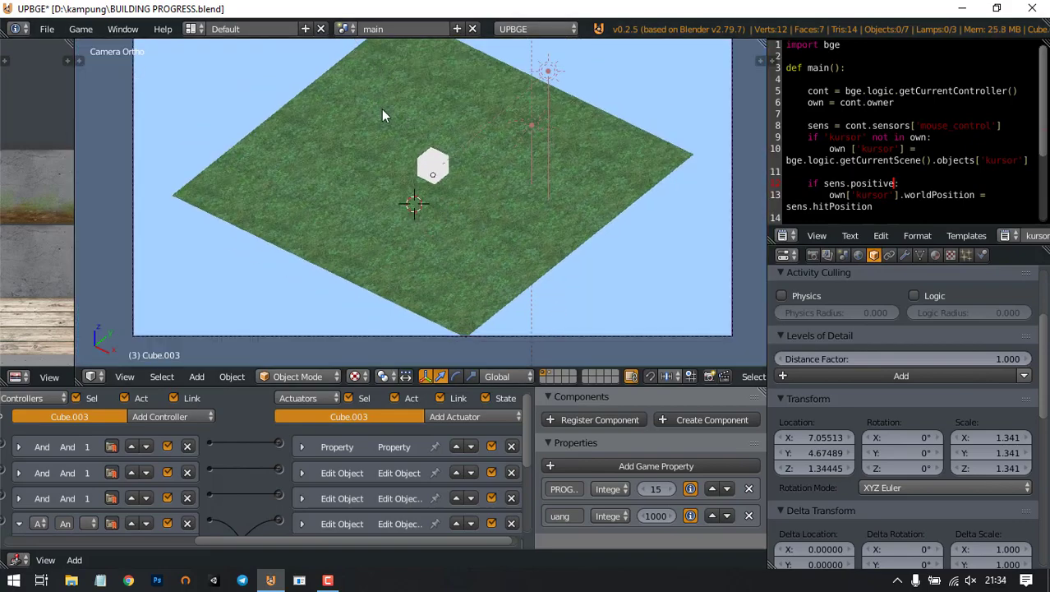
left_click(558, 376, "shift")
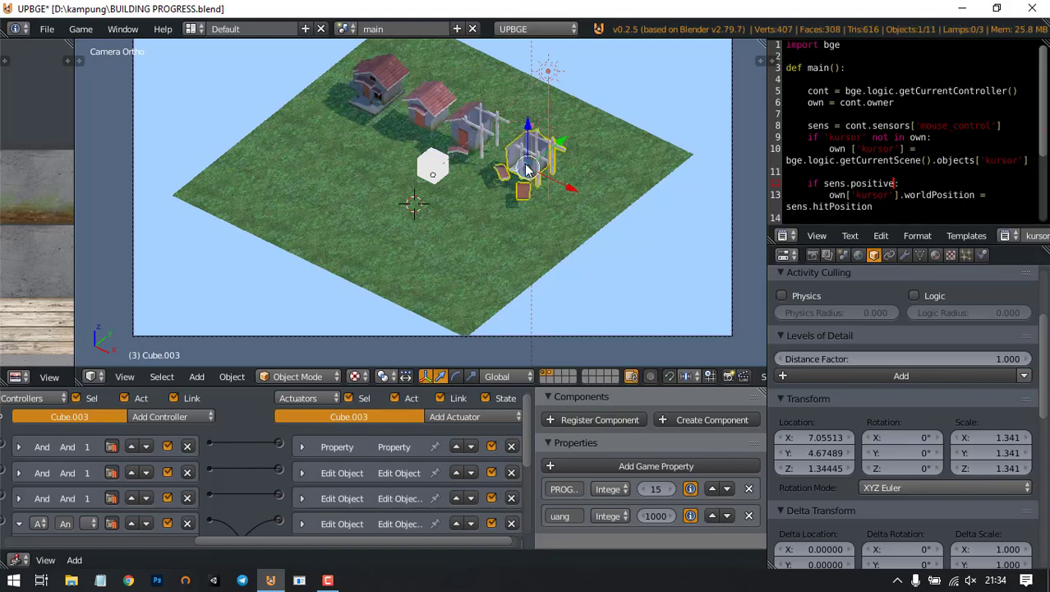
Step: Examine the settings of Cube.003's Mouse and Mouse.001 sensors
scroll(369, 496, "down", 6)
middle_click_drag(236, 466, 275, 492)
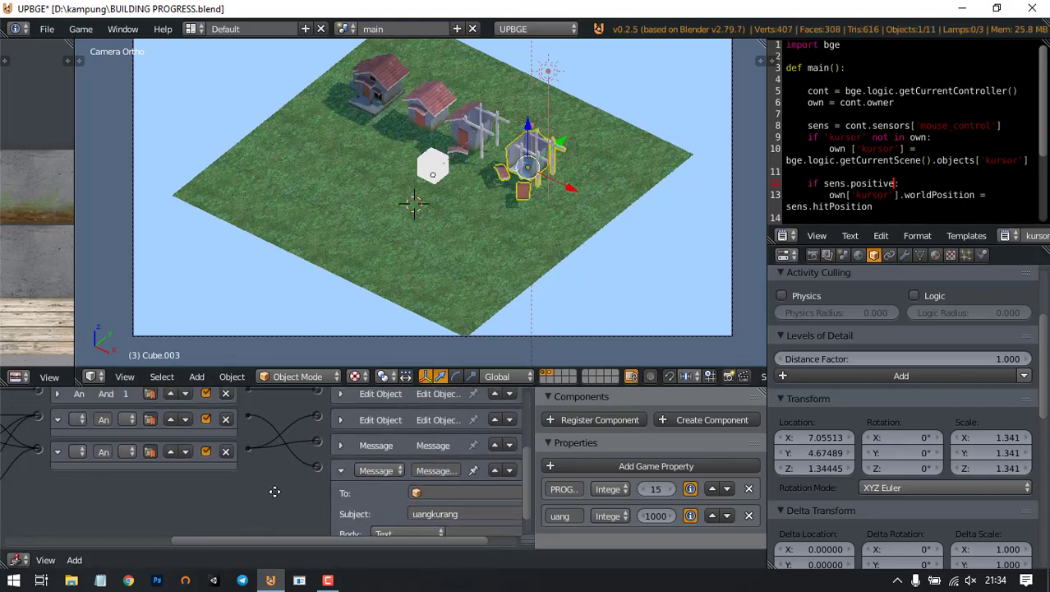
scroll(274, 491, "left", 5, "ctrl")
left_click(18, 413)
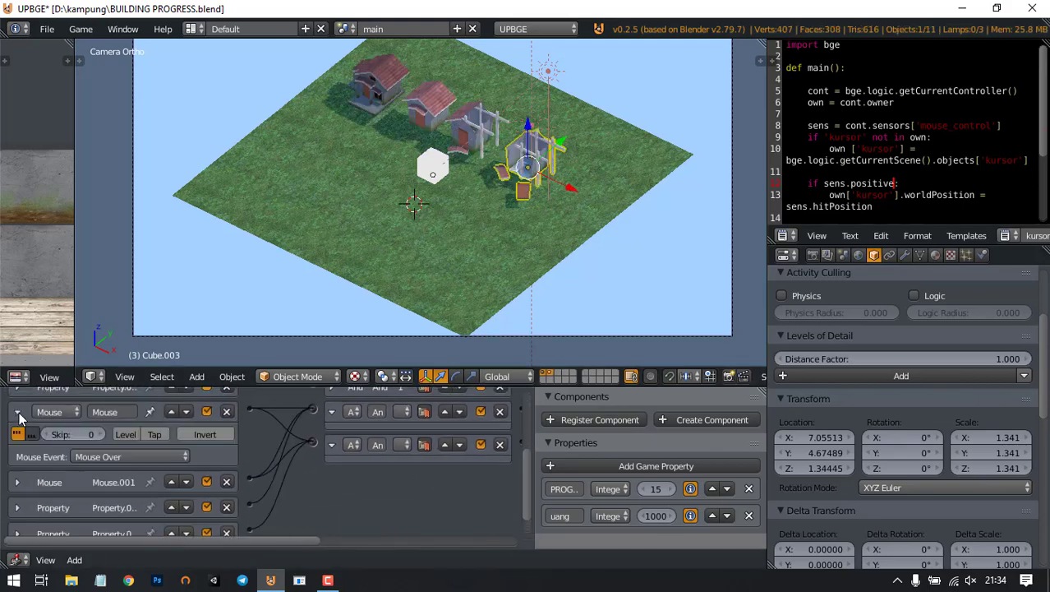
left_click(17, 412)
left_click(18, 440)
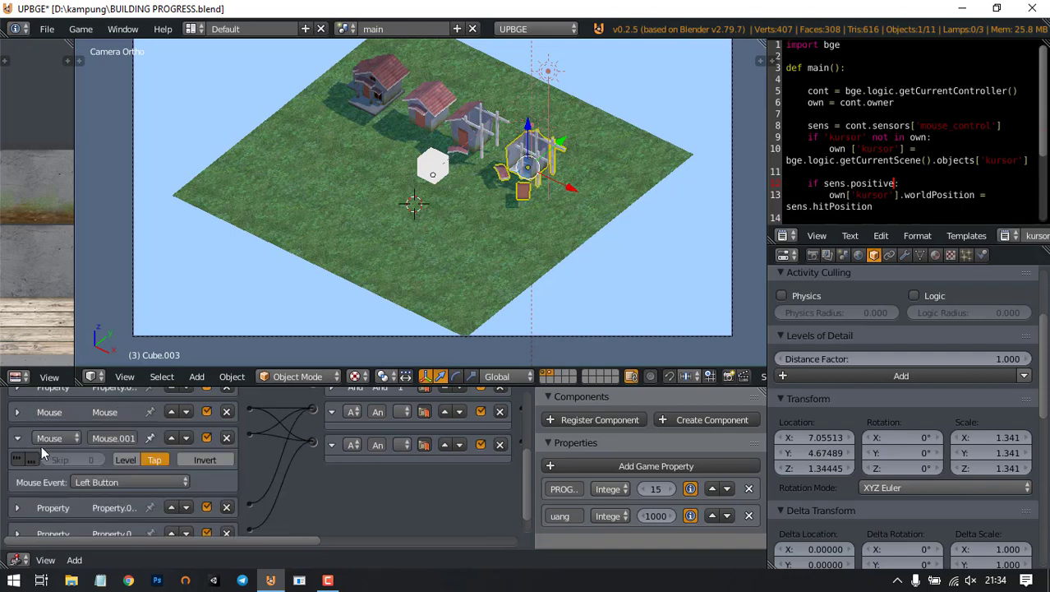
left_click(17, 413)
left_click(17, 413)
left_click(17, 438)
Step: Examine the evaluation type, property and value of Cube.003's two uang Property sensors
left_click(18, 464)
scroll(112, 485, "down", 2)
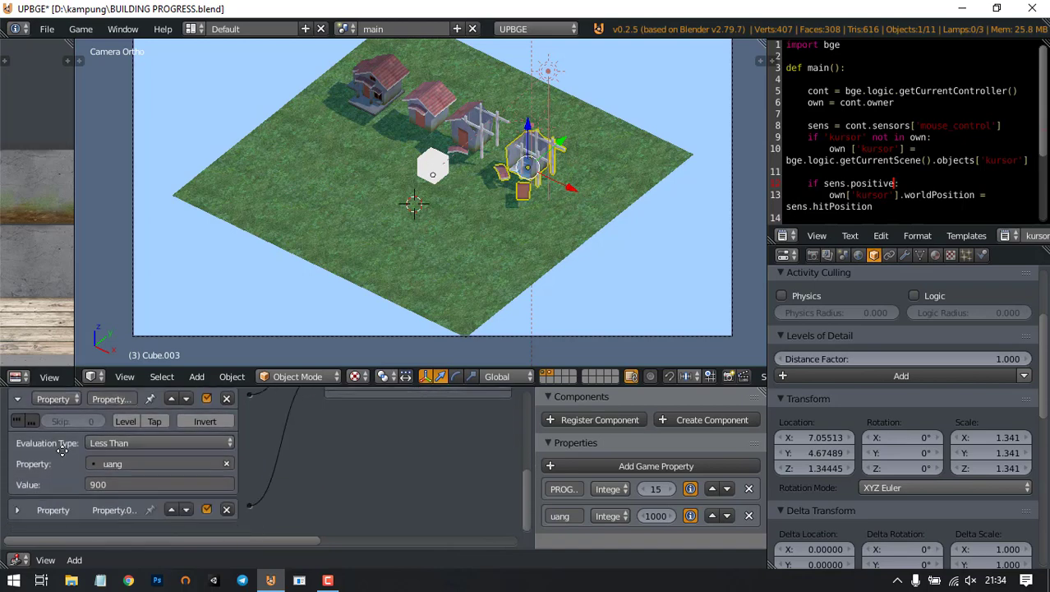
scroll(53, 510, "down", 3)
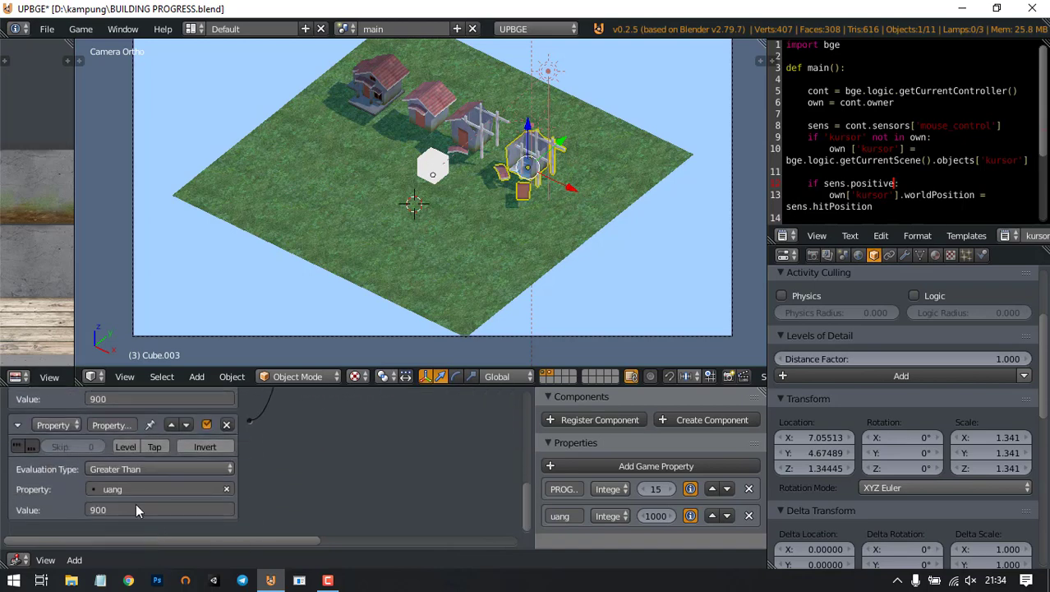
middle_click_drag(236, 449, 246, 505)
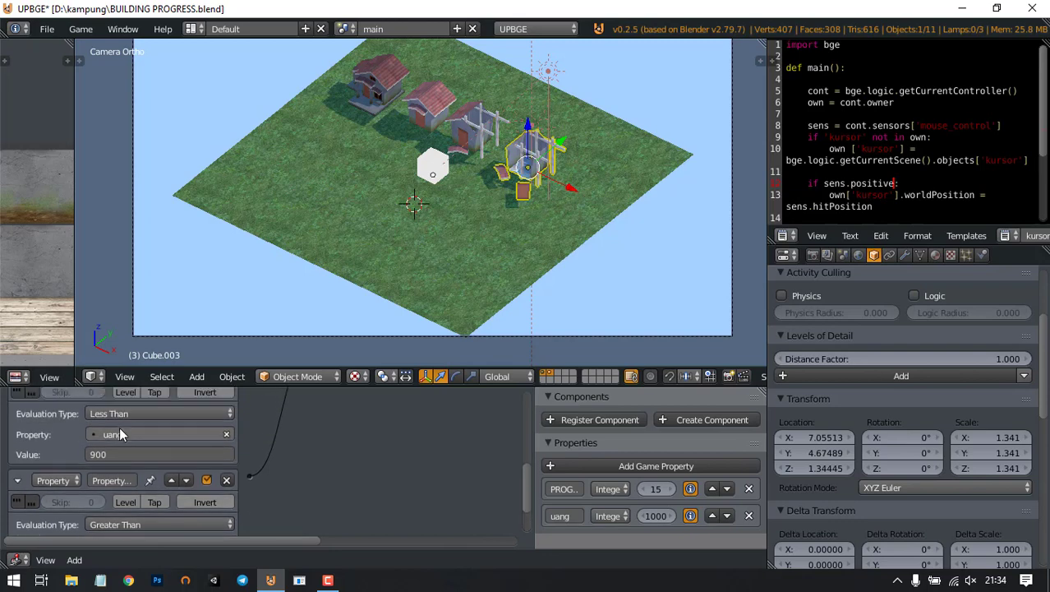
middle_click_drag(122, 429, 146, 488)
scroll(126, 458, "down", 1)
left_click(16, 426)
left_click(18, 449)
Step: Collapse the uangkurang Message actuator and add a Property actuator to Cube.003
middle_click_drag(424, 459, 207, 481)
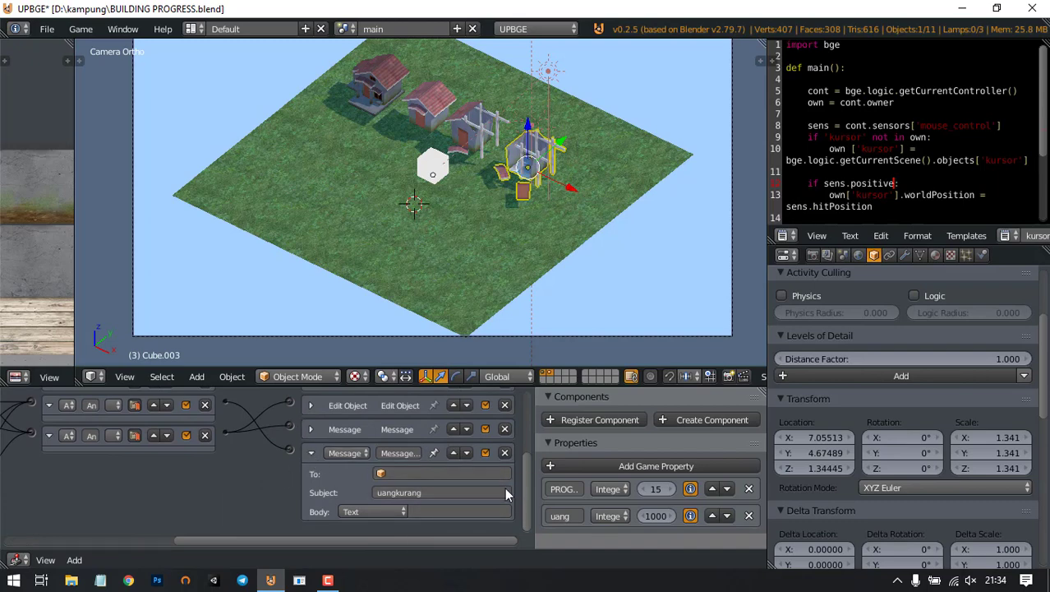
left_click(308, 454)
scroll(449, 422, "up", 4)
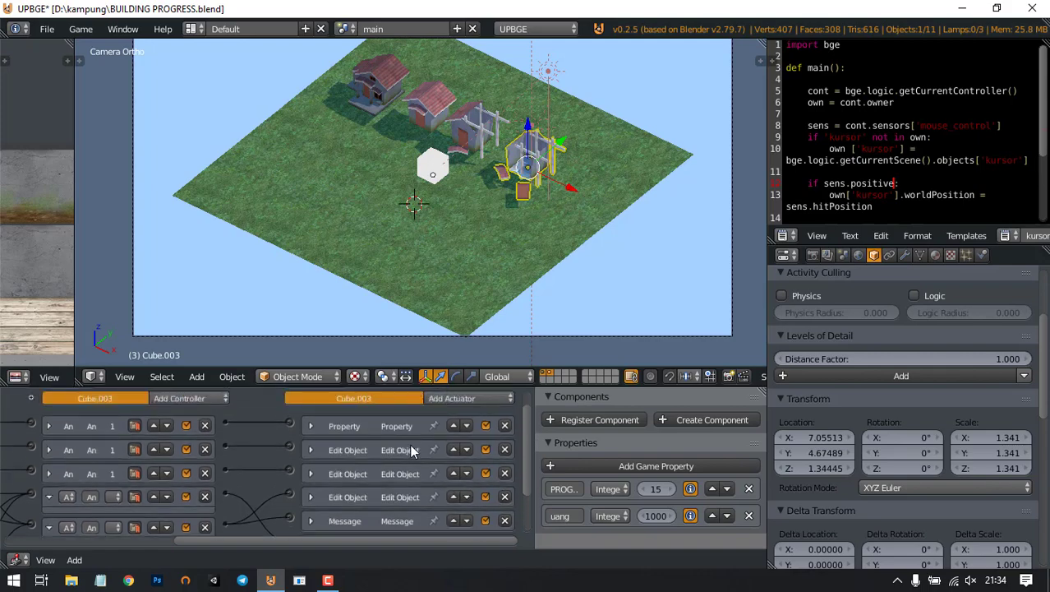
left_click(449, 417)
left_click(461, 254)
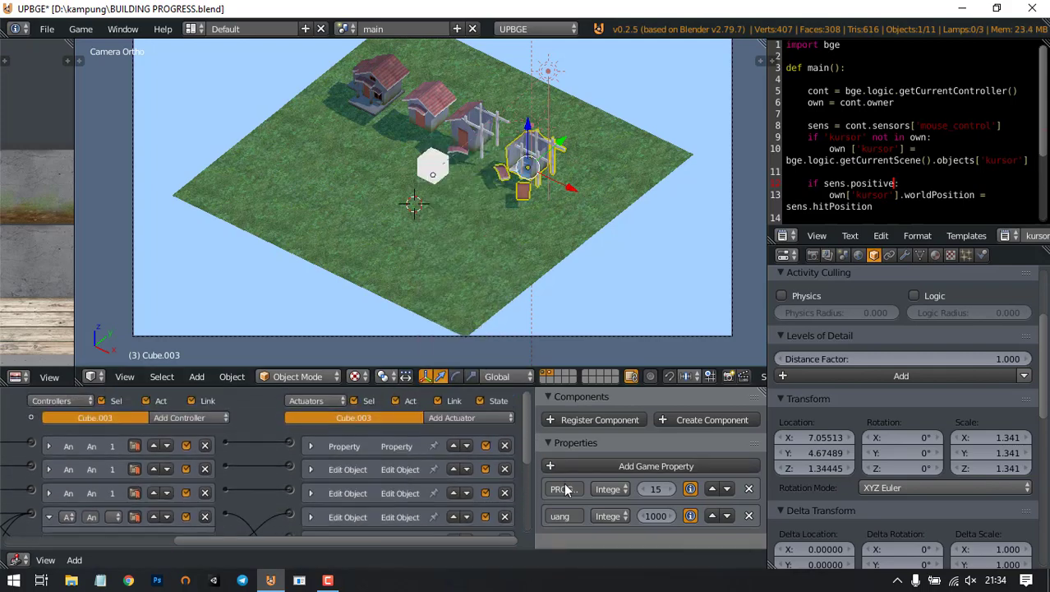
Step: Link the last And controller to the new Property actuator and move the uangkurang Message actuator up two places
scroll(400, 496, "down", 5)
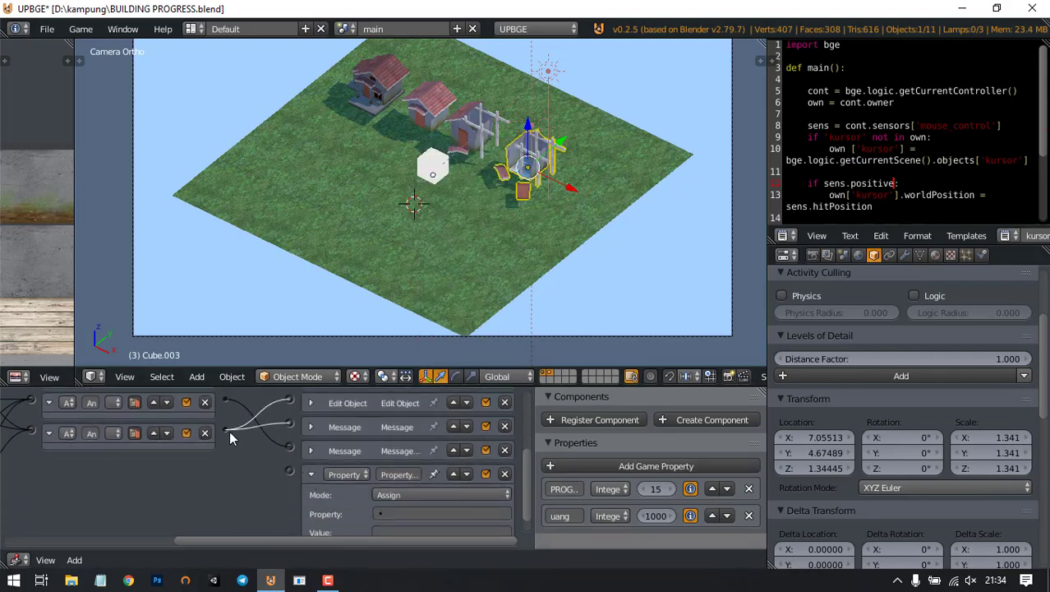
left_click_drag(226, 433, 290, 470)
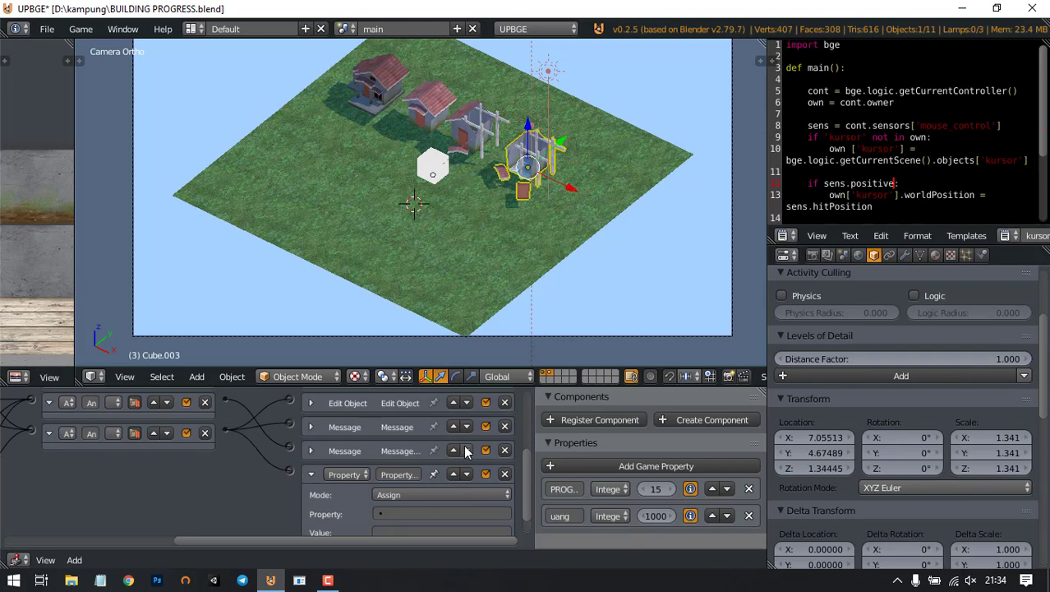
left_click(453, 450)
left_click(453, 425)
scroll(436, 481, "down", 1)
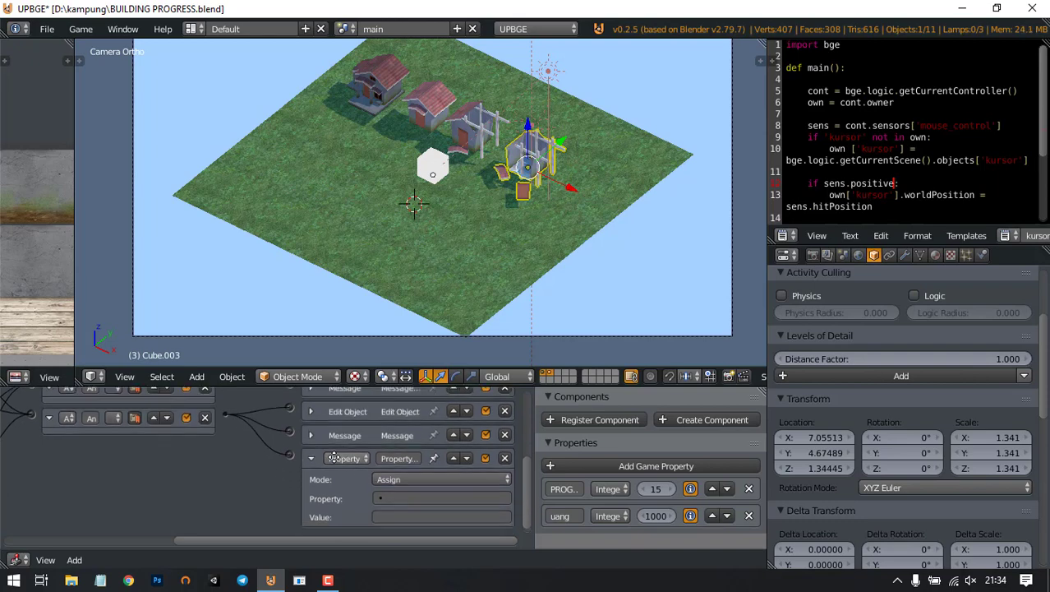
Step: Set the new Property actuator's mode to Add and its property to uang
left_click(408, 476)
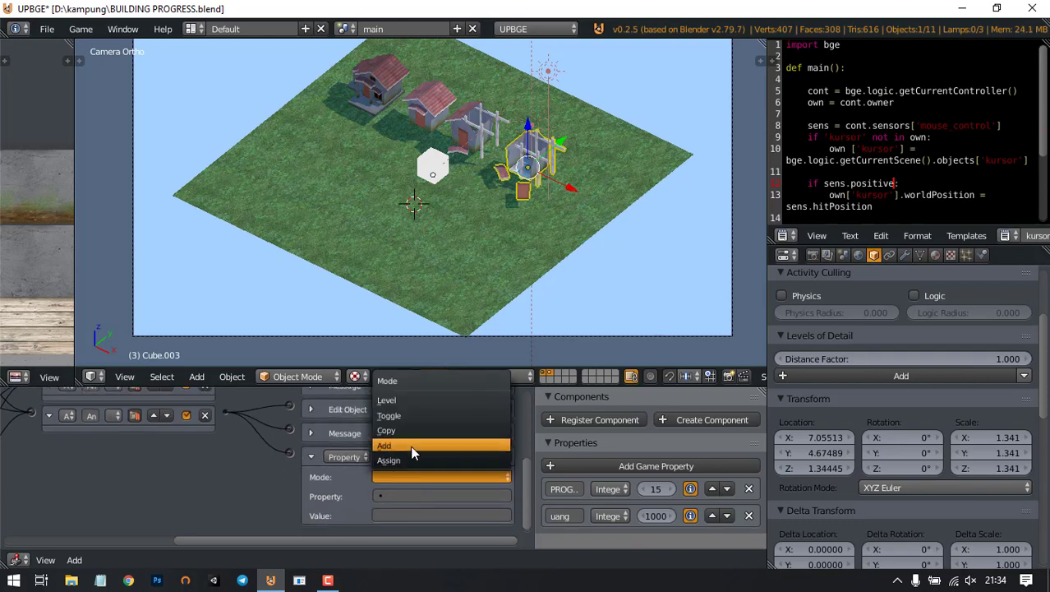
left_click(408, 460)
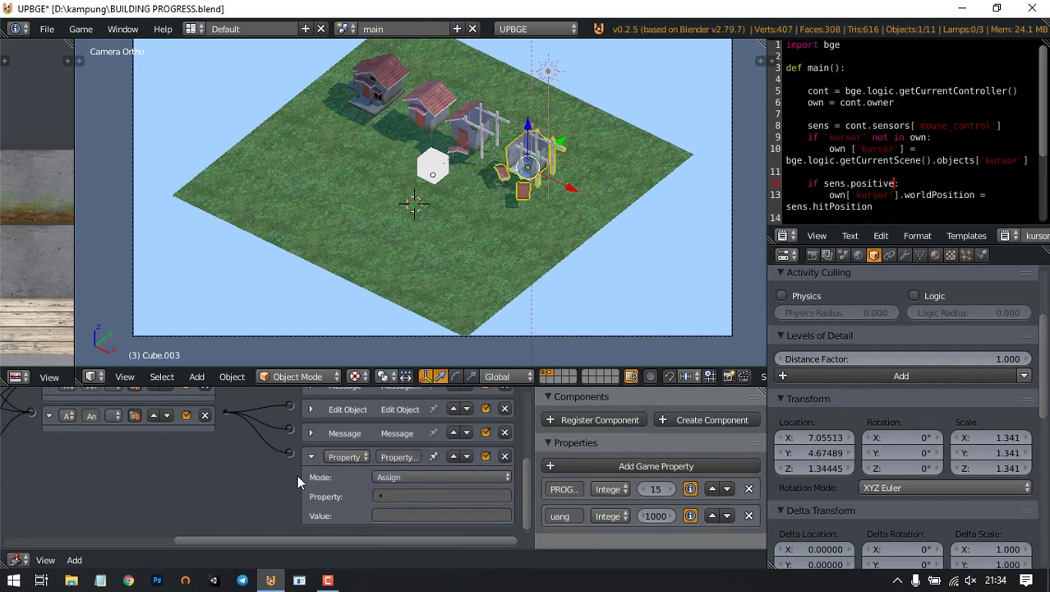
left_click(422, 478)
left_click(428, 446)
left_click(398, 496)
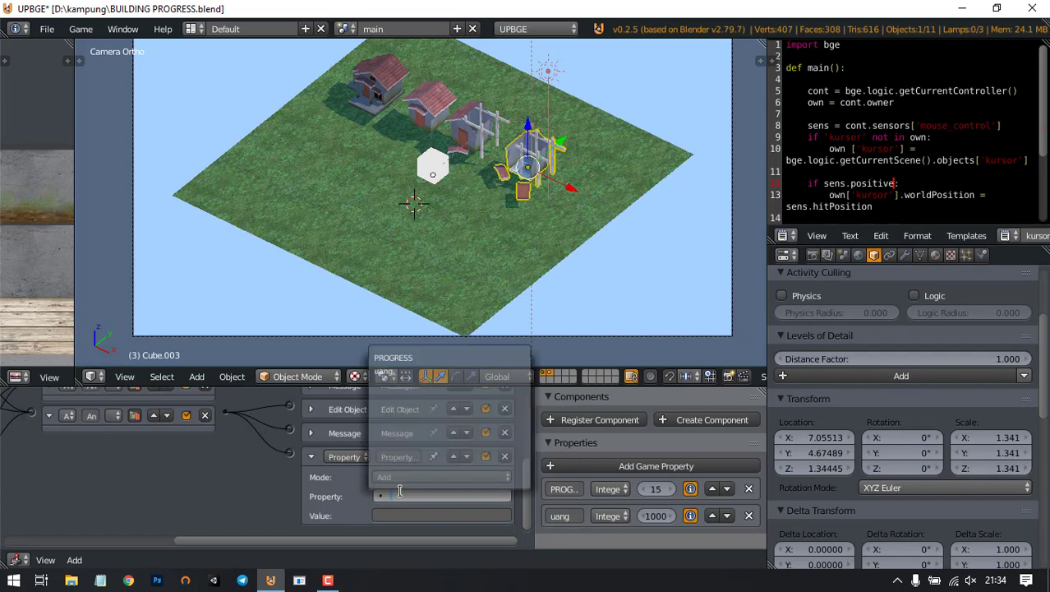
left_click(406, 369)
Step: Set the value of the uang Property actuator to -900
middle_click_drag(107, 497, 308, 464)
middle_click_drag(394, 461, 246, 473)
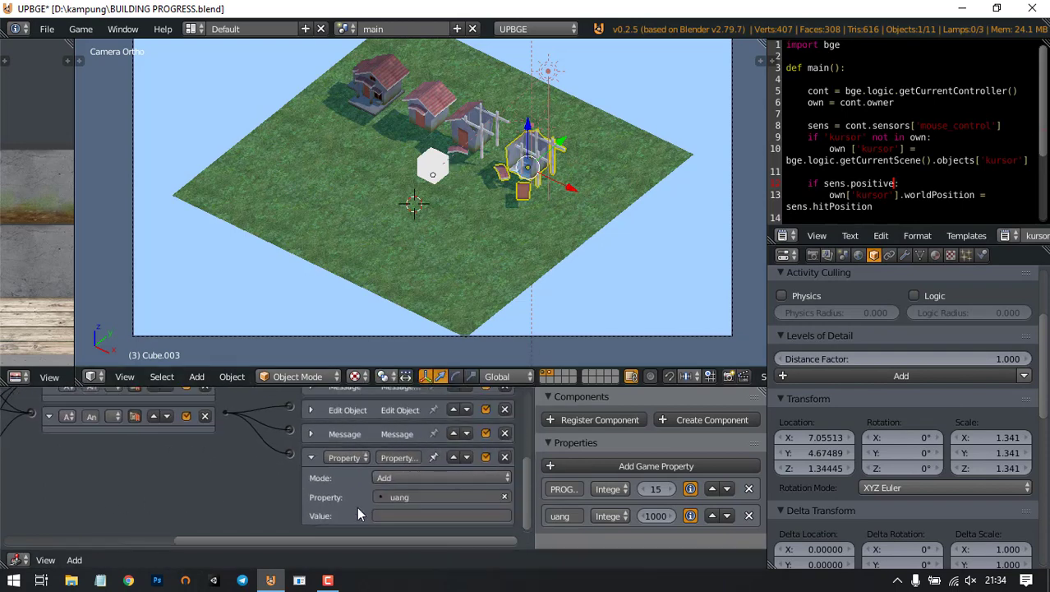
left_click(425, 515)
type("-900")
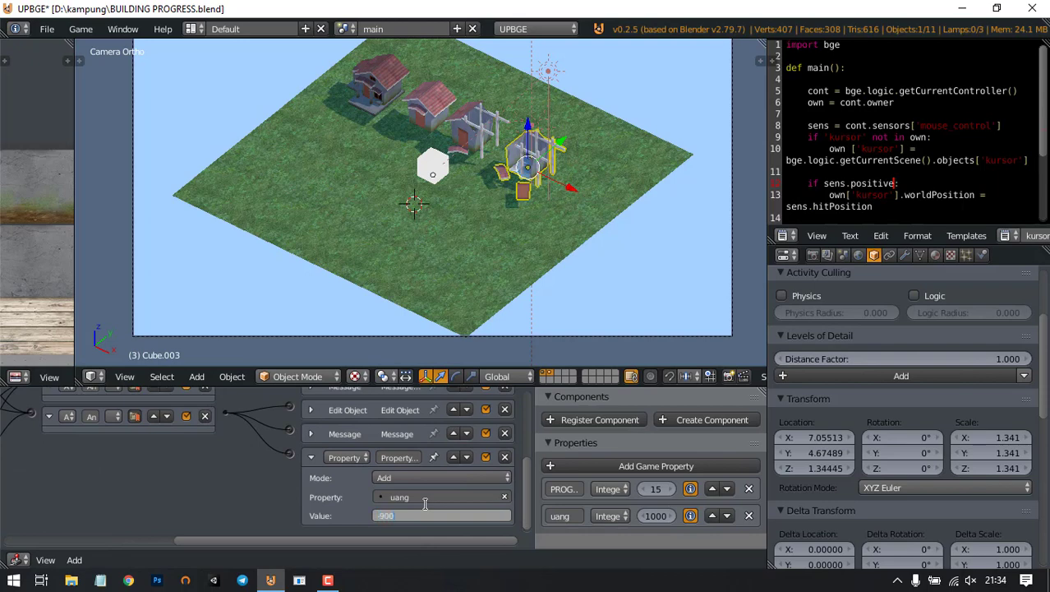
key("Return")
middle_click_drag(112, 490, 125, 462)
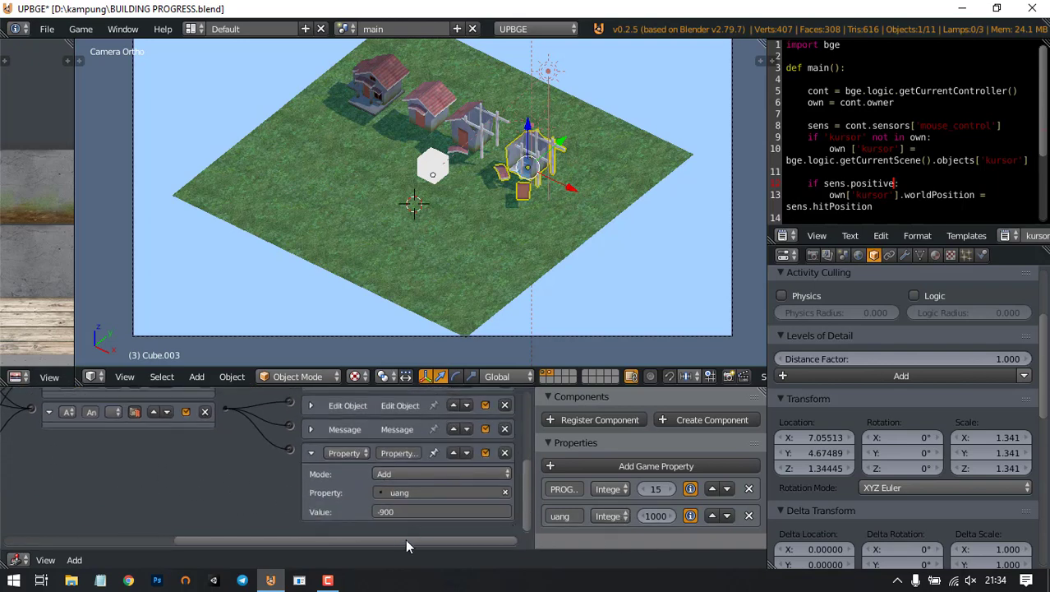
middle_click_drag(169, 473, 201, 491)
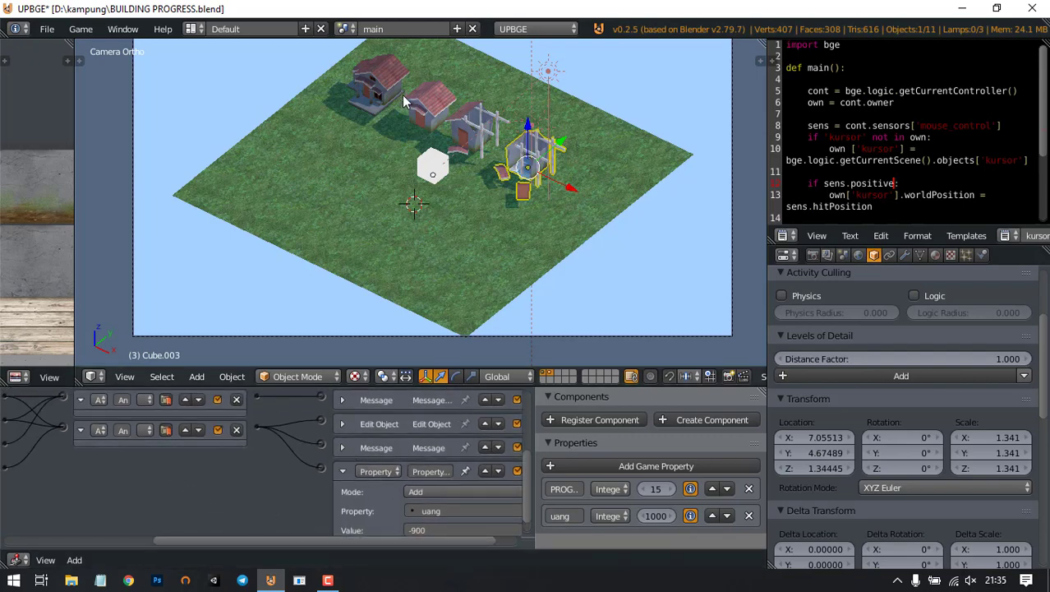
Step: Switch to the hud scene and select the money counter Text object
left_click(344, 29)
left_click(367, 53)
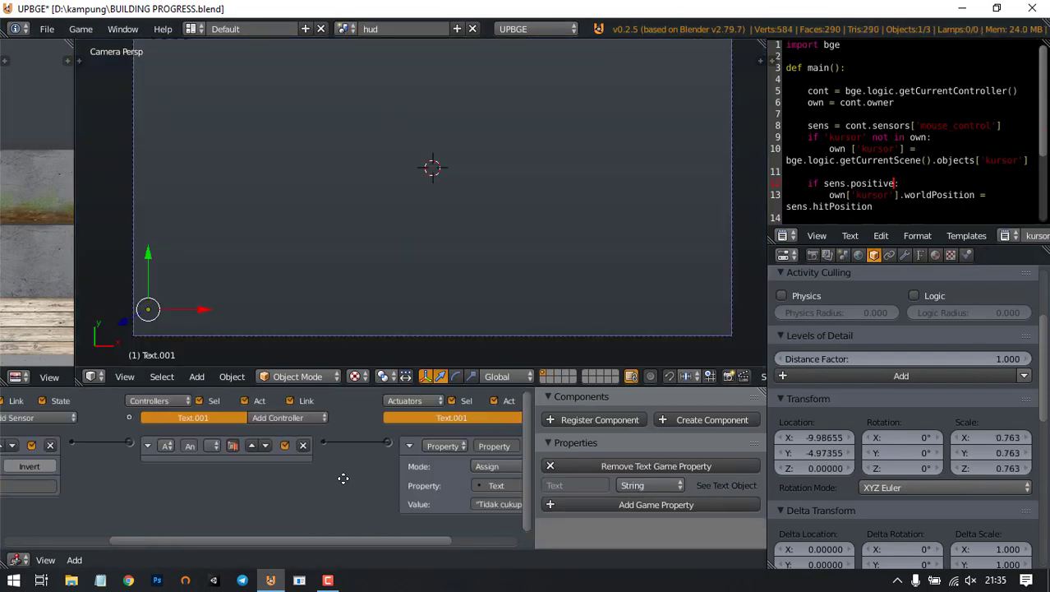
right_click(226, 90)
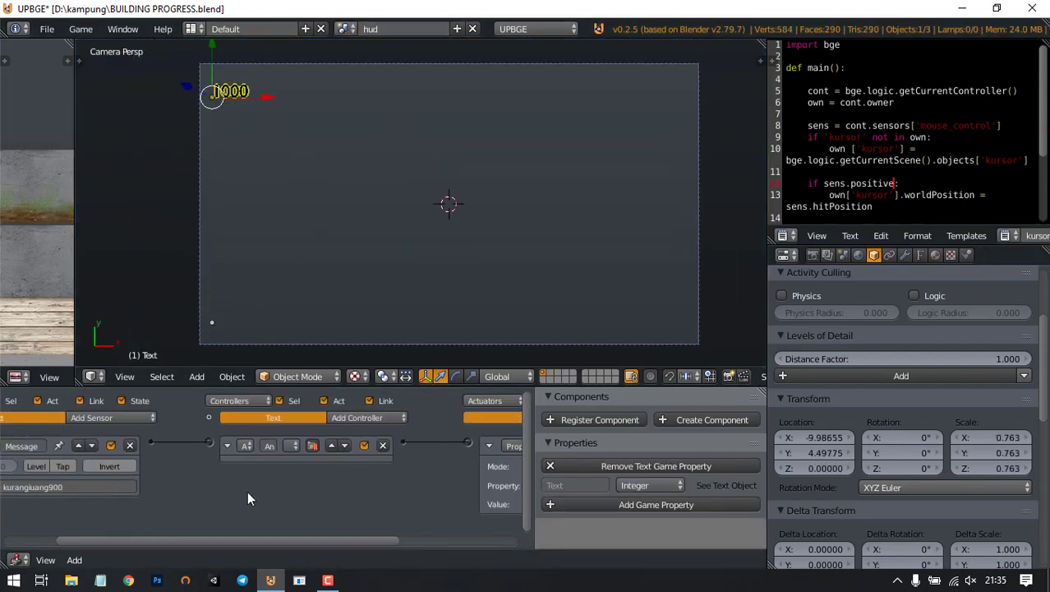
scroll(167, 440, "right", 3, "ctrl")
scroll(328, 469, "right", 2, "ctrl")
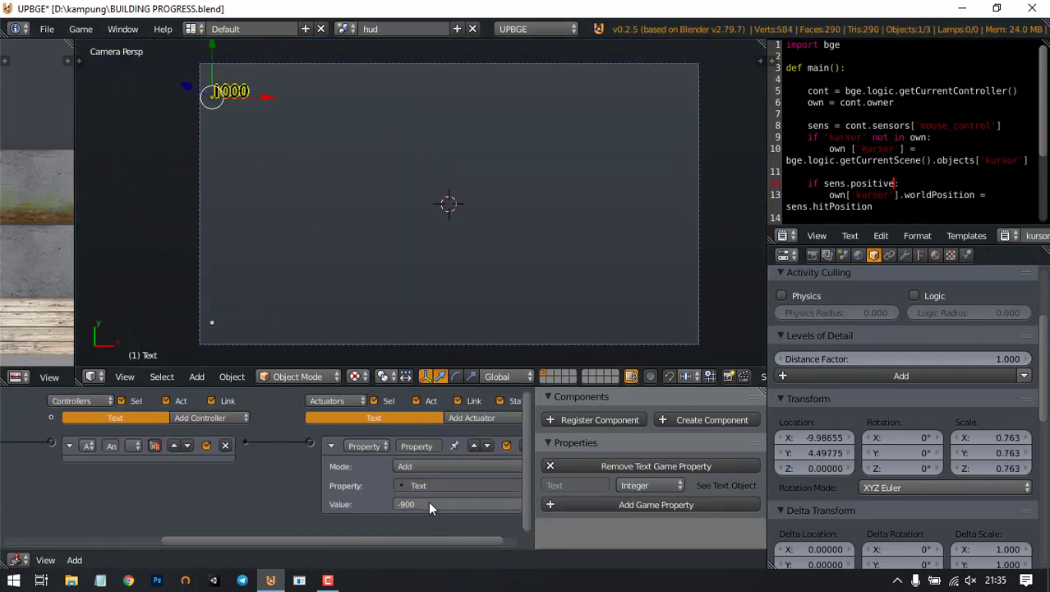
Step: Review the mode options of the Text object's Property actuator without changing the mode
left_click(429, 466)
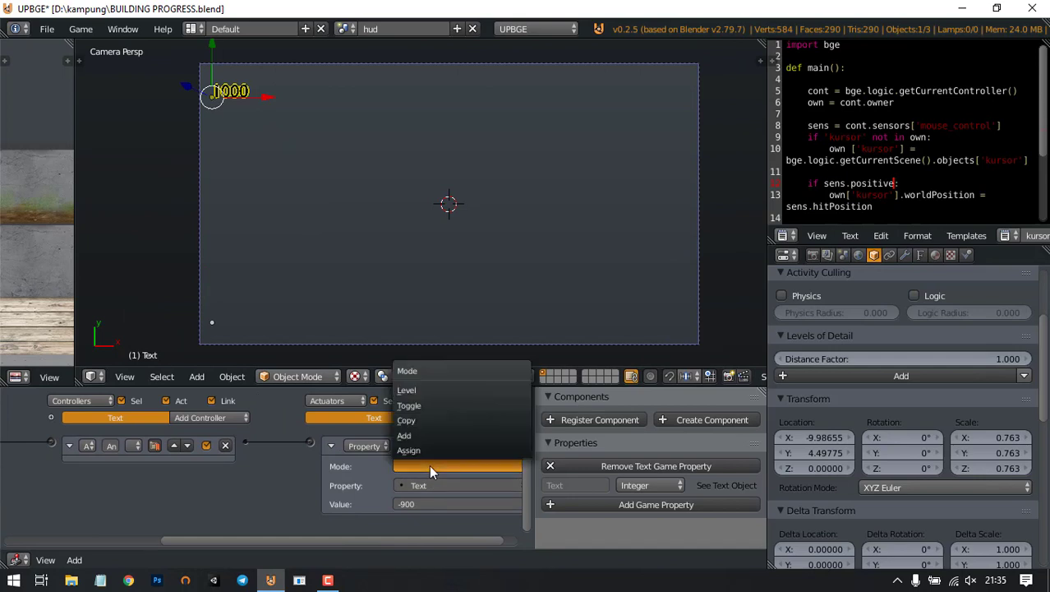
middle_click_drag(419, 493, 161, 486)
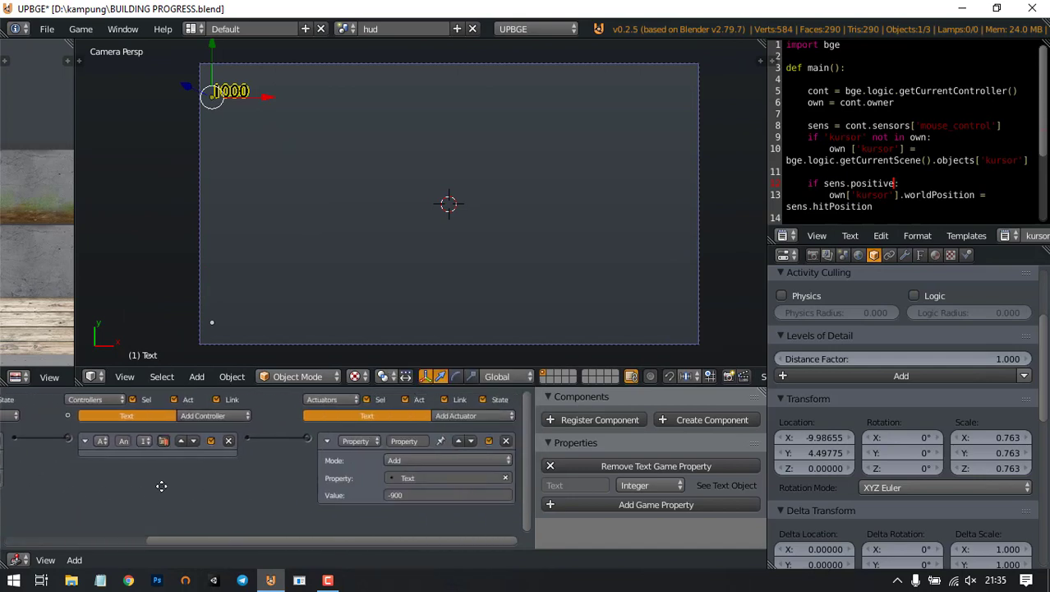
left_click(420, 459)
left_click(420, 459)
middle_click_drag(234, 497, 305, 469)
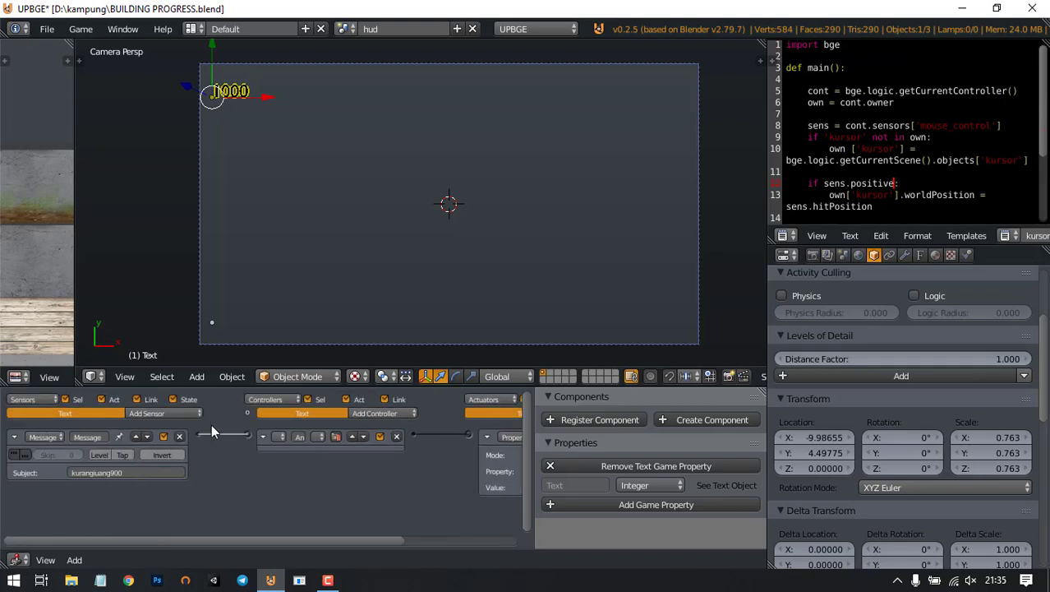
Step: Unlink Text's Message sensor from the And controller, add a Keyboard sensor and link it to that controller instead
left_click_drag(225, 422, 223, 444, "ctrl")
left_click(176, 413)
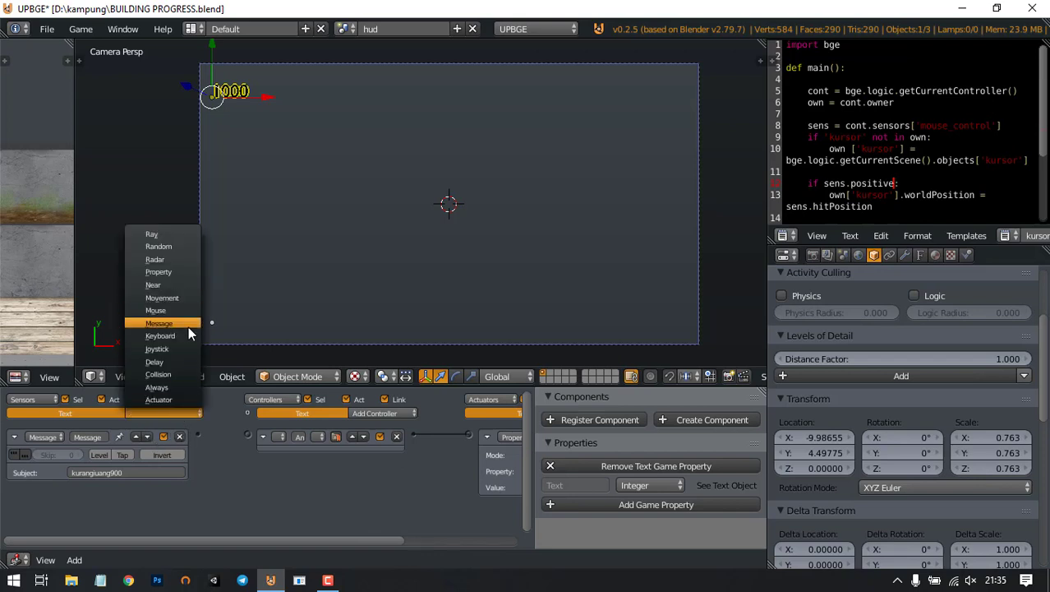
left_click(161, 336)
left_click_drag(239, 443, 248, 435)
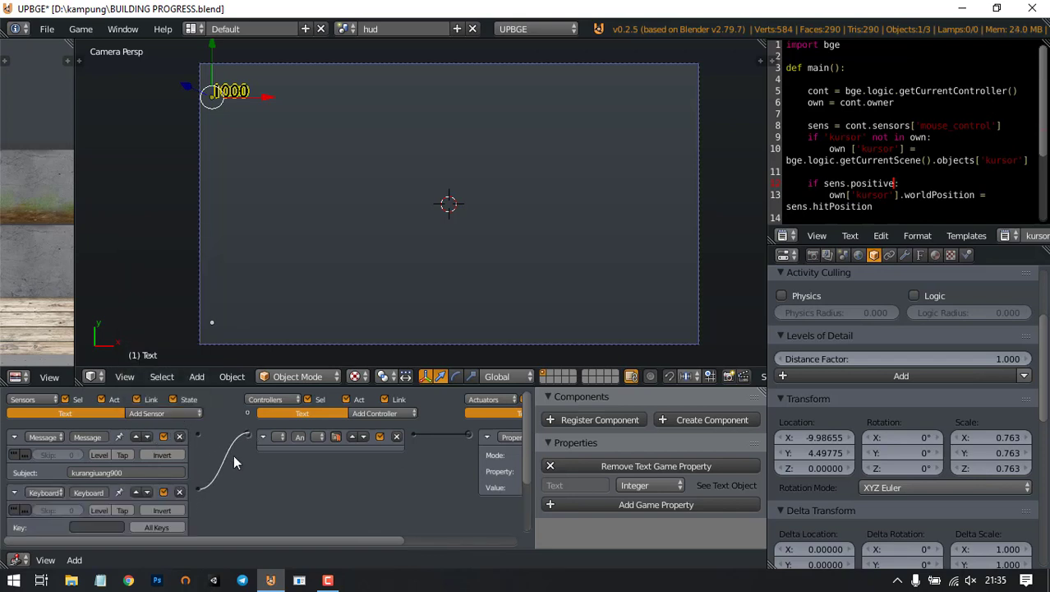
Step: Enable Tap on the Keyboard sensor and assign Spacebar as its key
left_click(125, 510)
left_click(108, 525)
key("space")
Step: Save the file and run the hud scene to test the keyboard-triggered money deduction
key("ctrl+s")
left_click(463, 184)
key("p")
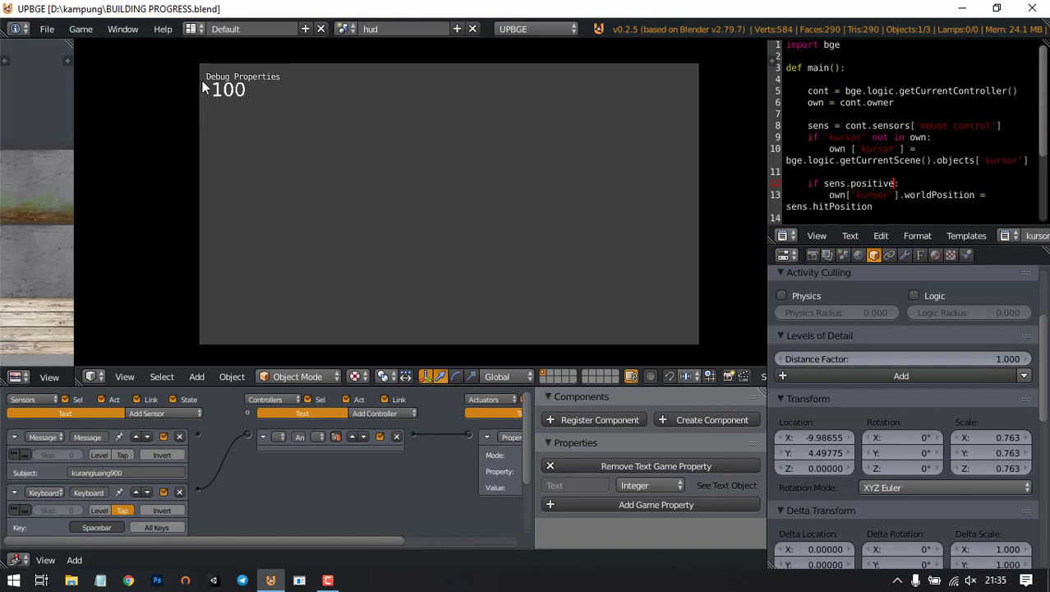
Step: Stop the game, relink Text's Message sensor to the And controller in place of the Keyboard sensor, and delete the Keyboard sensor
key("Escape")
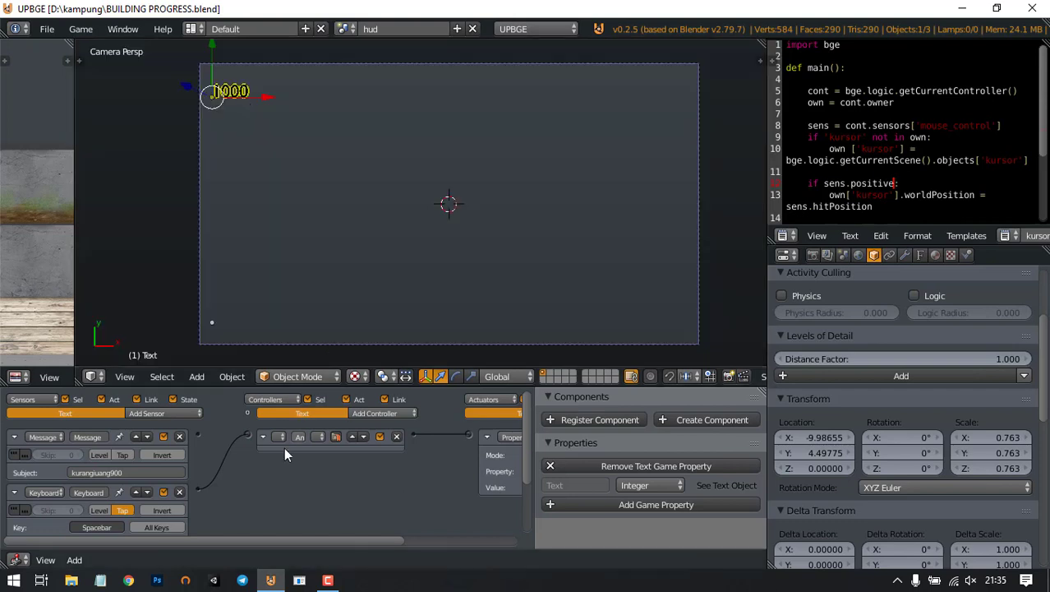
left_click_drag(212, 453, 234, 478, "ctrl")
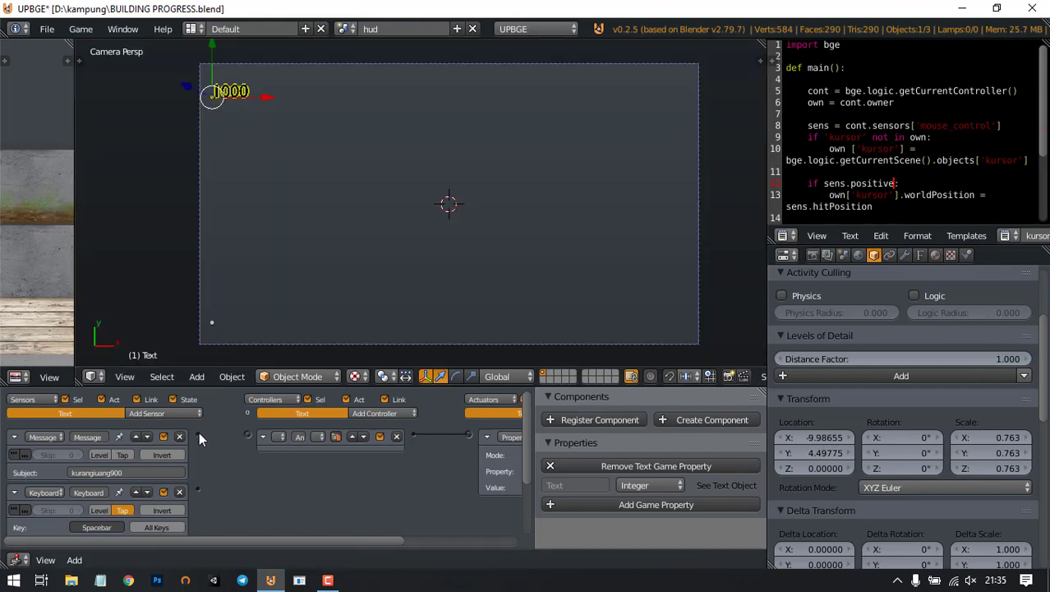
left_click_drag(199, 432, 249, 433)
left_click(179, 493)
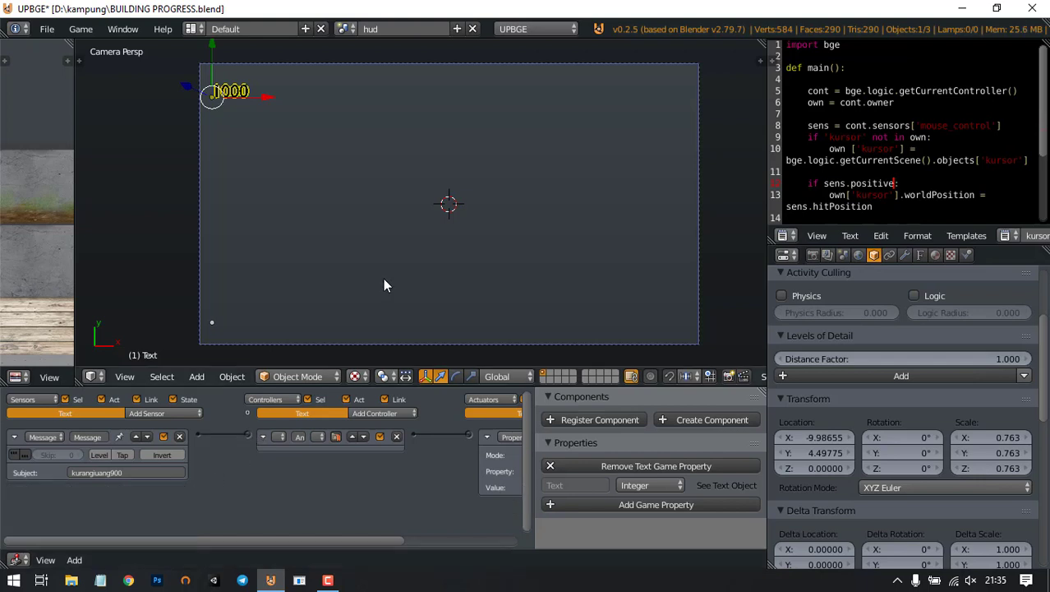
Step: Snap the 3D cursor to the Text object, toggle the viewport shading to solid and save over BUILDING PROGRESS.blend
key("shift+s")
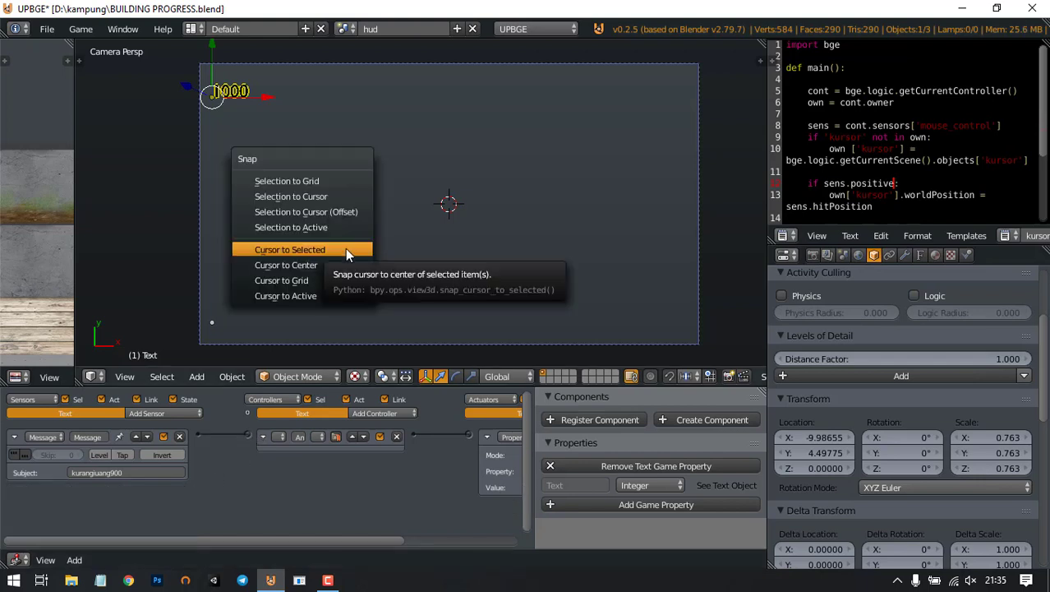
left_click(345, 248)
key("alt+z")
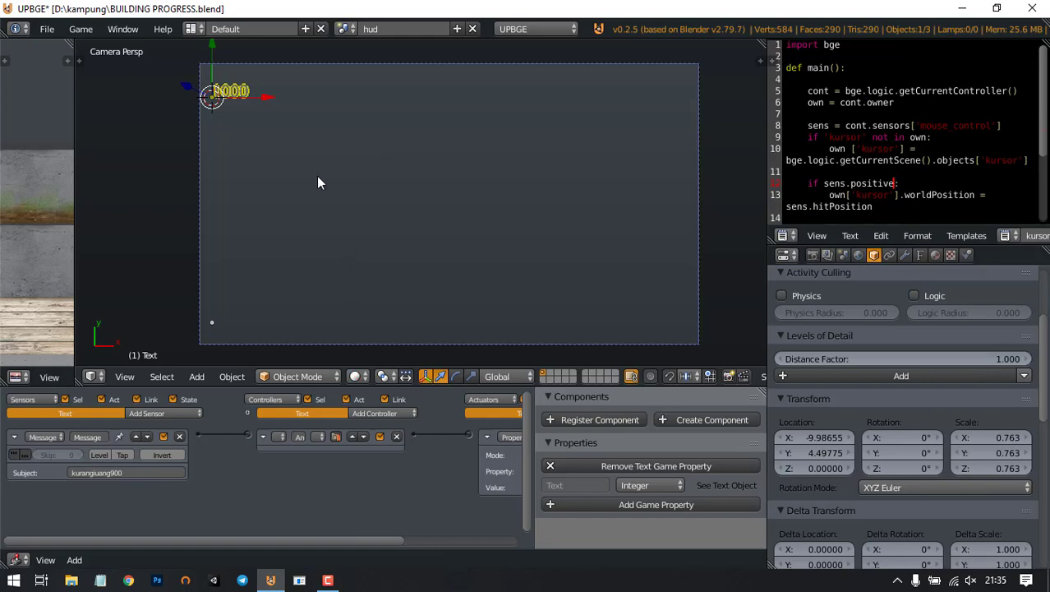
key("ctrl+s")
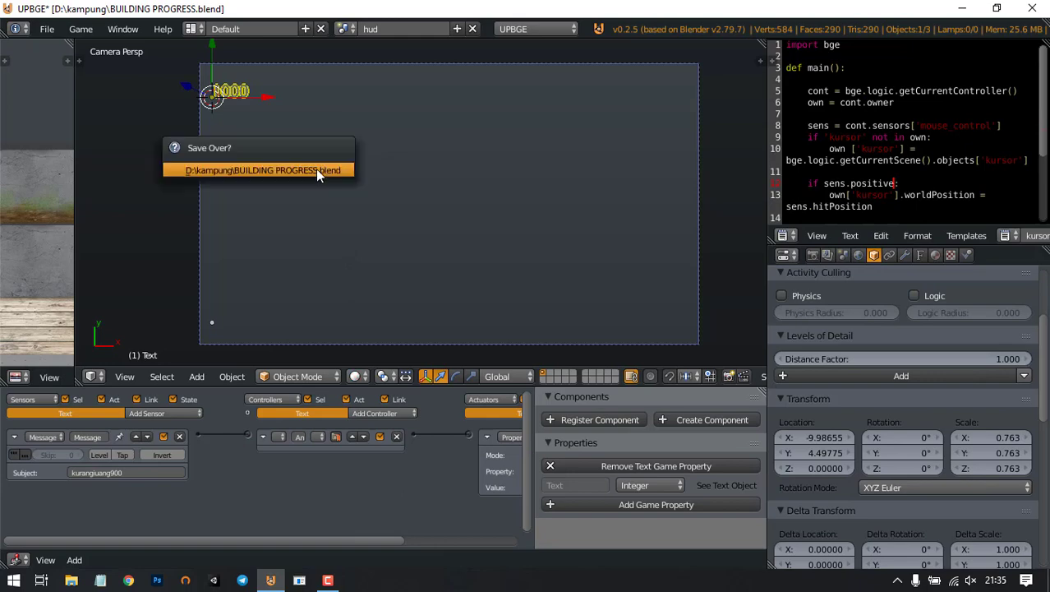
left_click(317, 168)
Step: Switch to the main scene and change its viewport shading so the grass and house textures are displayed
left_click(353, 29)
left_click(368, 64)
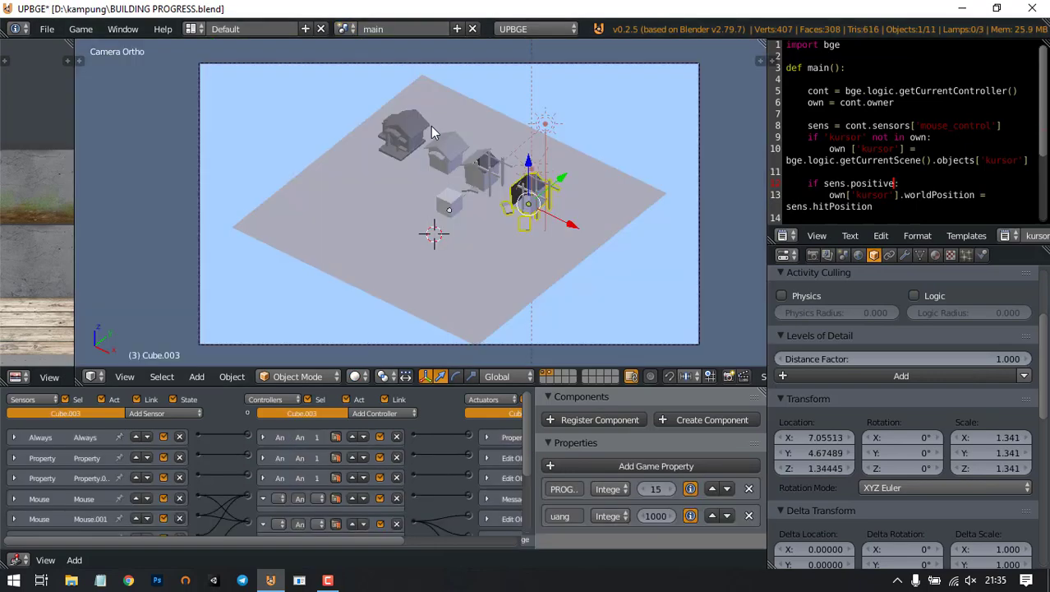
left_click(356, 375)
left_click(385, 285)
scroll(494, 249, "up", 2)
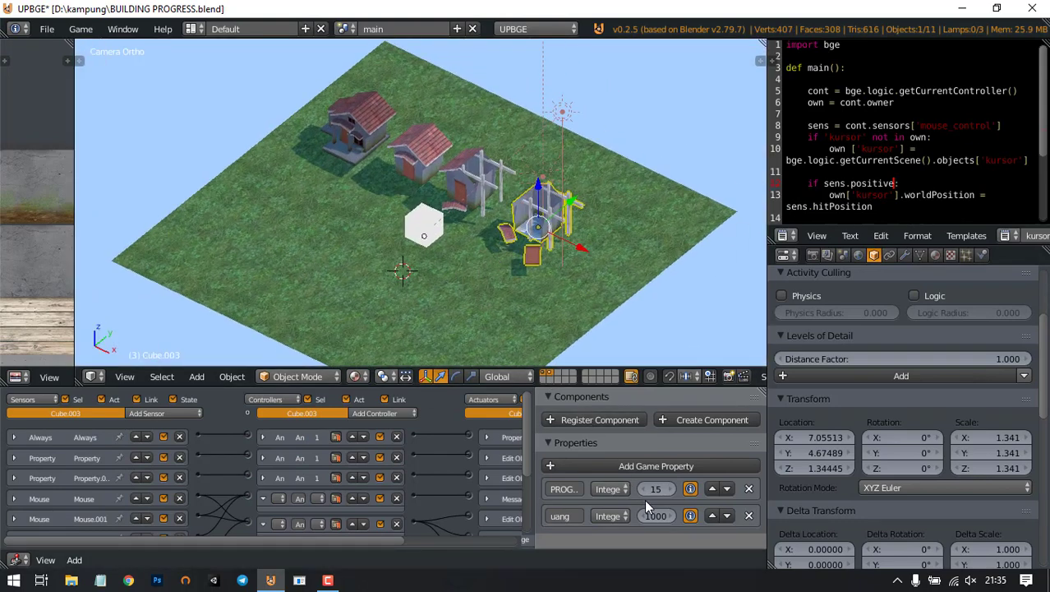
scroll(488, 269, "down", 2)
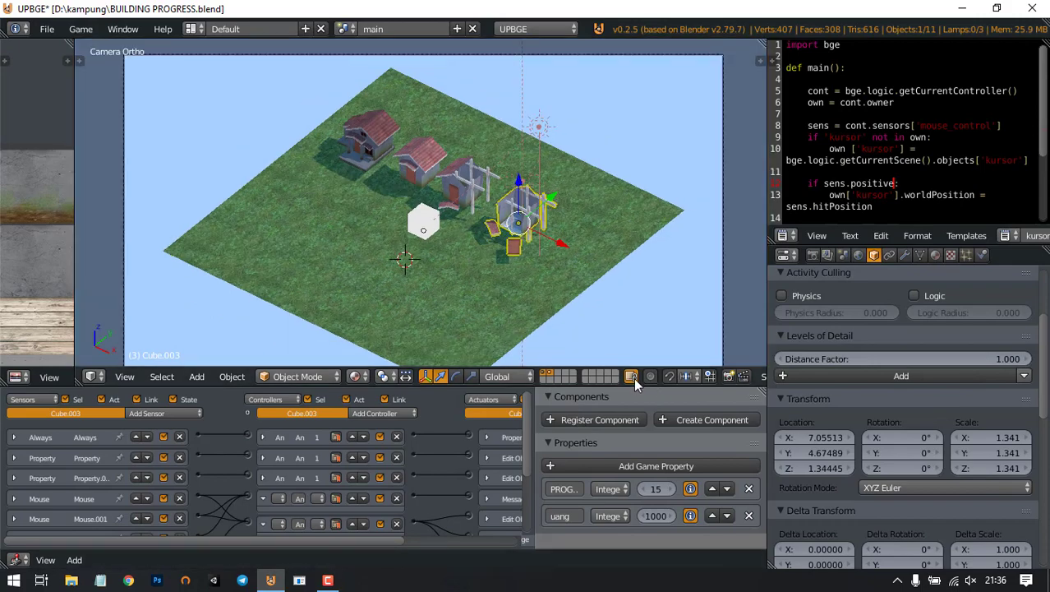
Step: Show only the first layer, then run the game and place and upgrade a house to test the money deduction
left_click(549, 375)
key("p")
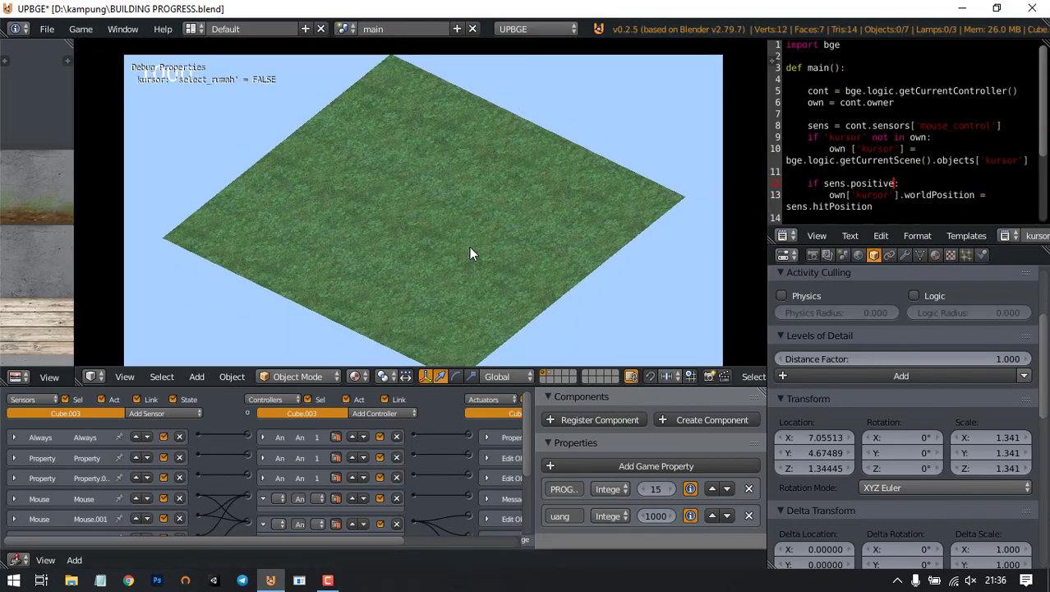
left_click(393, 221)
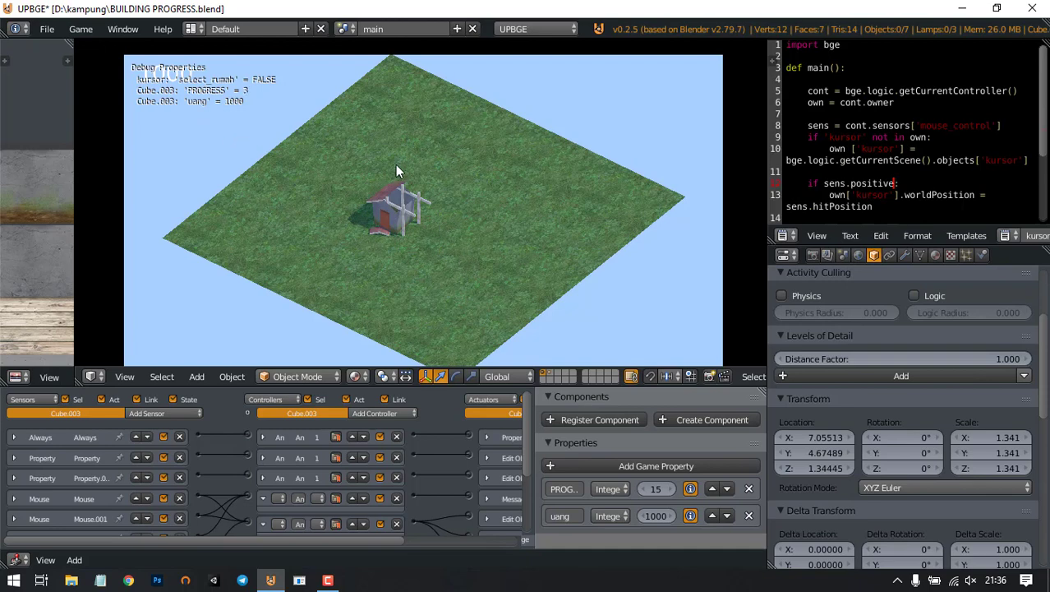
left_click(390, 212)
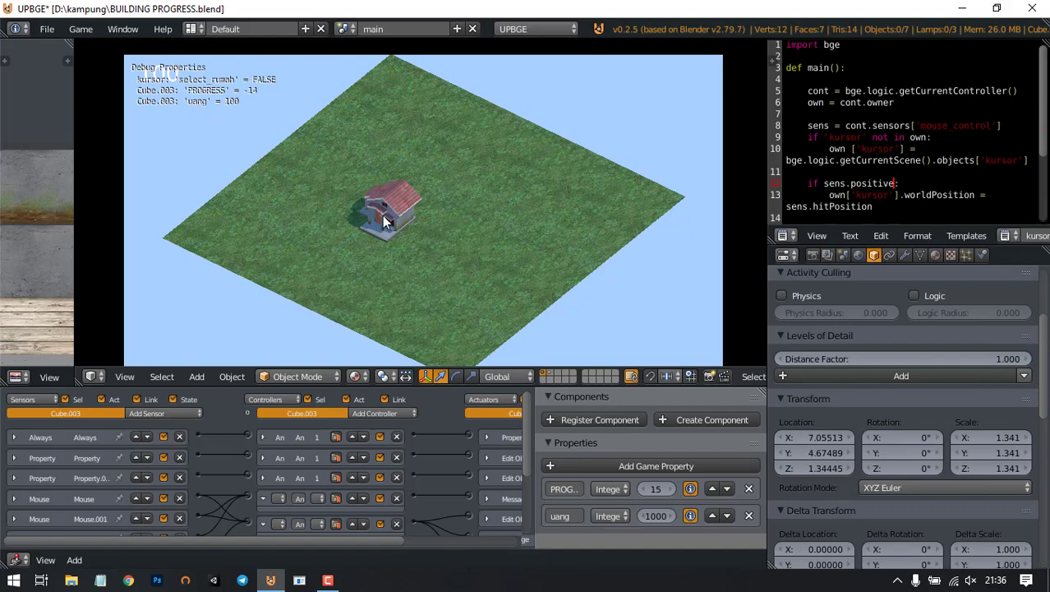
key("Escape")
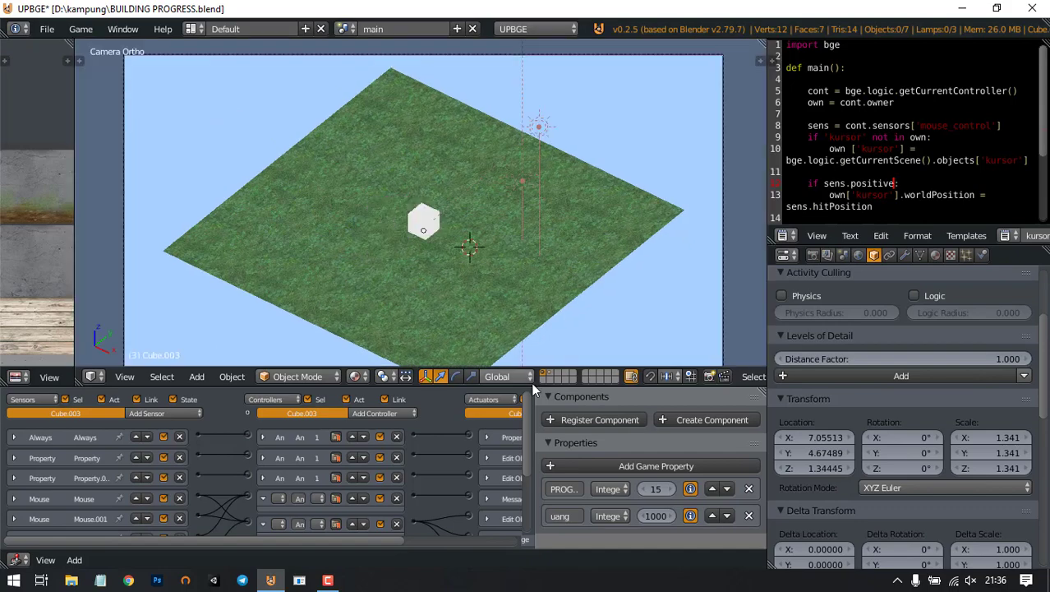
Step: Set Cube.003's uang game property to 200 and save over BUILDING PROGRESS.blend
left_click_drag(566, 384, 567, 346)
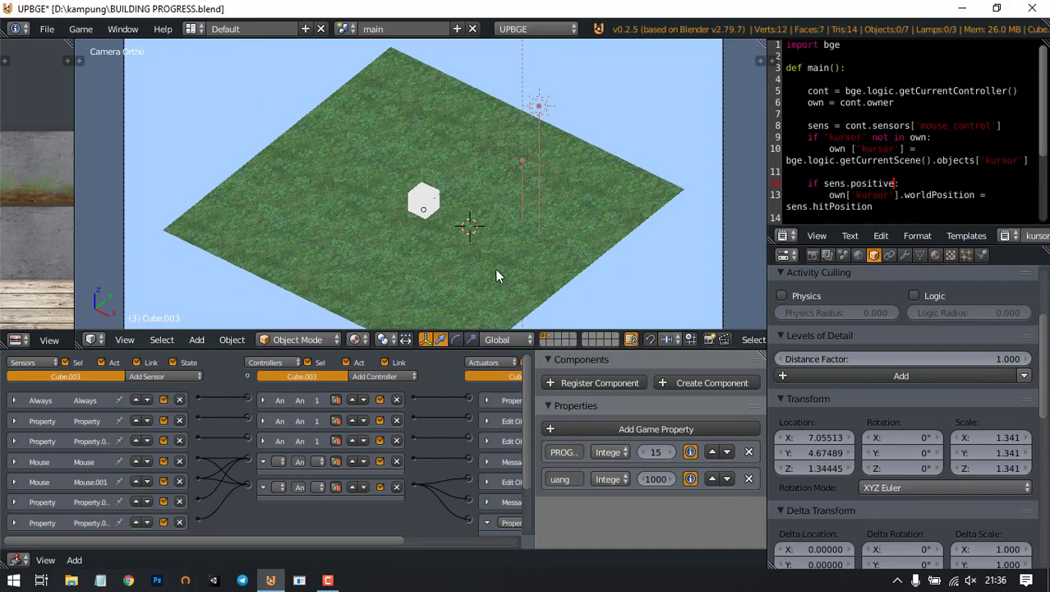
scroll(481, 235, "up", 4)
middle_click_drag(458, 179, 490, 212, "shift")
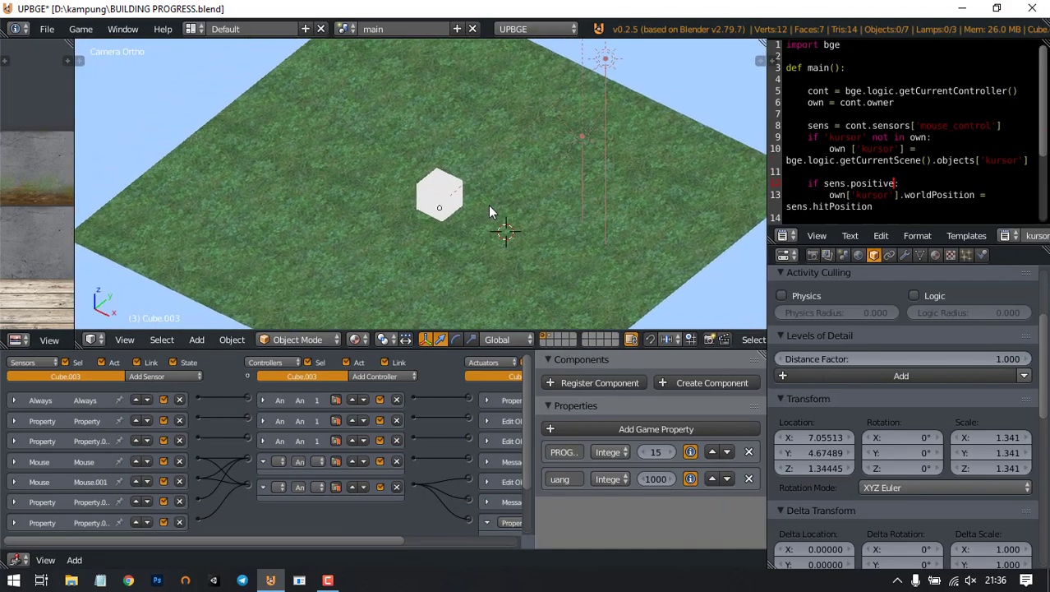
left_click_drag(536, 483, 470, 478)
left_click(633, 478)
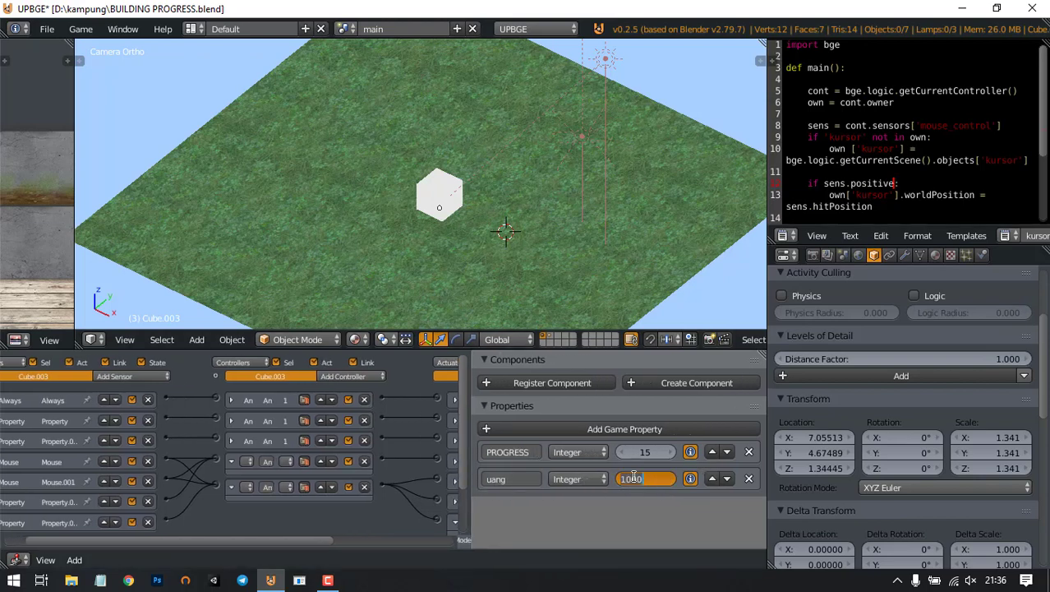
type("200")
key("Return")
scroll(480, 206, "down", 4)
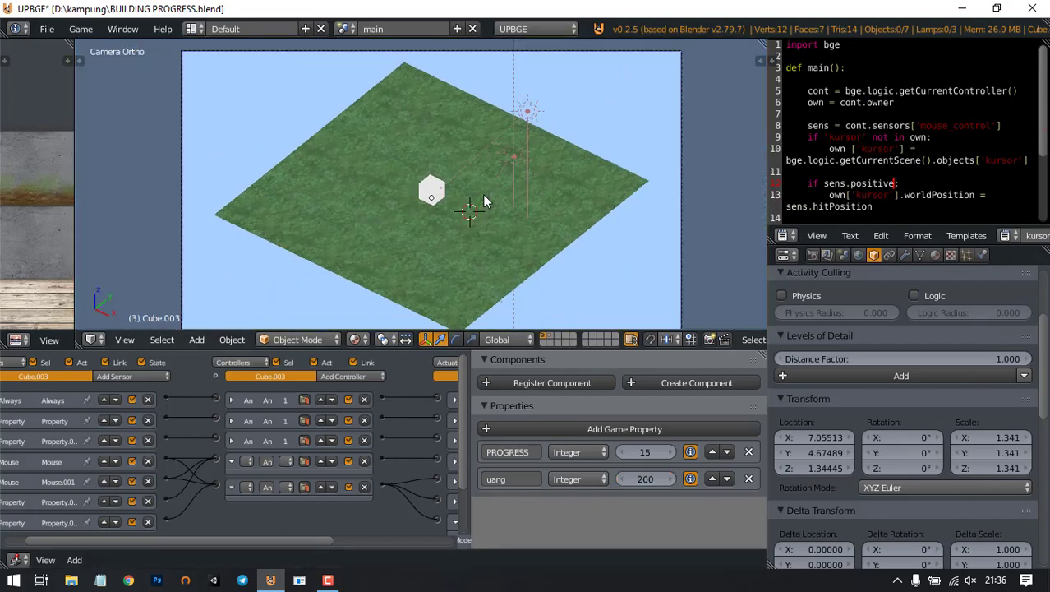
key("ctrl+s")
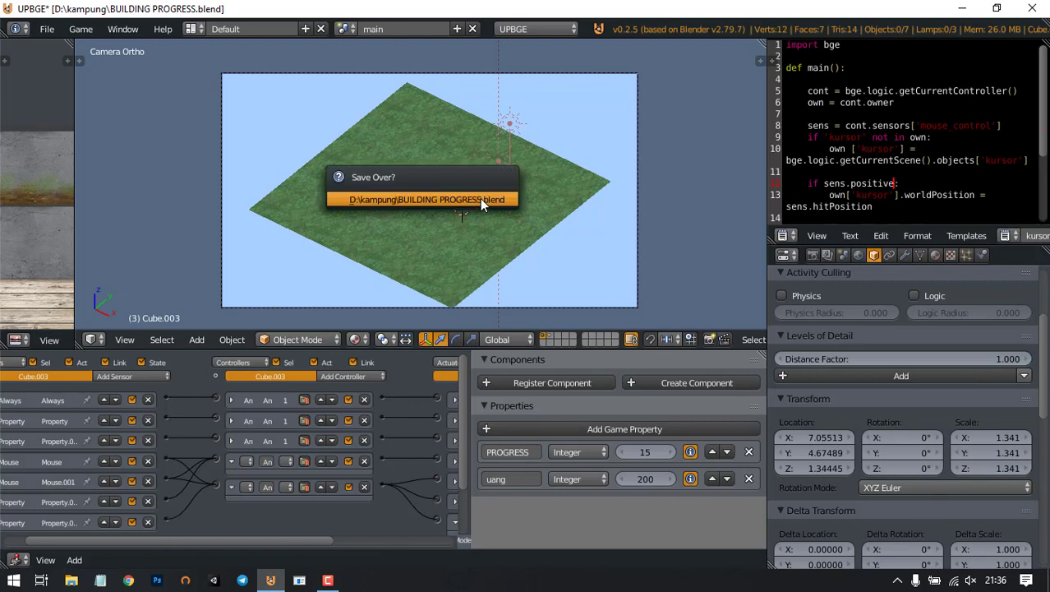
left_click(482, 204)
Step: Run the main scene in an enlarged viewport, placing and upgrading a house to test the insufficient-money message
scroll(482, 205, "up", 2)
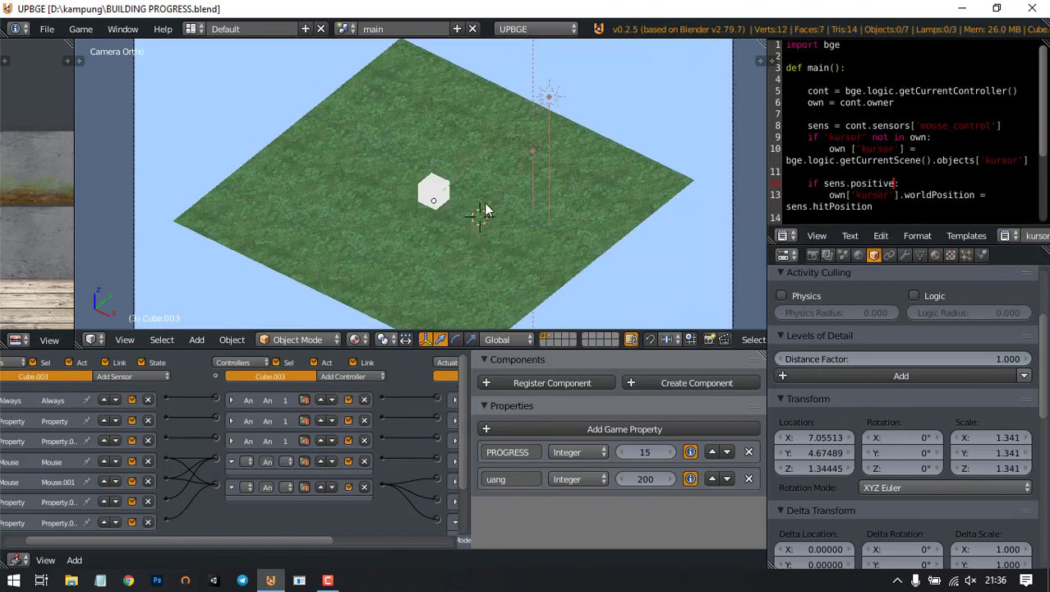
scroll(484, 202, "up", 2)
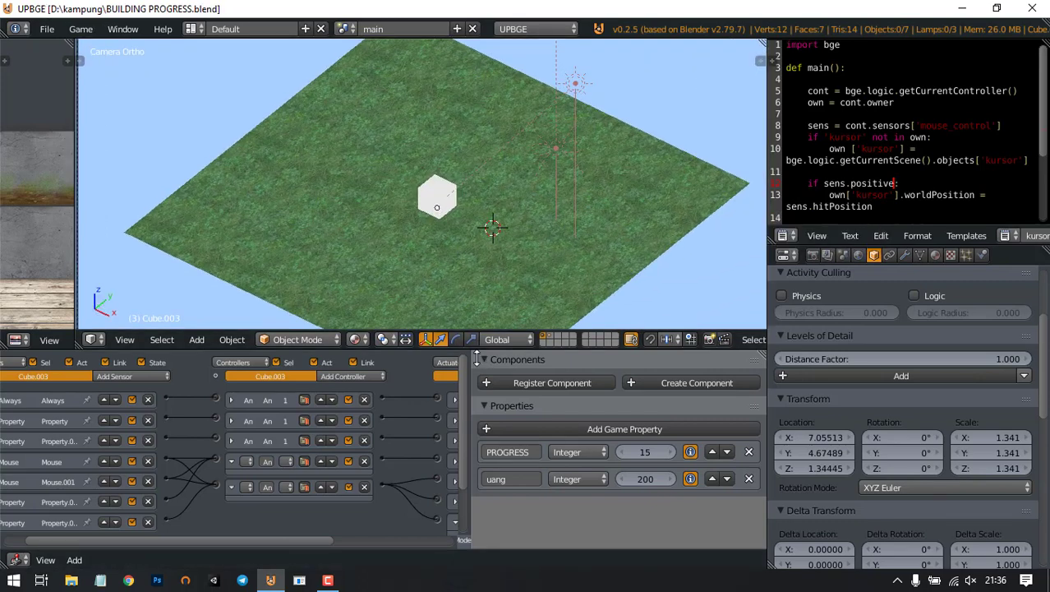
left_click_drag(480, 352, 493, 502)
scroll(500, 353, "up", 1)
key("p")
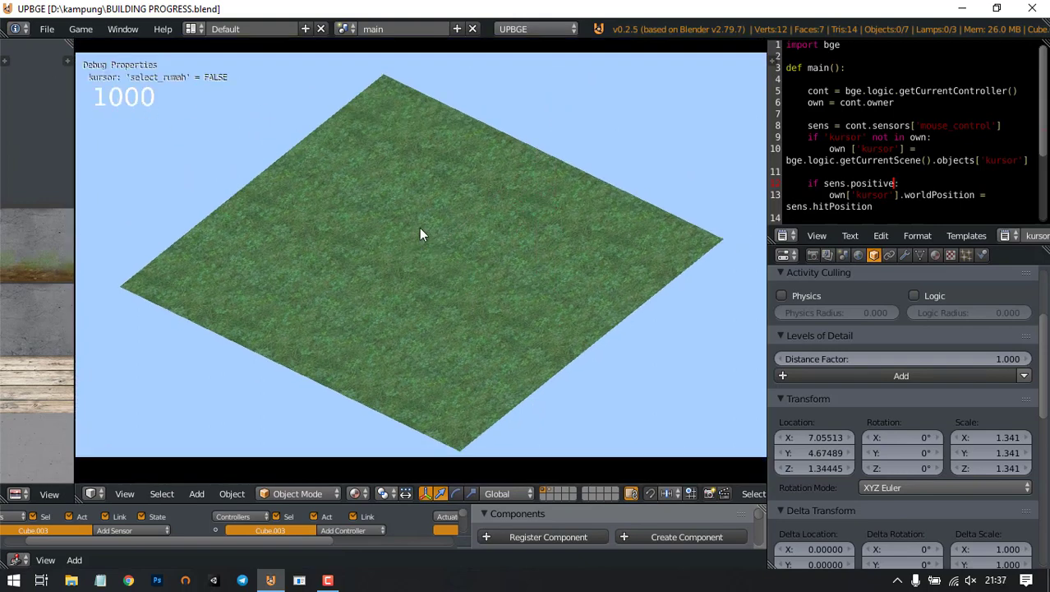
left_click(394, 196)
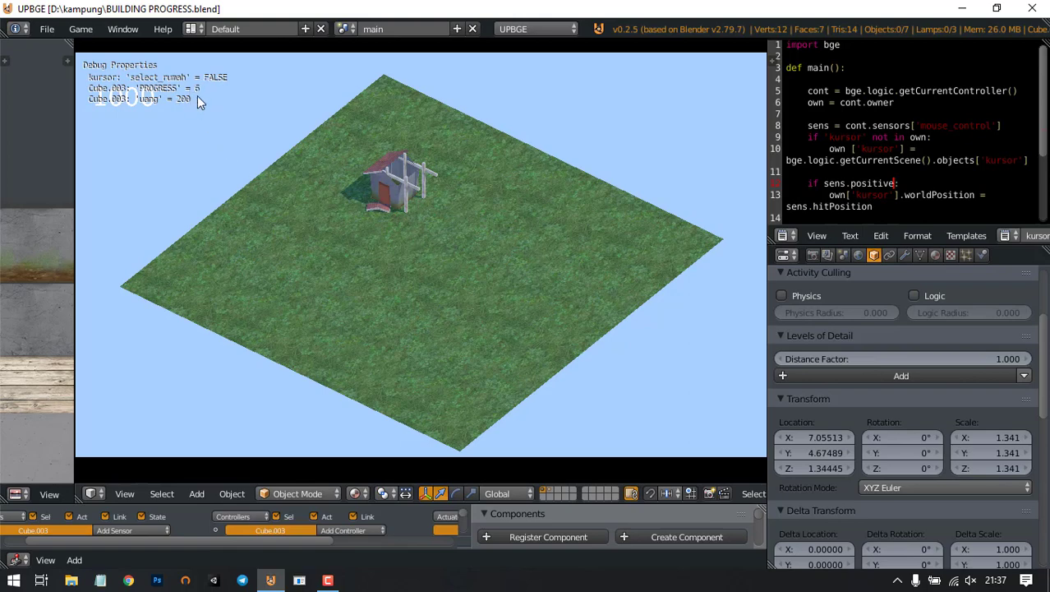
left_click(396, 184)
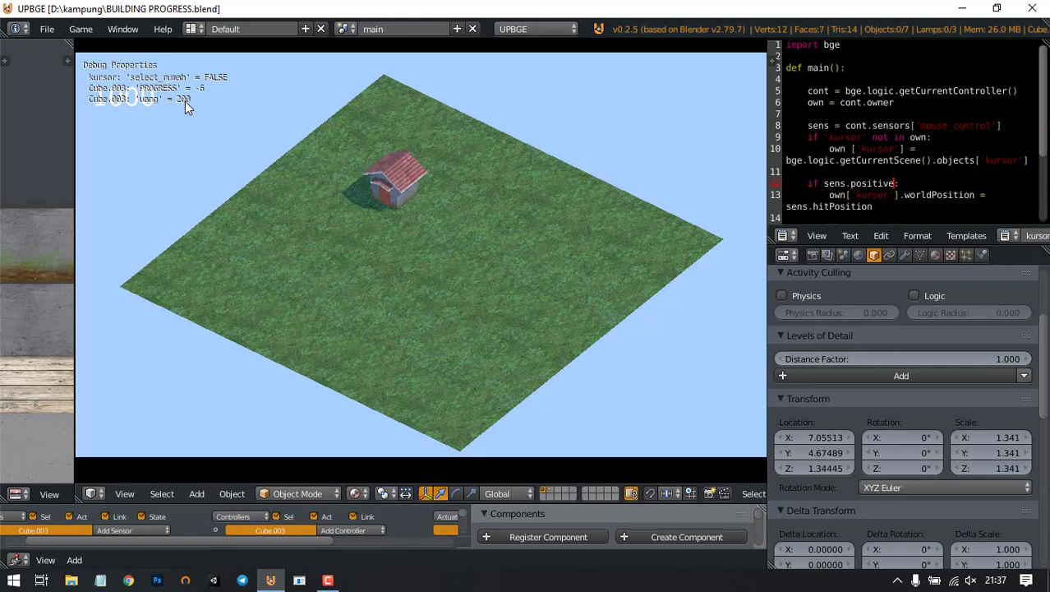
left_click(399, 184)
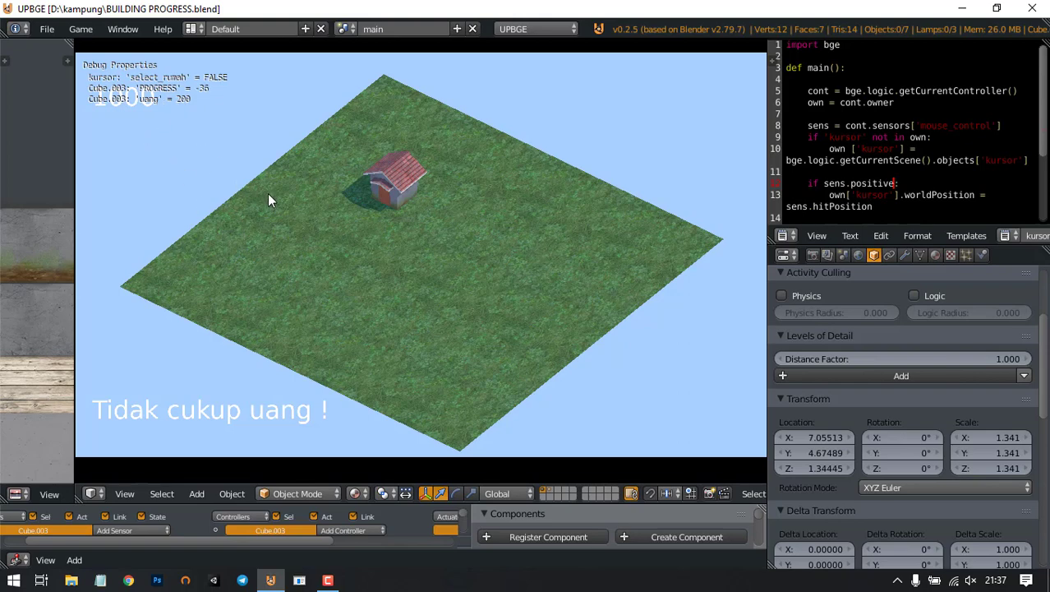
key("Escape")
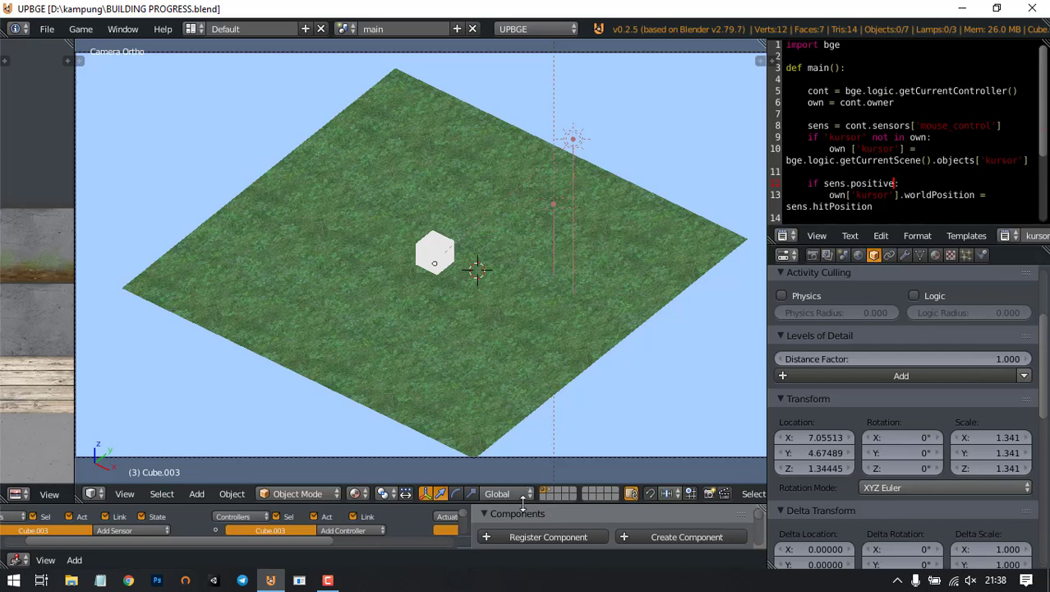
Step: Add a Monkey mesh near the ground's western edge, raise it to about Z 1.84 and scale it to about 1.06
left_click_drag(524, 502, 523, 494)
left_click(274, 231)
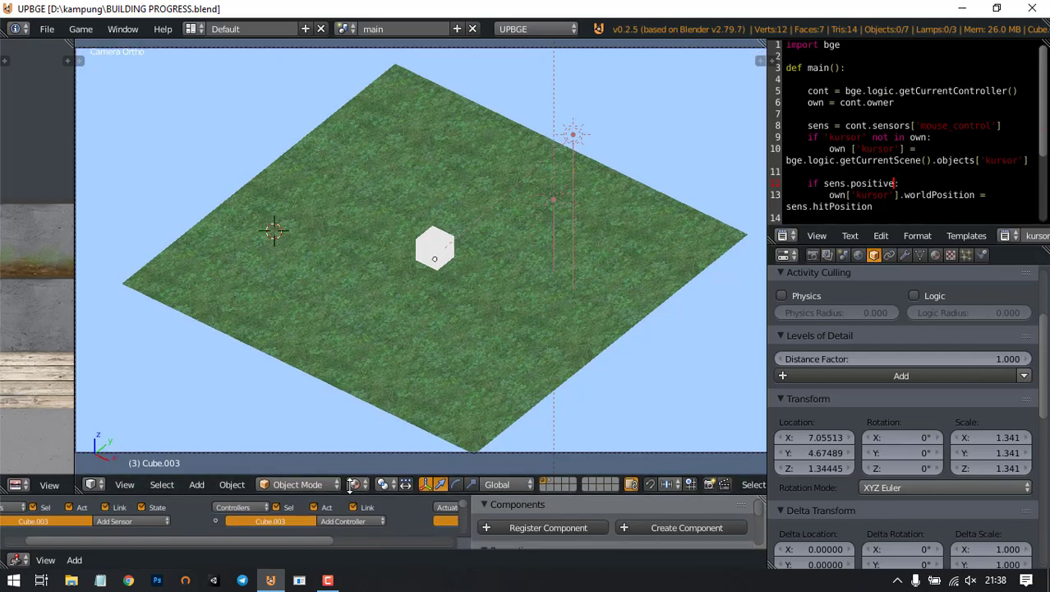
left_click_drag(347, 494, 345, 472)
key("shift+a")
mouse_move(267, 171)
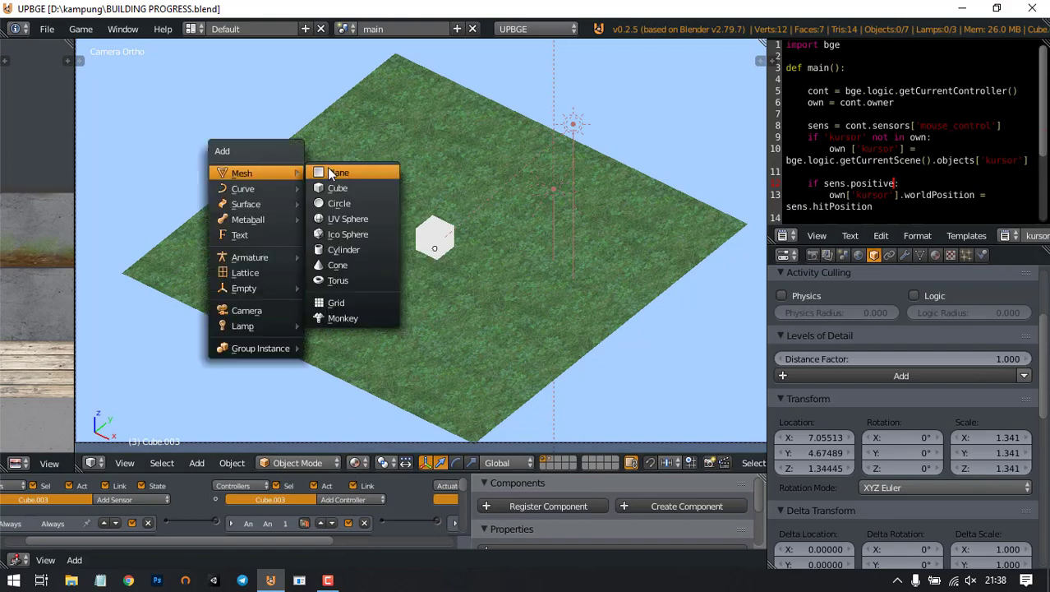
left_click(343, 317)
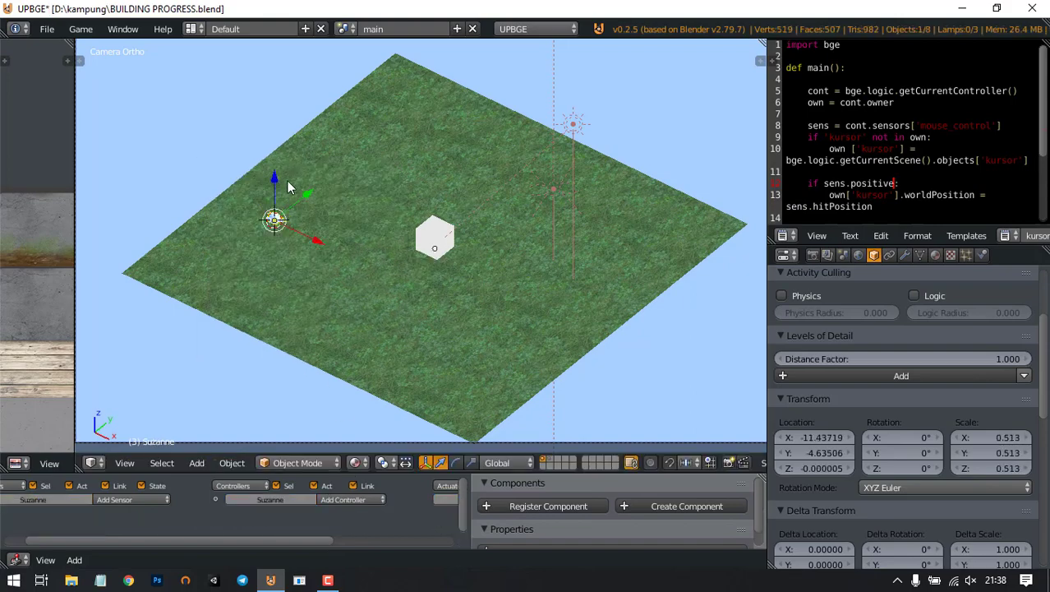
key("g")
key("z")
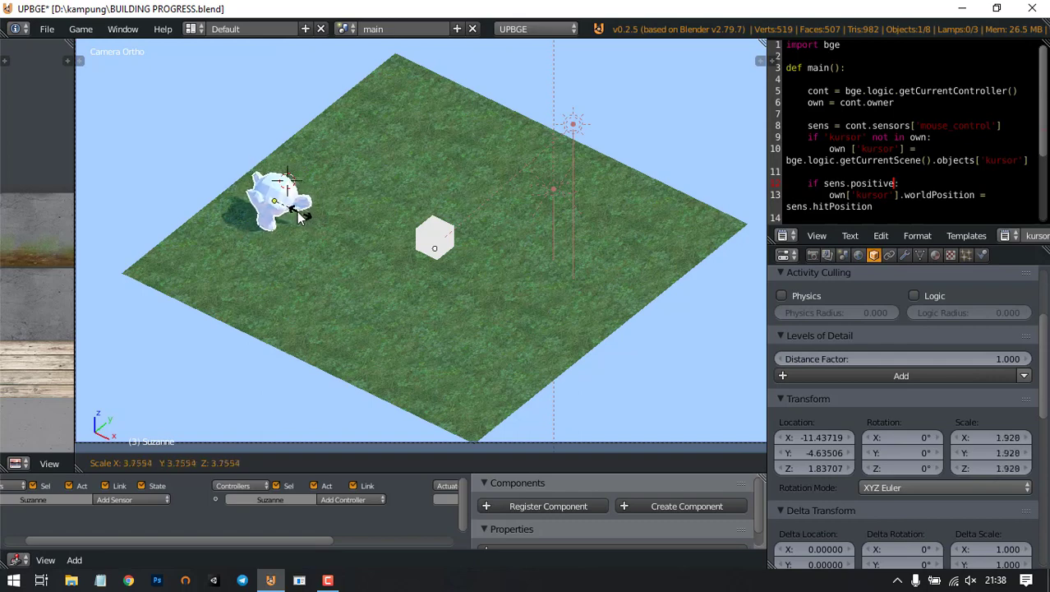
left_click(296, 215)
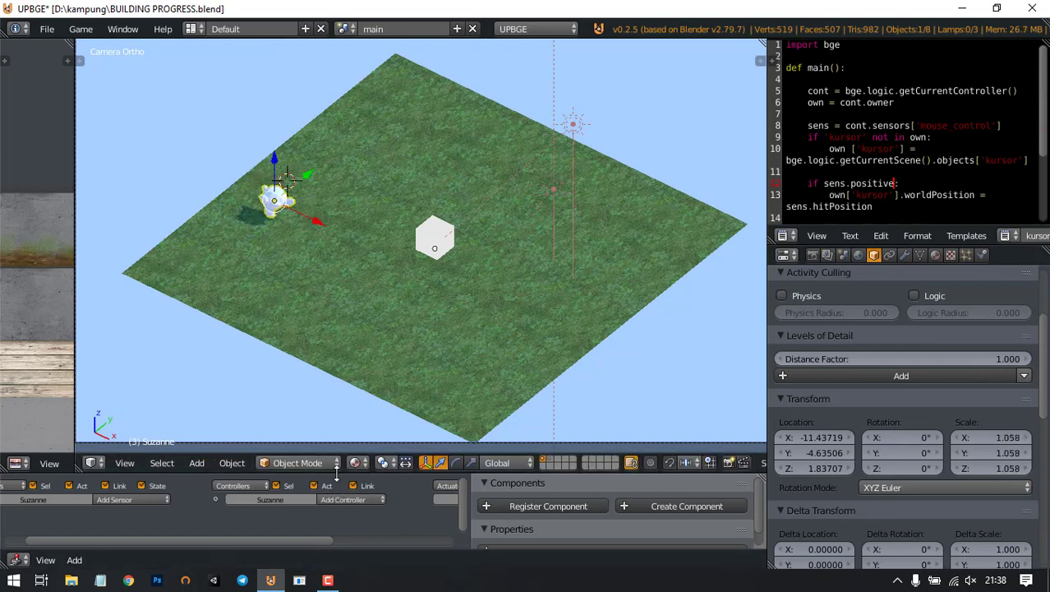
Step: Add an Always sensor to Suzanne, enable its True level triggering and set Skip to 60
left_click_drag(336, 474, 336, 333)
left_click(211, 361)
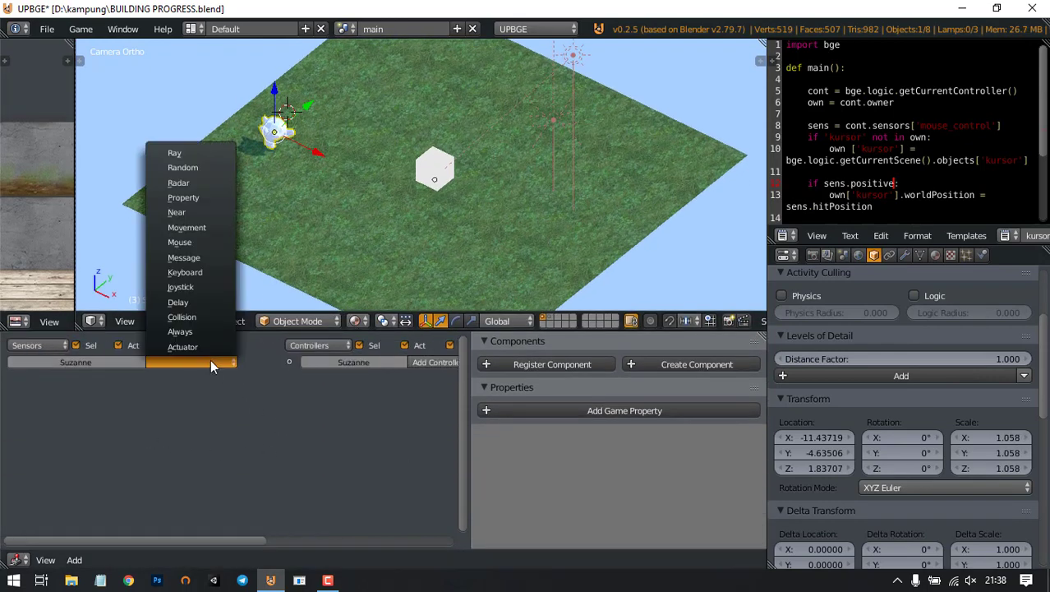
left_click(197, 331)
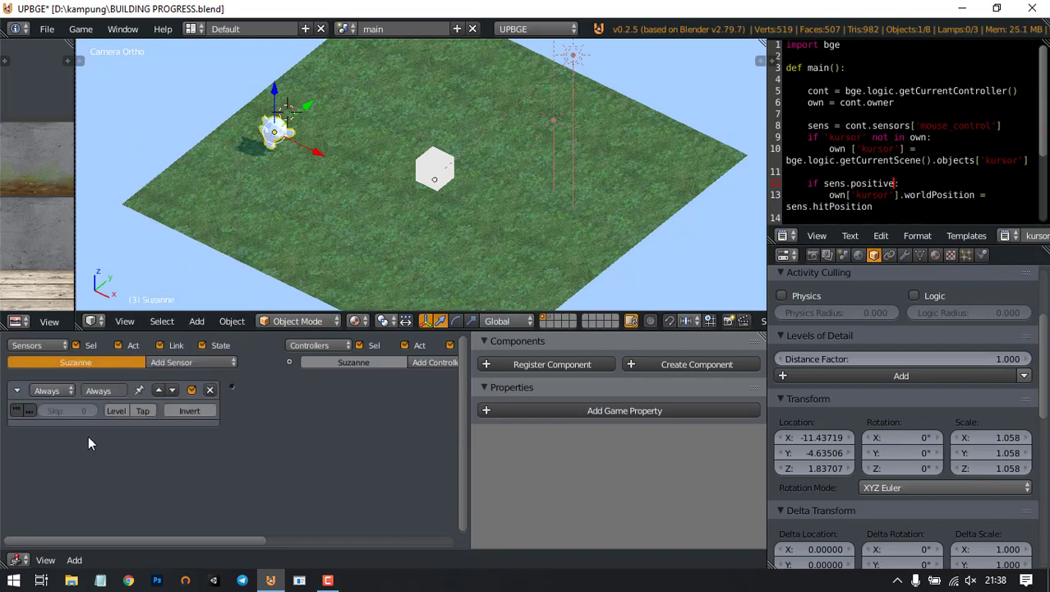
left_click(20, 411)
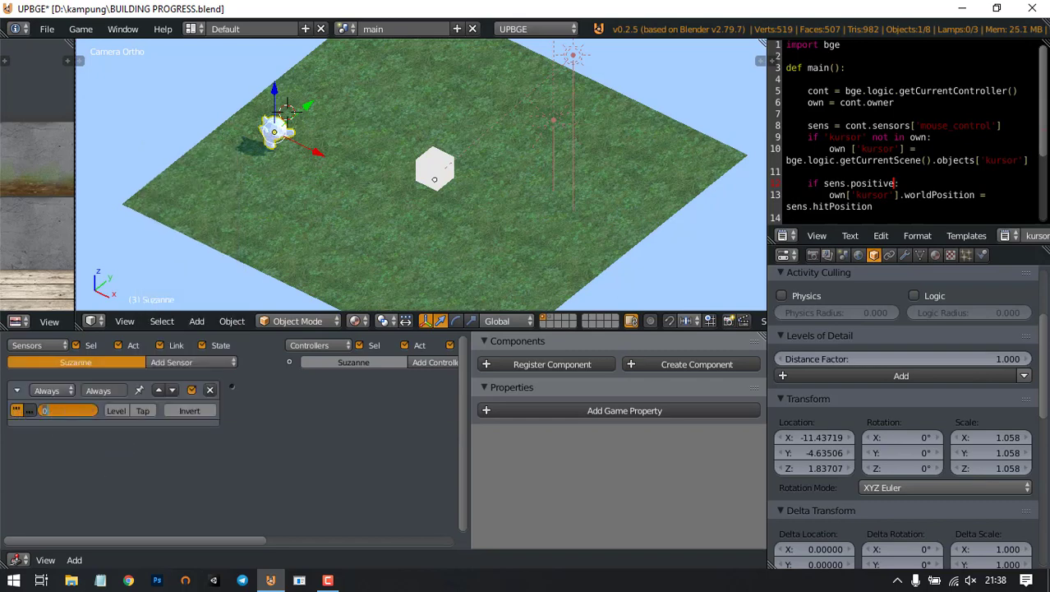
type("60")
key("Return")
Step: Add a Message actuator with the subject hasilkanuang to Suzanne and link the Always sensor to it
scroll(148, 427, "right", 8, "ctrl")
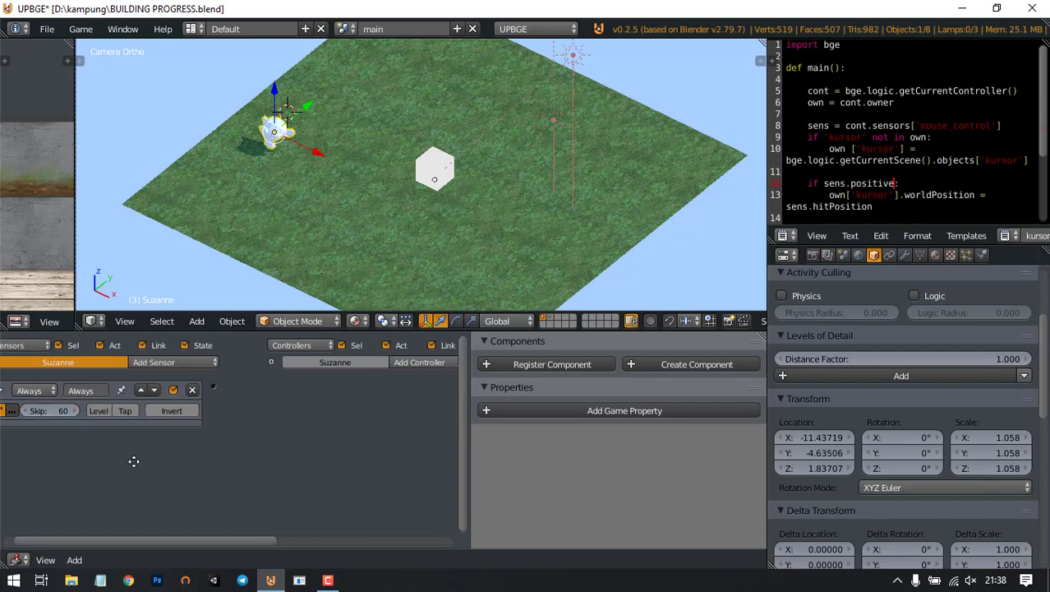
left_click(382, 362)
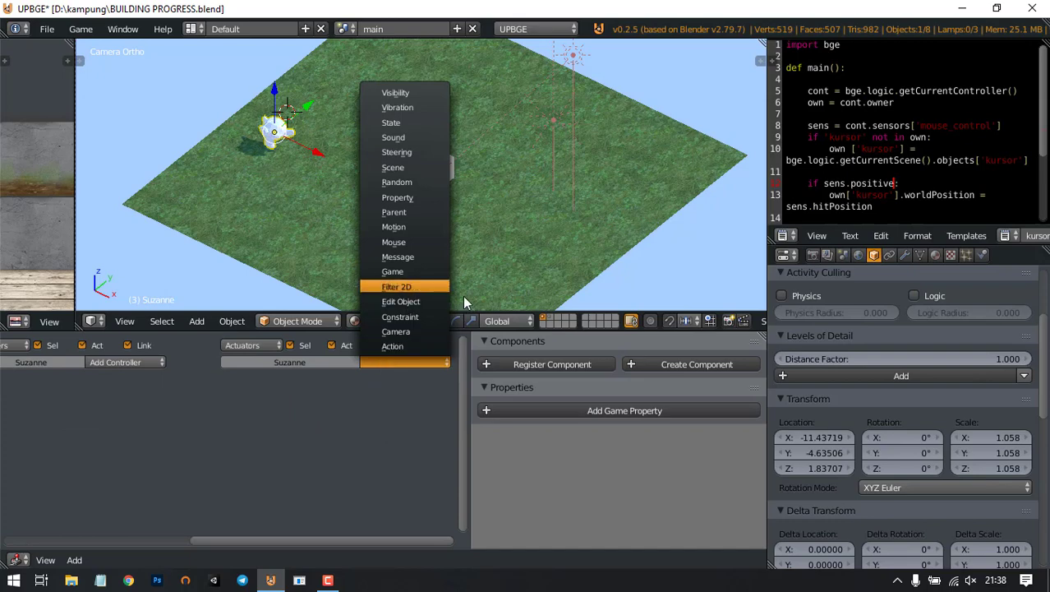
left_click(394, 256)
left_click(336, 429)
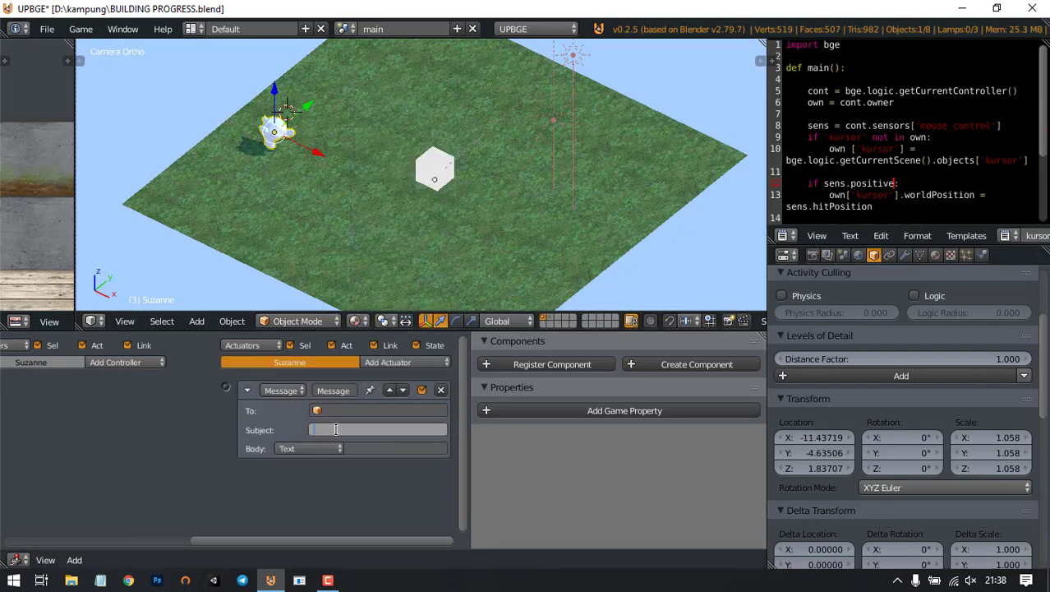
type("hasil buang")
key("ctrl+a")
key("Return")
scroll(212, 430, "left", 5, "ctrl")
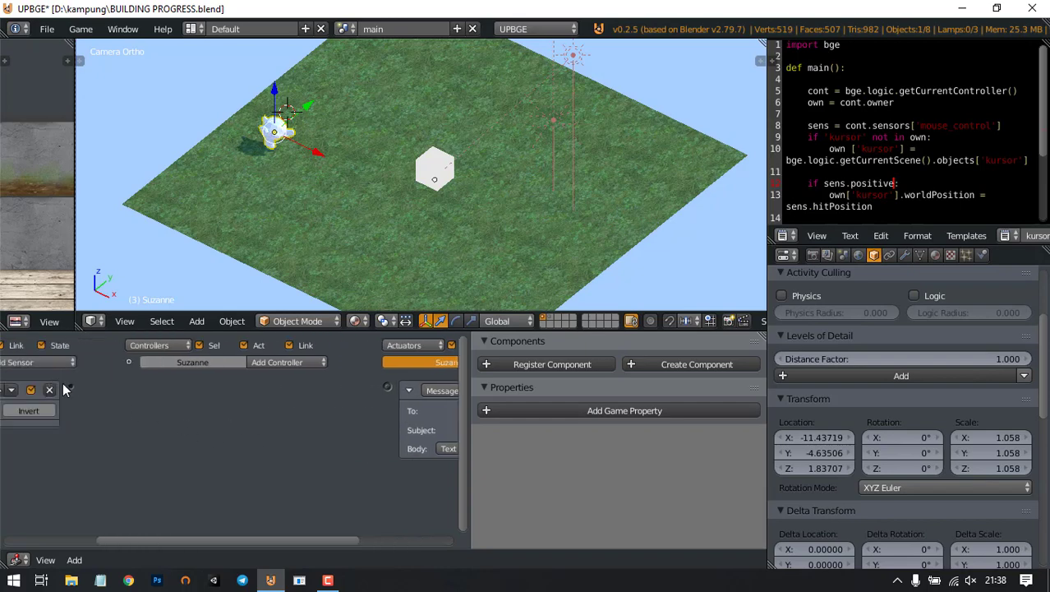
left_click_drag(80, 386, 387, 386)
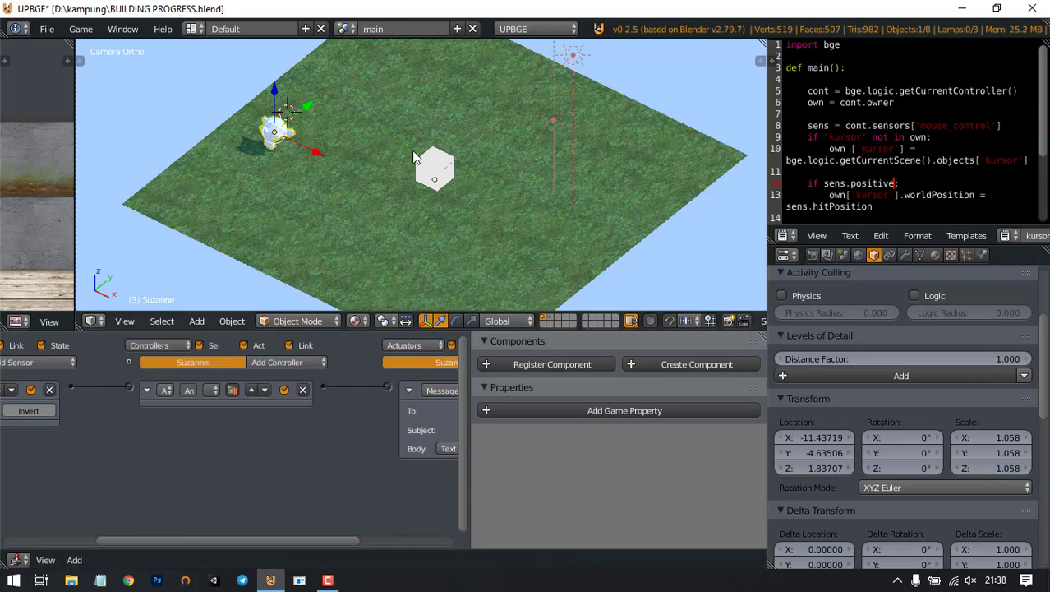
Step: Show the houses' layer alongside the first layer in the main scene and add a Message sensor with subject hasilkanuang to Cube.003
left_click(343, 29)
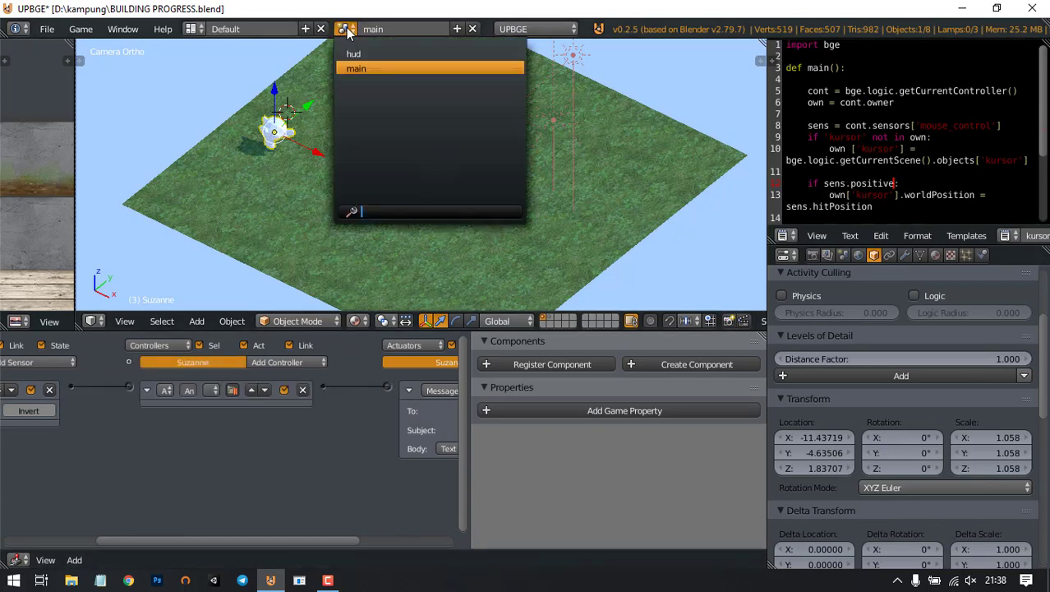
left_click(372, 69)
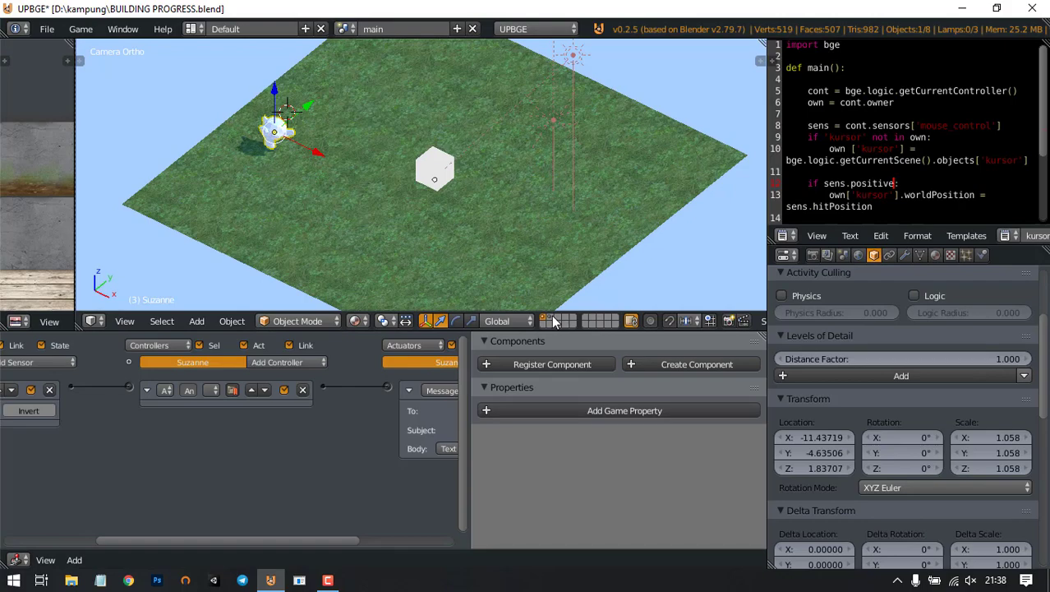
left_click(557, 321, "shift")
right_click(496, 194)
scroll(316, 501, "up", 3)
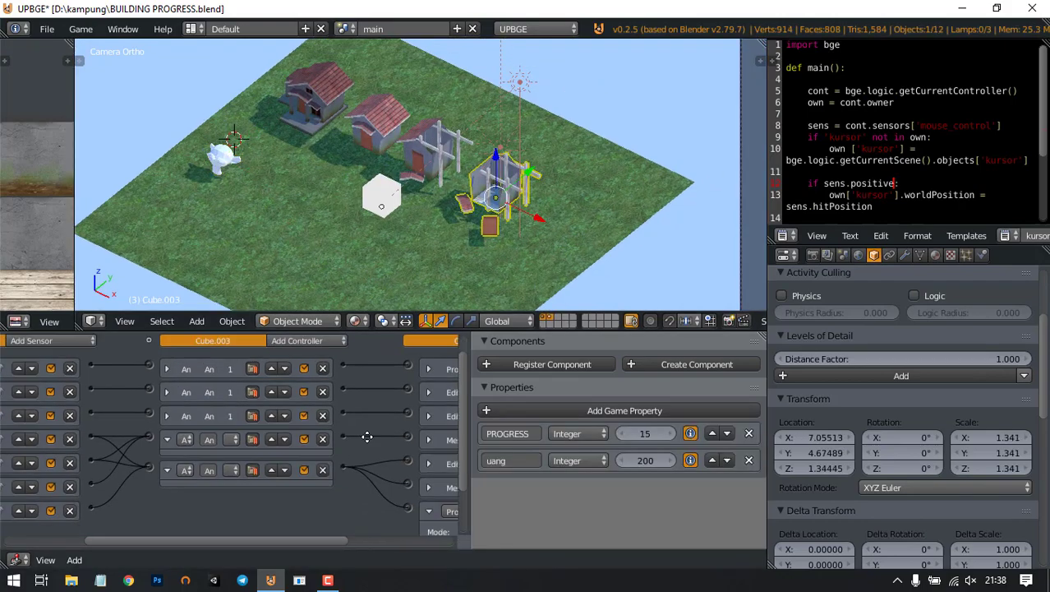
scroll(236, 477, "up", 5)
left_click(208, 365)
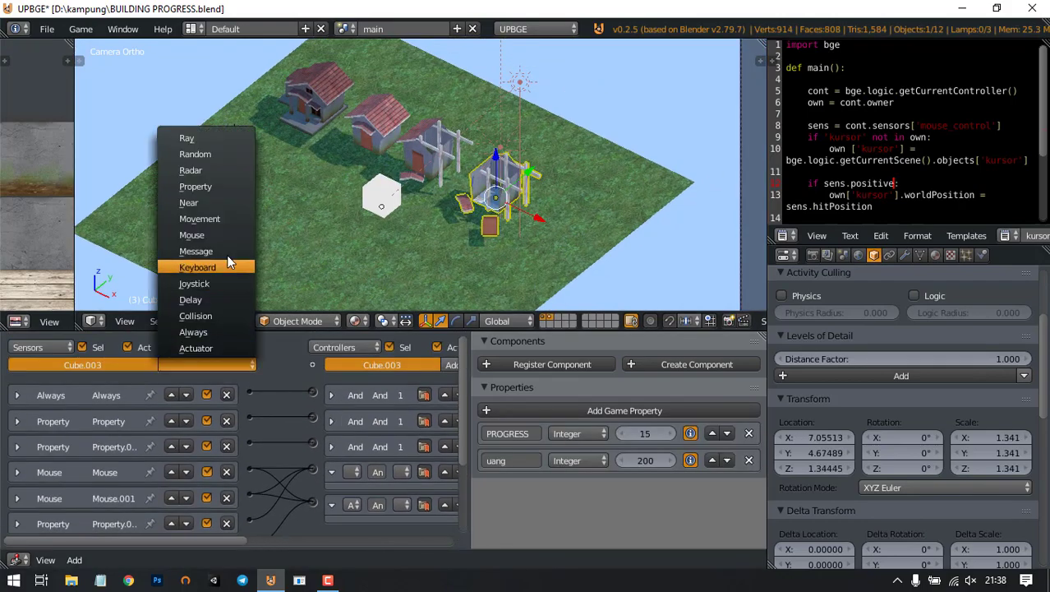
left_click(229, 250)
scroll(275, 460, "down", 5)
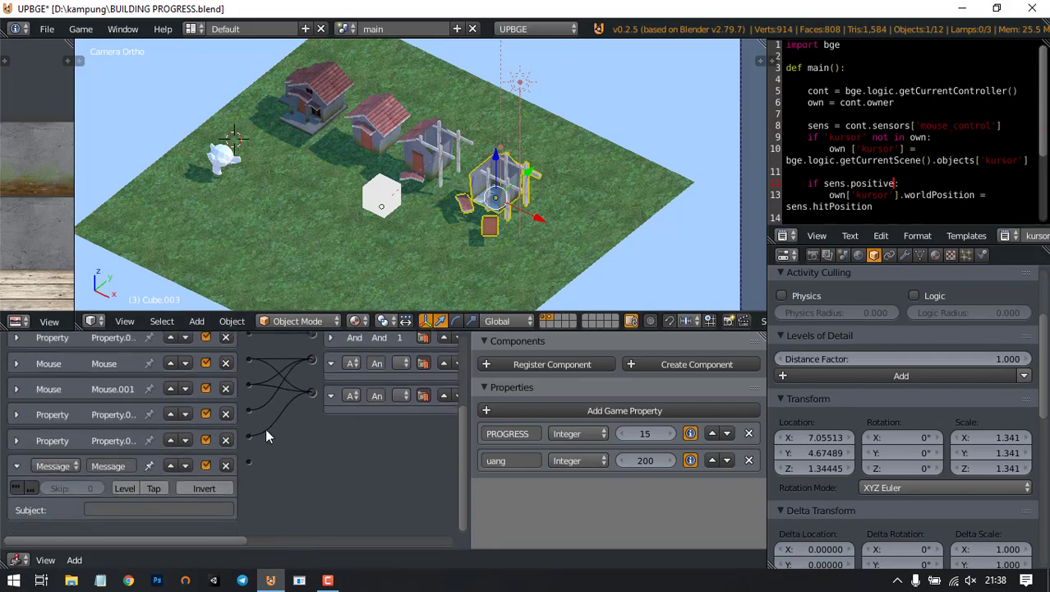
left_click(168, 508)
type("progress")
key("Return")
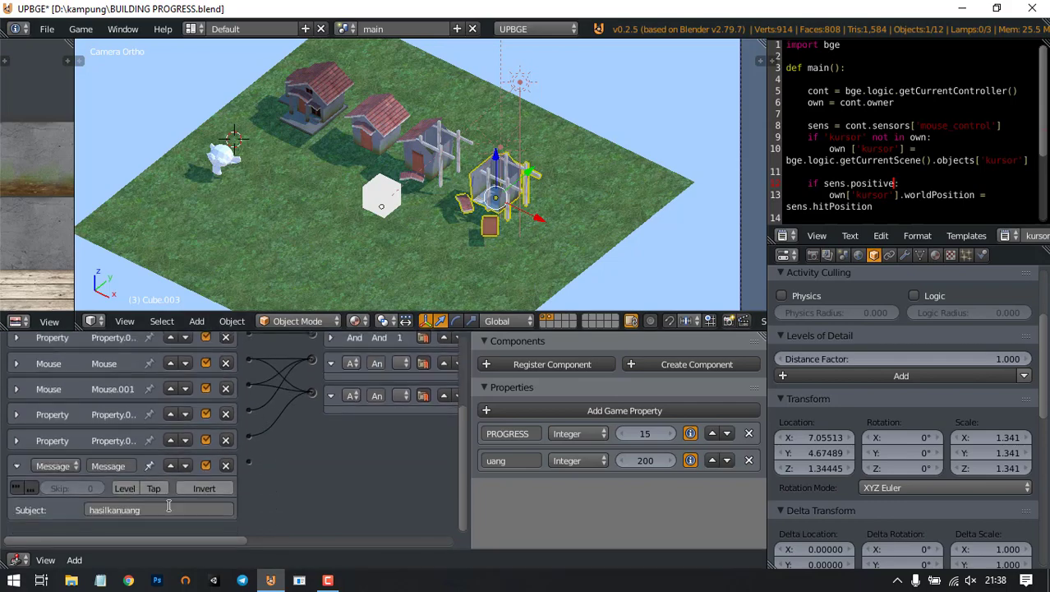
Step: Add another Property actuator to Cube.003 and set its mode to Add
scroll(396, 444, "right", 5)
scroll(396, 443, "right", 5, "ctrl")
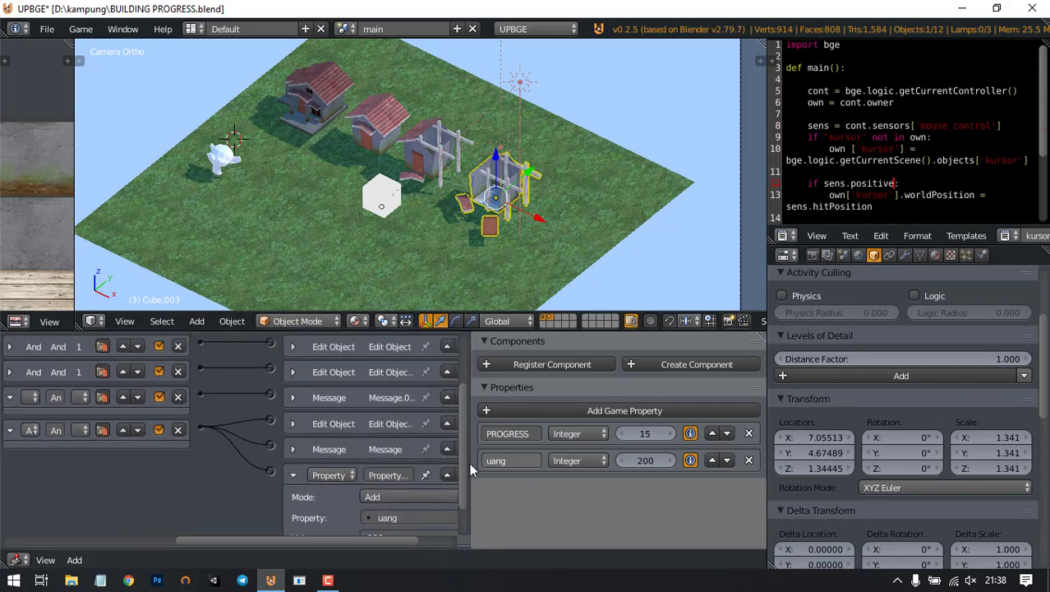
scroll(291, 474, "up", 3)
left_click(393, 356)
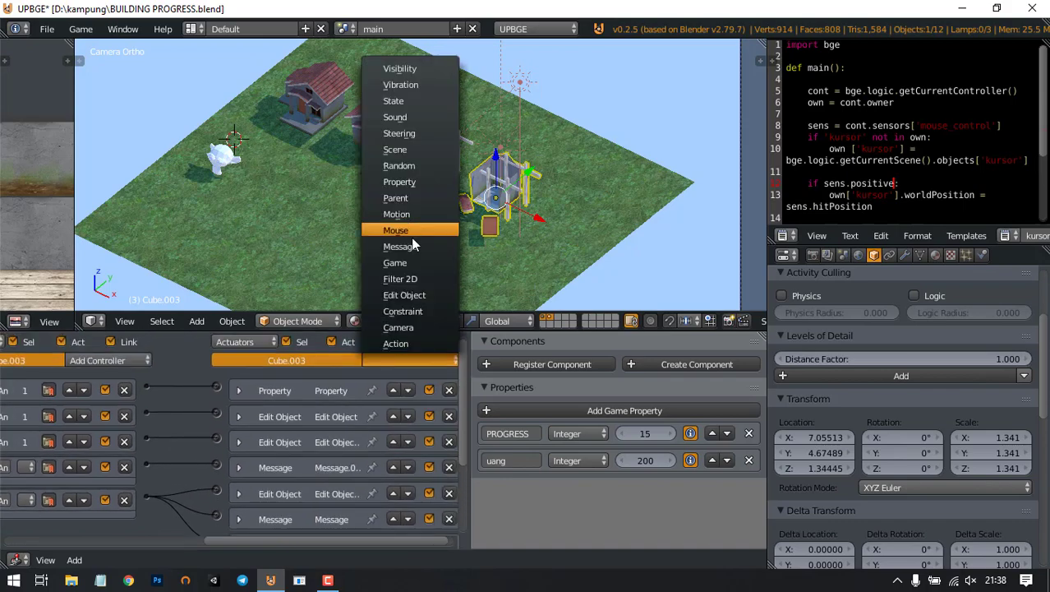
left_click(399, 182)
scroll(352, 479, "down", 5)
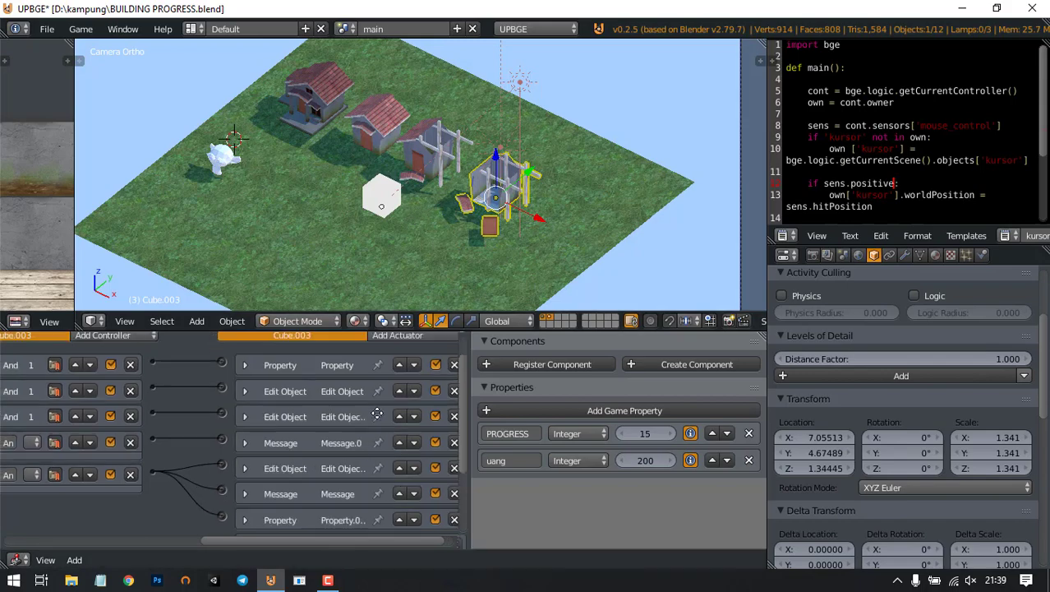
left_click(336, 468)
left_click(336, 433)
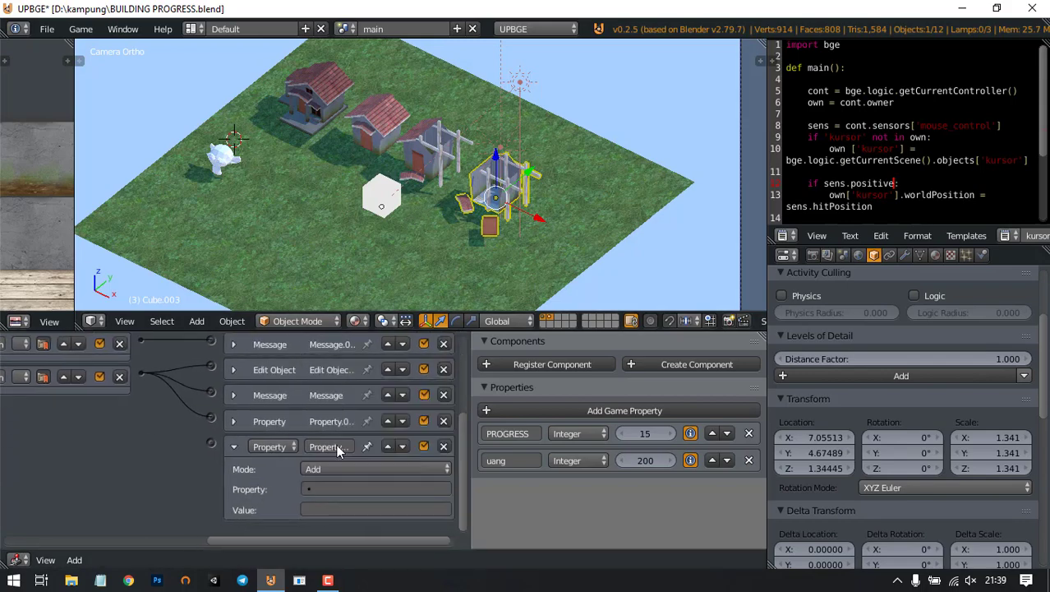
Step: Make the new Property actuator add 50 to uang and link Cube.003's hasilkanuang Message sensor to it
left_click(332, 490)
left_click(324, 354)
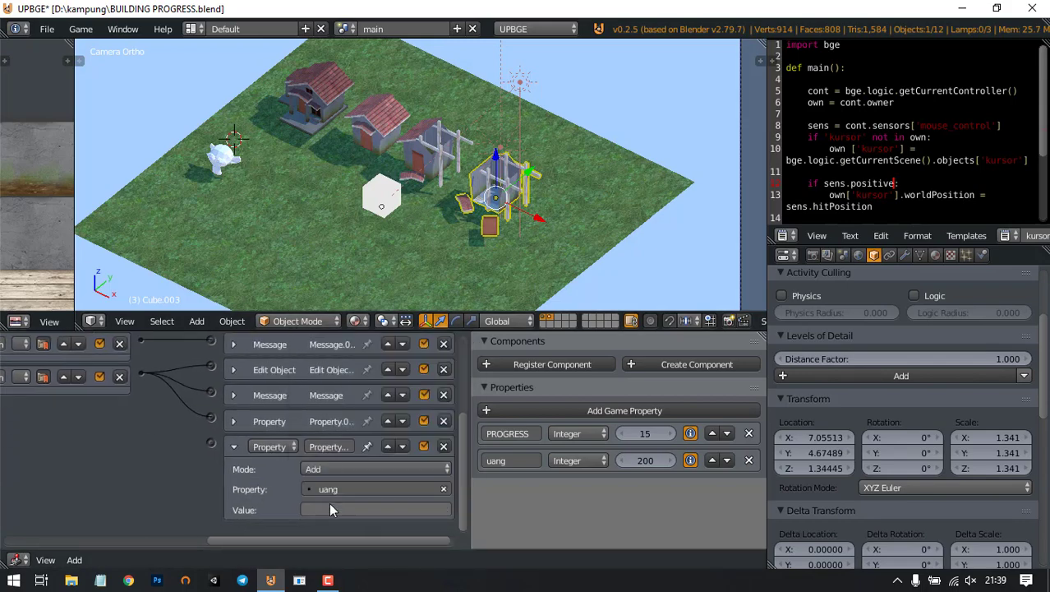
left_click(328, 507)
type("50")
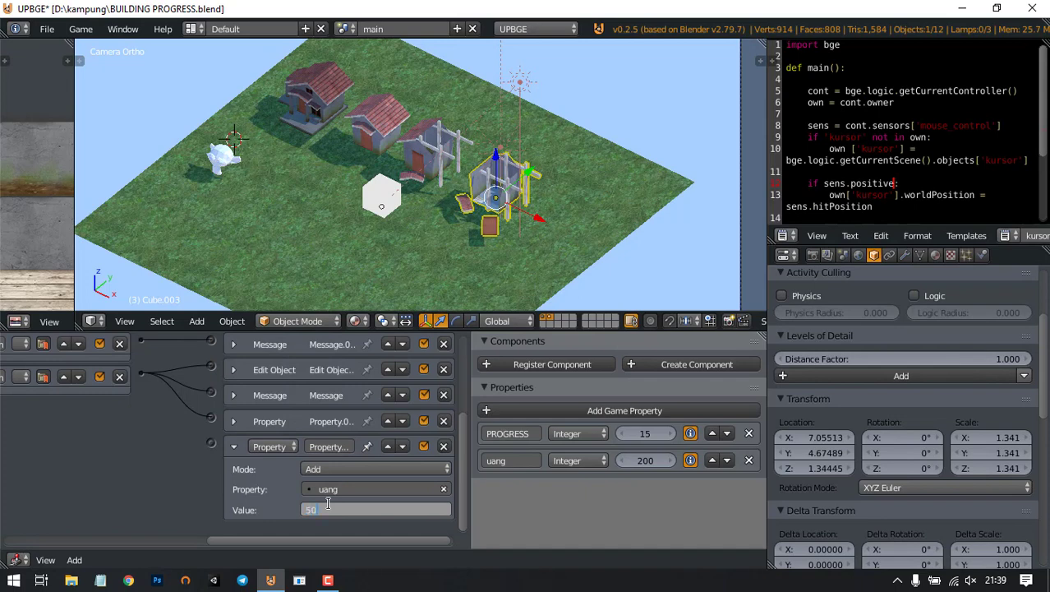
key("Return")
middle_click_drag(93, 470, 166, 442)
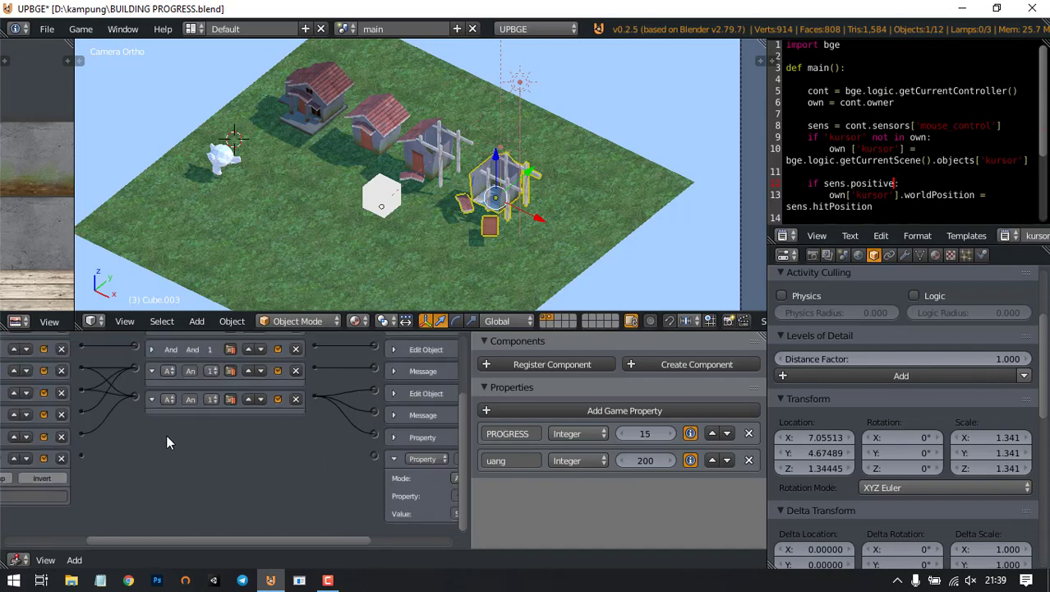
left_click_drag(82, 458, 374, 457)
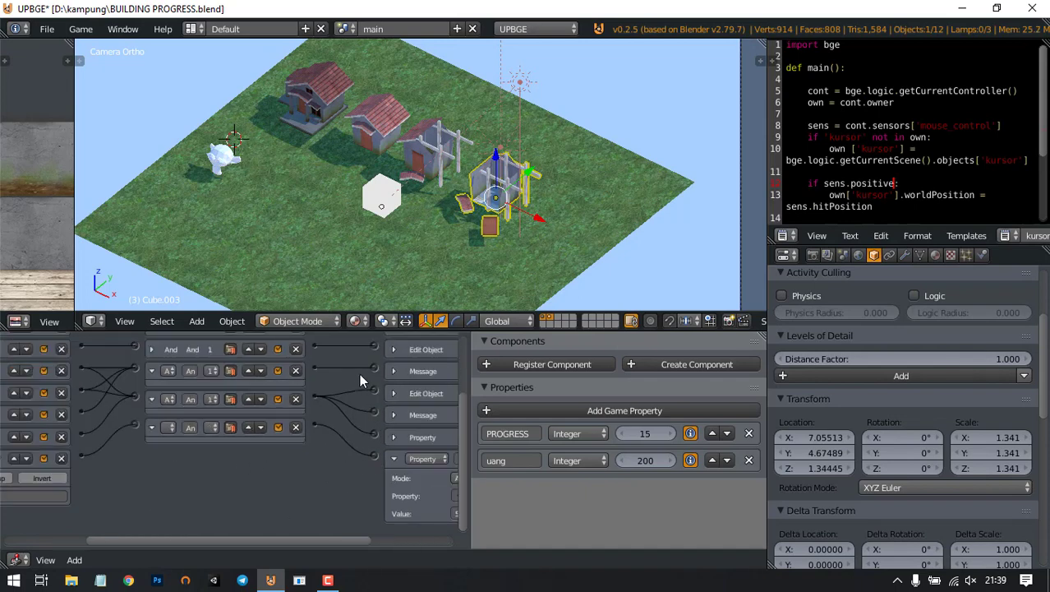
Step: Change the money counter text in the hud scene to 200
left_click(344, 28)
left_click(358, 54)
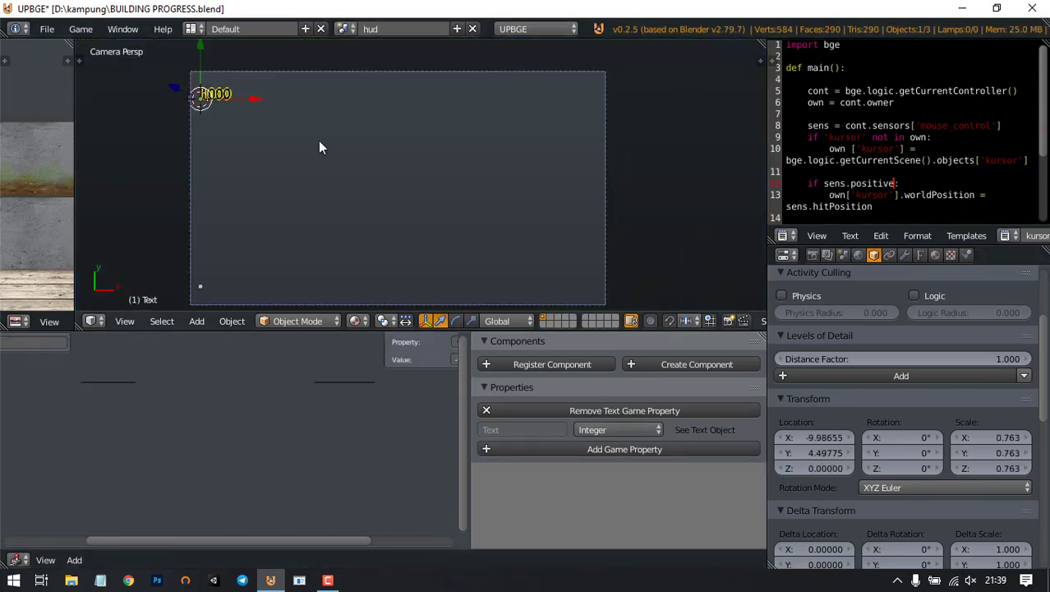
scroll(306, 98, "up", 2)
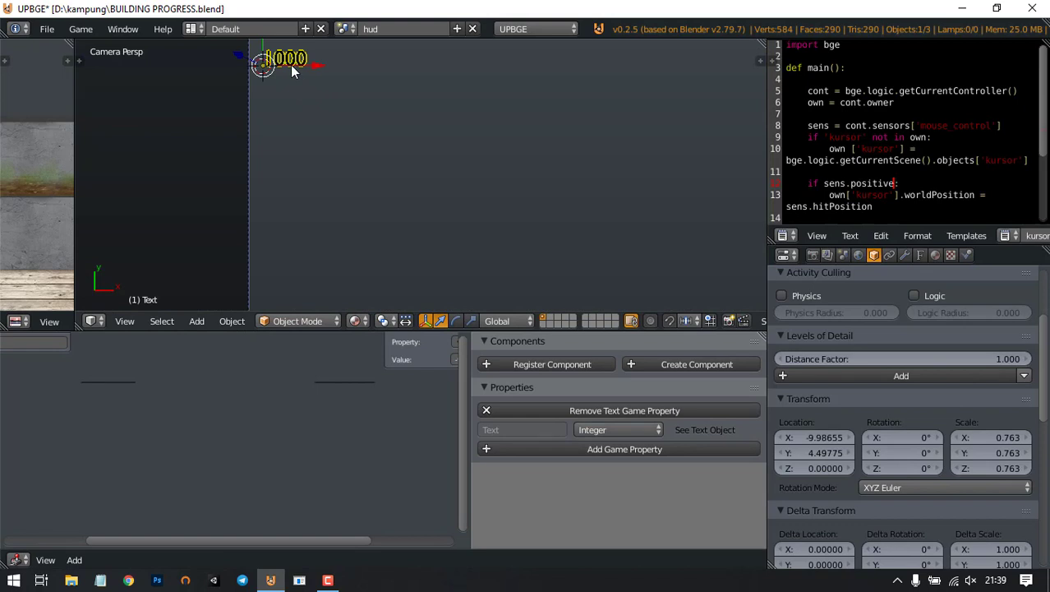
middle_click_drag(292, 70, 413, 138, "shift")
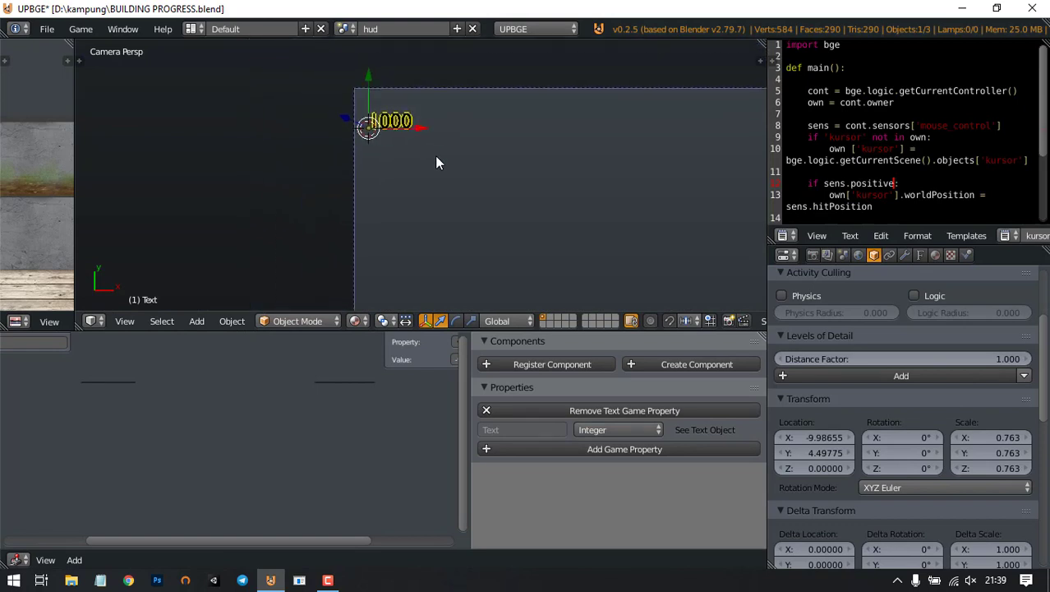
key("Tab")
key("BackSpace")
key("BackSpace")
key("BackSpace")
key("BackSpace")
type("200")
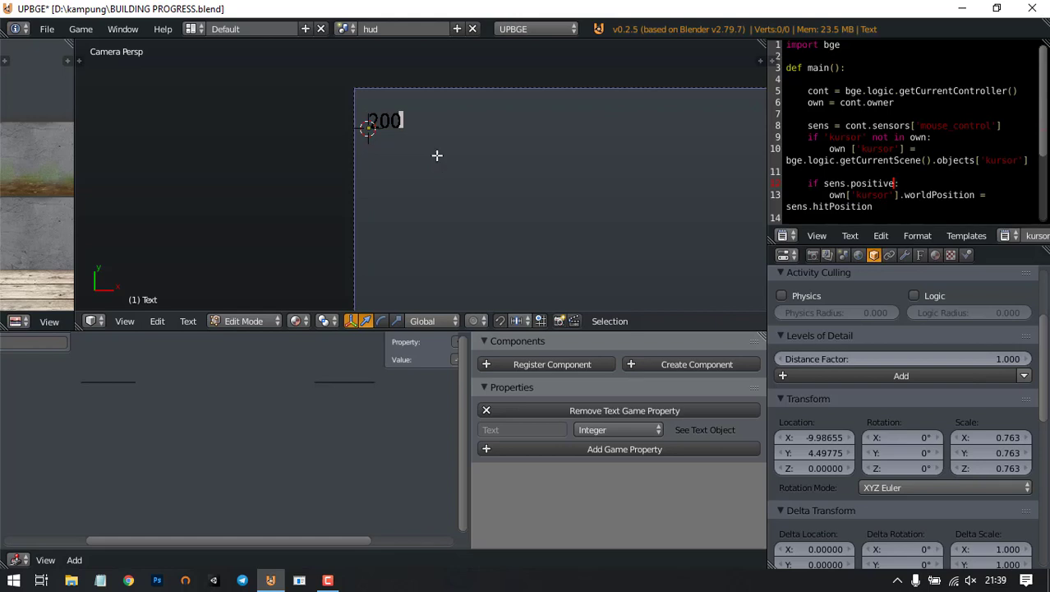
key("Tab")
Step: Add a second Message sensor with the subject hasilkanuang to the hud's money counter text
left_click(170, 359)
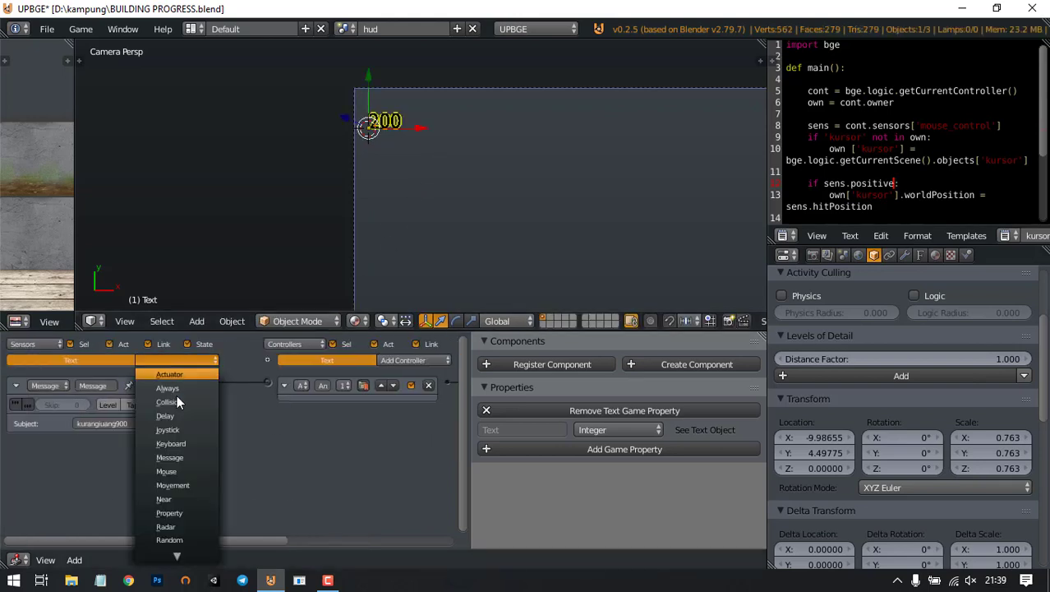
left_click(190, 460)
left_click(128, 483)
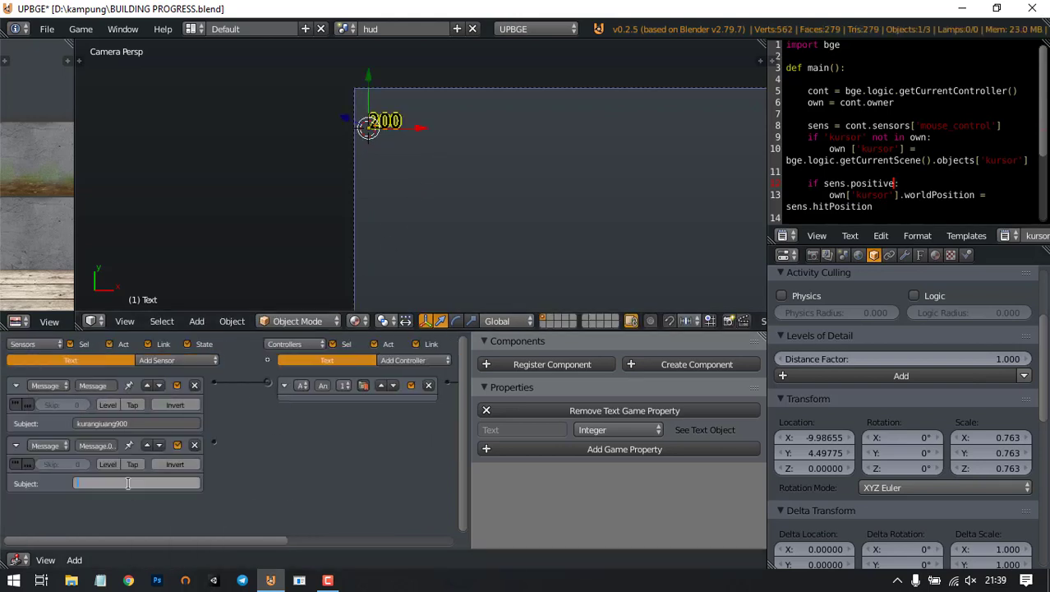
key("ctrl+v")
key("Return")
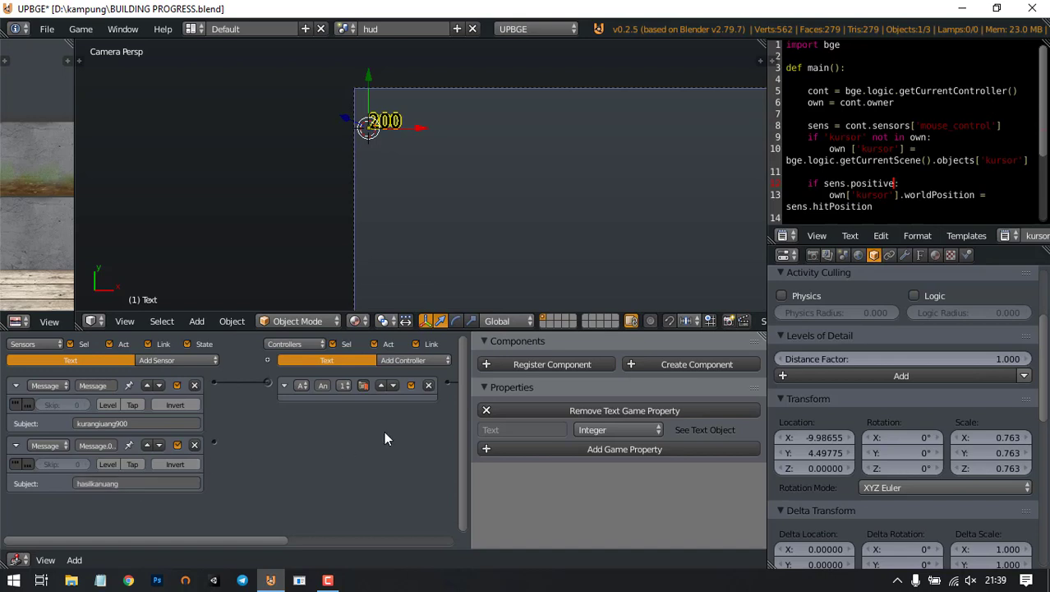
Step: Add a Property actuator that adds 50 to the counter's Text property and link the hasilkanuang Message sensor to it
middle_click_drag(384, 431, 154, 407)
left_click(412, 360)
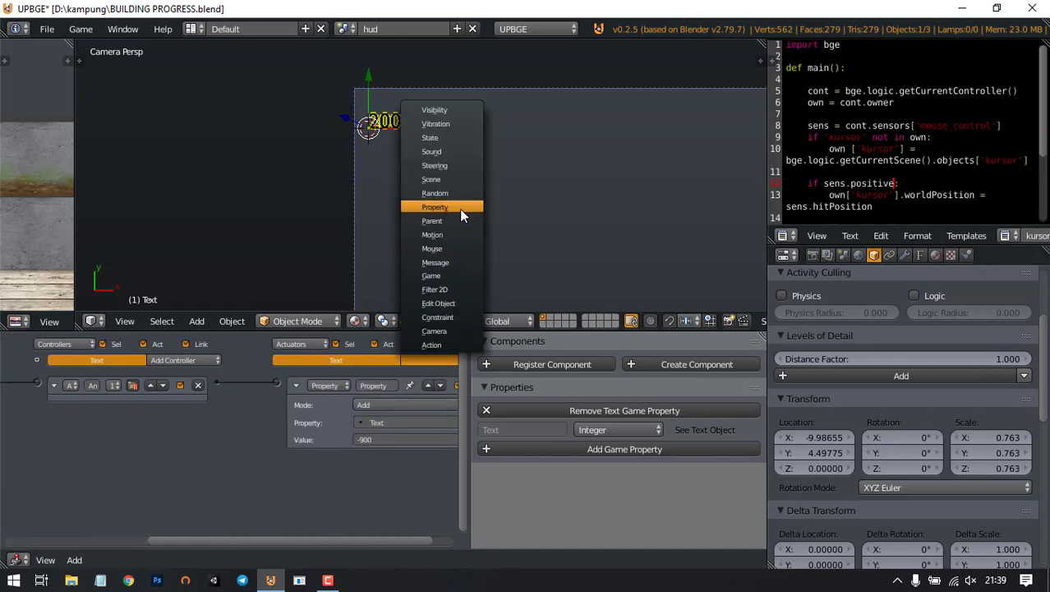
left_click(435, 207)
left_click(389, 498)
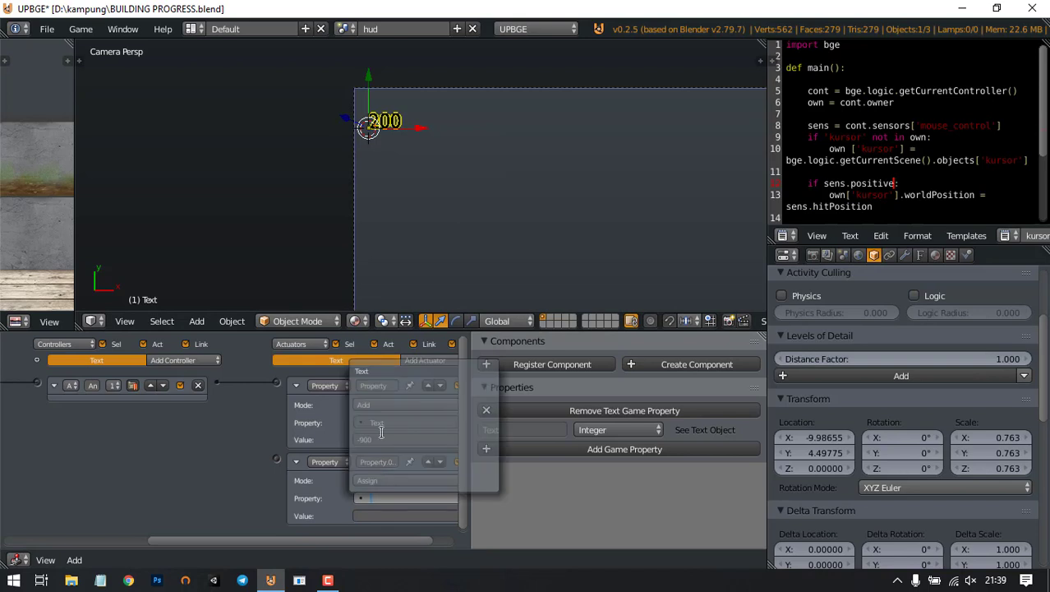
left_click(381, 371)
left_click(380, 481)
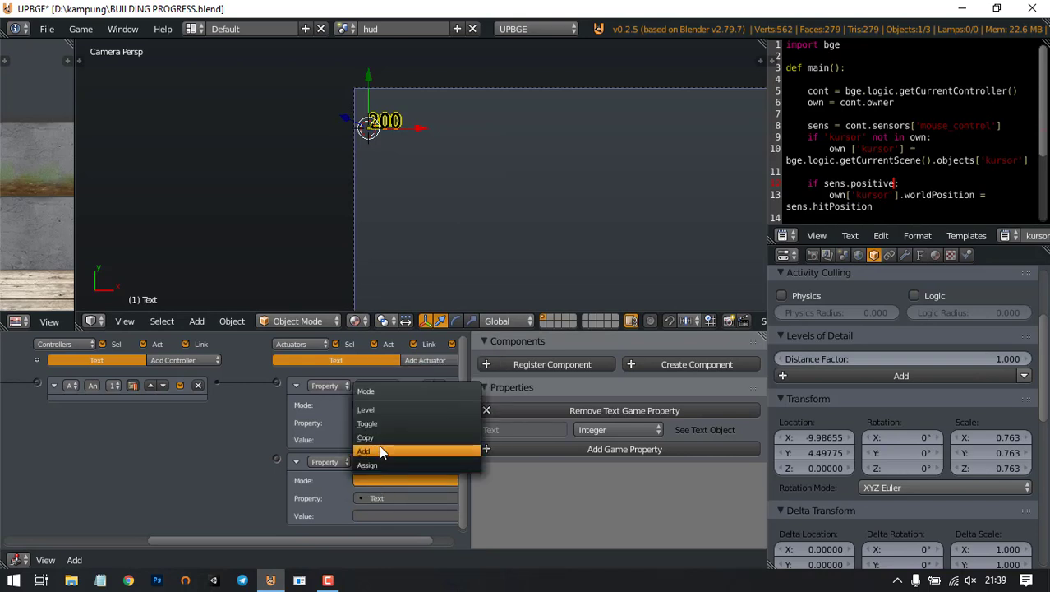
left_click(378, 450)
left_click(389, 514)
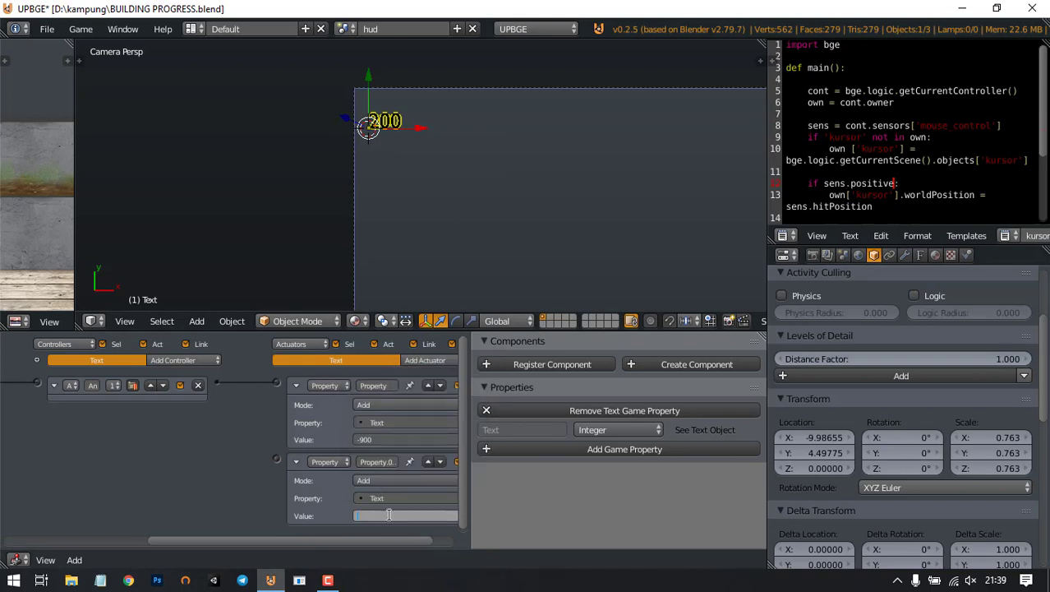
type("50")
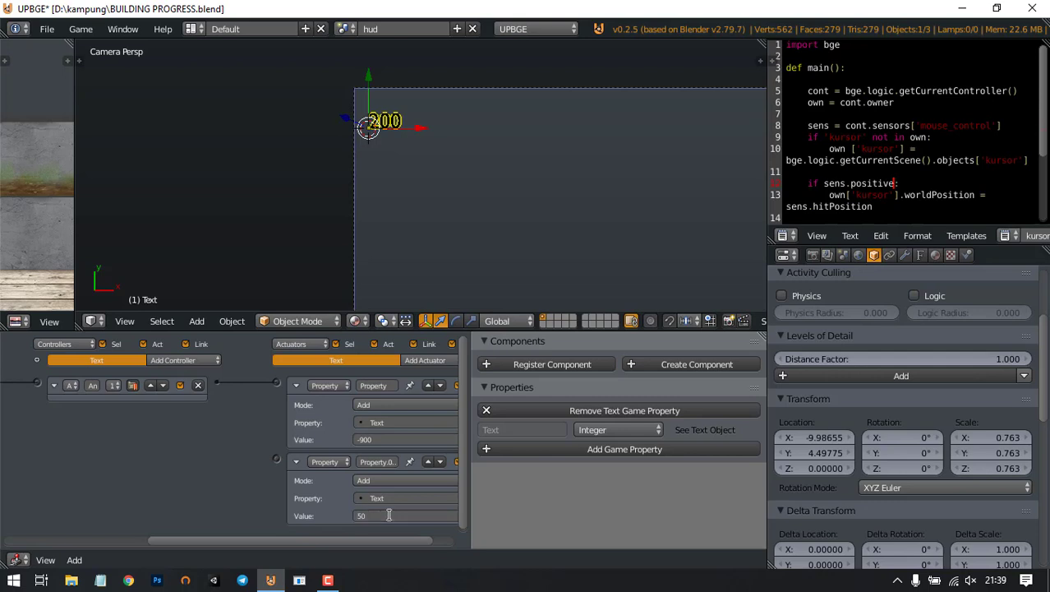
key("Return")
scroll(164, 481, "left", 5, "ctrl")
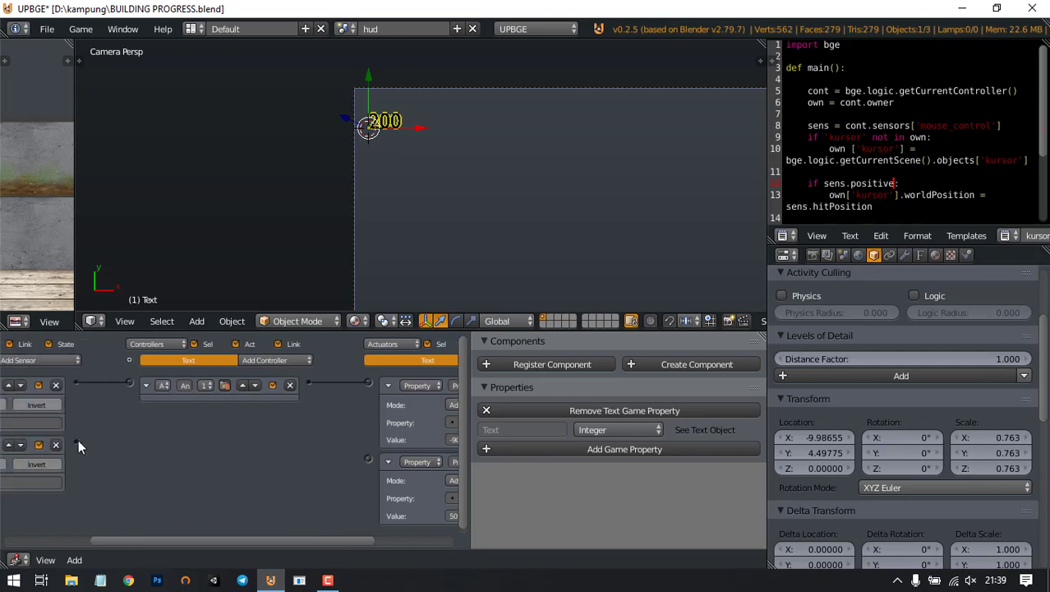
left_click_drag(76, 444, 368, 458)
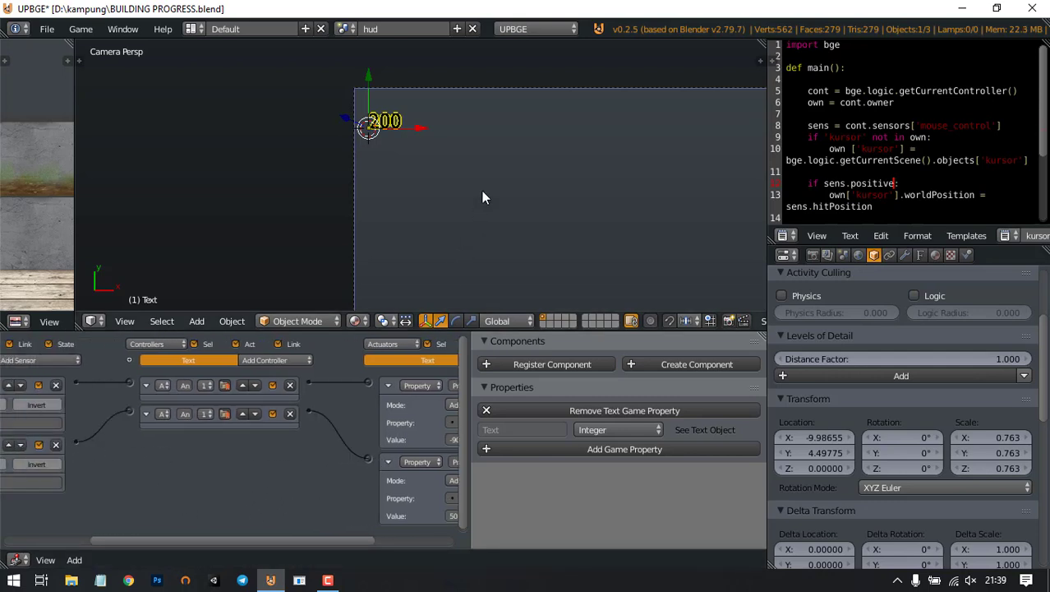
Step: Save over BUILDING PROGRESS.blend and return to the main scene
key("ctrl+s")
left_click(482, 197)
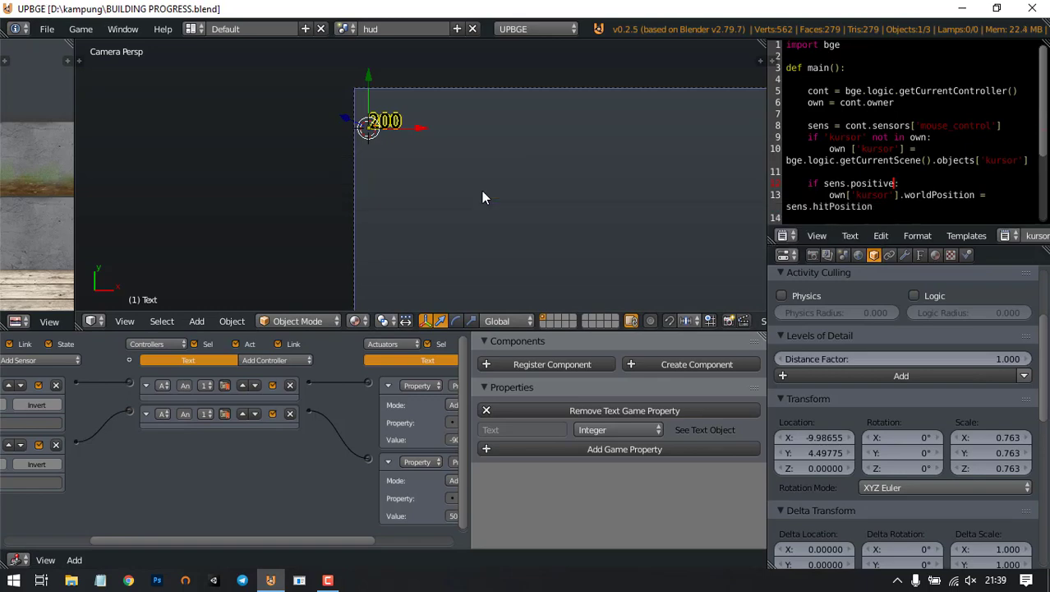
left_click(343, 28)
left_click(361, 66)
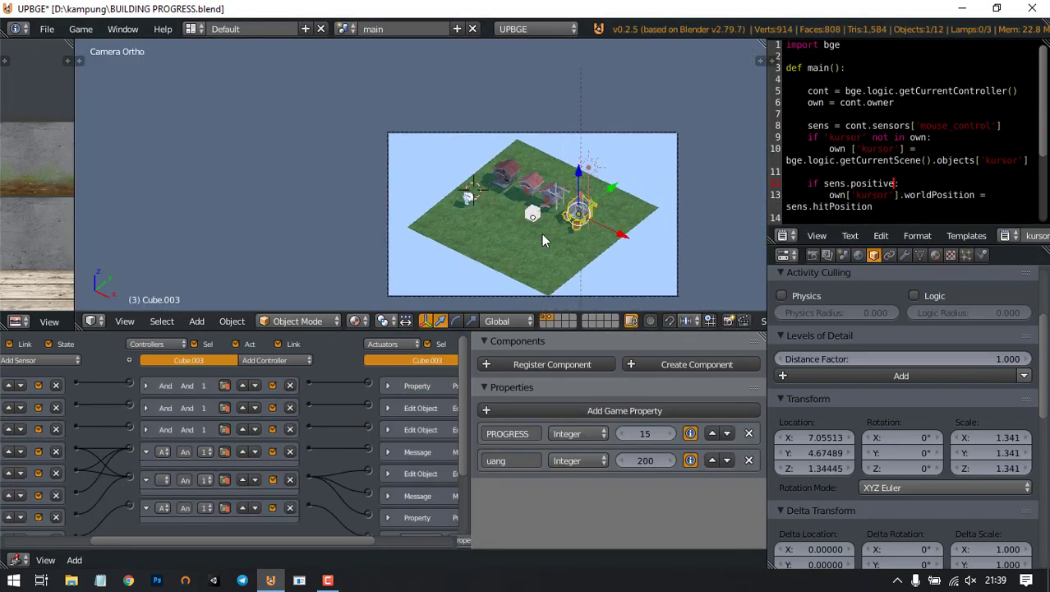
Step: Set the skip of the monkey's Always sensor to 120
scroll(458, 183, "up", 6)
right_click(351, 164)
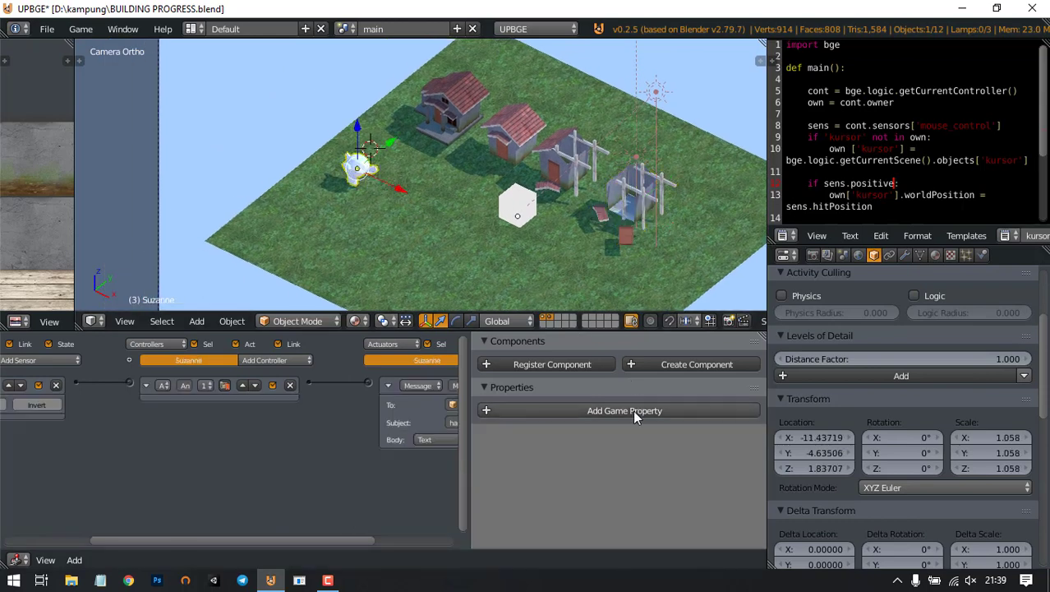
middle_click_drag(240, 479, 318, 480)
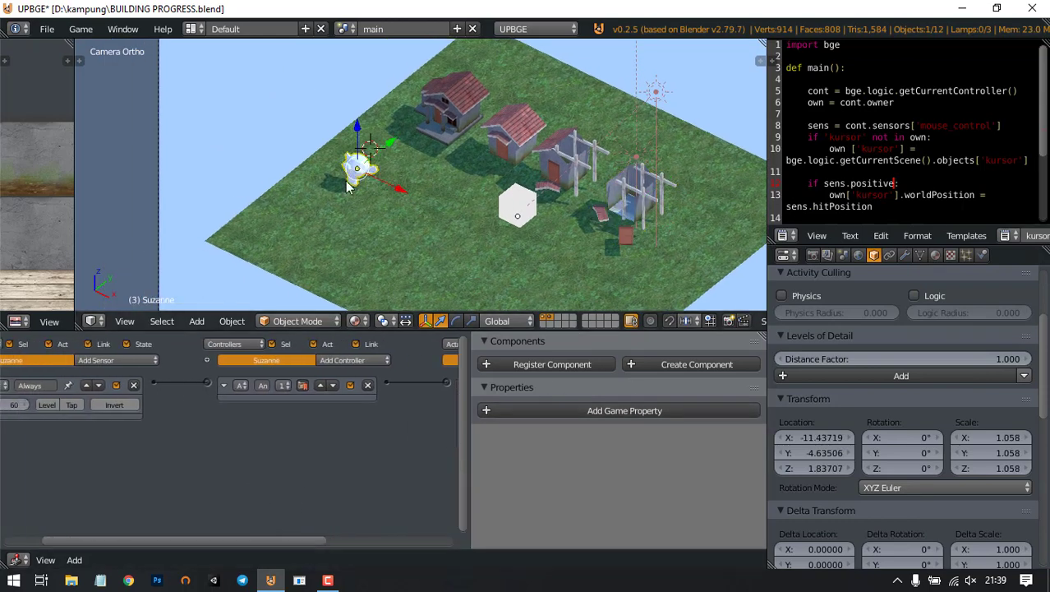
scroll(506, 304, "down", 2)
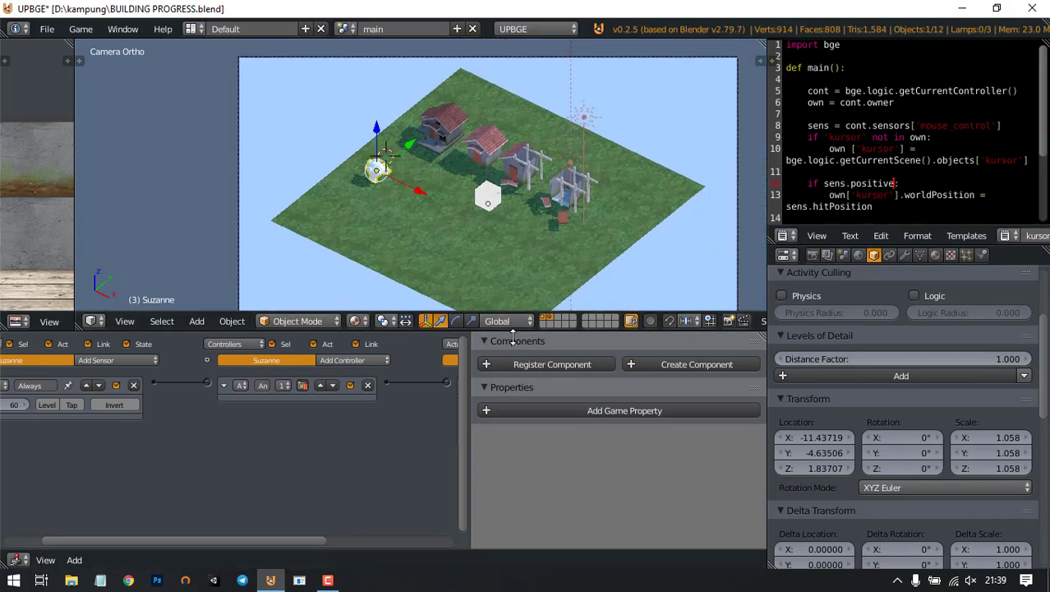
left_click_drag(513, 337, 516, 445)
middle_click_drag(510, 317, 482, 260, "shift")
middle_click_drag(87, 526, 147, 502)
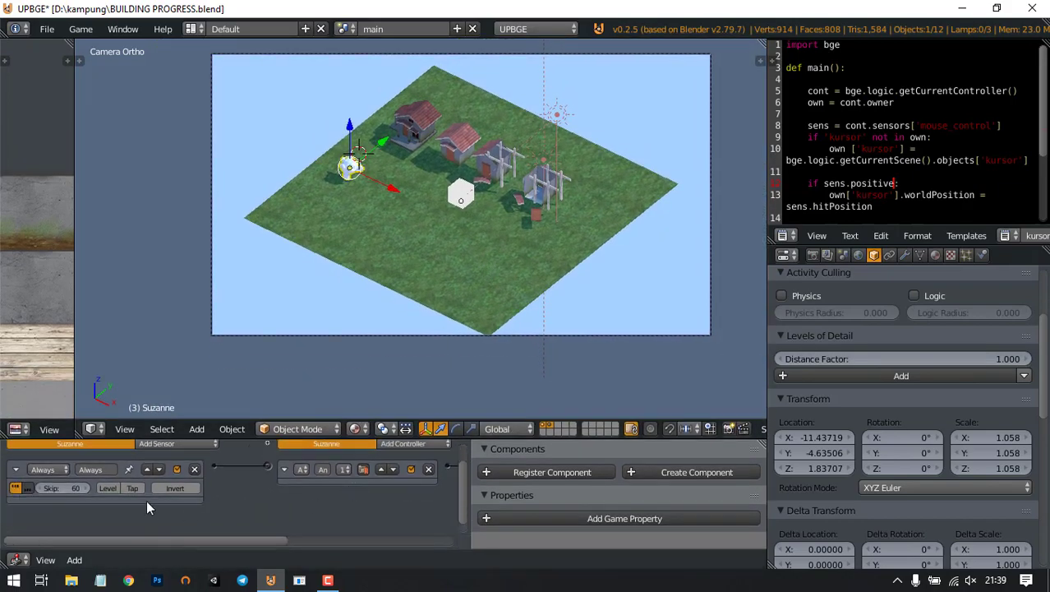
left_click(62, 488)
type("120")
key("Return")
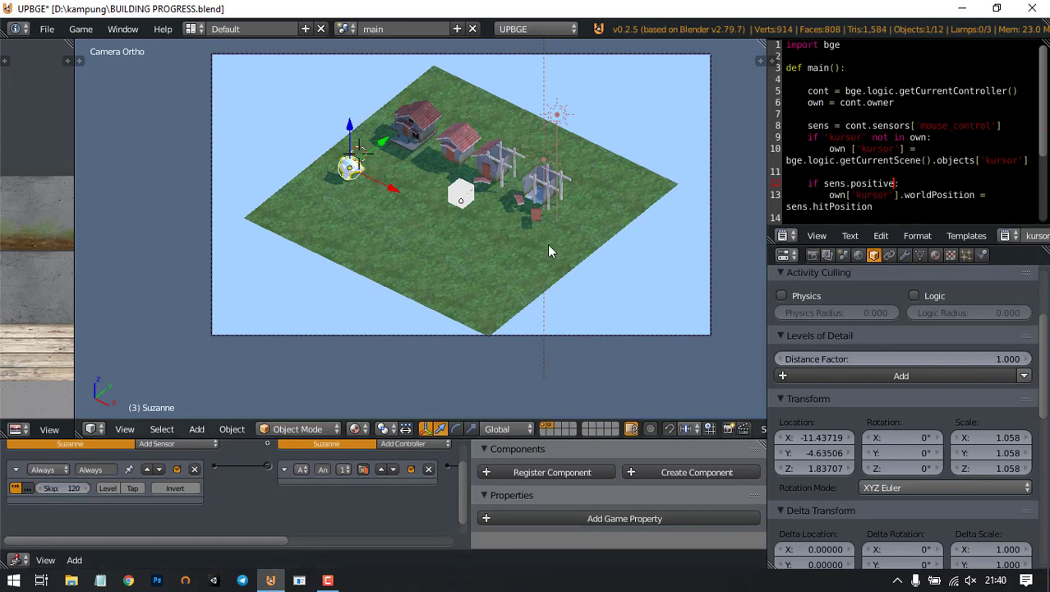
Step: Display only the first layer and run the game to test placing a house and upgrading it while the monkey generates money
middle_click_drag(507, 238, 483, 244, "shift")
scroll(487, 247, "up", 2)
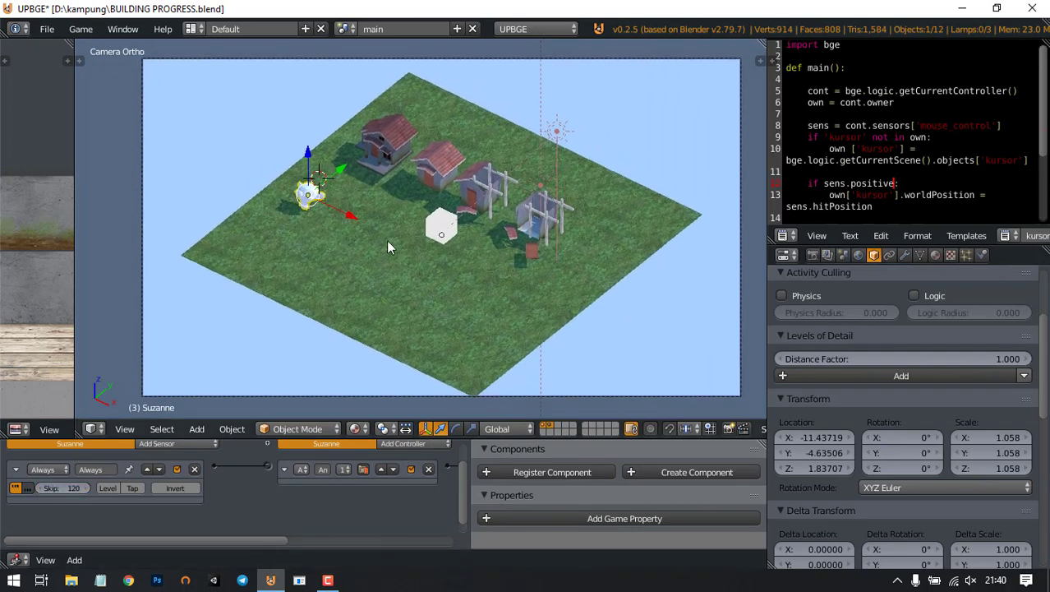
left_click(405, 218)
left_click(551, 425)
scroll(447, 261, "up", 2)
scroll(361, 235, "down", 2)
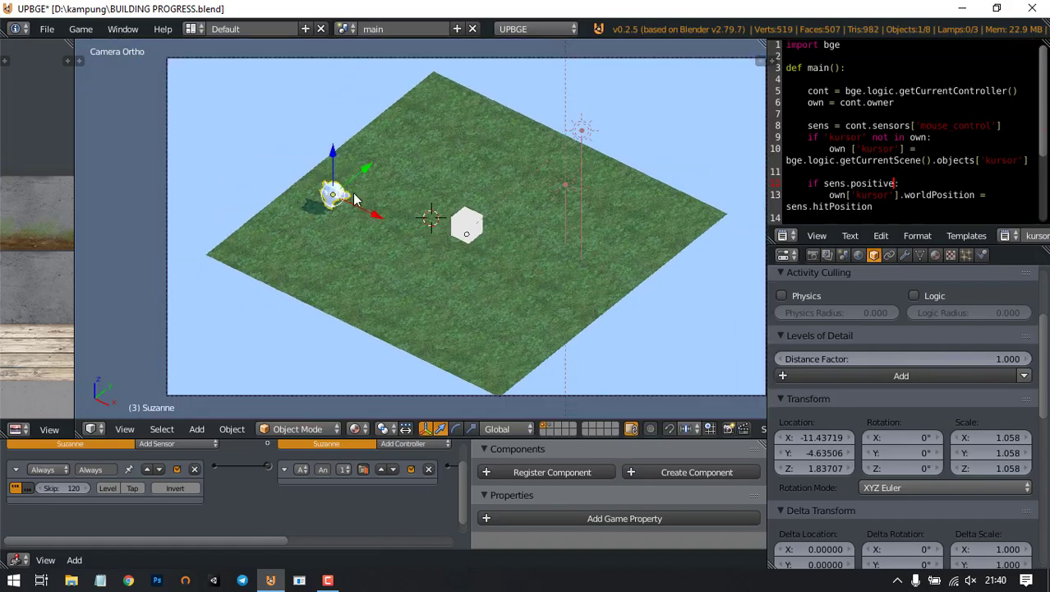
key("p")
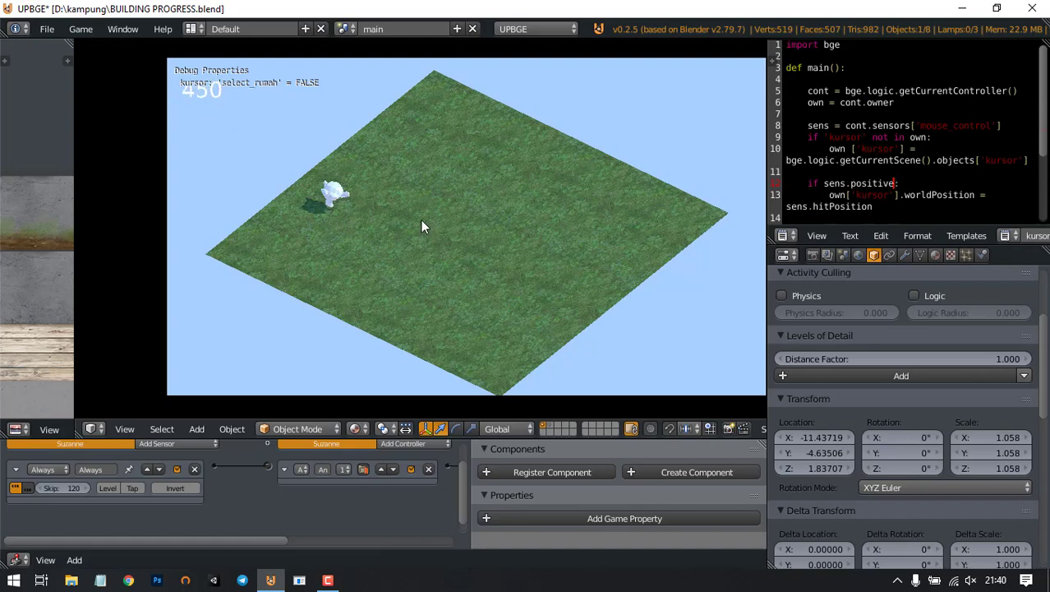
left_click(435, 183)
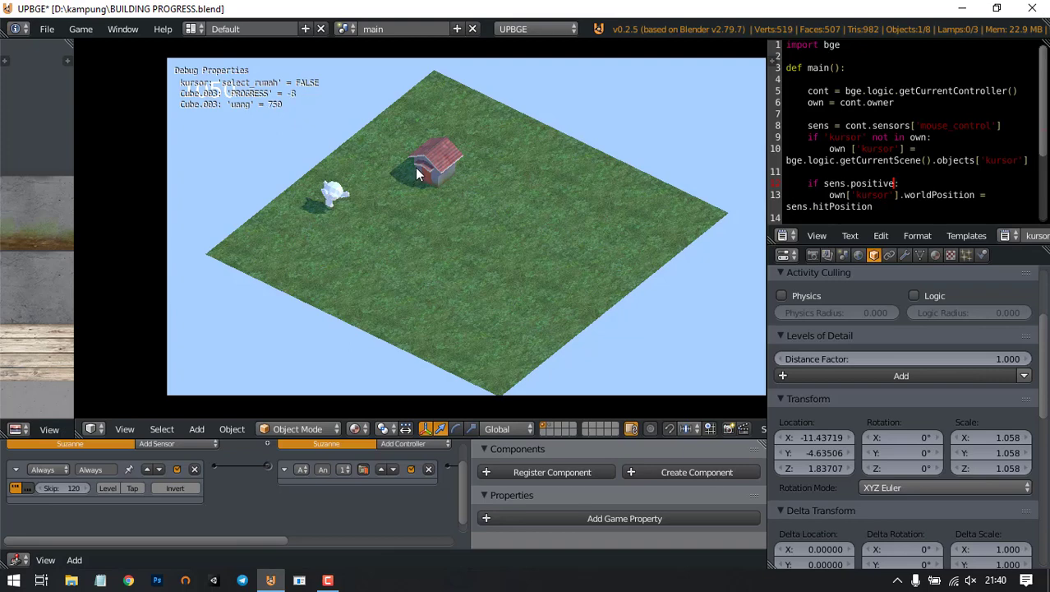
left_click(443, 162)
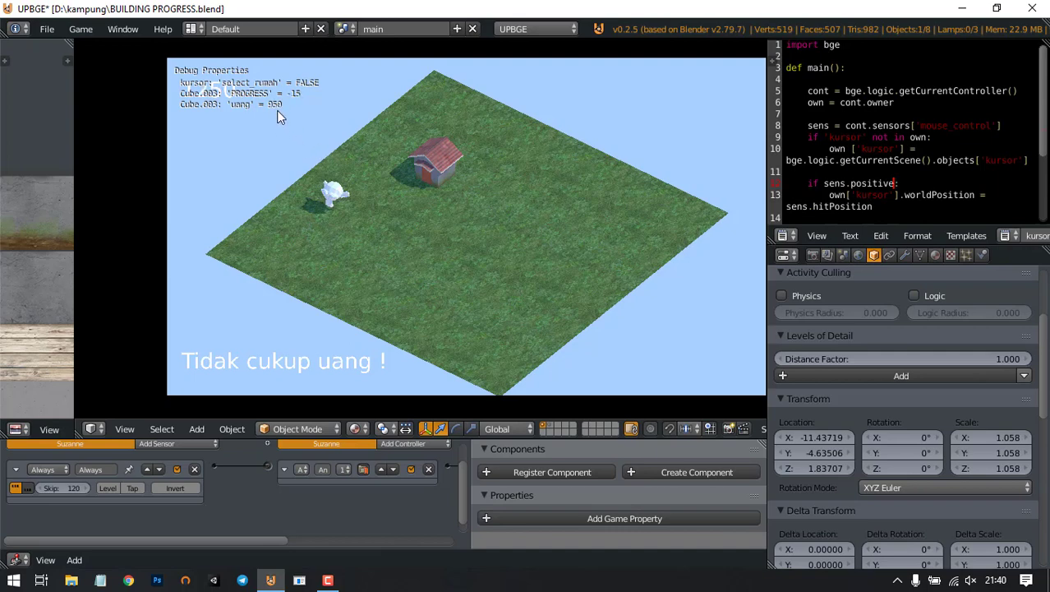
left_click(435, 155)
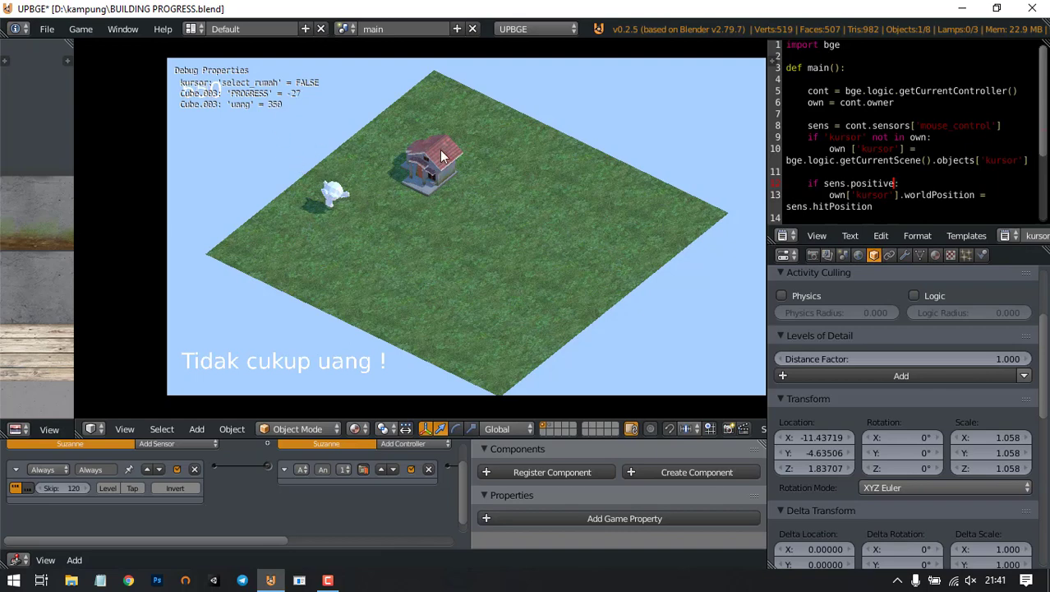
key("Escape")
scroll(409, 241, "up", 2)
scroll(409, 241, "down", 2)
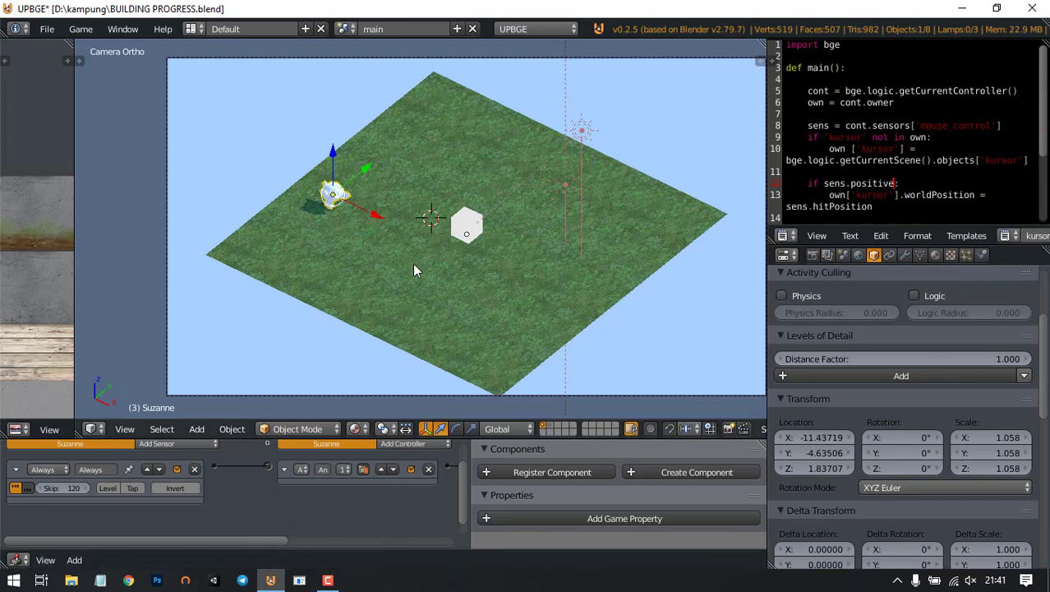
Step: Remove the monkey's Always sensor, controller and Message actuator, and delete the monkey from the scene
middle_click_drag(386, 523, 136, 513)
left_click(386, 495)
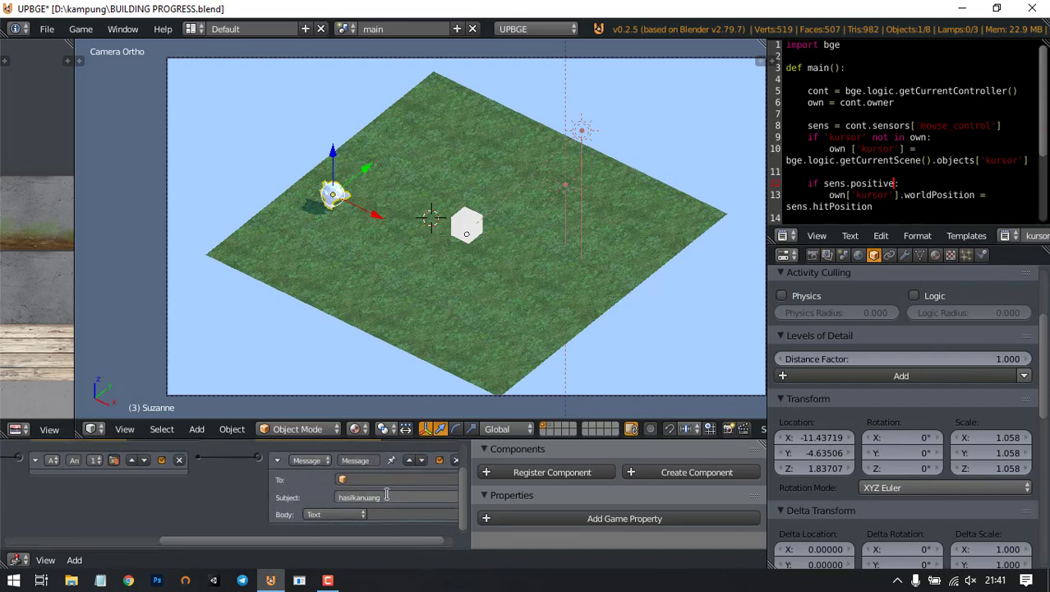
middle_click_drag(203, 486, 376, 490)
middle_click_drag(241, 483, 55, 501)
middle_click_drag(138, 489, 195, 480)
middle_click_drag(442, 487, 256, 474)
left_click(447, 471)
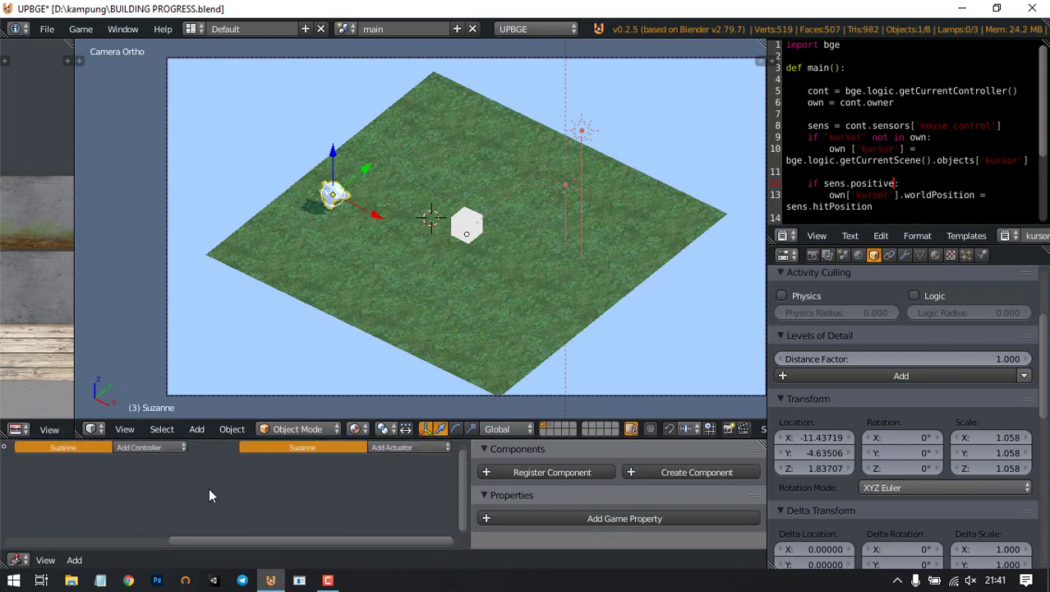
middle_click_drag(124, 474, 334, 489)
left_click(140, 487)
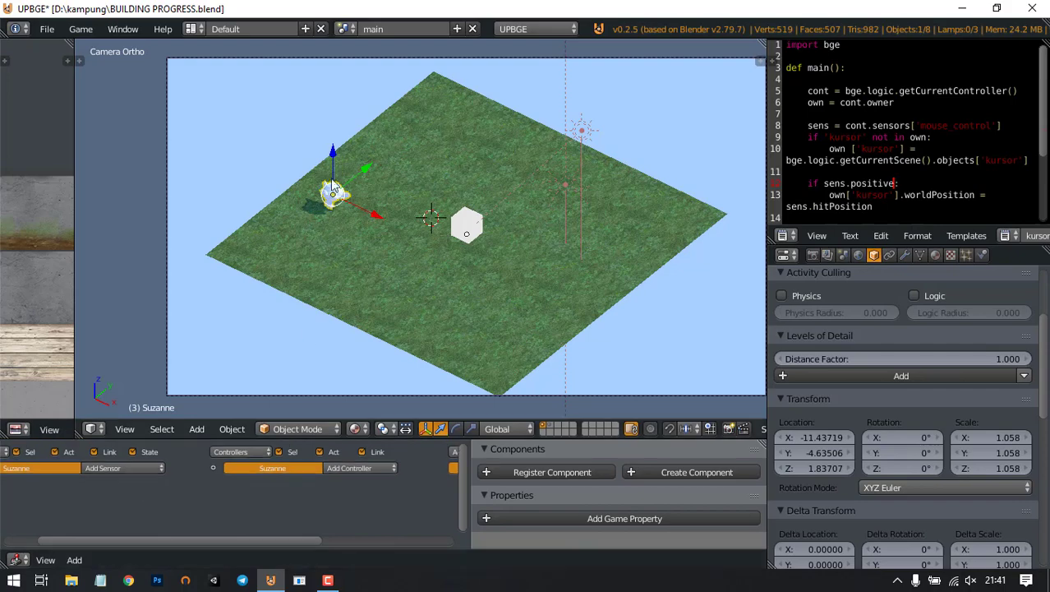
key("Delete")
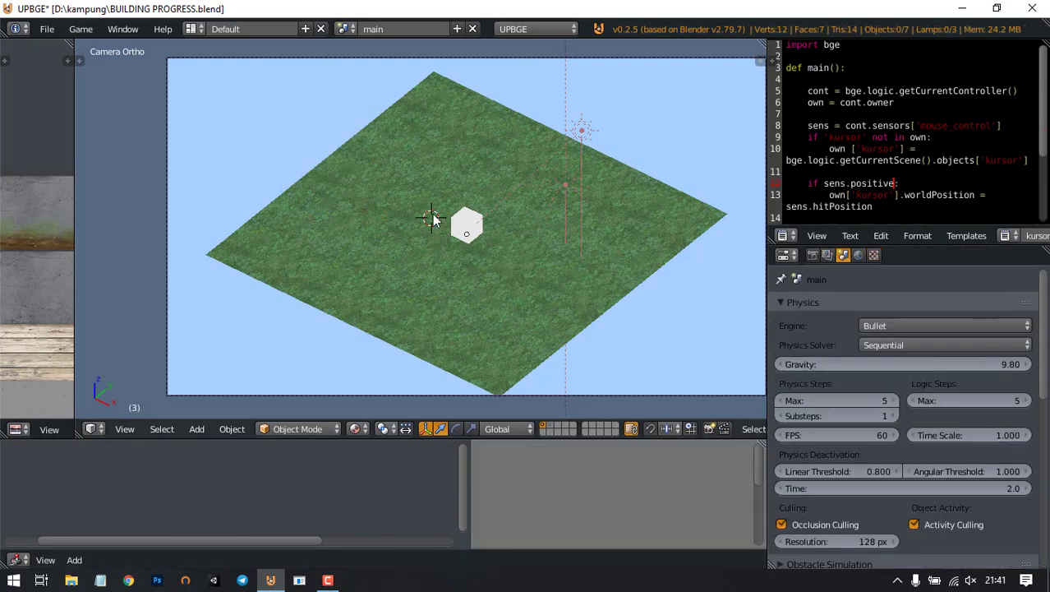
Step: Show the houses' layer as well and add an Always sensor to Cube.003 with positive pulse mode and skip 120
left_click(550, 428, "shift")
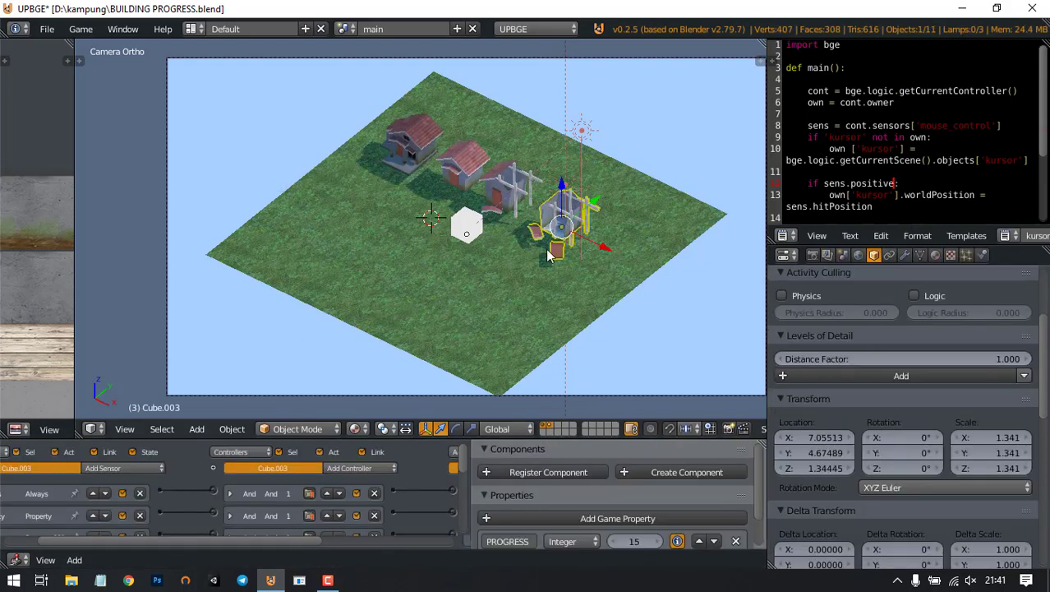
left_click_drag(444, 441, 444, 283)
left_click(15, 458)
left_click(16, 460)
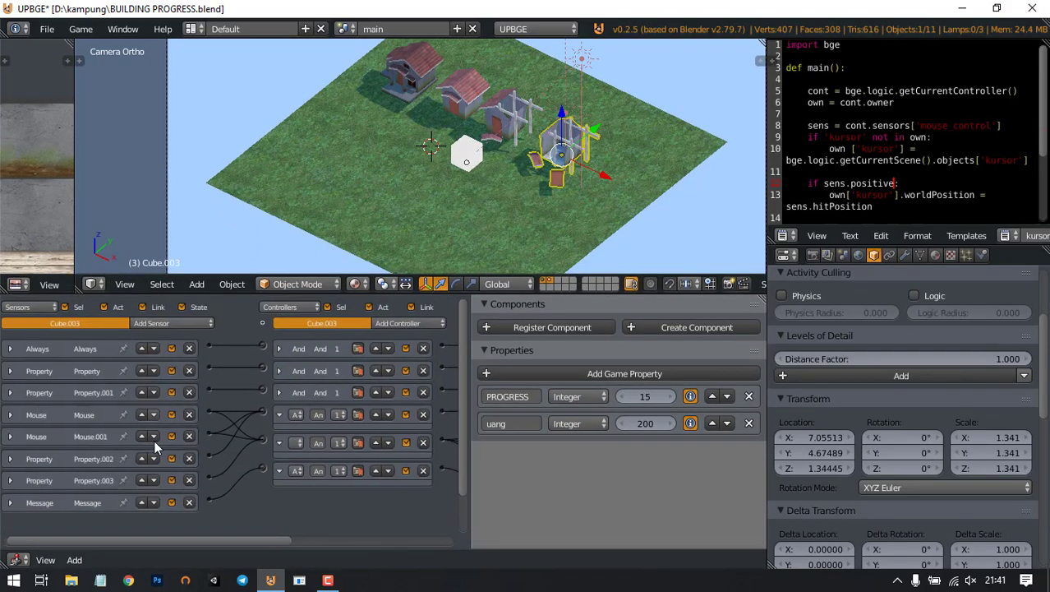
left_click(150, 322)
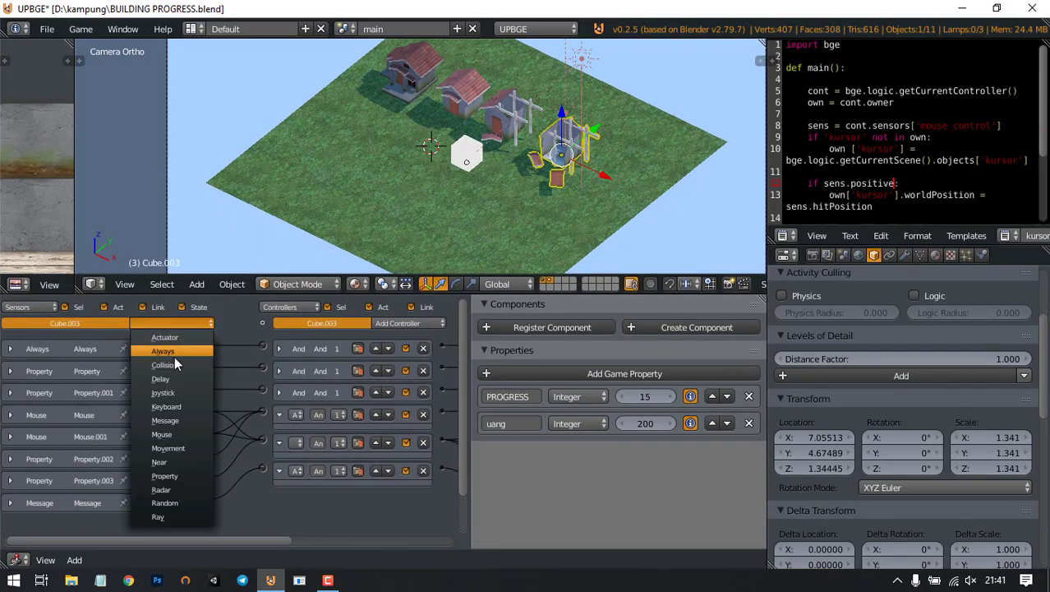
left_click(172, 352)
scroll(140, 476, "down", 1)
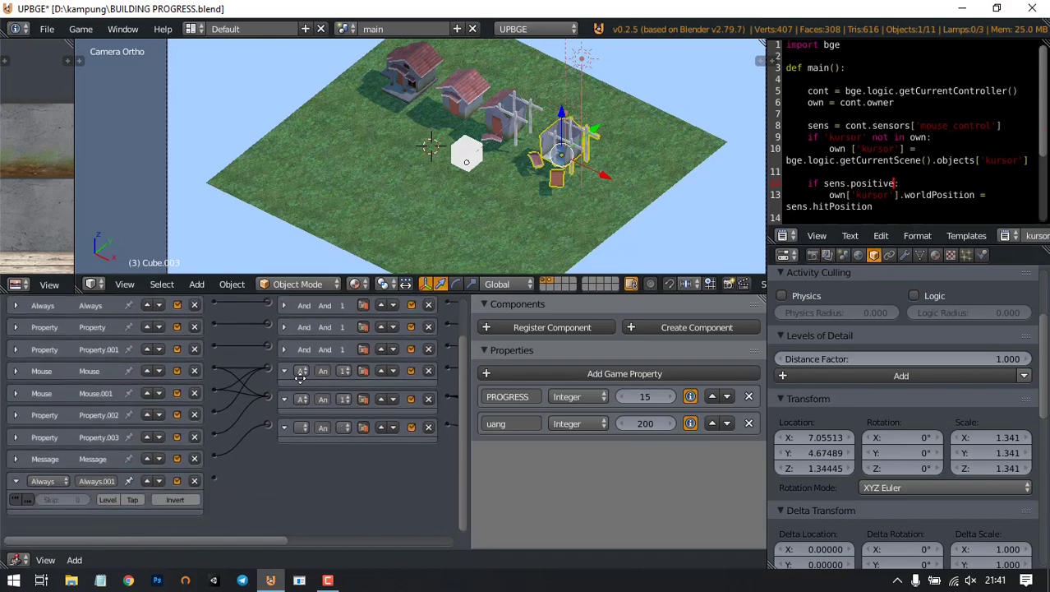
left_click(19, 500)
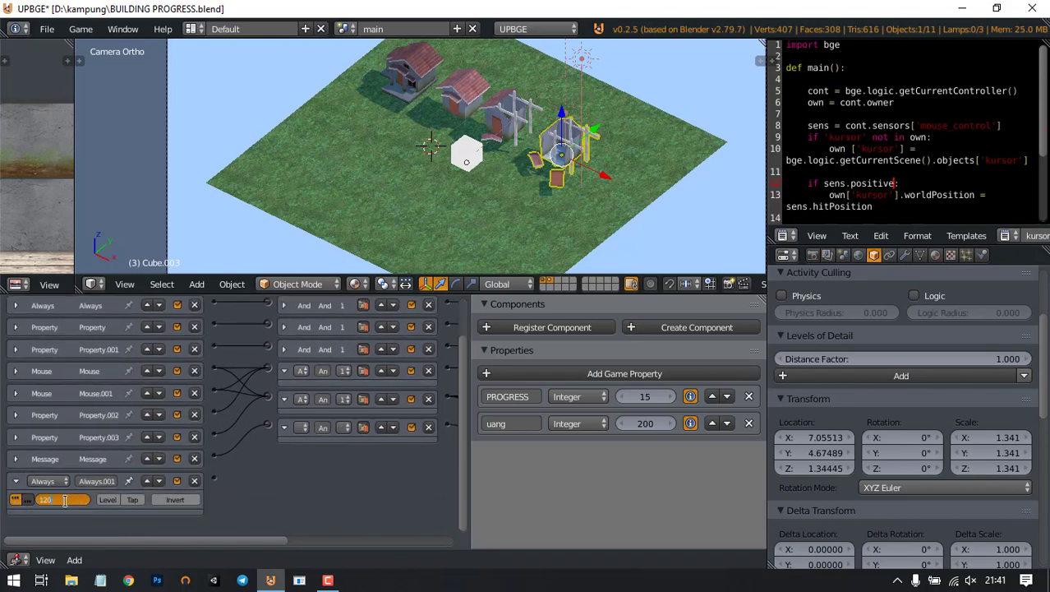
key("Return")
Step: Add a Message actuator with the subject hasilkanuang to Cube.003, removing the mistakenly added empty Property actuator
scroll(433, 373, "down", 5, "ctrl")
left_click(398, 324)
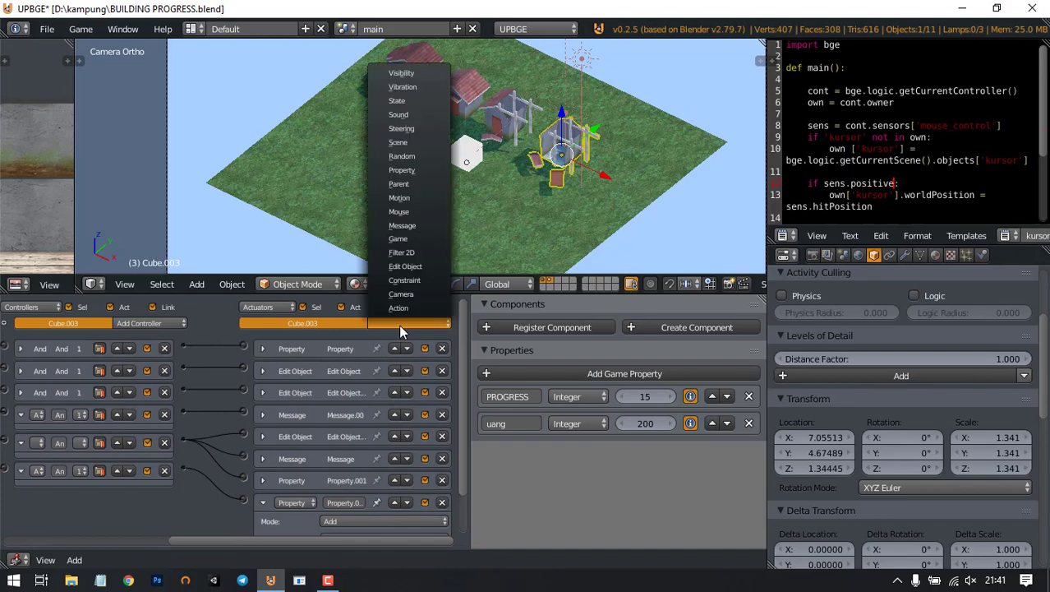
left_click(414, 168)
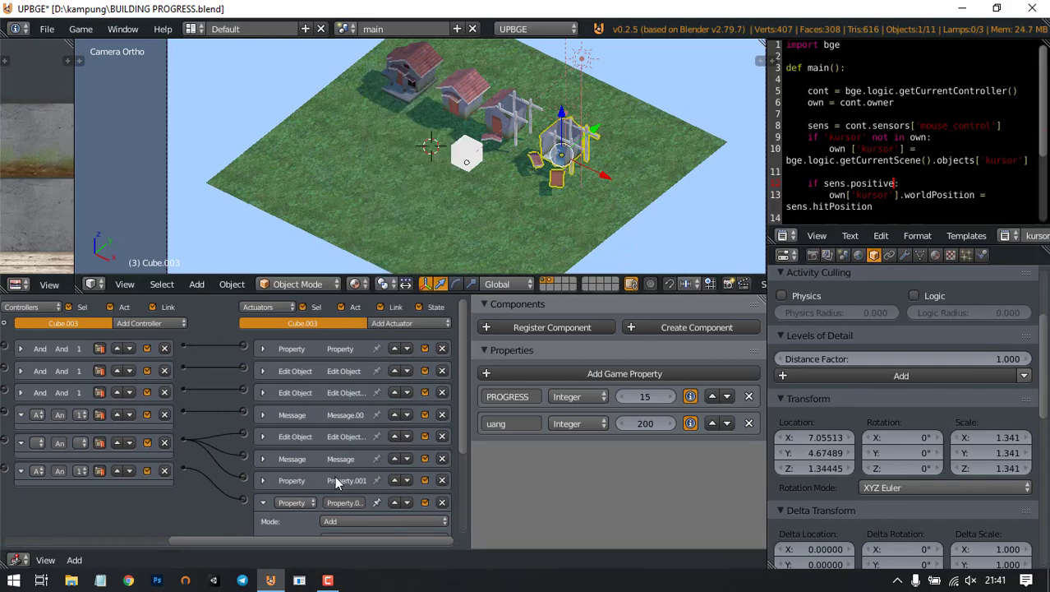
scroll(376, 493, "up", 1, "ctrl")
left_click(392, 323)
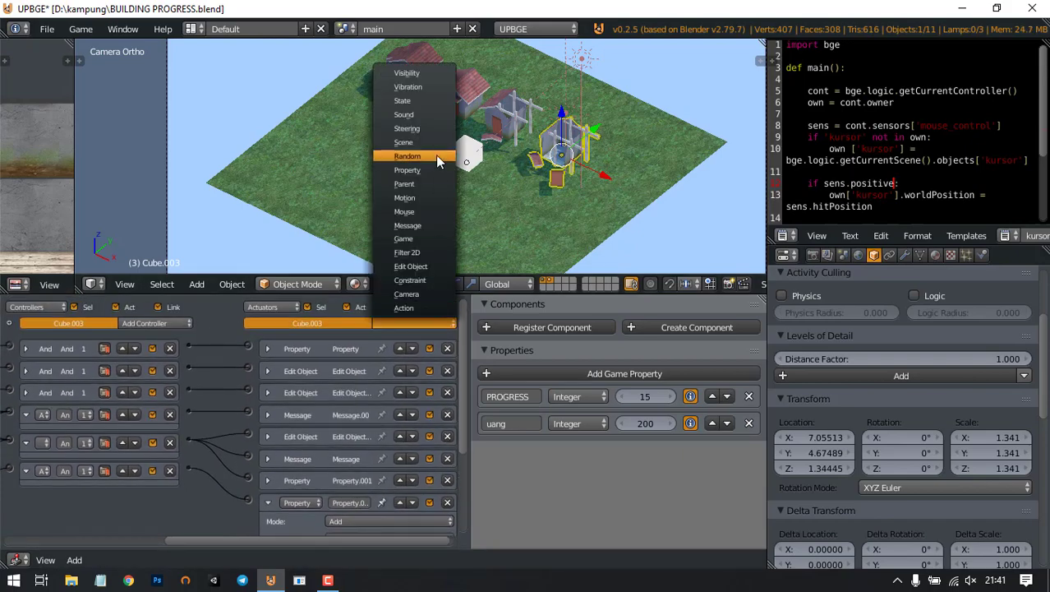
left_click(407, 225)
scroll(401, 387, "down", 5)
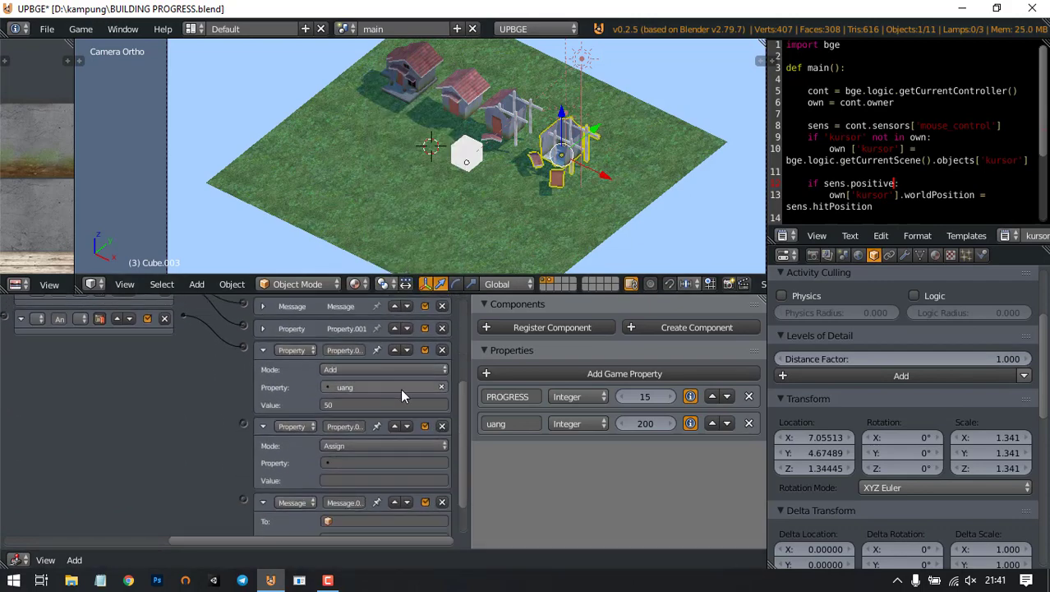
left_click(443, 426)
left_click(366, 495)
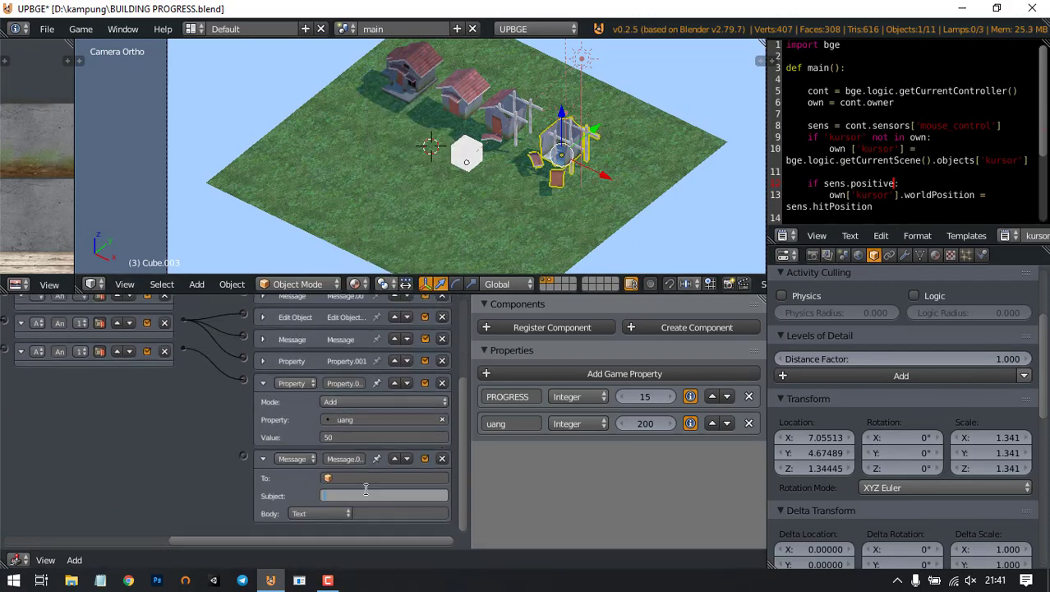
type("hasilkanuang")
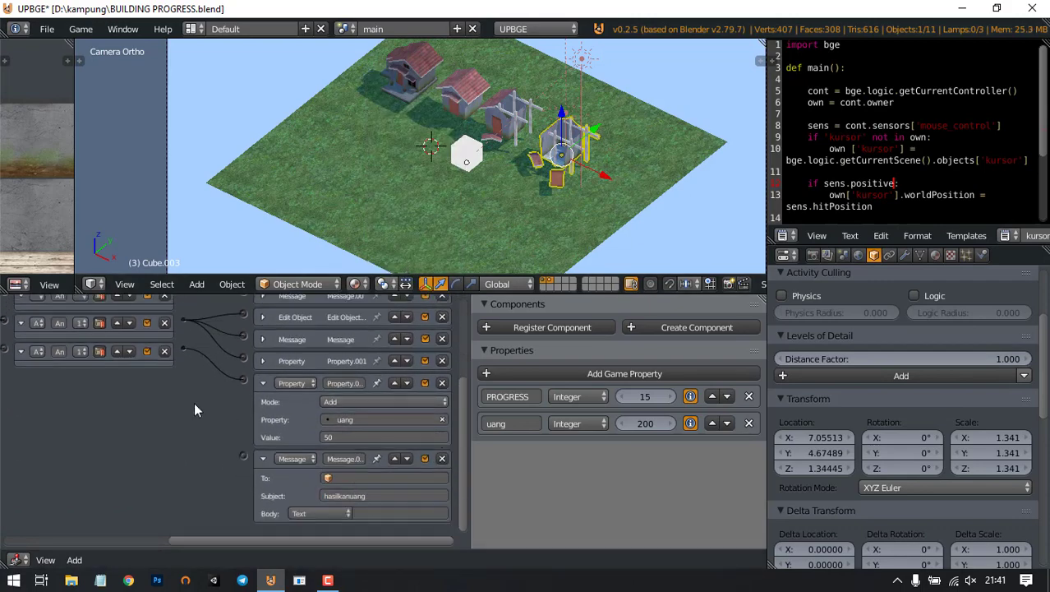
key("Return")
Step: Link Cube.003's new Always sensor to the hasilkanuang Message actuator through an And controller and save over BUILDING PROGRESS.blend
scroll(60, 415, "up", 5, "ctrl")
left_click_drag(24, 418, 298, 459)
key("KP_0")
key("Home")
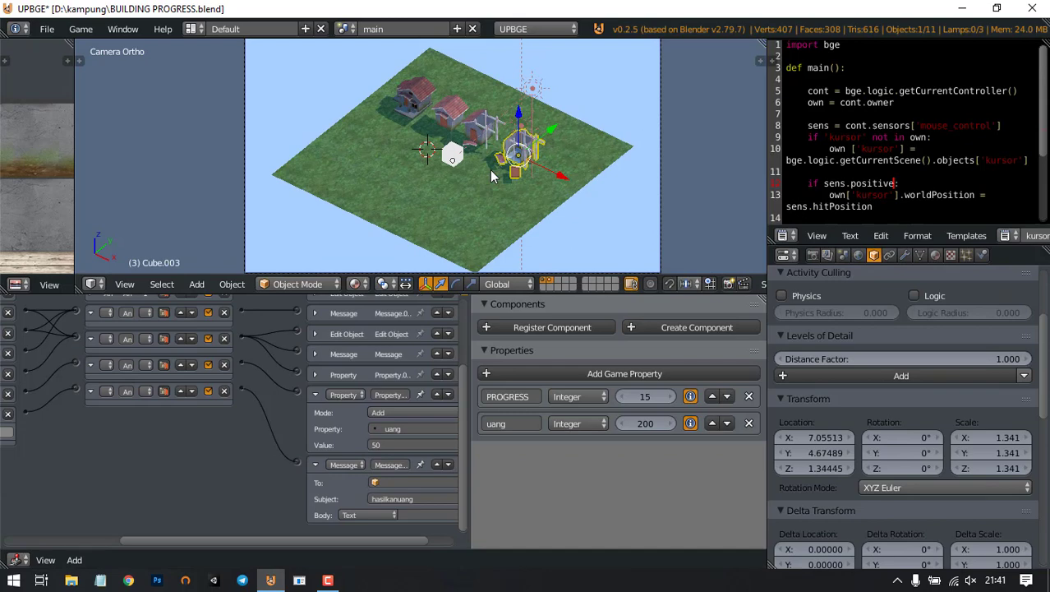
key("ctrl+s")
left_click(490, 169)
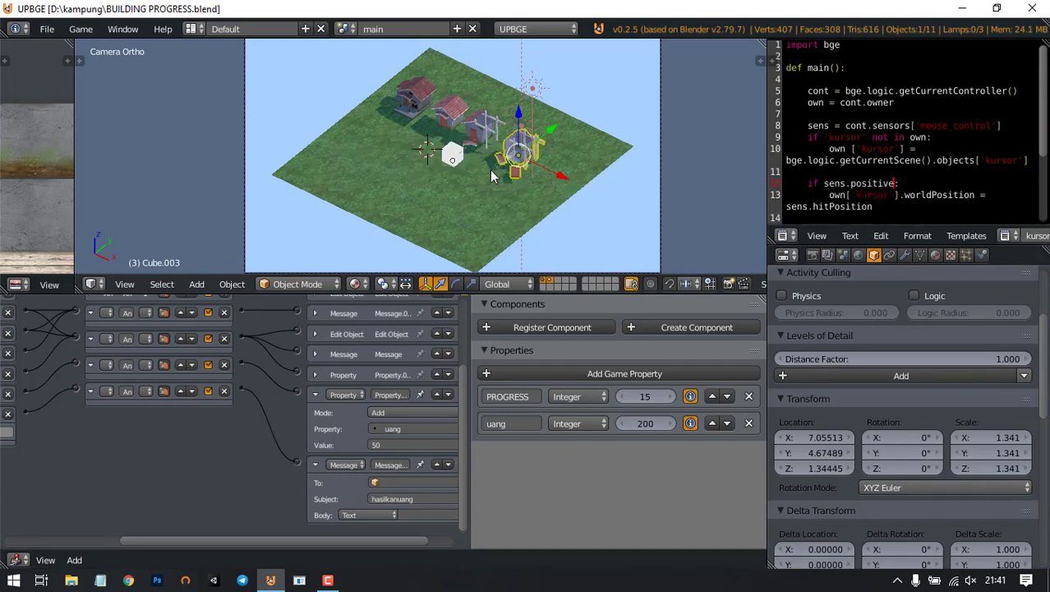
Step: Display only the first layer and run the game to test whether a placed house generates money for the counter
left_click(552, 283)
middle_click_drag(505, 146, 496, 169, "shift")
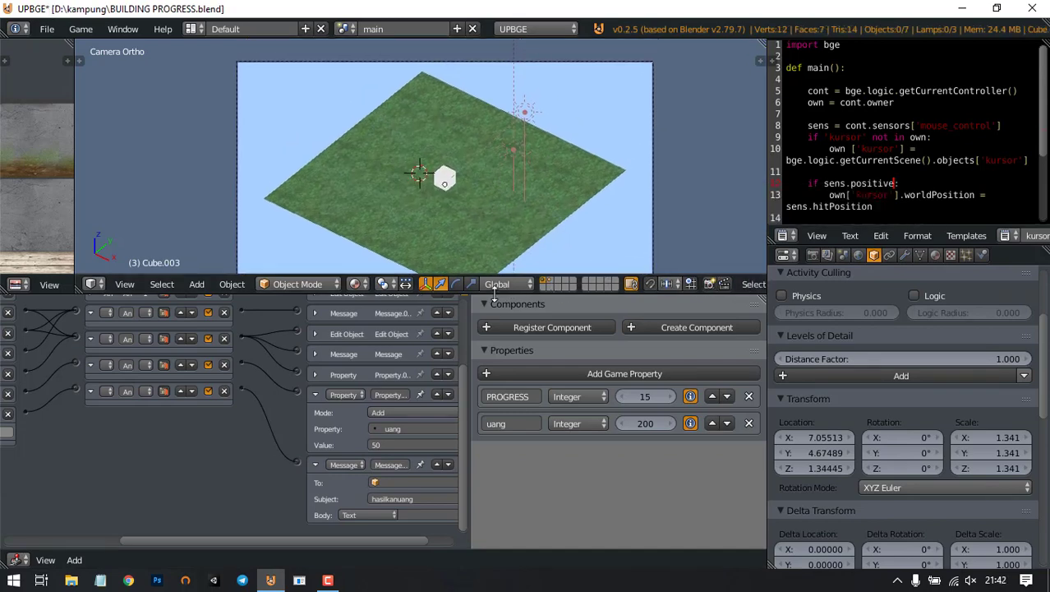
left_click_drag(494, 293, 496, 438)
key("Home")
key("p")
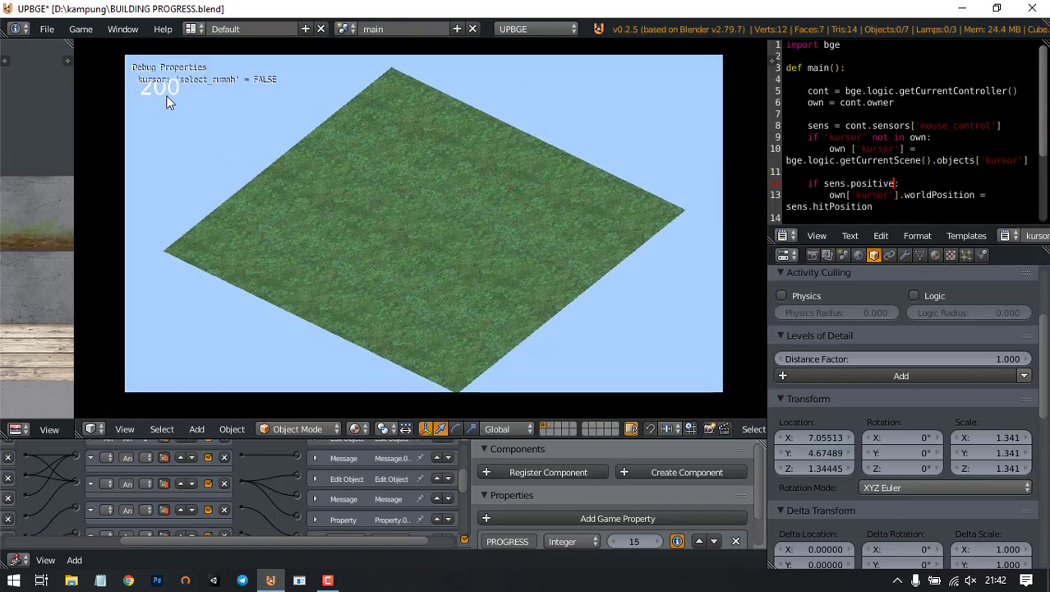
left_click(491, 295)
left_click(393, 199)
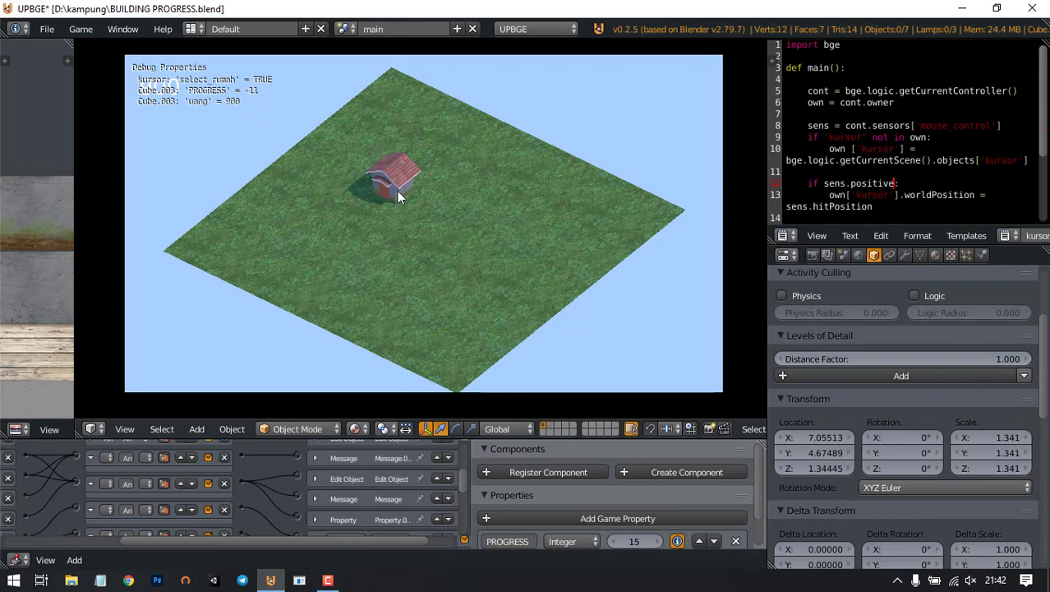
key("Escape")
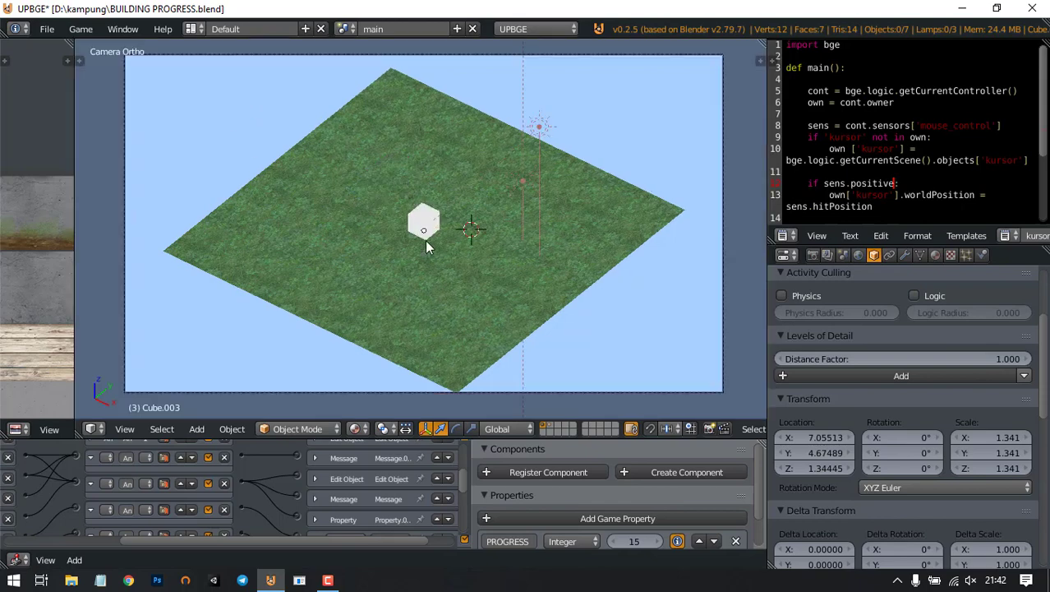
Step: Add a Property sensor to Cube.003 that checks whether PROGRESS is Equal to 0
left_click_drag(449, 438, 460, 204)
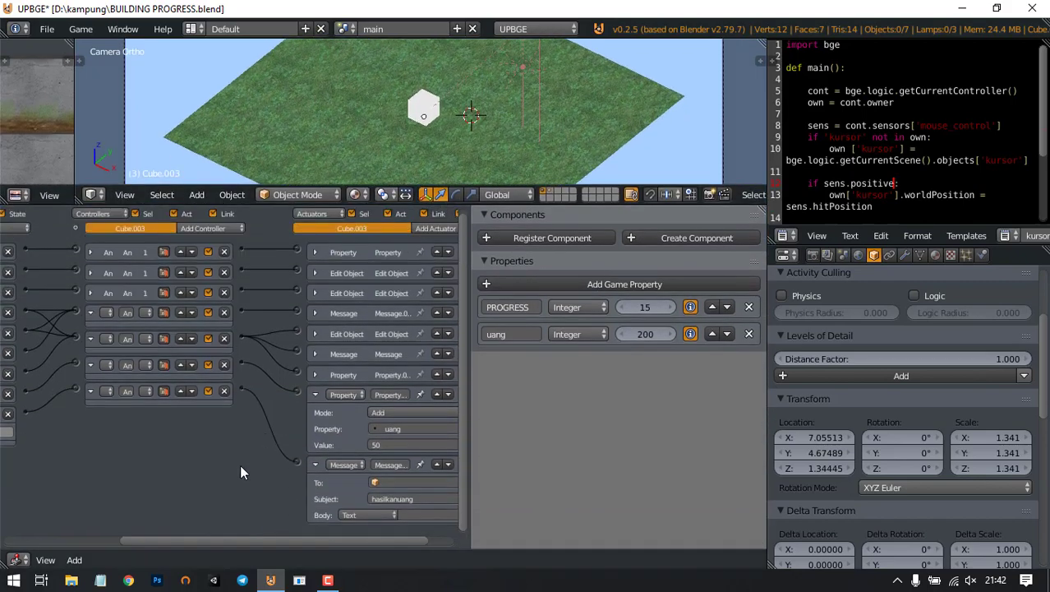
middle_click_drag(265, 446, 399, 451)
middle_click_drag(232, 483, 354, 470)
scroll(260, 397, "up", 1)
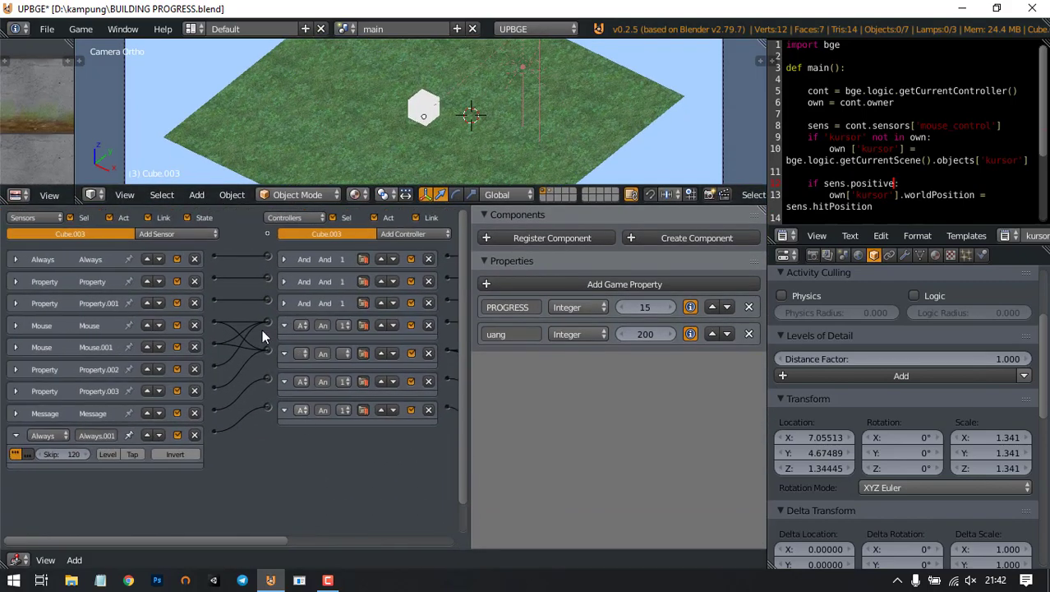
left_click(202, 235)
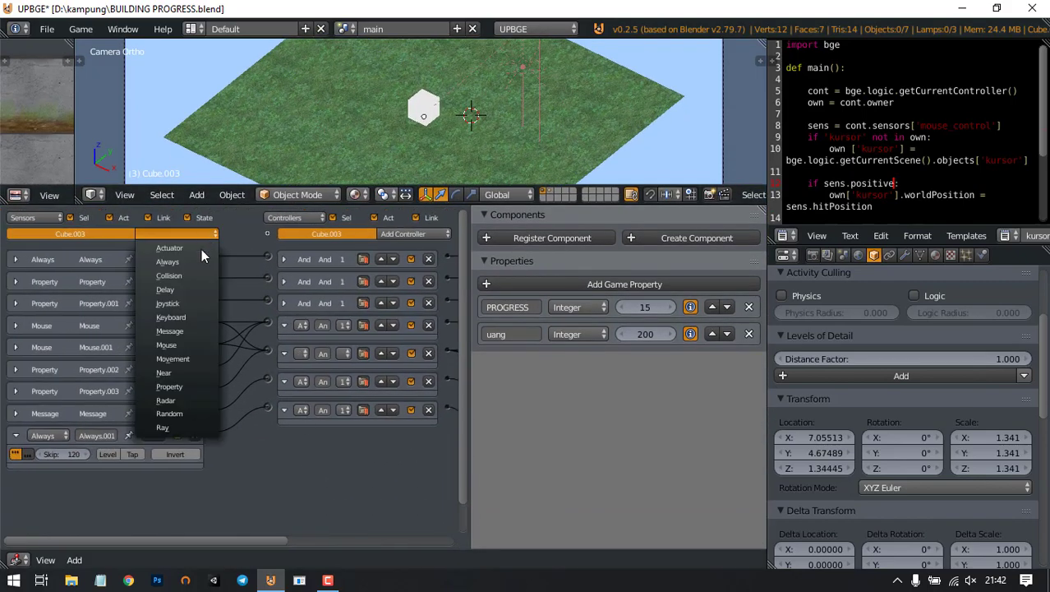
left_click(169, 386)
scroll(288, 422, "down", 3)
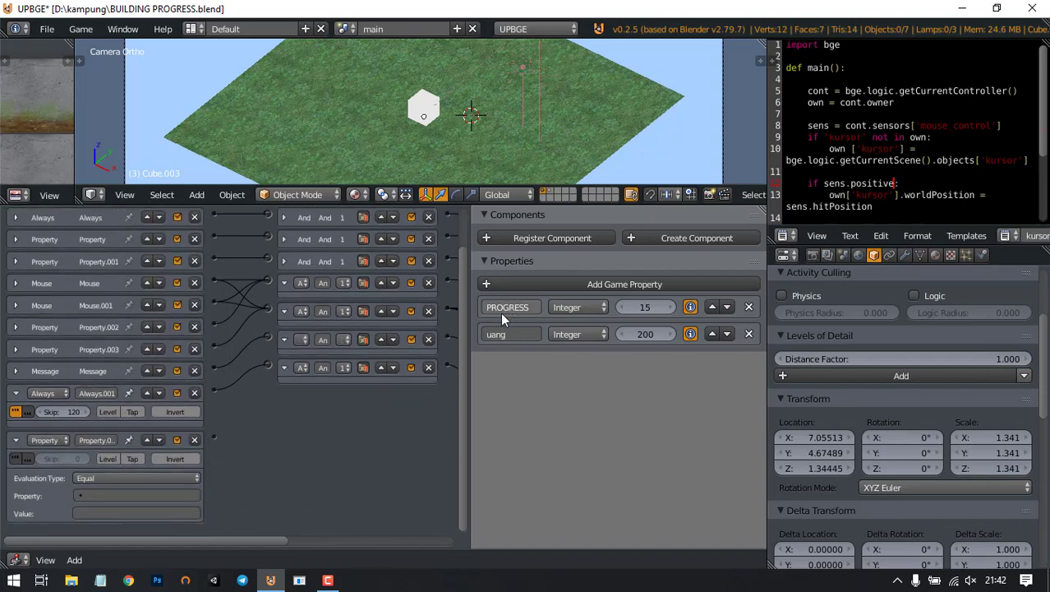
left_click(118, 477)
left_click(117, 477)
left_click(113, 493)
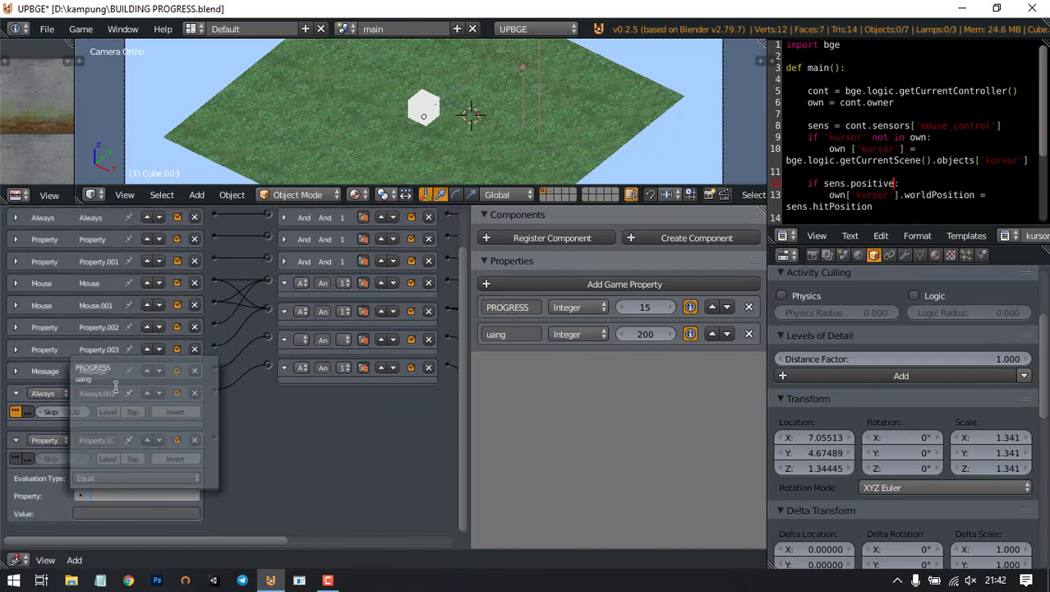
left_click(102, 368)
left_click(117, 513)
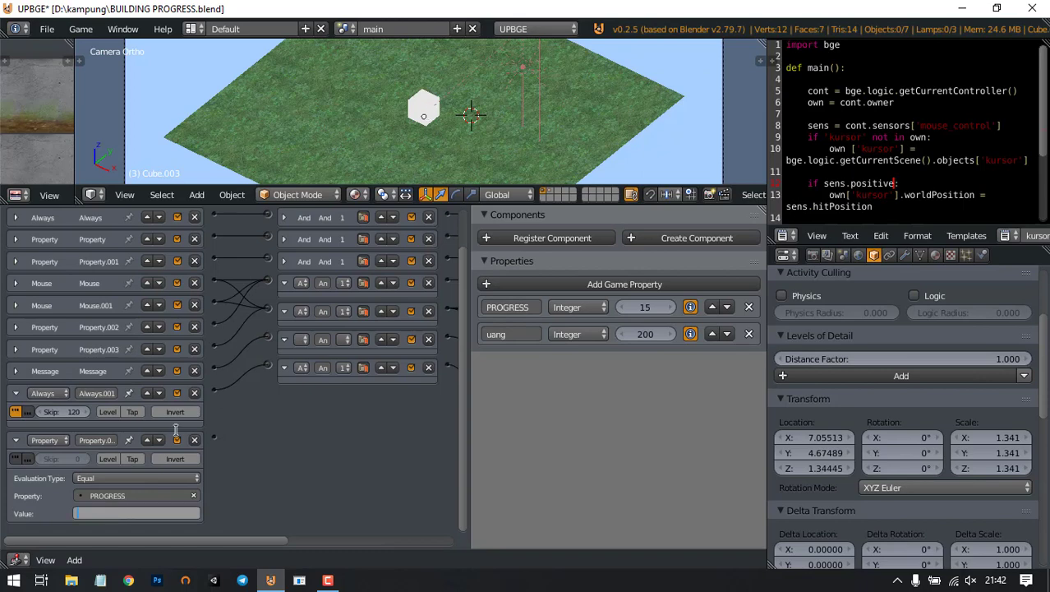
type("0")
key("Return")
Step: Delete Cube.003's Always.001 sensor and link the new Property sensor to the freed And controller
middle_click_drag(252, 436, 334, 396)
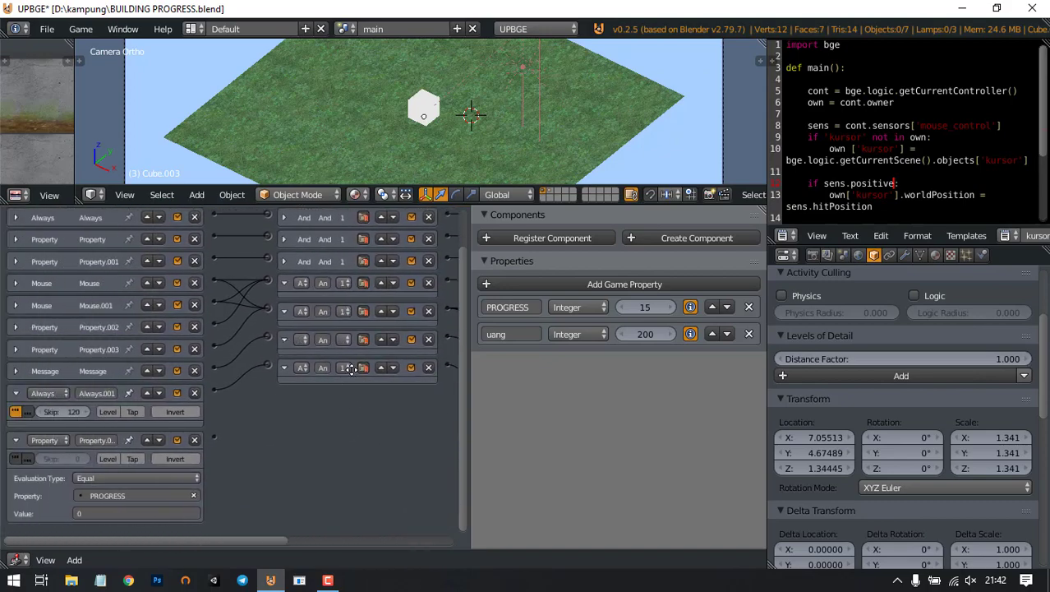
left_click(194, 393)
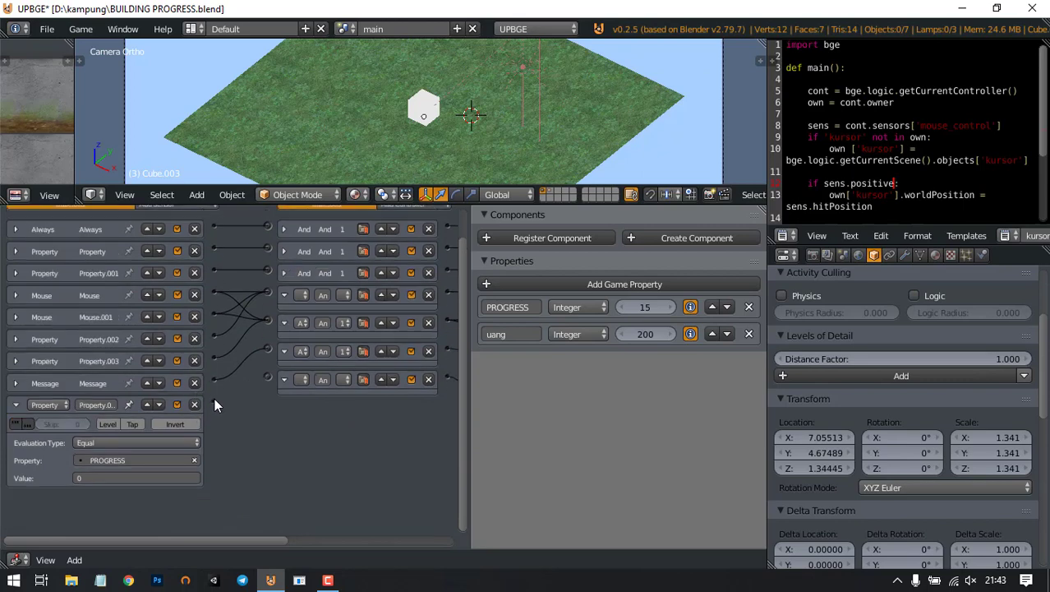
left_click_drag(214, 398, 267, 377)
Step: Give the new PROGRESS sensor positive pulse mode with skip 120 and save over BUILDING PROGRESS.blend
left_click(16, 424)
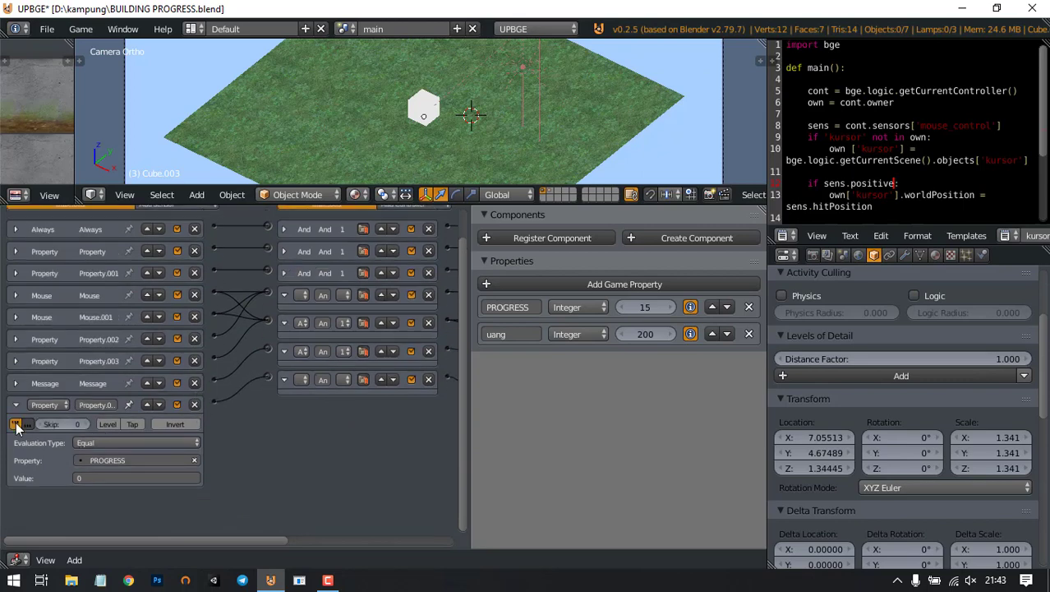
left_click(64, 424)
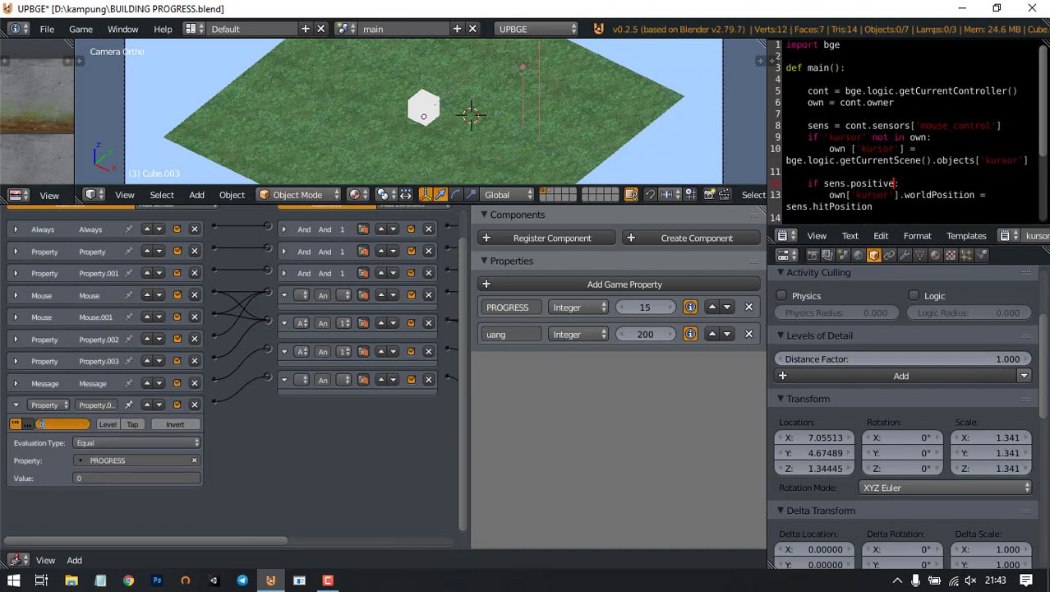
type("120")
key("Return")
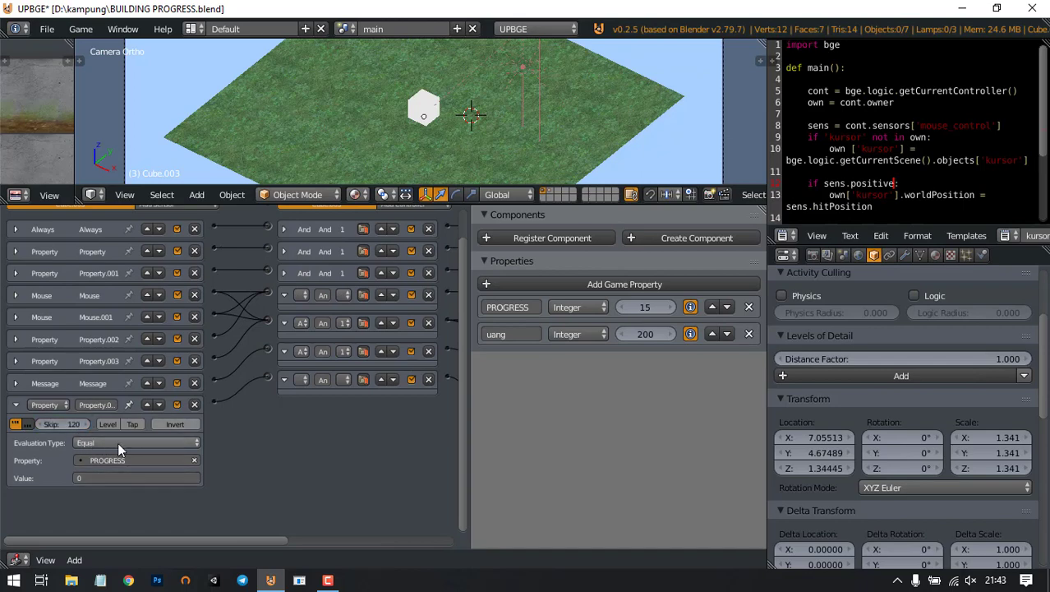
scroll(373, 436, "right", 6, "ctrl")
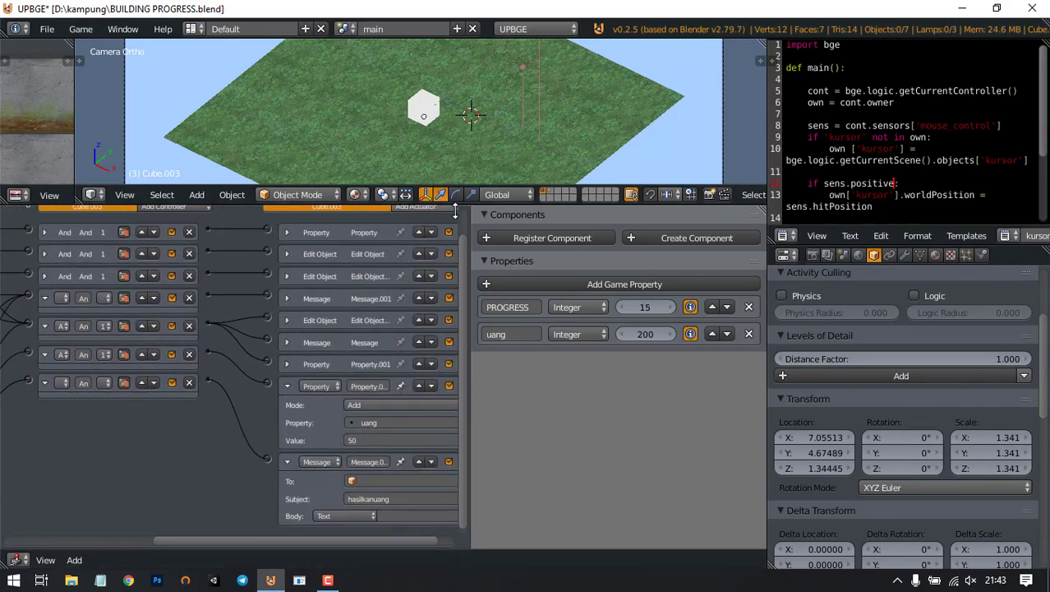
left_click_drag(454, 209, 460, 446)
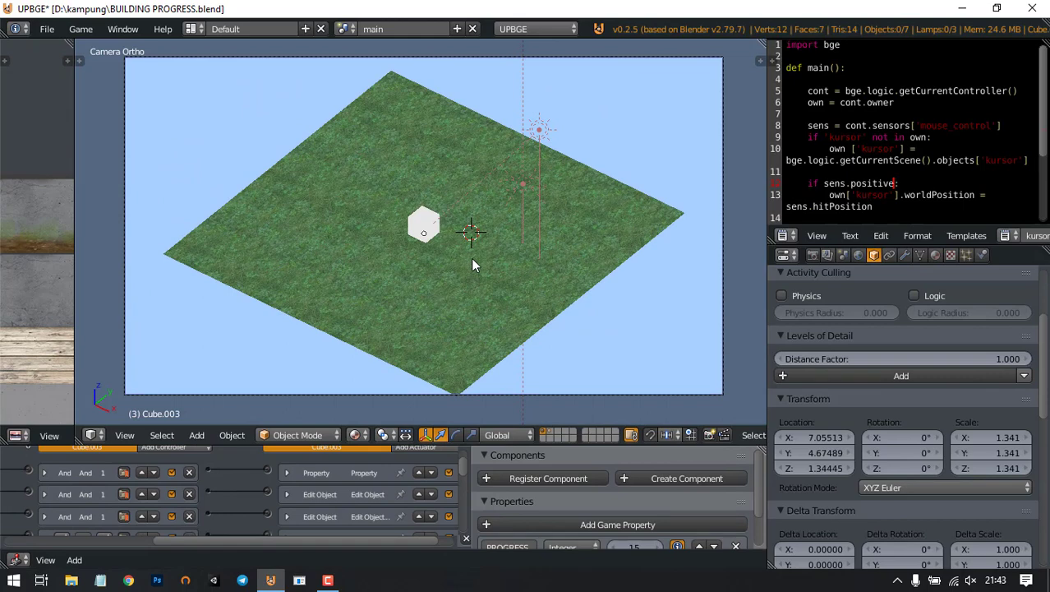
key("ctrl+s")
left_click(471, 258)
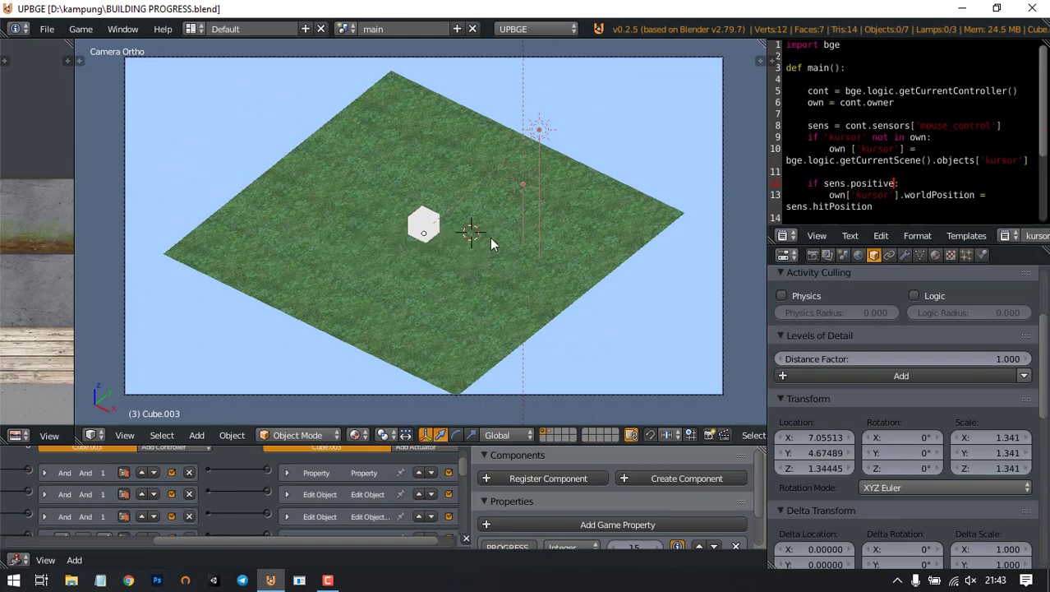
Step: Run the game and place a house to test its money generation after construction, ending the game after the check
key("p")
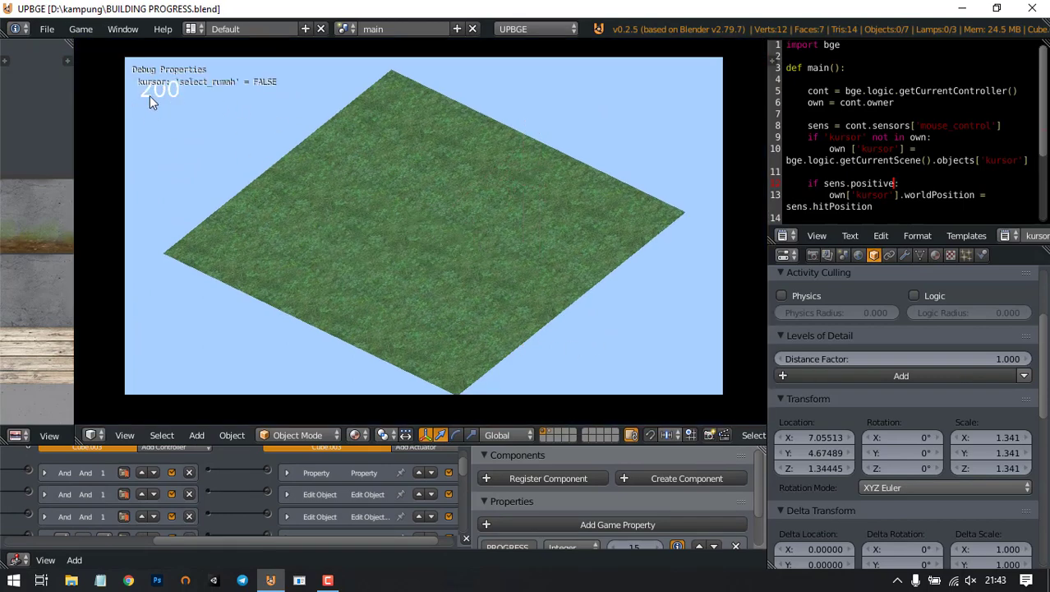
left_click(422, 259)
left_click(414, 238)
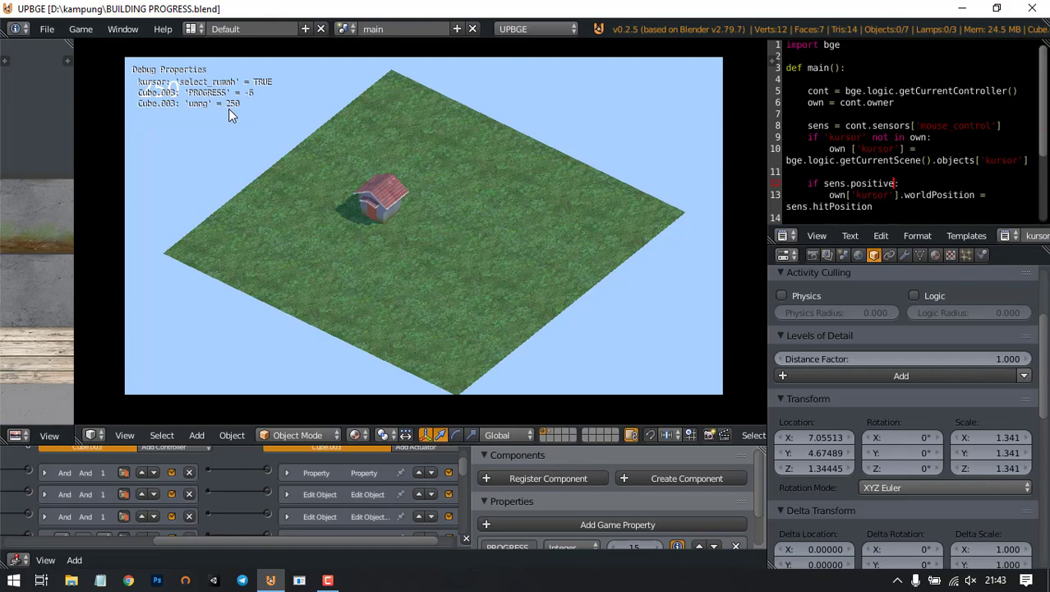
key("Escape")
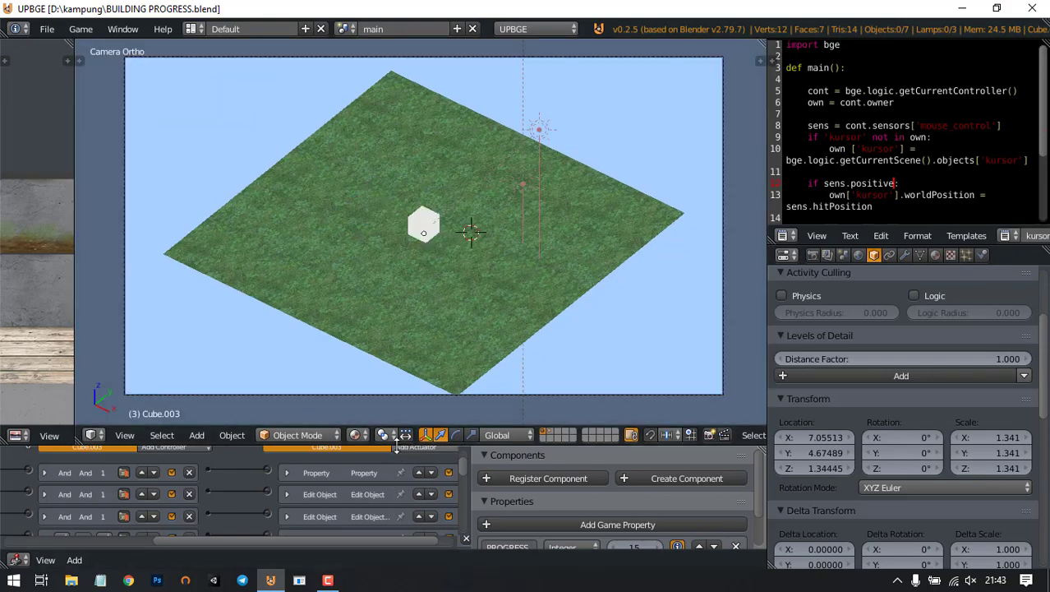
Step: Change the pulsed PROGRESS sensor to Less Than with value 1 and save over BUILDING PROGRESS.blend
left_click_drag(396, 444, 397, 188)
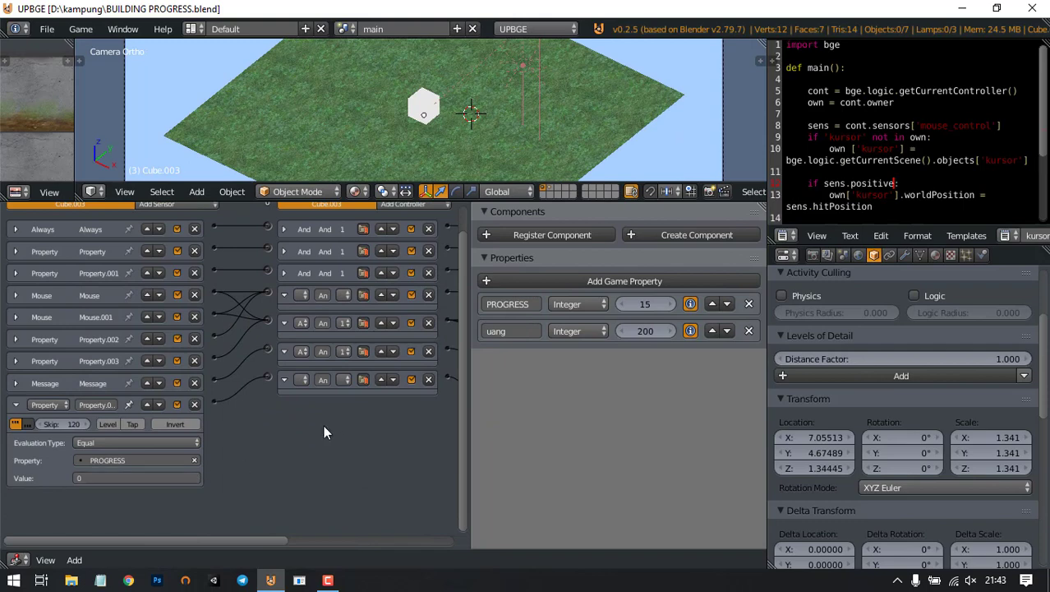
left_click(121, 443)
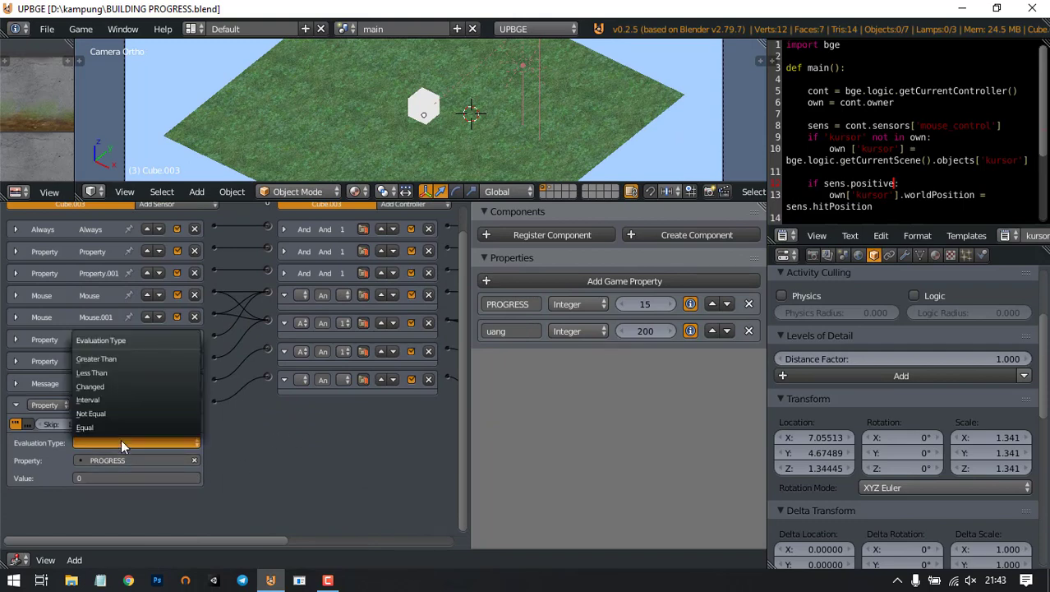
left_click(125, 373)
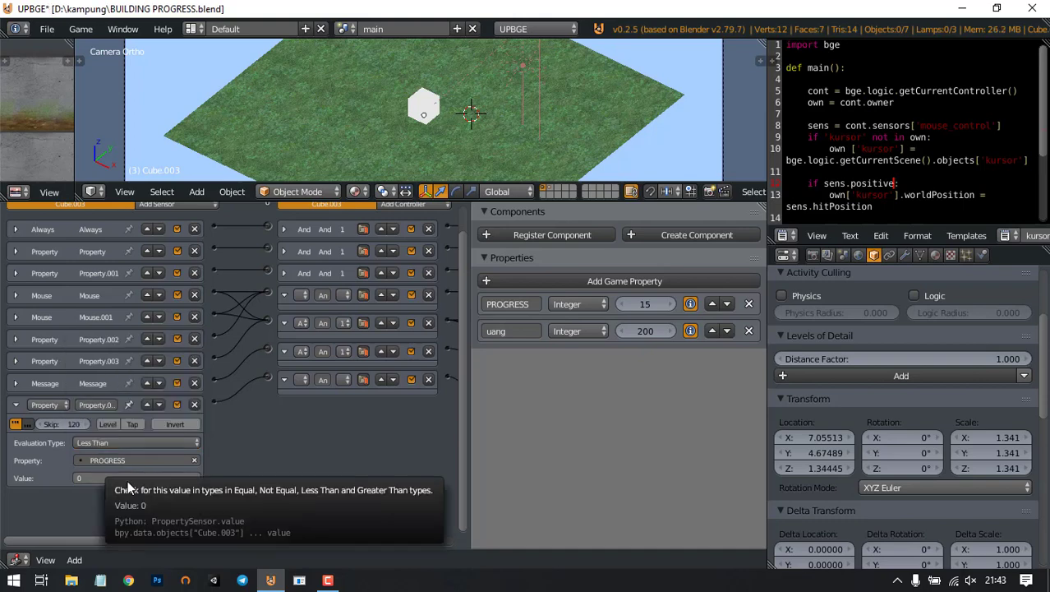
left_click(101, 478)
type("1")
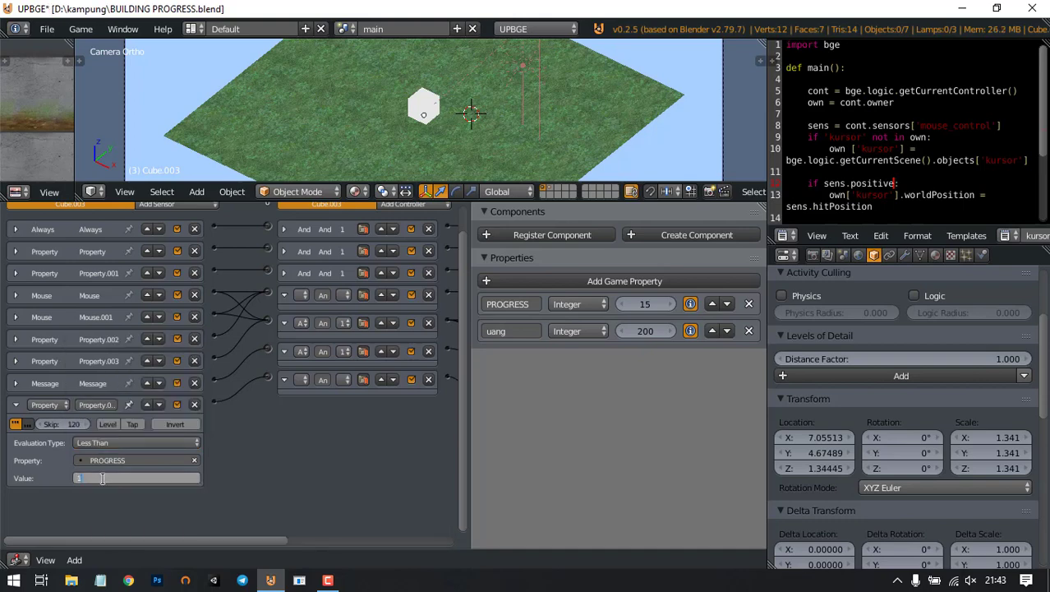
key("Return")
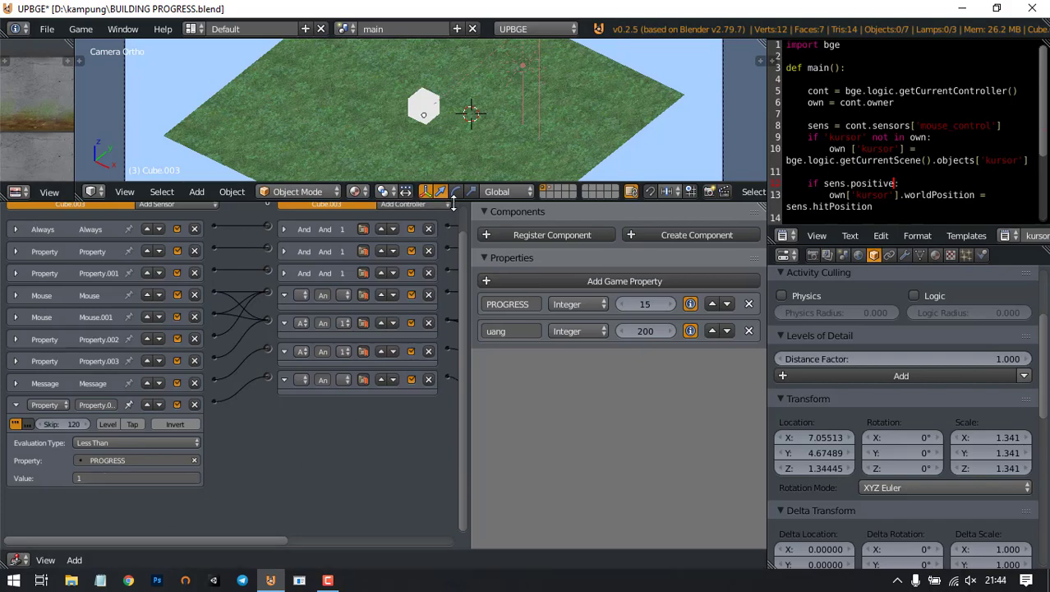
left_click_drag(452, 203, 453, 396)
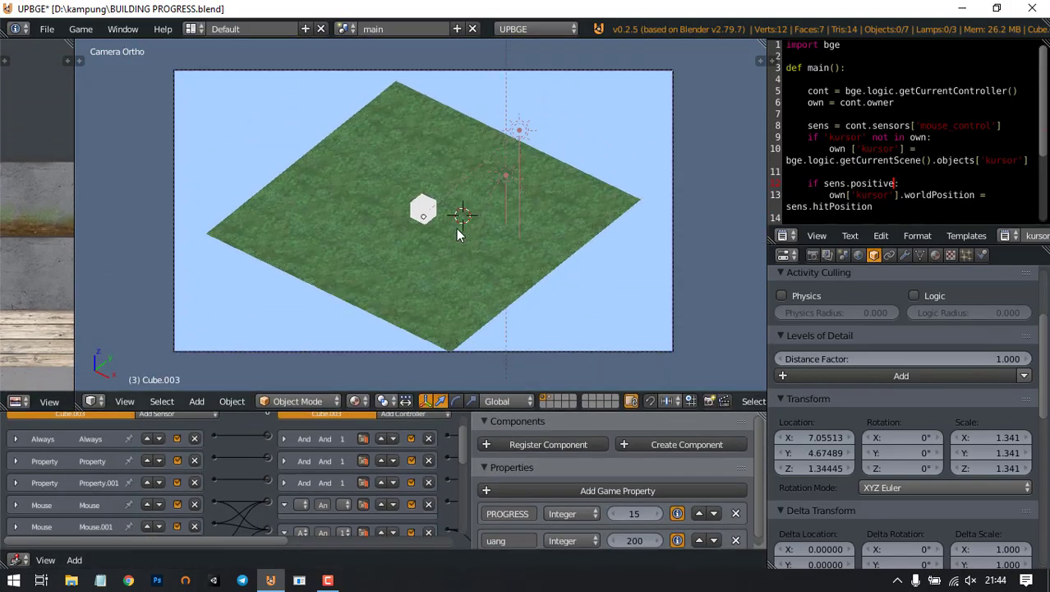
key("ctrl+s")
left_click(457, 232)
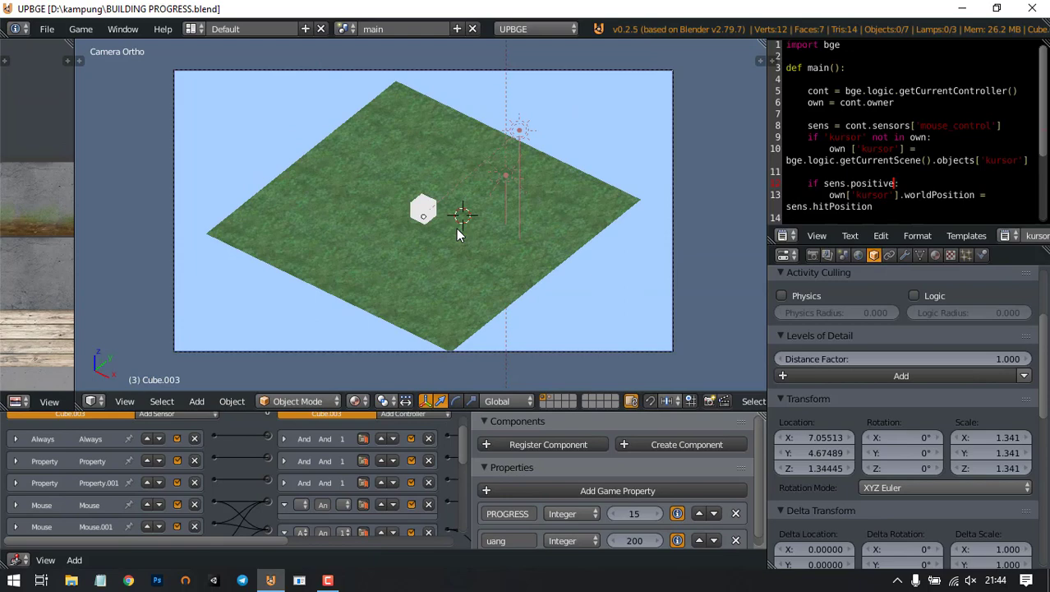
Step: Run the game, place a house, test upgrading it as its uang accumulates, and end the game
key("p")
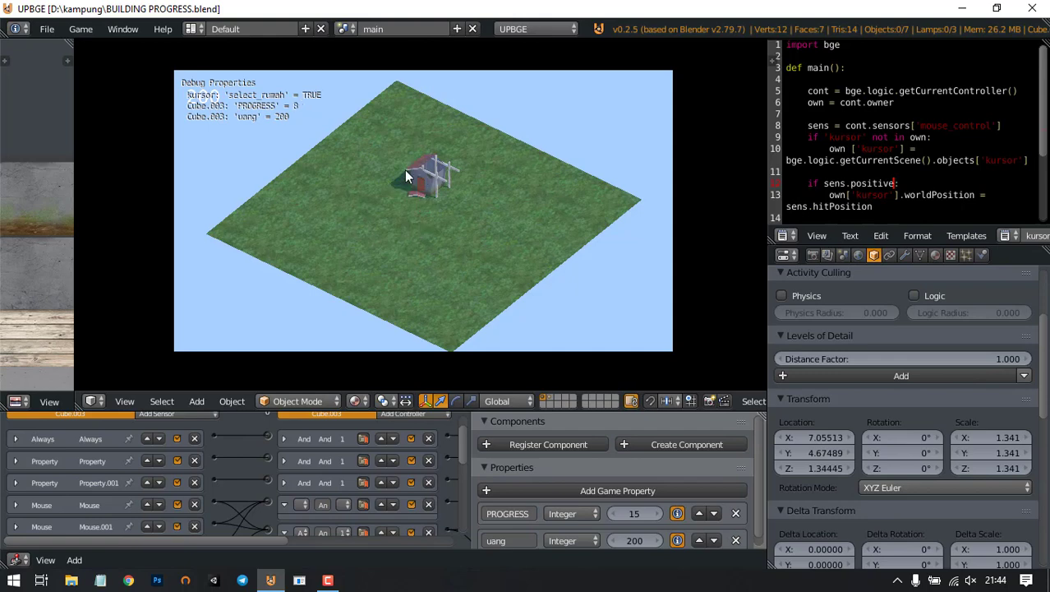
left_click(333, 181)
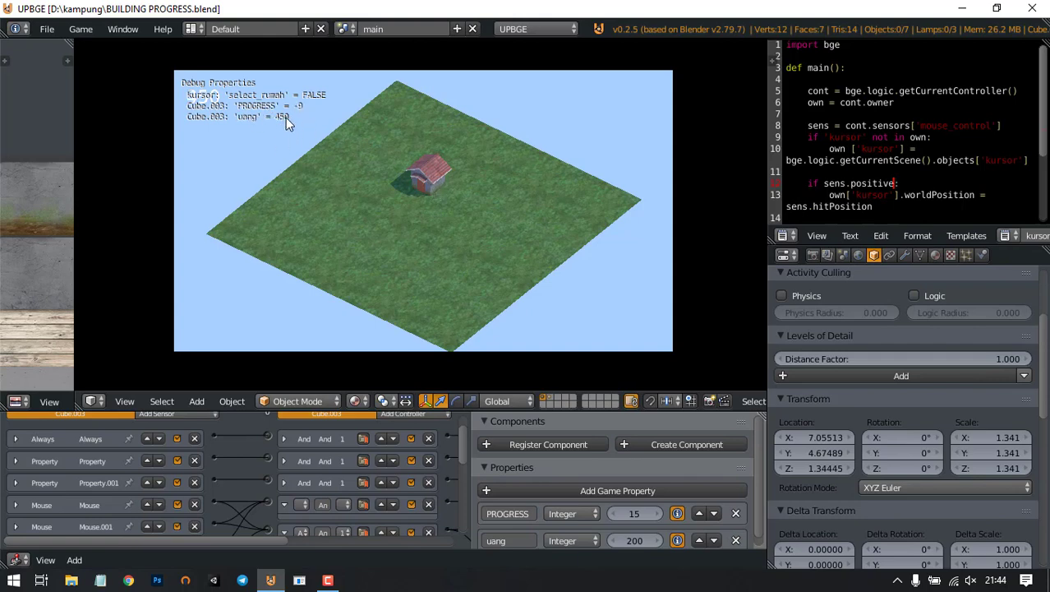
left_click(428, 181)
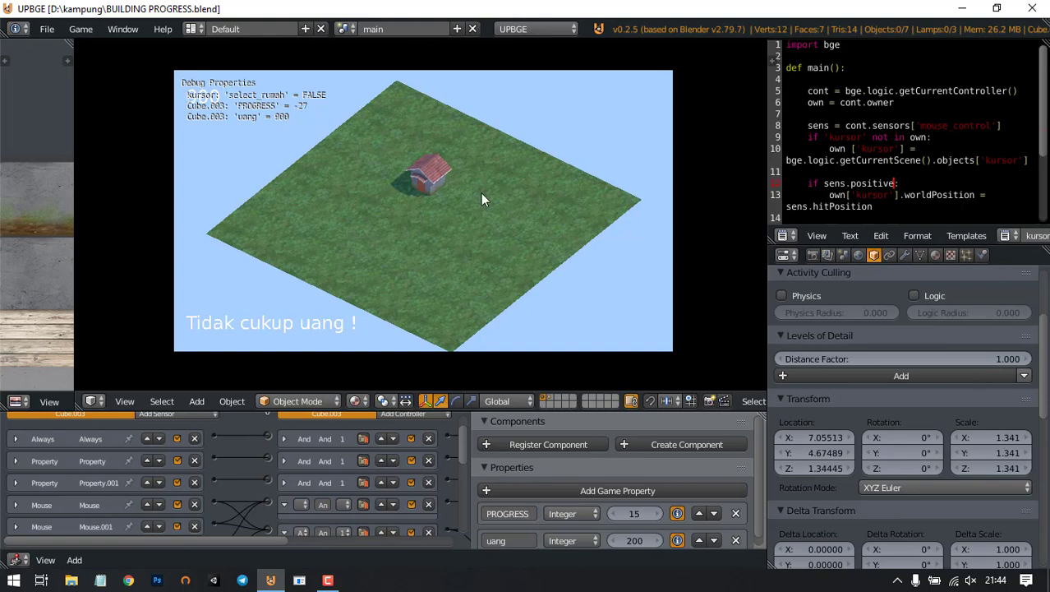
left_click(434, 173)
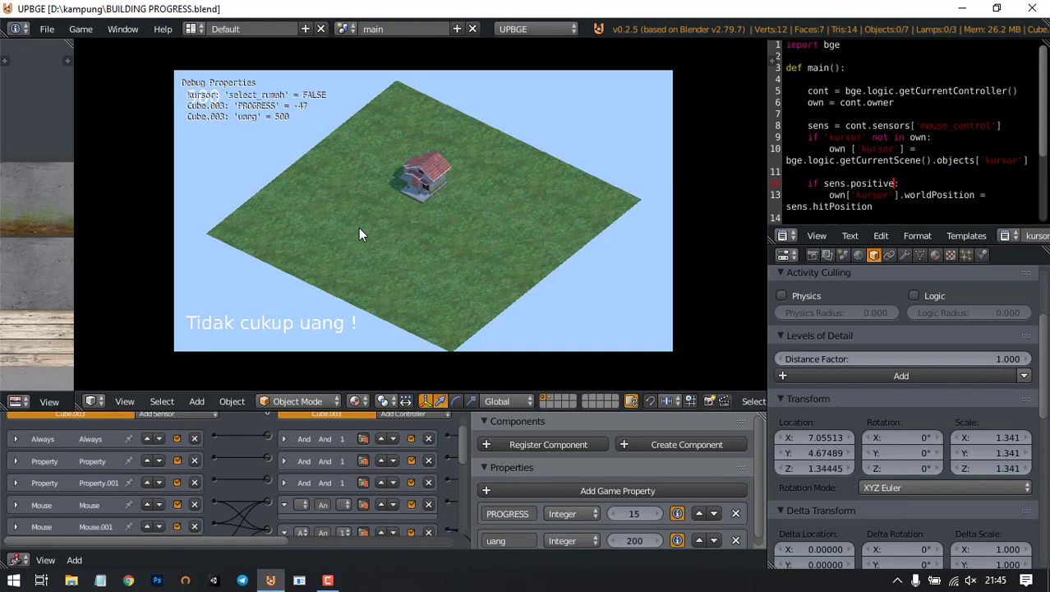
key("Escape")
Step: Switch from the camera to a closer perspective view of the grass field and save over BUILDING PROGRESS.blend
key("KP_0")
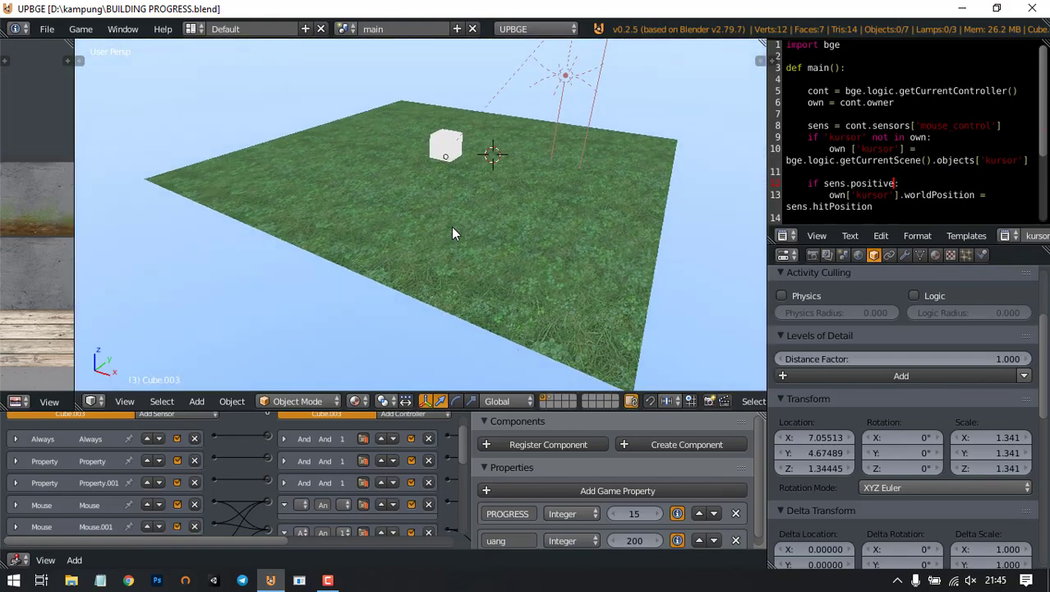
scroll(452, 227, "up", 3)
middle_click_drag(496, 136, 483, 202, "shift")
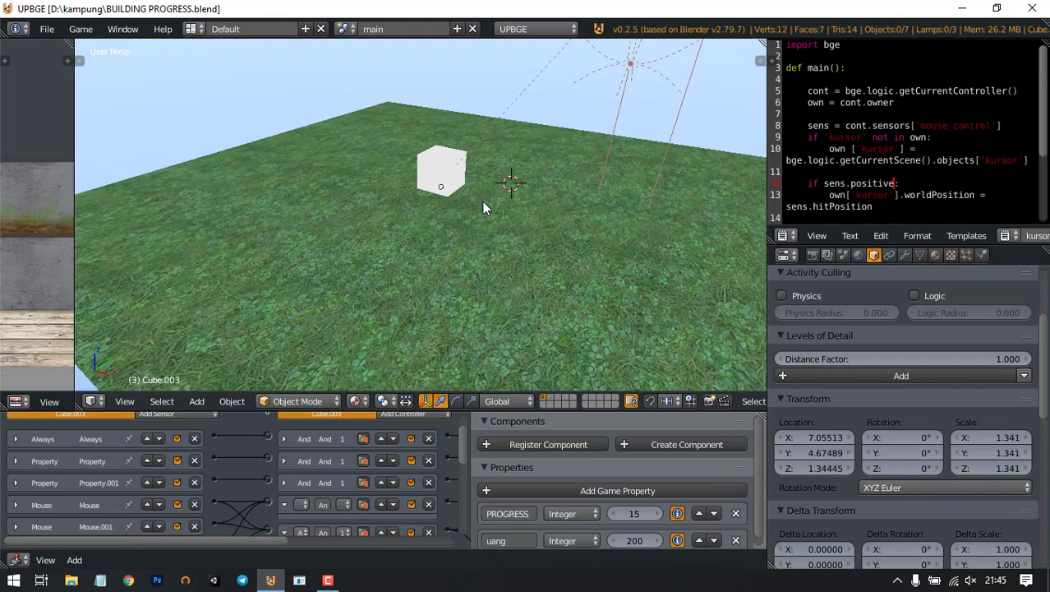
key("ctrl+s")
left_click(482, 201)
middle_click_drag(485, 201, 556, 225)
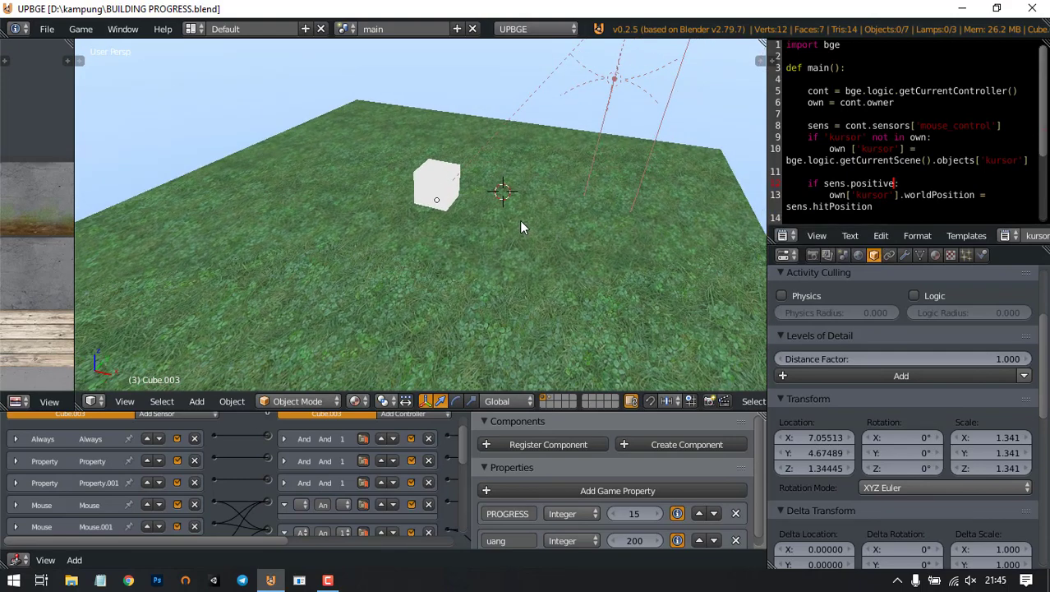
Step: Run the game from the perspective view, place a house, and test its upgrade before and after reaching 900 uang
key("p")
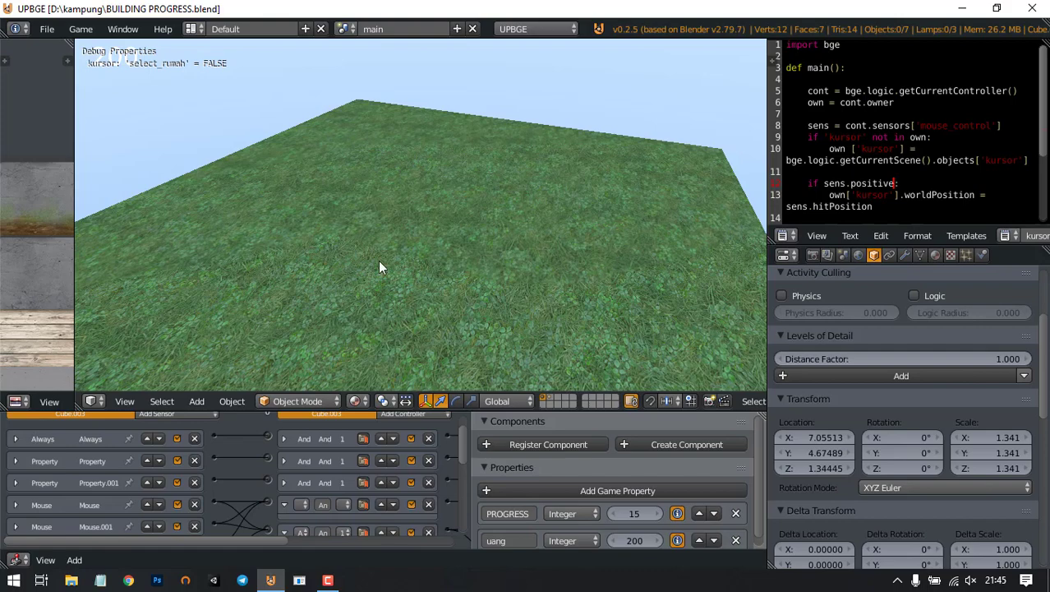
left_click(238, 89)
left_click(419, 193)
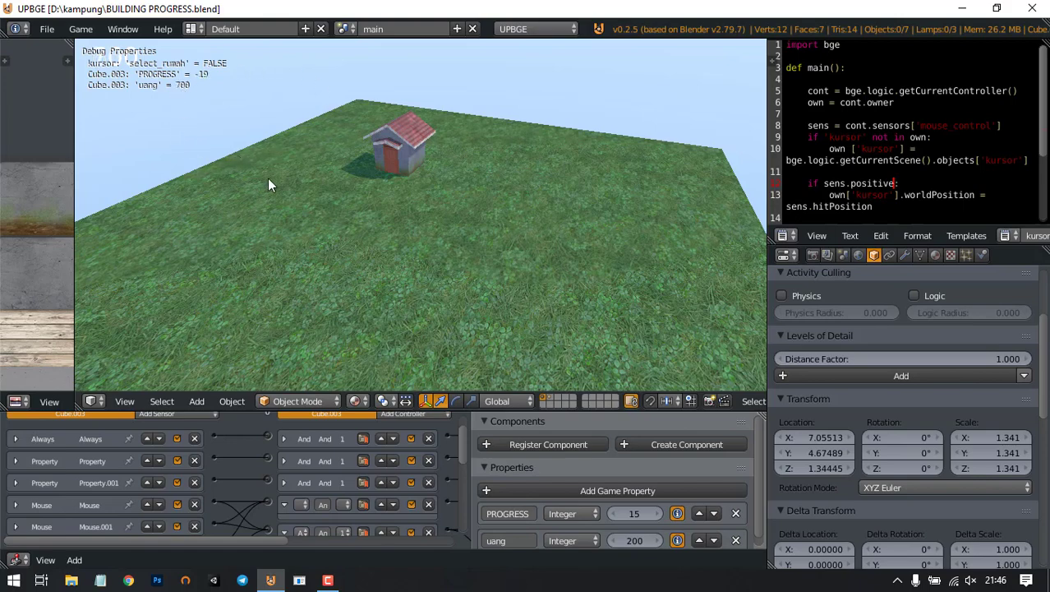
left_click(398, 133)
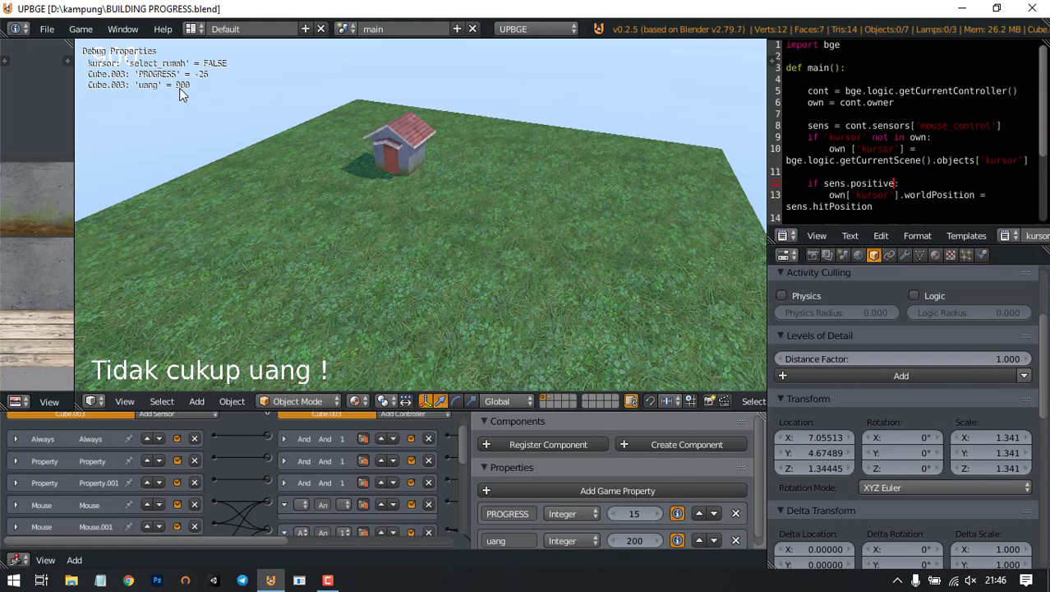
left_click(397, 140)
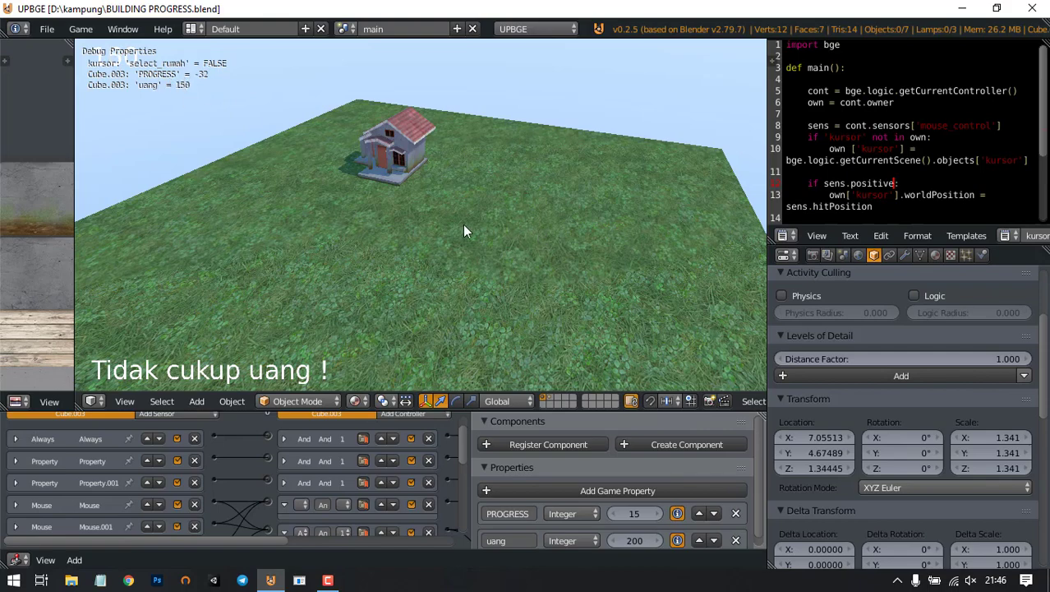
Step: End the running game and save over BUILDING PROGRESS.blend
key("Escape")
scroll(463, 224, "up", 5)
middle_click_drag(462, 224, 507, 196)
scroll(522, 191, "down", 5)
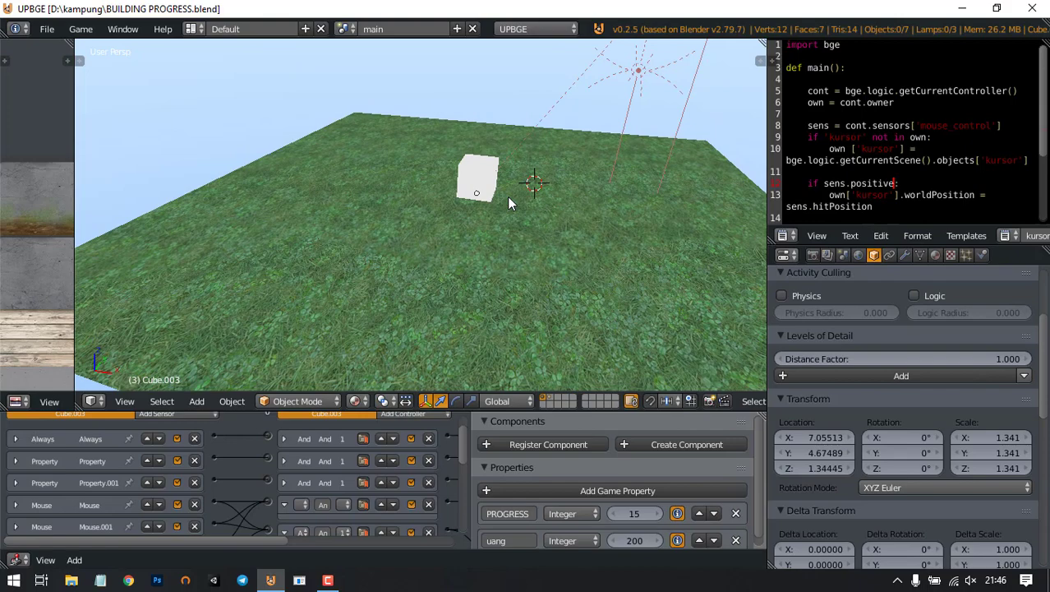
key("ctrl+s")
left_click(507, 196)
Step: Widen the logic bricks area beside the game properties to expose the actuator column of Cube.003
middle_click_drag(508, 198, 476, 206)
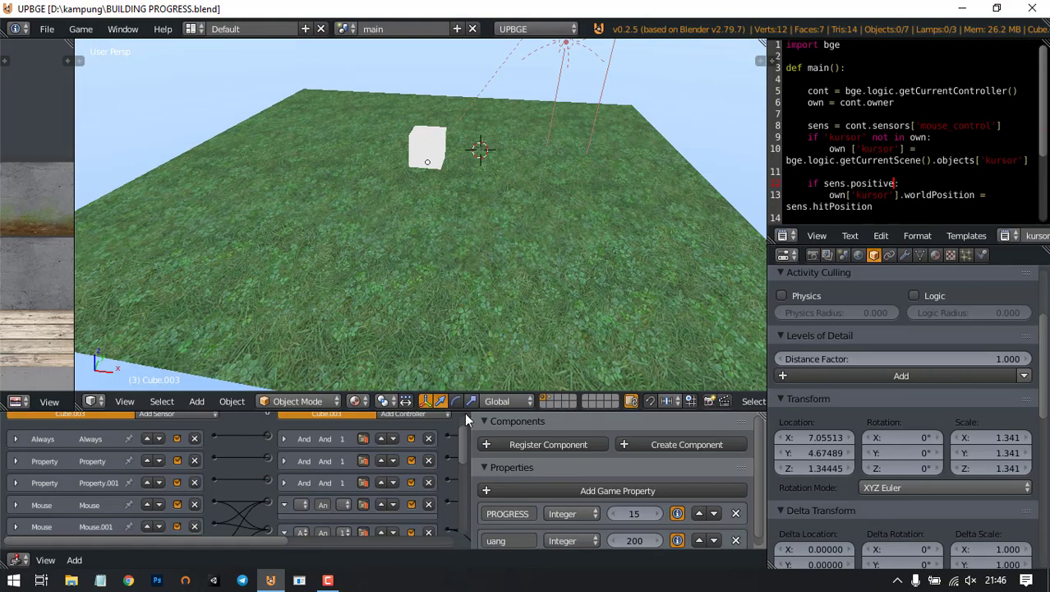
left_click_drag(475, 456, 571, 453)
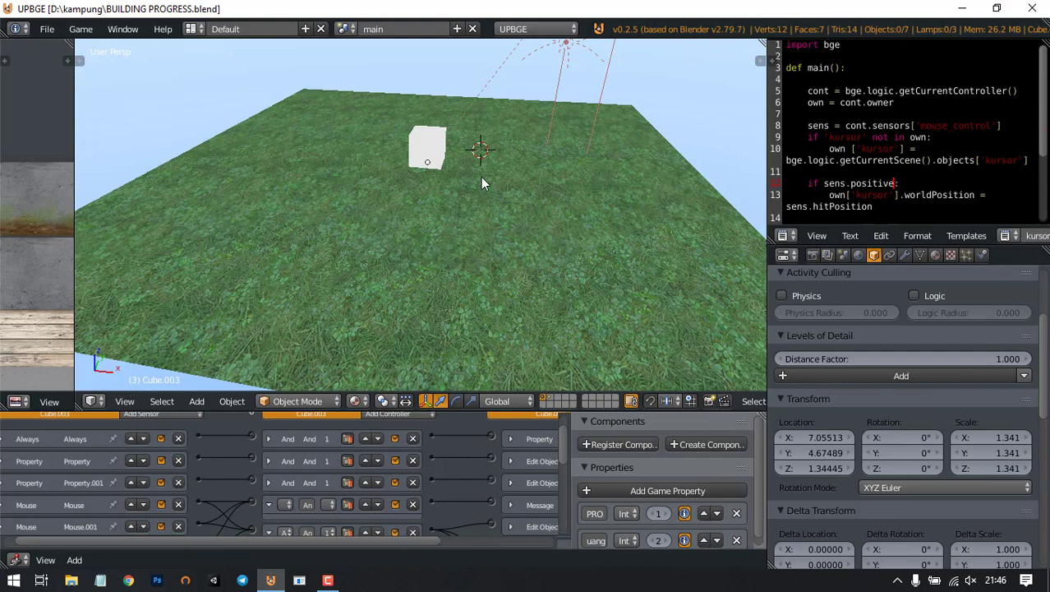
middle_click_drag(488, 170, 482, 210)
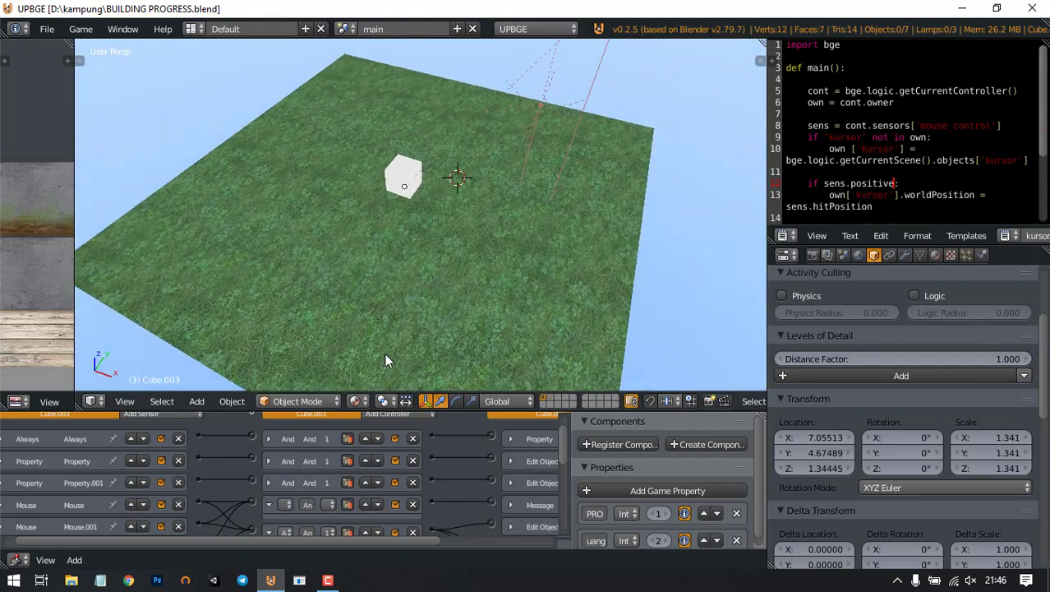
Step: Switch the 3D view of the grass field to the camera viewpoint
left_click(127, 401)
mouse_move(241, 254)
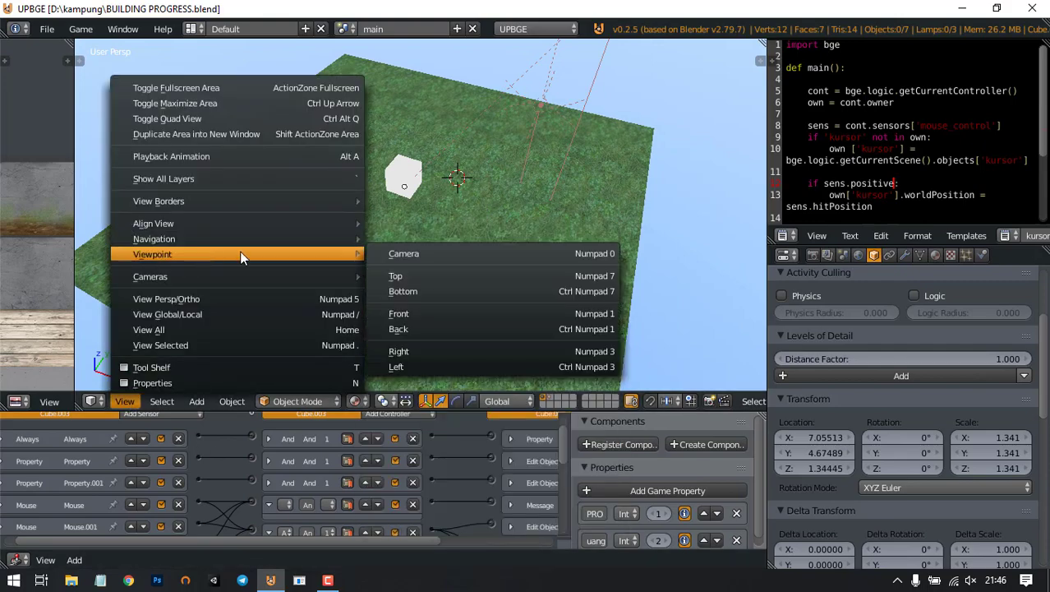
left_click(402, 254)
Step: Run the game from the camera view, place a house, try upgrading it once it is built, and end the game
key("p")
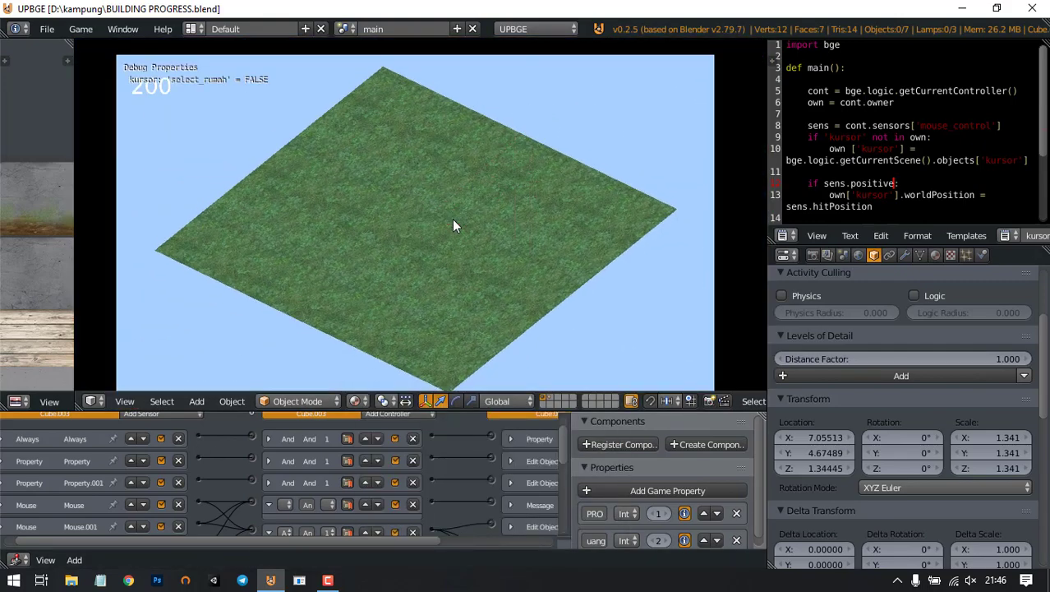
key("space")
left_click(394, 166)
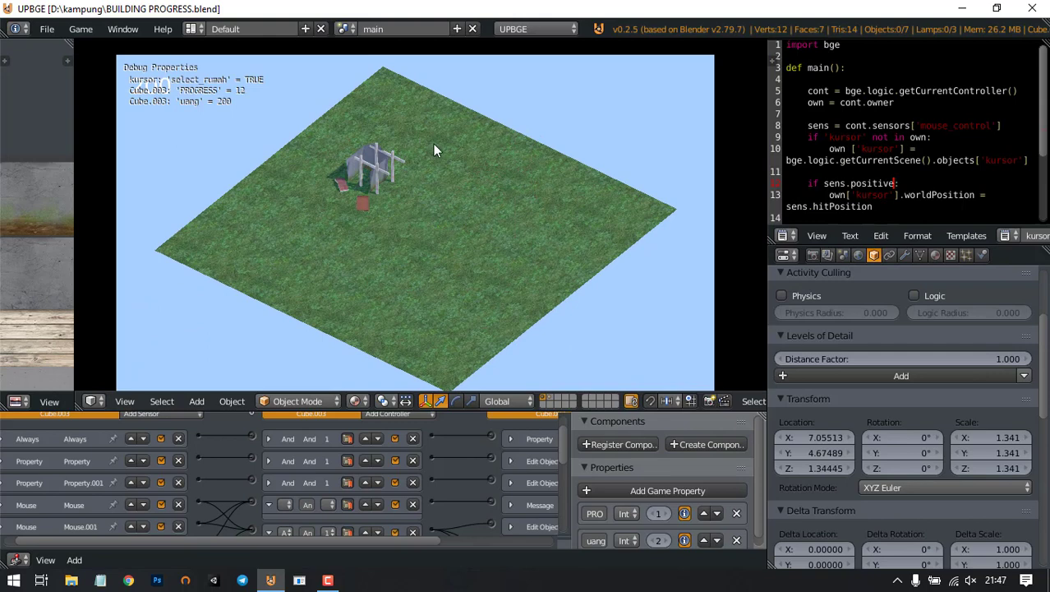
key("space")
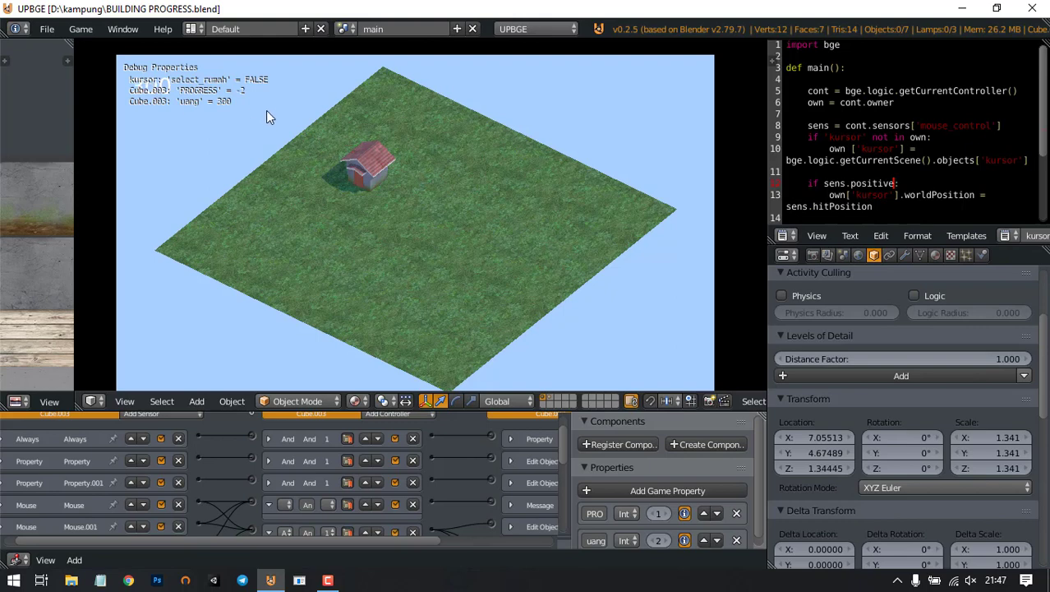
left_click(371, 164)
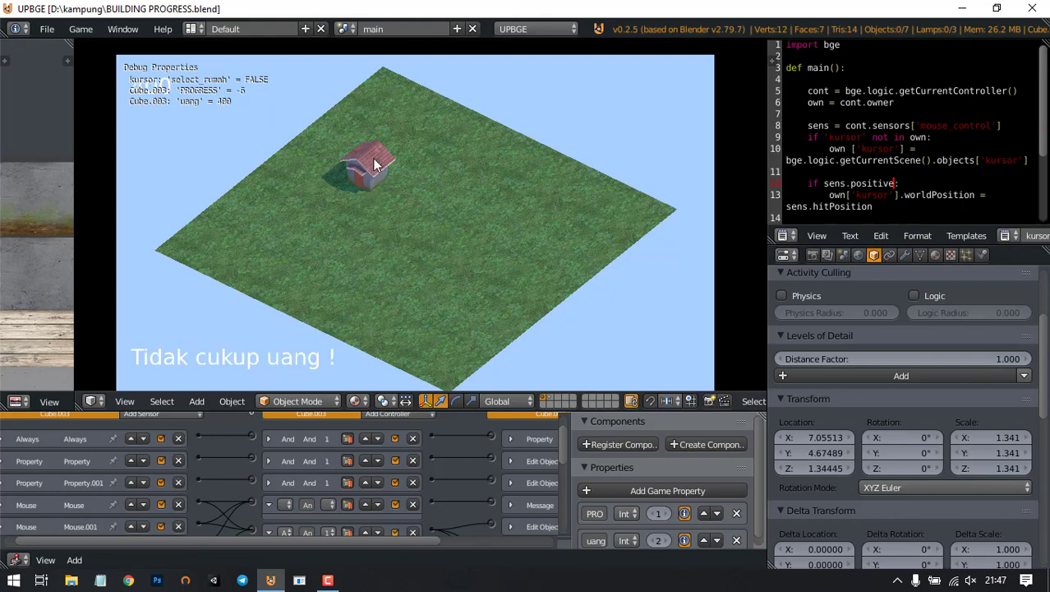
key("Escape")
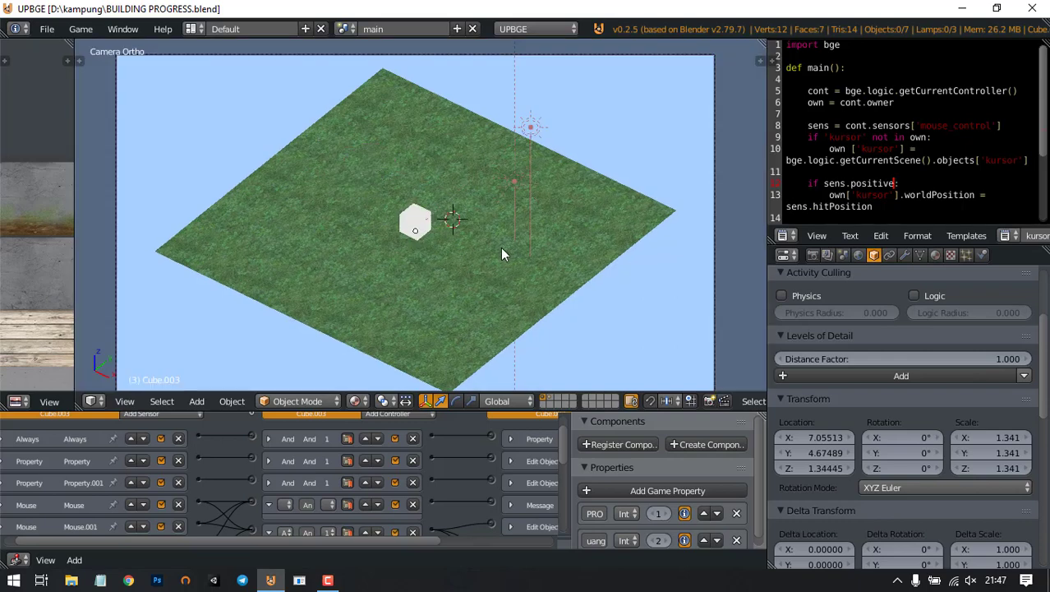